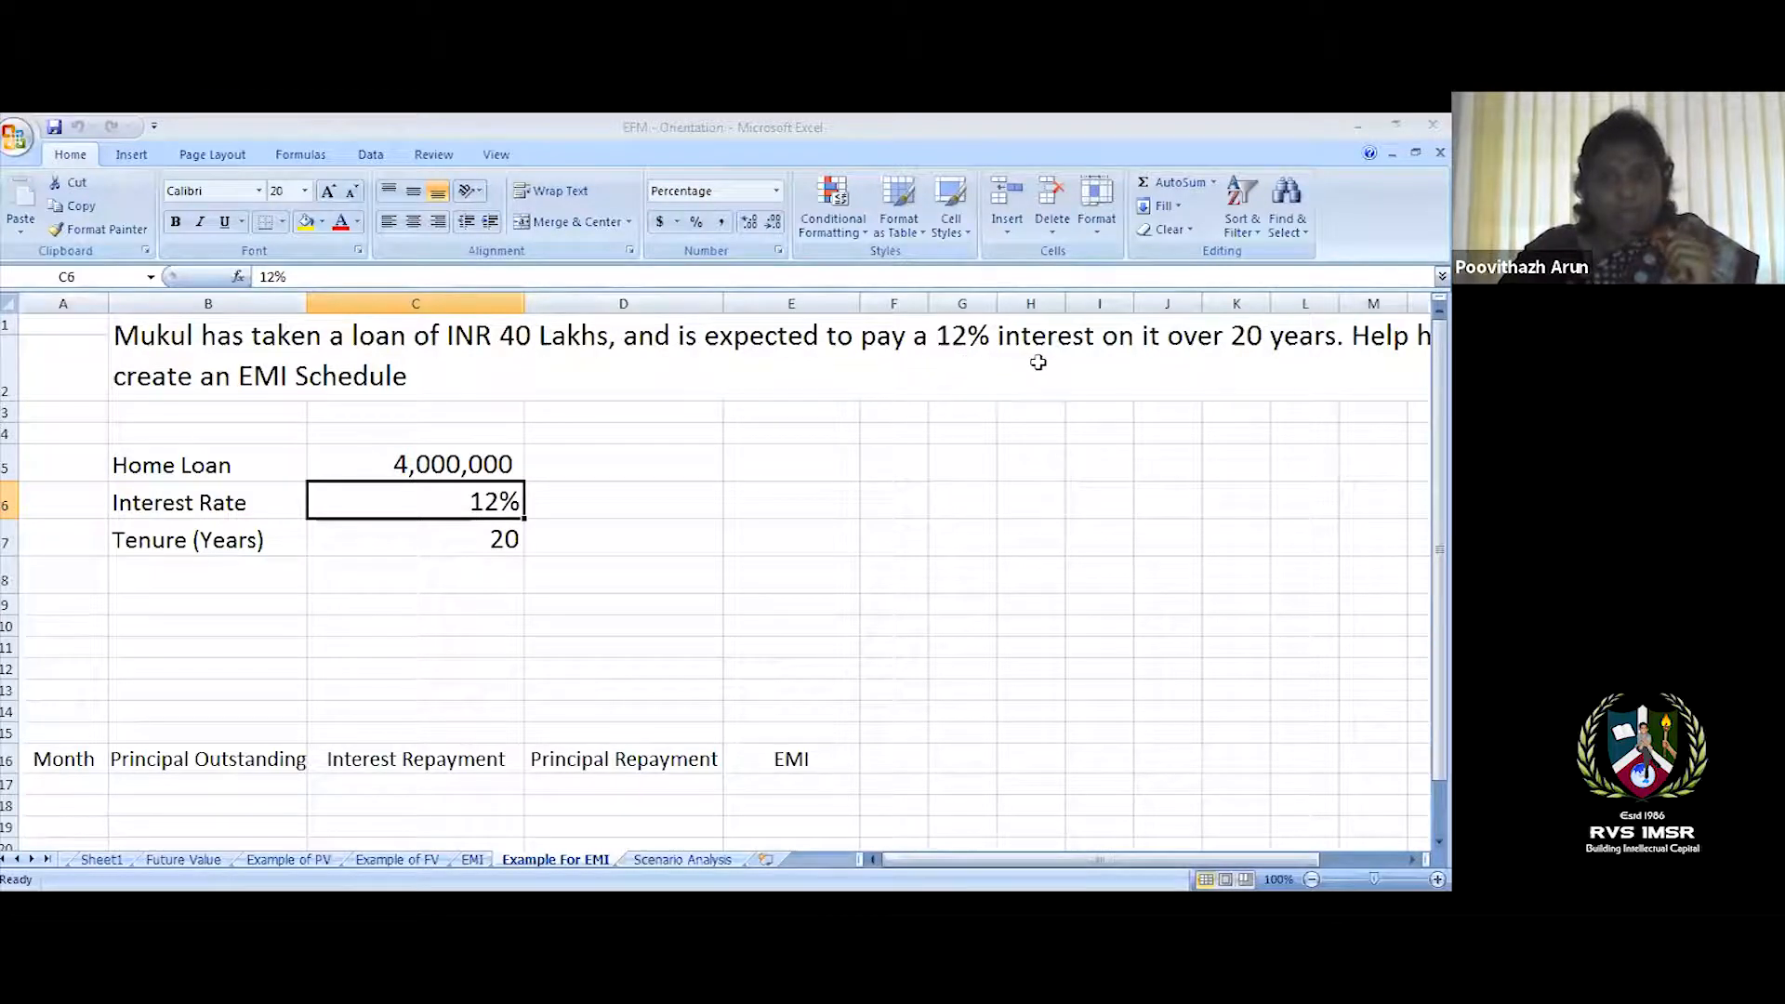
- Calculate the monthly interest rate in D6 with the formula =C6/12
{"action": "left_click", "coordinate": [999, 369]}
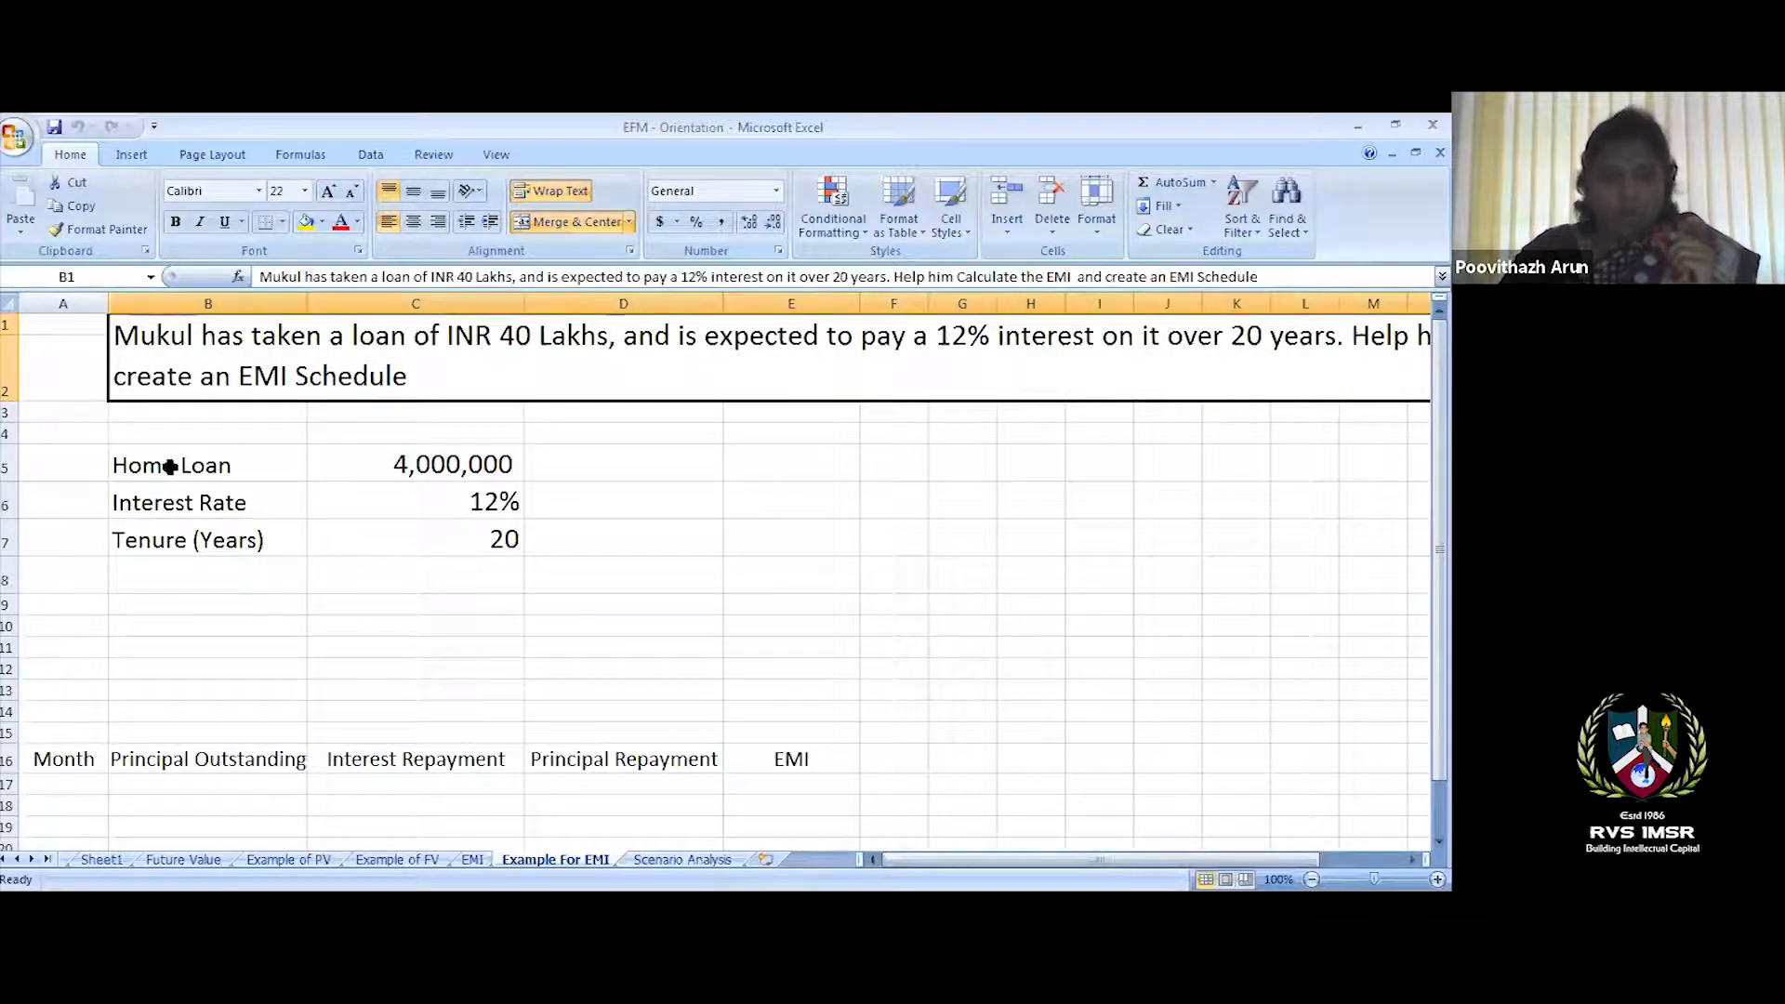
{"action": "left_click", "coordinate": [492, 471]}
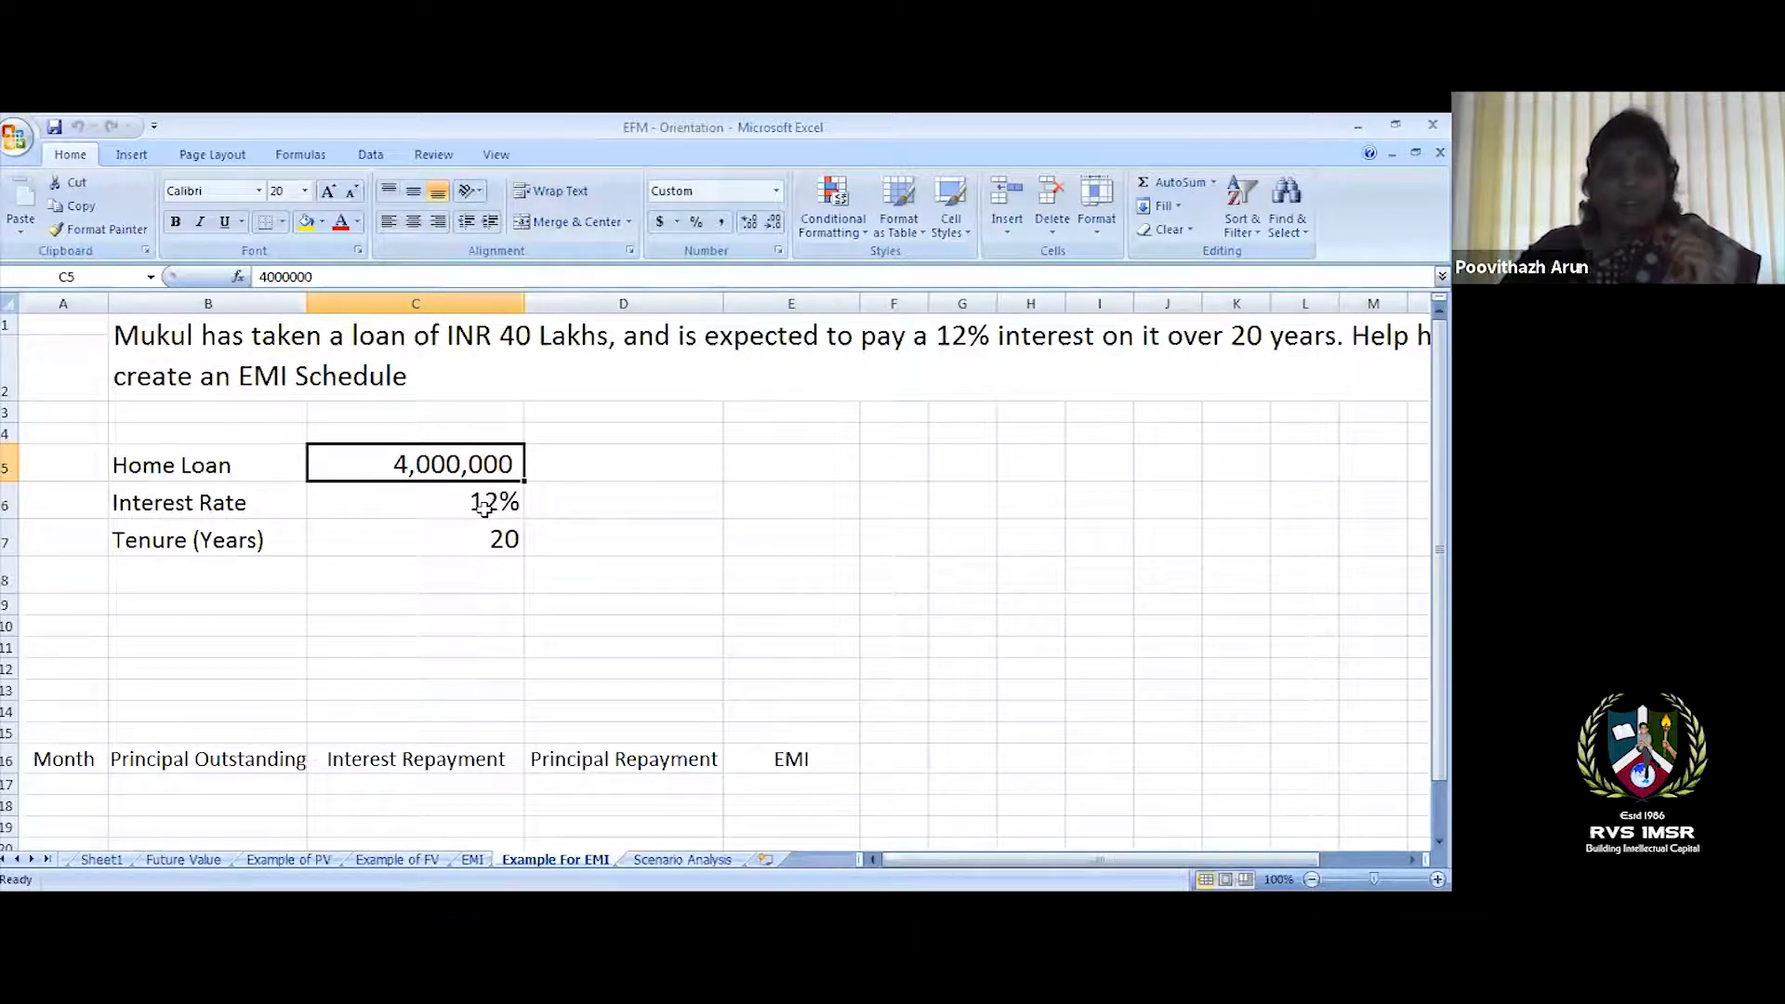
{"action": "left_click", "coordinate": [608, 498]}
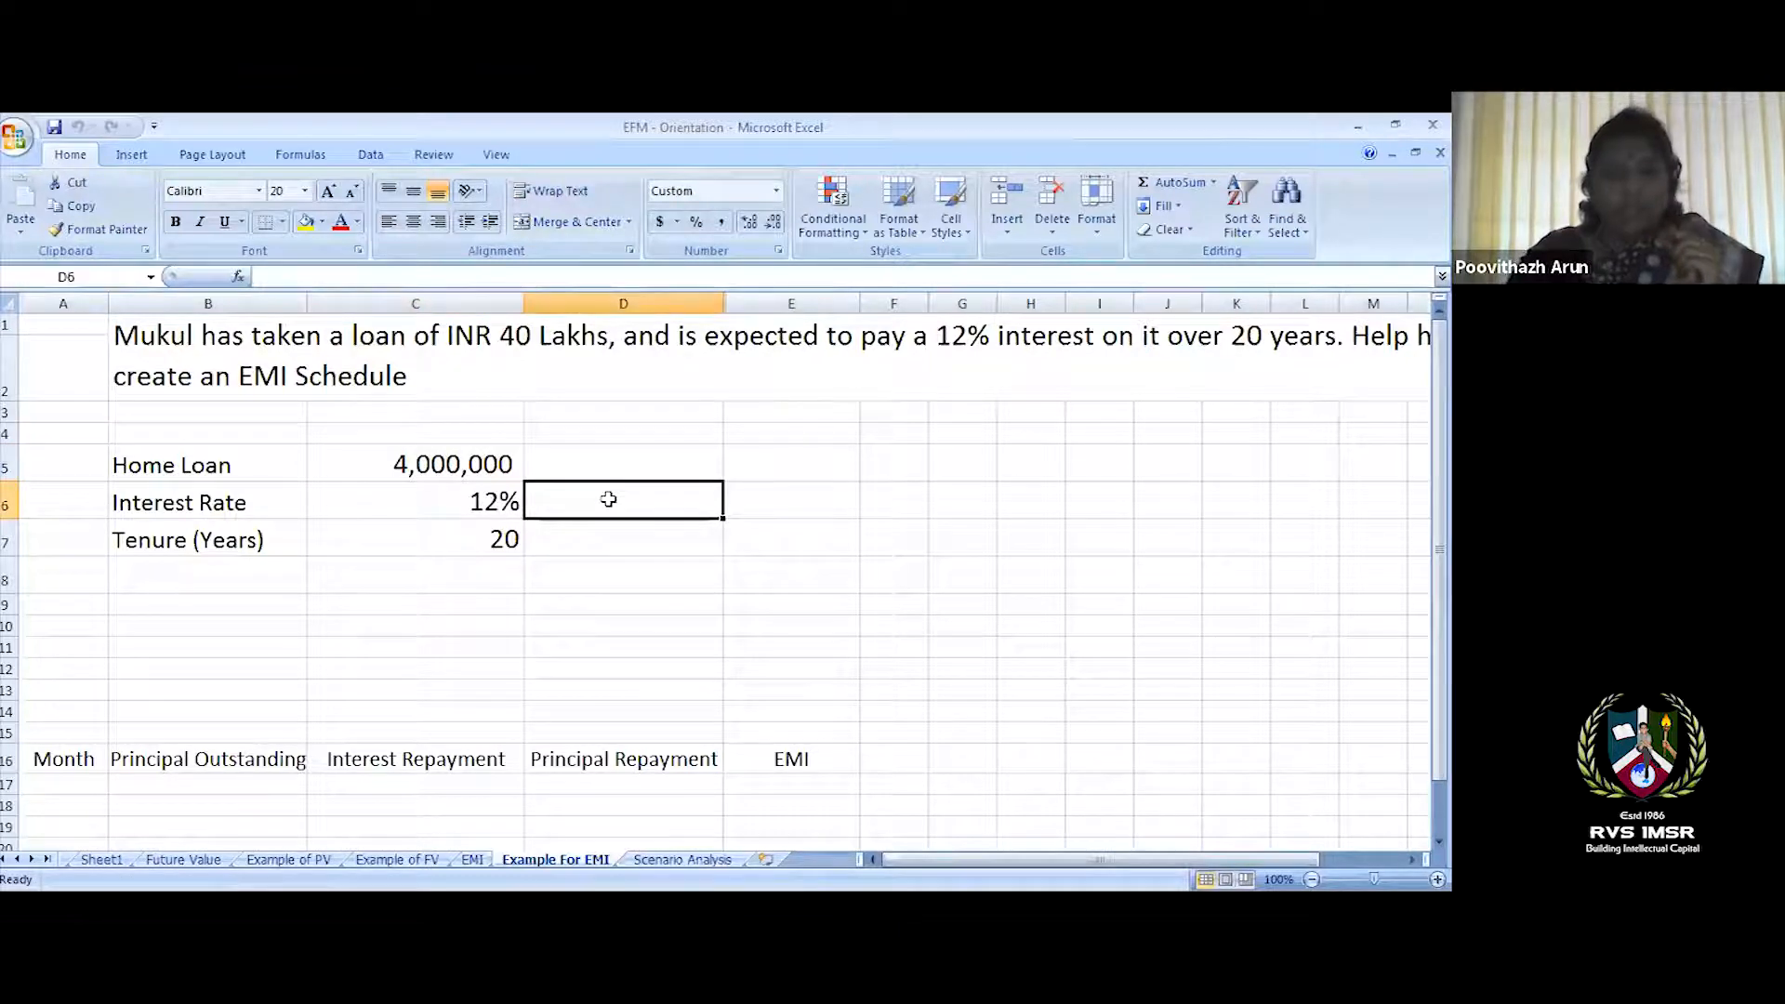
{"action": "type", "text": "="}
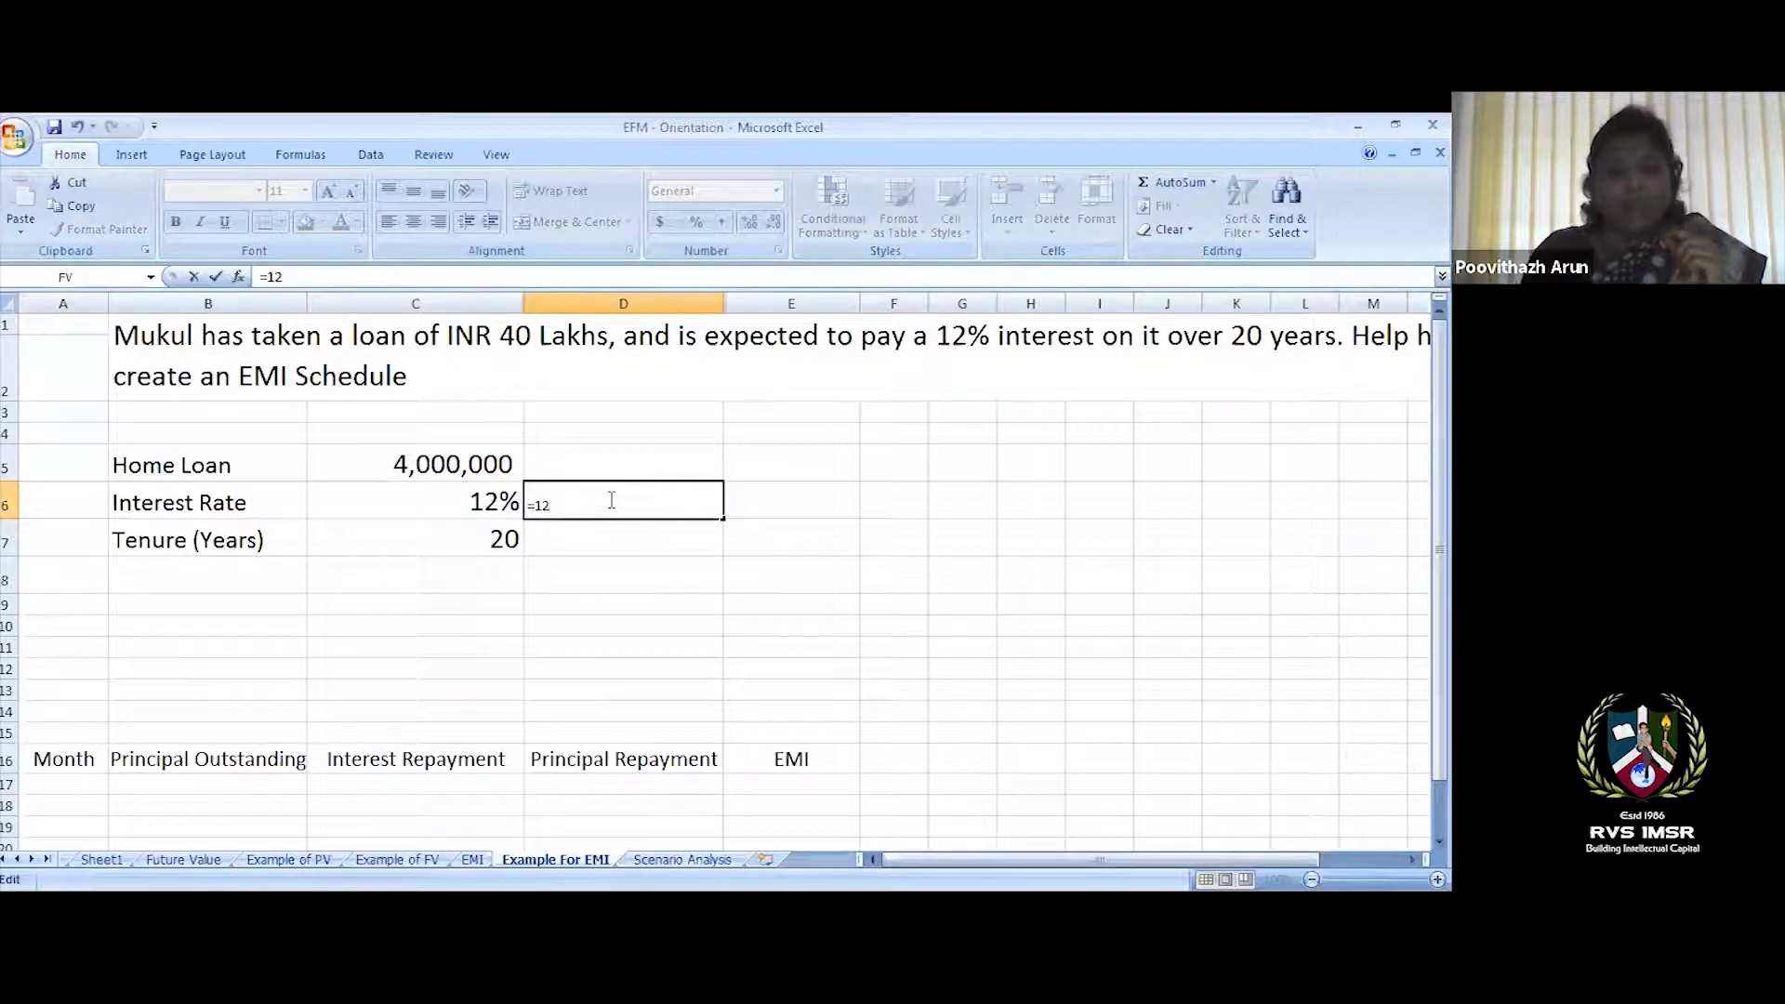
{"action": "left_click", "coordinate": [461, 502]}
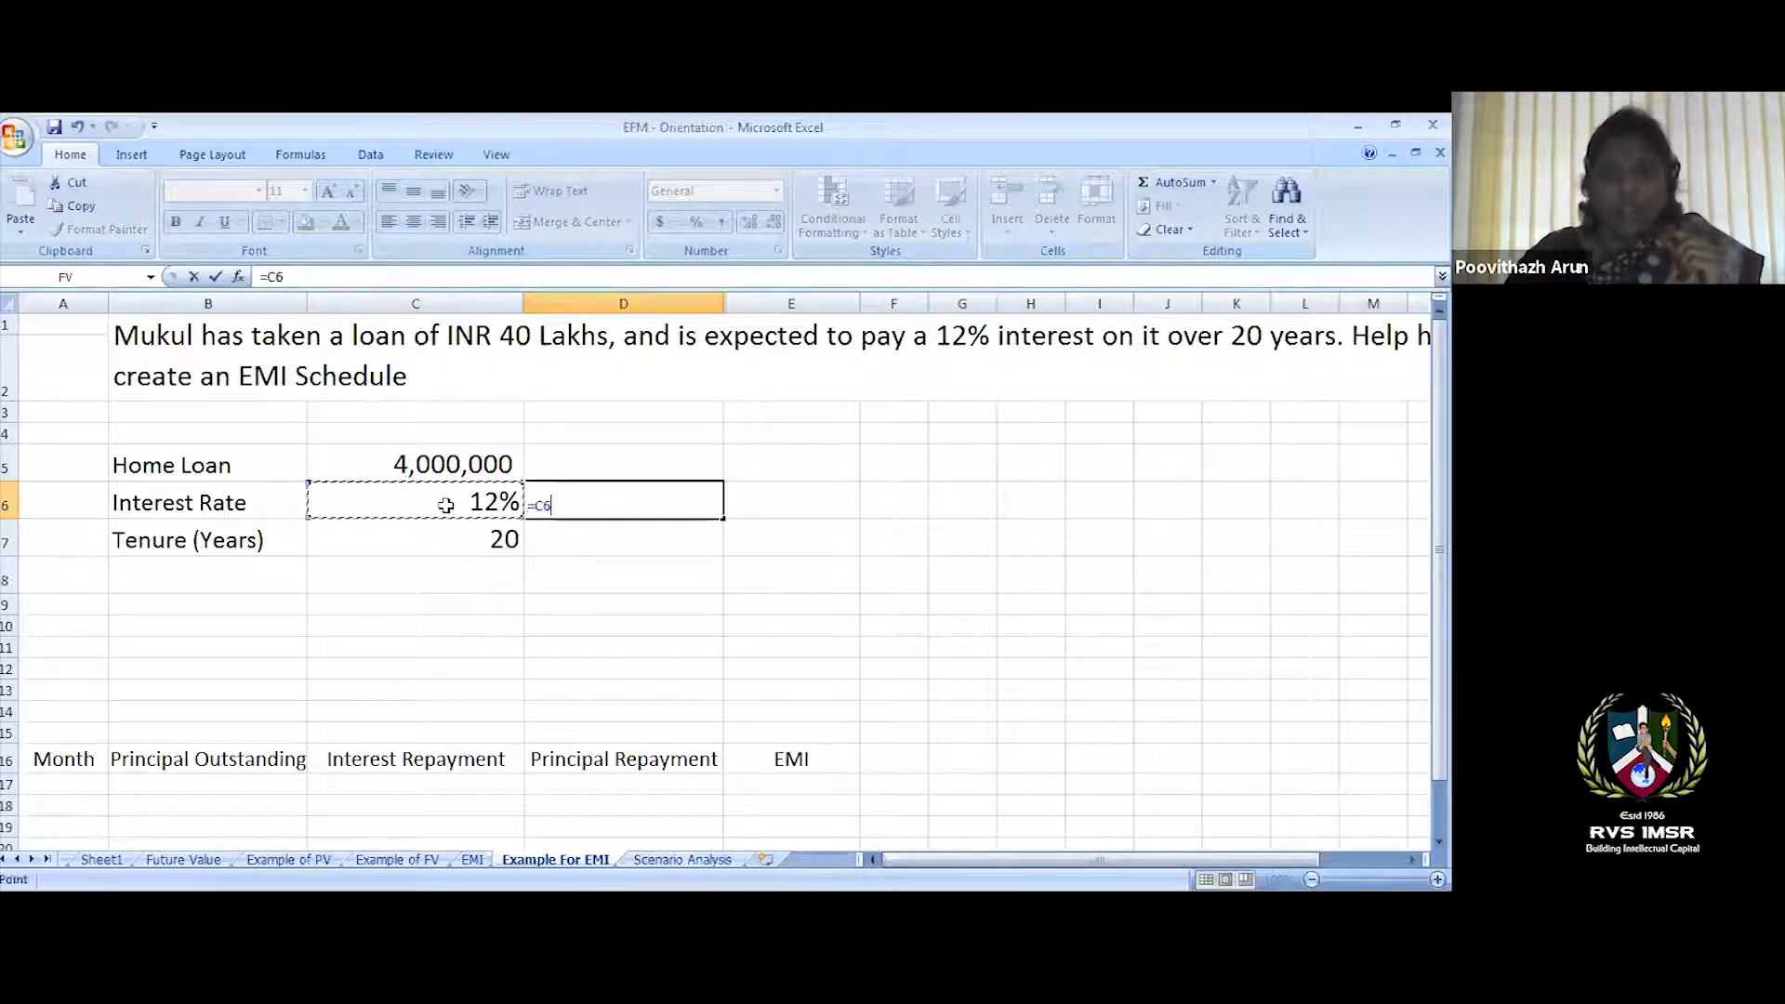
{"action": "type", "text": "/12"}
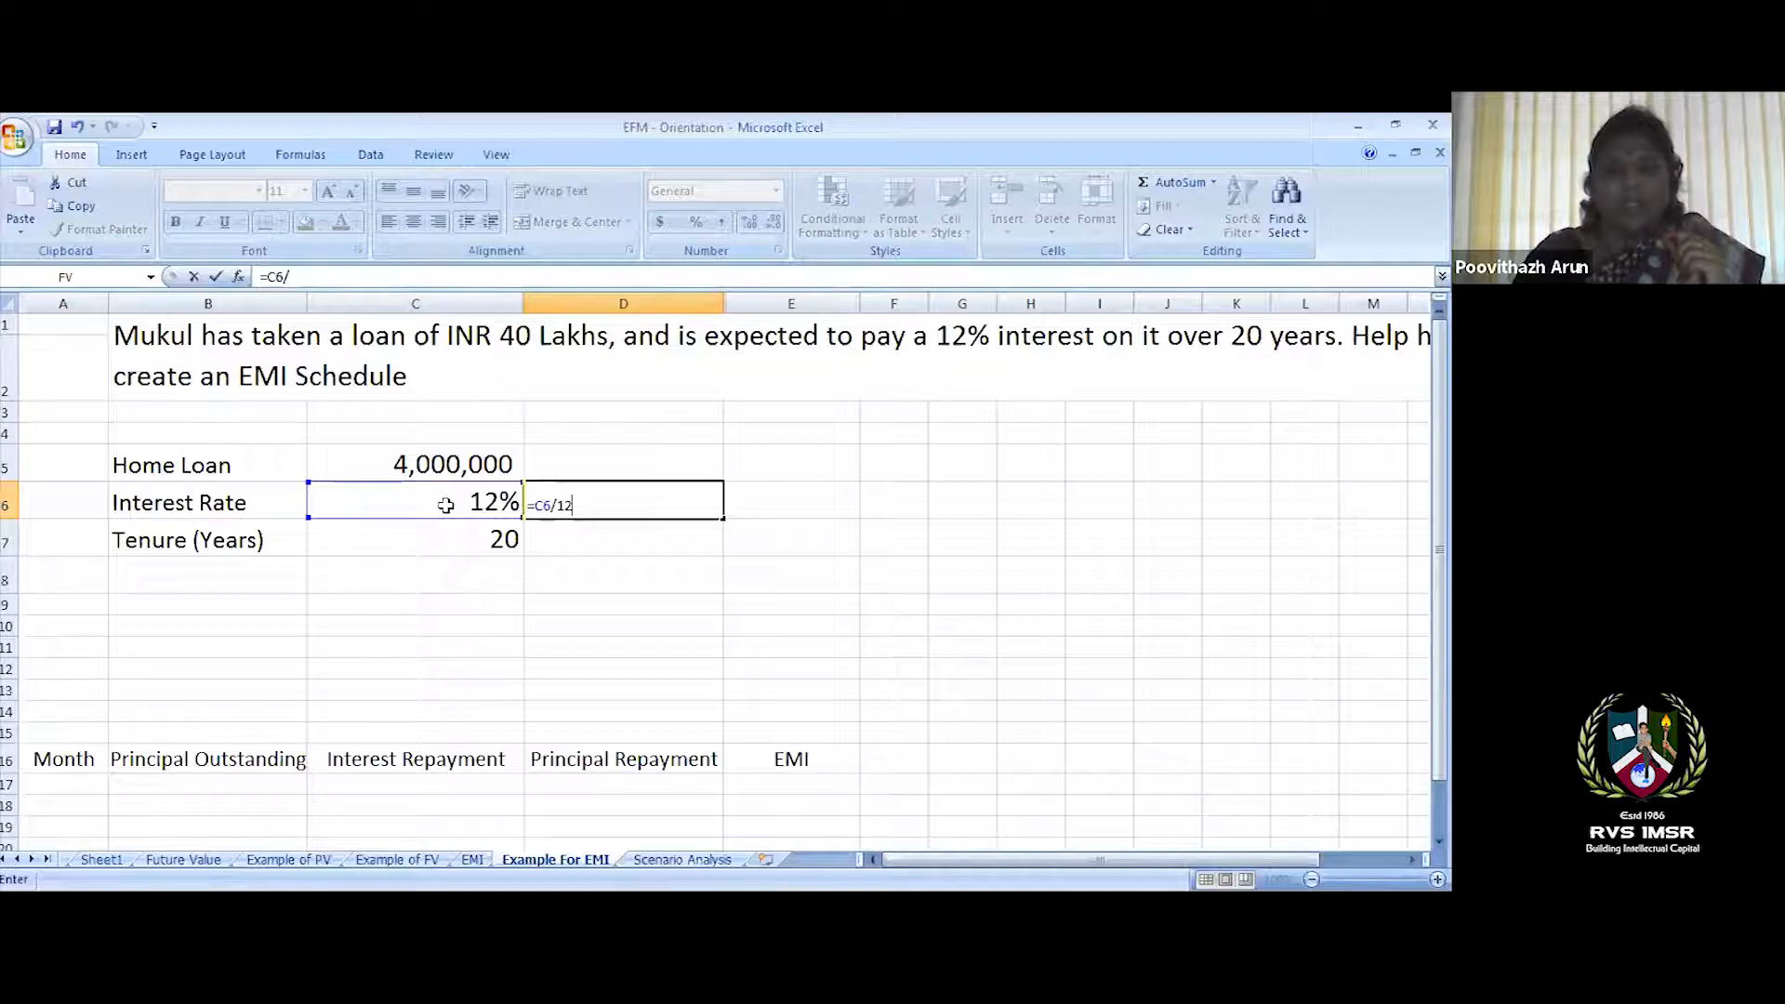
{"action": "key", "text": "Return"}
- Format the monthly rate in D6 as a percentage with font size 16
{"action": "left_click", "coordinate": [661, 502]}
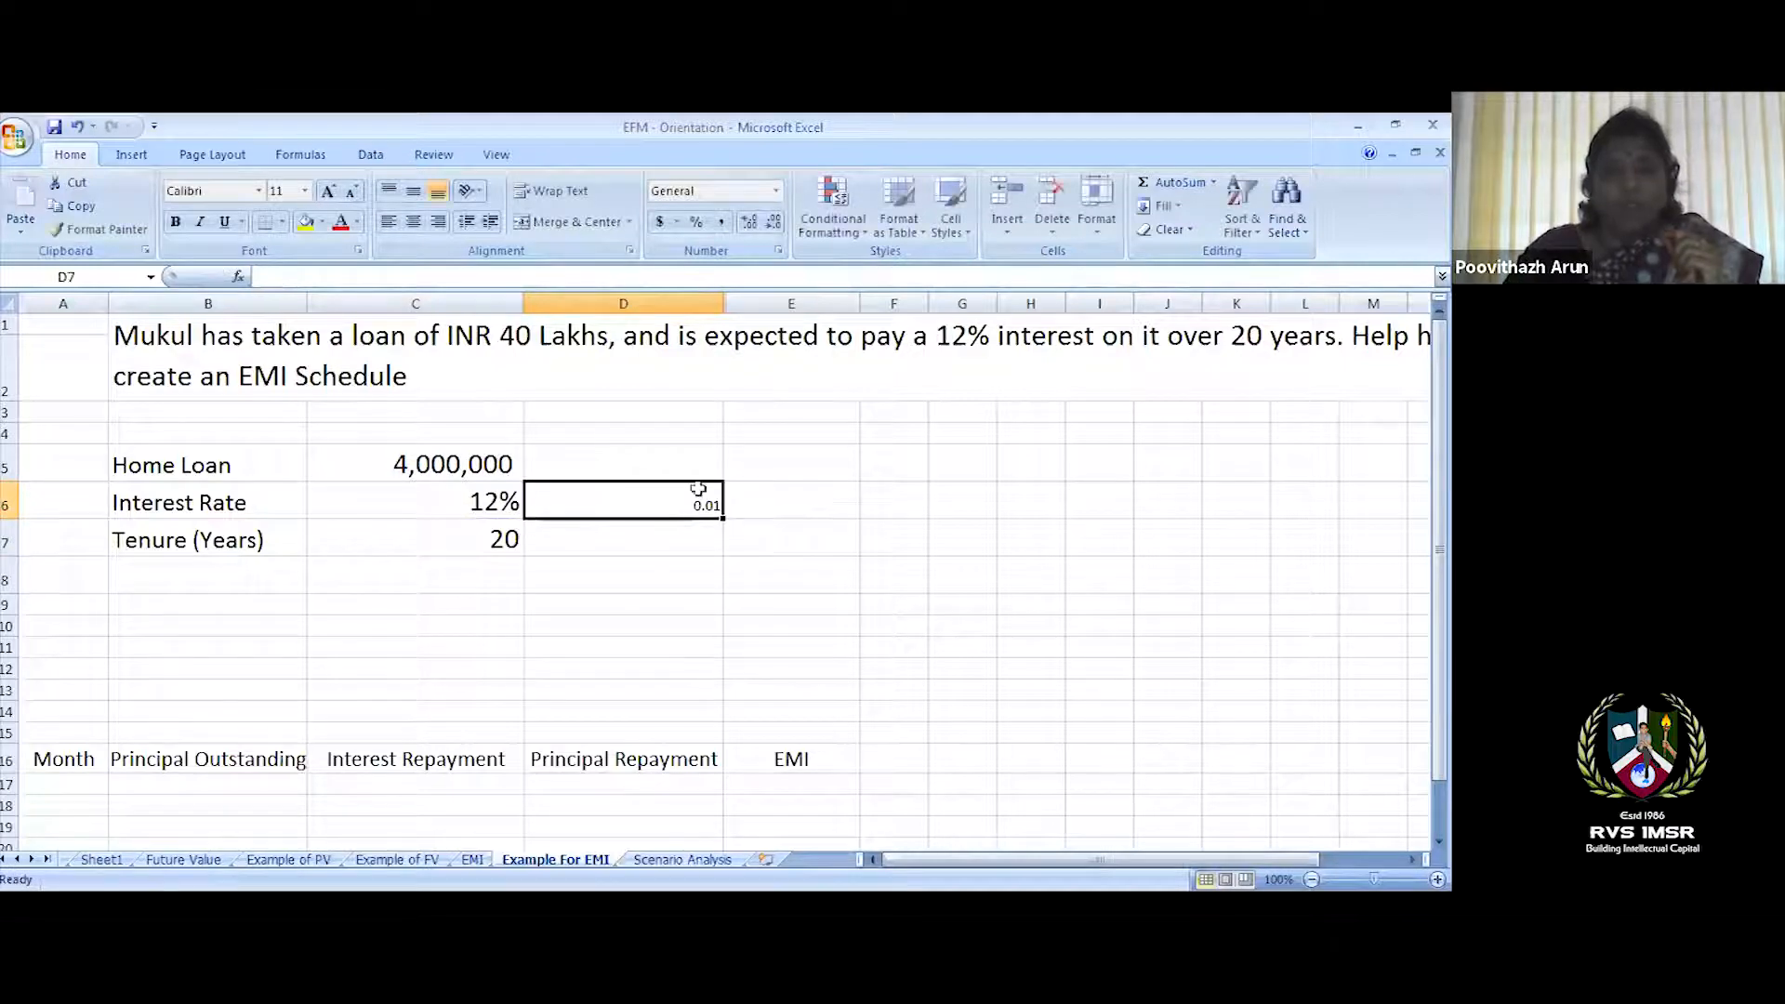
{"action": "left_click", "coordinate": [697, 223]}
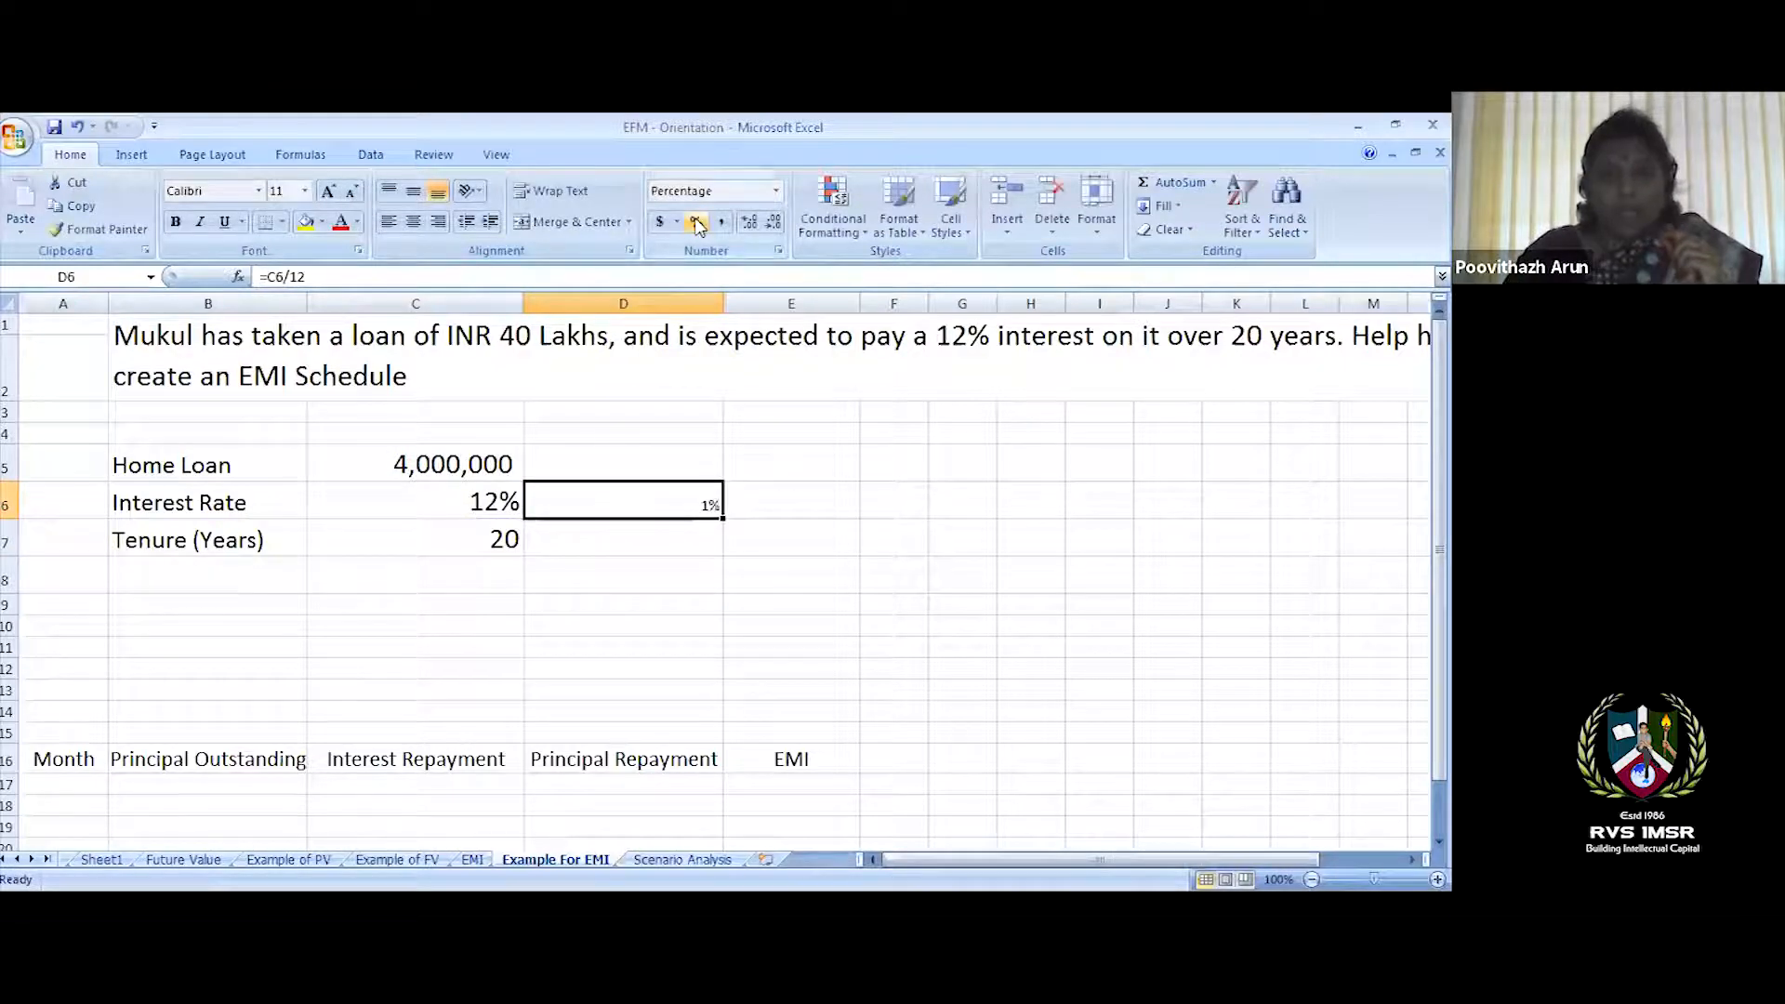
{"action": "left_click", "coordinate": [304, 192]}
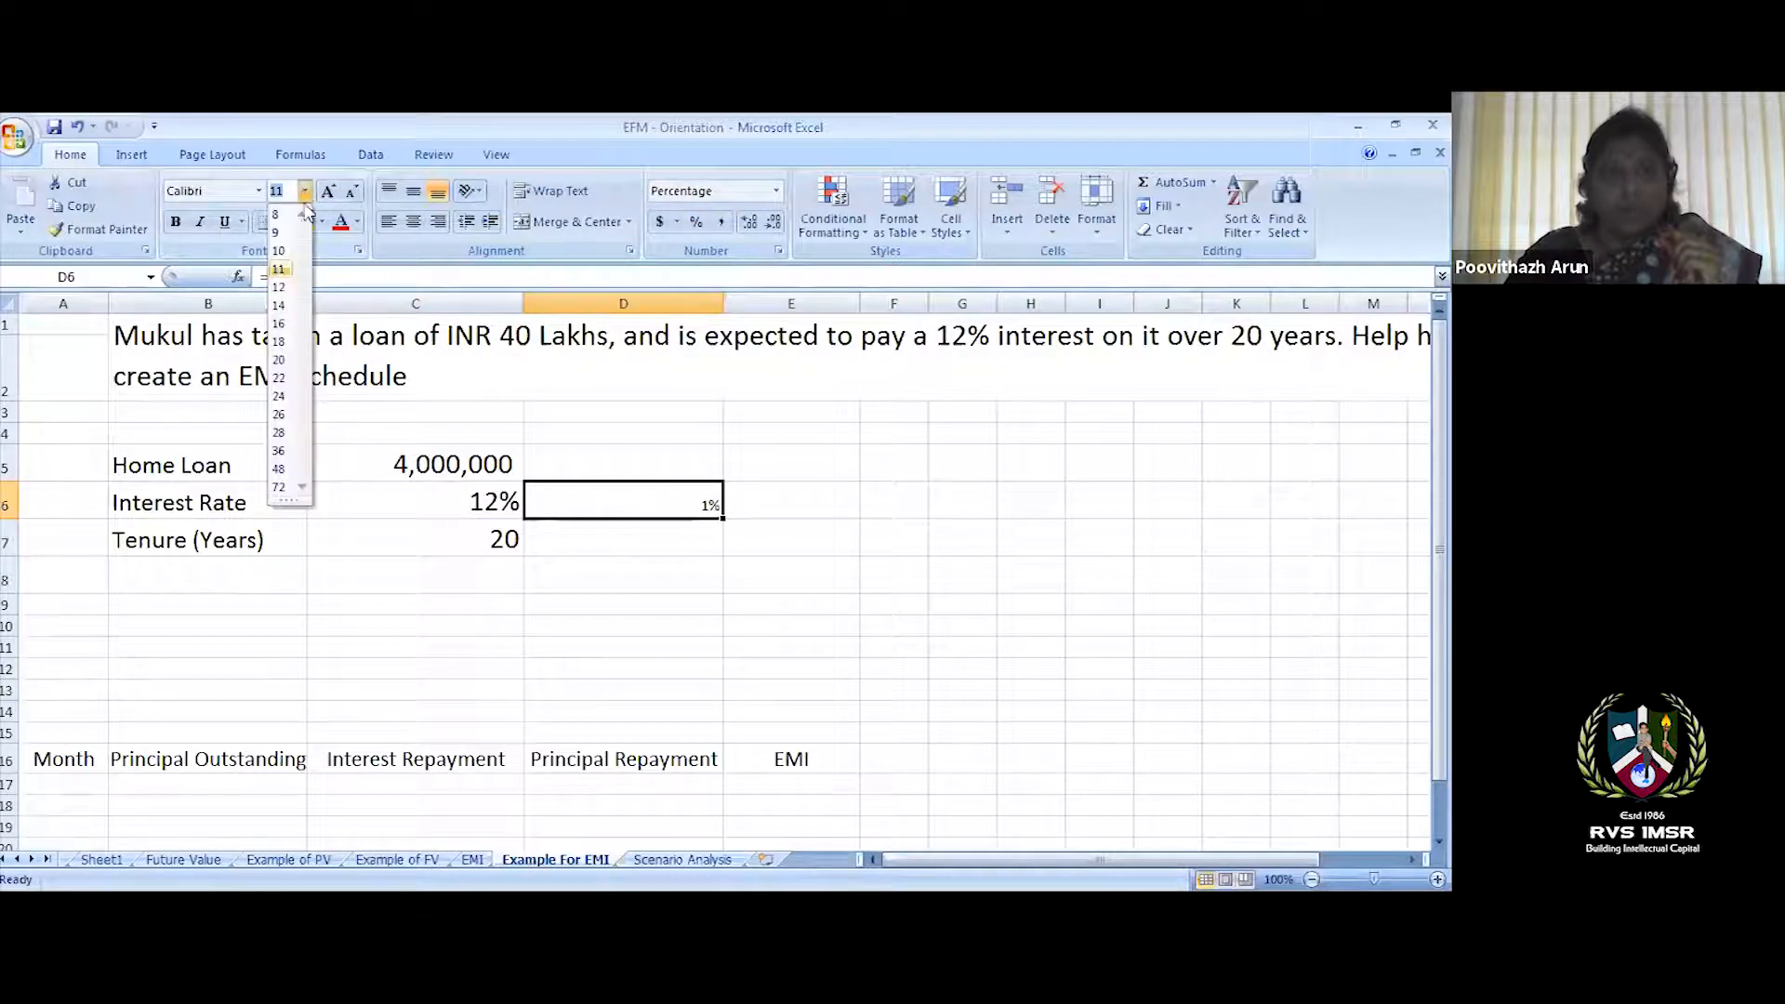
{"action": "left_click", "coordinate": [282, 324]}
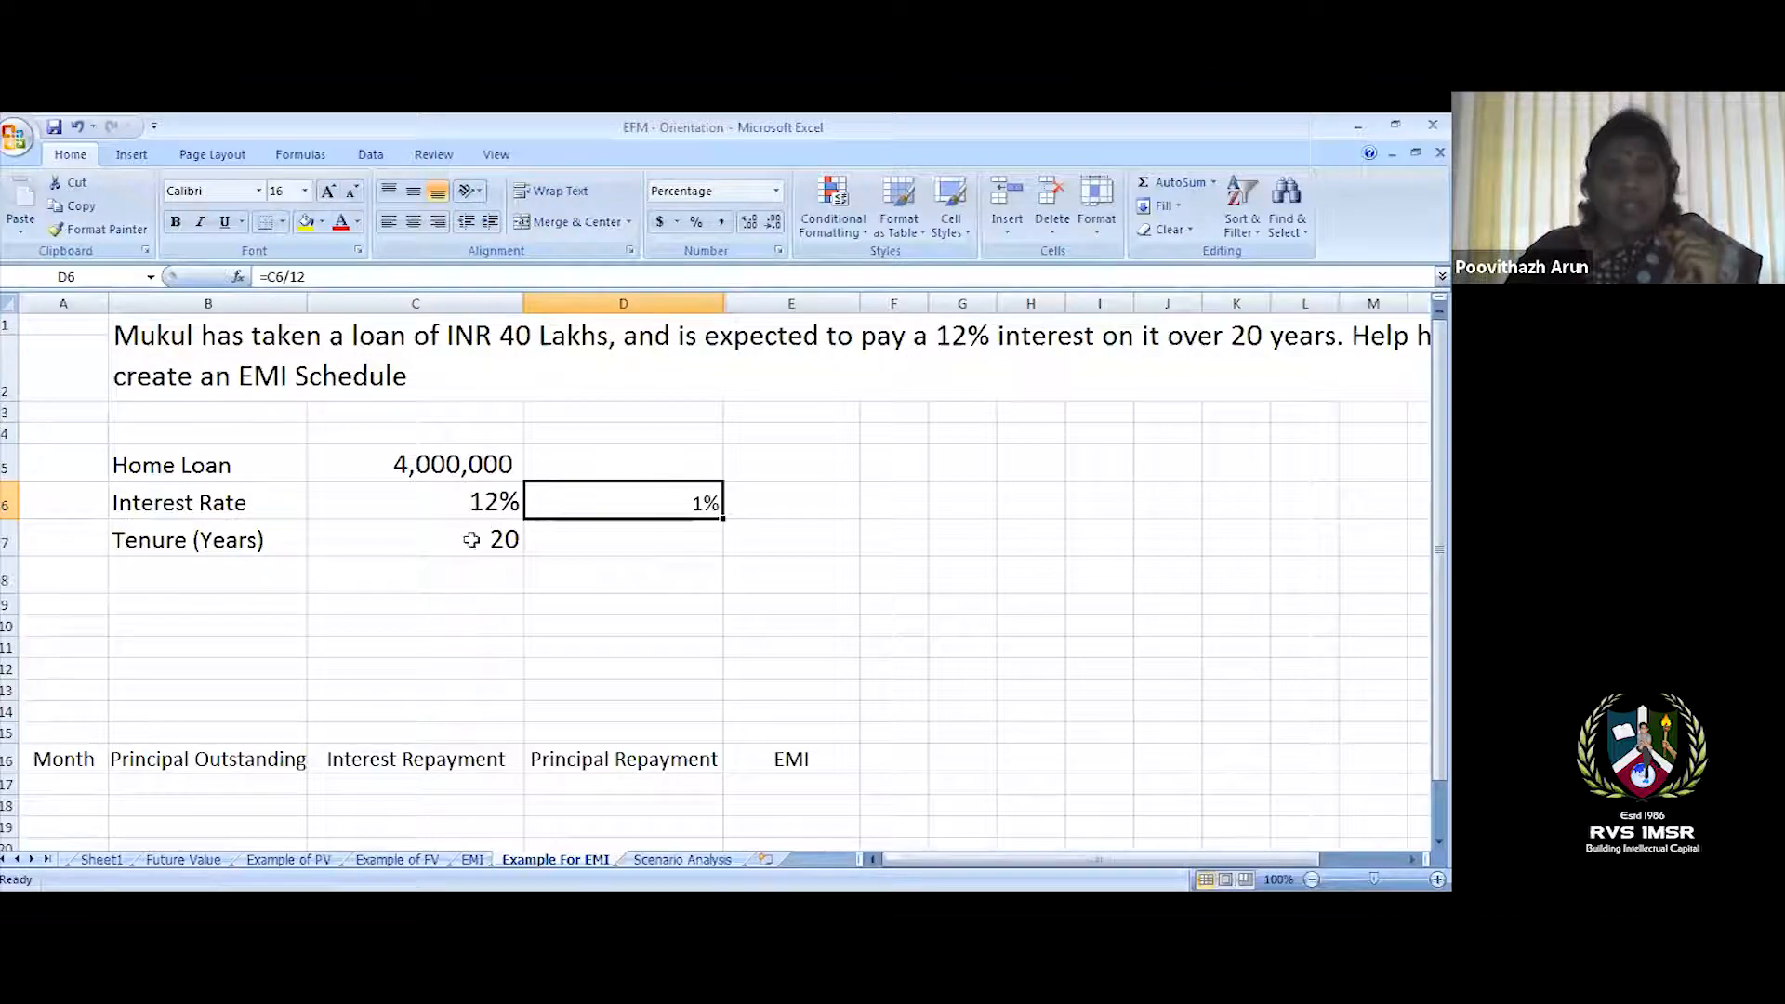
- Calculate the loan tenure in months in D7 with the formula =C7*12
{"action": "left_click", "coordinate": [584, 547]}
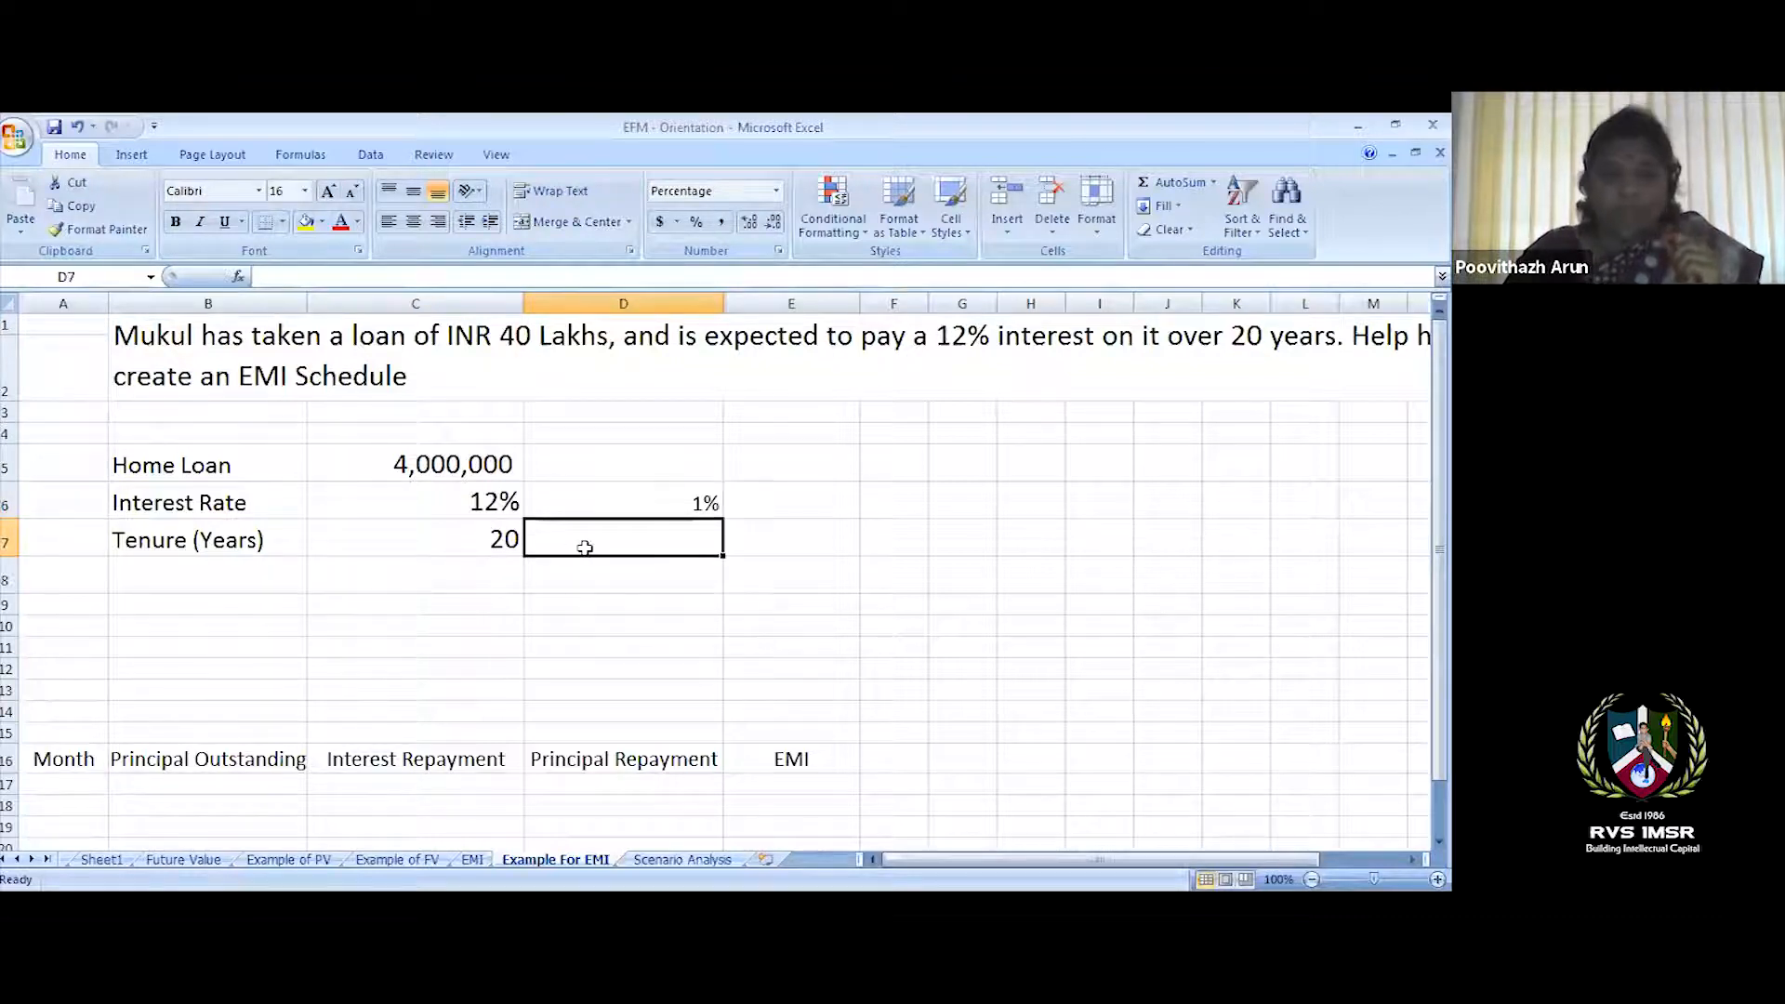
{"action": "type", "text": "="}
{"action": "left_click", "coordinate": [499, 542]}
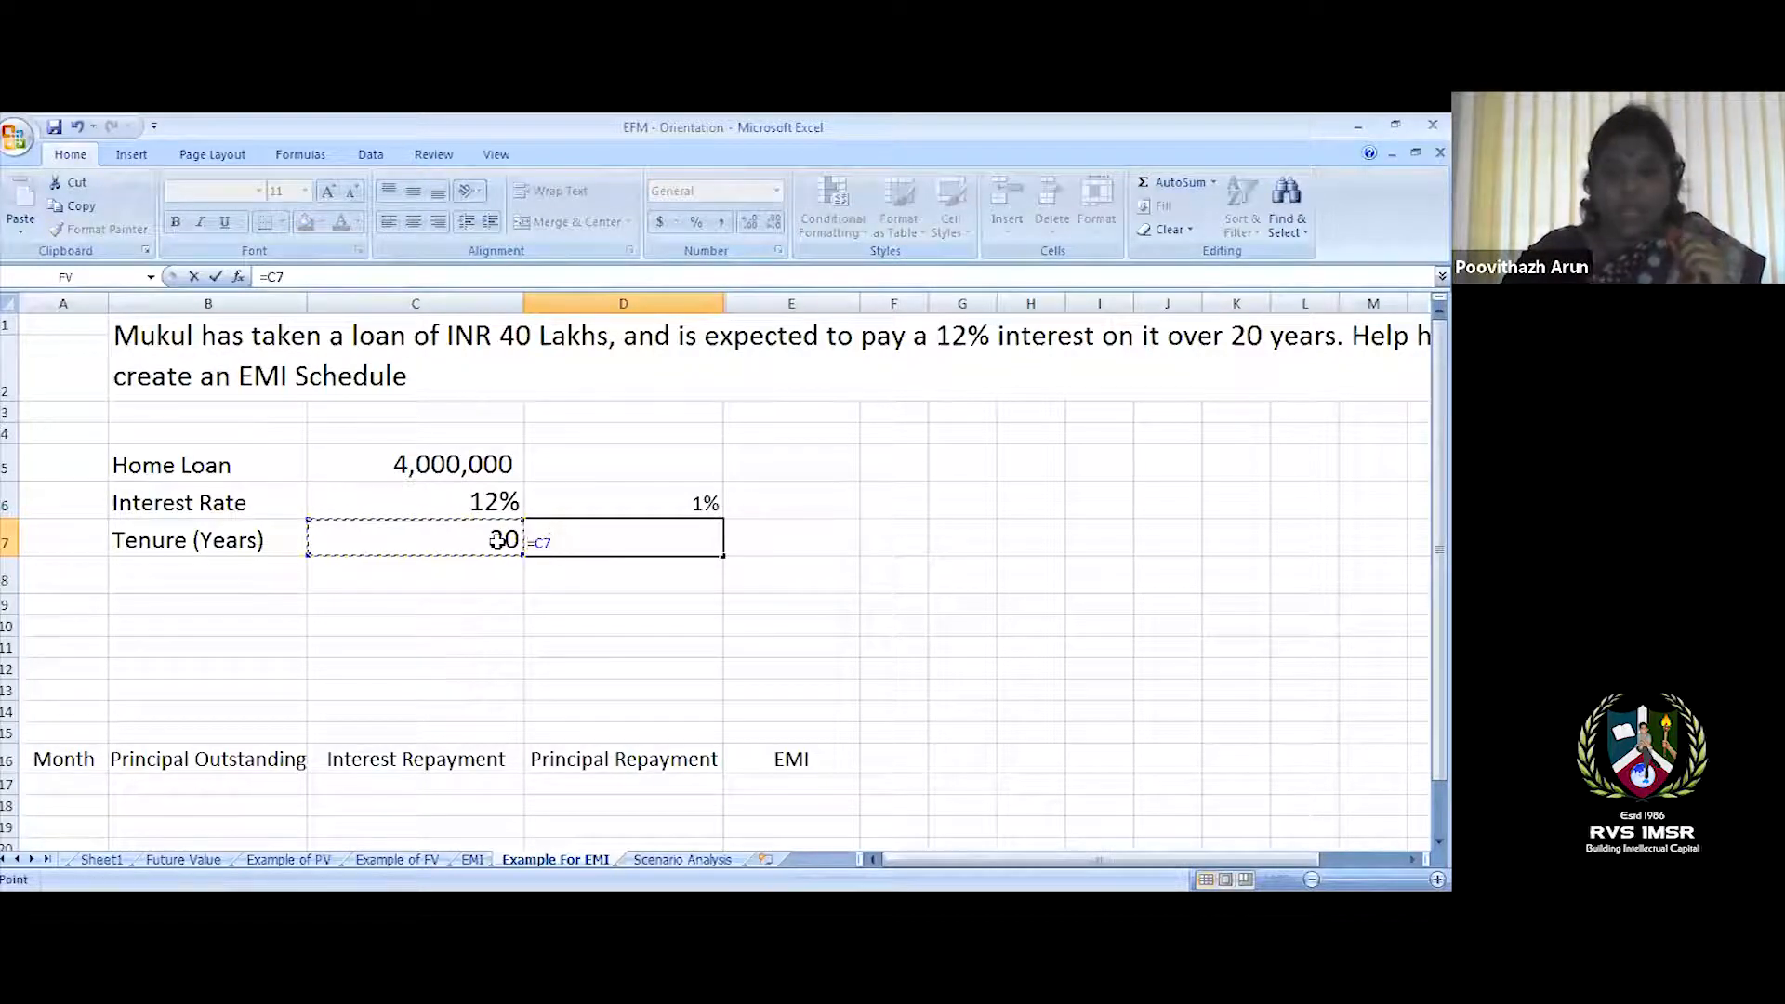
{"action": "type", "text": "*"}
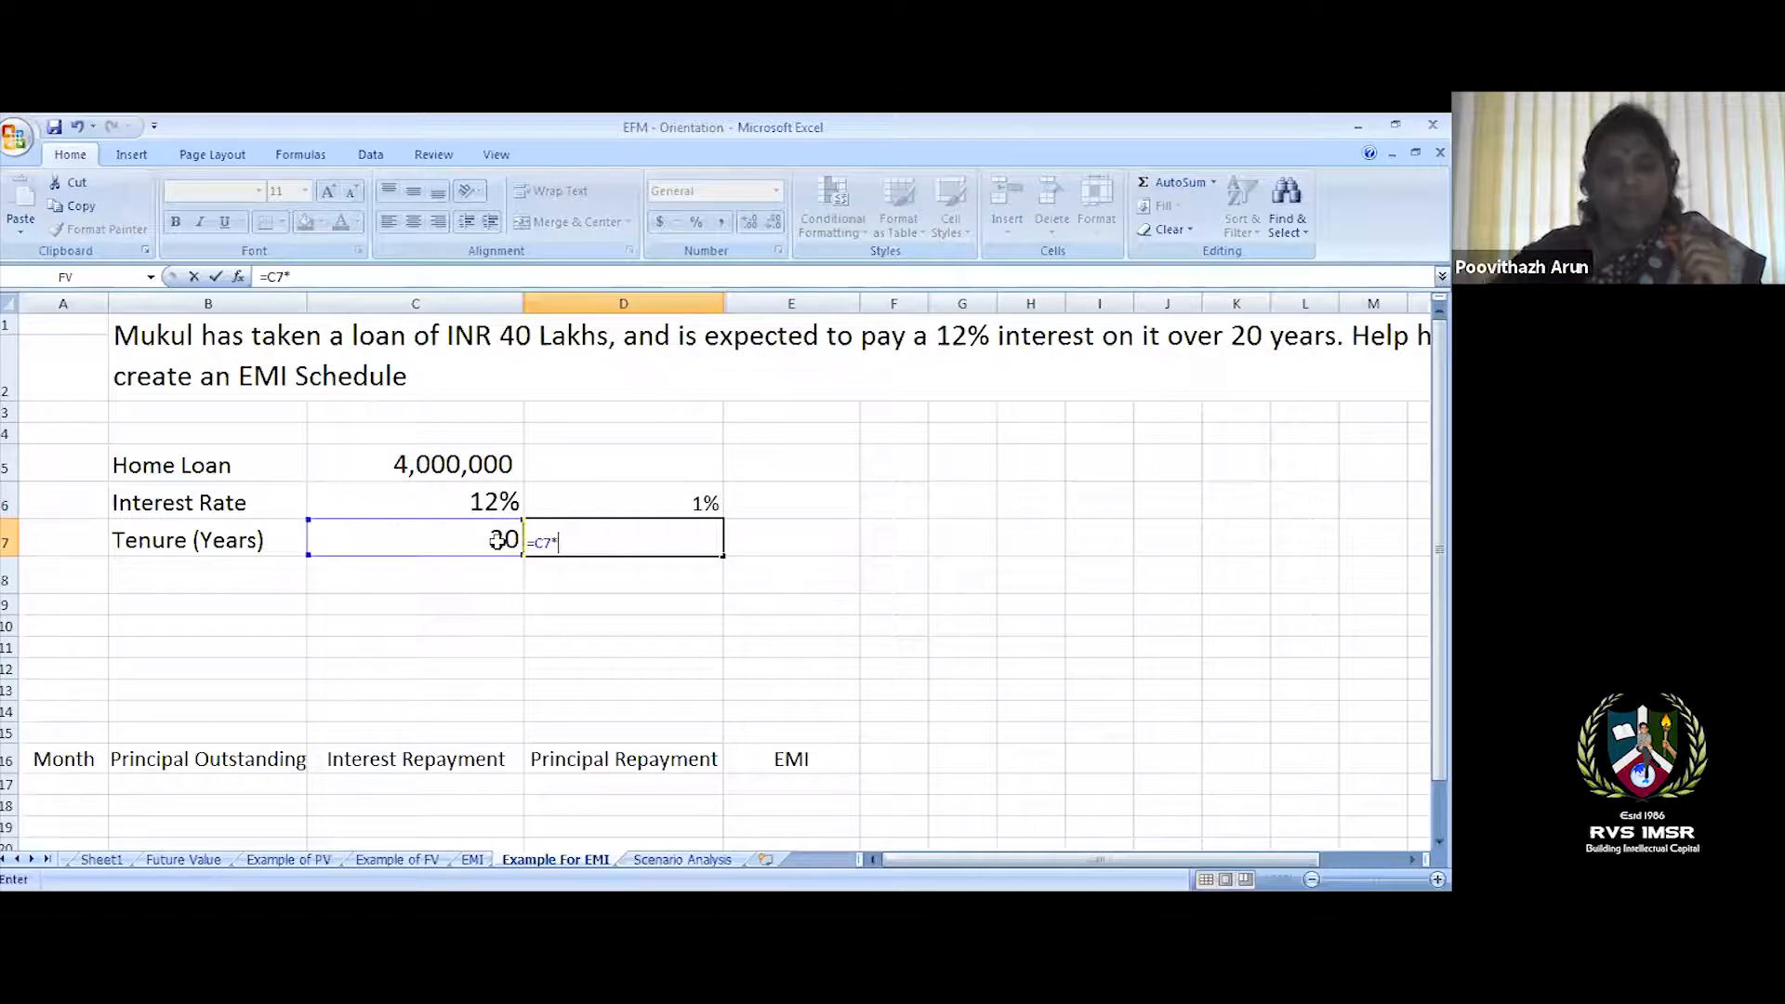
{"action": "type", "text": "12"}
{"action": "key", "text": "Return"}
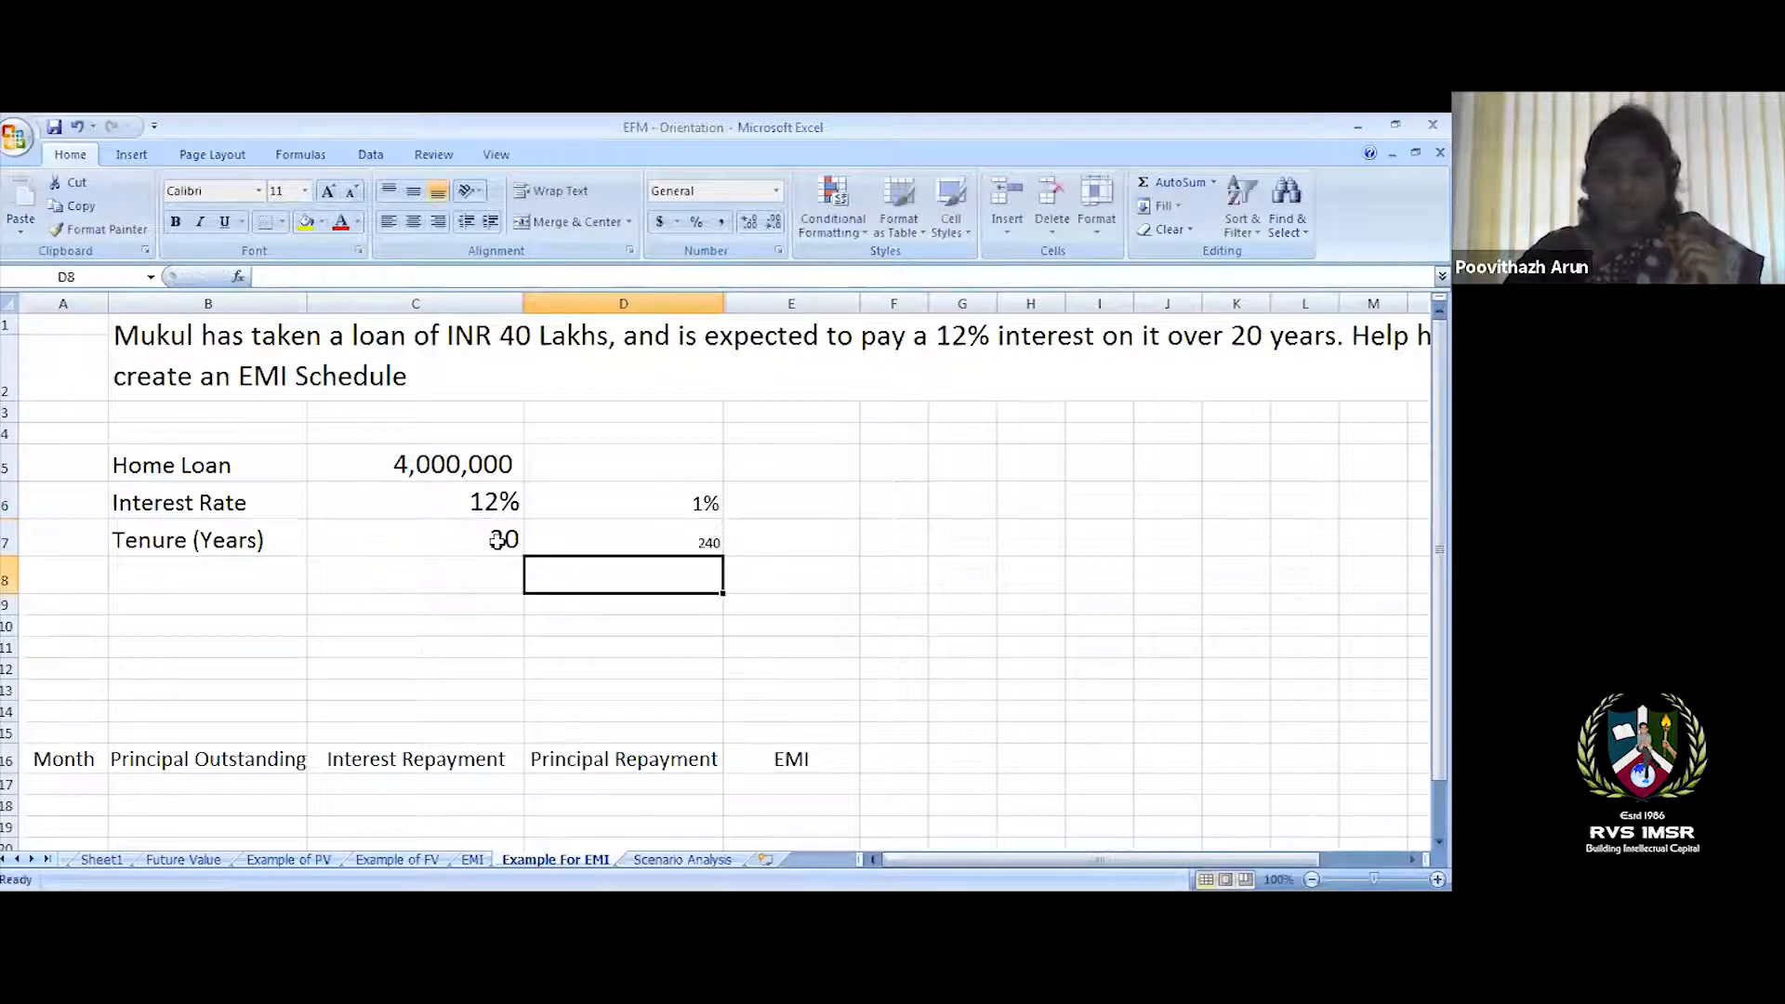
- Set the font size of the tenure in months in D7 to 16
{"action": "left_click", "coordinate": [557, 537]}
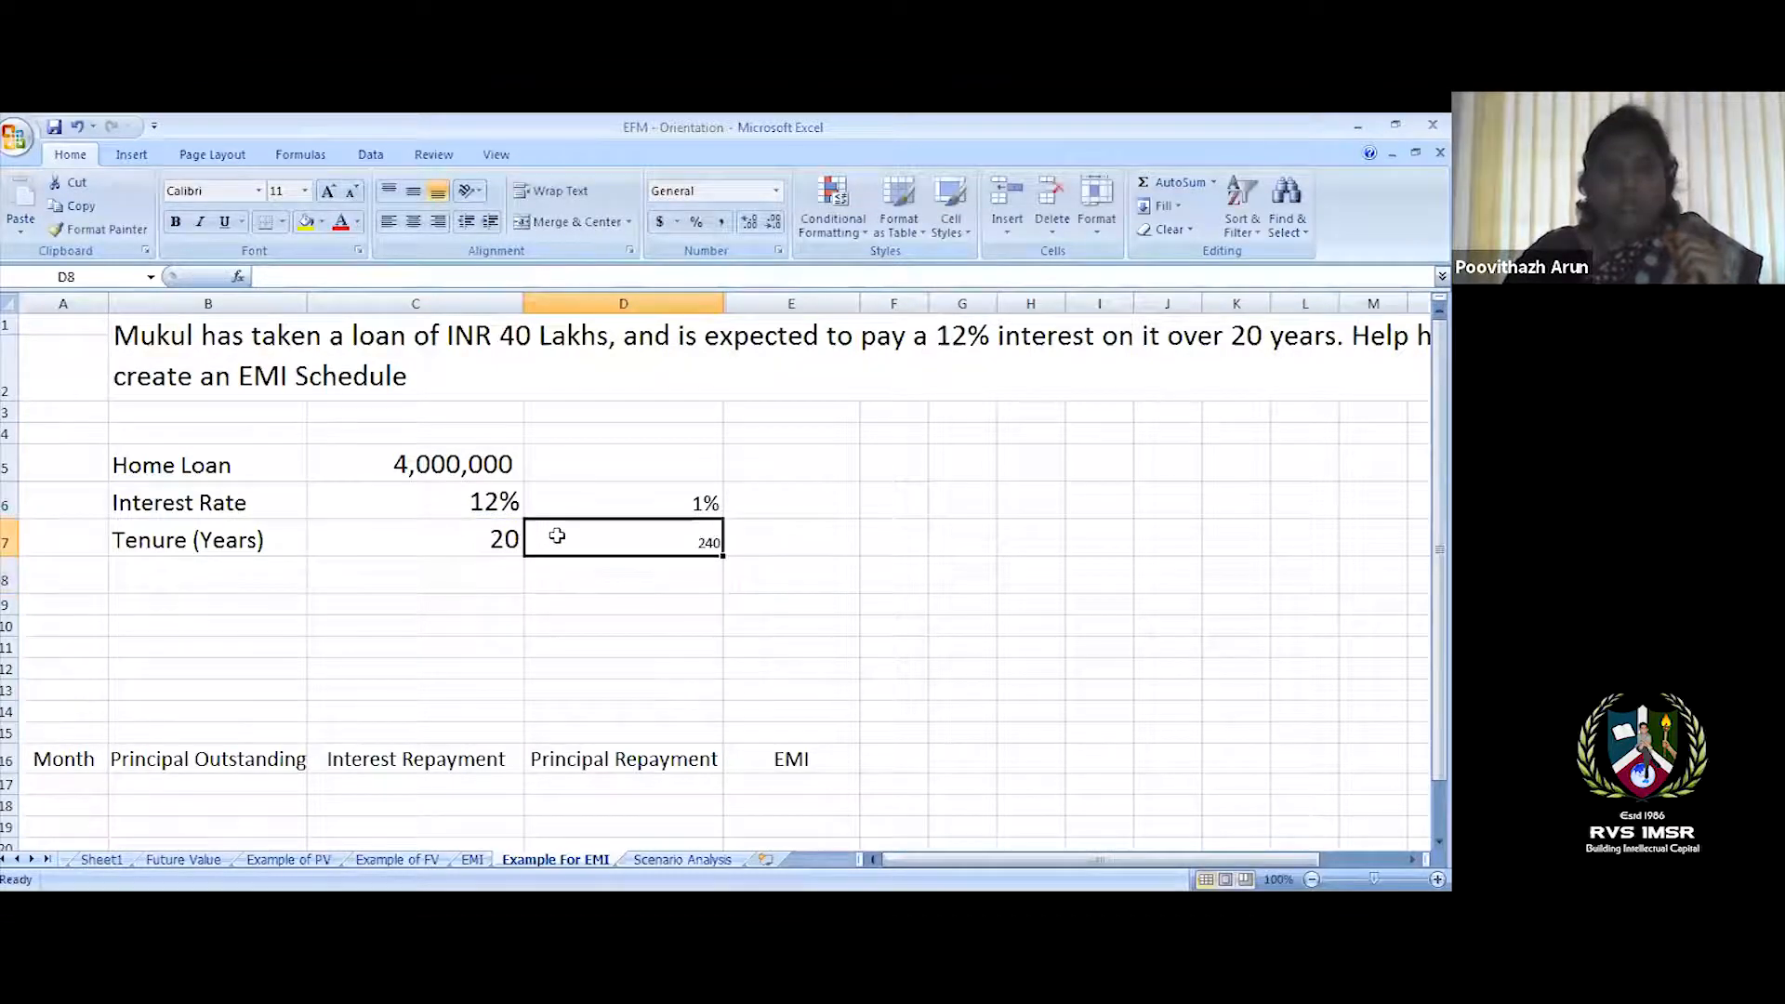
{"action": "left_click", "coordinate": [304, 191]}
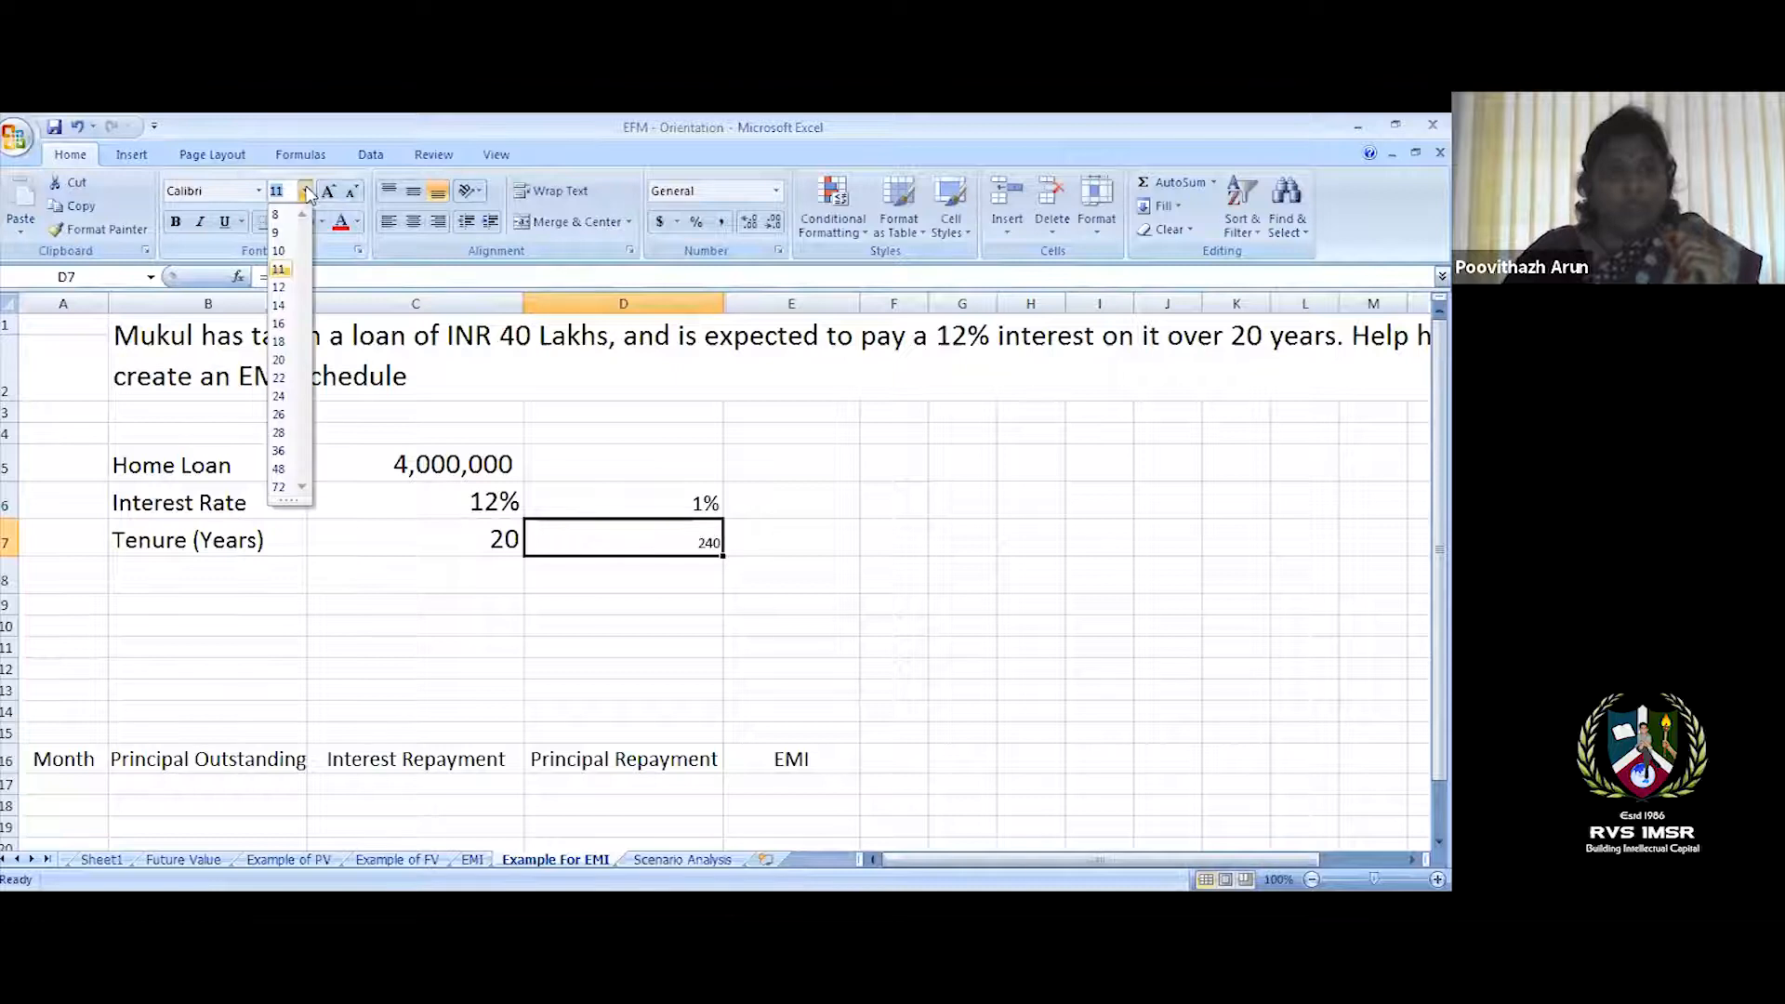
{"action": "left_click", "coordinate": [280, 322]}
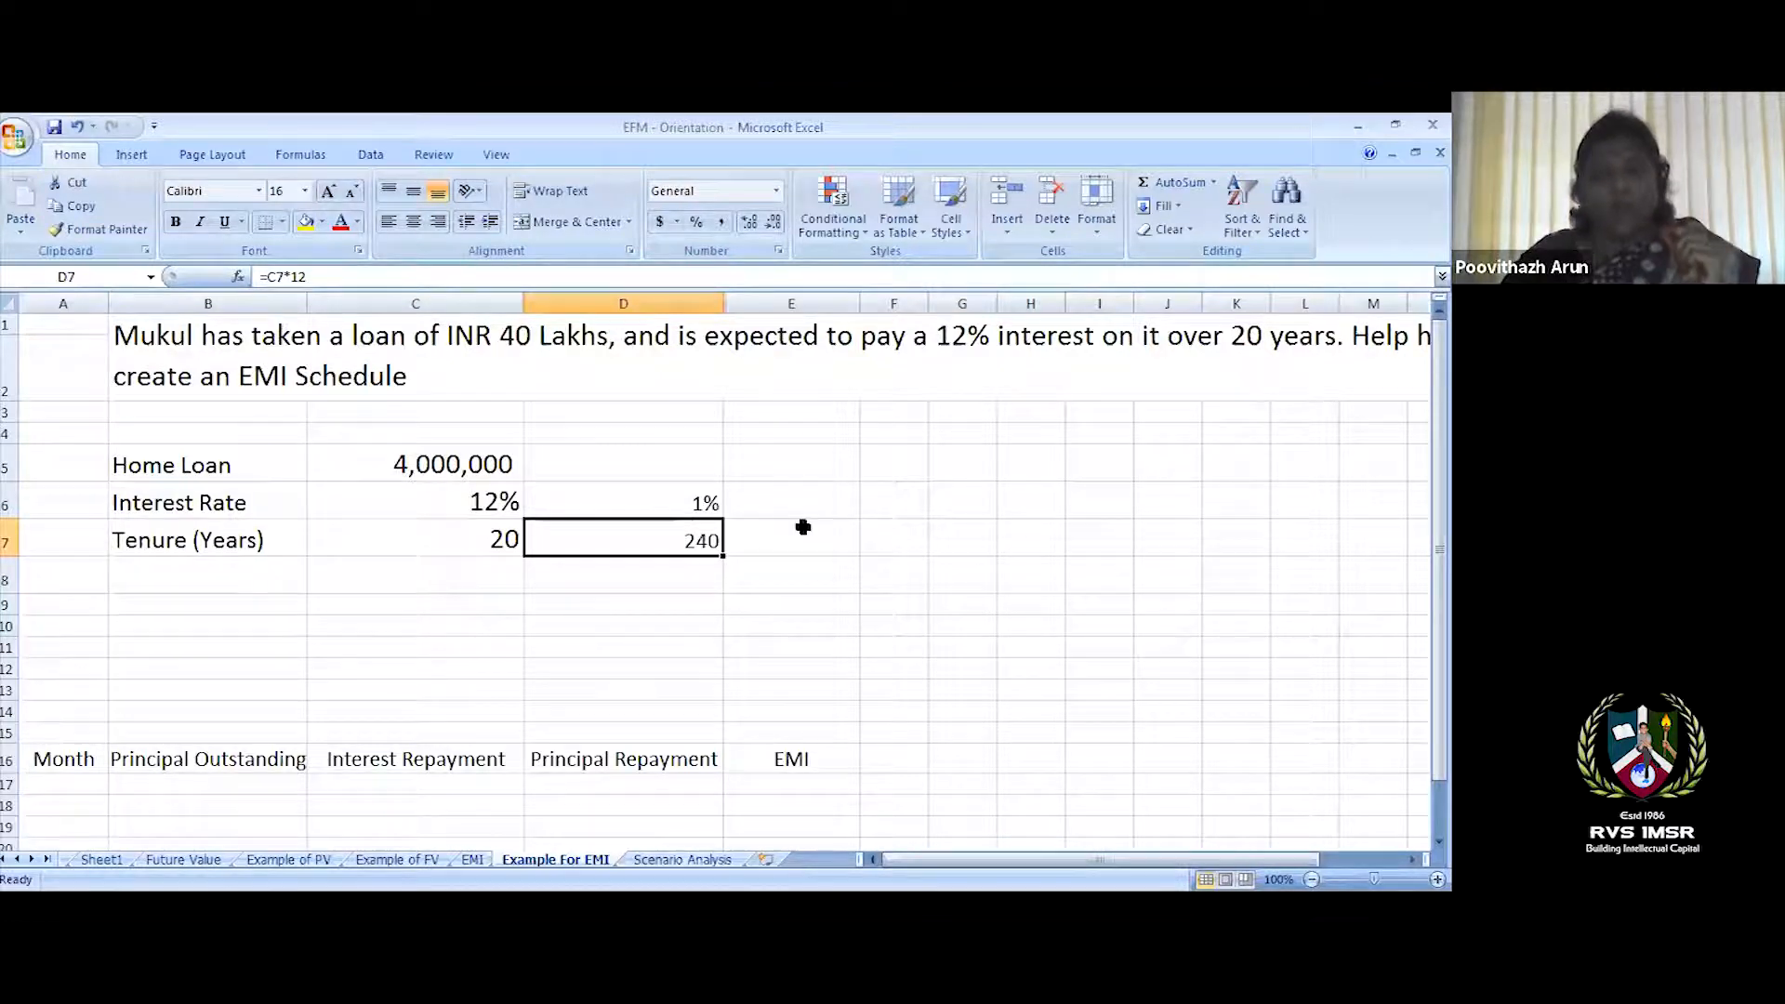
- Enter the month numbers 1, 2 and 3 in A17:A19 under the Month heading
{"action": "left_click_drag", "start_coordinate": [1439, 432], "coordinate": [1439, 458]}
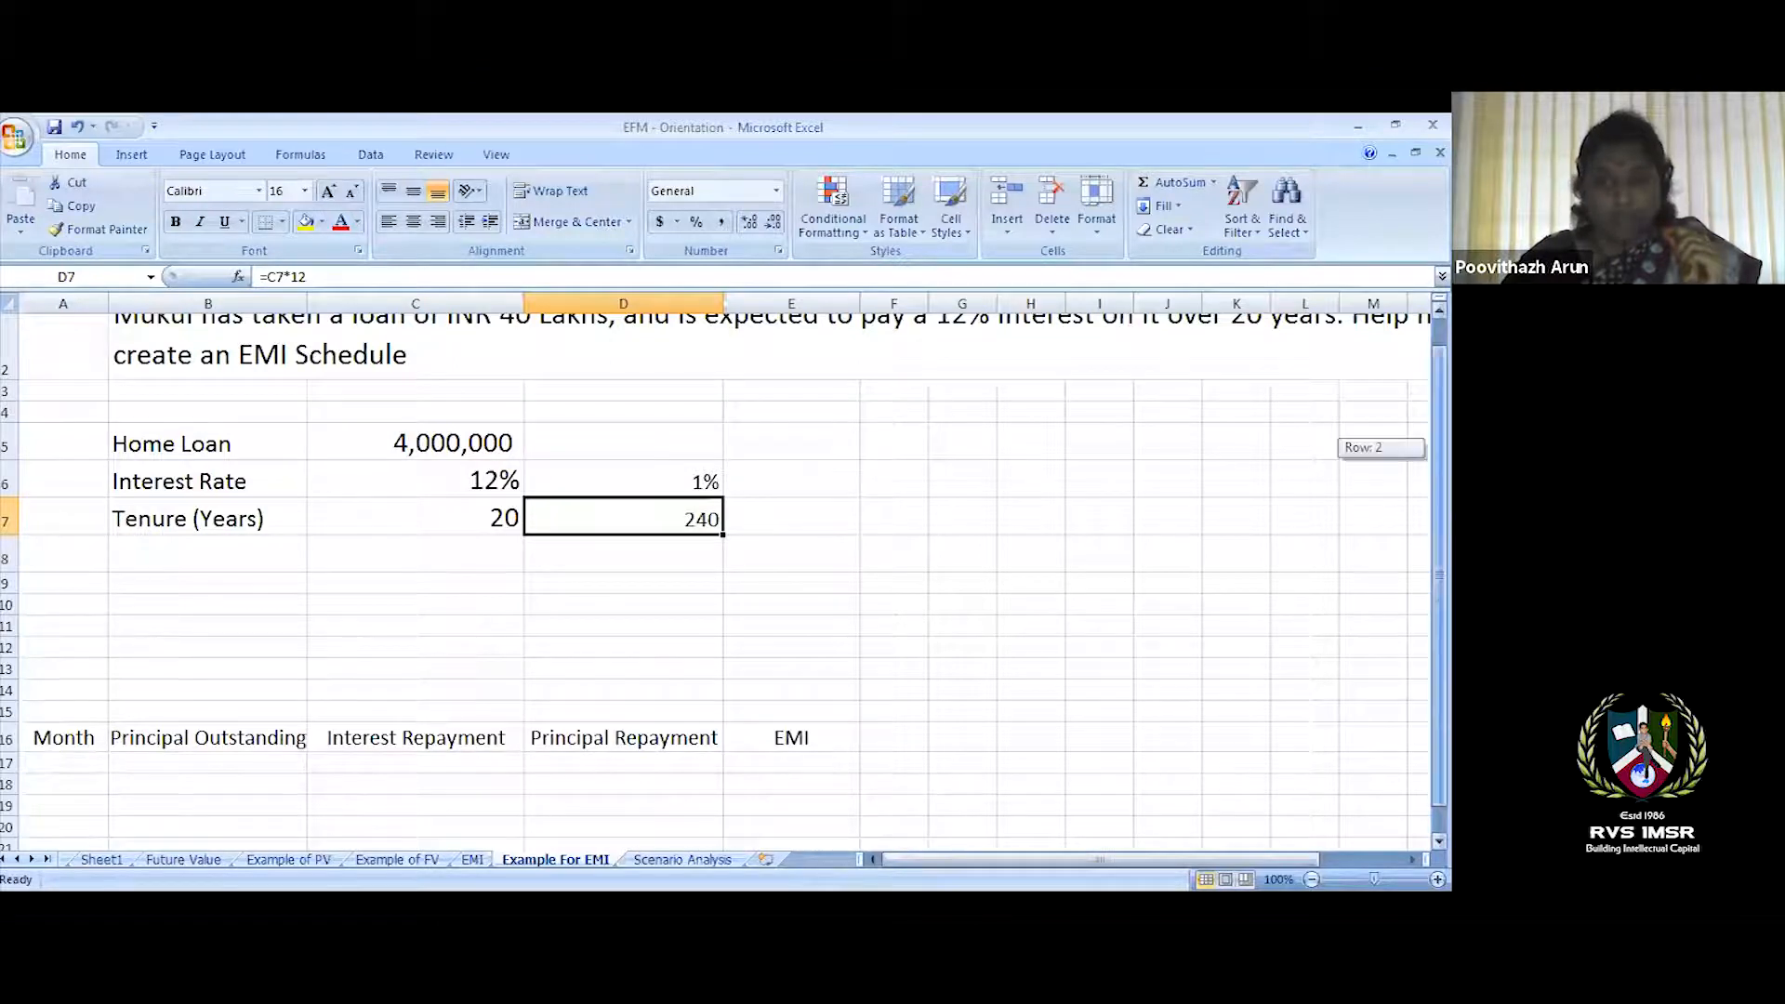
{"action": "scroll", "coordinate": [1320, 467], "scroll_direction": "down", "scroll_amount": 1}
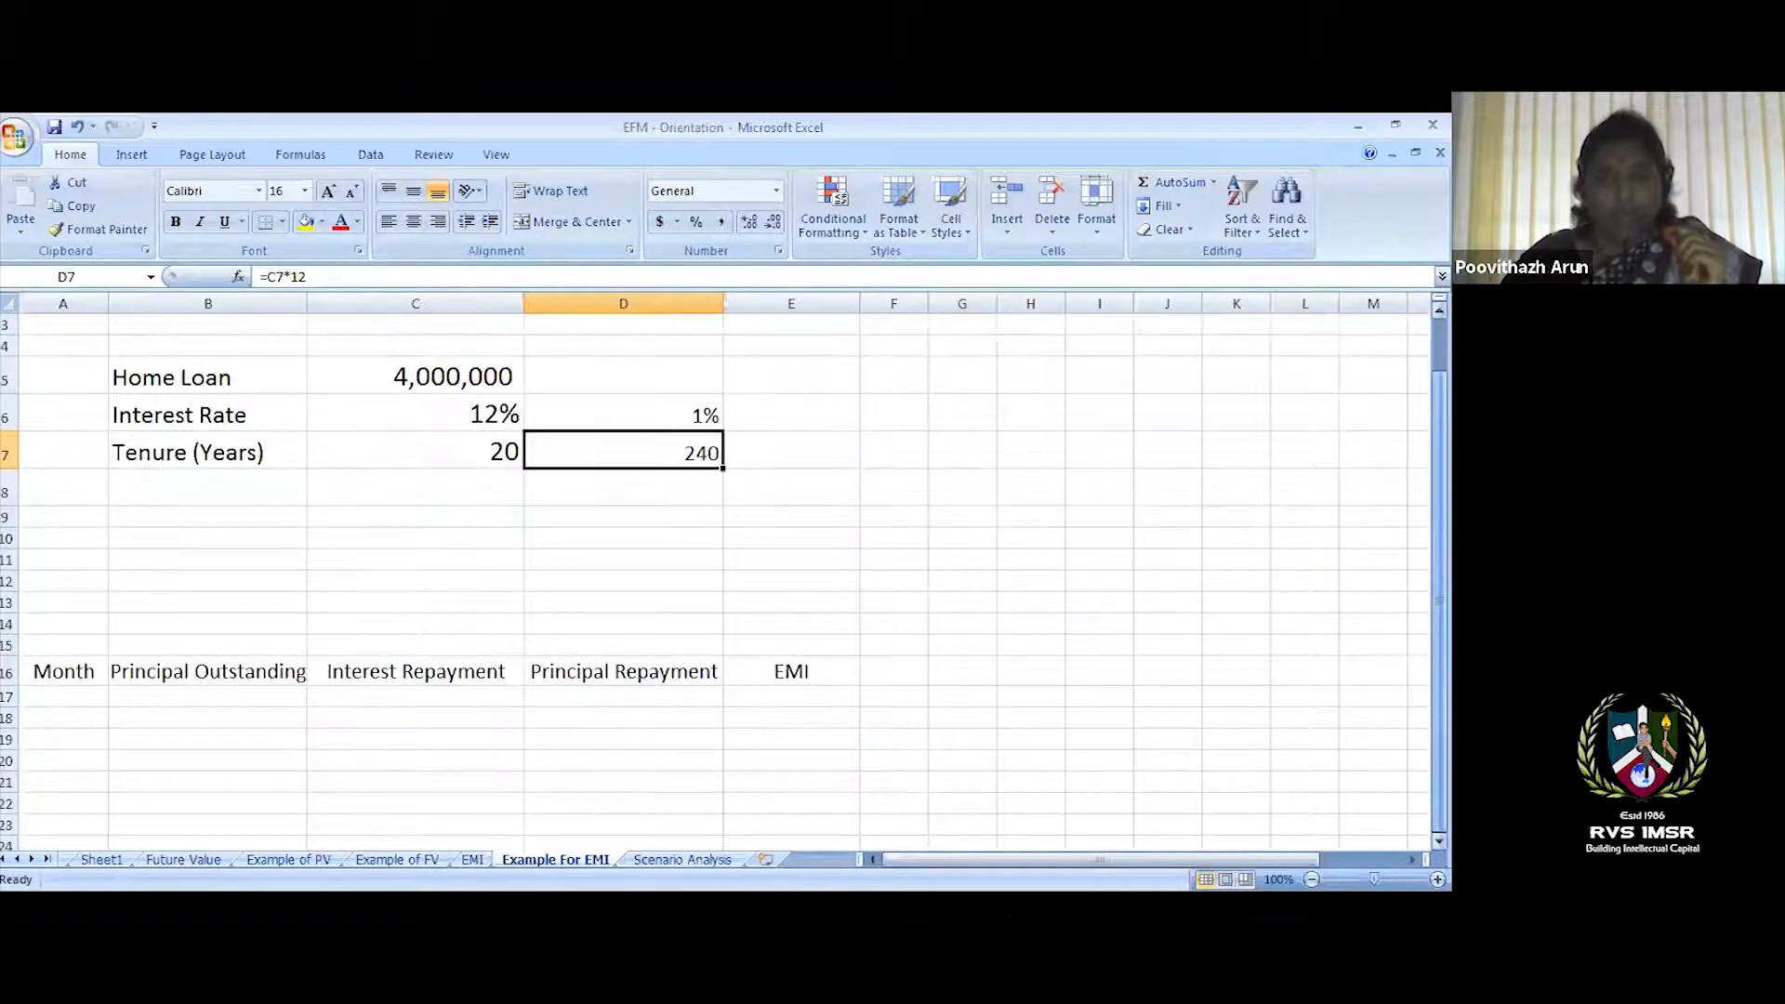
{"action": "left_click", "coordinate": [79, 692]}
{"action": "type", "text": "1"}
{"action": "key", "text": "Return"}
{"action": "type", "text": "2"}
{"action": "key", "text": "Return"}
{"action": "type", "text": "2"}
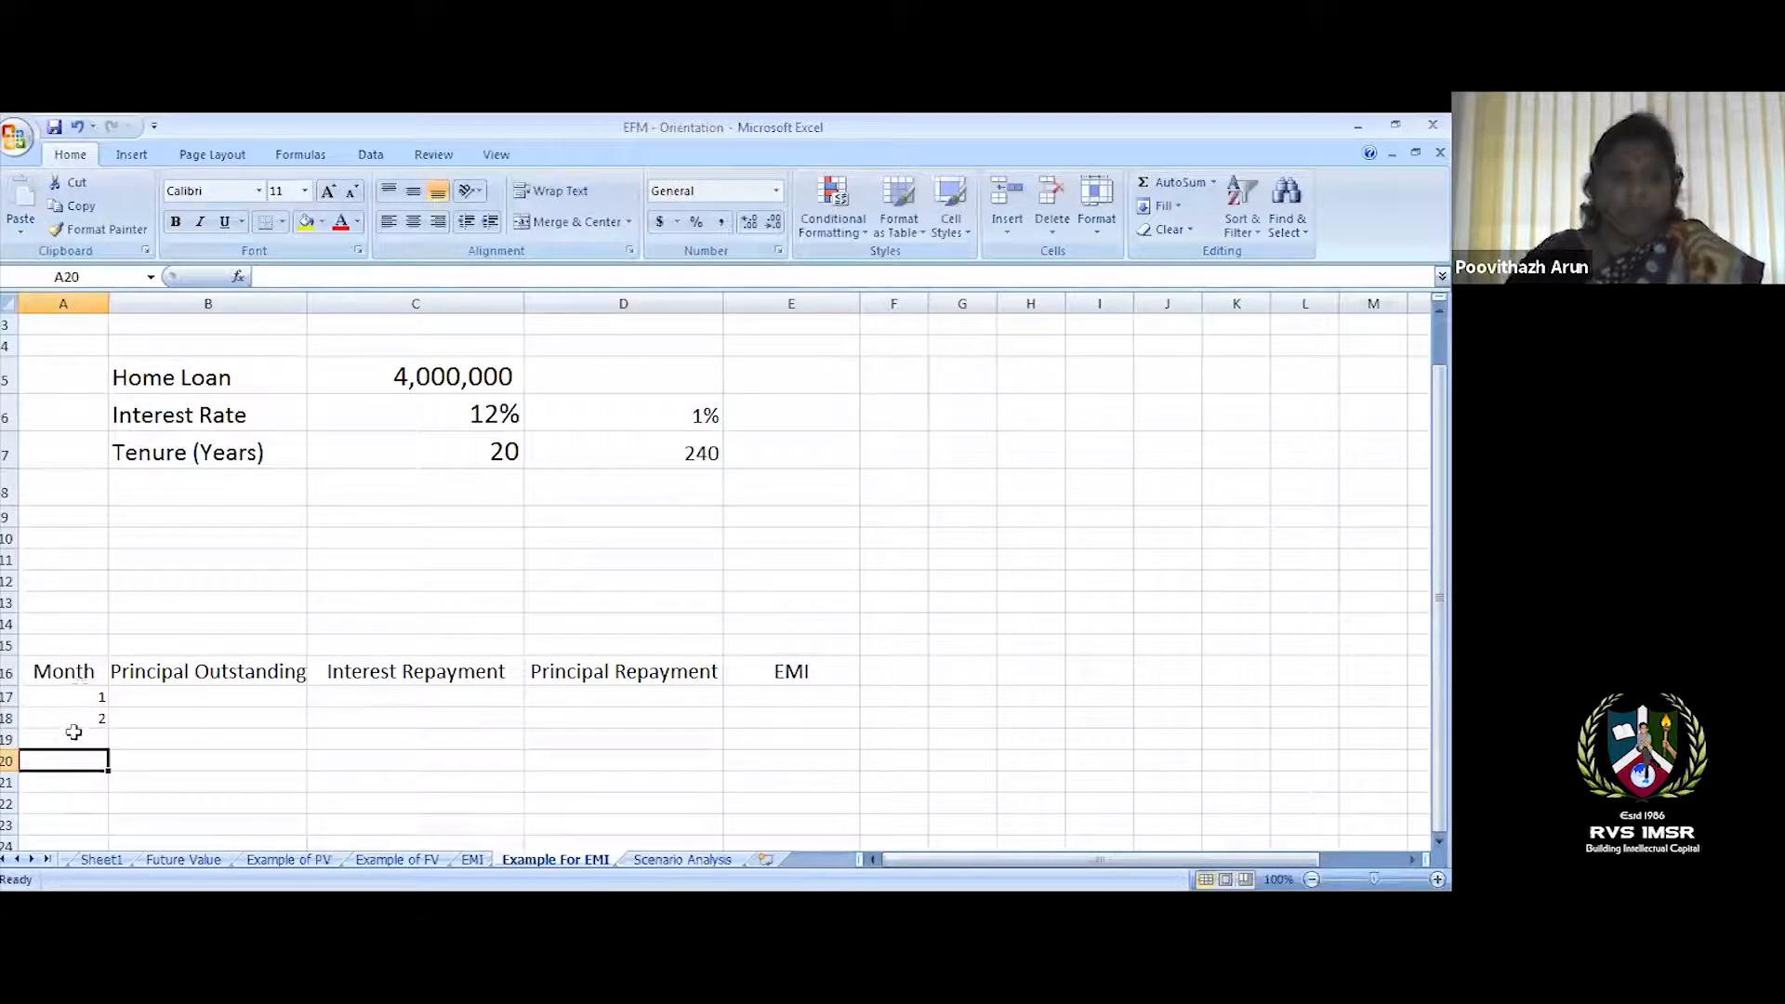
{"action": "key", "text": "Escape"}
{"action": "type", "text": "3"}
{"action": "key", "text": "Return"}
- Link the first month's Principal Outstanding in B17 to the home loan amount with =C5
{"action": "left_click", "coordinate": [235, 700]}
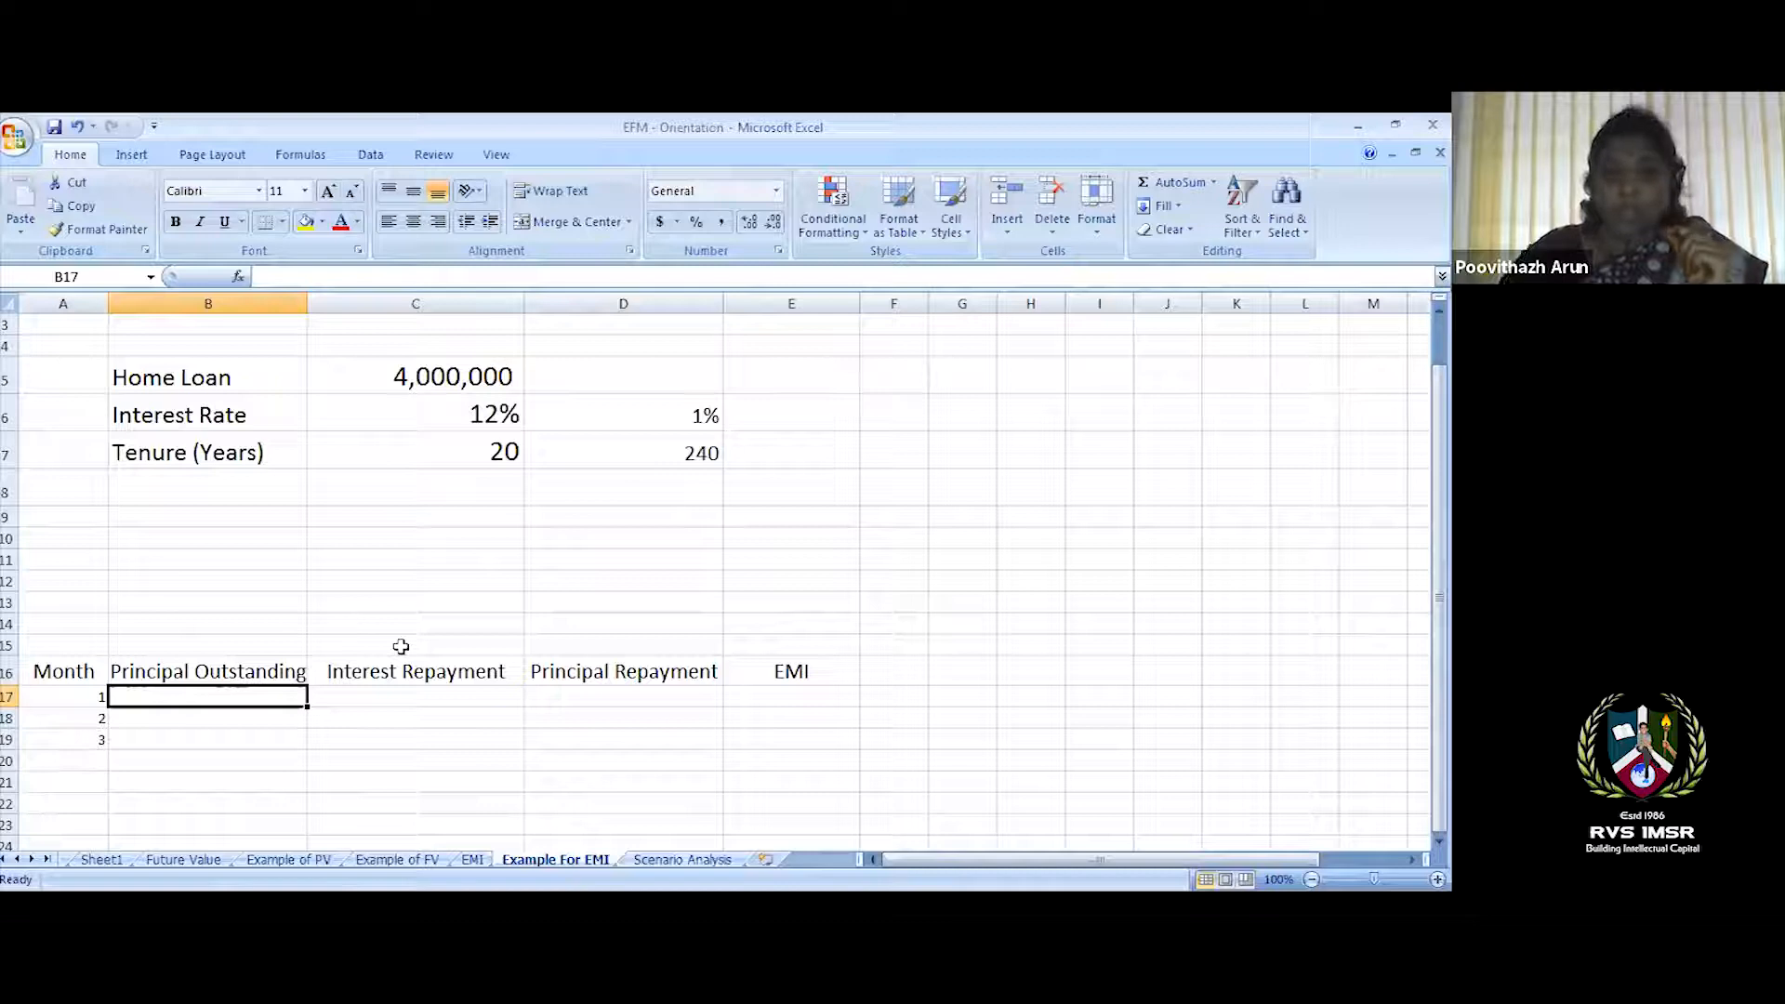
{"action": "type", "text": "="}
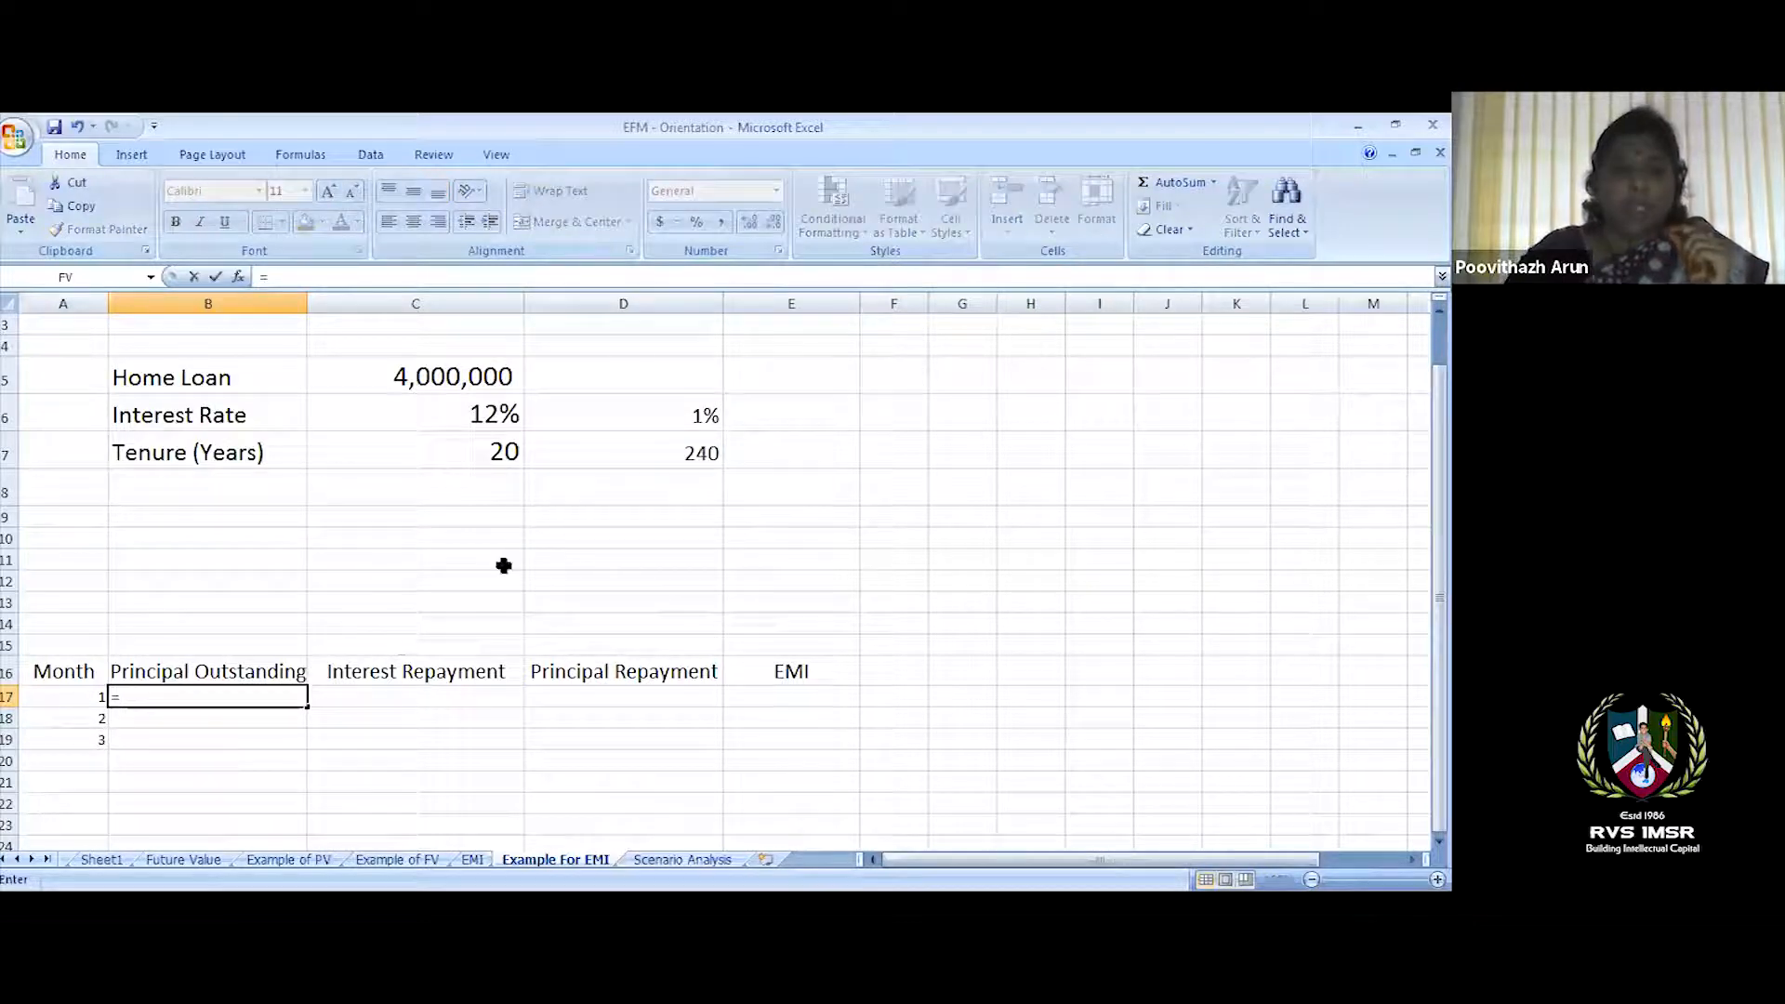
{"action": "left_click", "coordinate": [427, 377]}
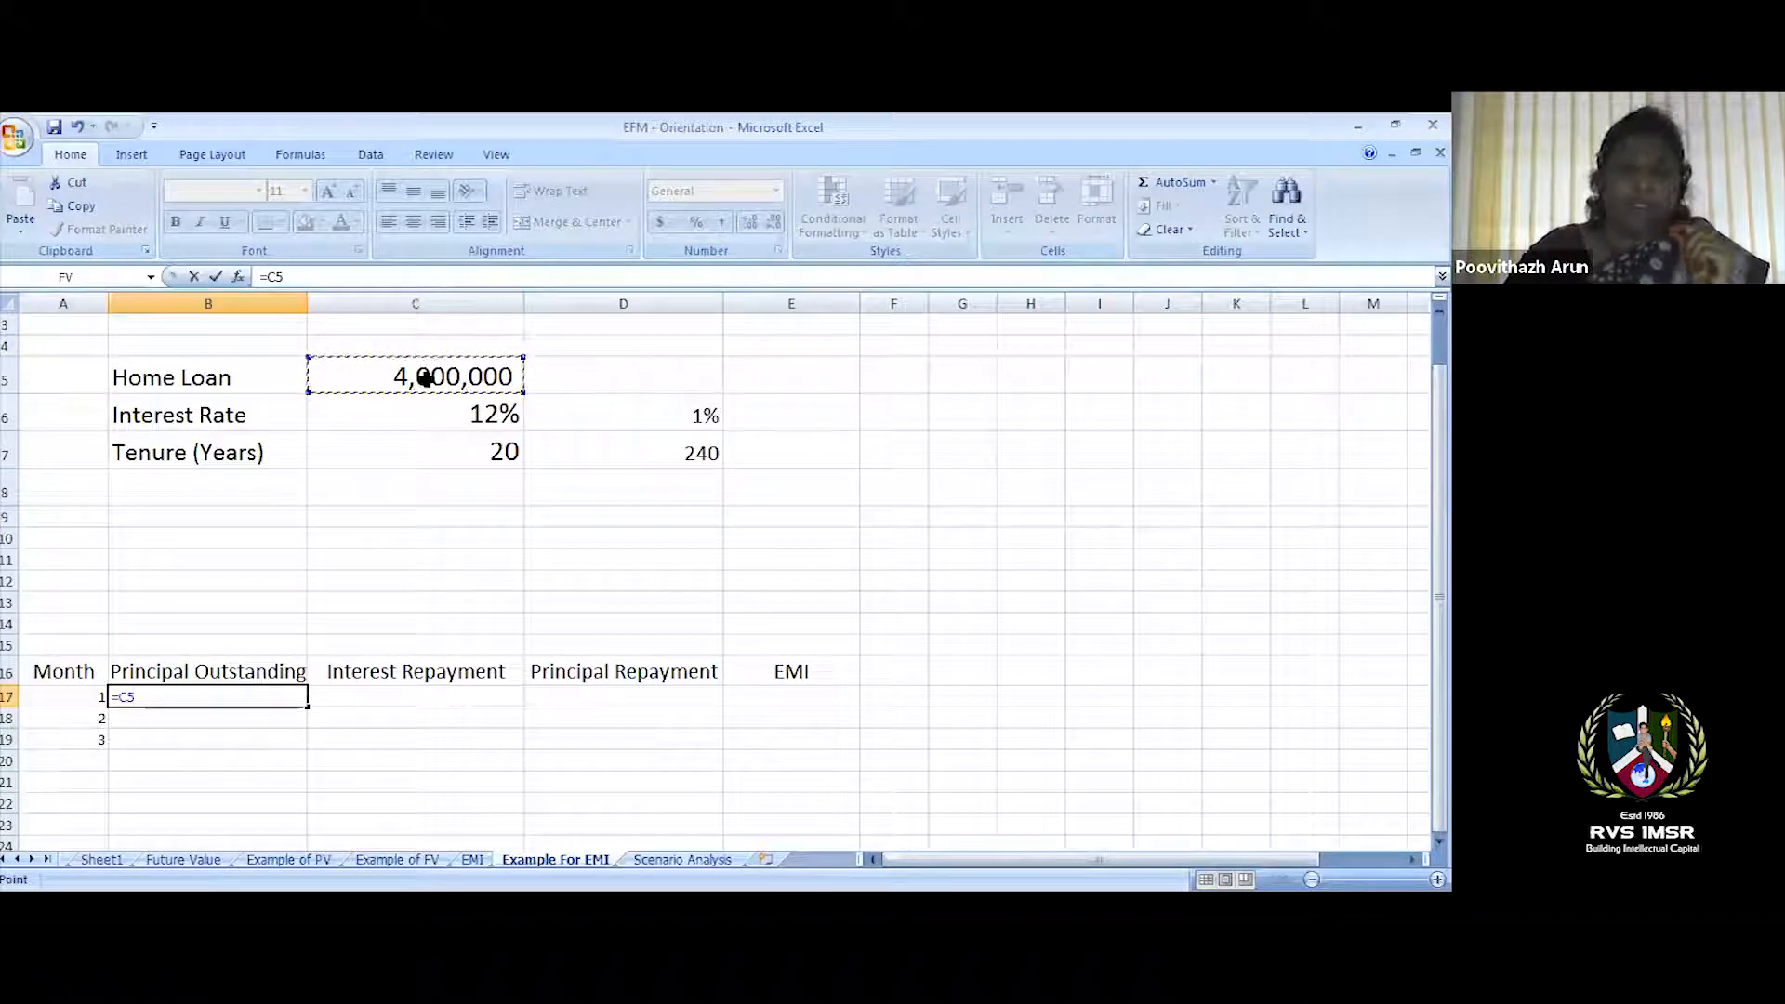
{"action": "key", "text": "Return"}
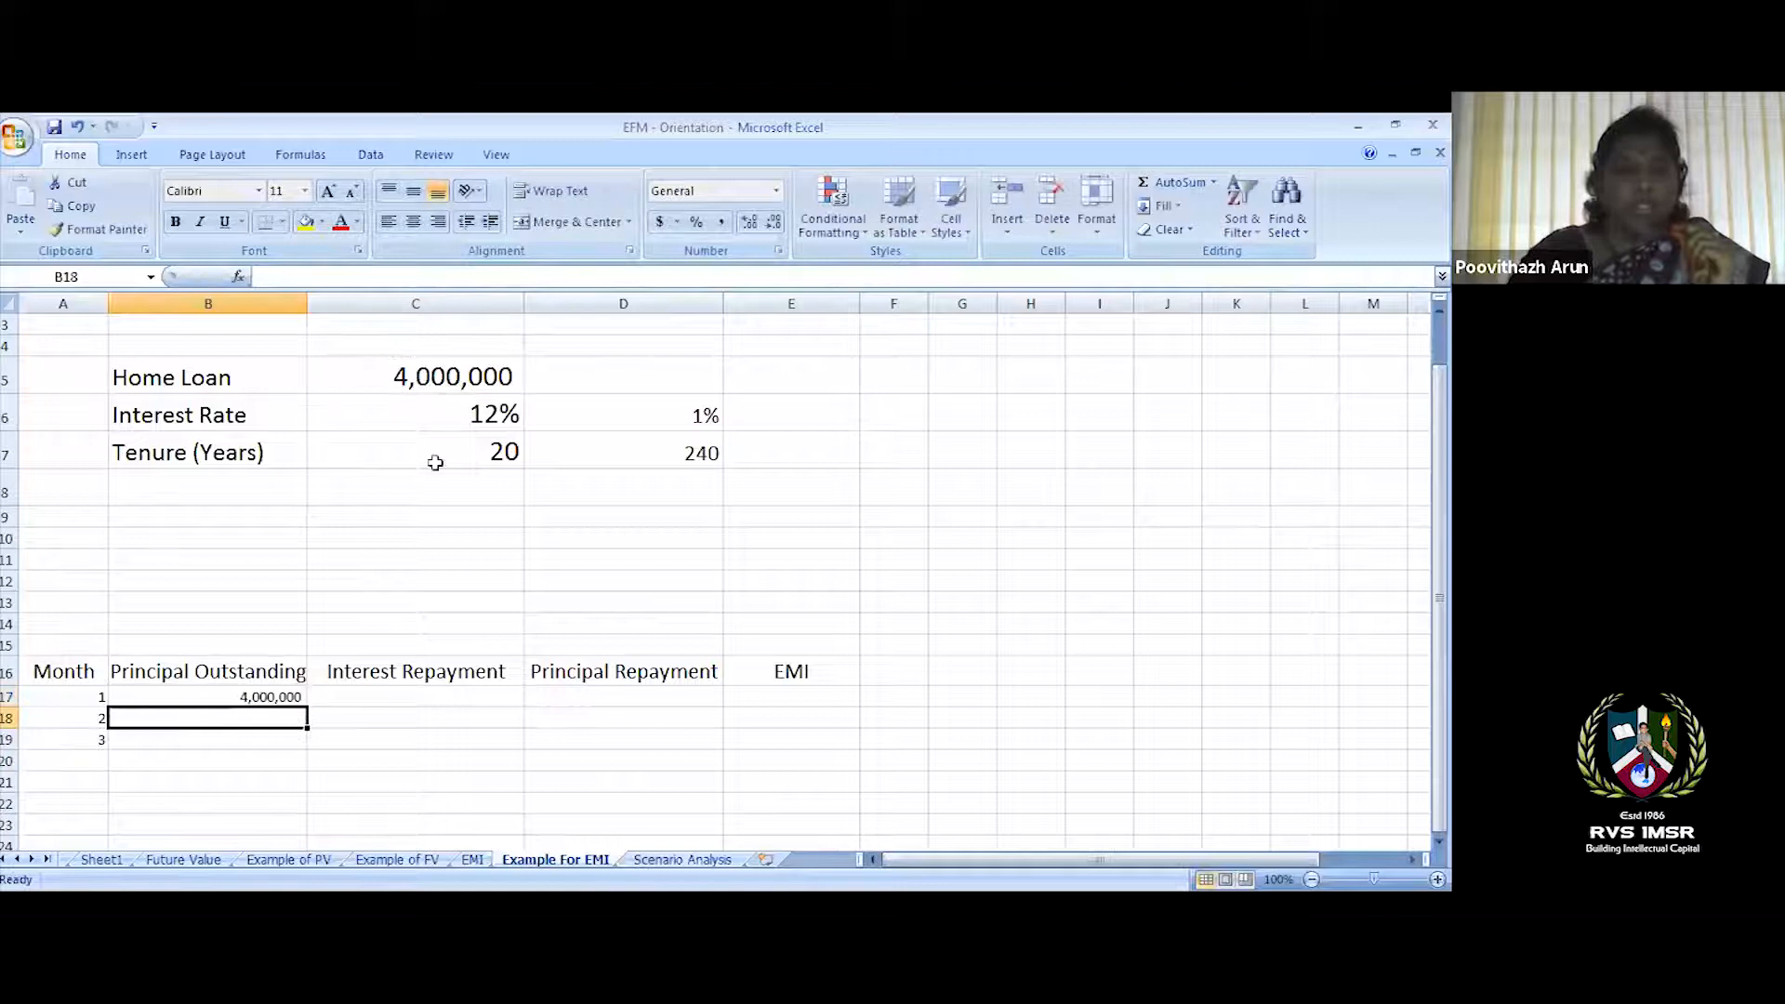
- Calculate the first month's Interest Repayment in C17 with the formula =B17*D6
{"action": "left_click", "coordinate": [397, 702]}
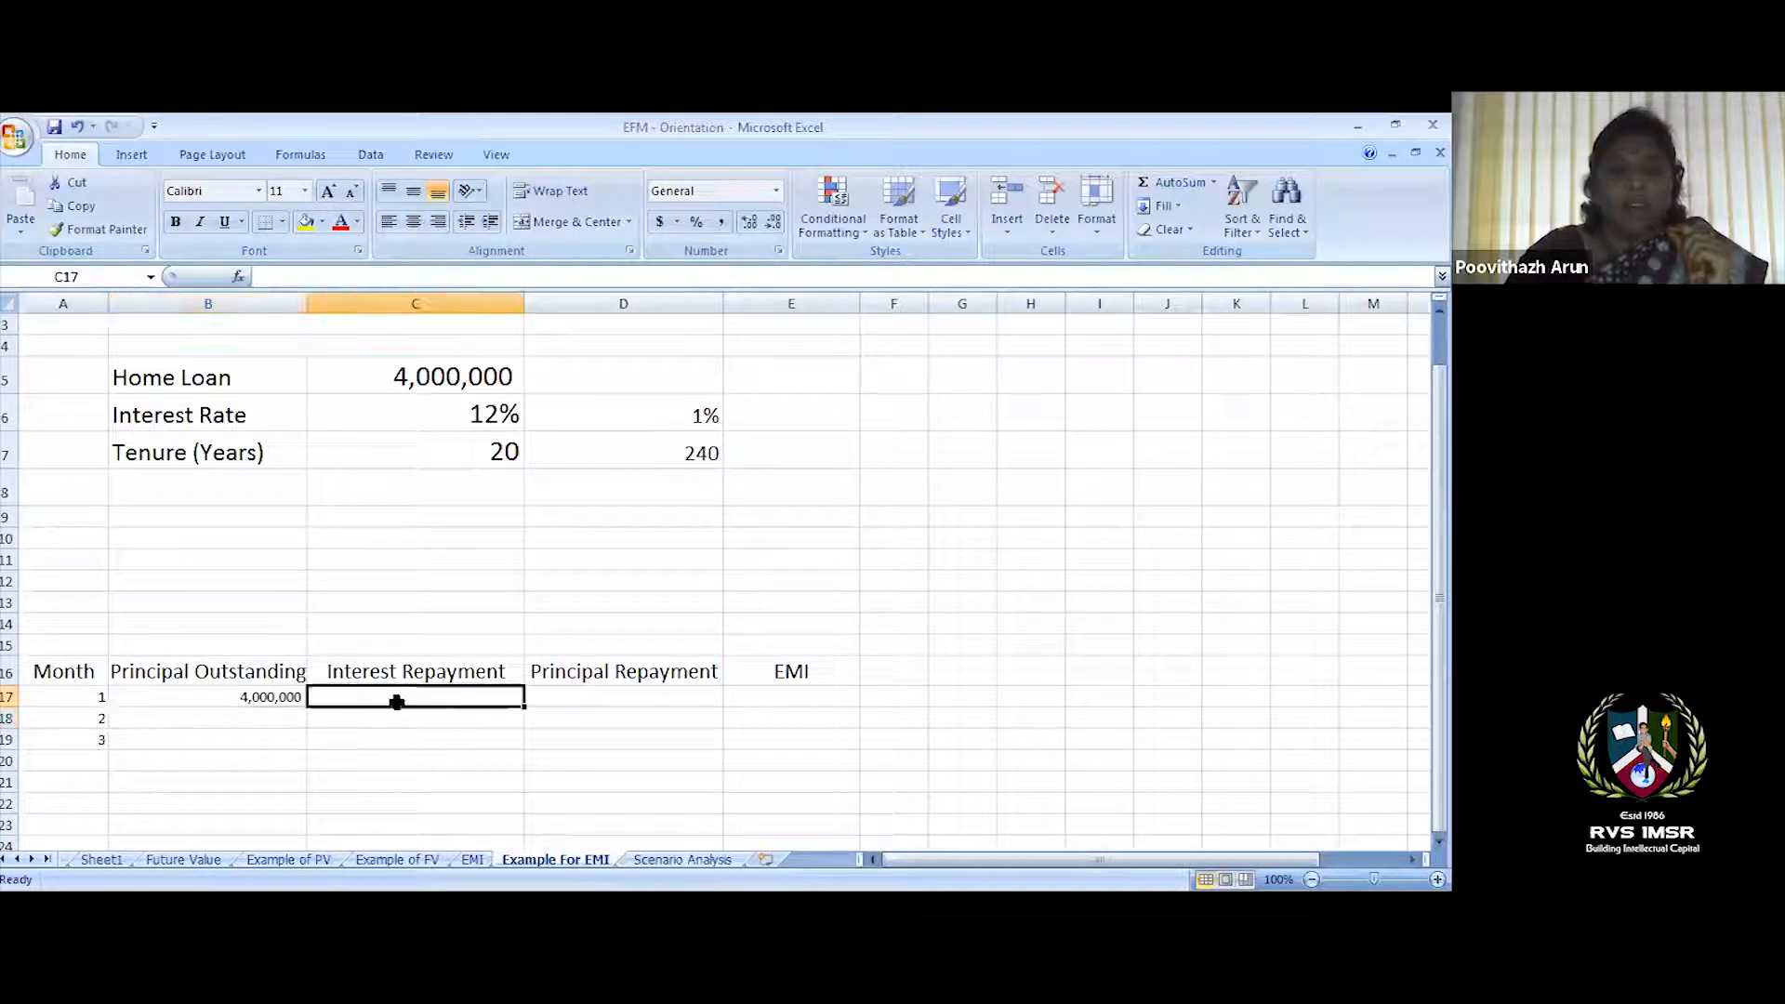
{"action": "left_click", "coordinate": [650, 703]}
{"action": "left_click", "coordinate": [814, 700]}
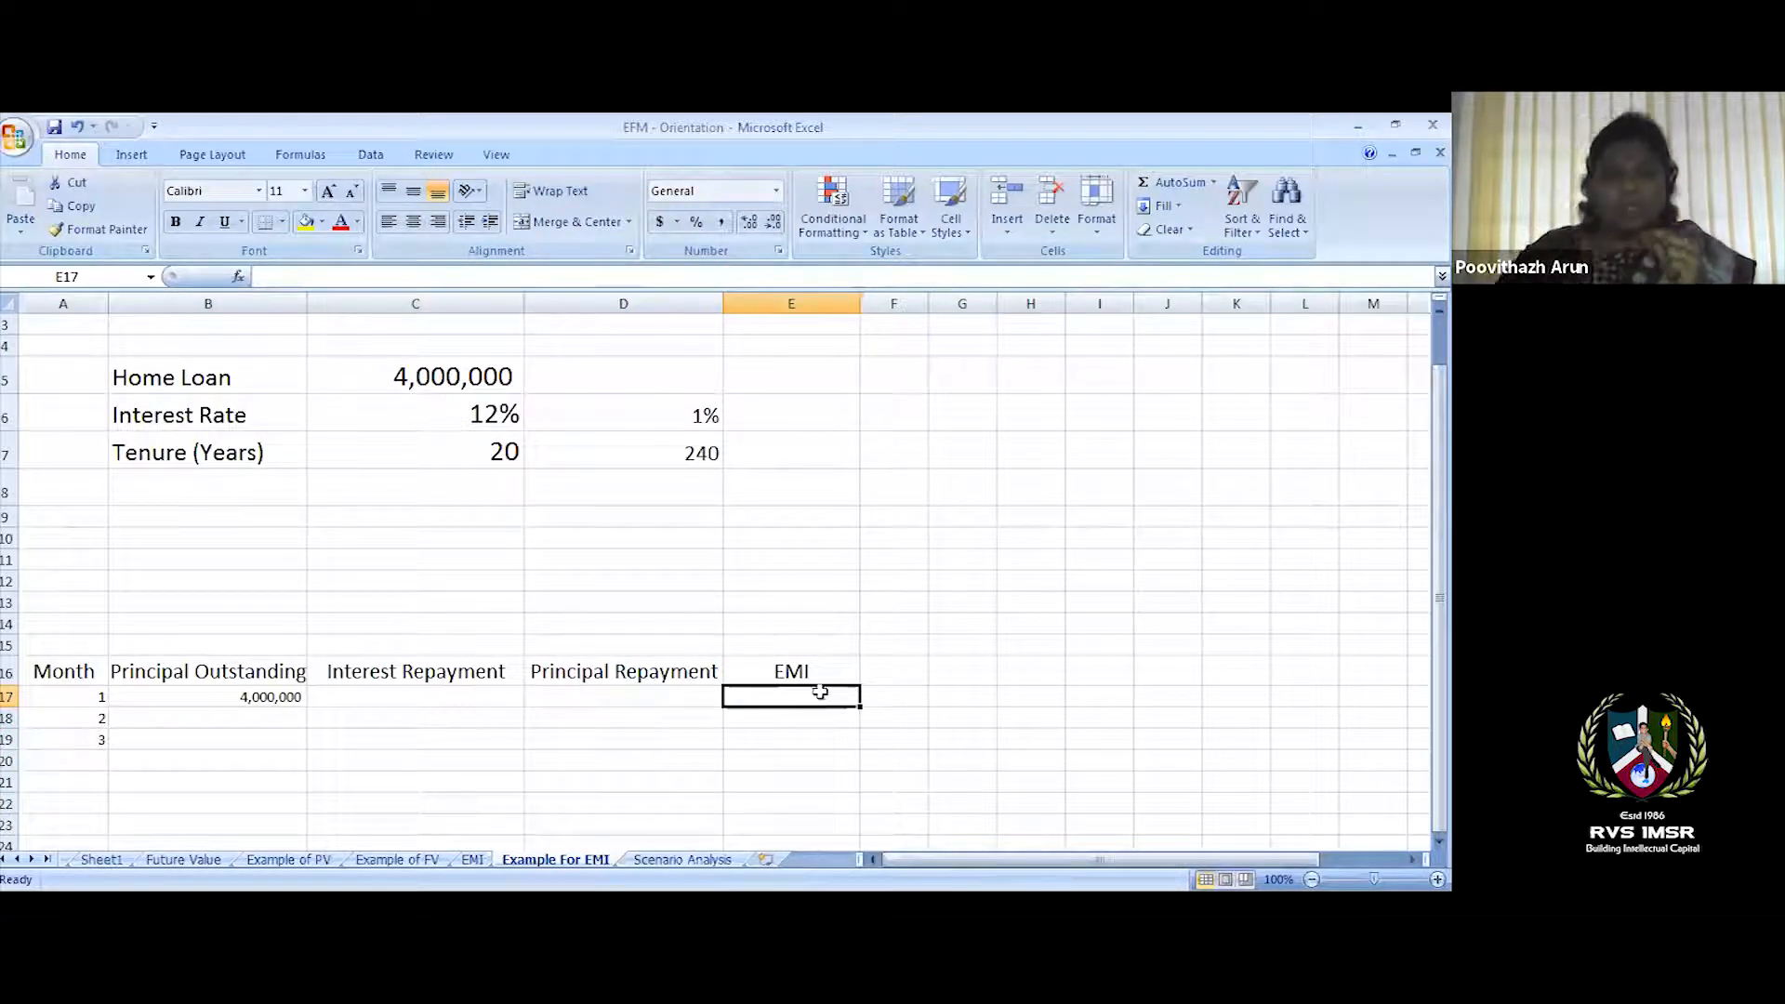
{"action": "left_click", "coordinate": [244, 697]}
{"action": "left_click", "coordinate": [446, 701]}
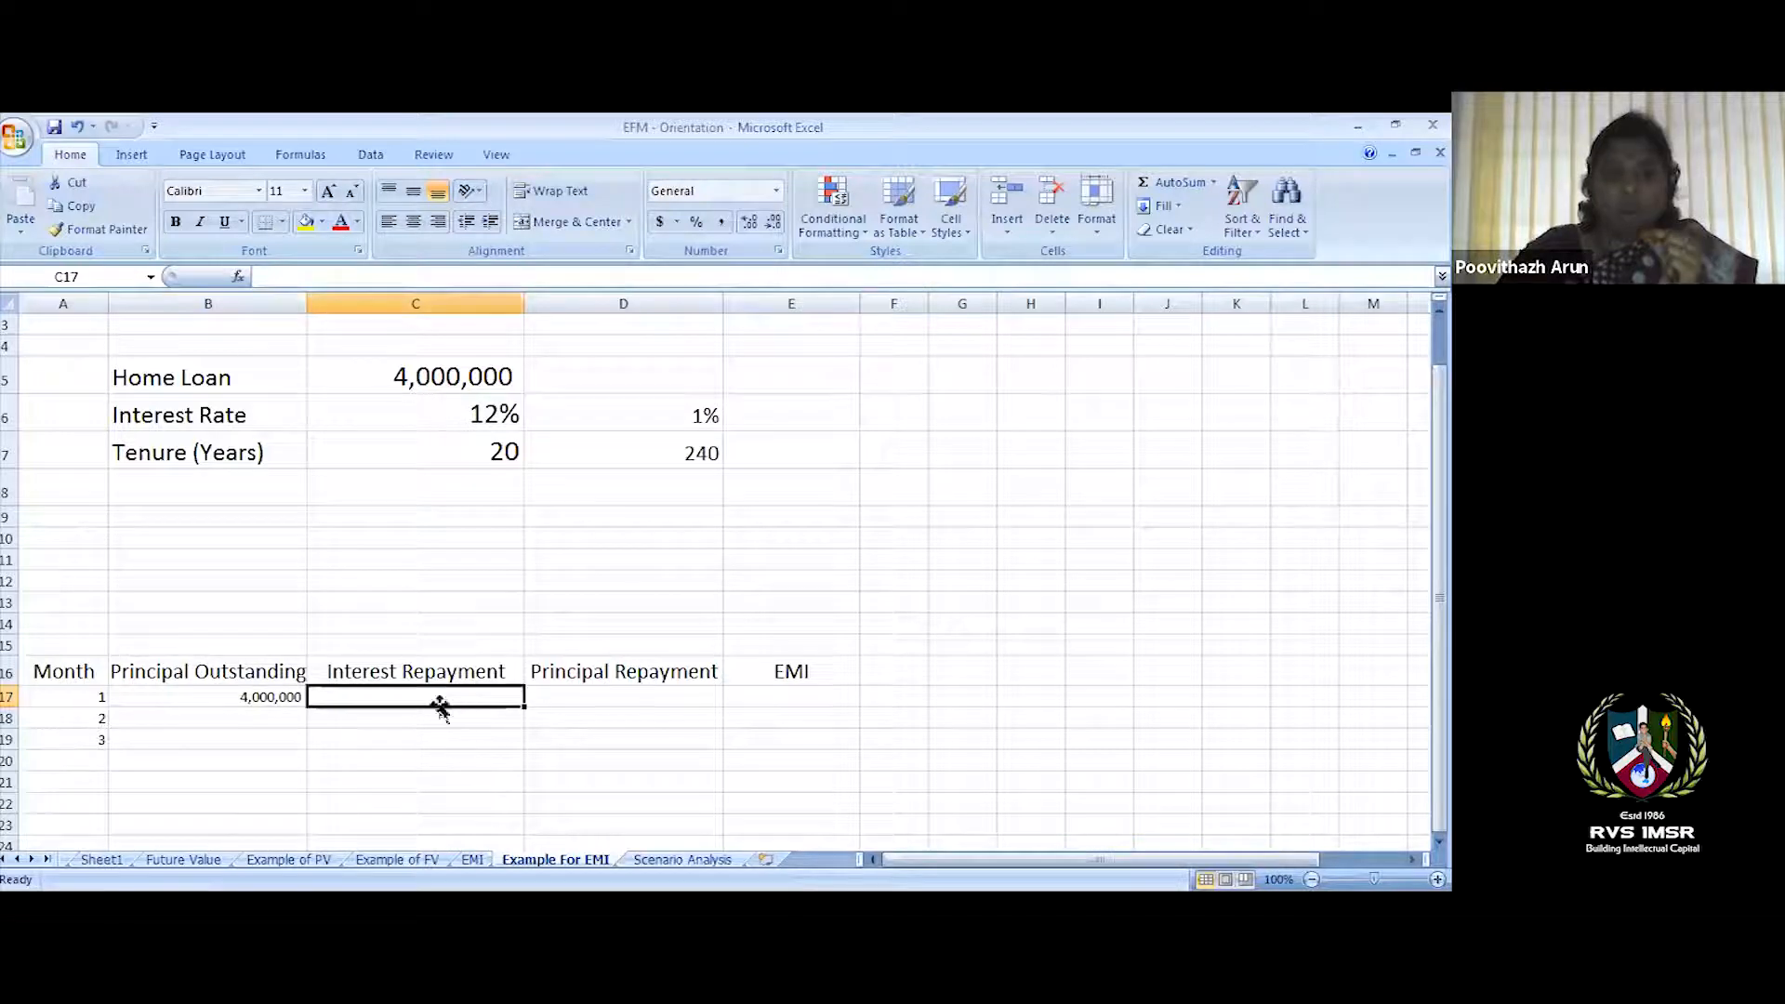
{"action": "type", "text": "="}
{"action": "left_click", "coordinate": [236, 702]}
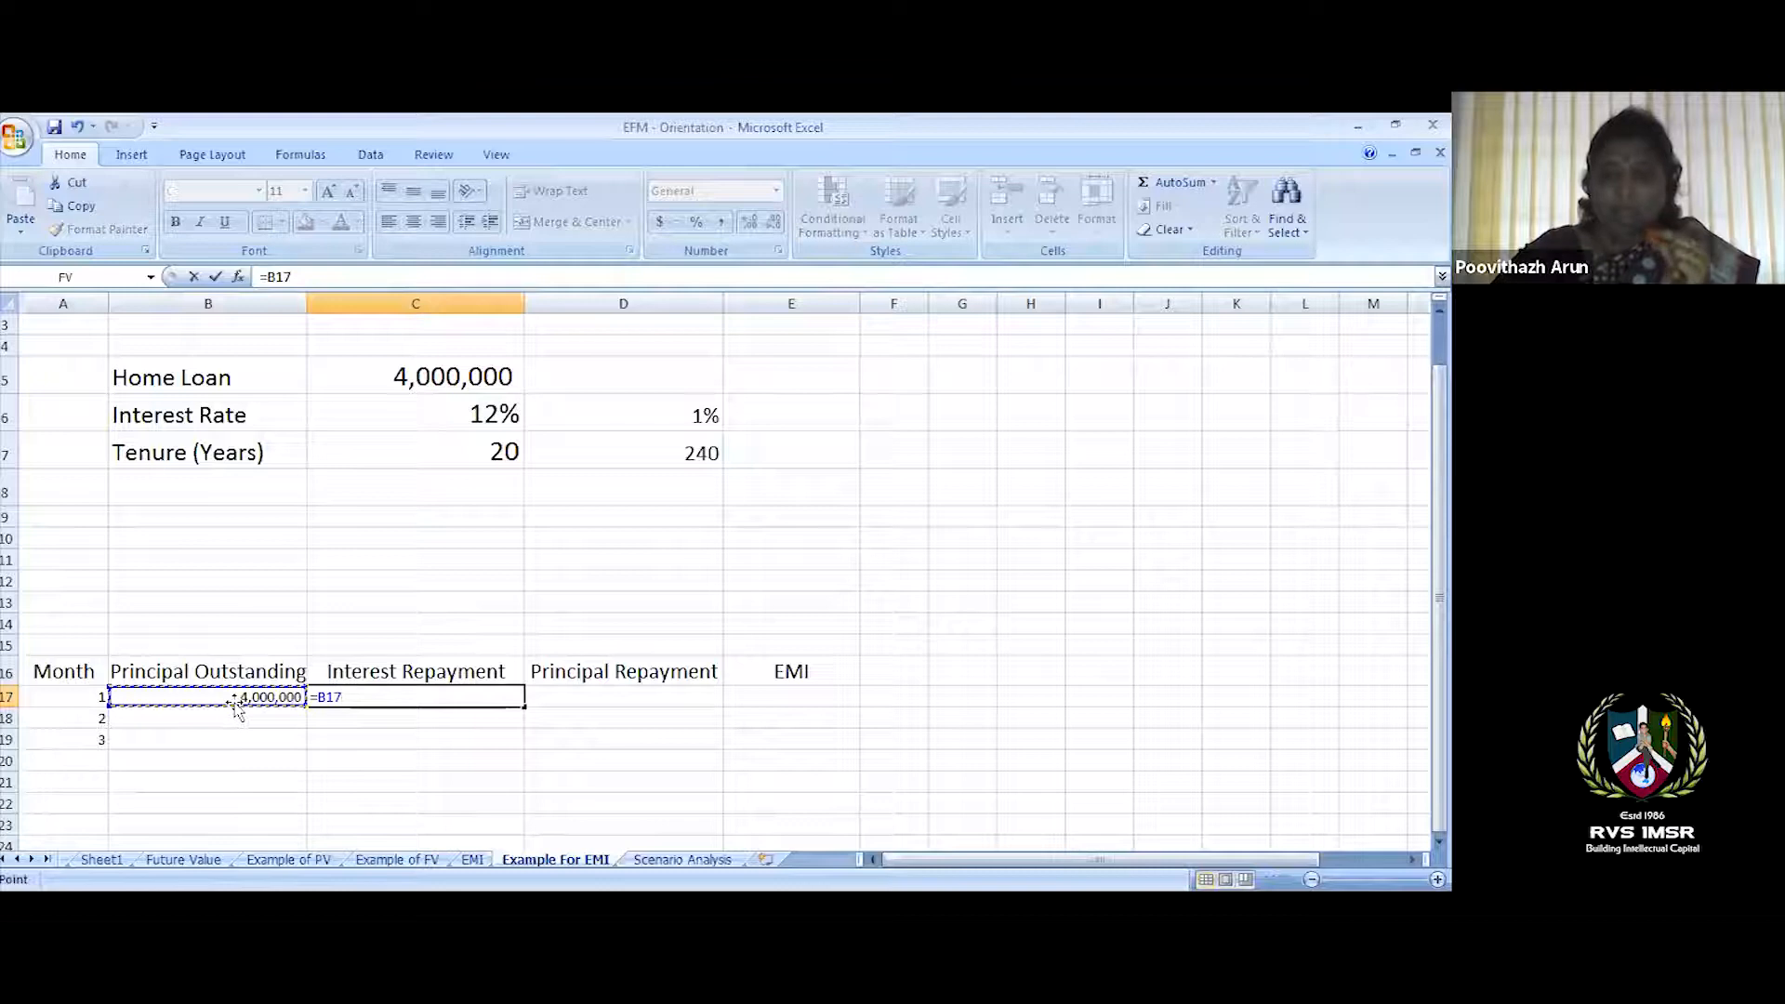
{"action": "type", "text": "*"}
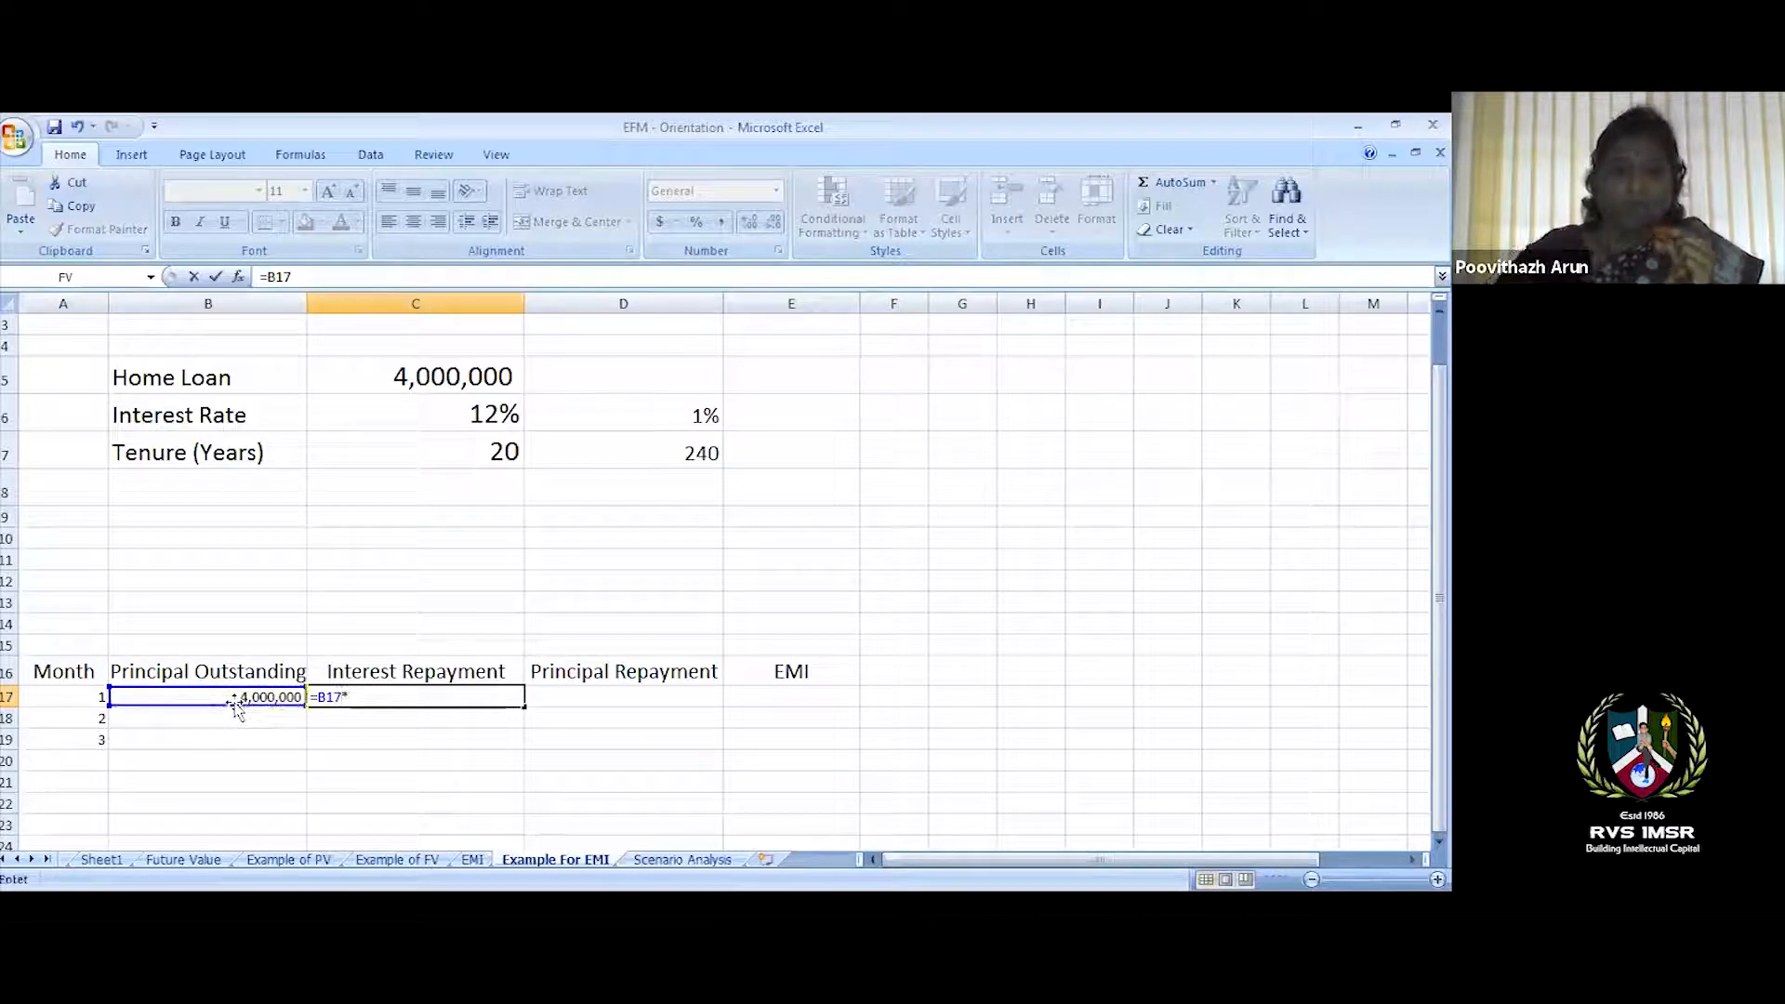
{"action": "left_click", "coordinate": [667, 412]}
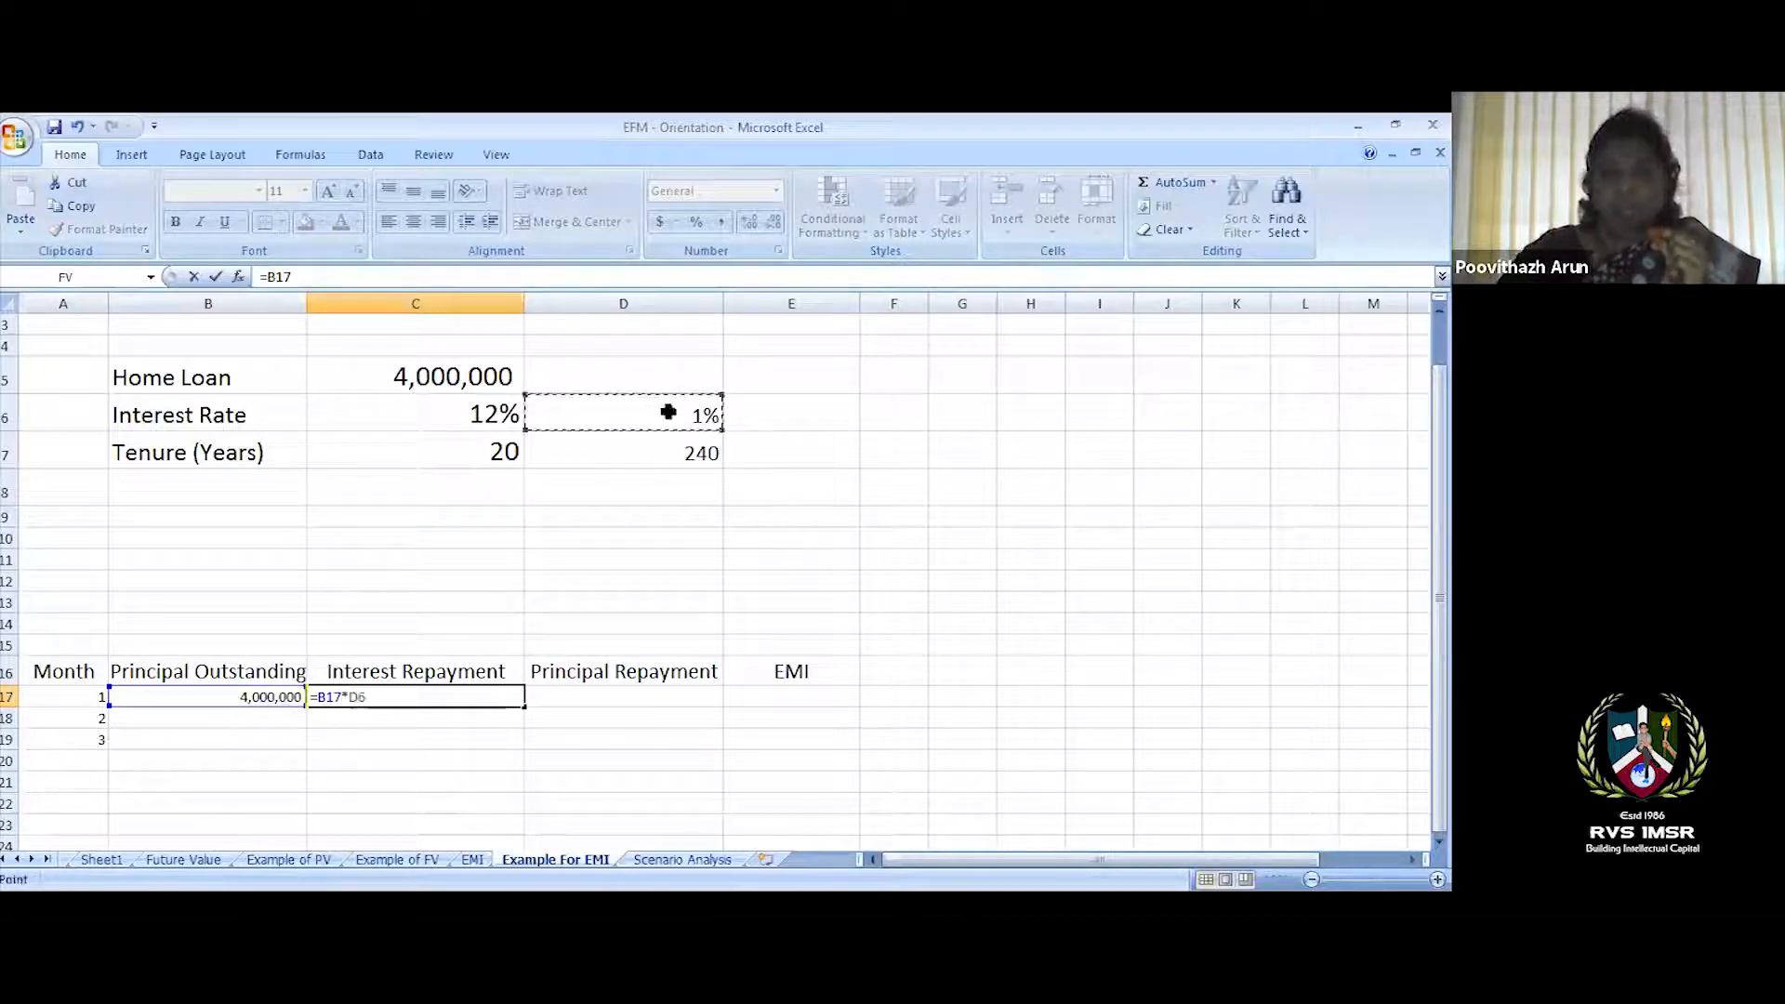
{"action": "key", "text": "Return"}
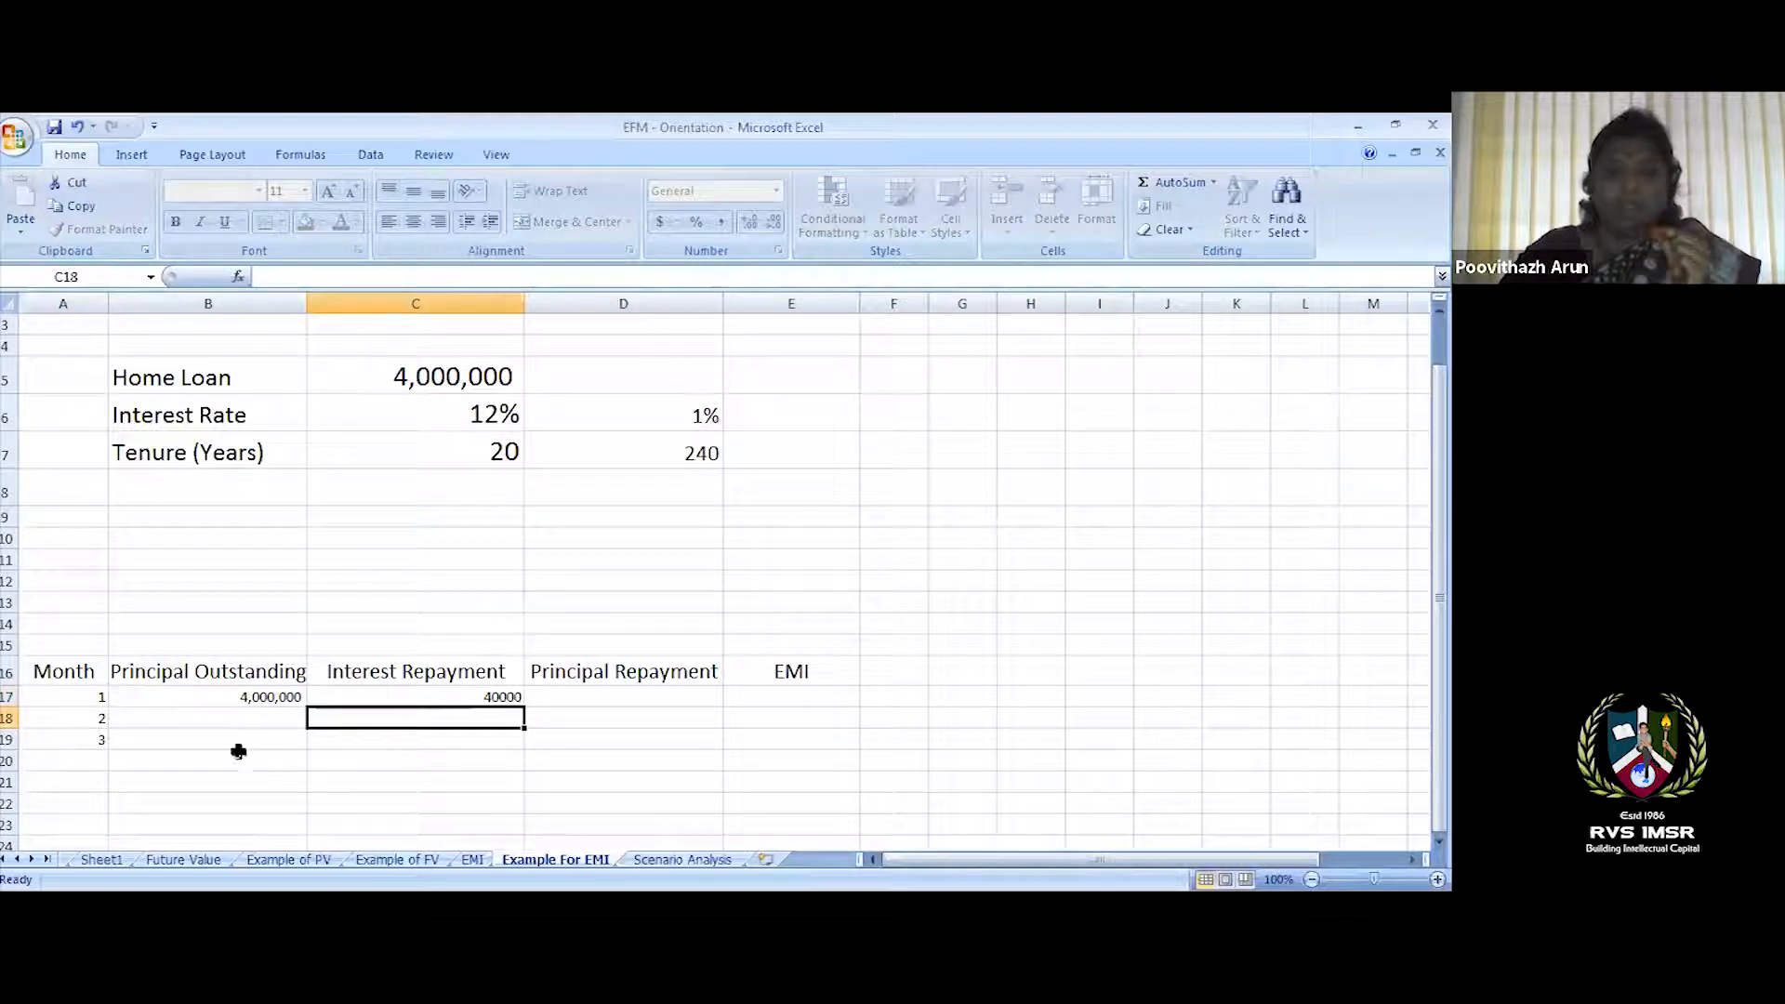
- Set the font size of the schedule cells B17:C22 to 16
{"action": "left_click_drag", "start_coordinate": [146, 702], "coordinate": [453, 795]}
{"action": "left_click", "coordinate": [304, 191]}
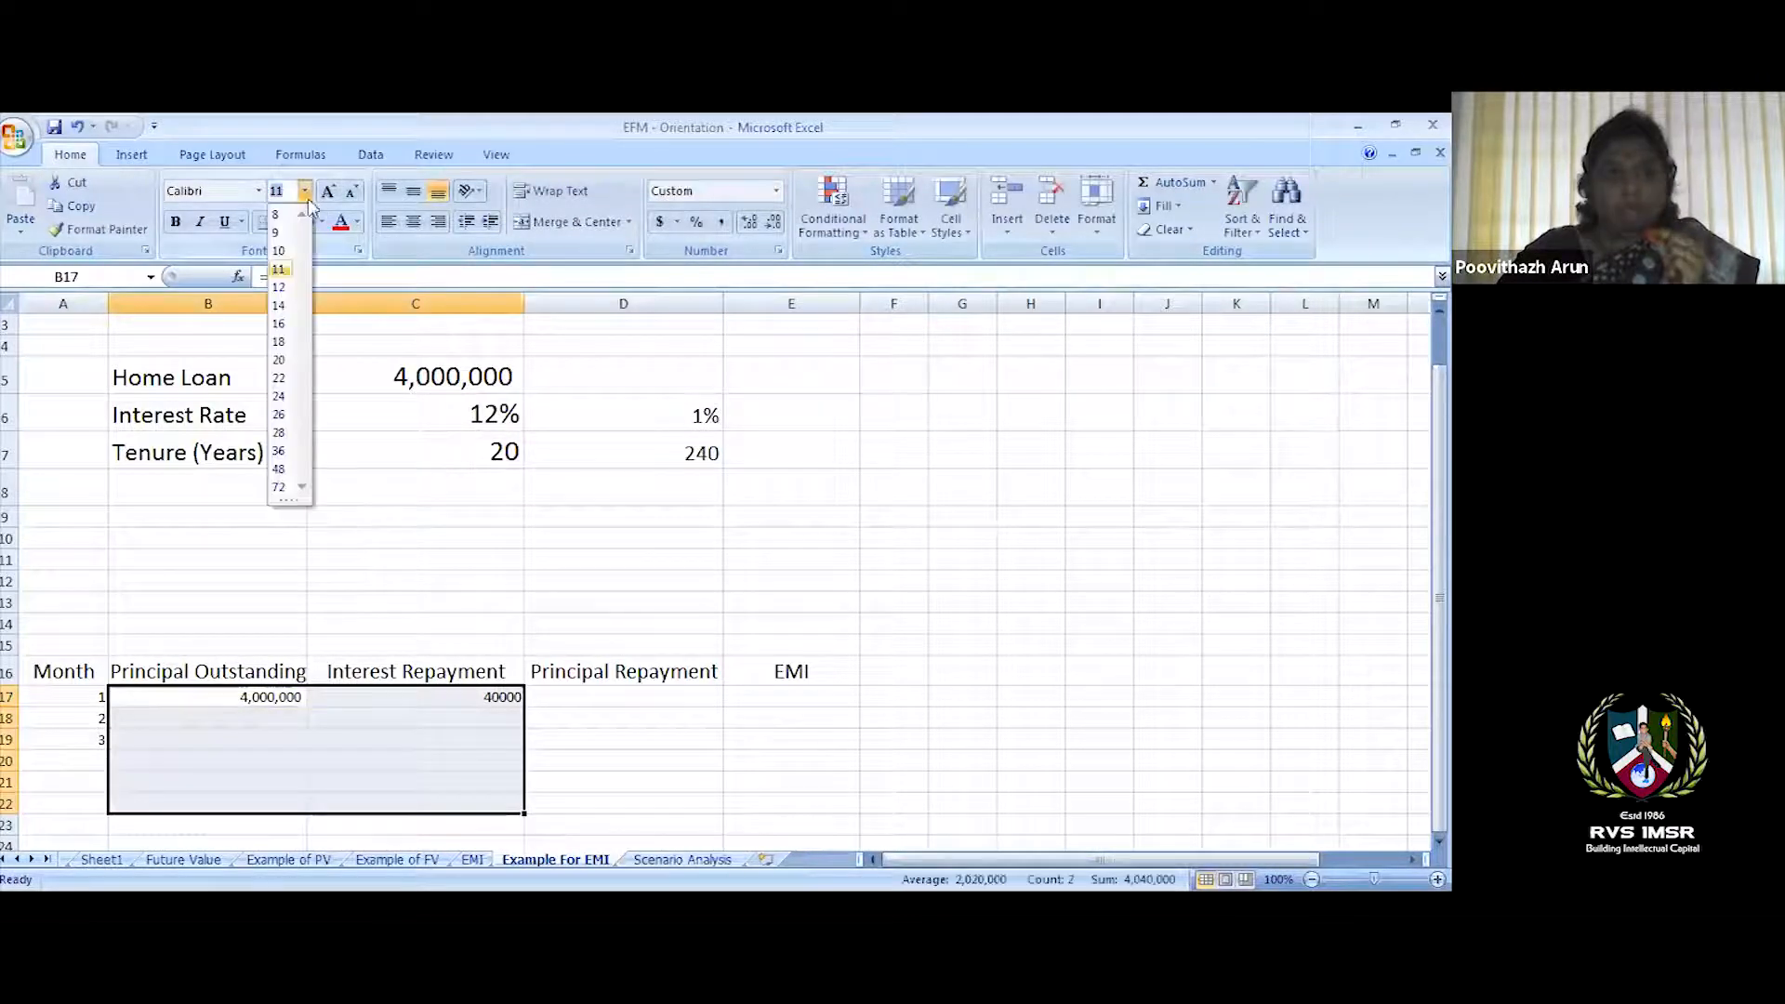
{"action": "left_click", "coordinate": [279, 323]}
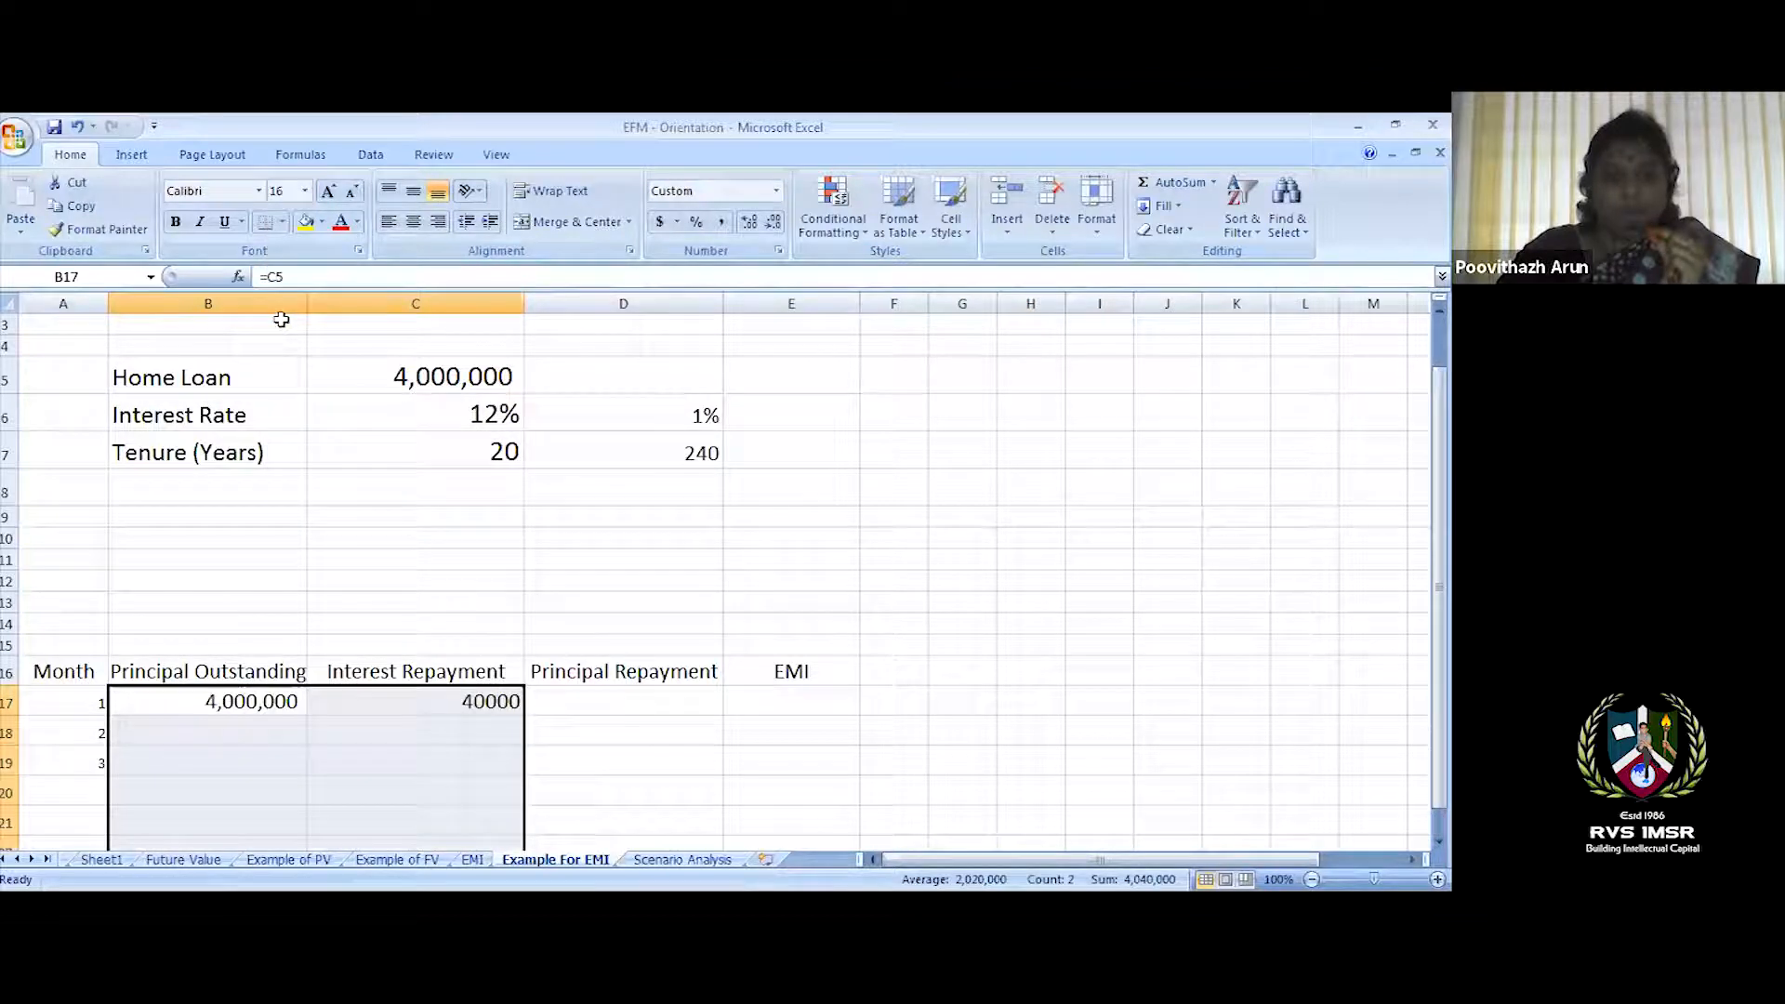
- Enter 10000 as the first month's Principal Repayment in D17 and 50000 as its EMI in E17
{"action": "left_click", "coordinate": [460, 711]}
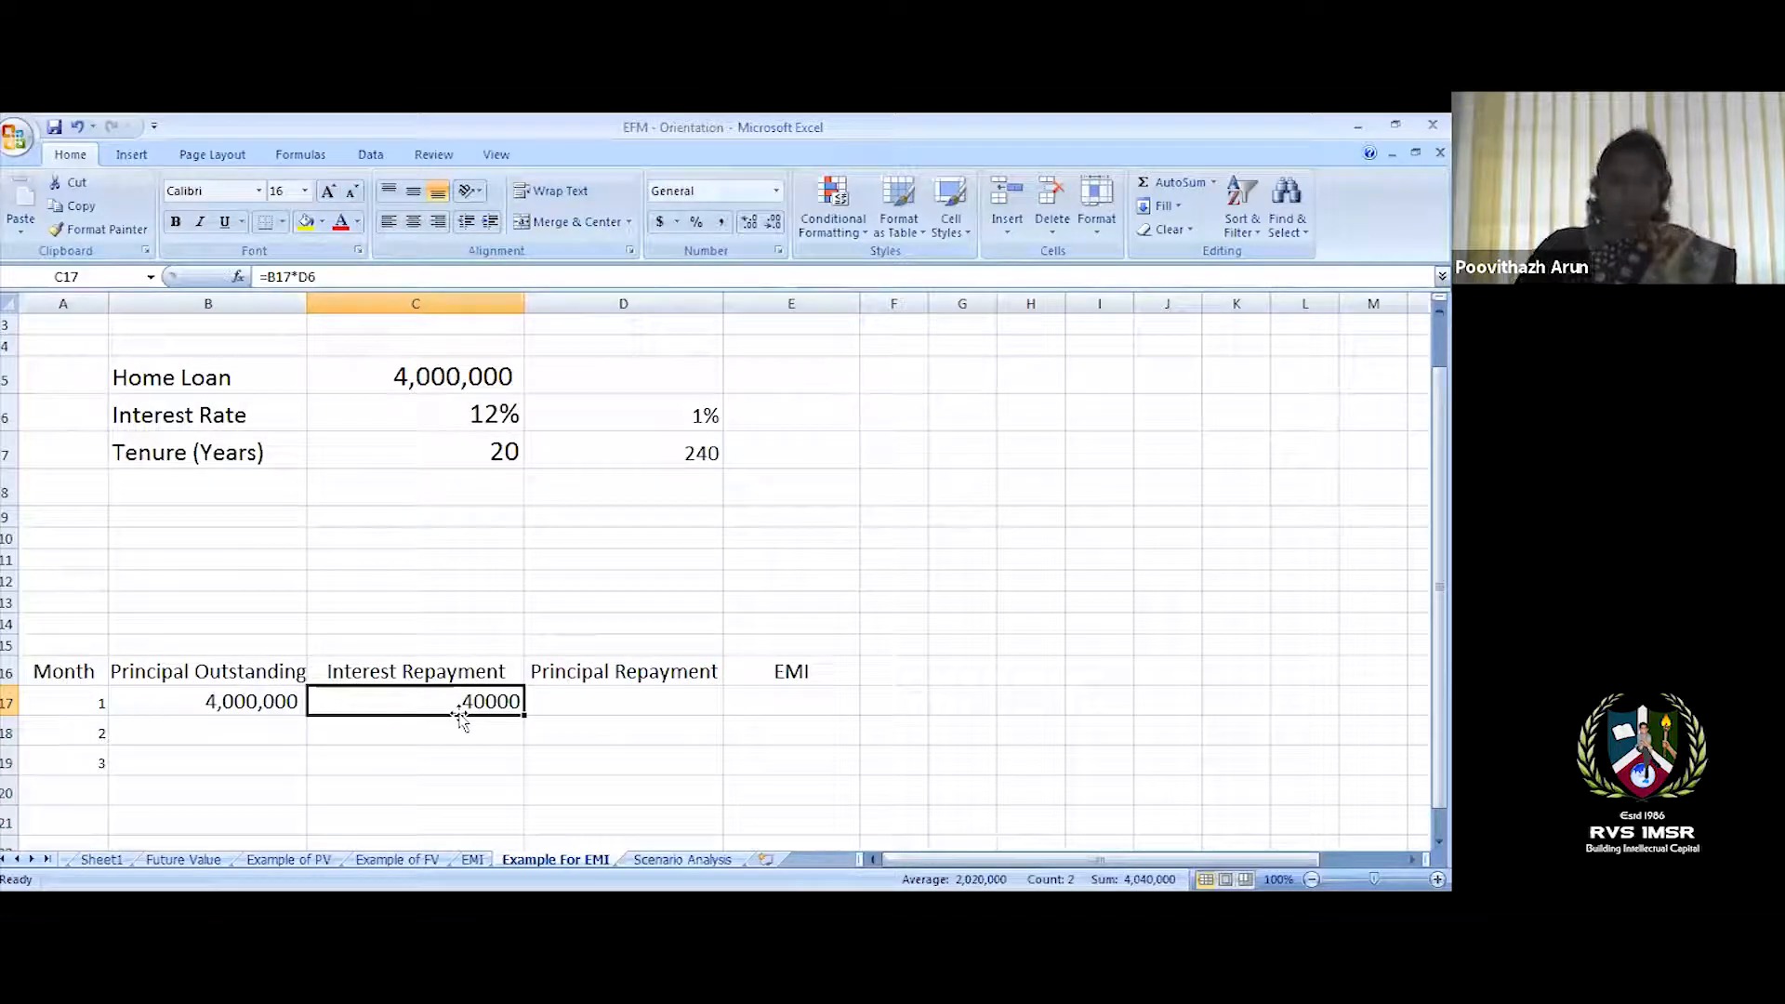
{"action": "left_click", "coordinate": [598, 697]}
{"action": "type", "text": "10000"}
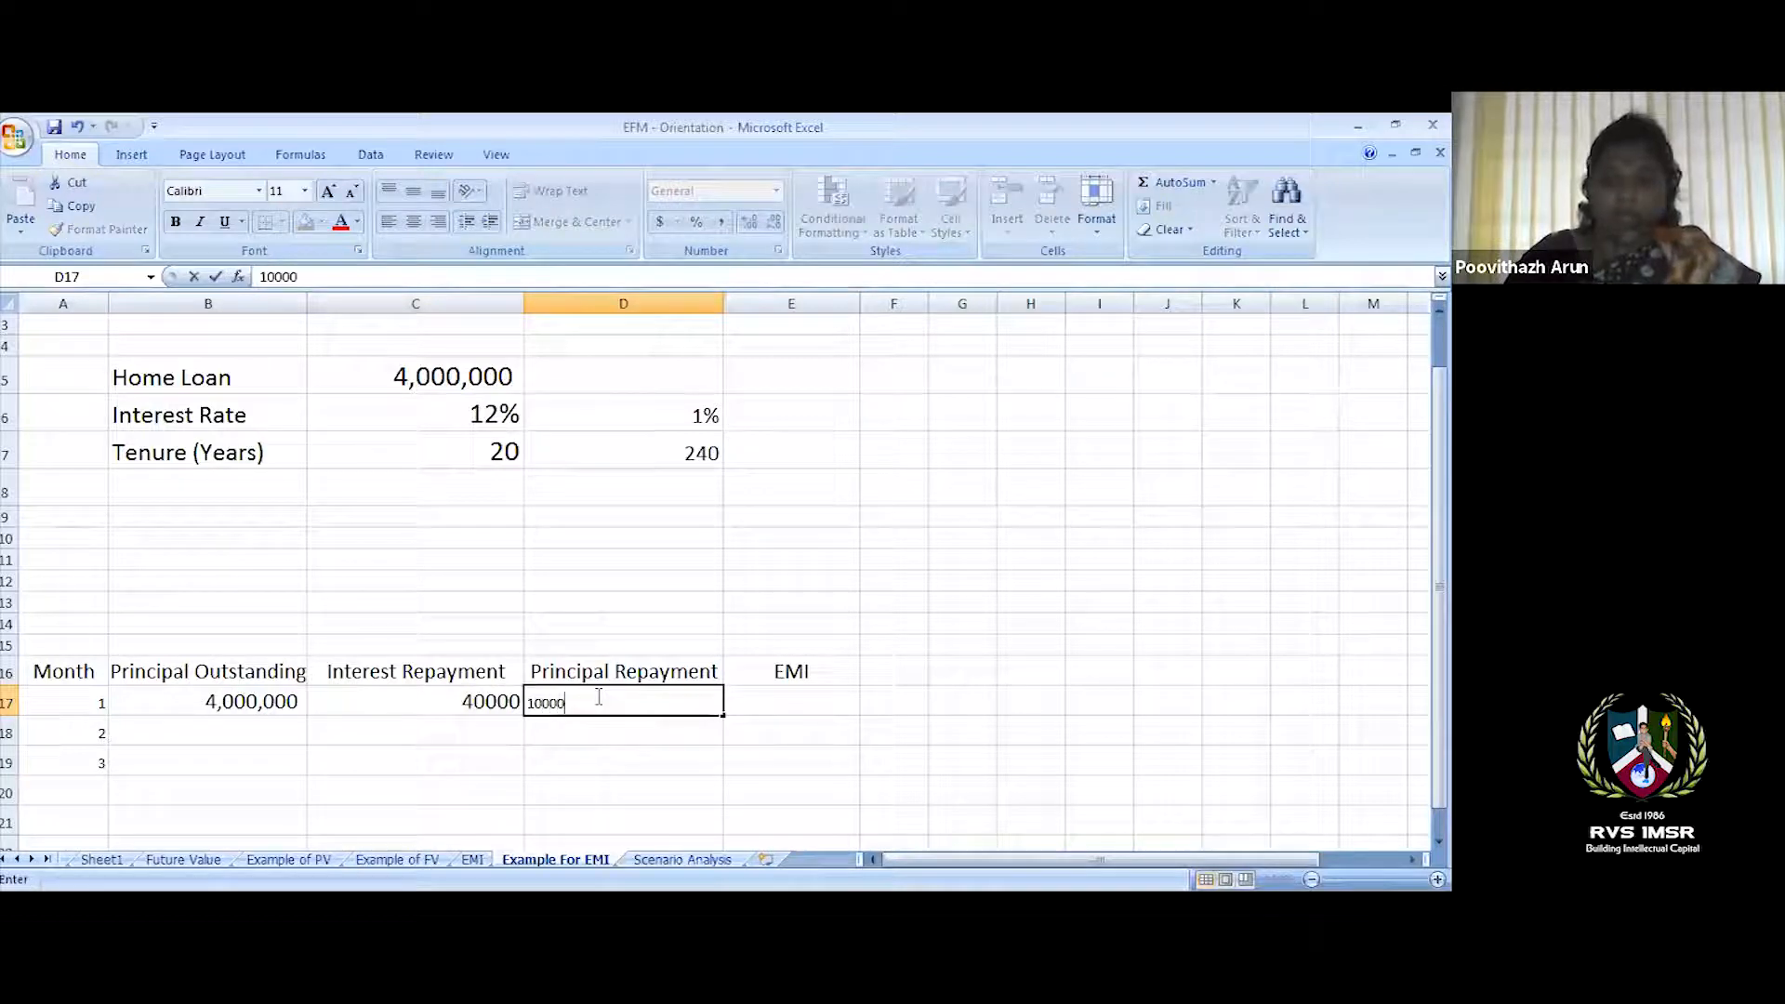
{"action": "key", "text": "Return"}
{"action": "left_click", "coordinate": [830, 704]}
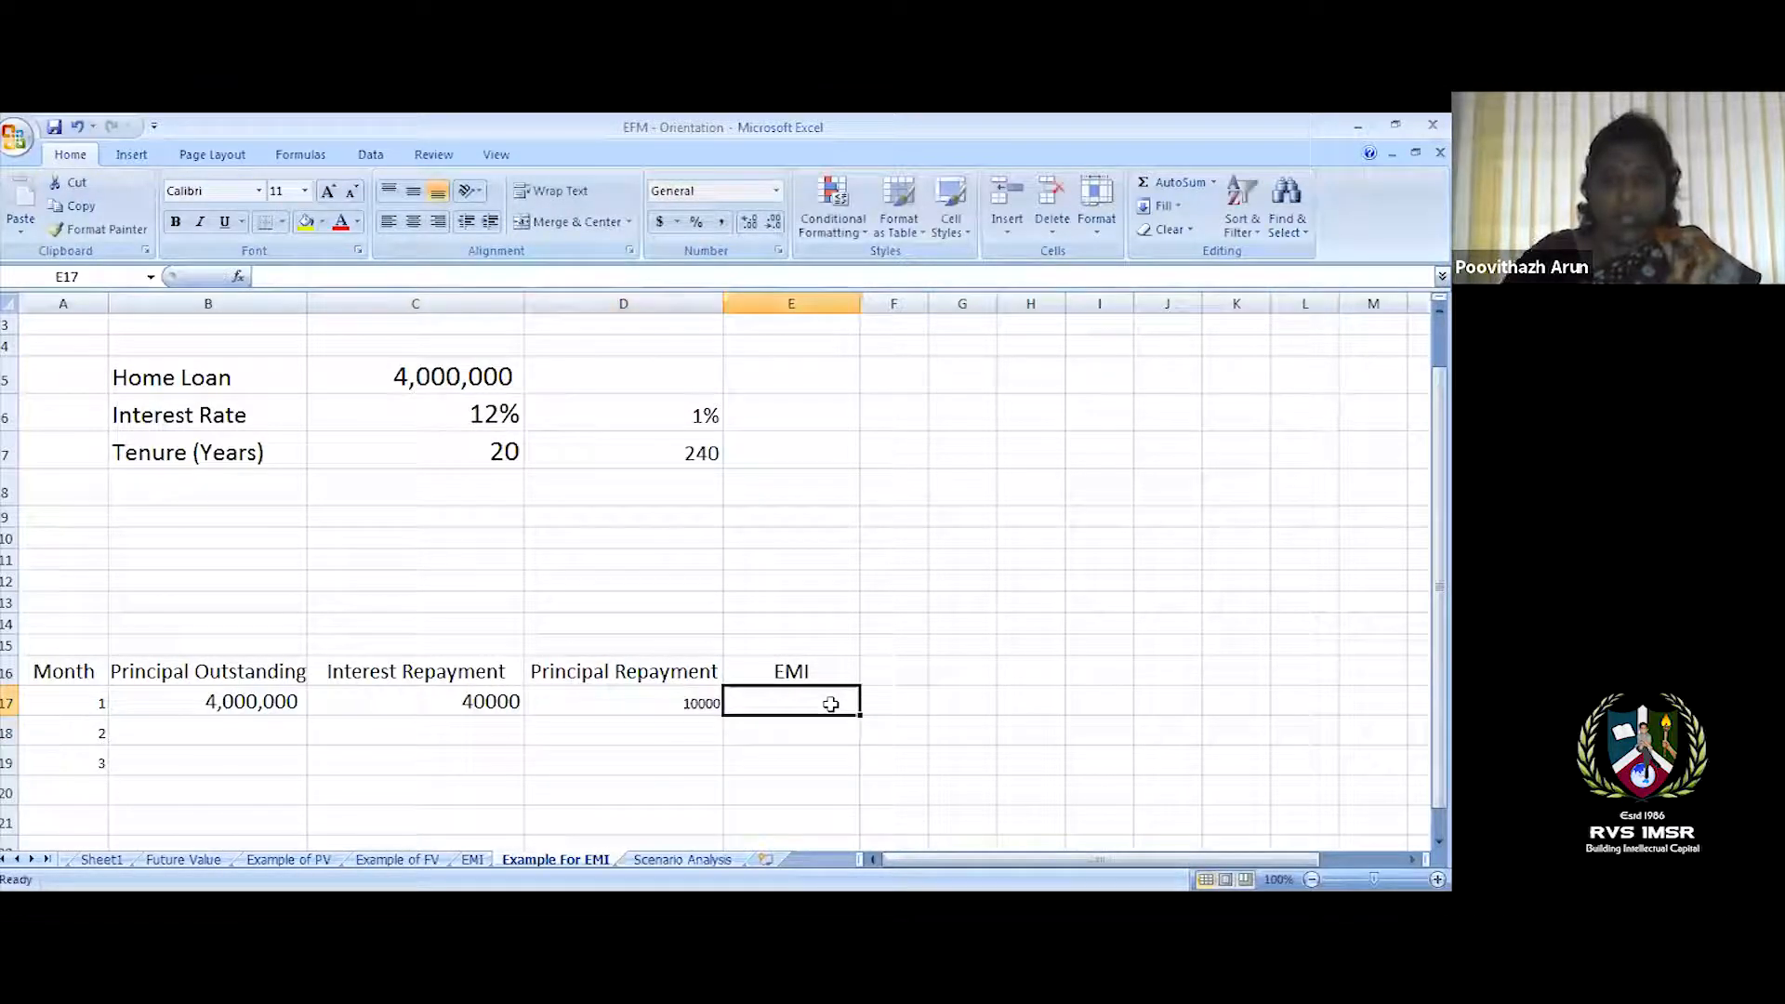
{"action": "type", "text": "50000"}
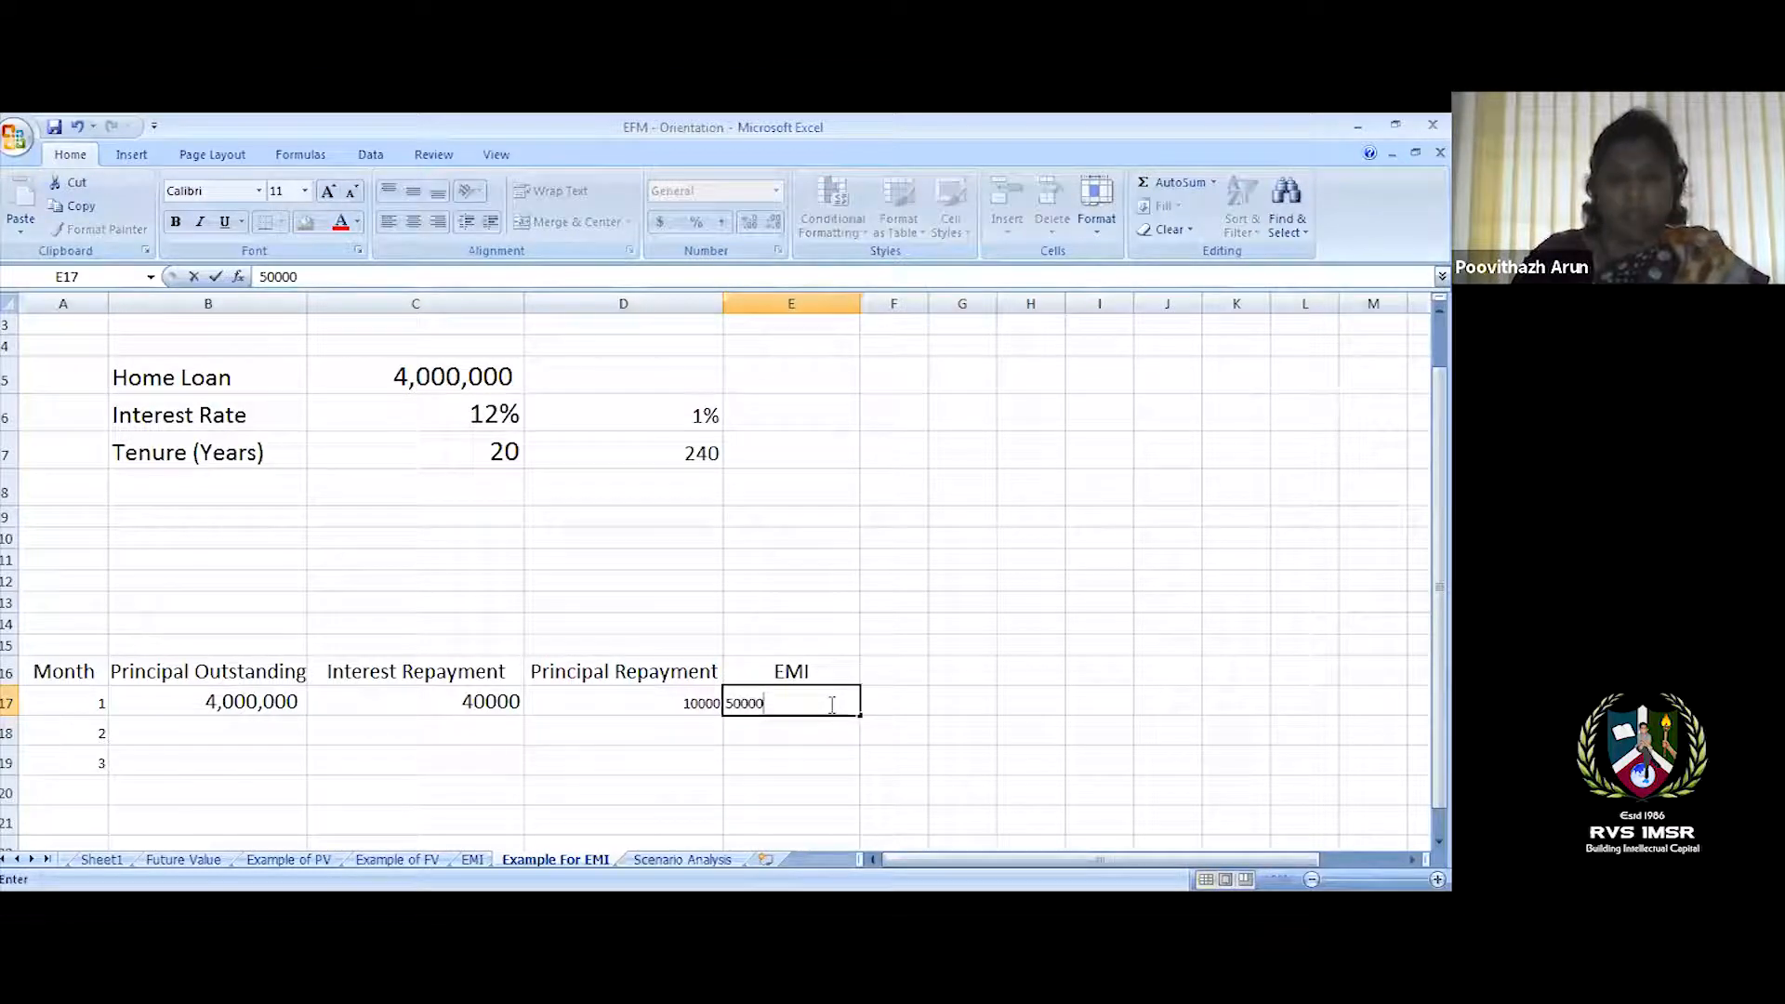
{"action": "key", "text": "Return"}
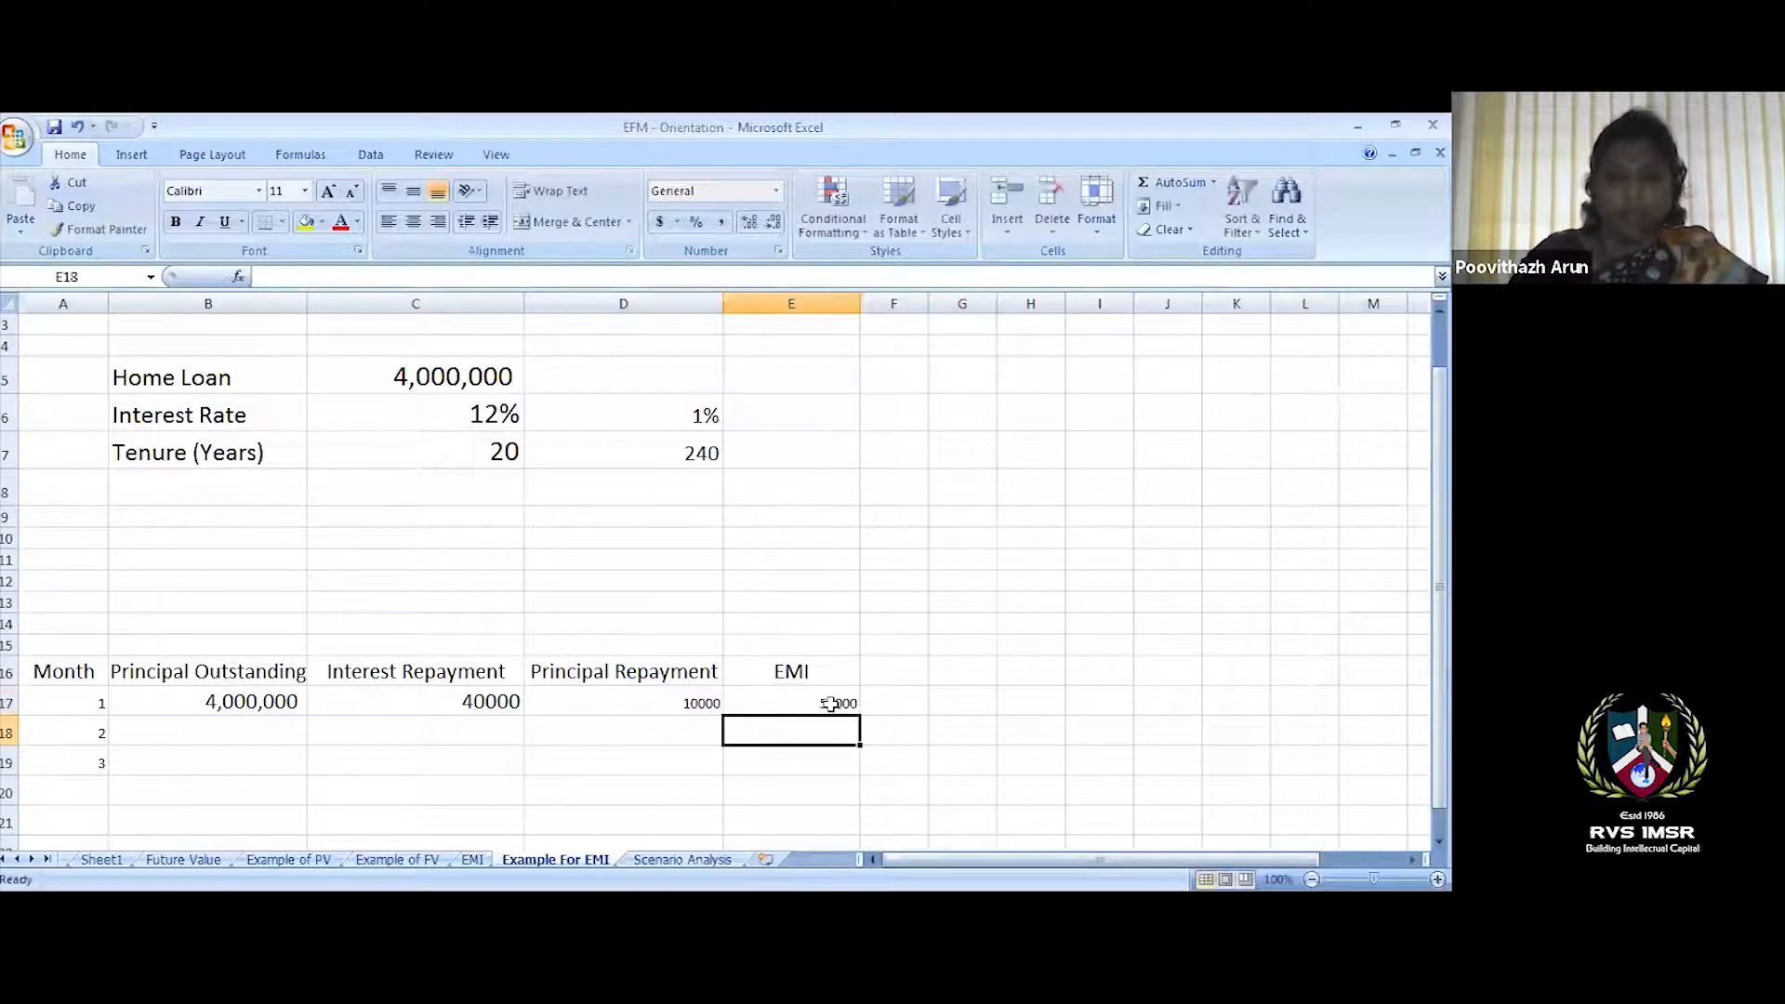
- Format D17:E17 with font size 16 and comma-separated thousands without decimals
{"action": "left_click_drag", "start_coordinate": [621, 708], "coordinate": [801, 707]}
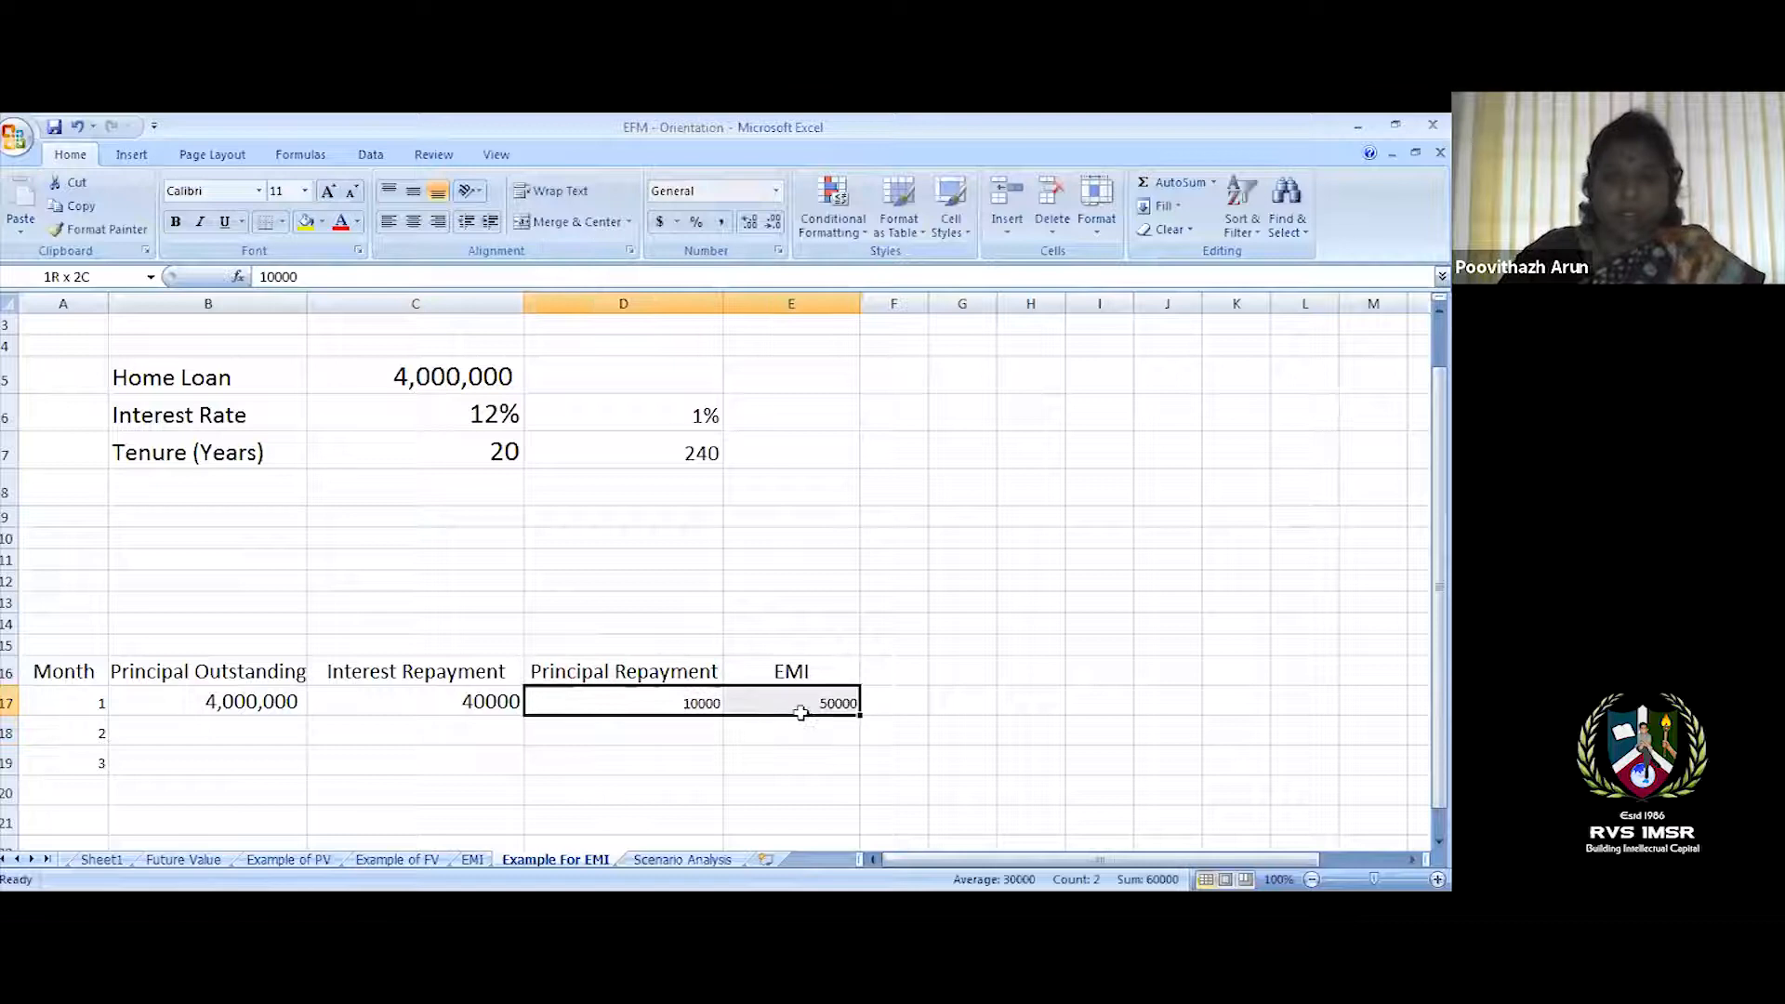
{"action": "left_click", "coordinate": [304, 191]}
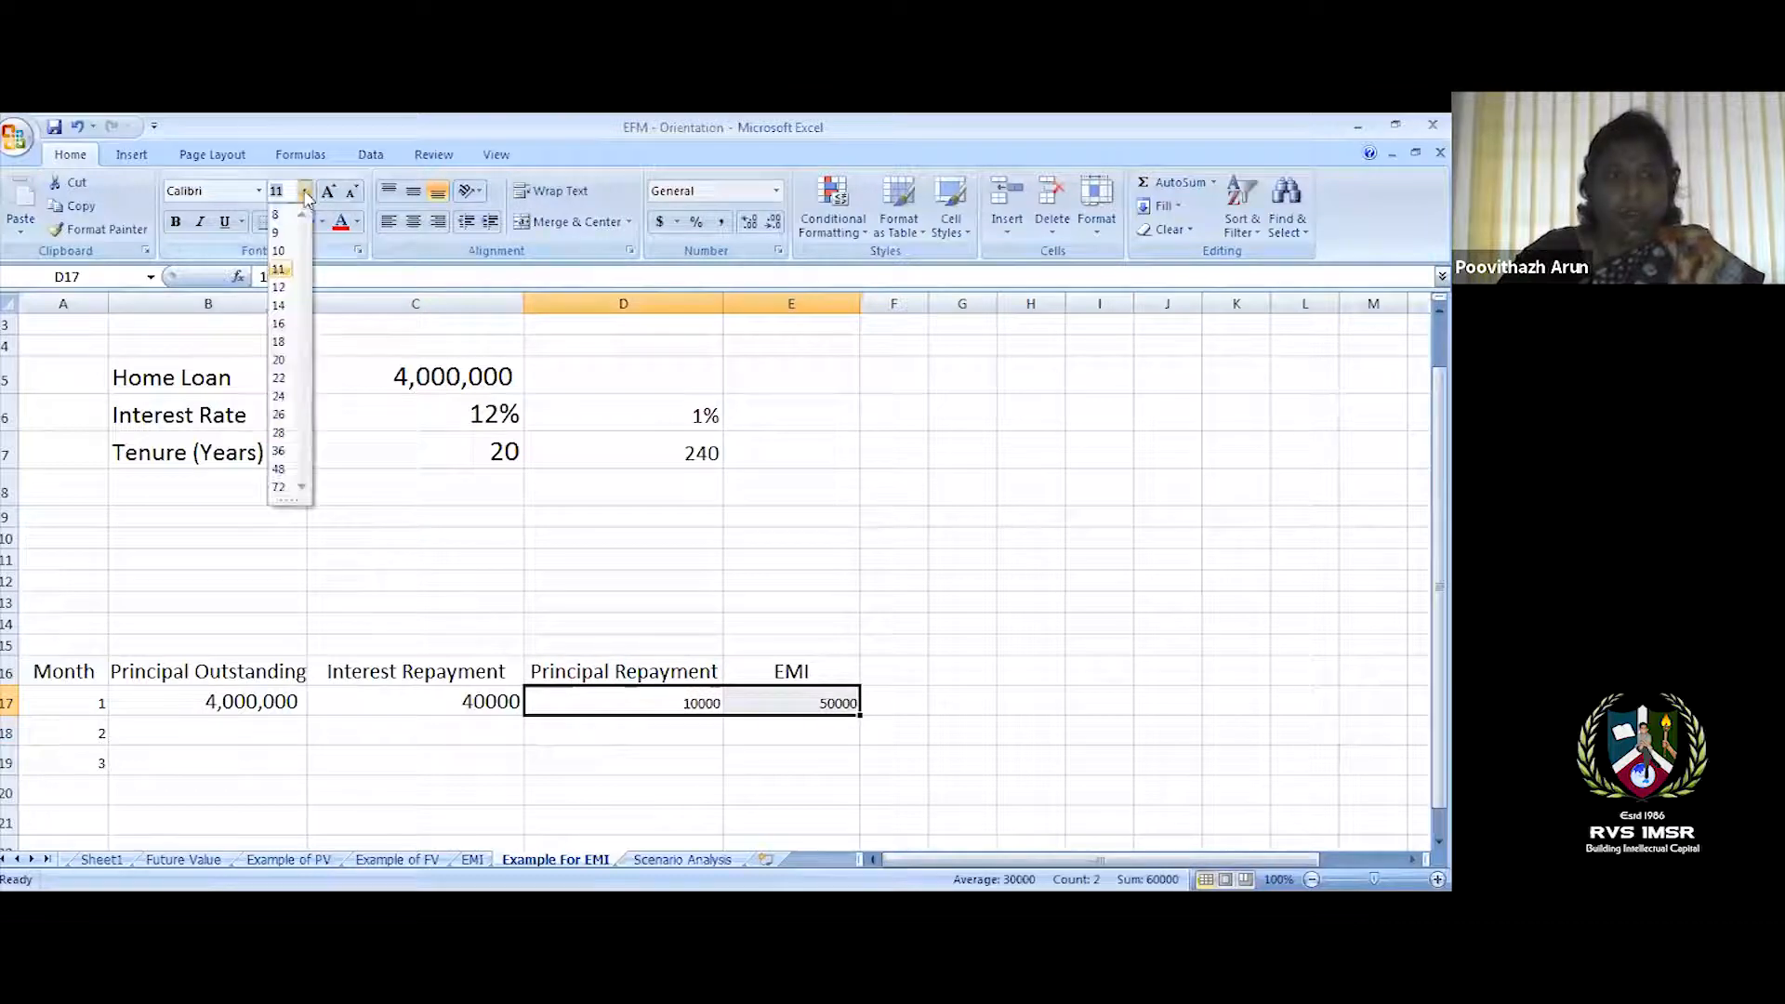
{"action": "left_click", "coordinate": [281, 323]}
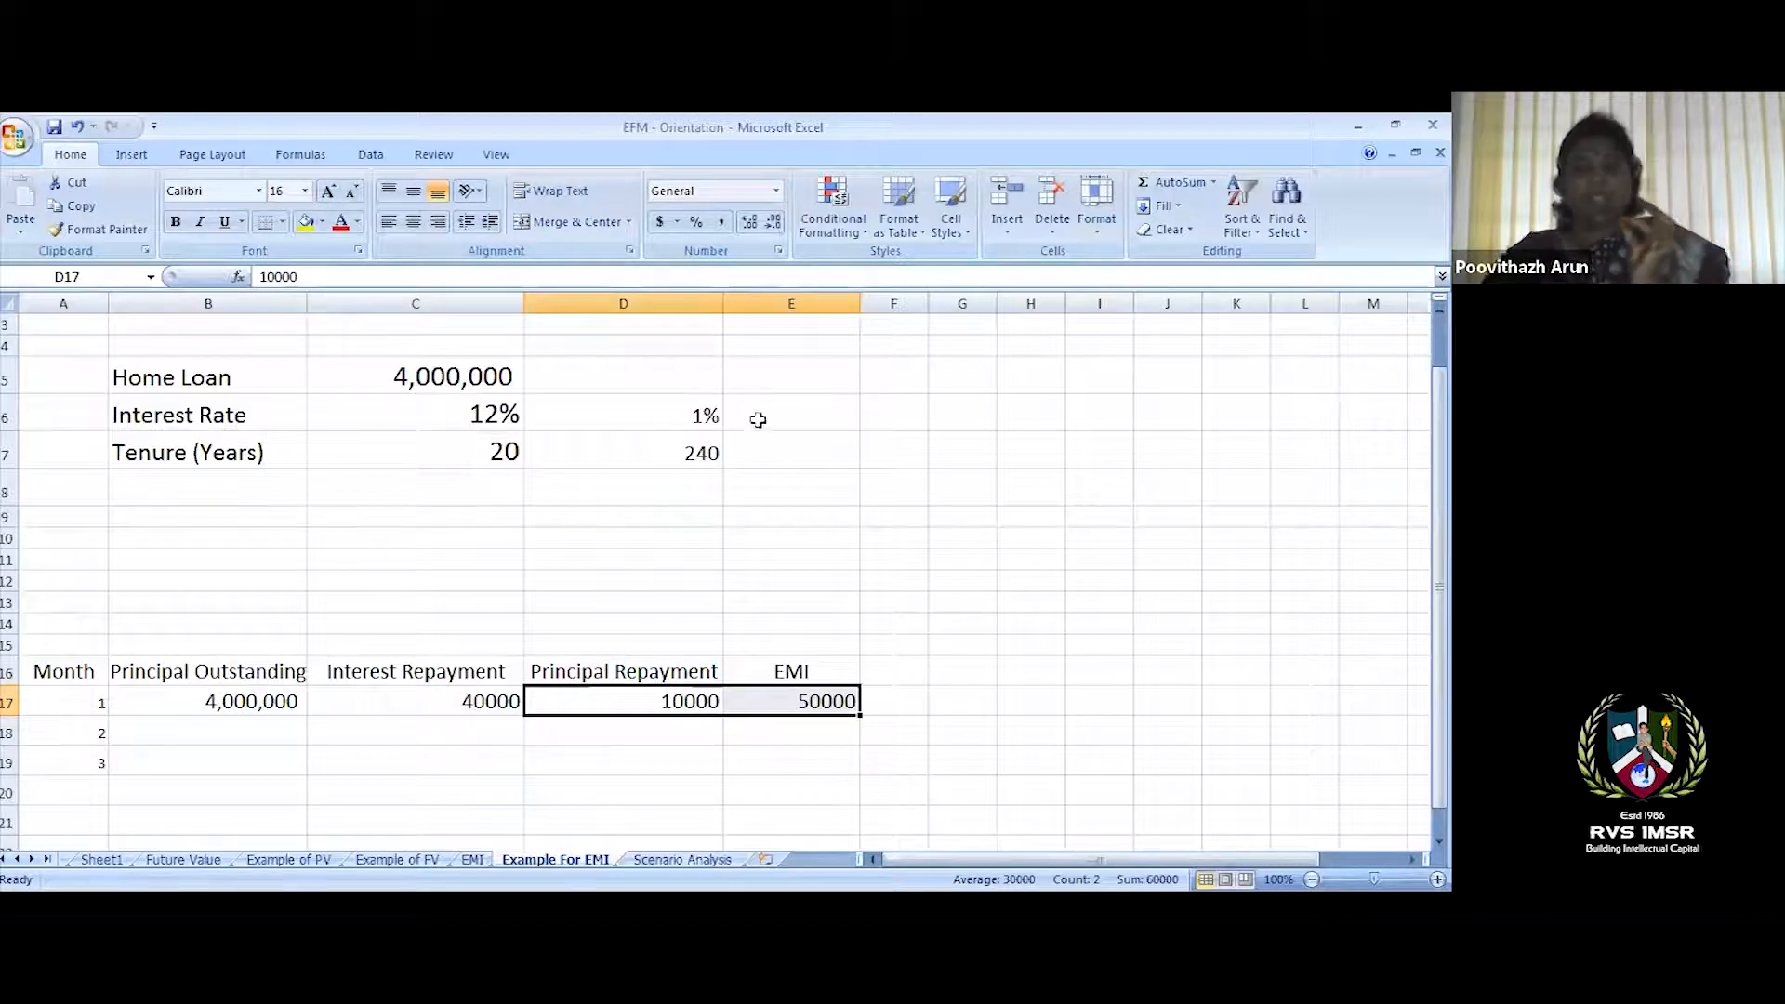
{"action": "left_click", "coordinate": [721, 221]}
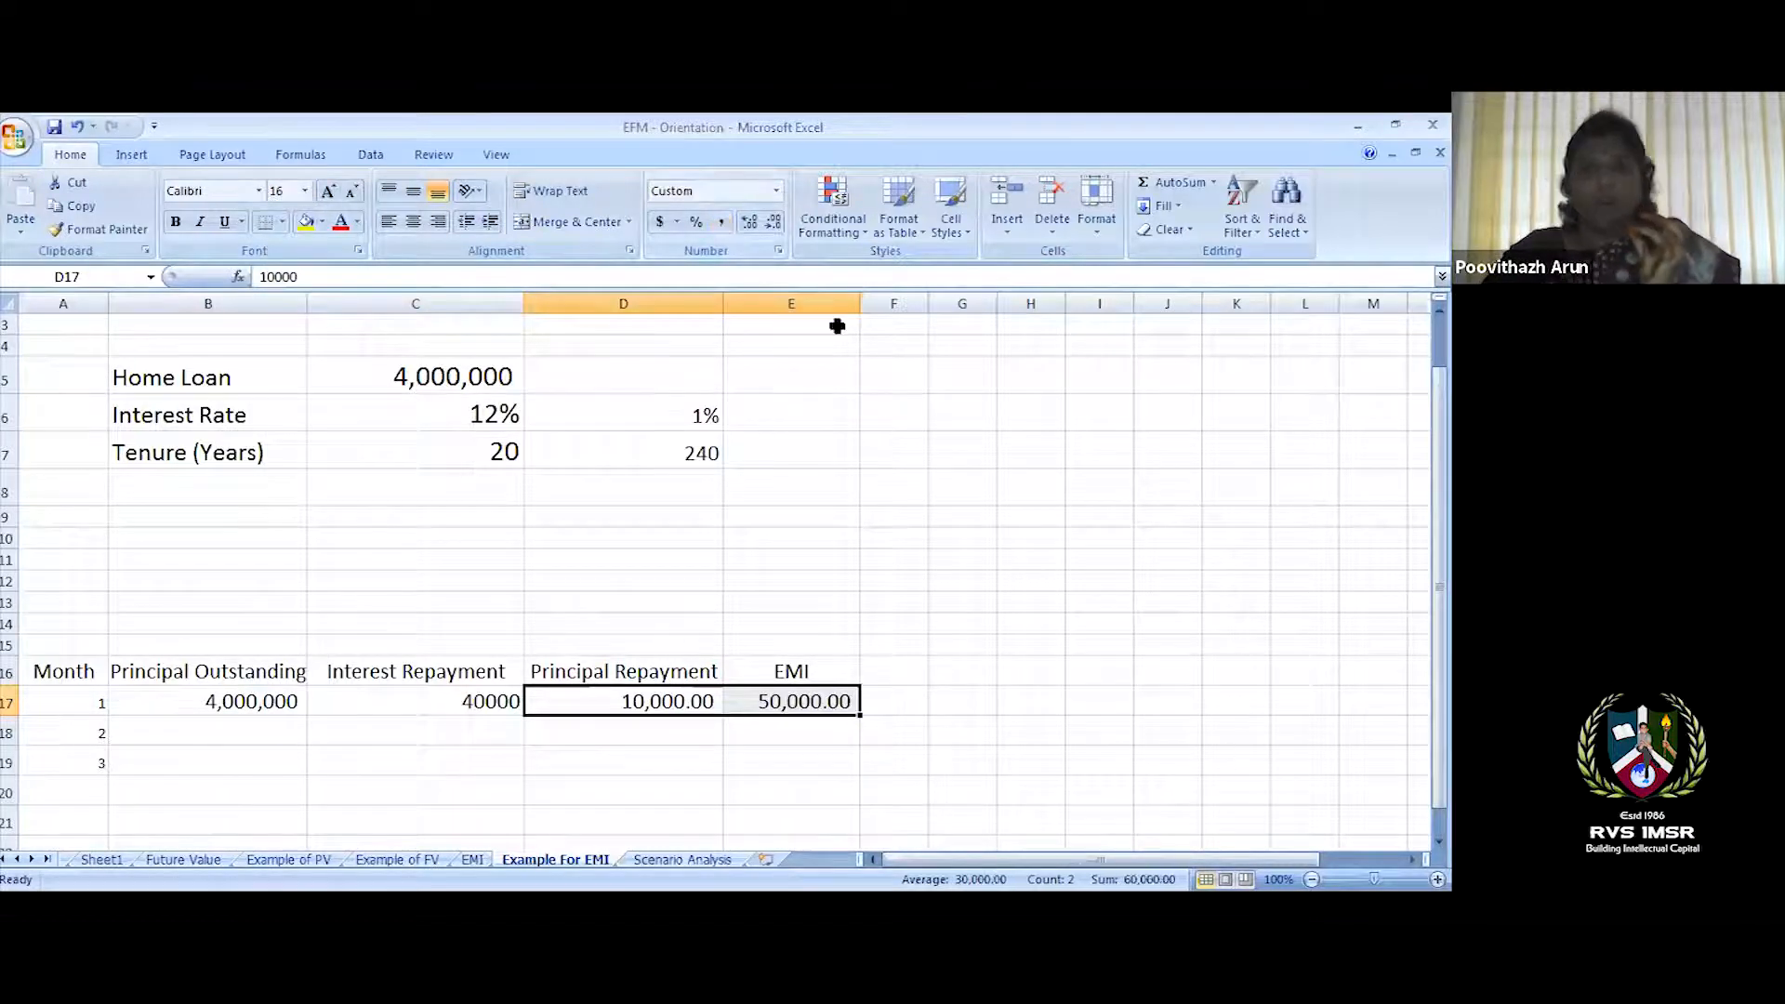
{"action": "left_click", "coordinate": [775, 224]}
{"action": "left_click", "coordinate": [775, 223]}
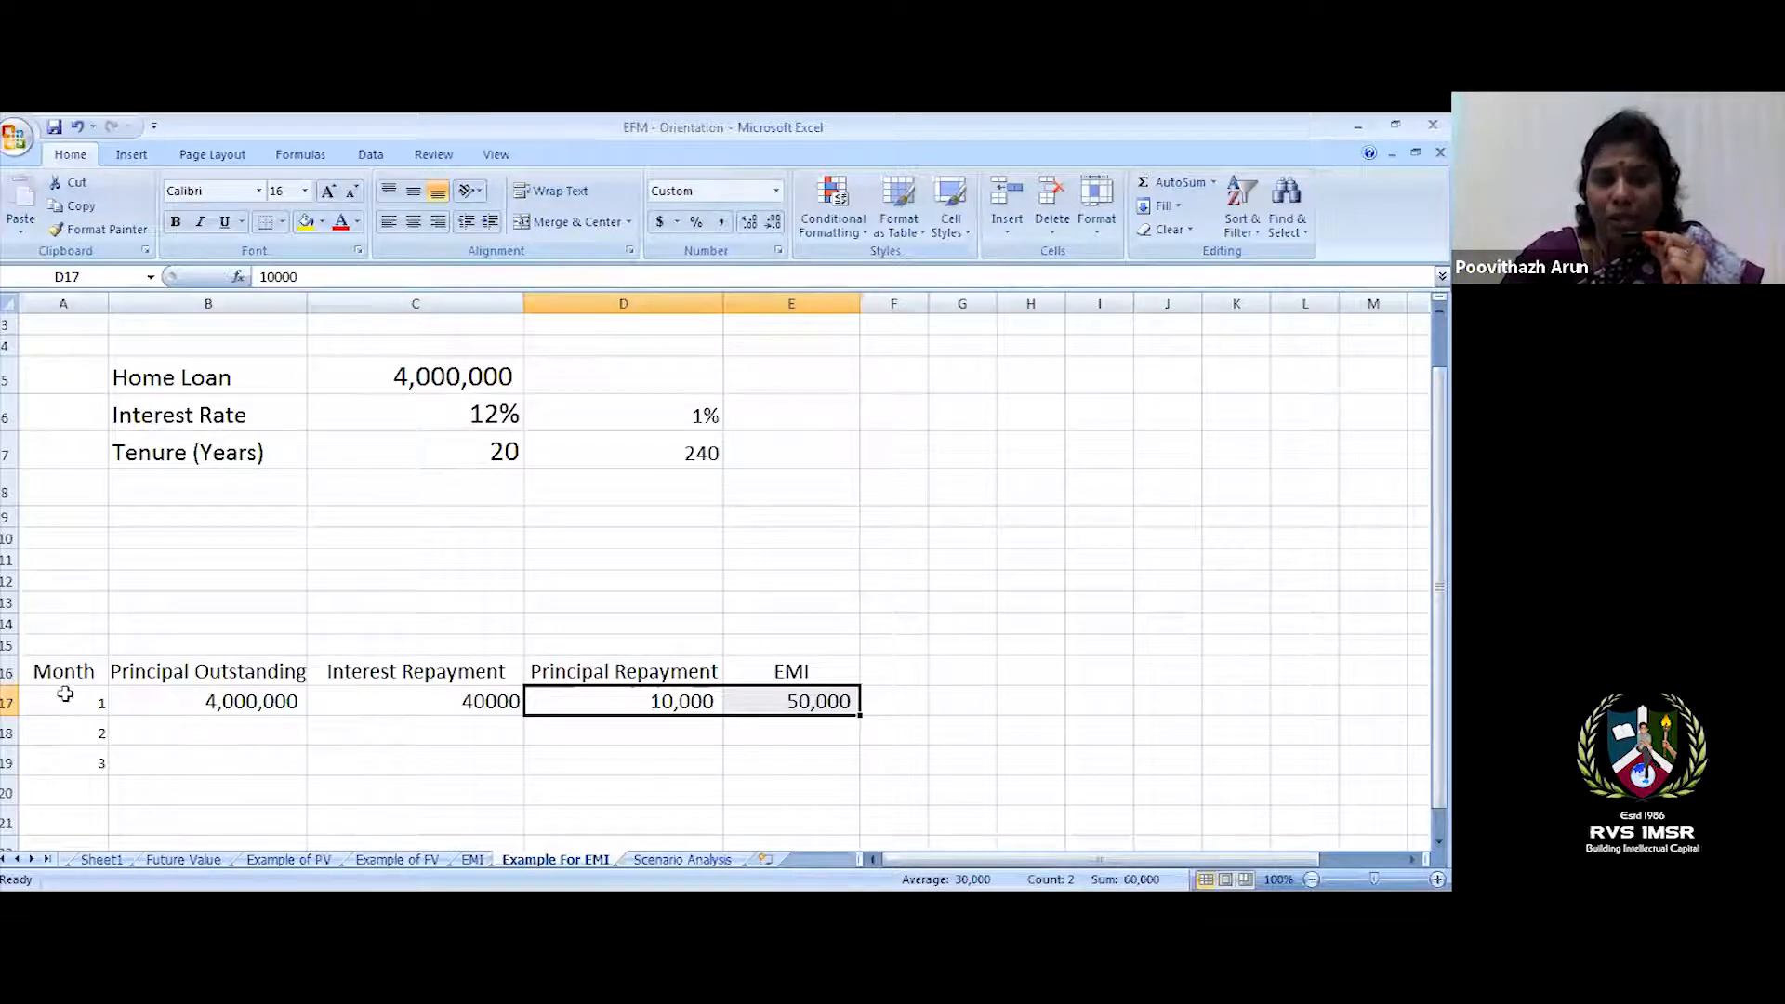
- Set the font size of the month numbers in A17:A19 to 16
{"action": "left_click_drag", "start_coordinate": [65, 696], "coordinate": [82, 767]}
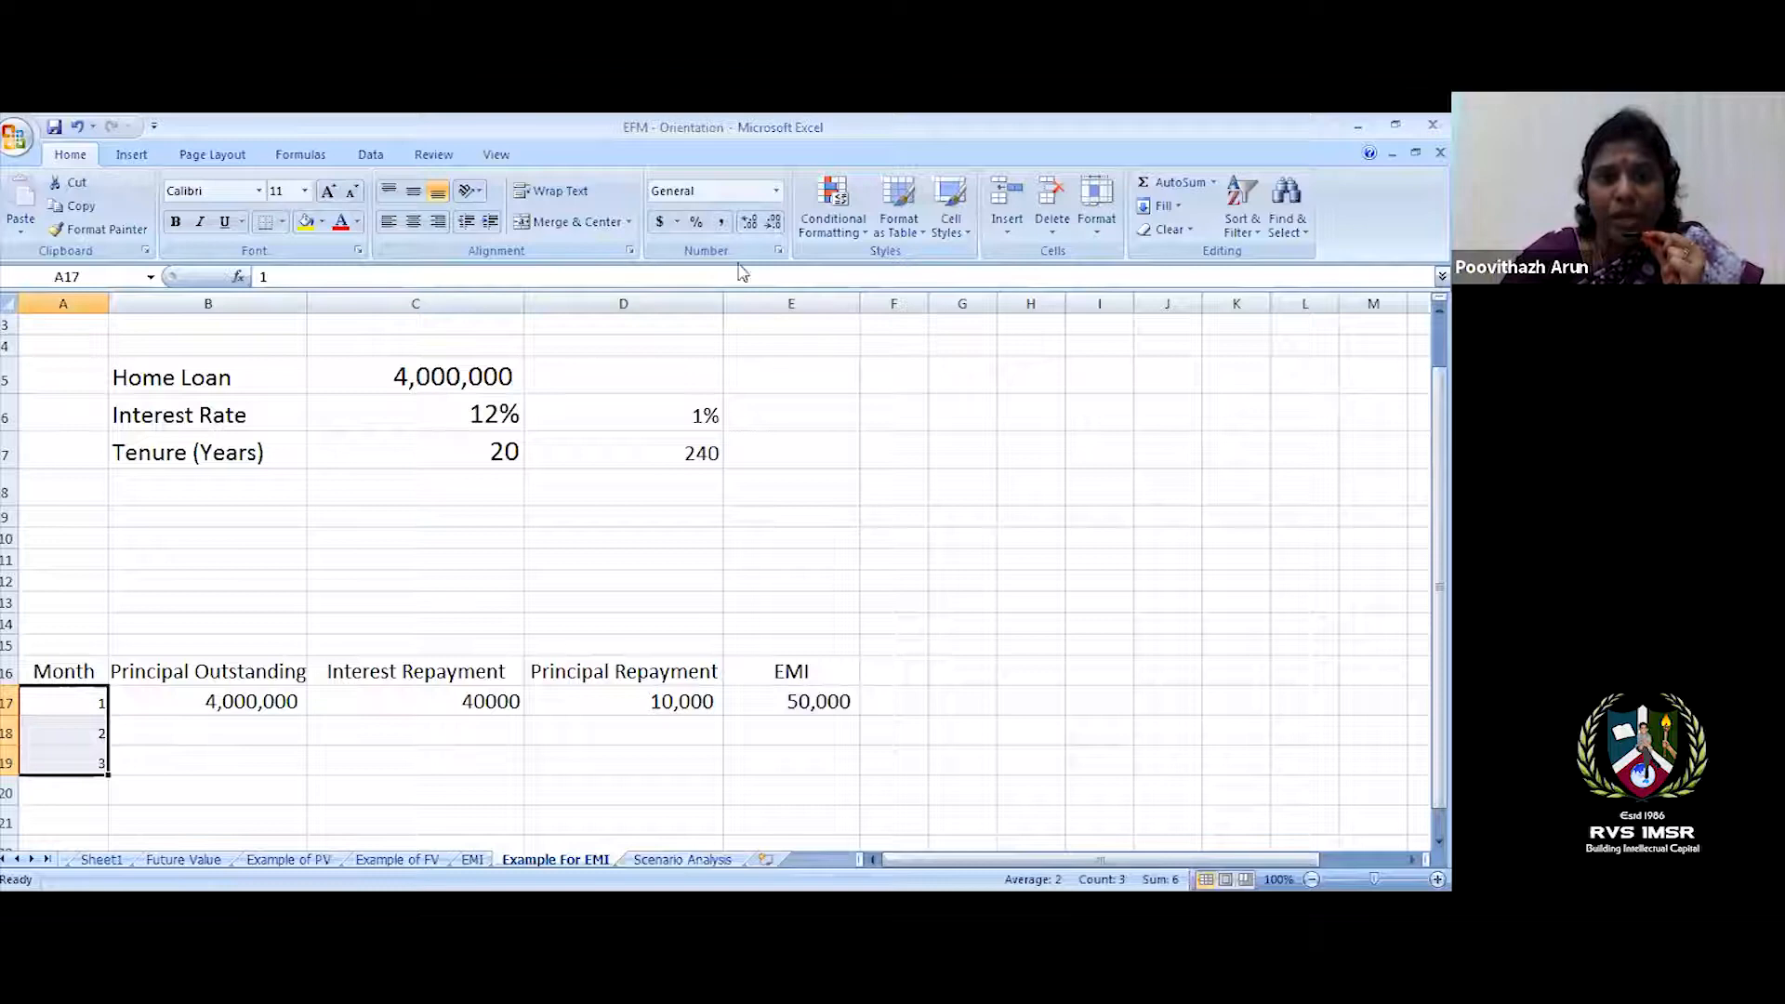
{"action": "left_click", "coordinate": [304, 190]}
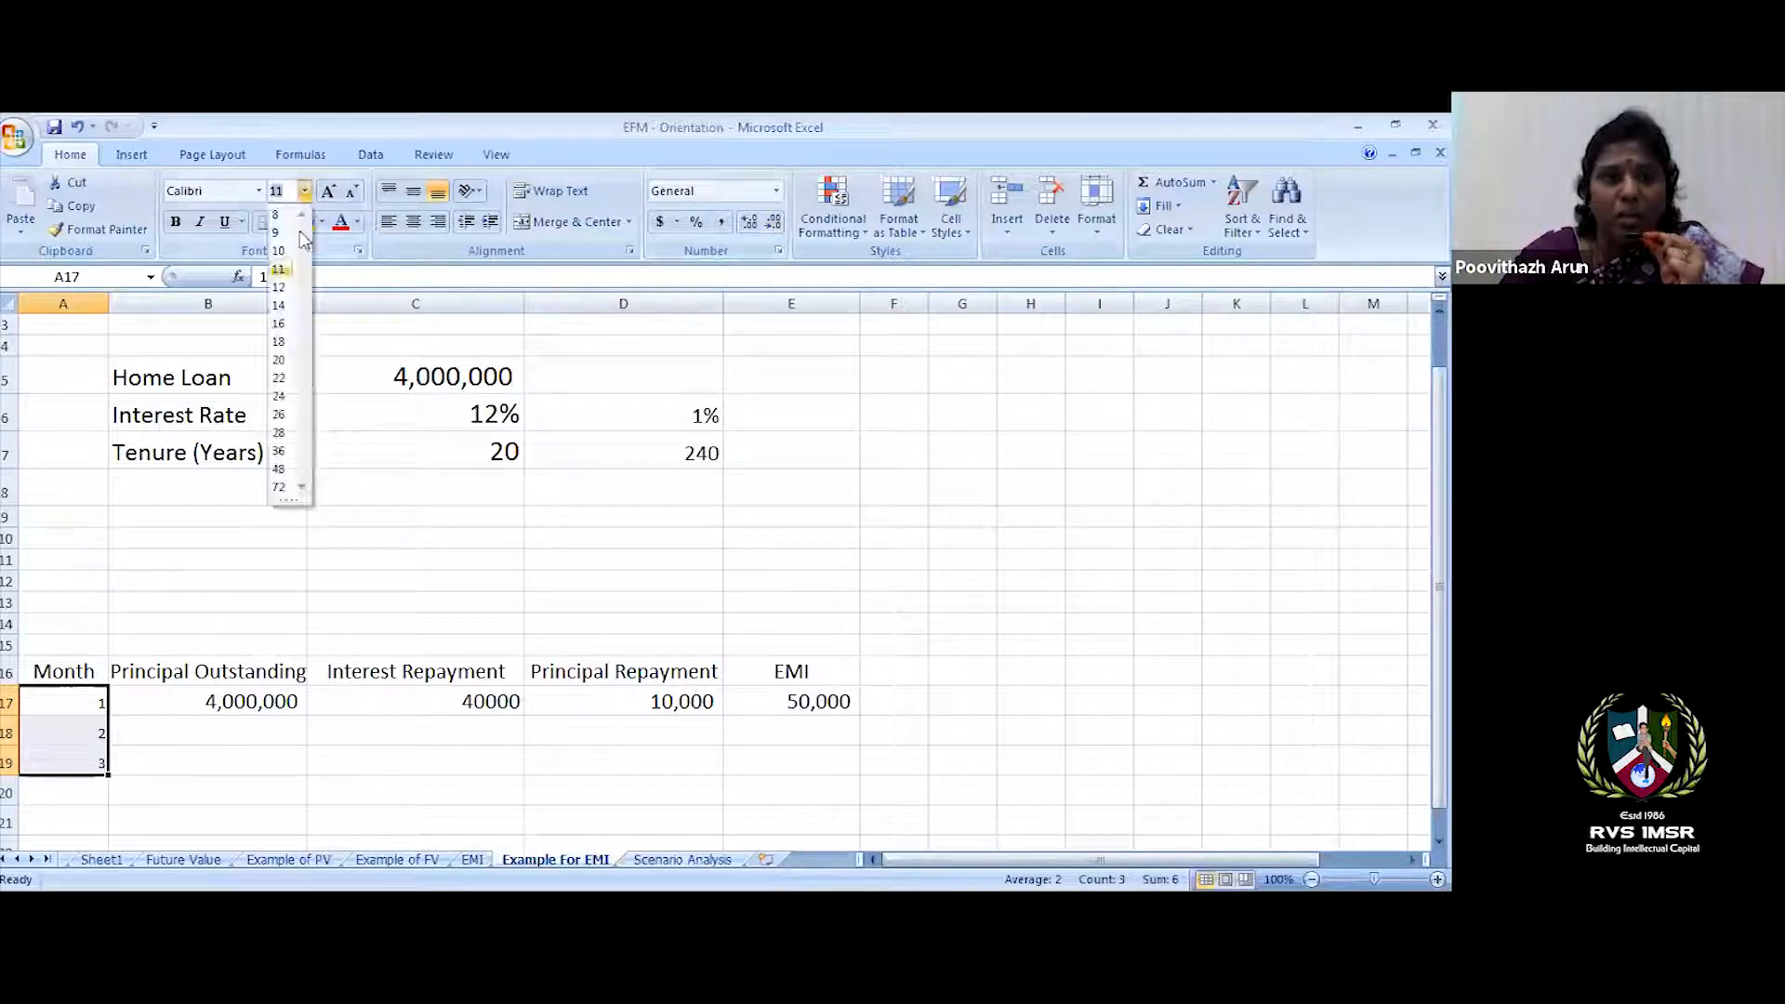
{"action": "left_click", "coordinate": [283, 324]}
- Calculate the second month's Principal Outstanding in B18 with the formula =B17-D17
{"action": "left_click", "coordinate": [209, 732]}
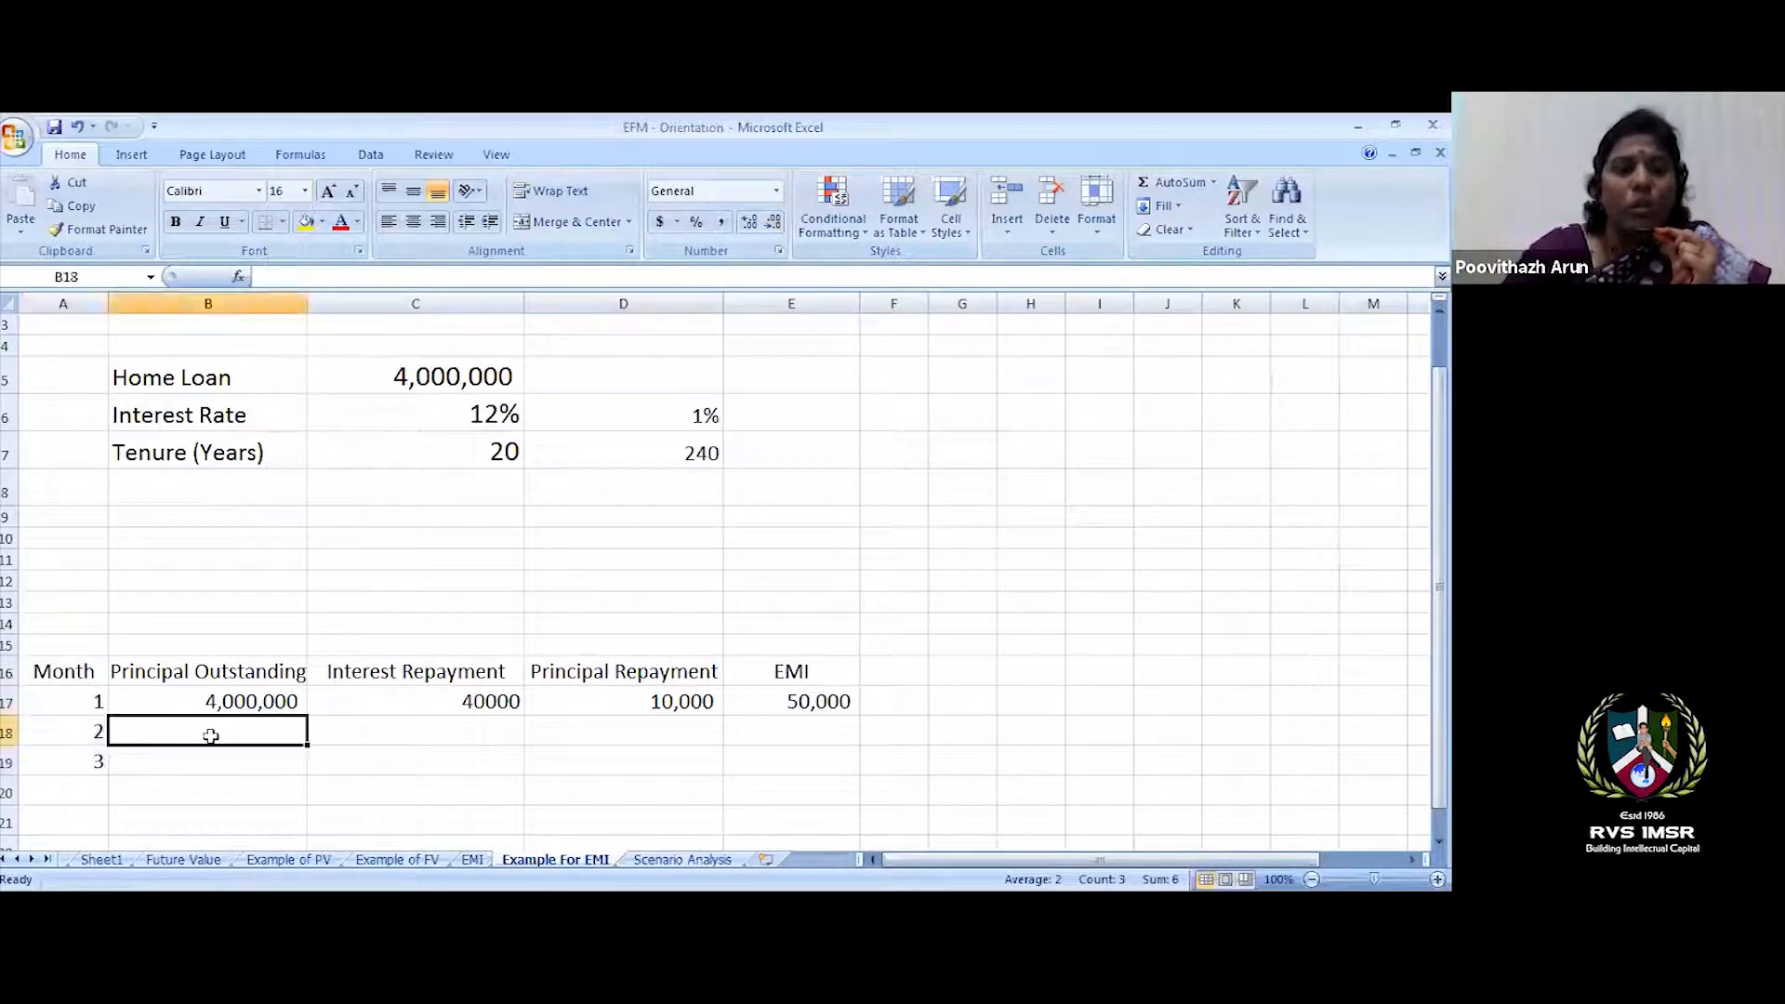
{"action": "type", "text": "="}
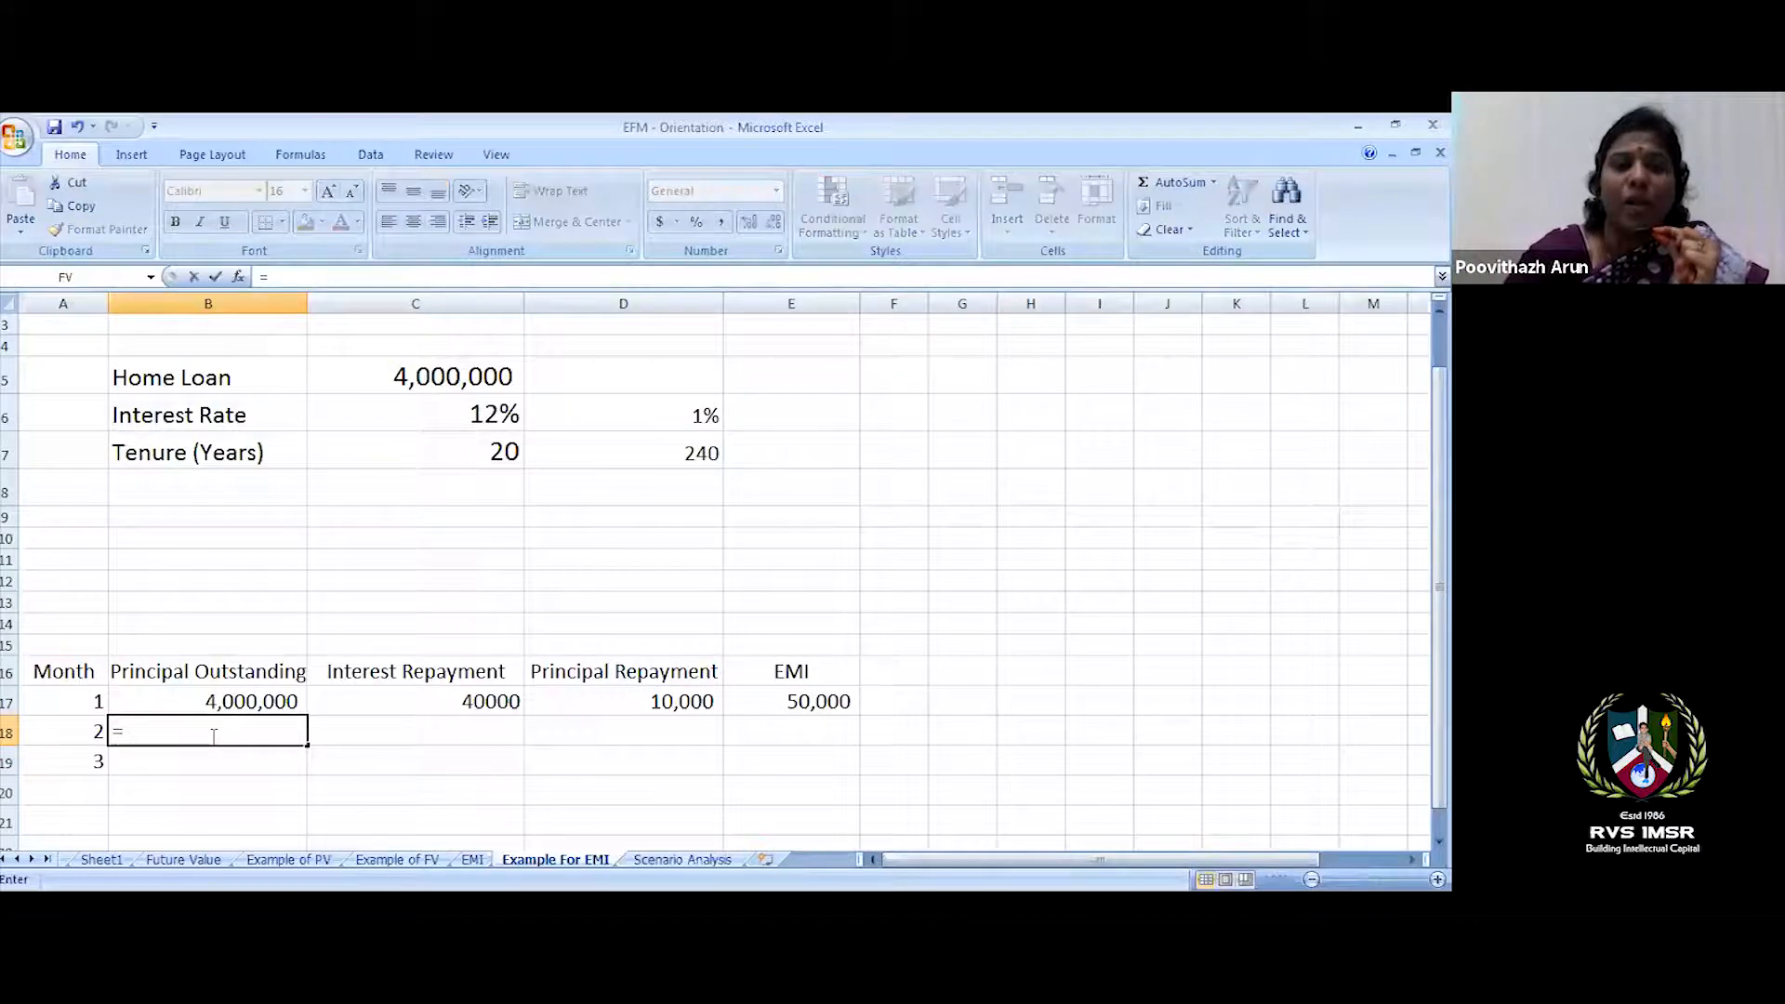
{"action": "left_click", "coordinate": [228, 699]}
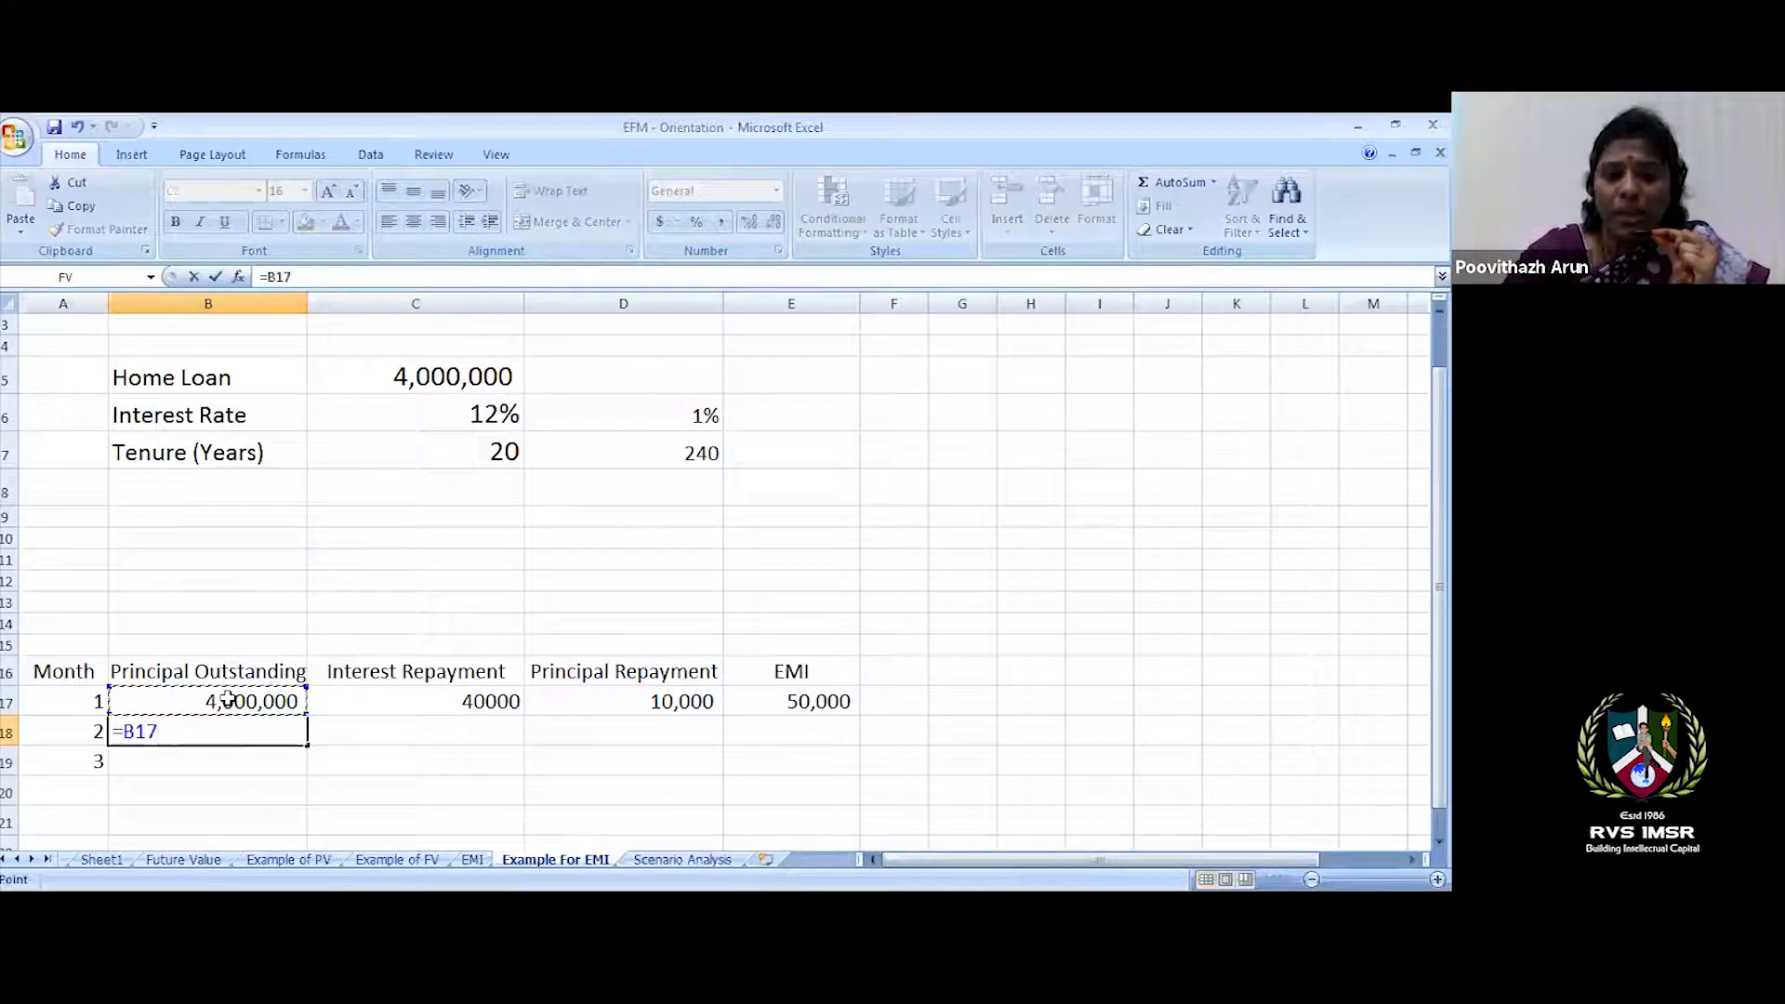
{"action": "type", "text": "-"}
{"action": "left_click", "coordinate": [607, 698]}
{"action": "key", "text": "Return"}
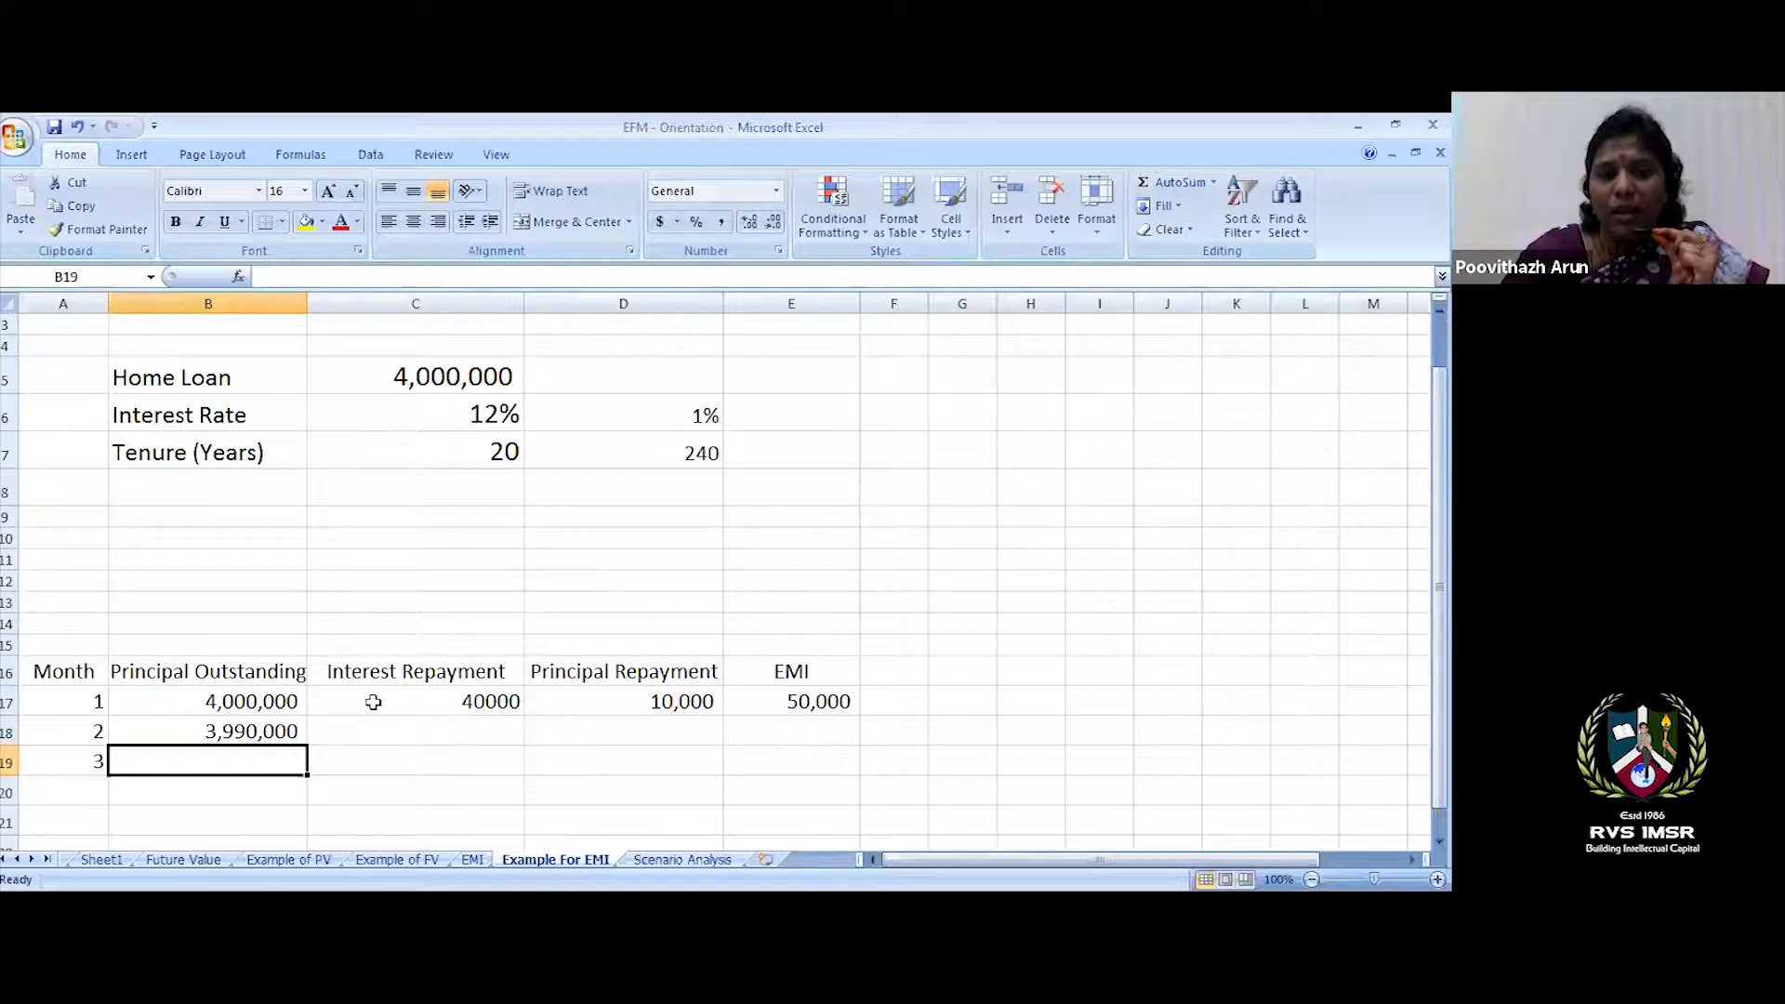
- Try copying the first month's repayments in C17:D17 down to the second month, and clear the copies in C18:D18
{"action": "left_click_drag", "start_coordinate": [383, 698], "coordinate": [584, 703]}
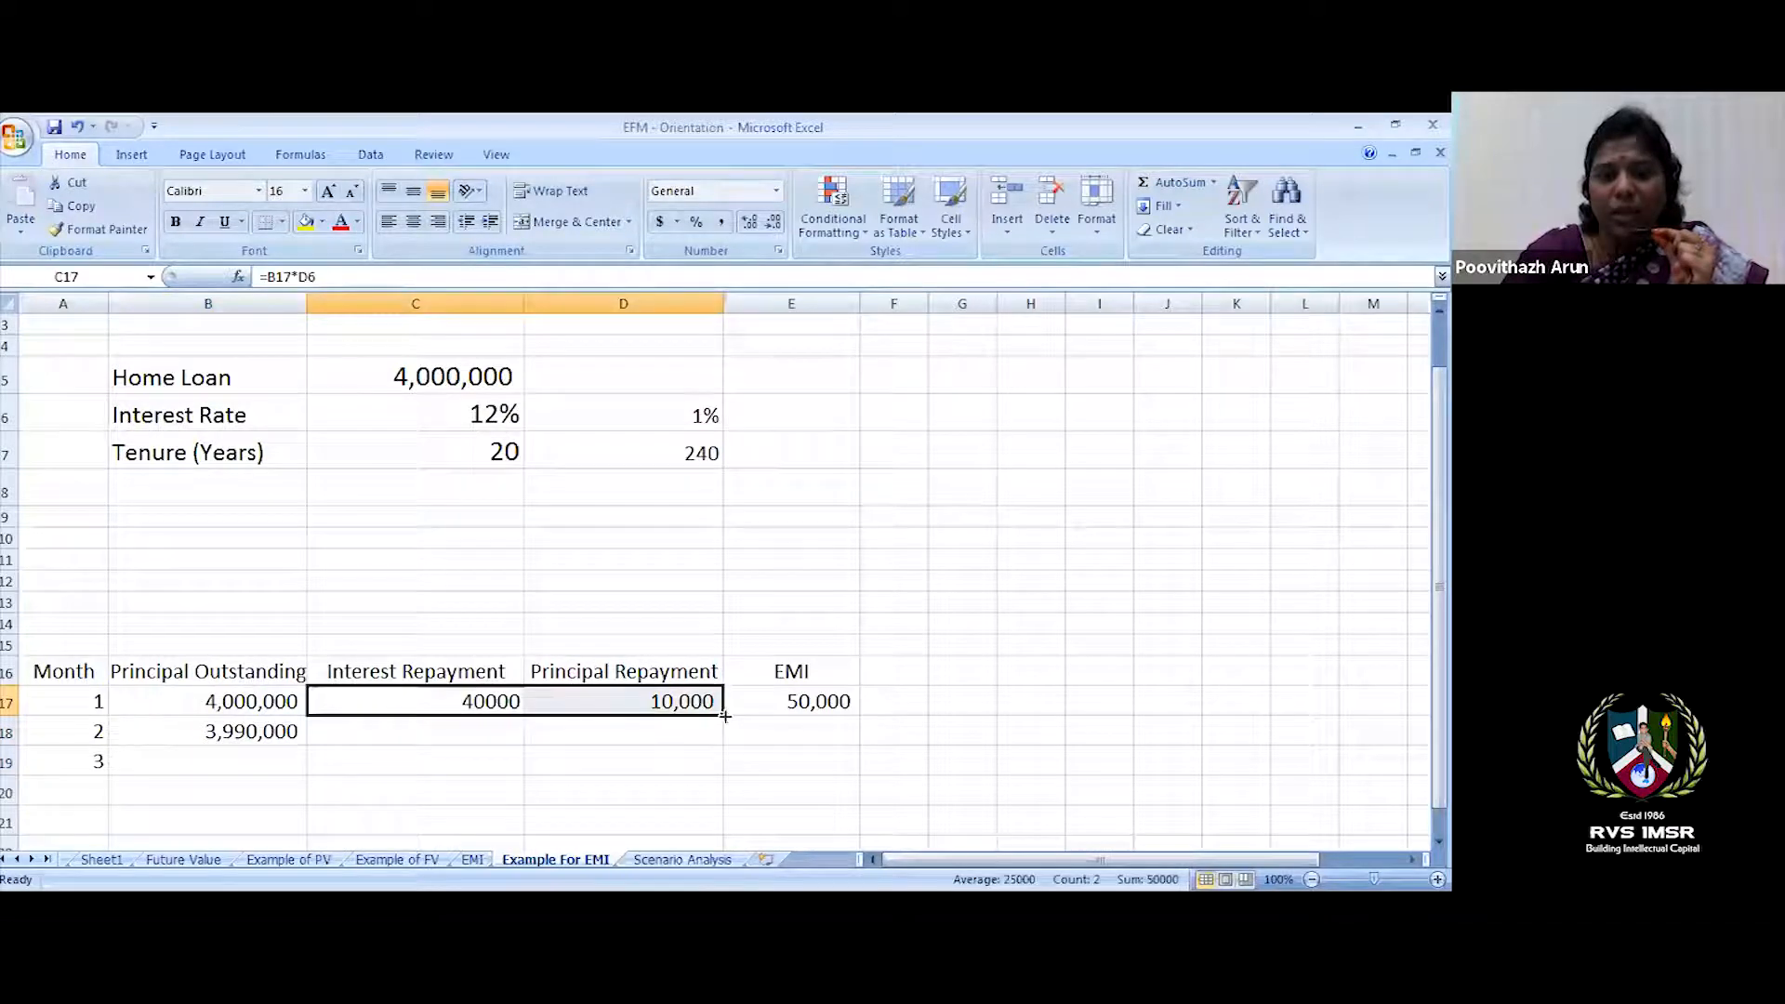
{"action": "left_click_drag", "start_coordinate": [725, 716], "coordinate": [722, 753]}
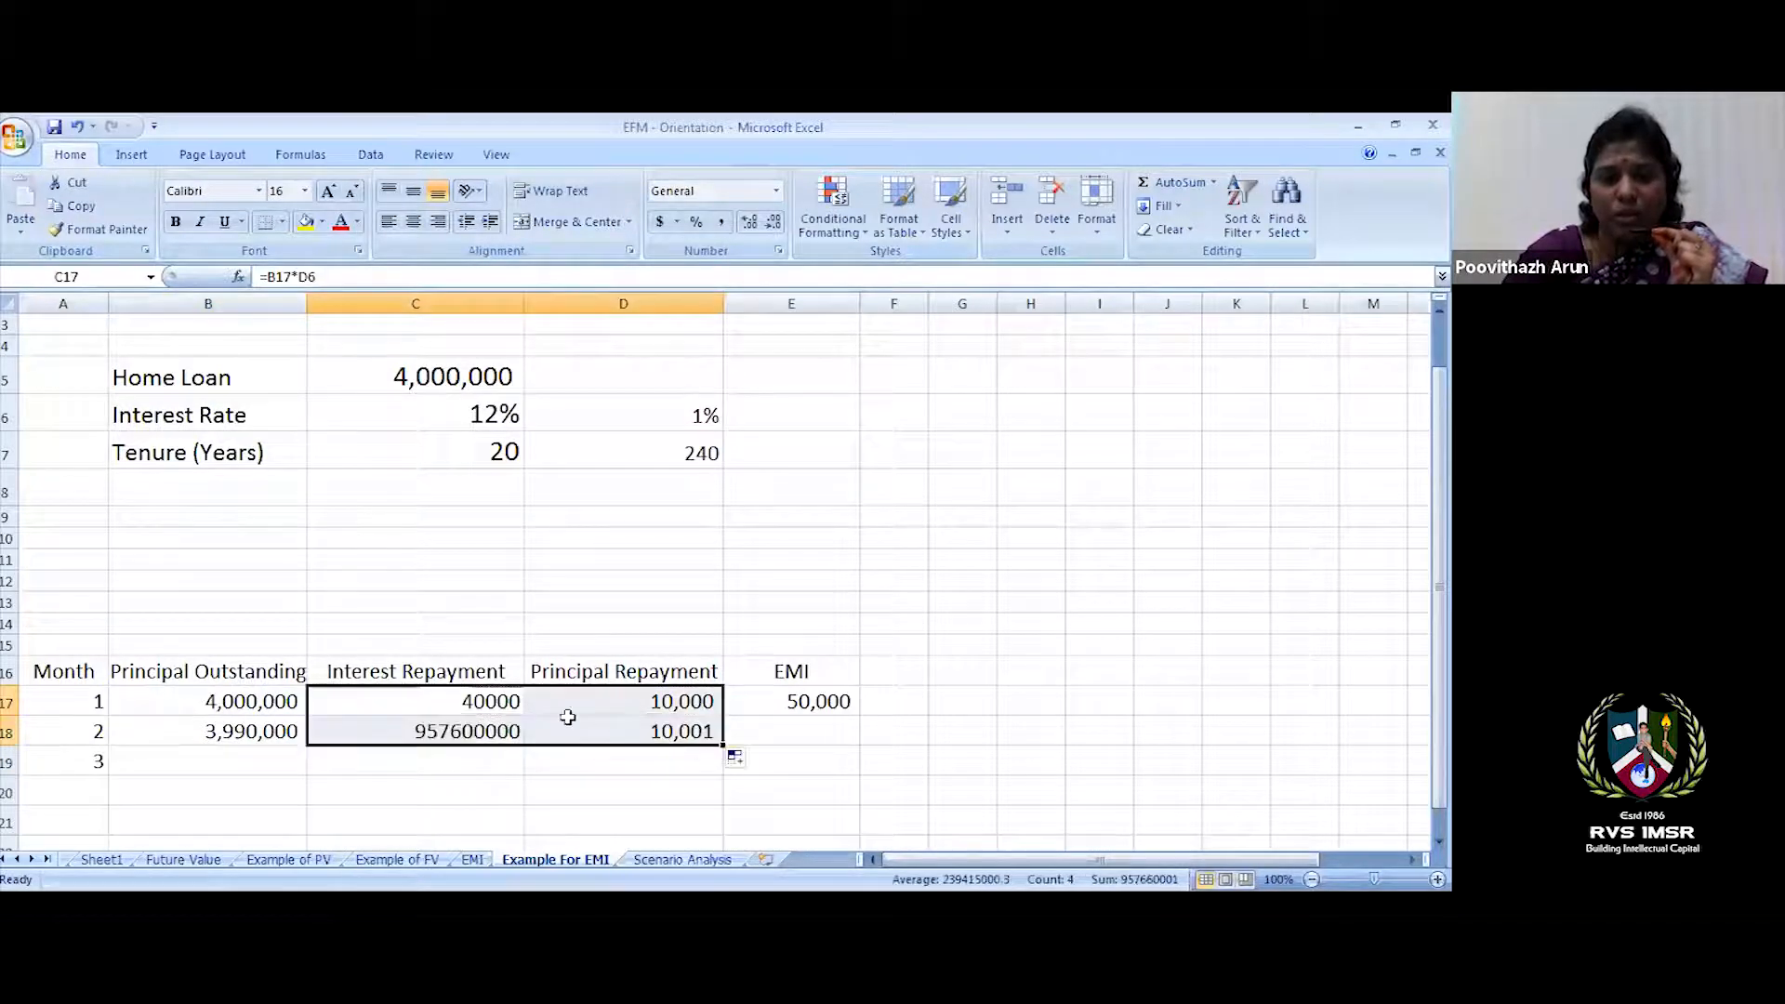
{"action": "left_click", "coordinate": [455, 740]}
{"action": "key", "text": "Delete"}
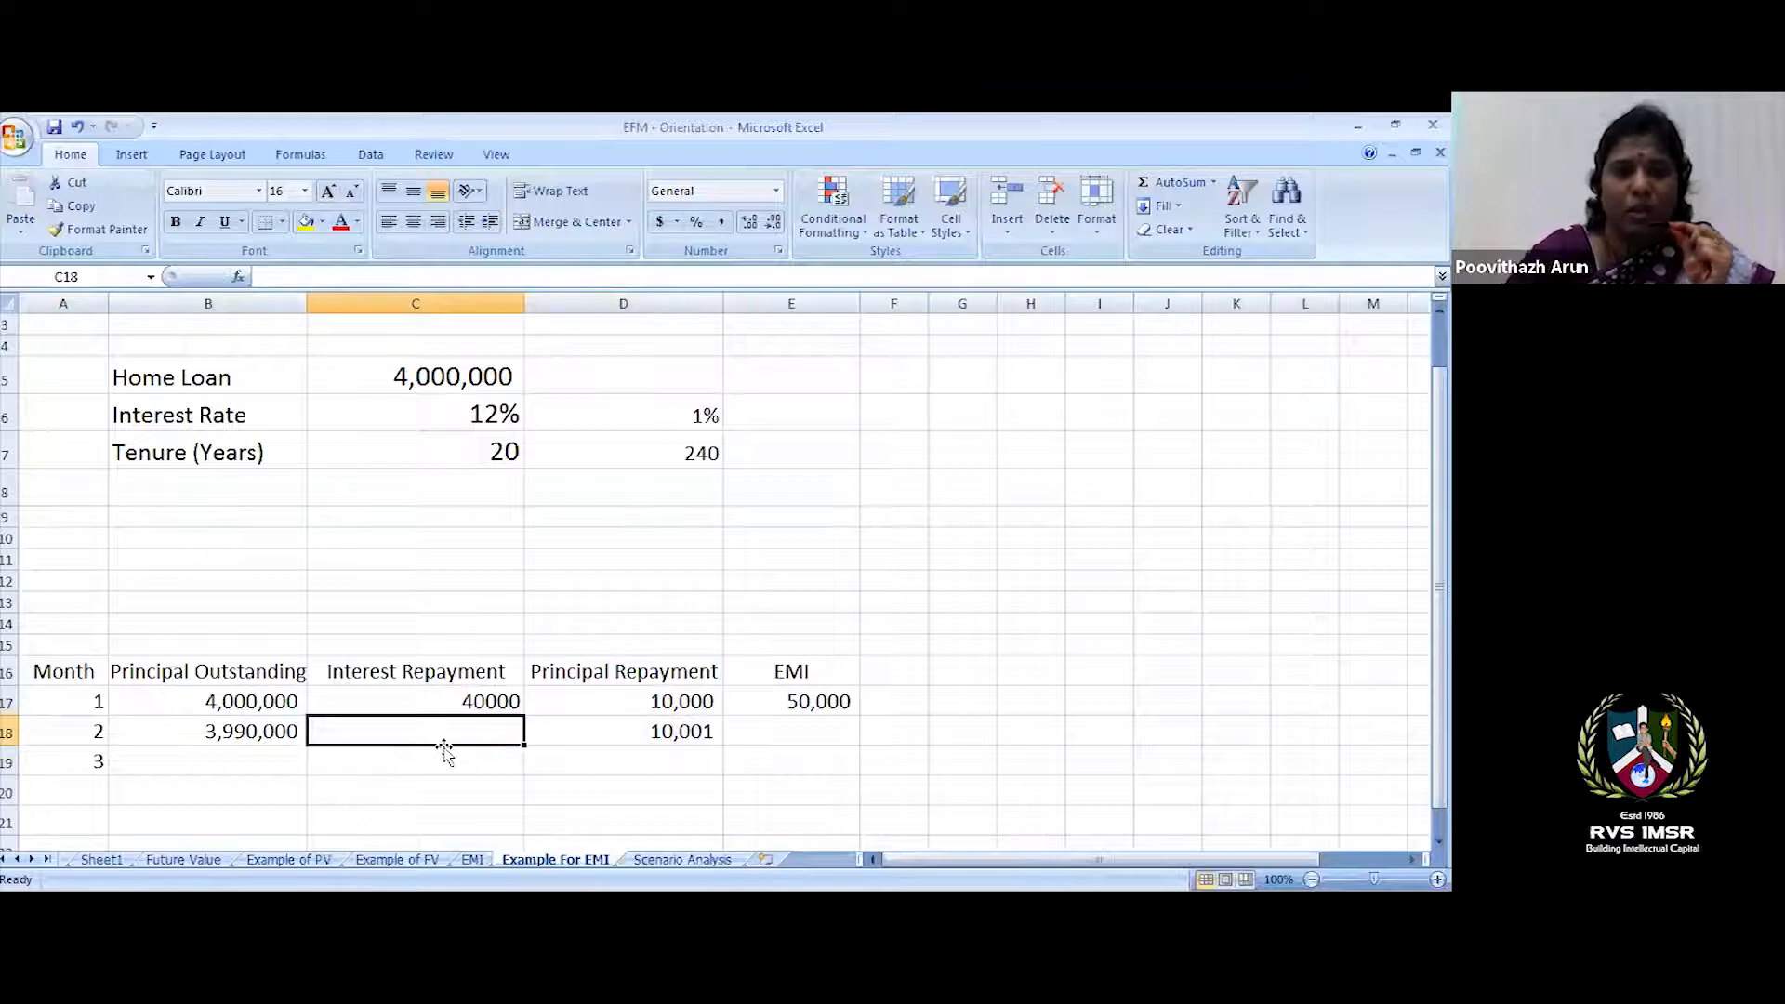
{"action": "left_click", "coordinate": [673, 732]}
{"action": "key", "text": "Delete"}
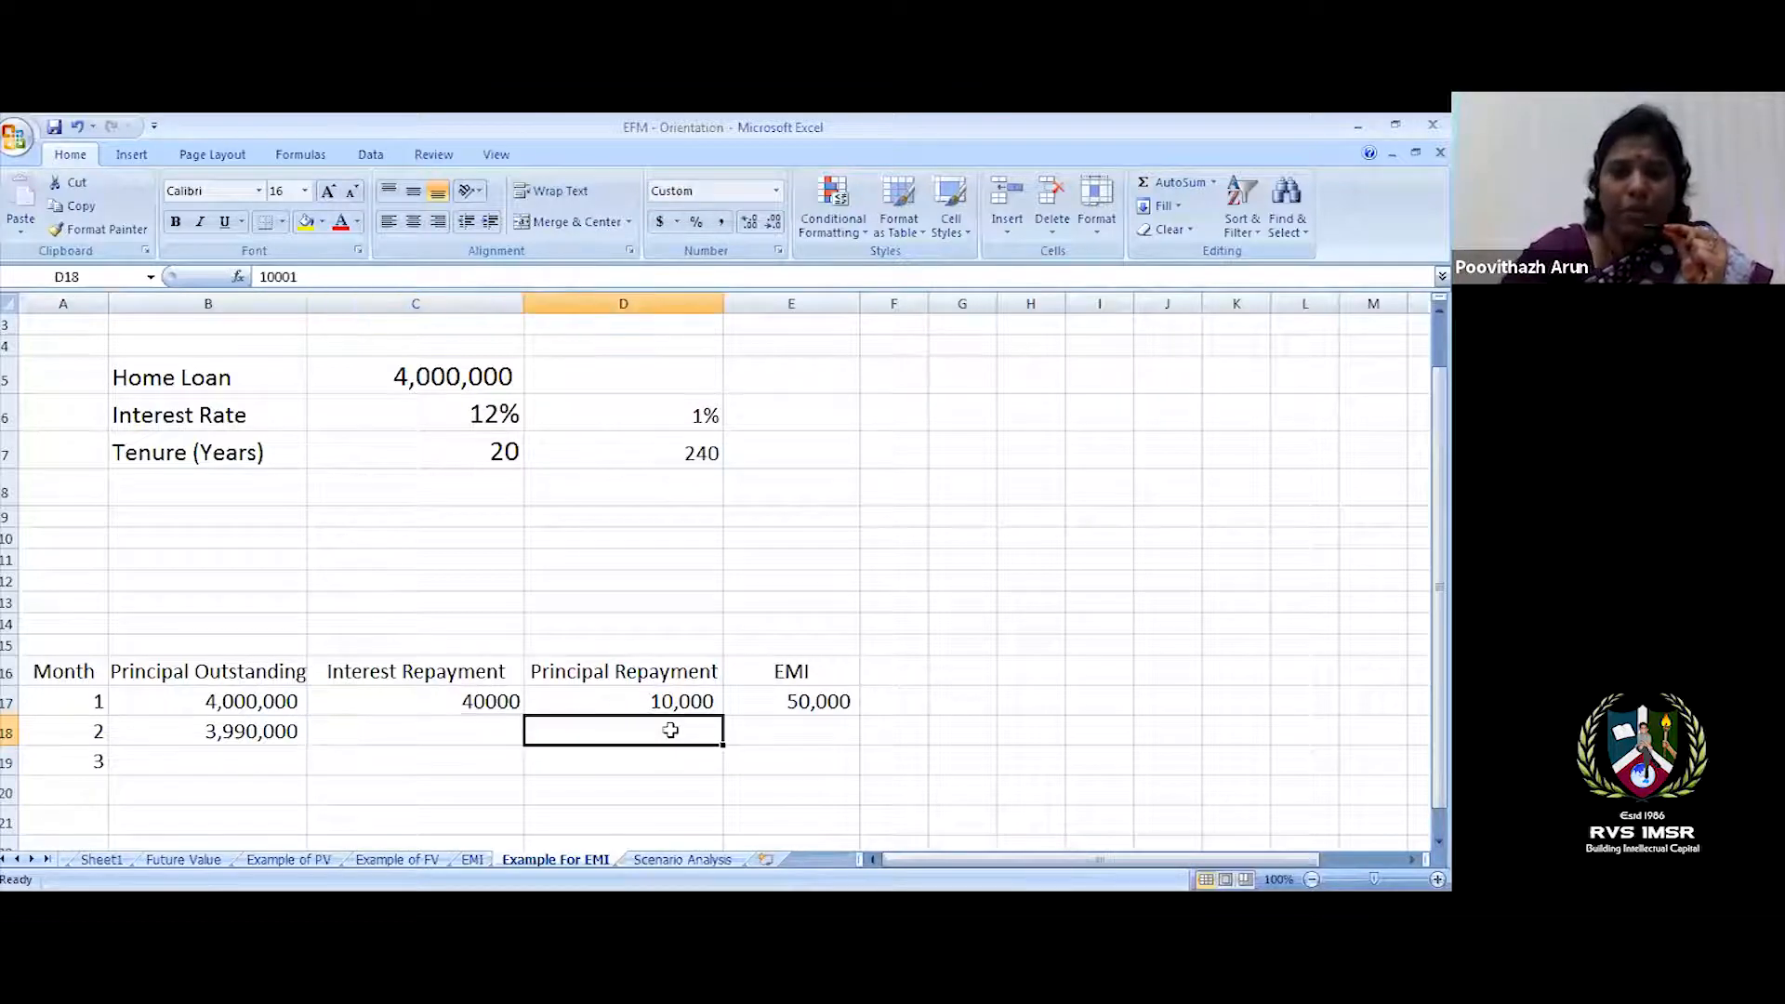
- Calculate the second month's Interest Repayment in C18 with the formula =B18*D6
{"action": "left_click", "coordinate": [361, 732]}
{"action": "type", "text": "="}
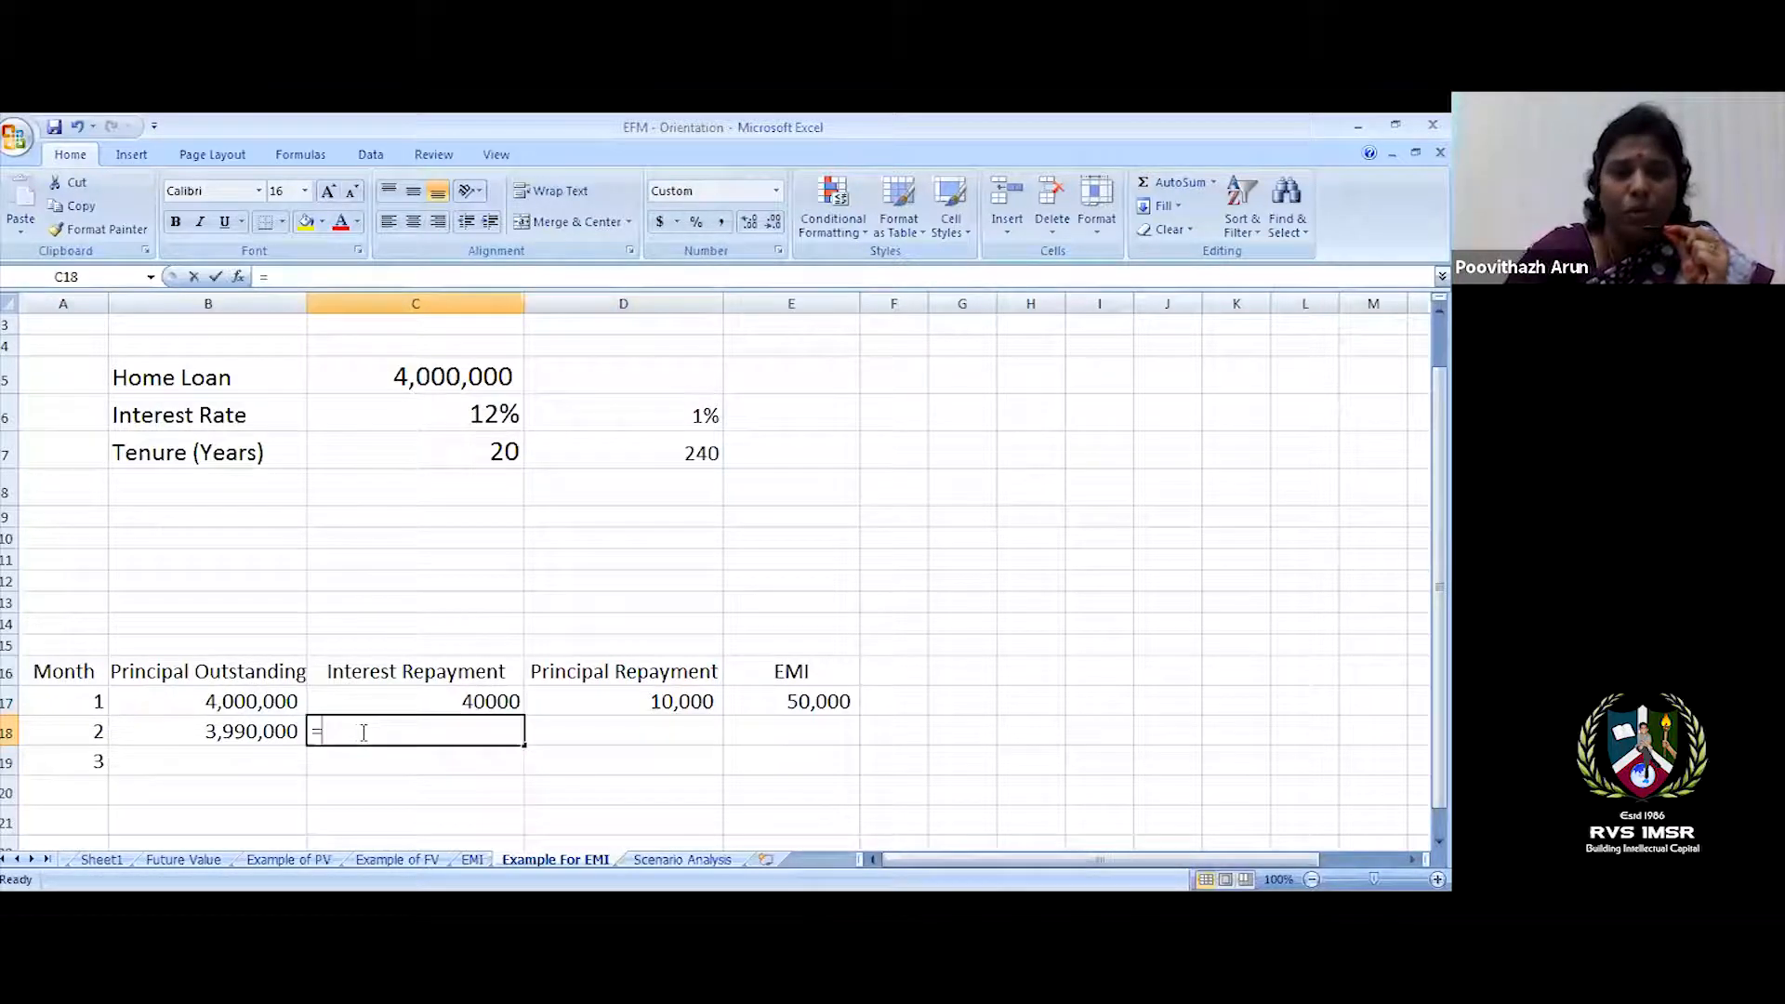
{"action": "left_click", "coordinate": [174, 731]}
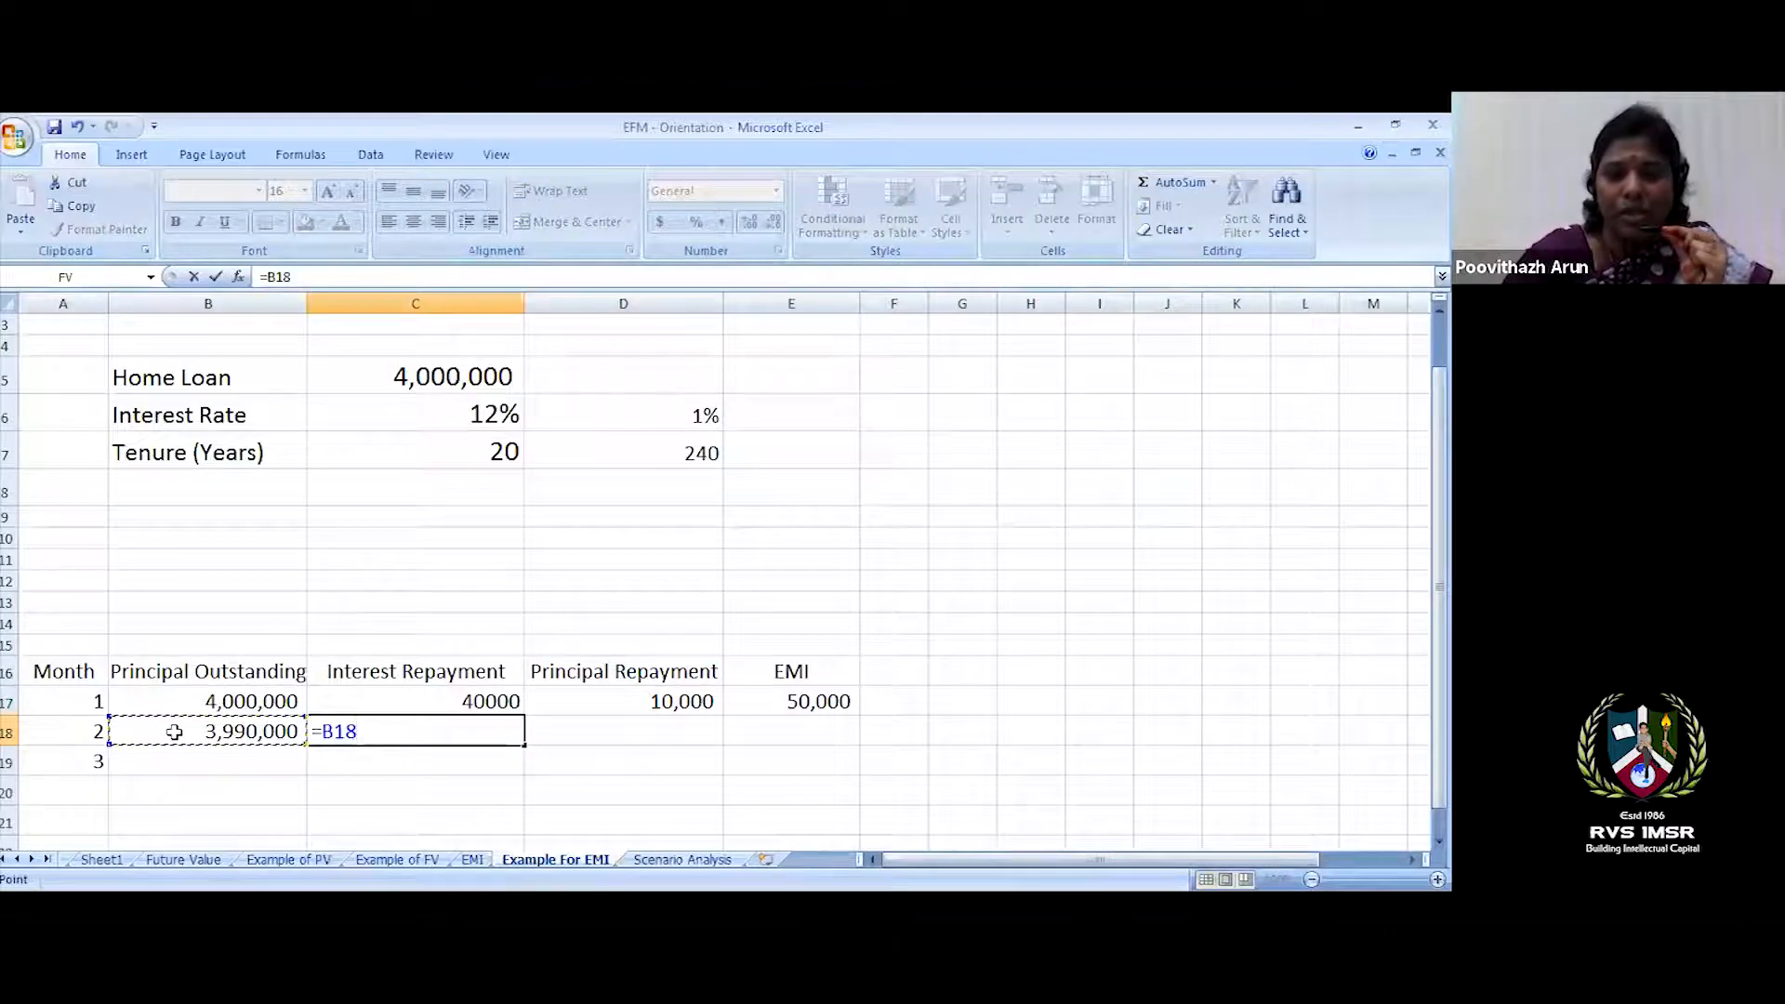
{"action": "type", "text": "*"}
{"action": "left_click", "coordinate": [574, 408]}
{"action": "key", "text": "Return"}
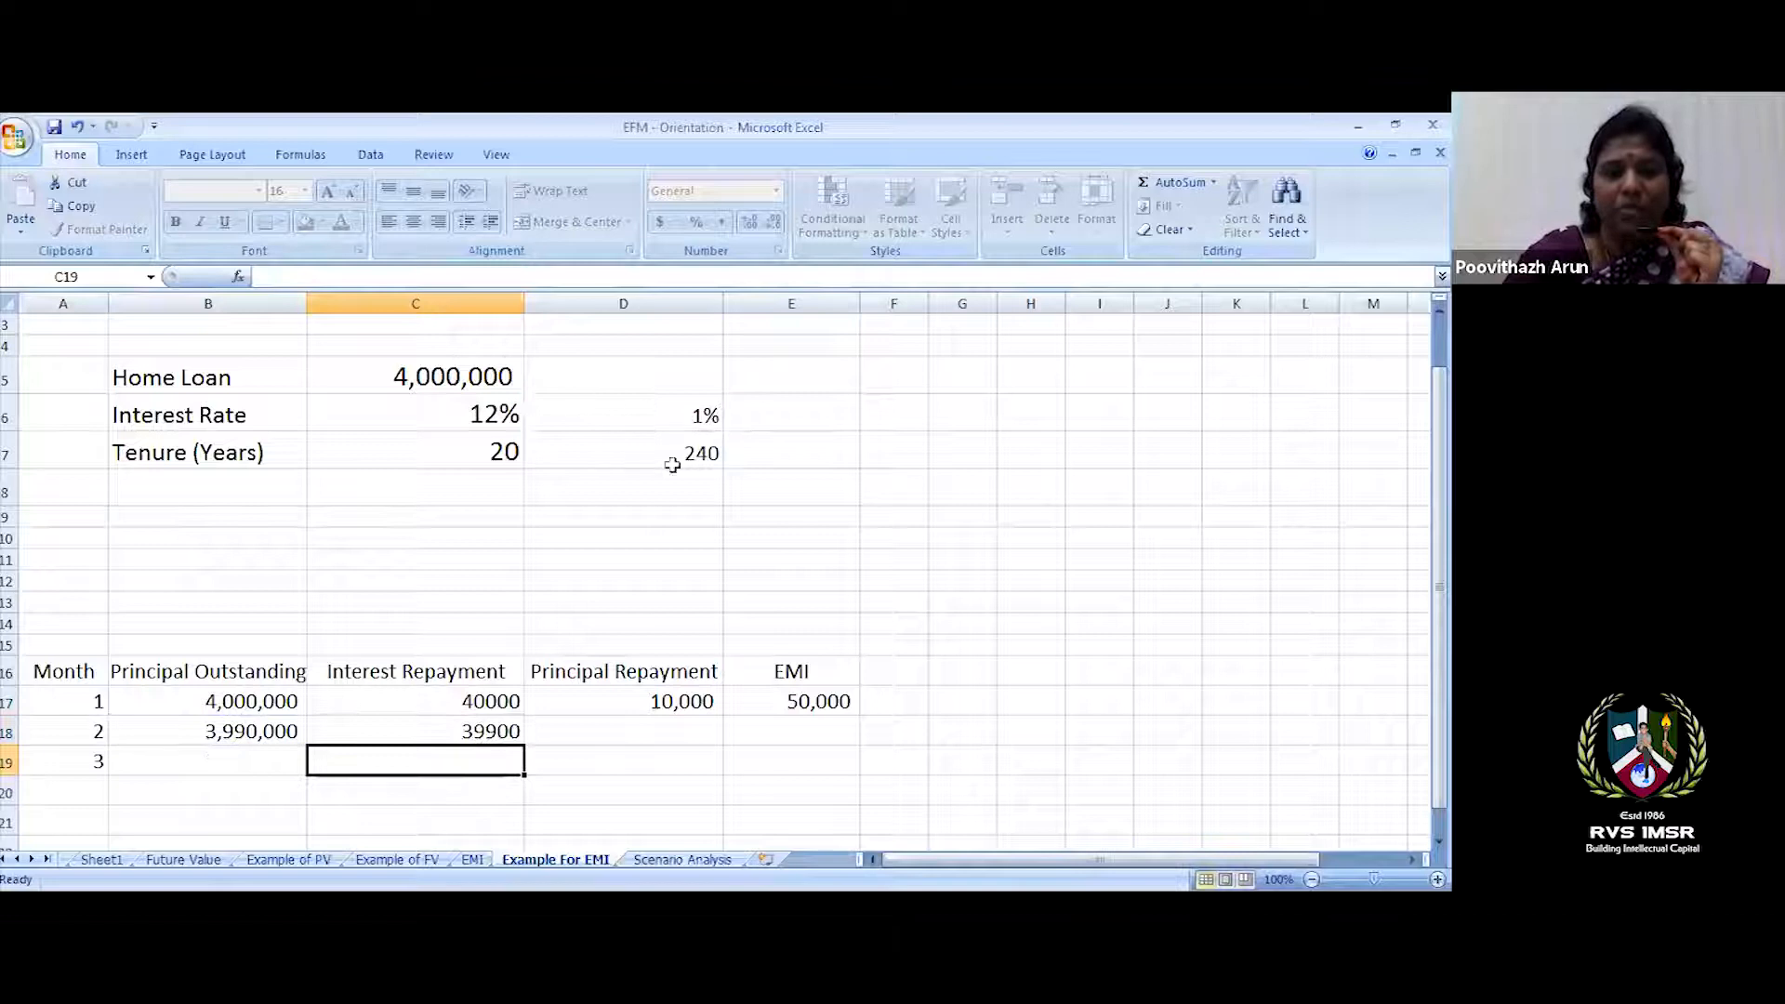
- Link the second month's EMI in E18 to the first month's EMI with =E17
{"action": "left_click", "coordinate": [796, 703]}
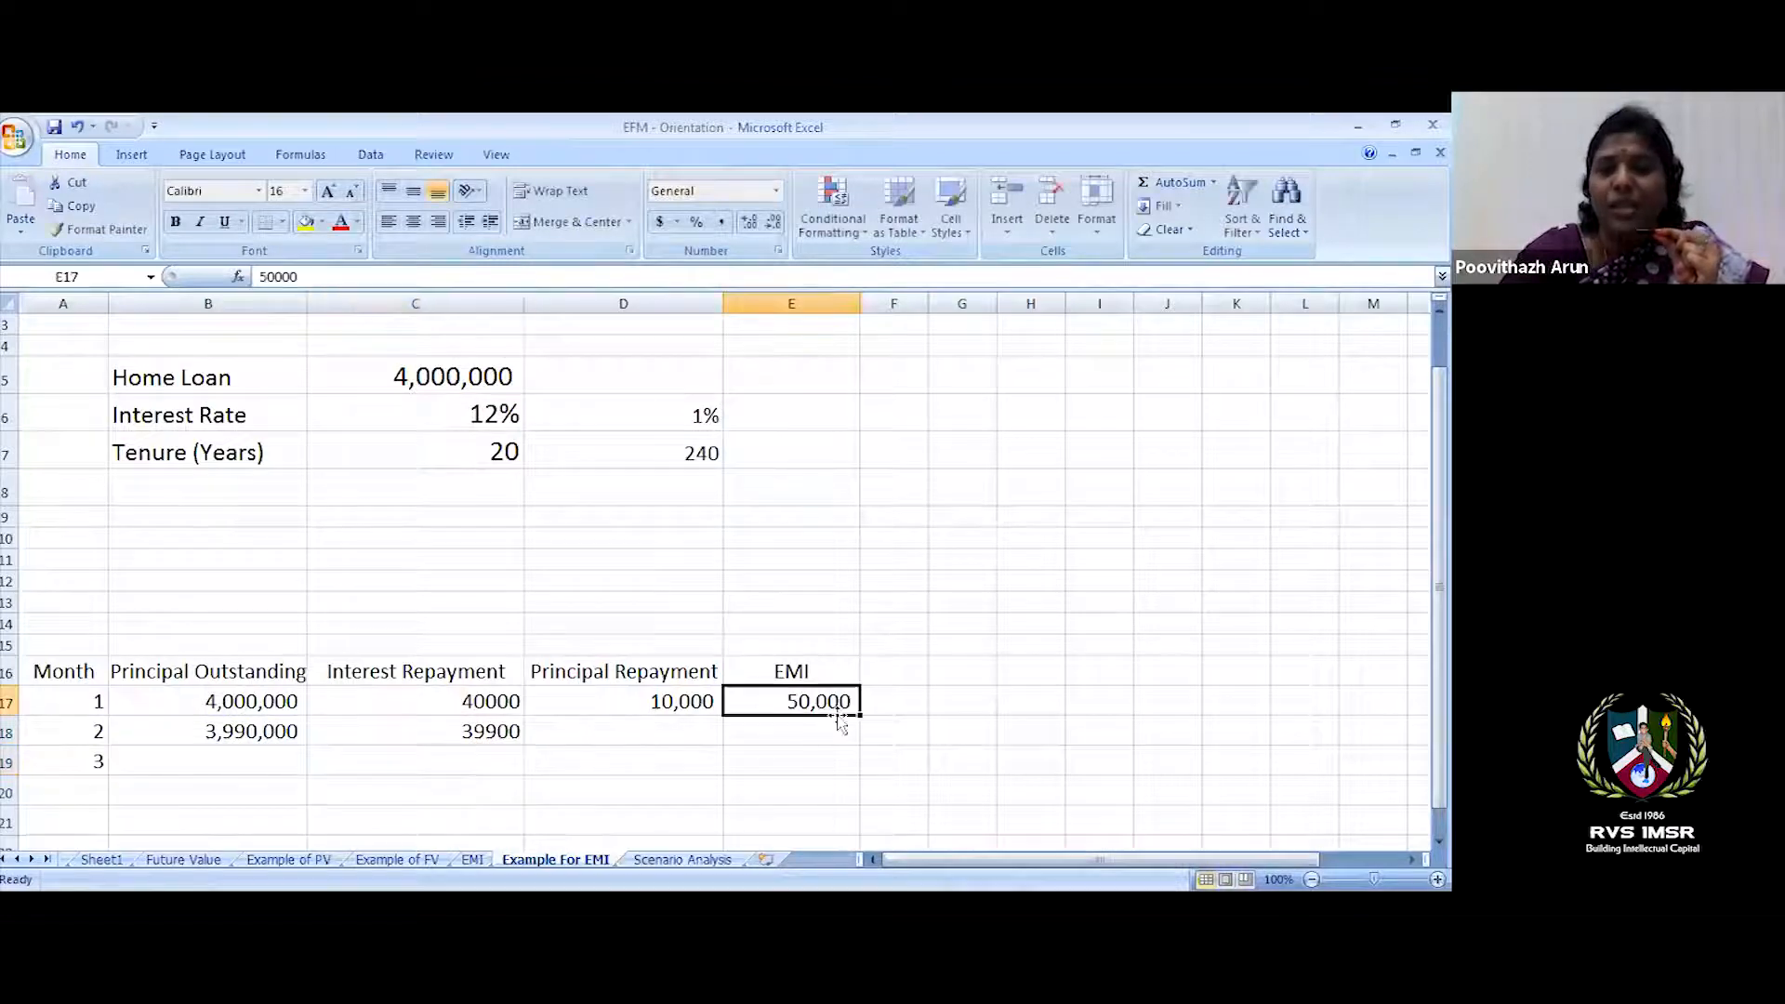
{"action": "left_click", "coordinate": [828, 727]}
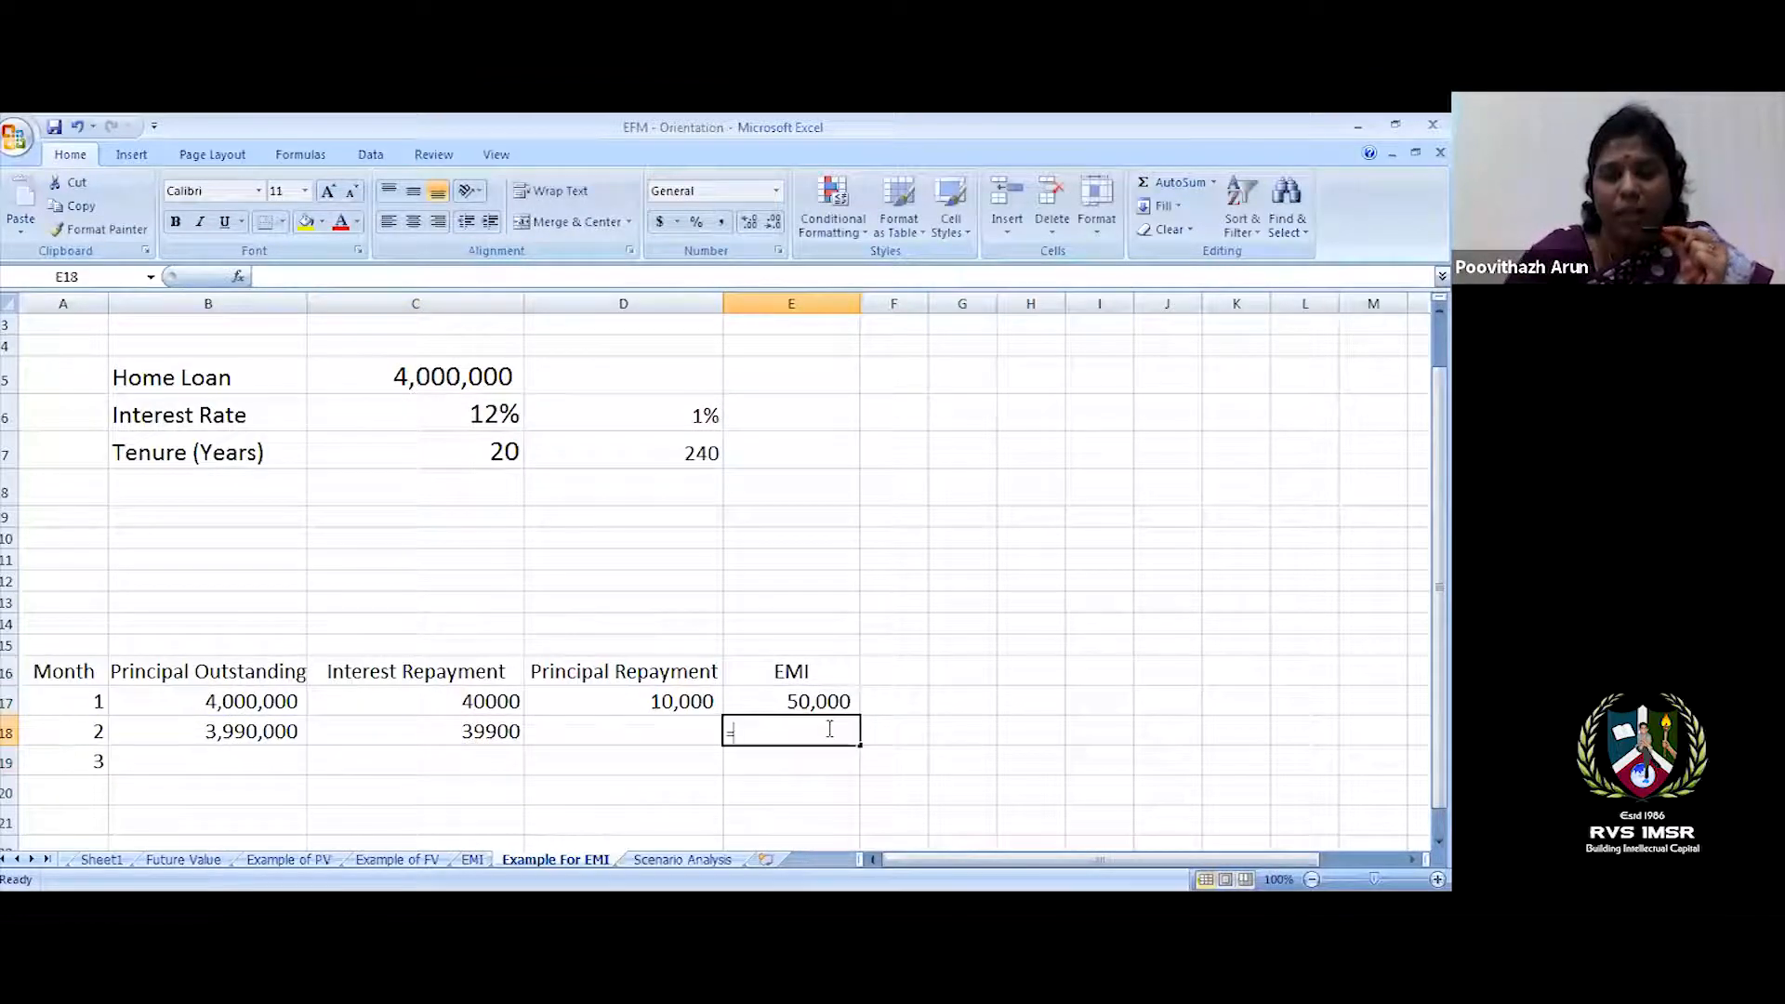
{"action": "type", "text": "="}
{"action": "left_click", "coordinate": [809, 699]}
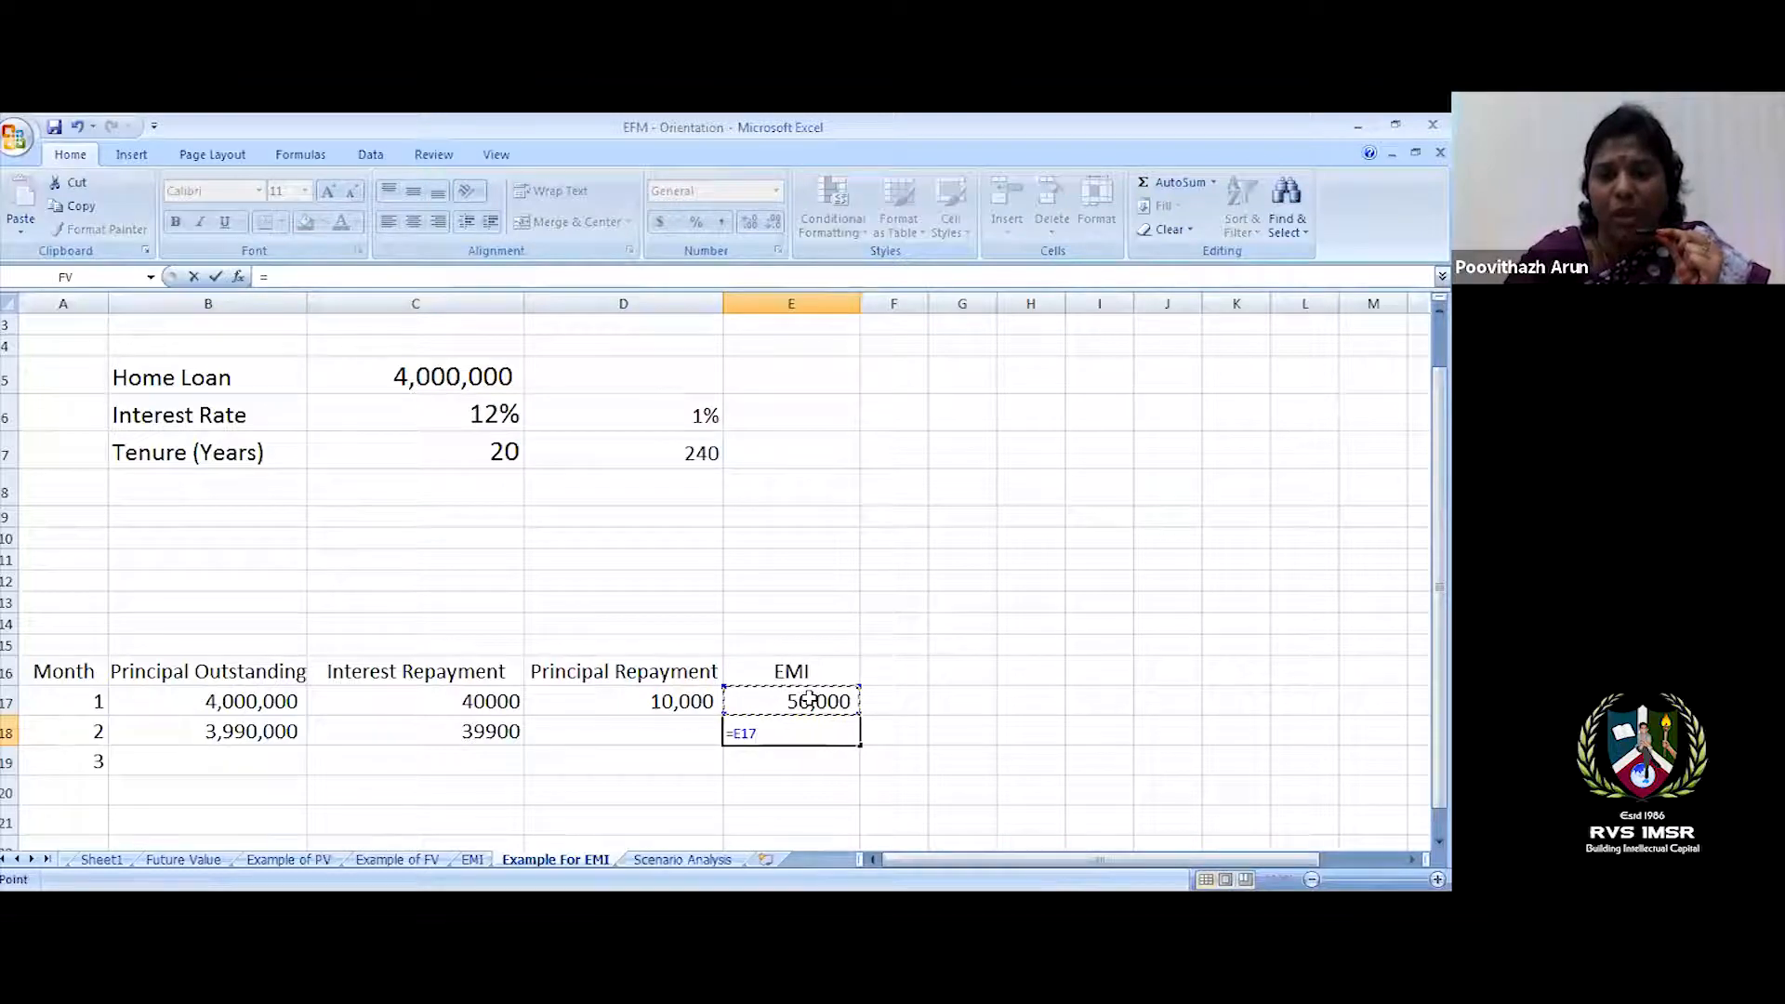
{"action": "key", "text": "Return"}
- Set the font size of the second month's EMI cell E18 to 16
{"action": "left_click", "coordinate": [809, 733]}
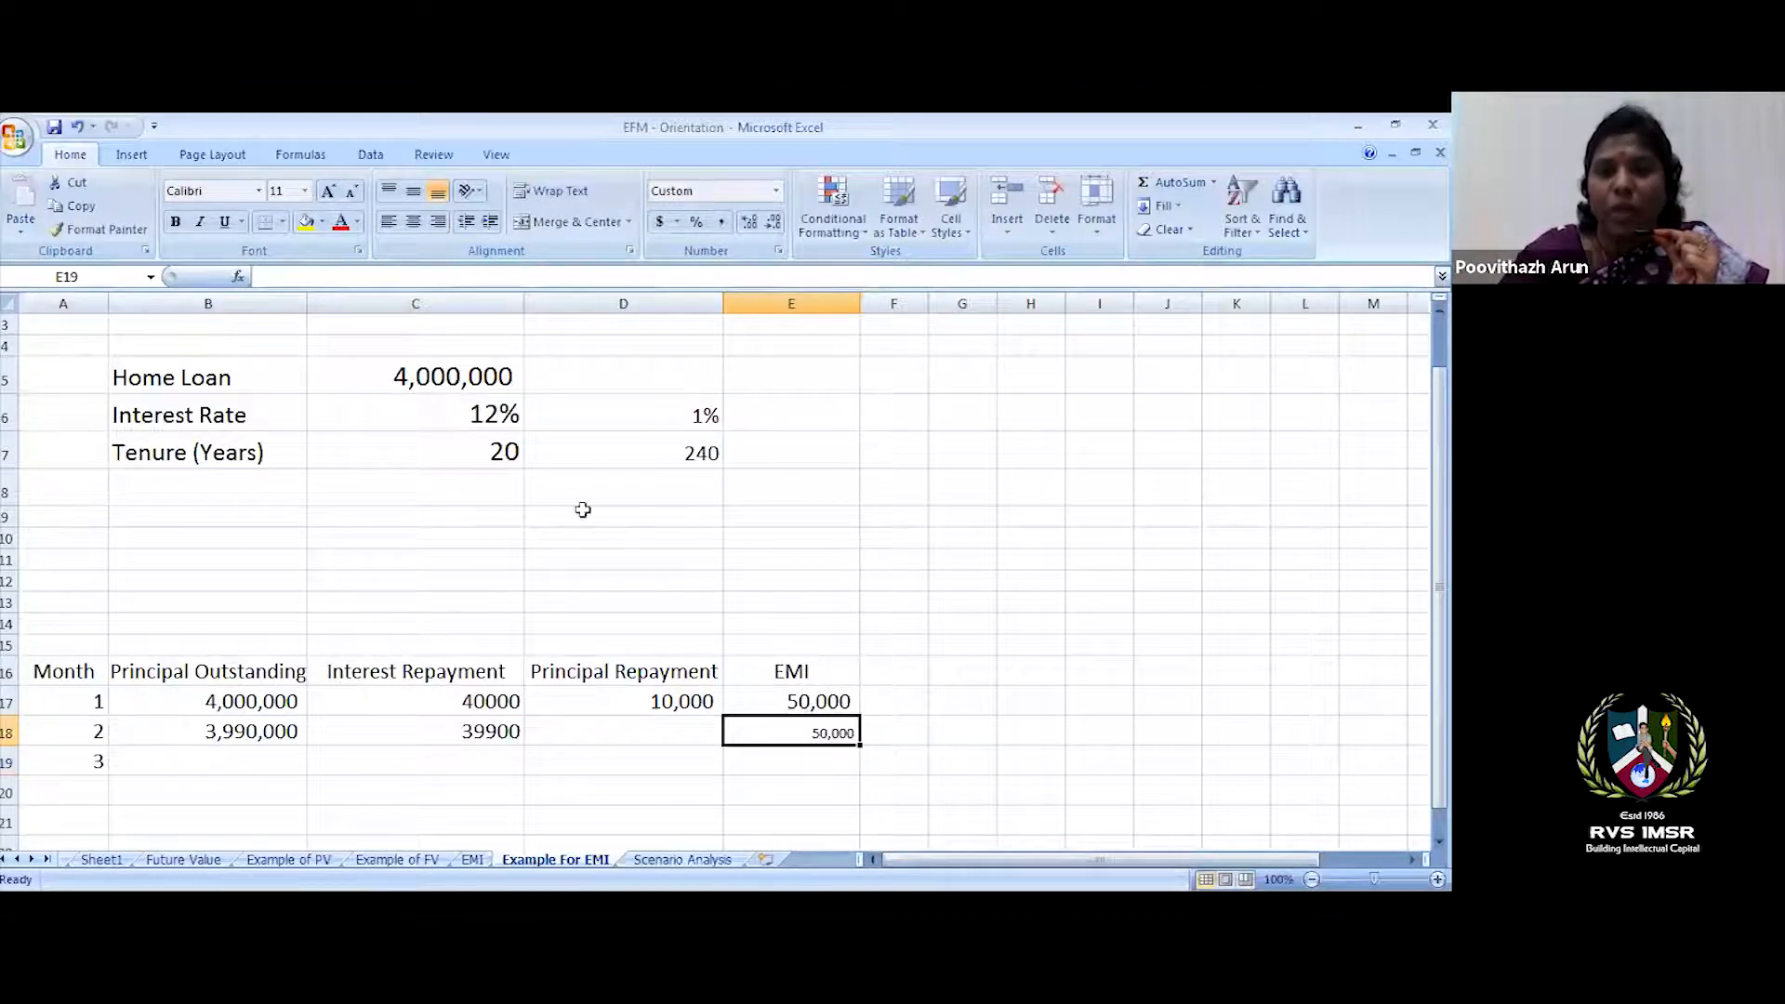
{"action": "left_click", "coordinate": [304, 190]}
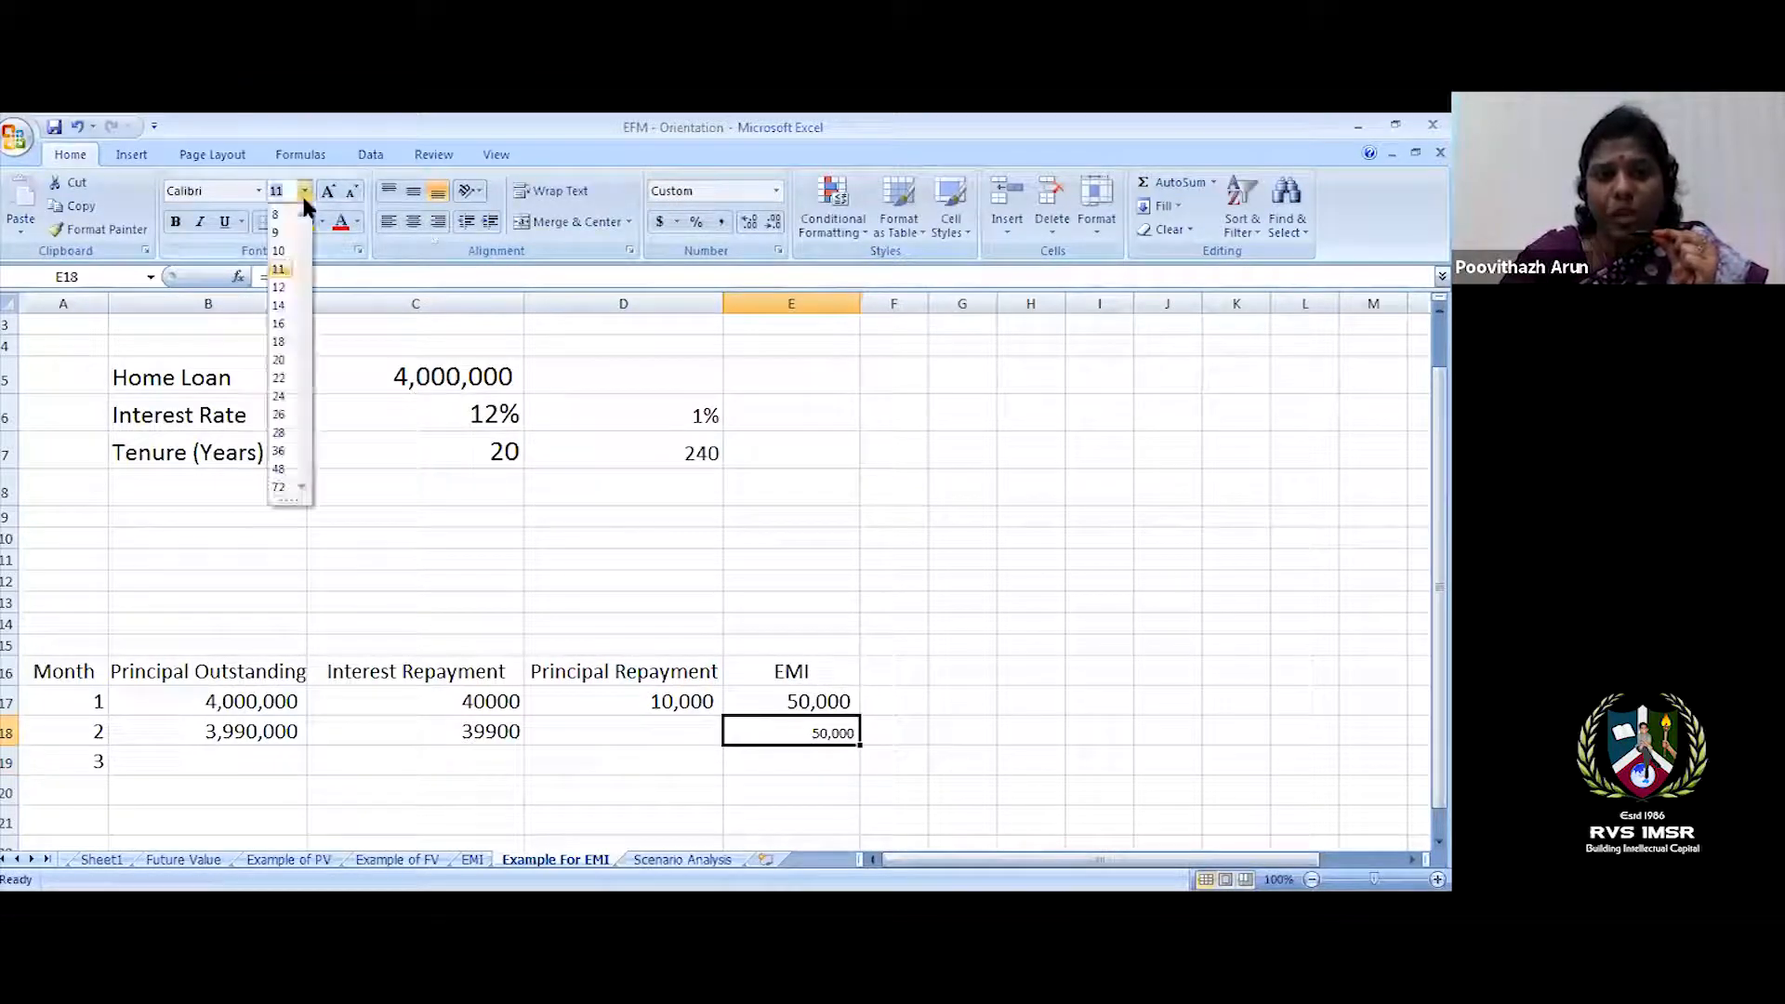
{"action": "left_click", "coordinate": [279, 325]}
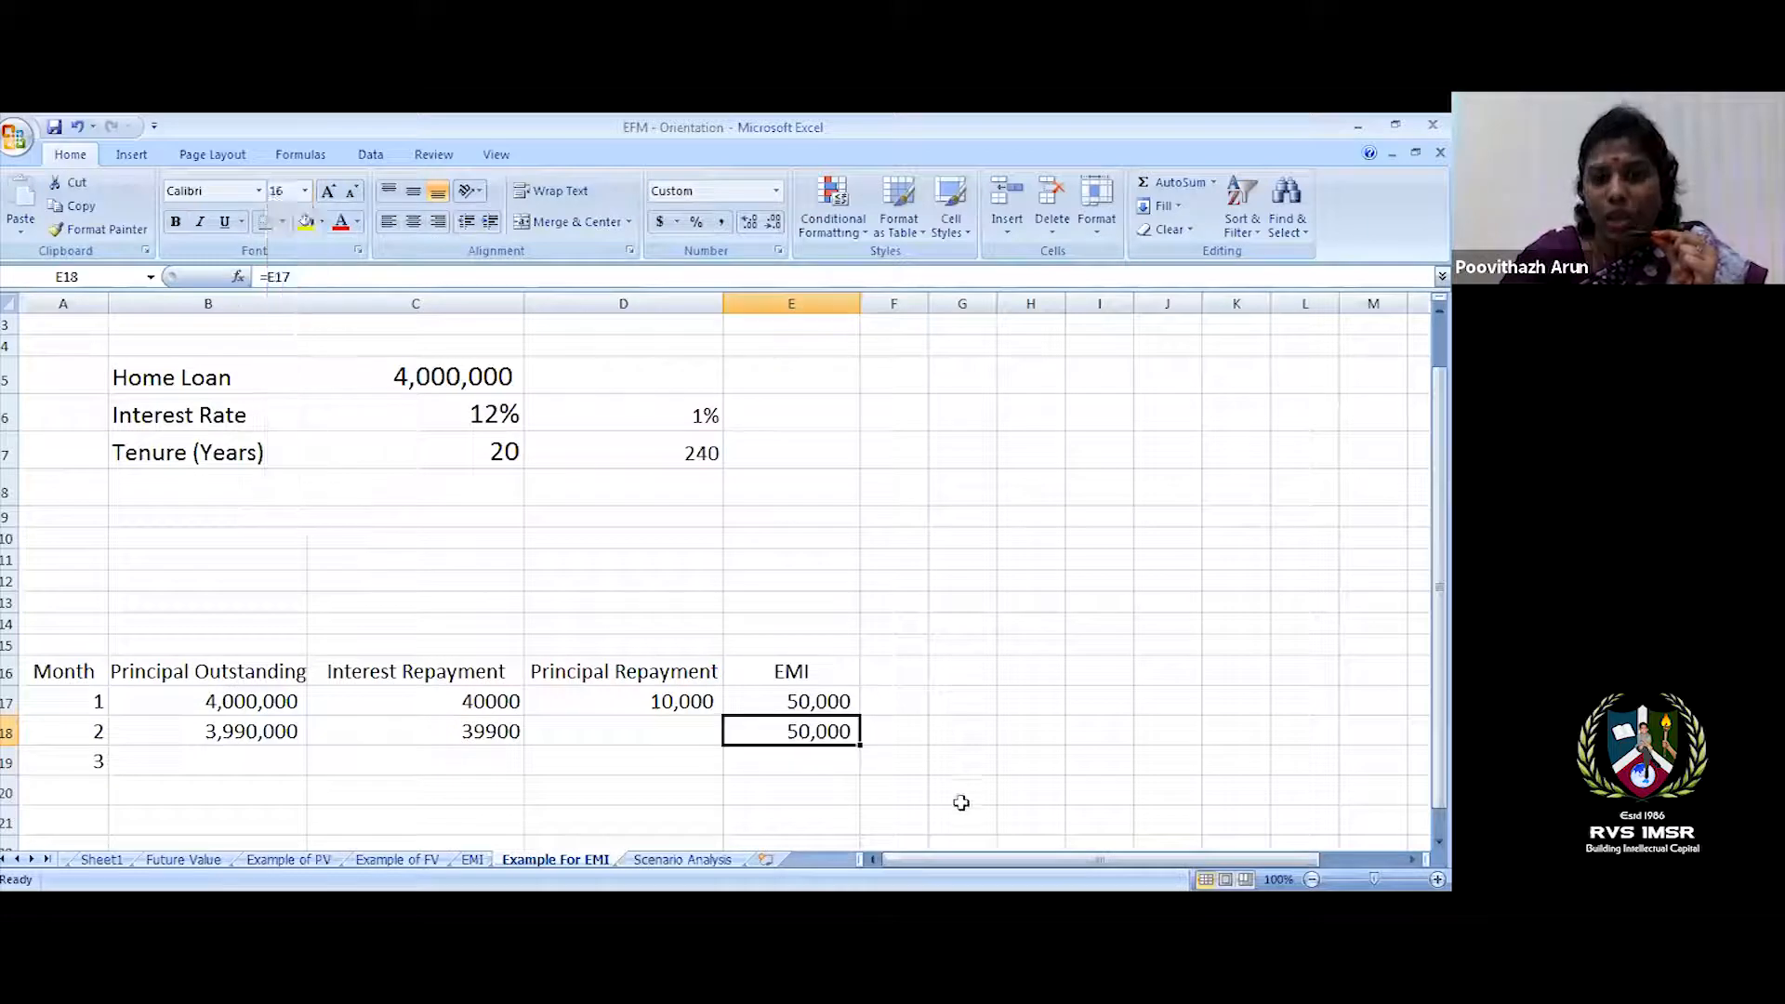
- Calculate the second month's Principal Repayment in D18 with the formula =E18-C18
{"action": "left_click", "coordinate": [651, 734]}
{"action": "type", "text": "="}
{"action": "left_click", "coordinate": [749, 730]}
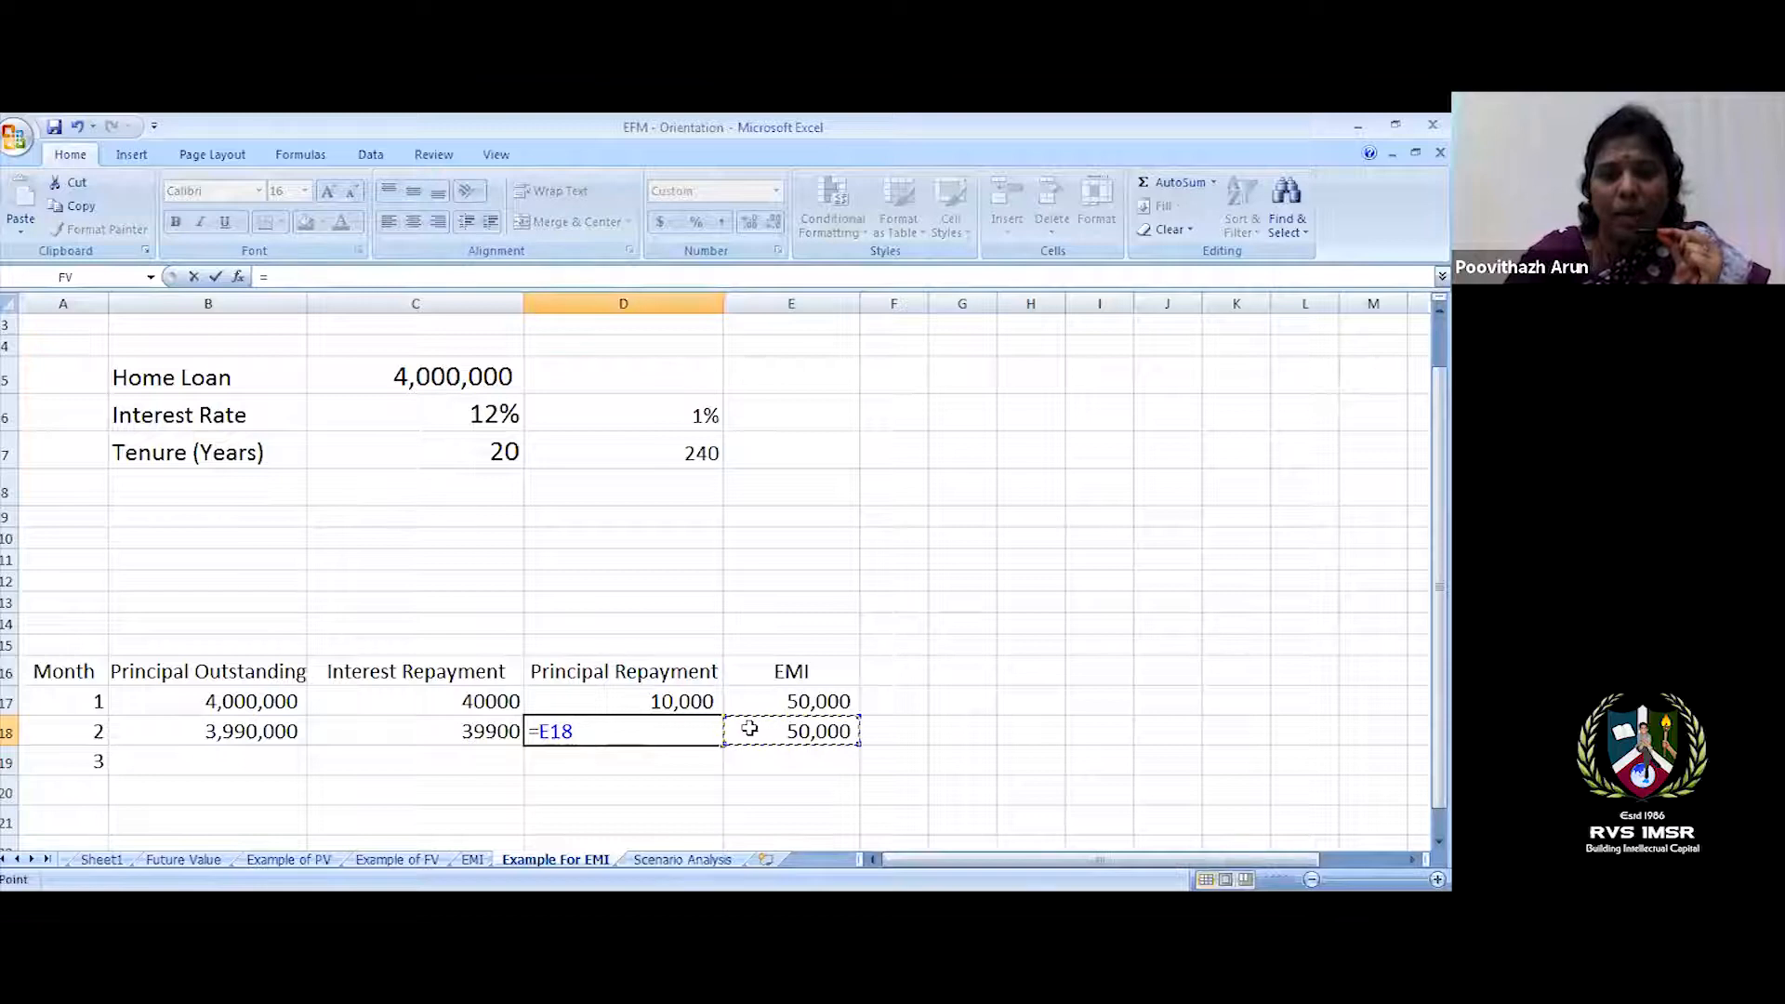
{"action": "type", "text": "-"}
{"action": "left_click", "coordinate": [442, 727]}
{"action": "key", "text": "Return"}
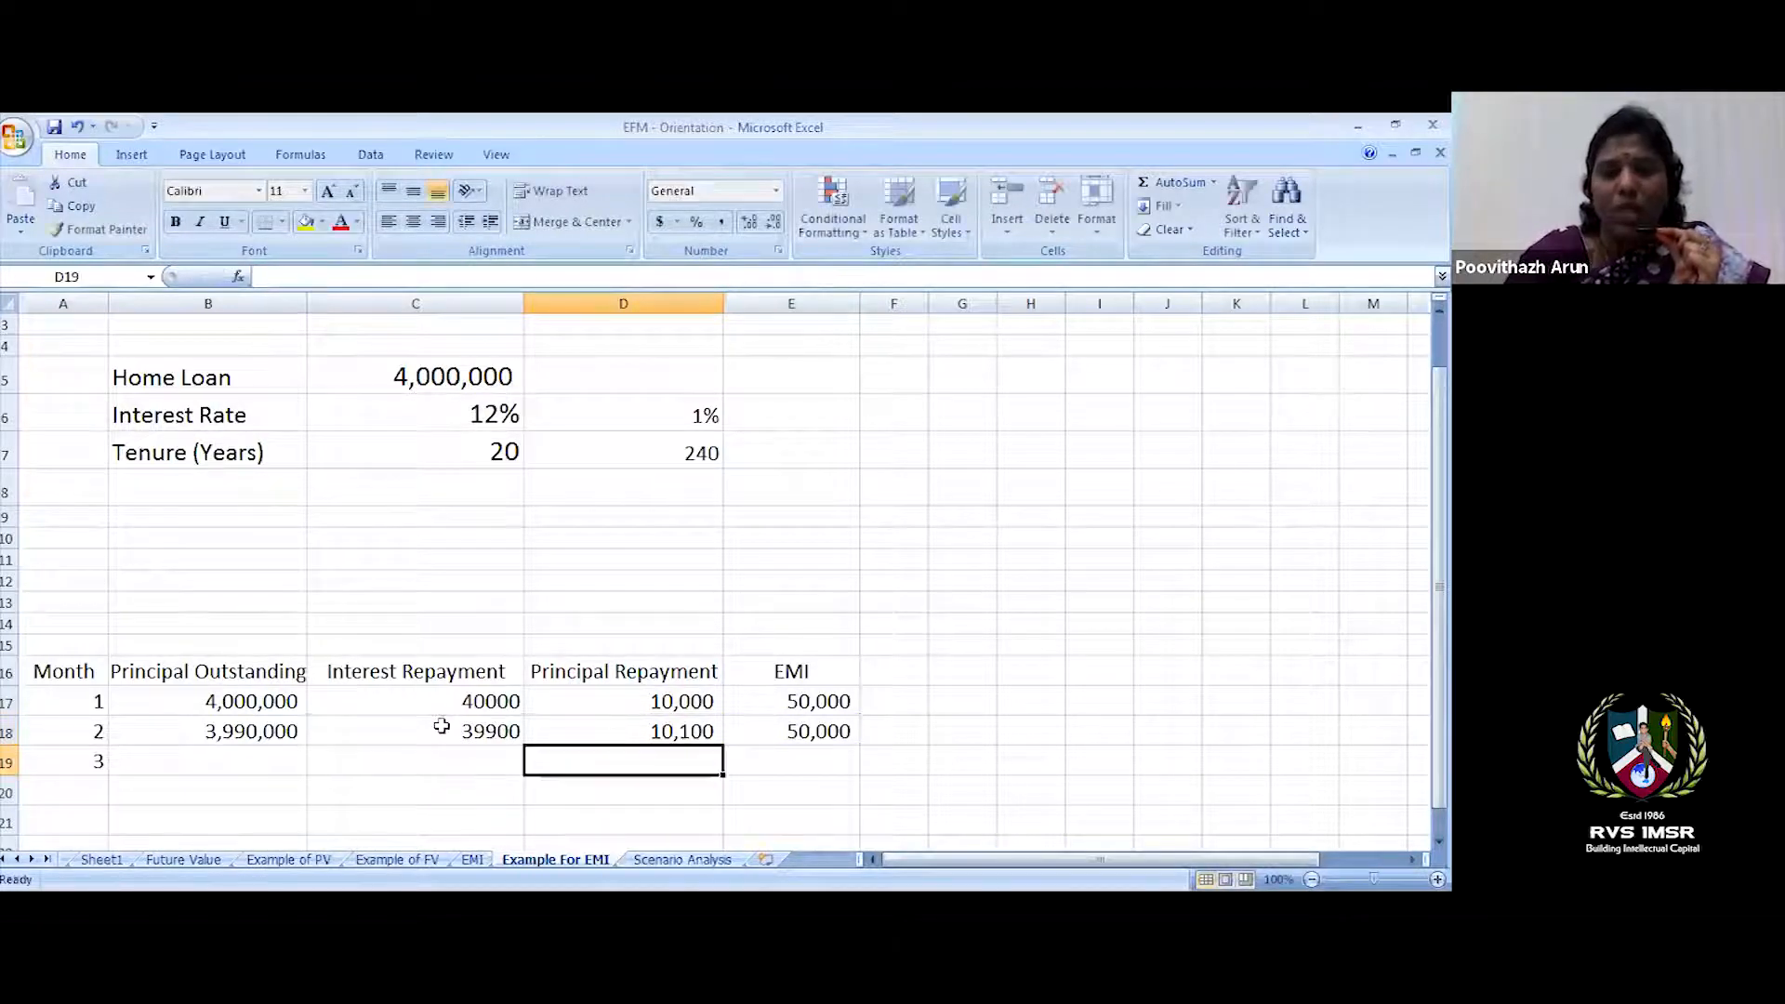
- Try filling the second month's formulas in B18:E18 down to the third month, and clear the copies in B19:E19
{"action": "left_click_drag", "start_coordinate": [147, 732], "coordinate": [861, 775]}
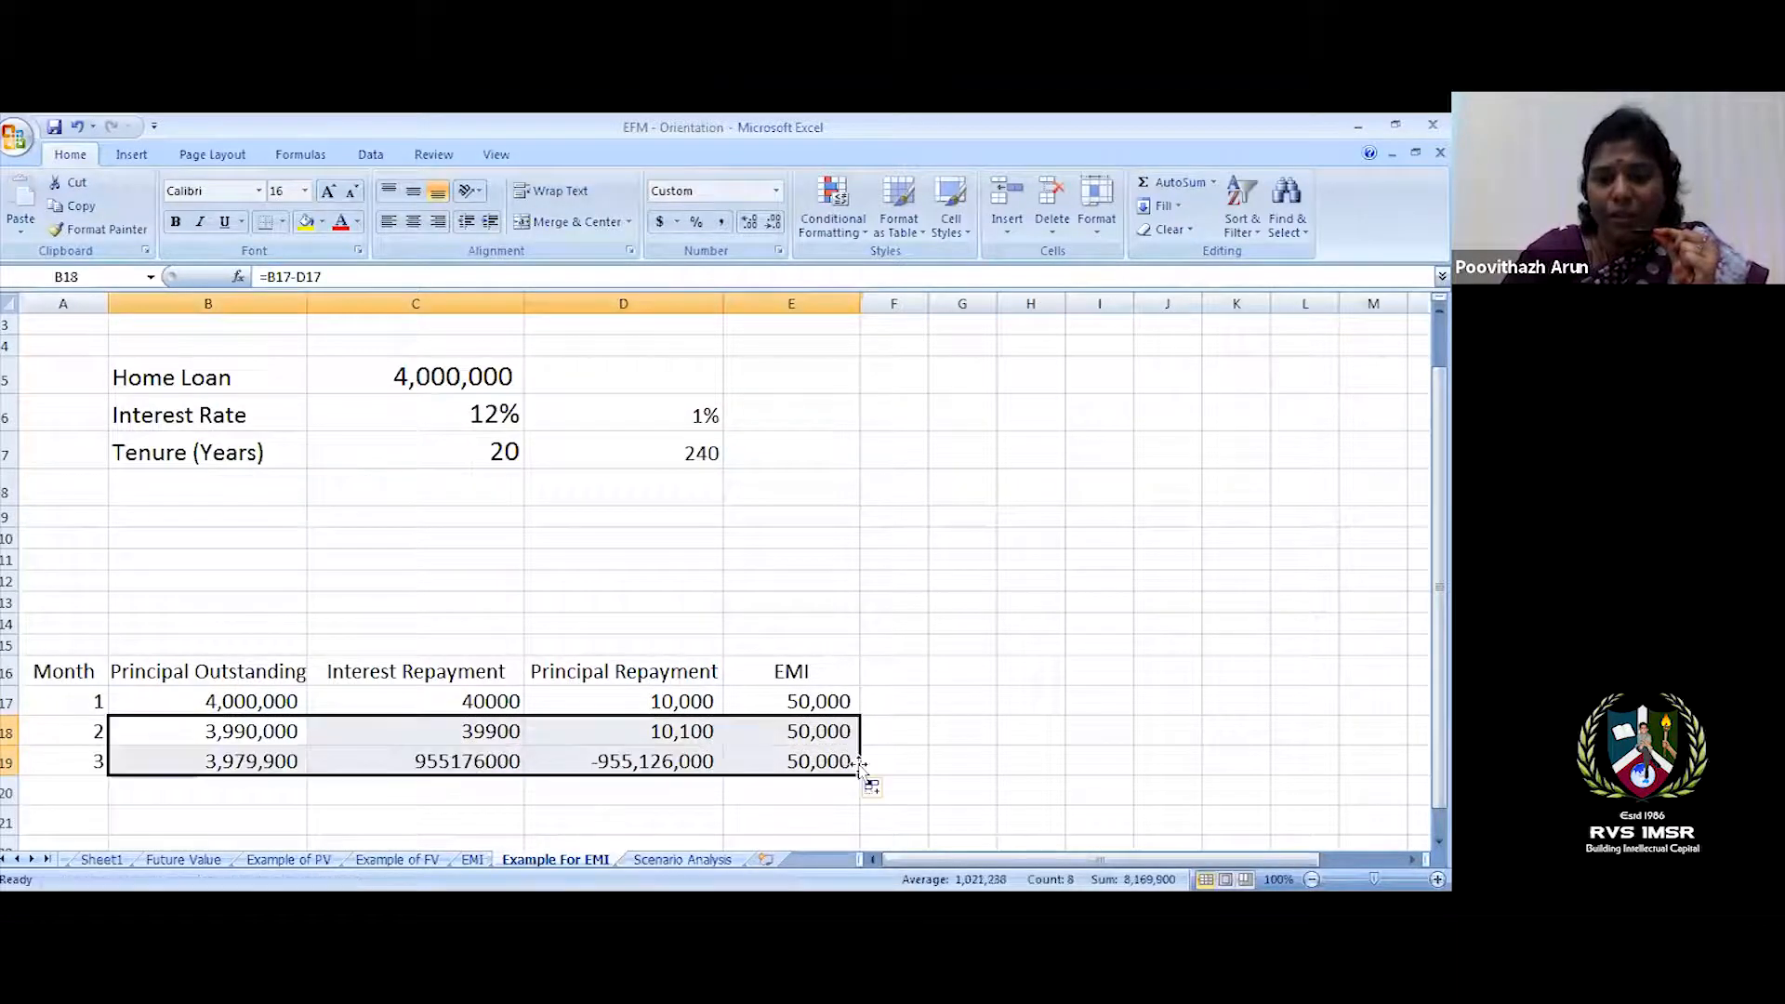
{"action": "left_click", "coordinate": [253, 762]}
{"action": "left_click_drag", "start_coordinate": [253, 762], "coordinate": [818, 764]}
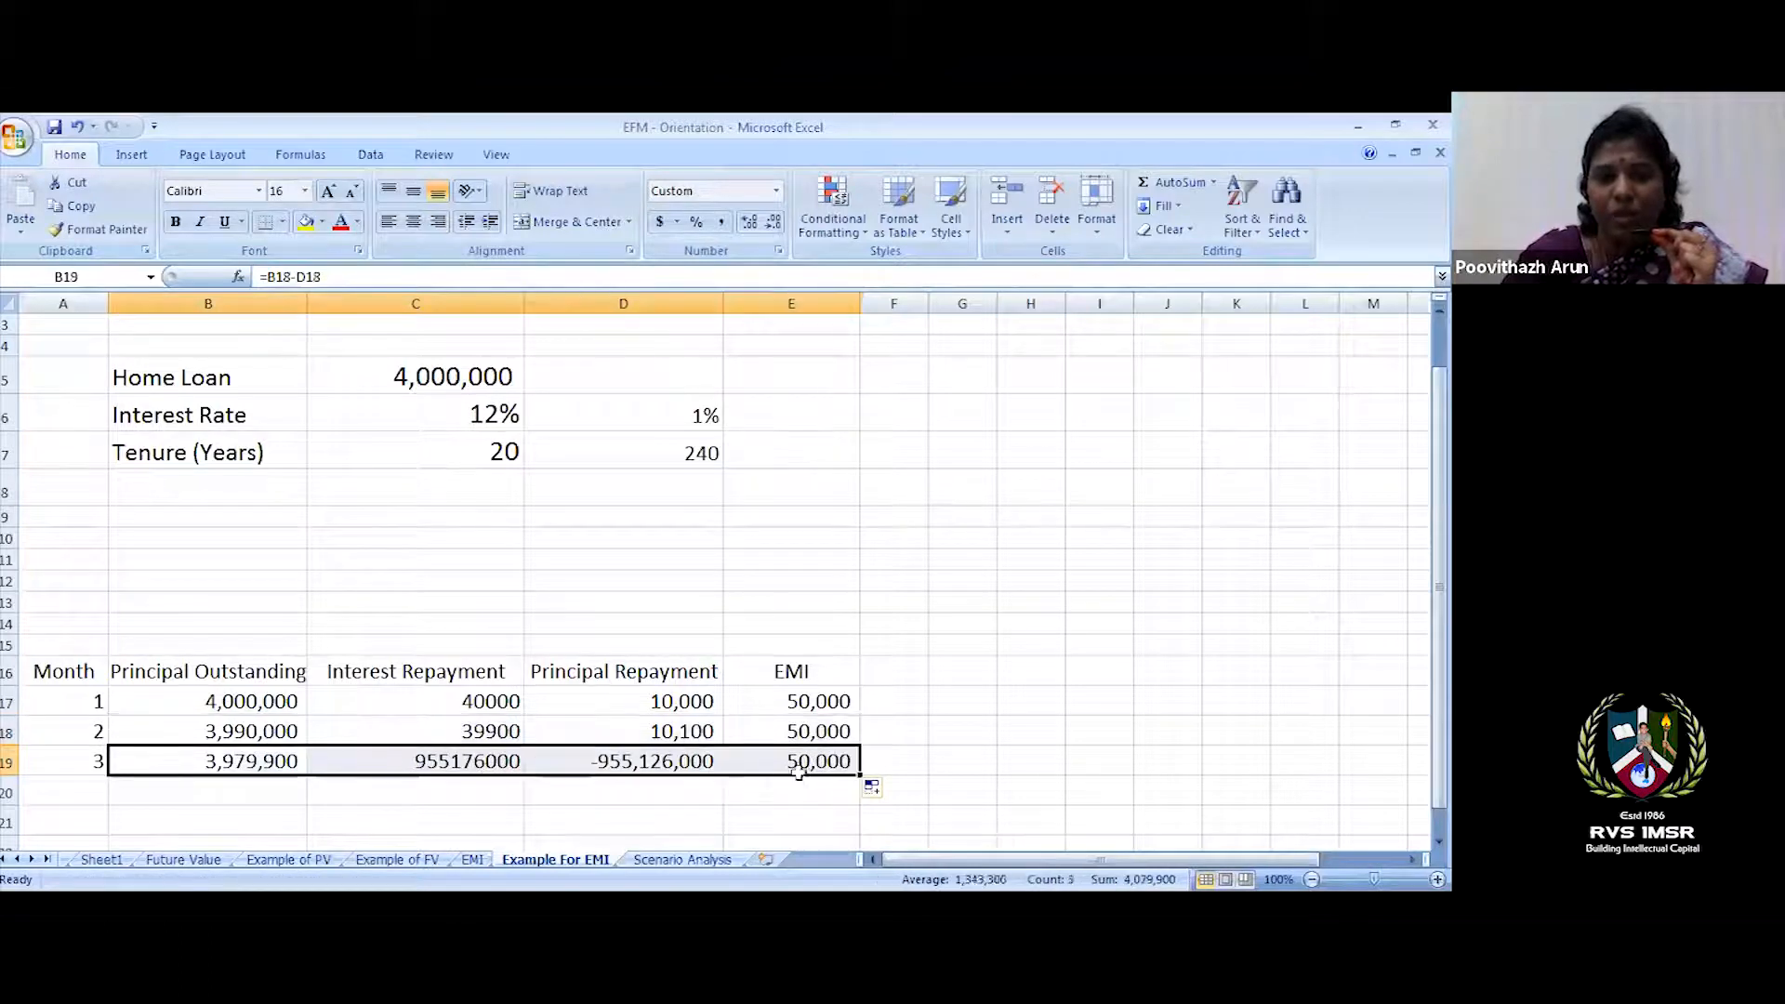
{"action": "key", "text": "Delete"}
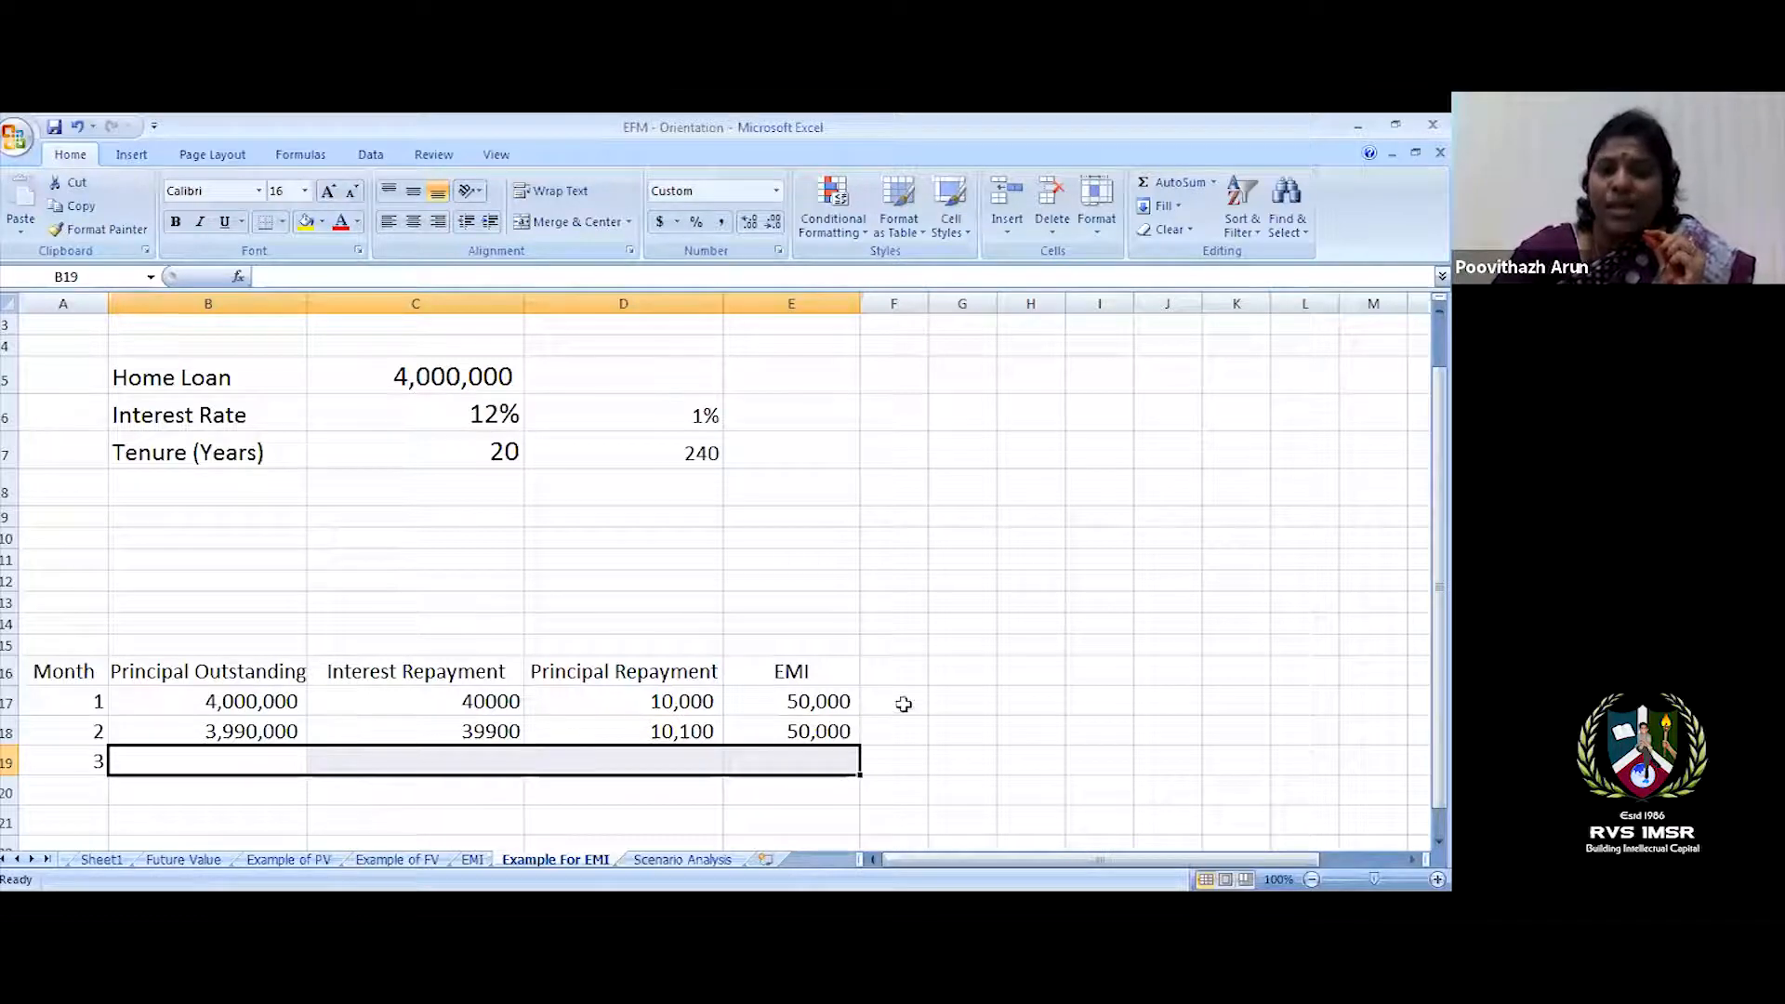
- Clear the first and second months' schedule entries in B17:E18
{"action": "left_click_drag", "start_coordinate": [170, 710], "coordinate": [741, 734]}
{"action": "key", "text": "Delete"}
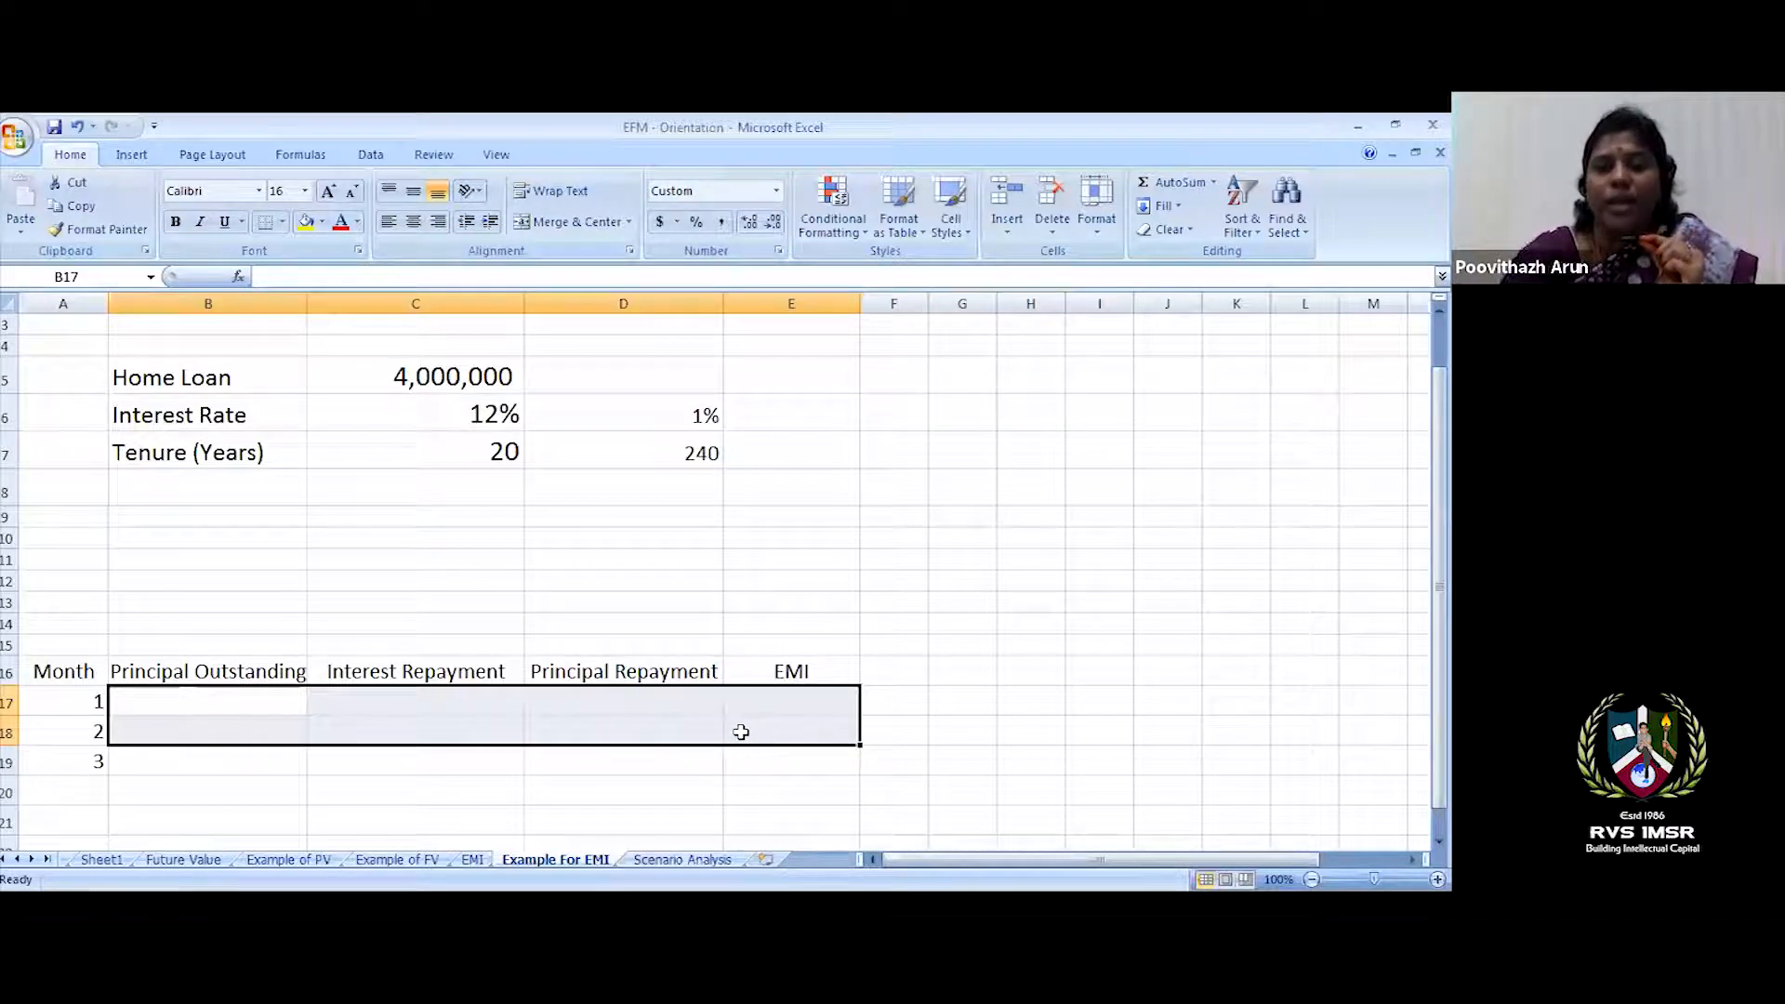
- Calculate the EMI in C9 with PMT, using D6 as the rate, D7 as the number of periods and -C5 as the present value
{"action": "left_click", "coordinate": [357, 519]}
{"action": "type", "text": "="}
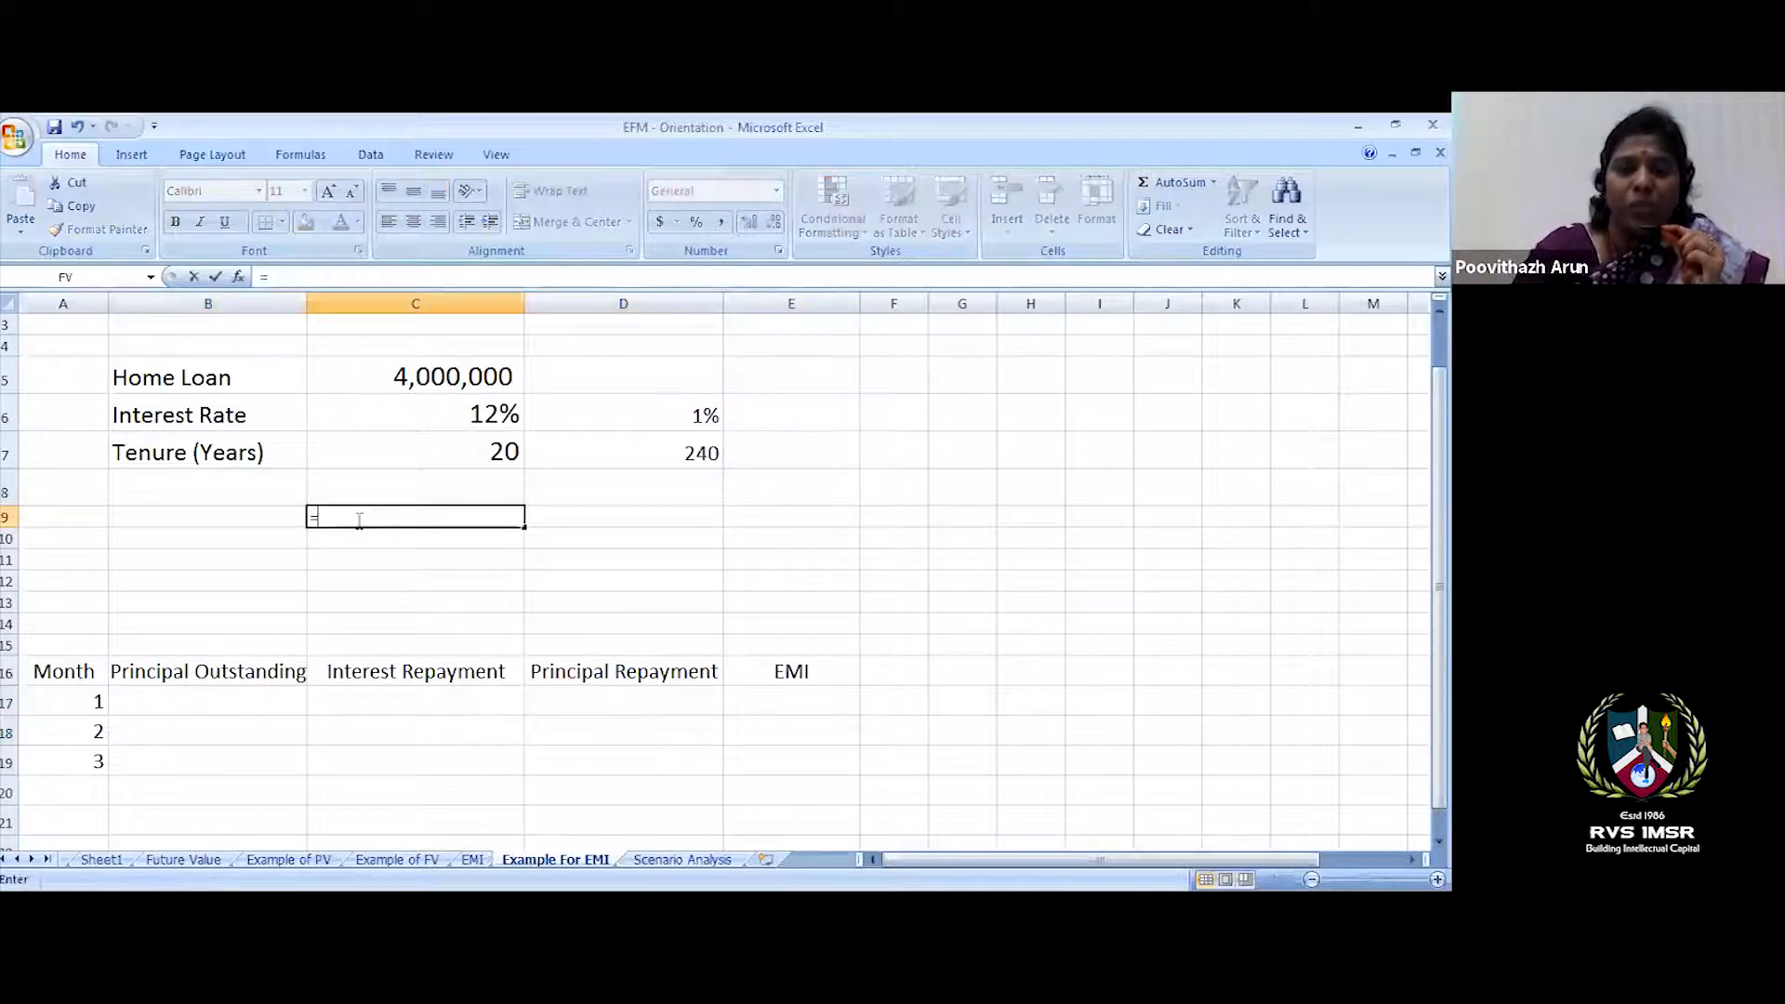
{"action": "type", "text": "pmt"}
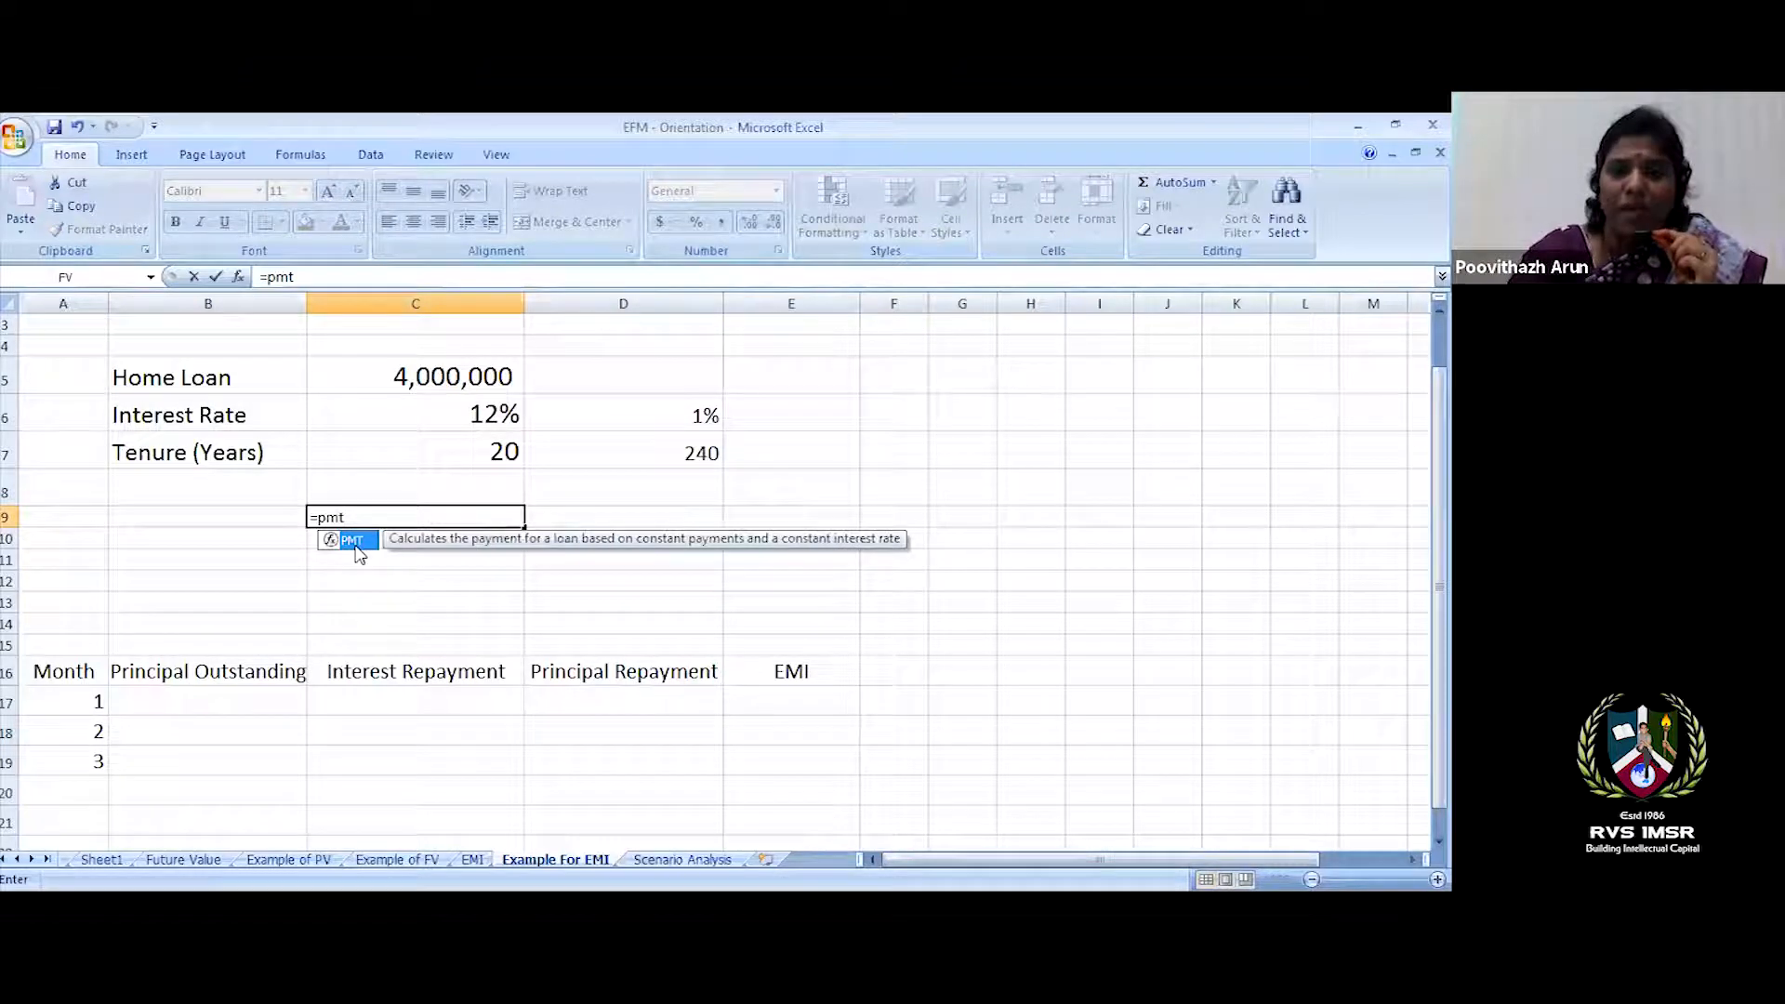
{"action": "left_click", "coordinate": [356, 549]}
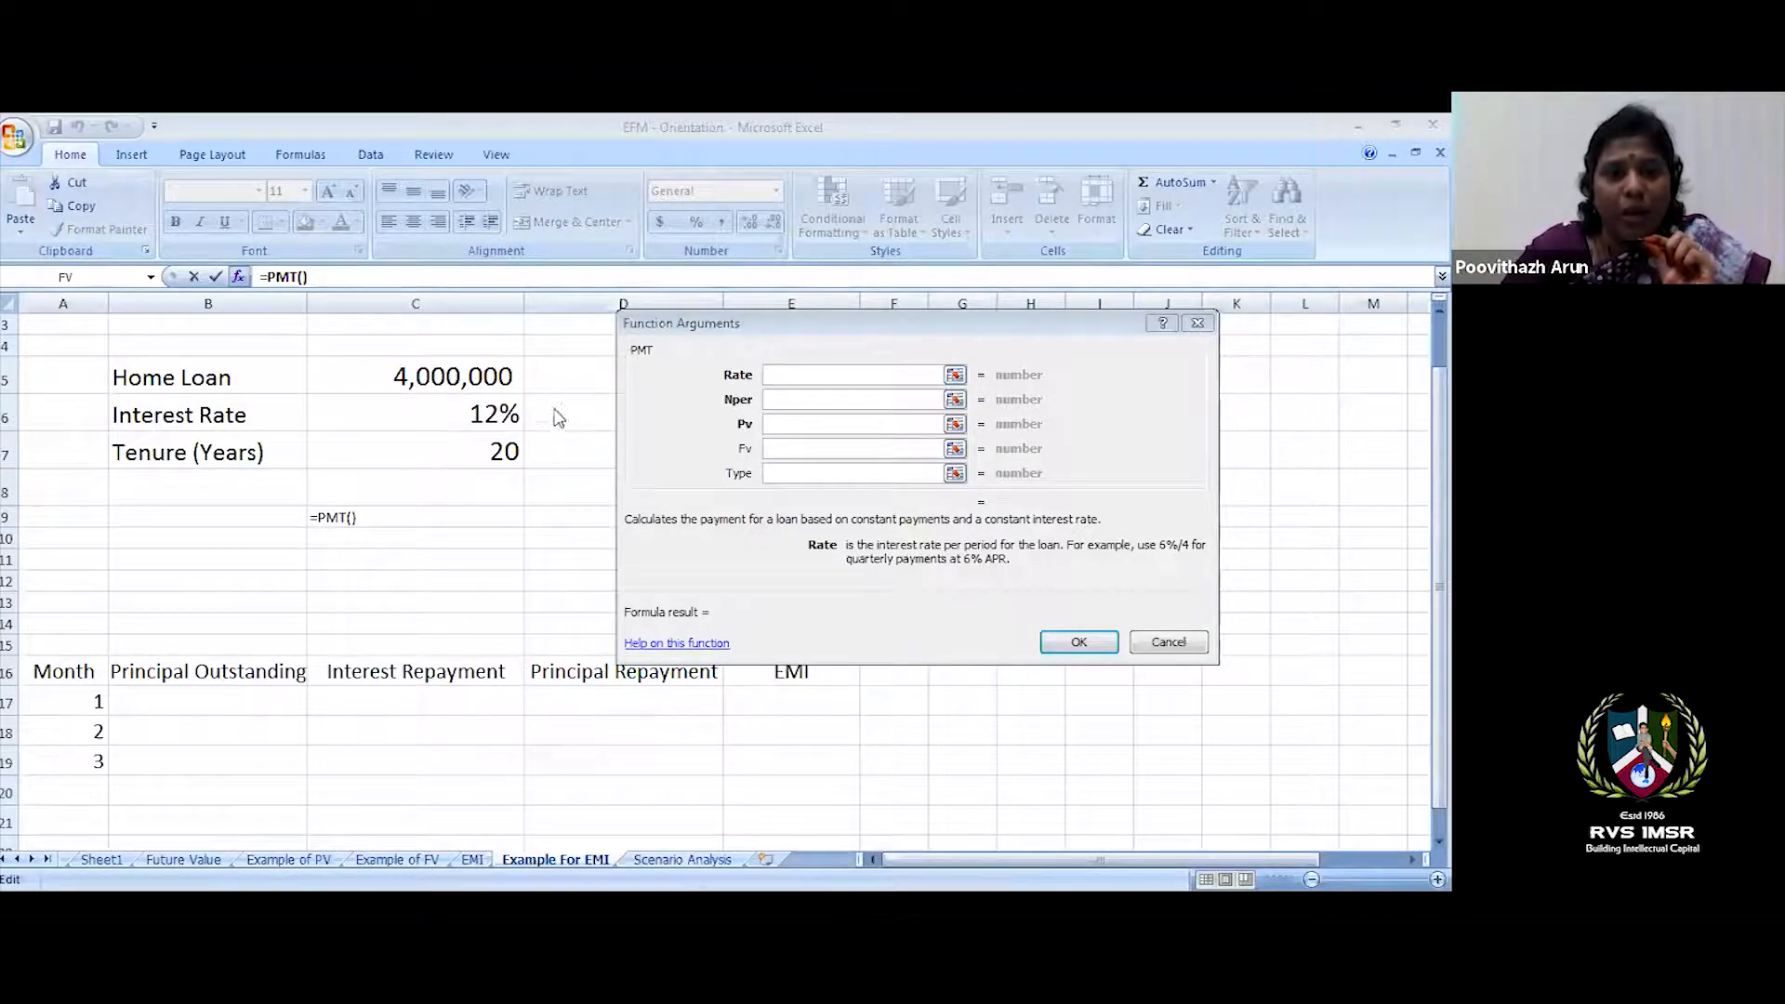
{"action": "left_click", "coordinate": [793, 373]}
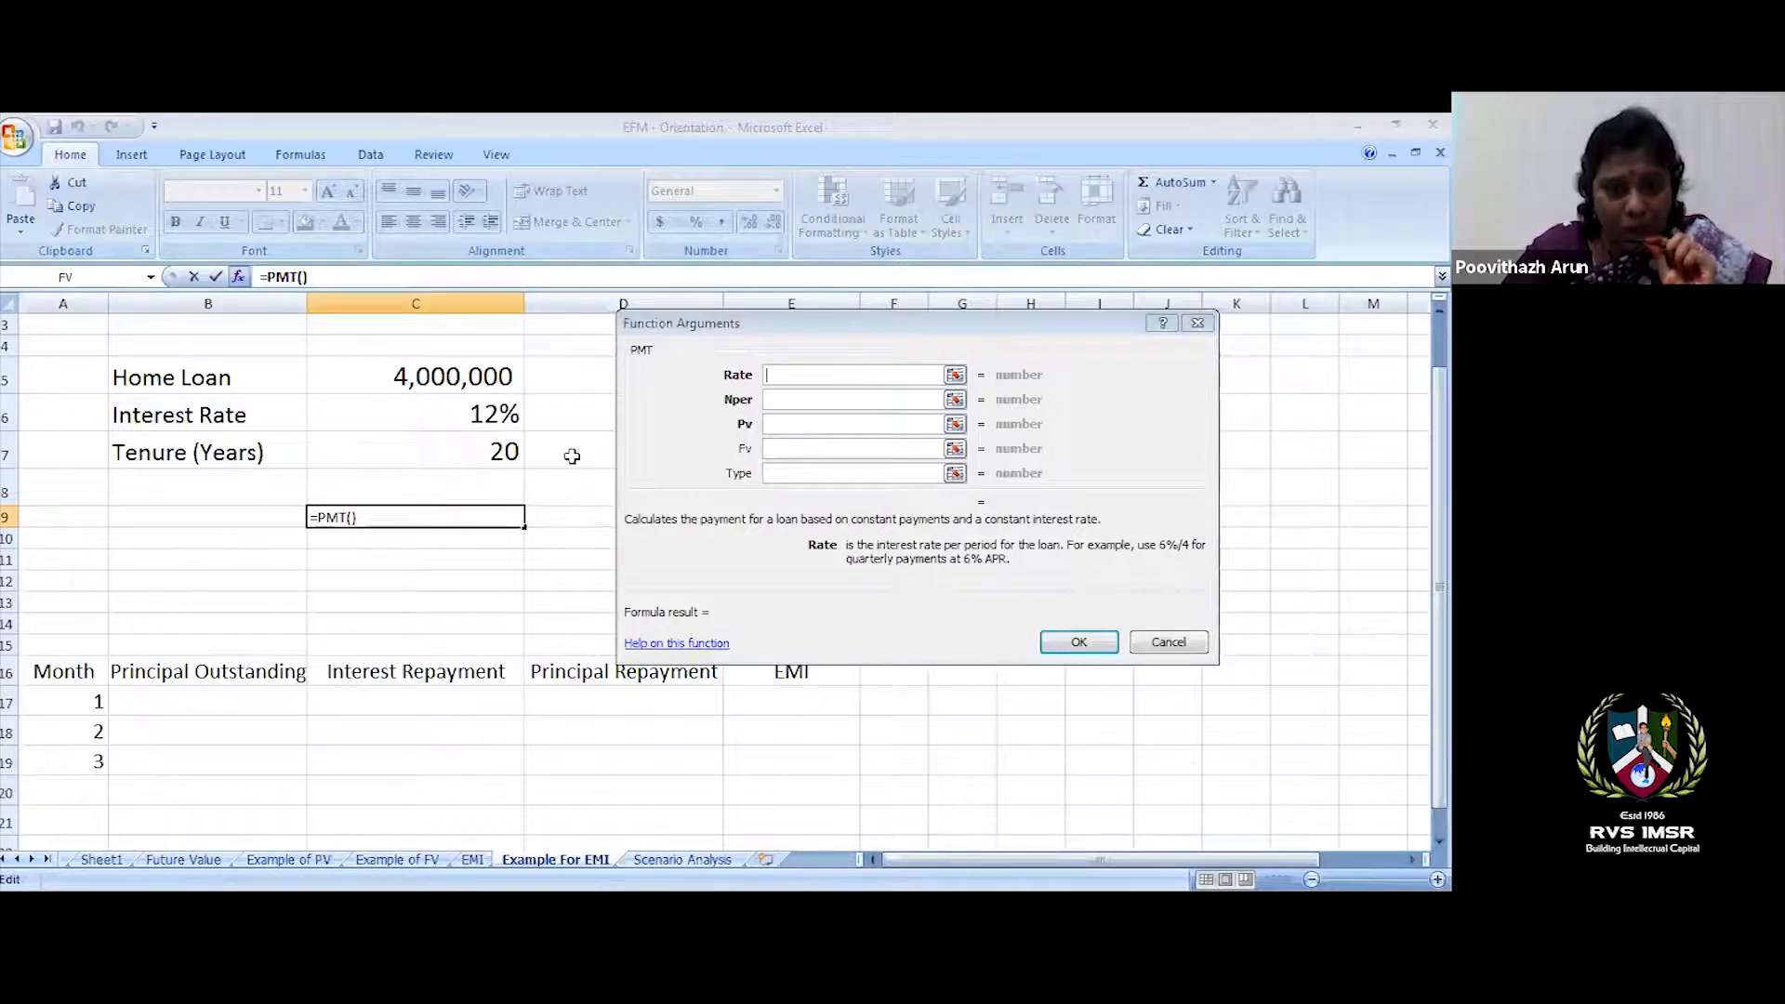
{"action": "left_click", "coordinate": [808, 423]}
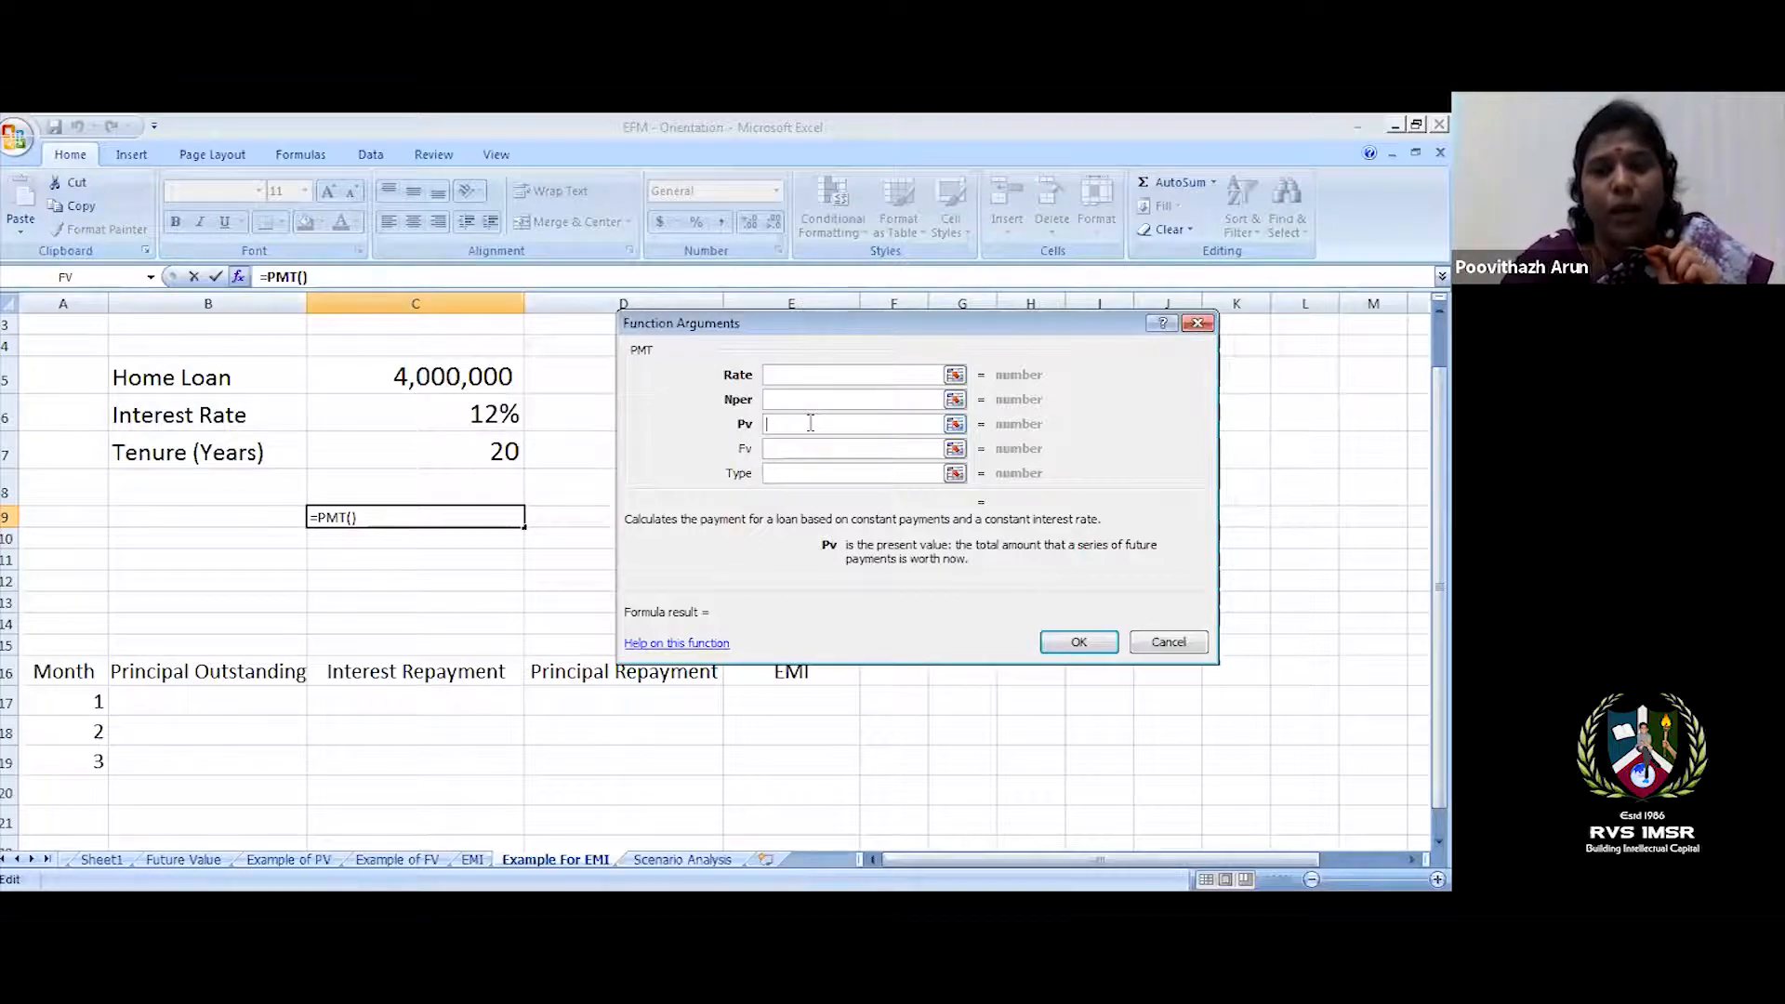
{"action": "type", "text": "-C5"}
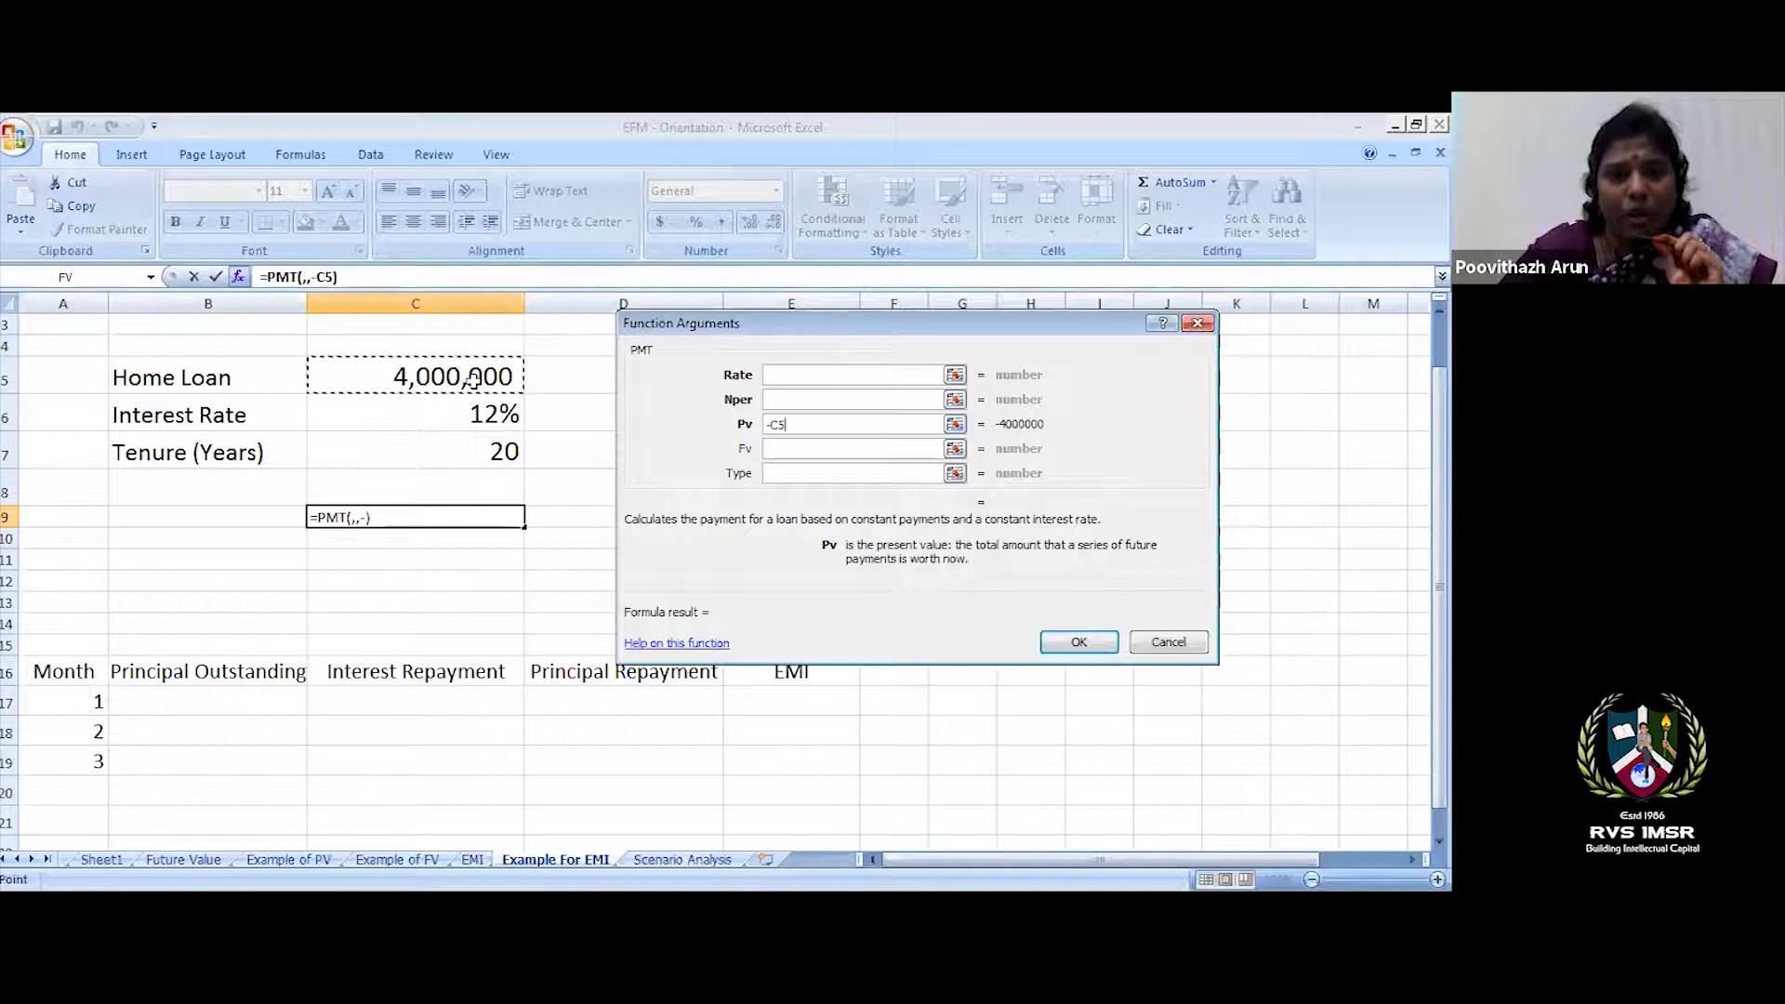
{"action": "left_click", "coordinate": [797, 376]}
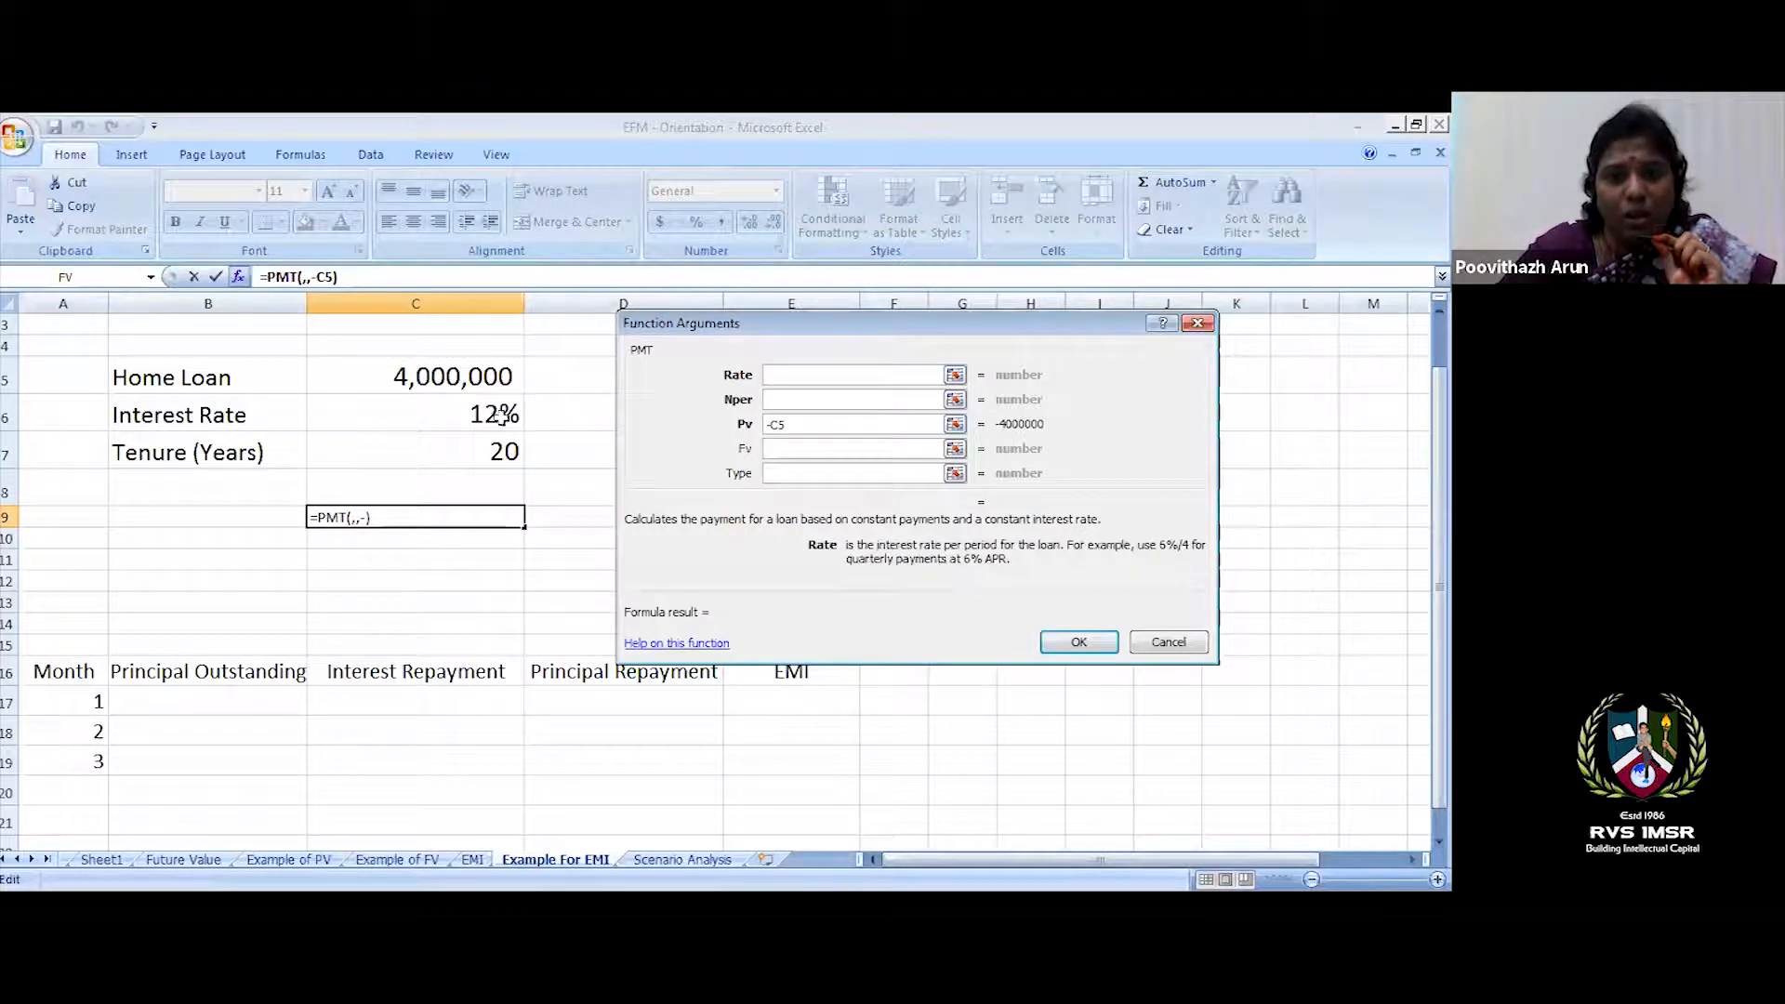
{"action": "left_click", "coordinate": [583, 409]}
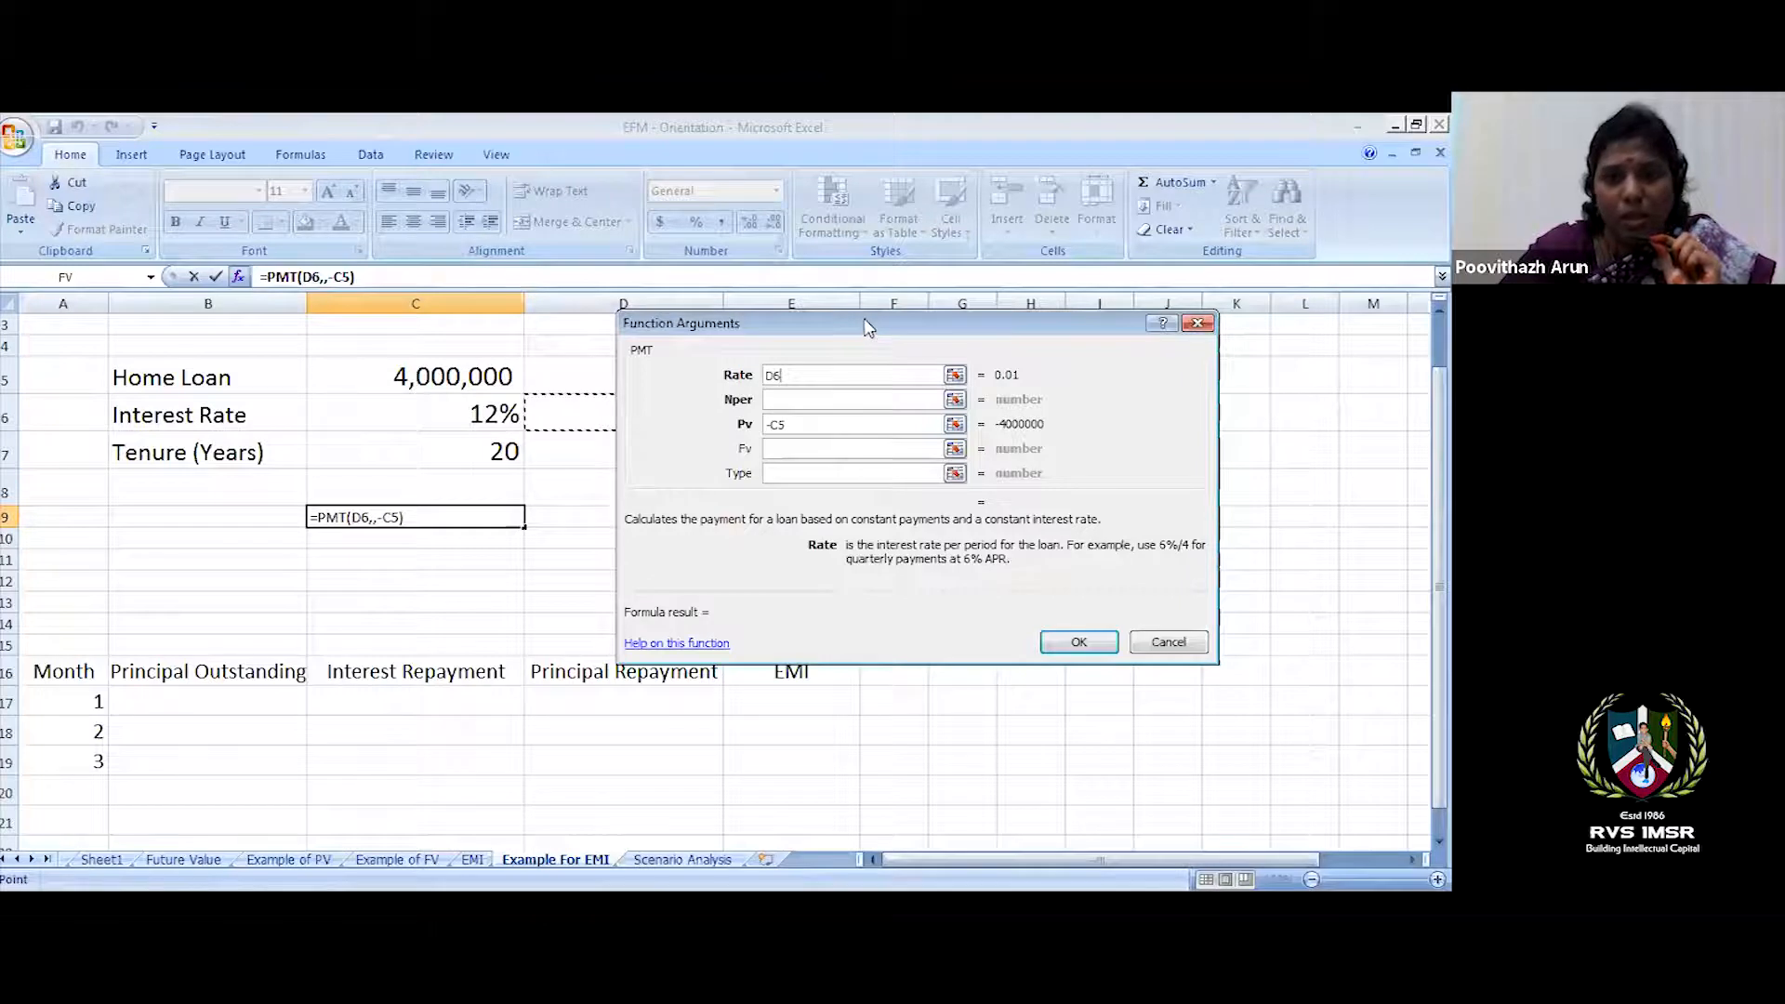
{"action": "left_click_drag", "start_coordinate": [865, 326], "coordinate": [1019, 315]}
{"action": "left_click", "coordinate": [948, 390]}
{"action": "left_click", "coordinate": [623, 462]}
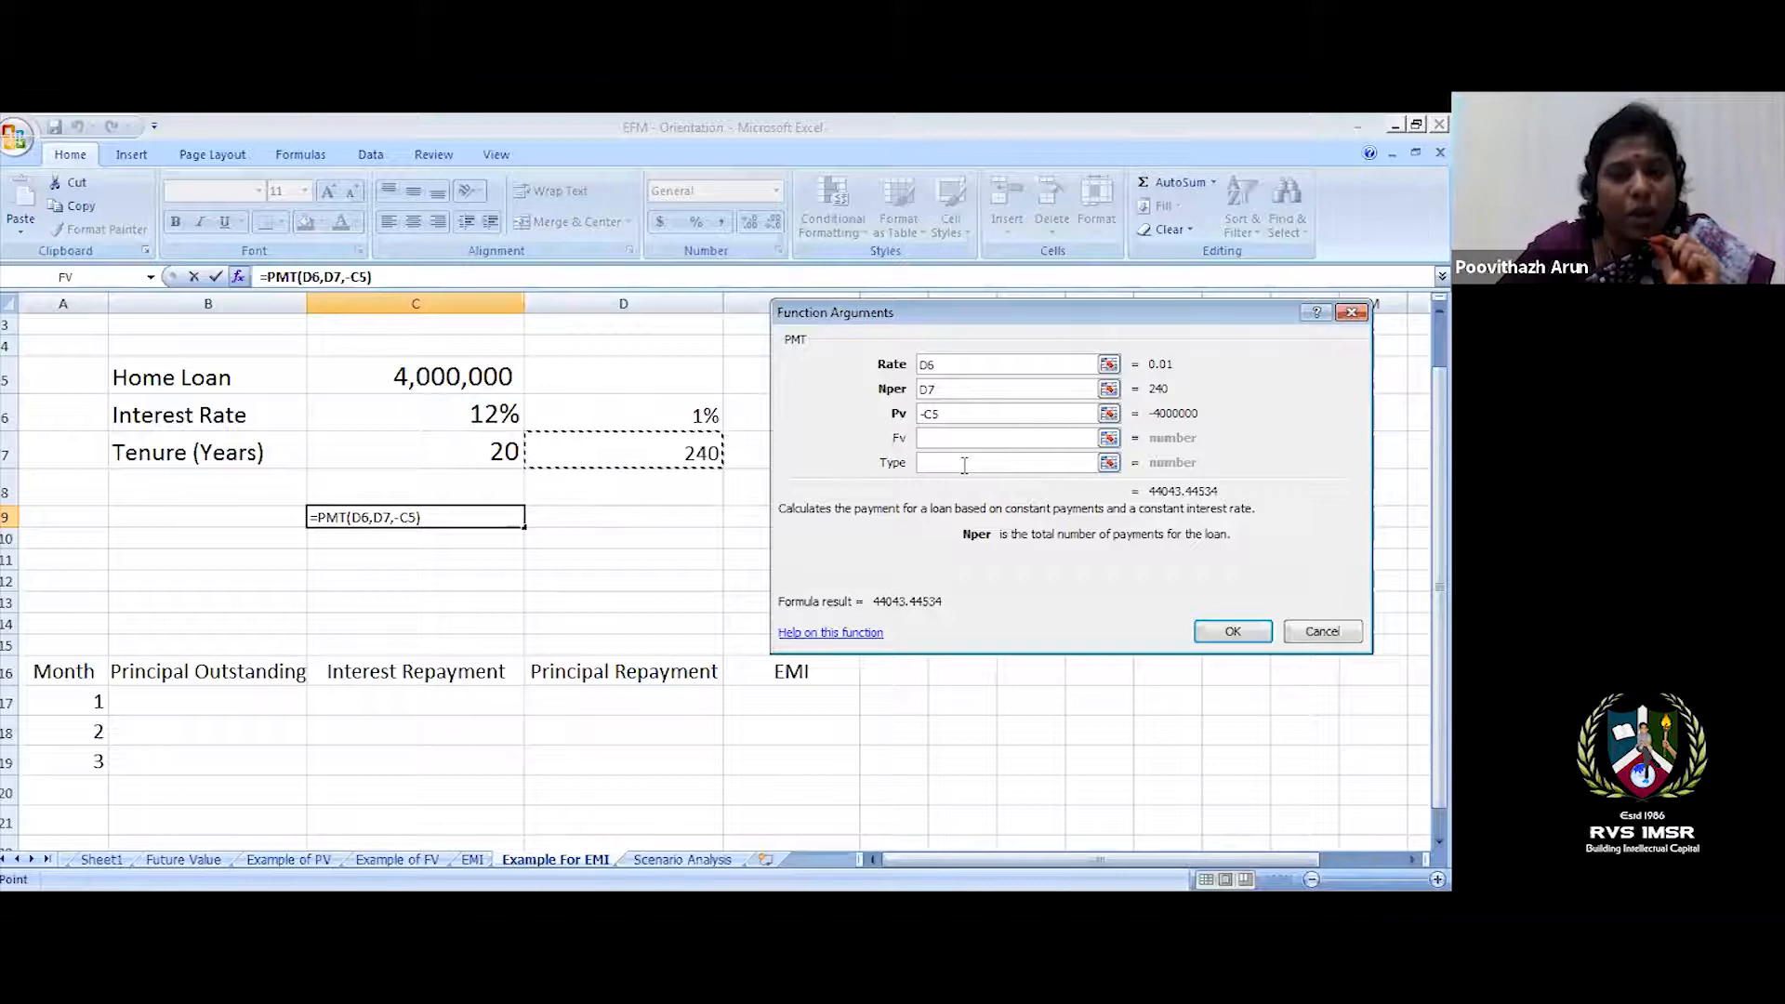
{"action": "left_click", "coordinate": [1238, 633]}
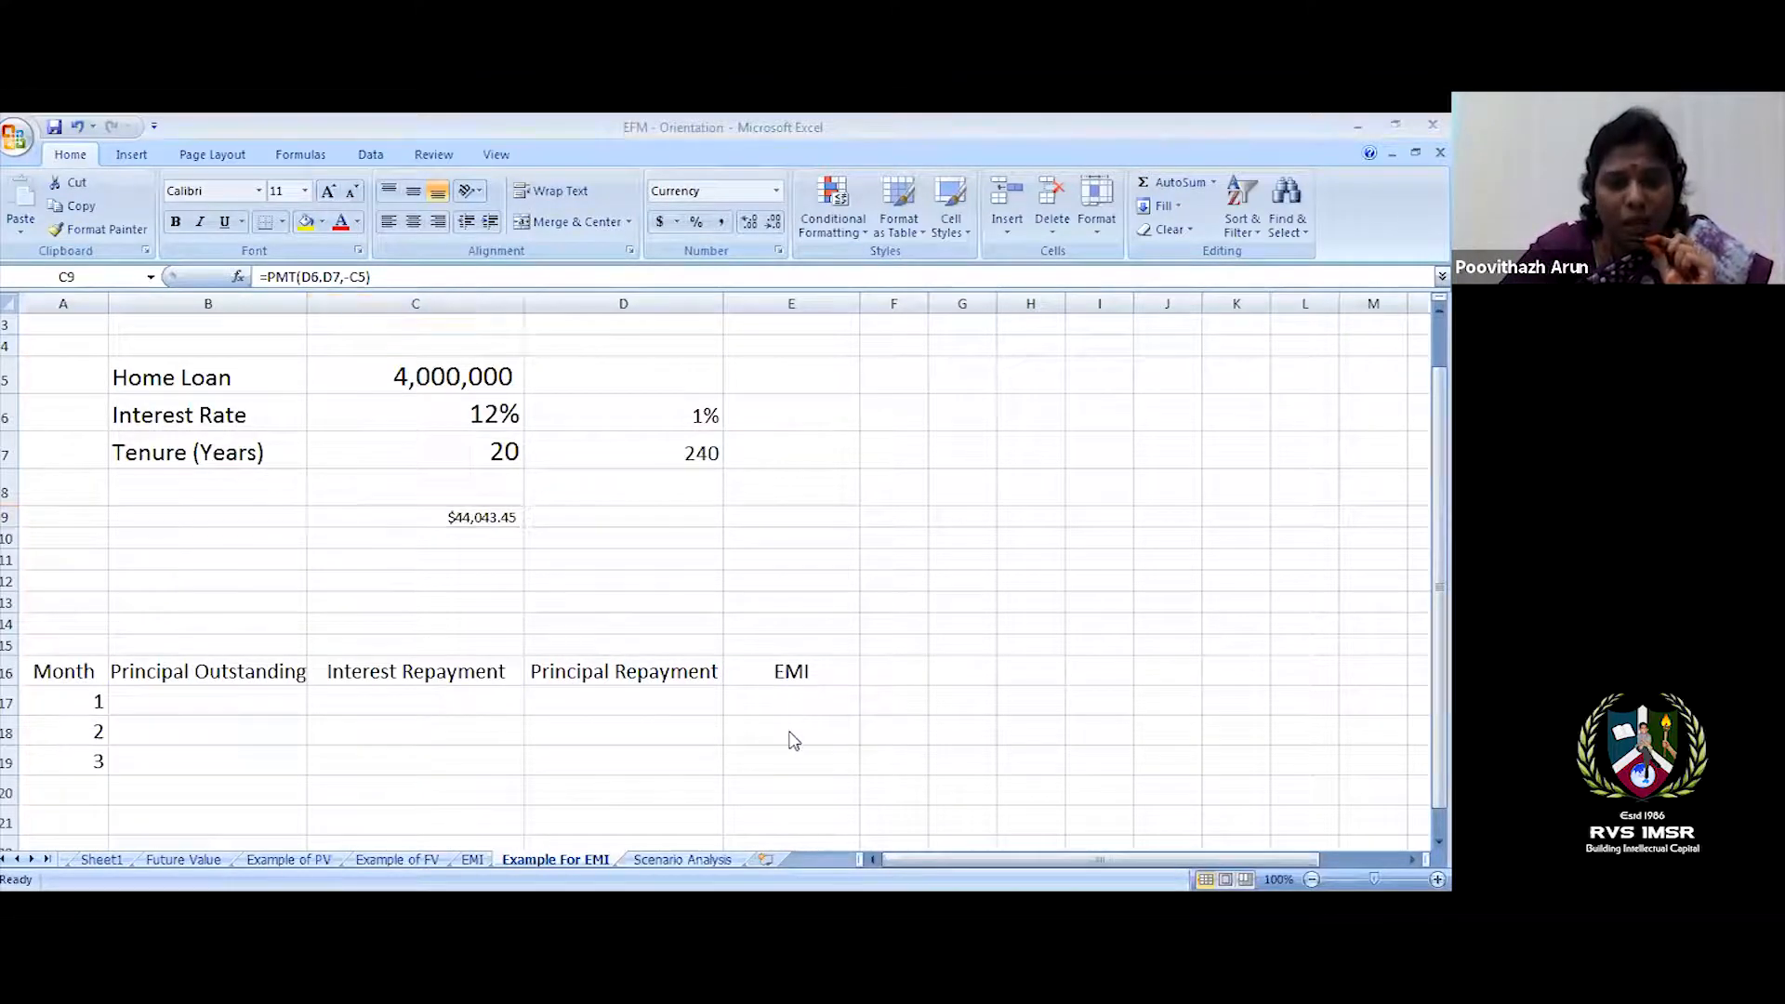
- Calculate the first month's EMI in E17 with the formula =PMT(D6,D7,-C5)
{"action": "left_click", "coordinate": [801, 707]}
{"action": "type", "text": "=PMT("}
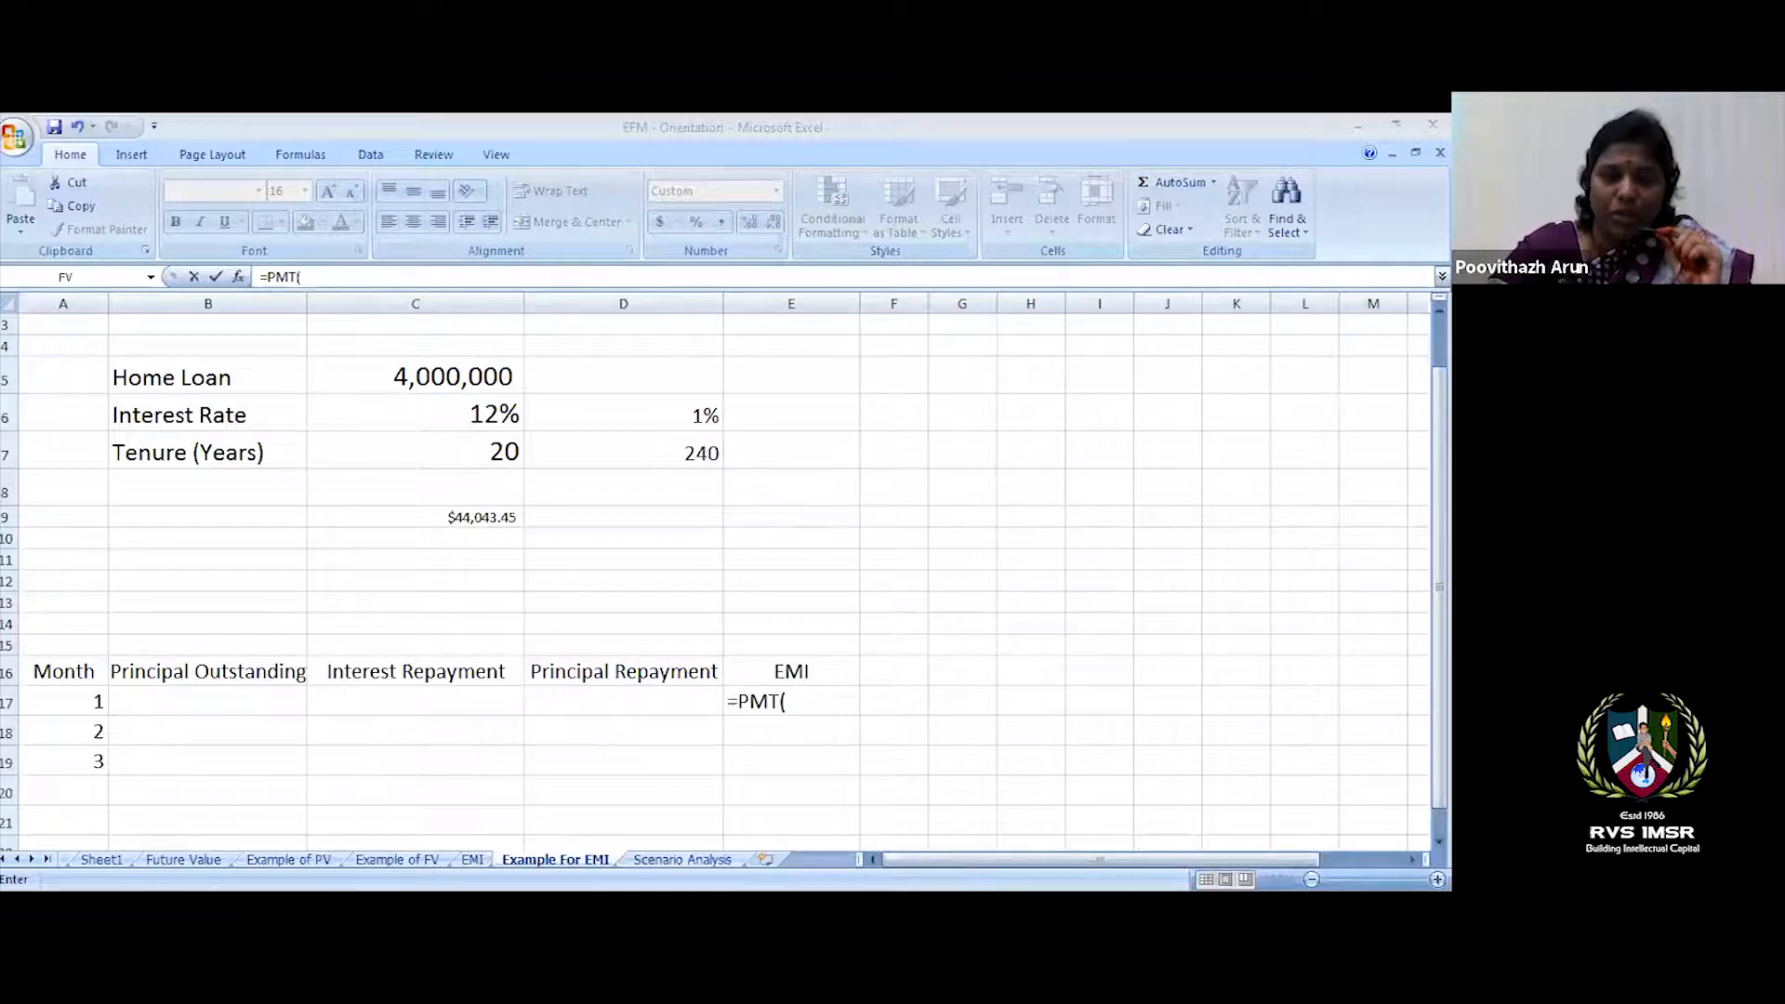
{"action": "left_click", "coordinate": [238, 277]}
{"action": "left_click", "coordinate": [669, 418]}
{"action": "key", "text": "Tab"}
{"action": "left_click", "coordinate": [688, 455]}
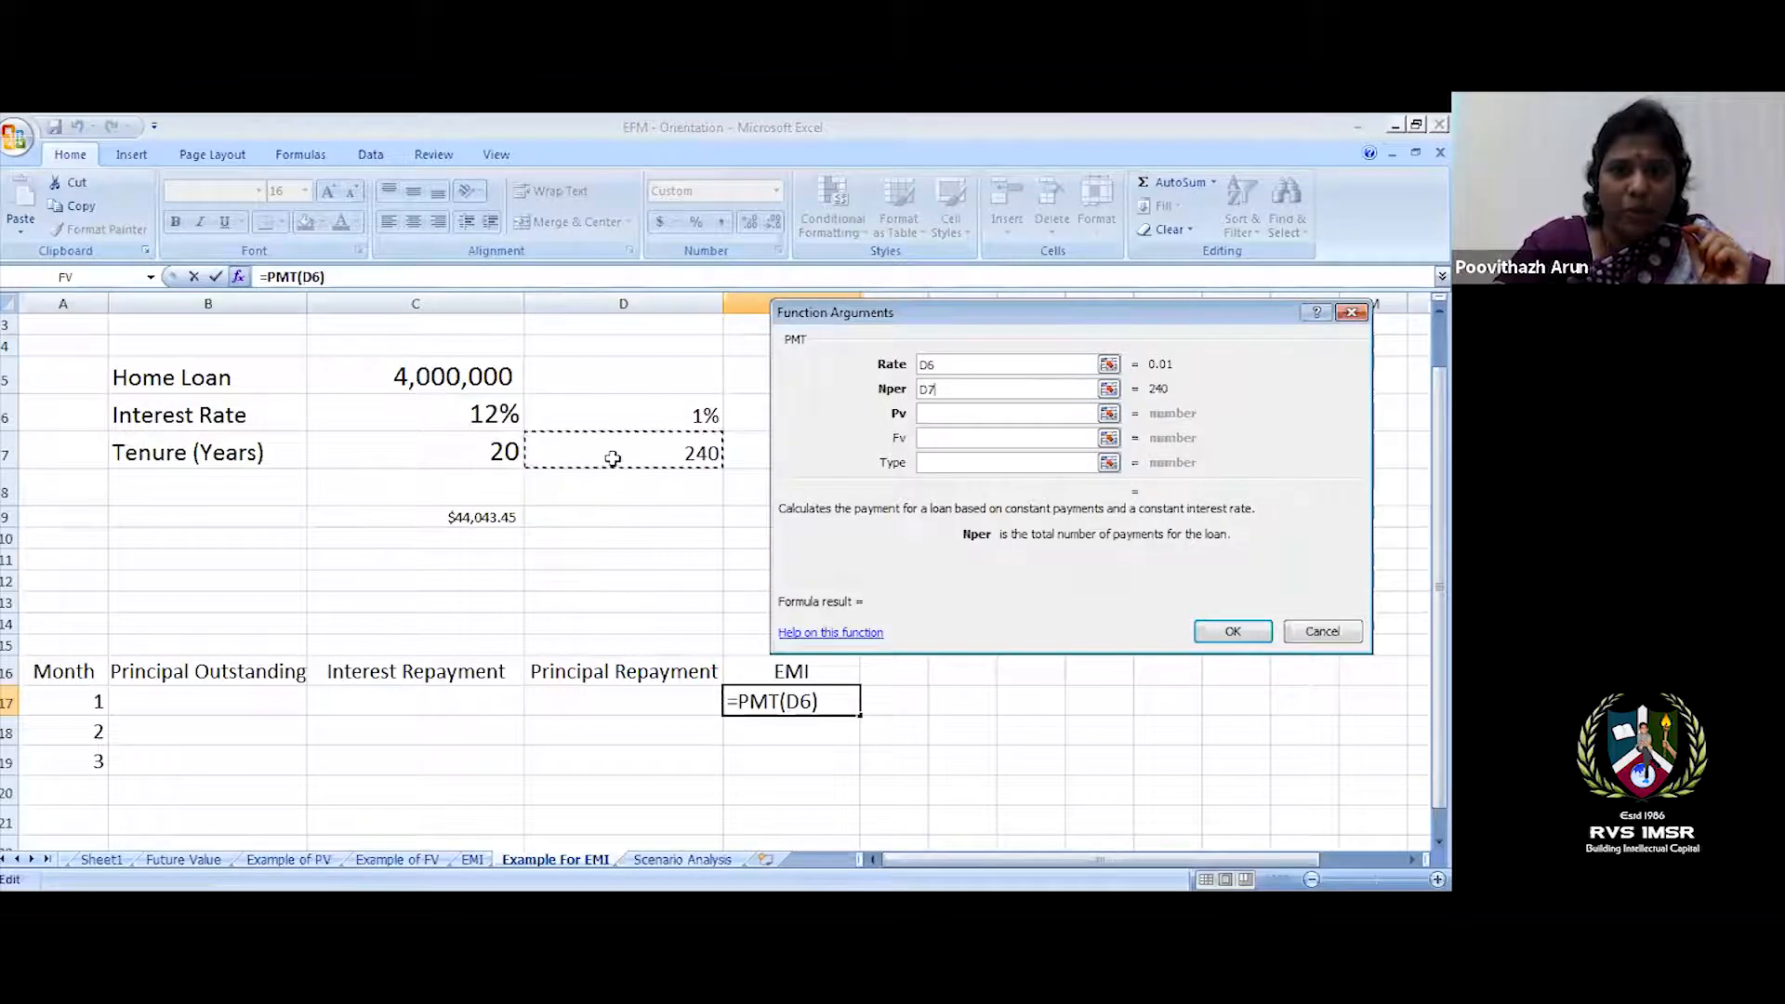
{"action": "left_click", "coordinate": [936, 416]}
{"action": "type", "text": "-"}
{"action": "left_click", "coordinate": [476, 381]}
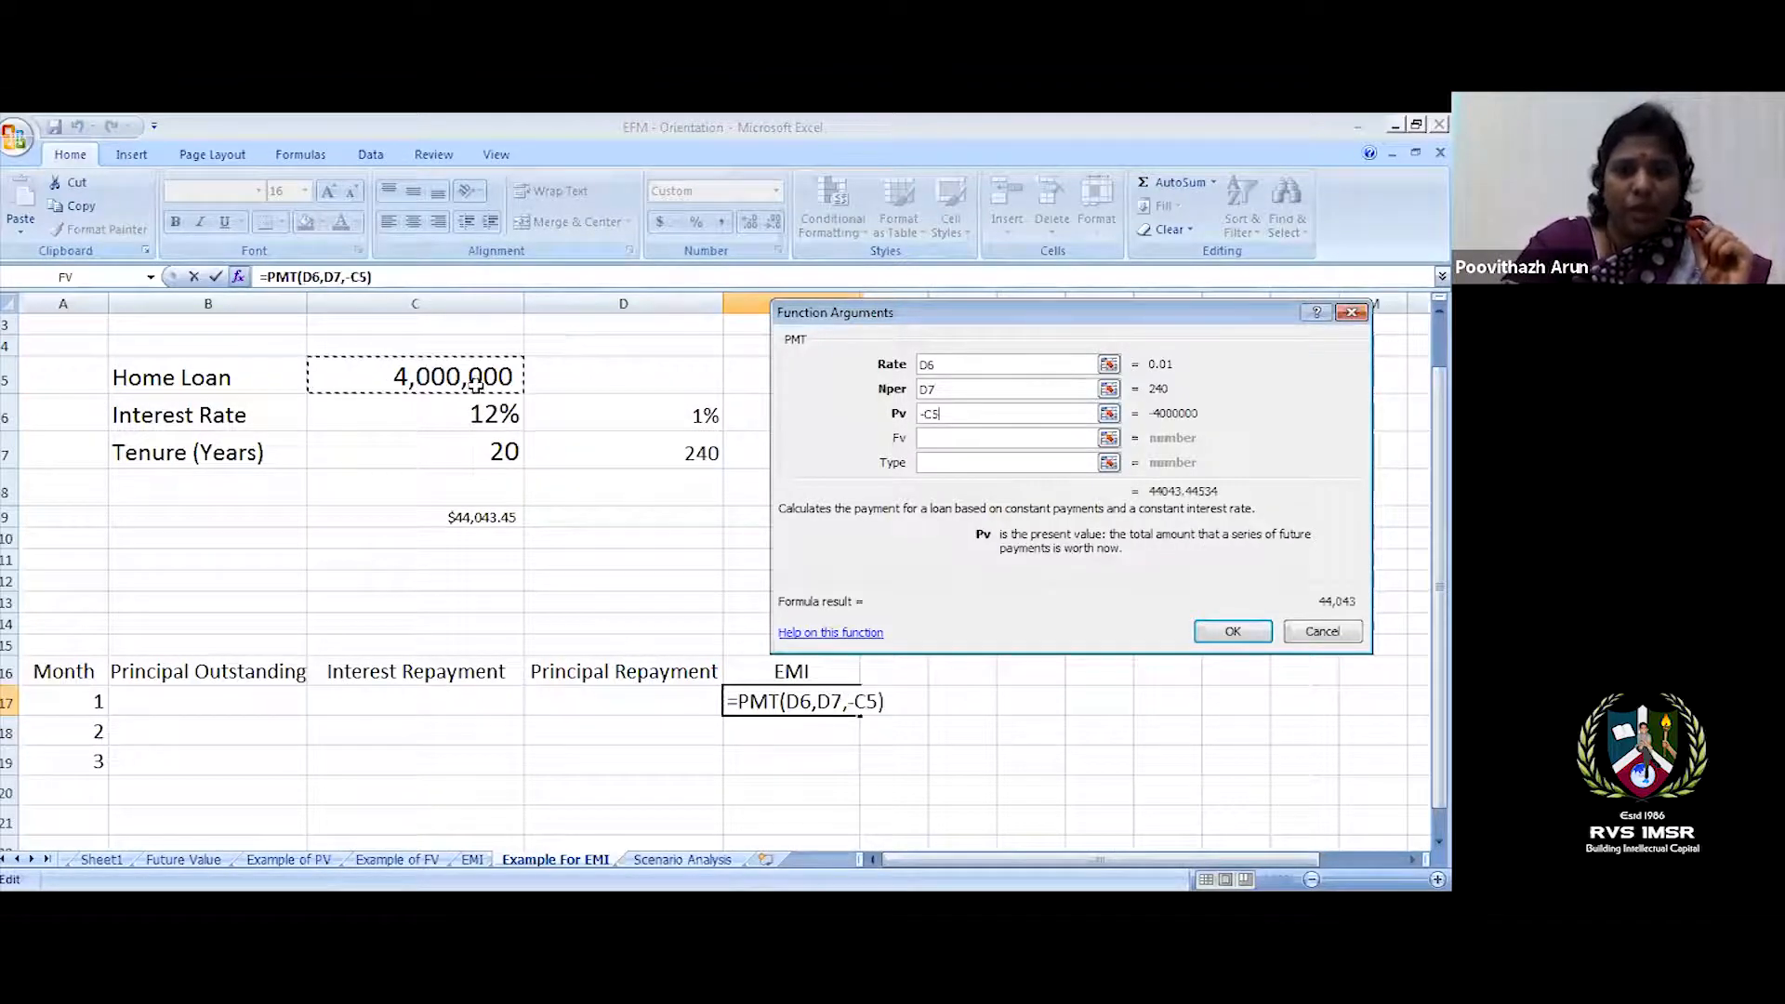
{"action": "left_click", "coordinate": [1234, 633]}
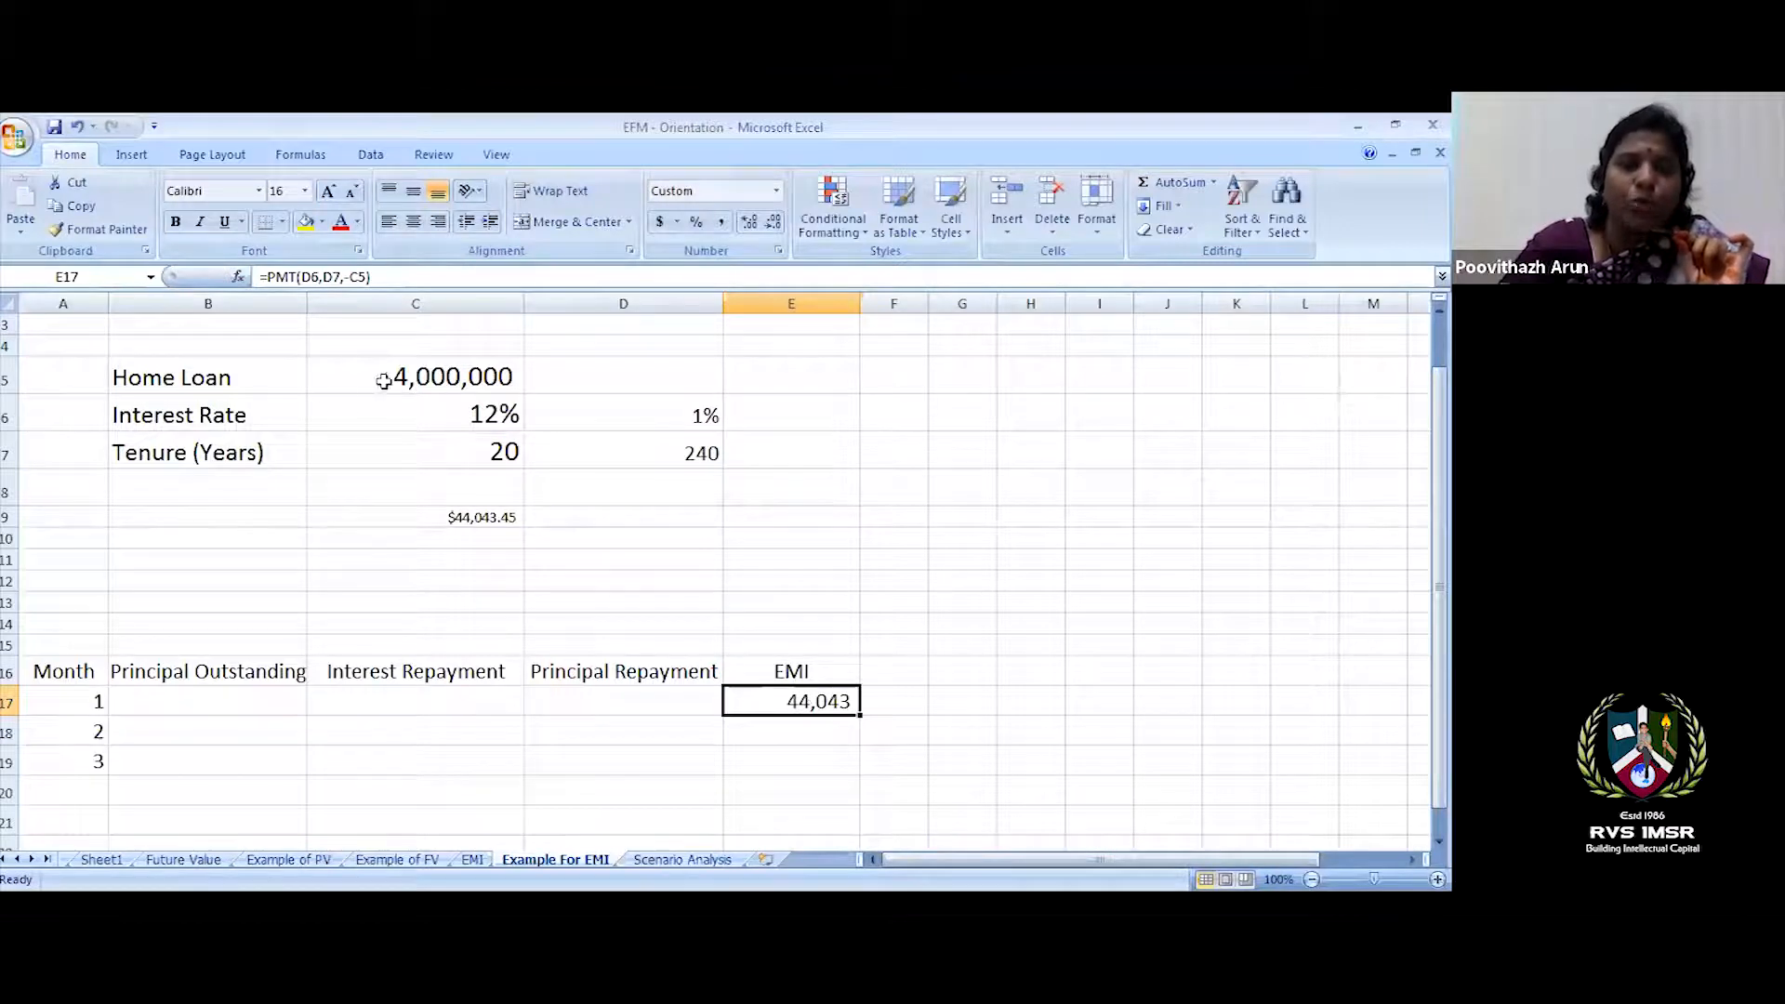
- Carry the EMI to the second and third months with =E17 in E18 and =E18 in E19
{"action": "left_click", "coordinate": [803, 735]}
{"action": "type", "text": "="}
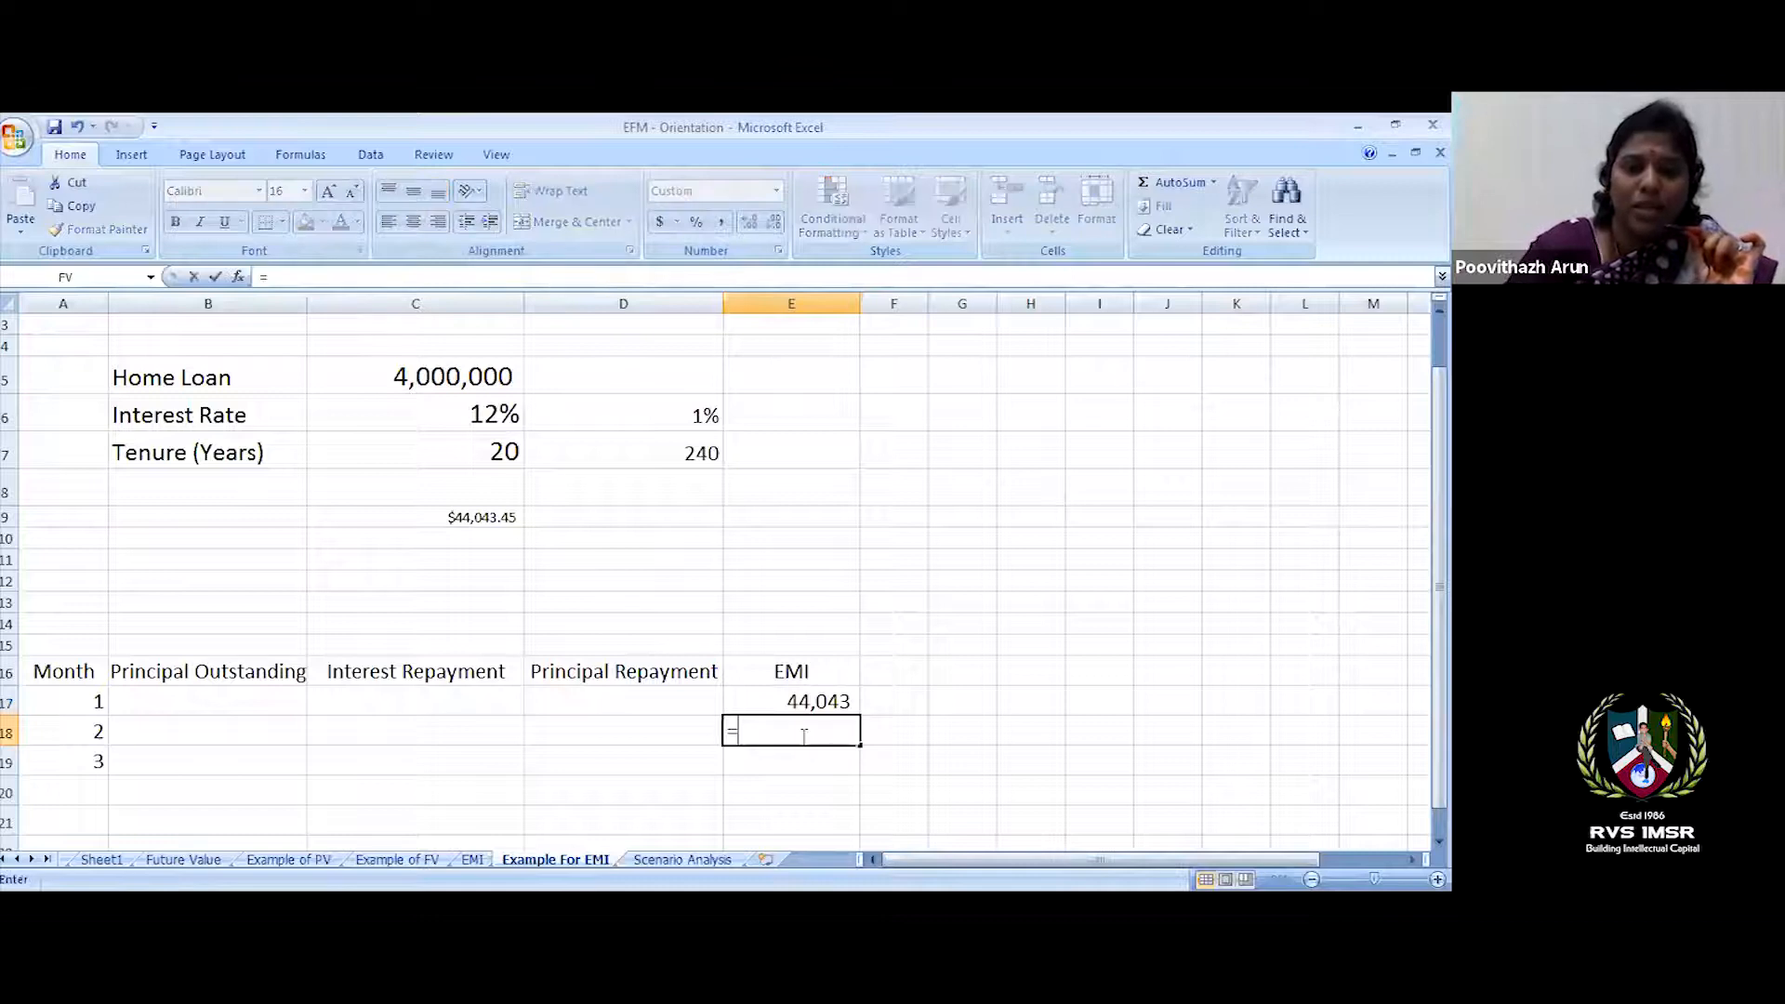
{"action": "left_click", "coordinate": [797, 702]}
{"action": "key", "text": "Return"}
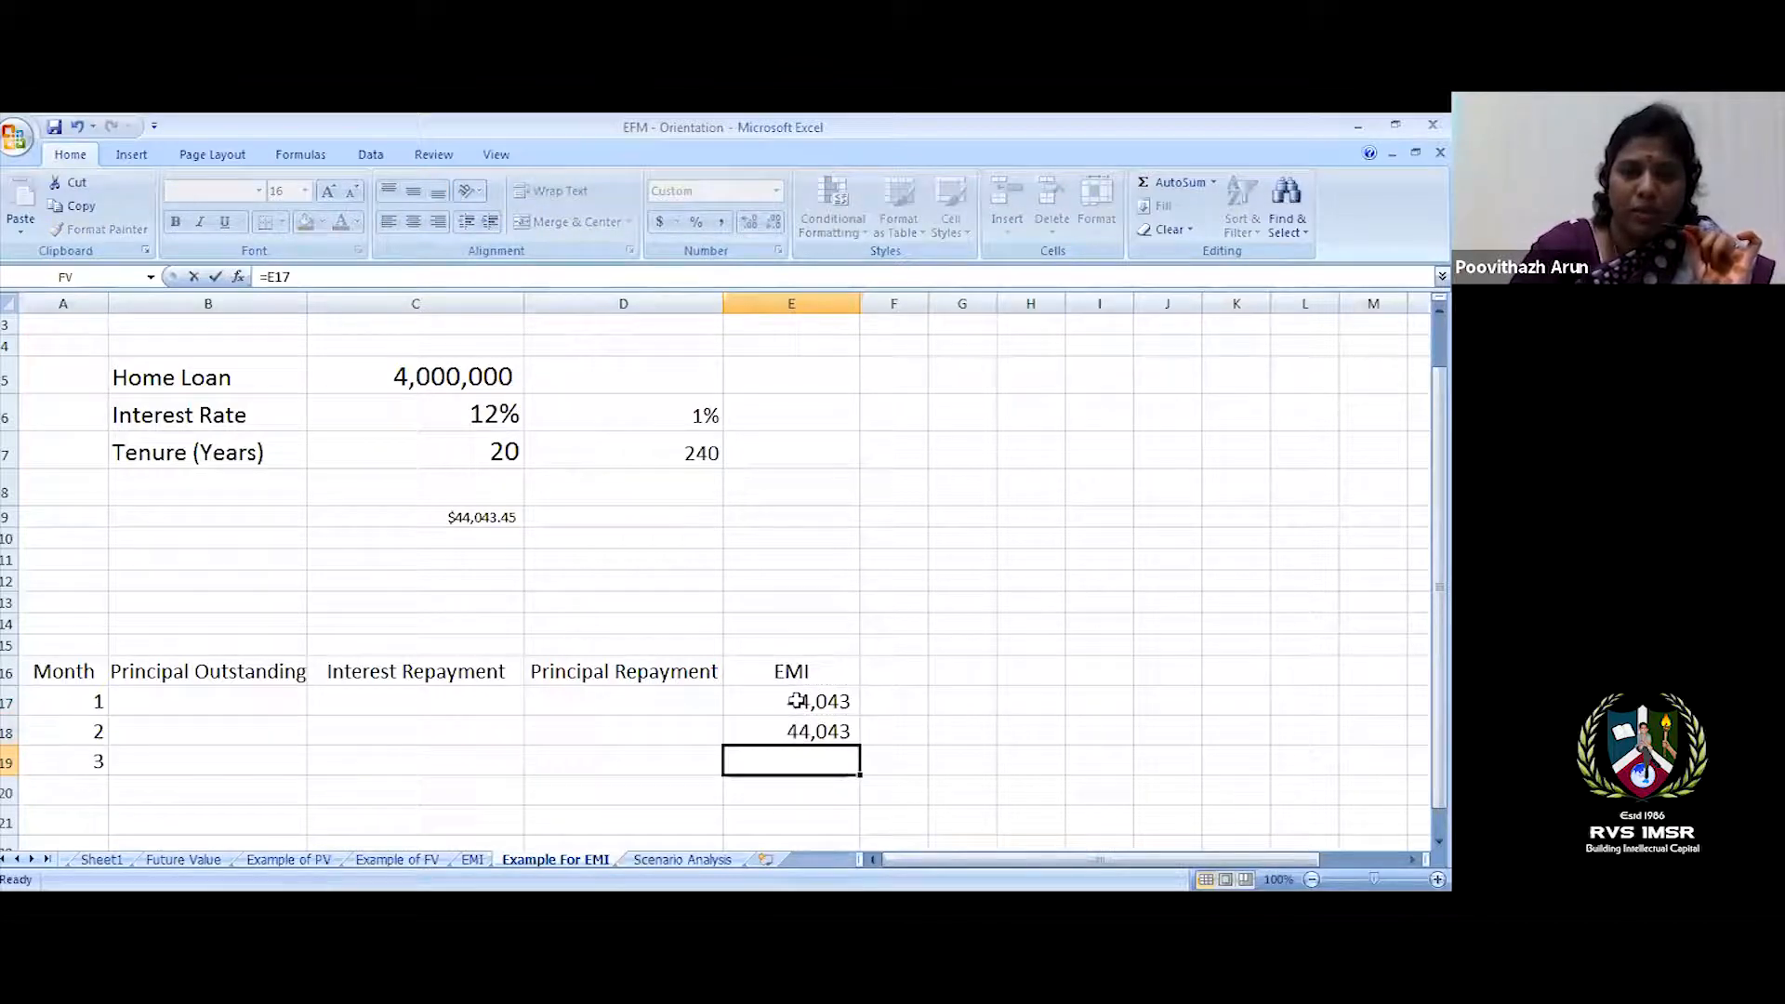
{"action": "type", "text": "="}
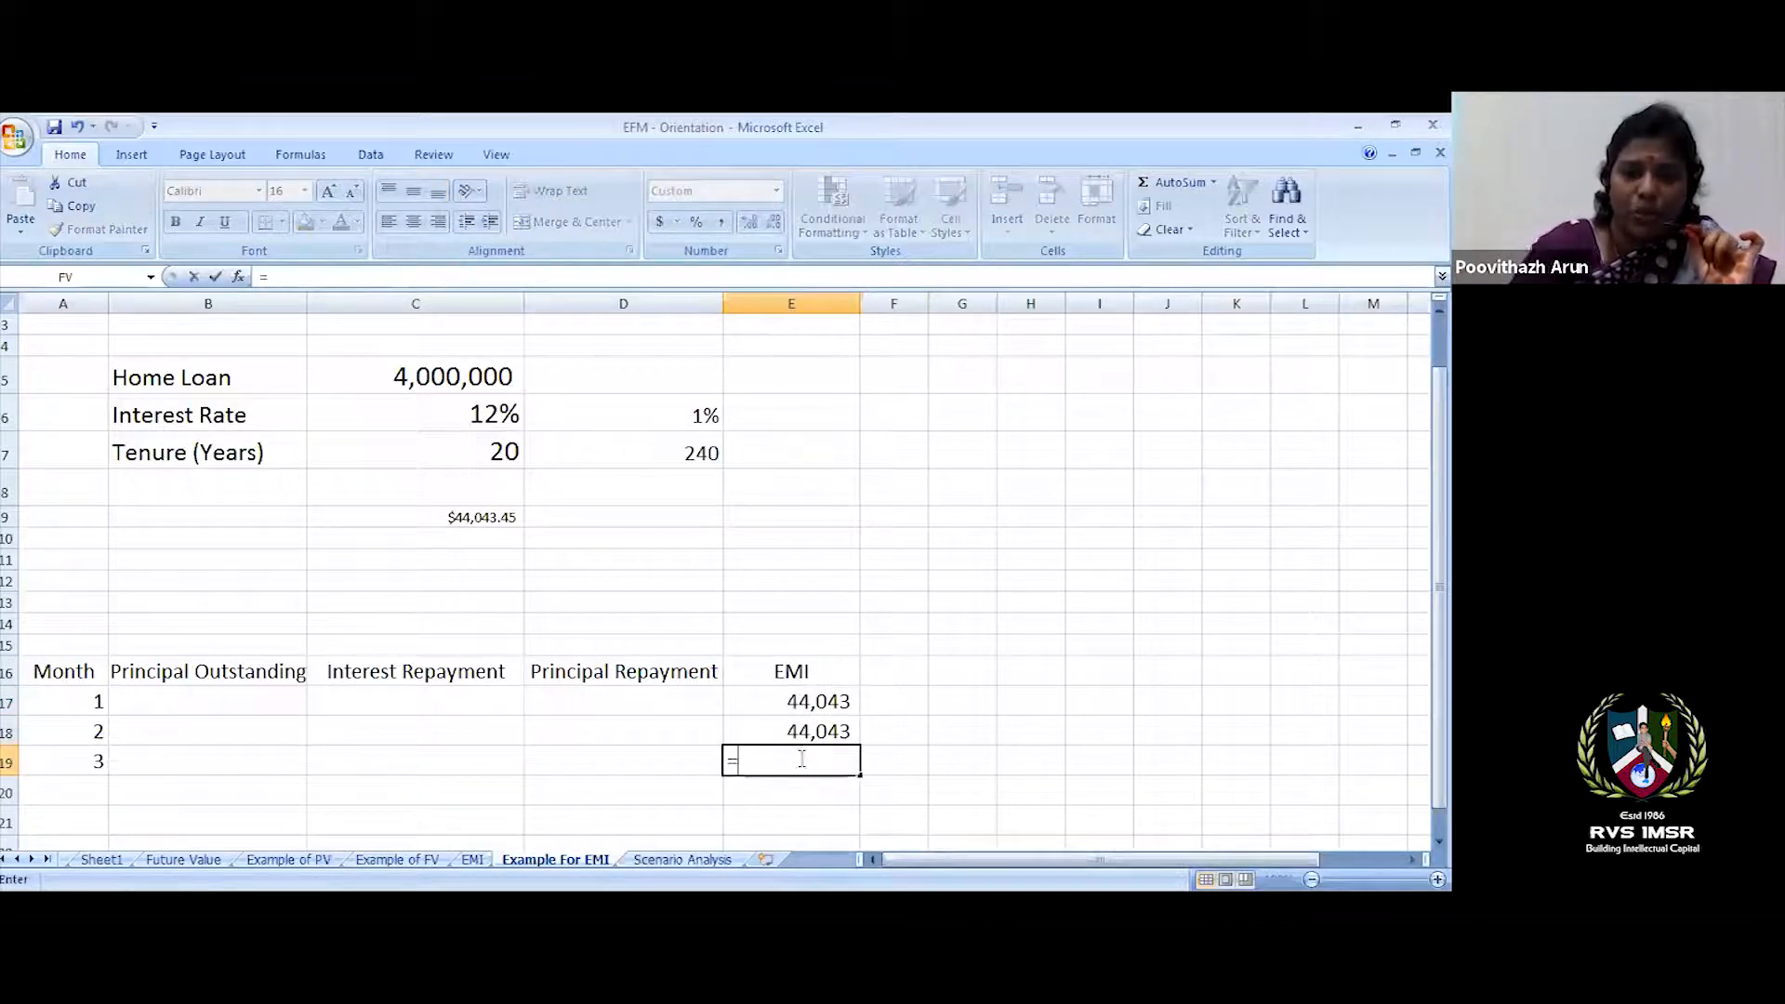
{"action": "left_click", "coordinate": [814, 730]}
{"action": "key", "text": "Return"}
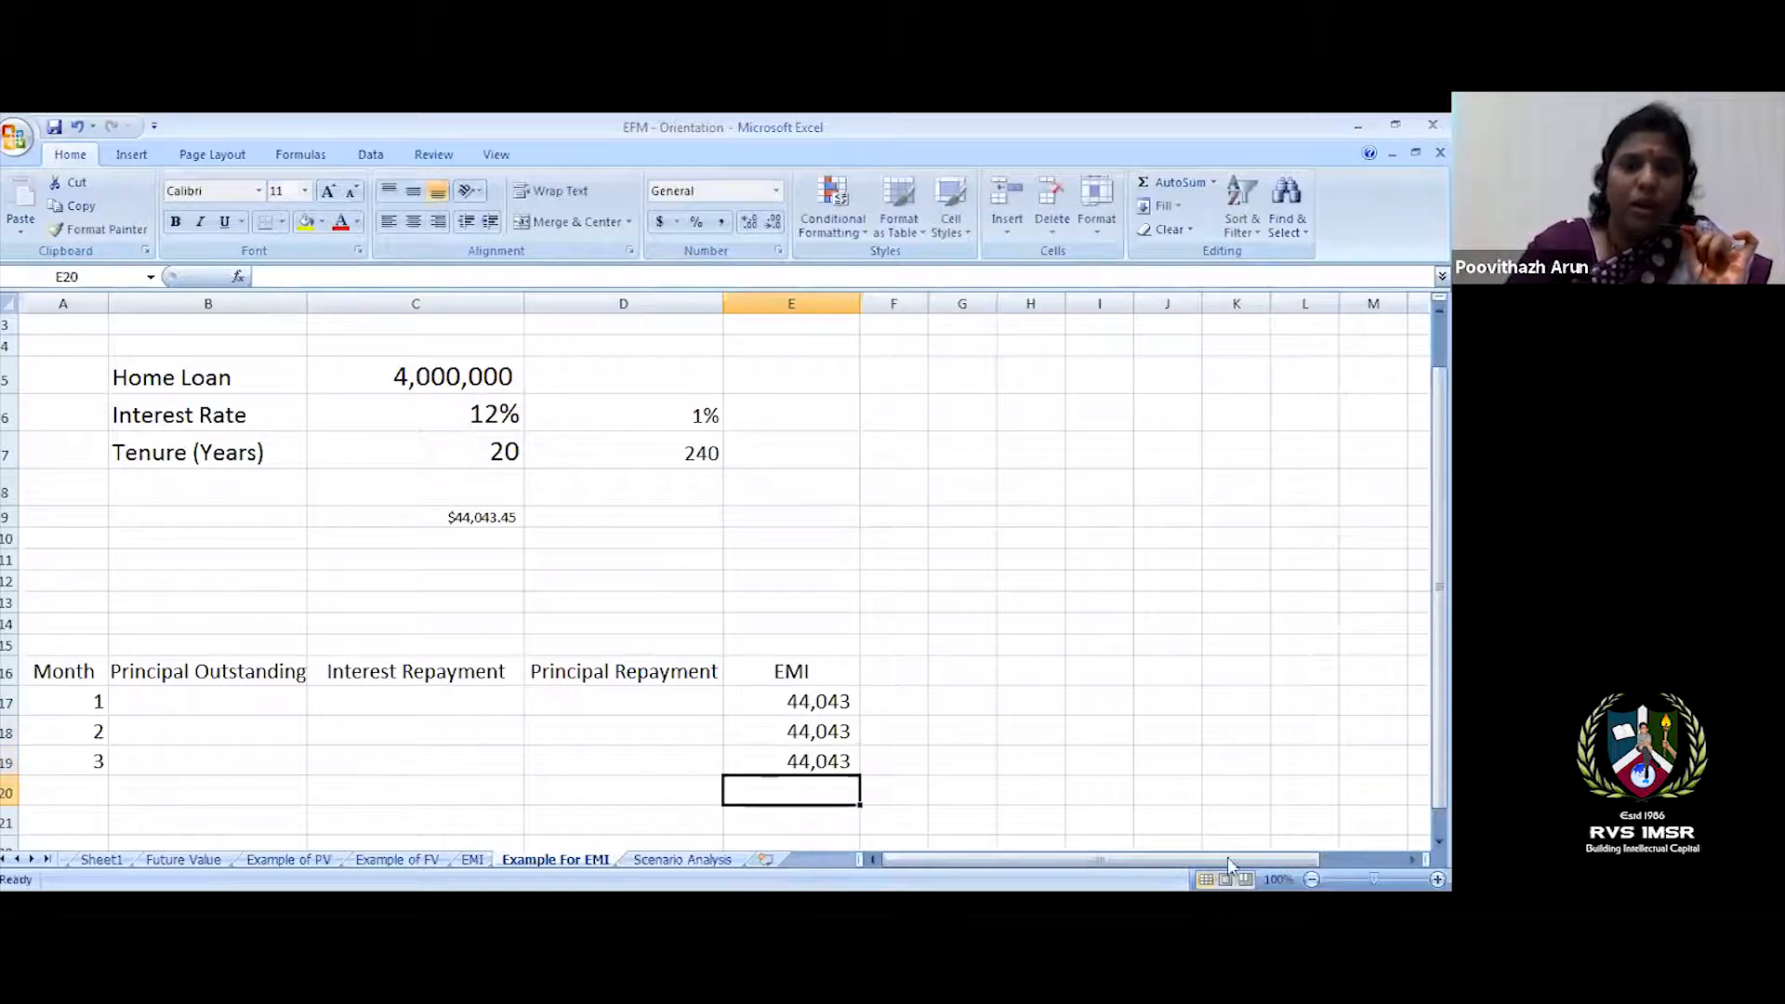
- Re-enter 1 as the first month number in A17
{"action": "left_click_drag", "start_coordinate": [82, 702], "coordinate": [74, 759]}
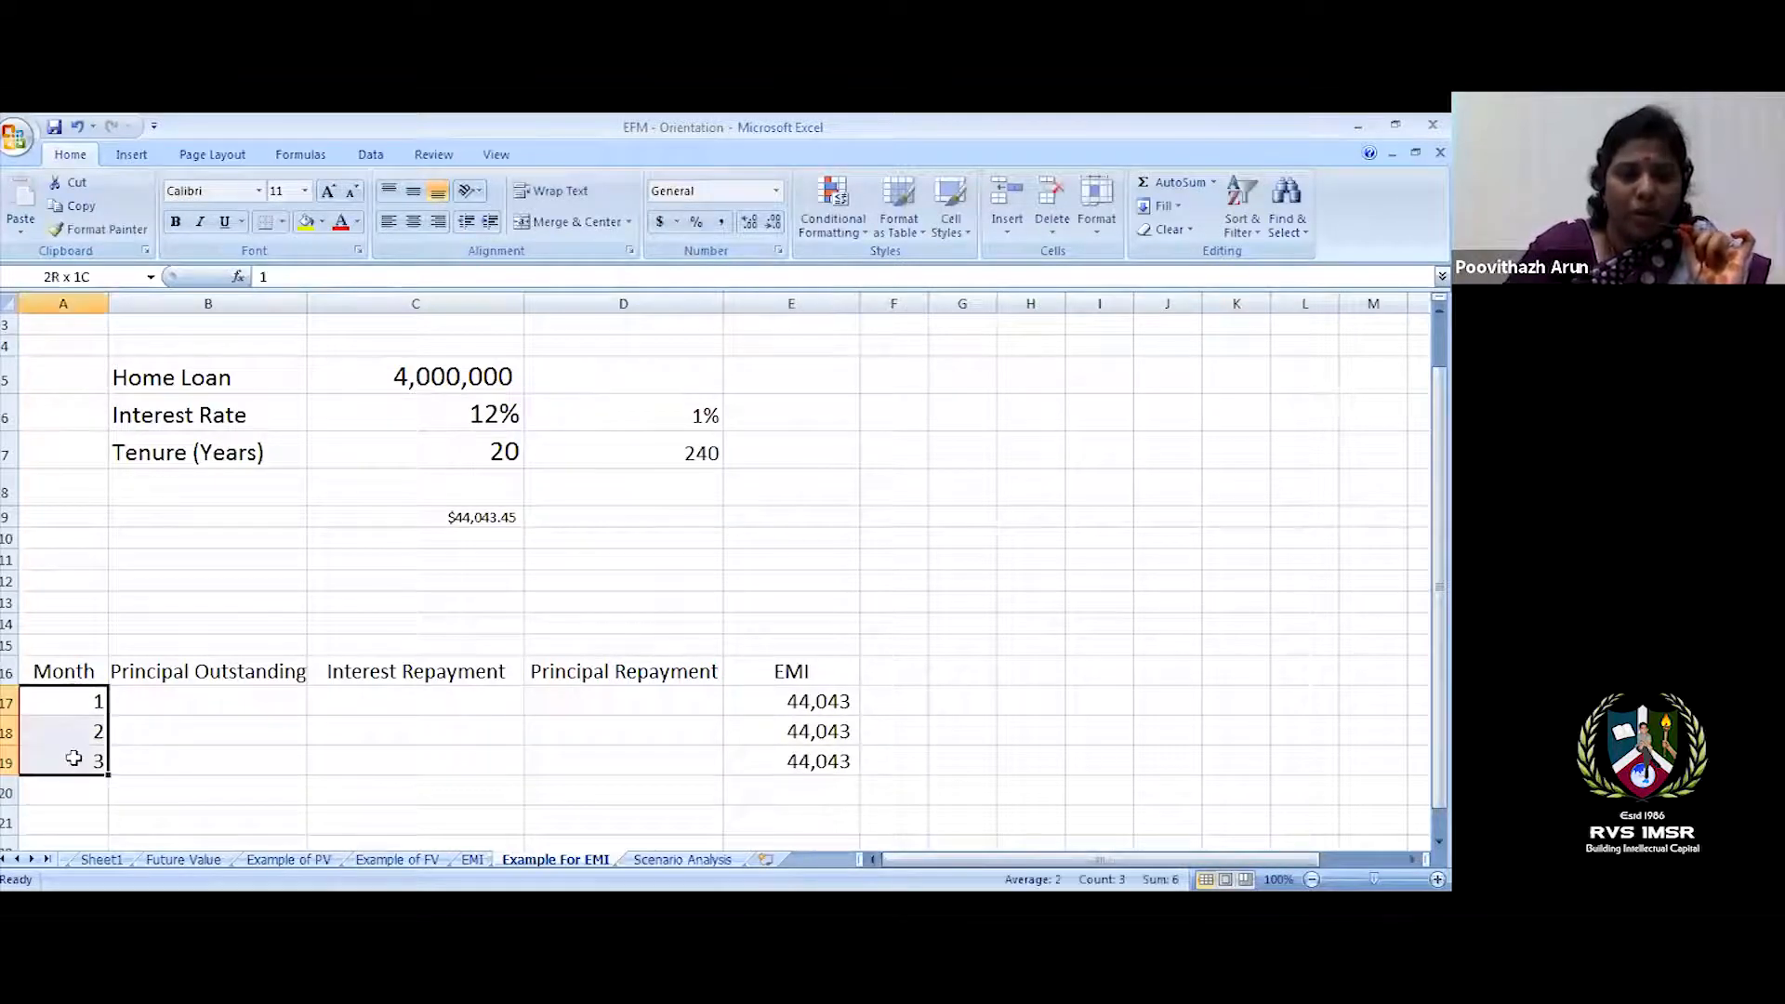
{"action": "key", "text": "F2"}
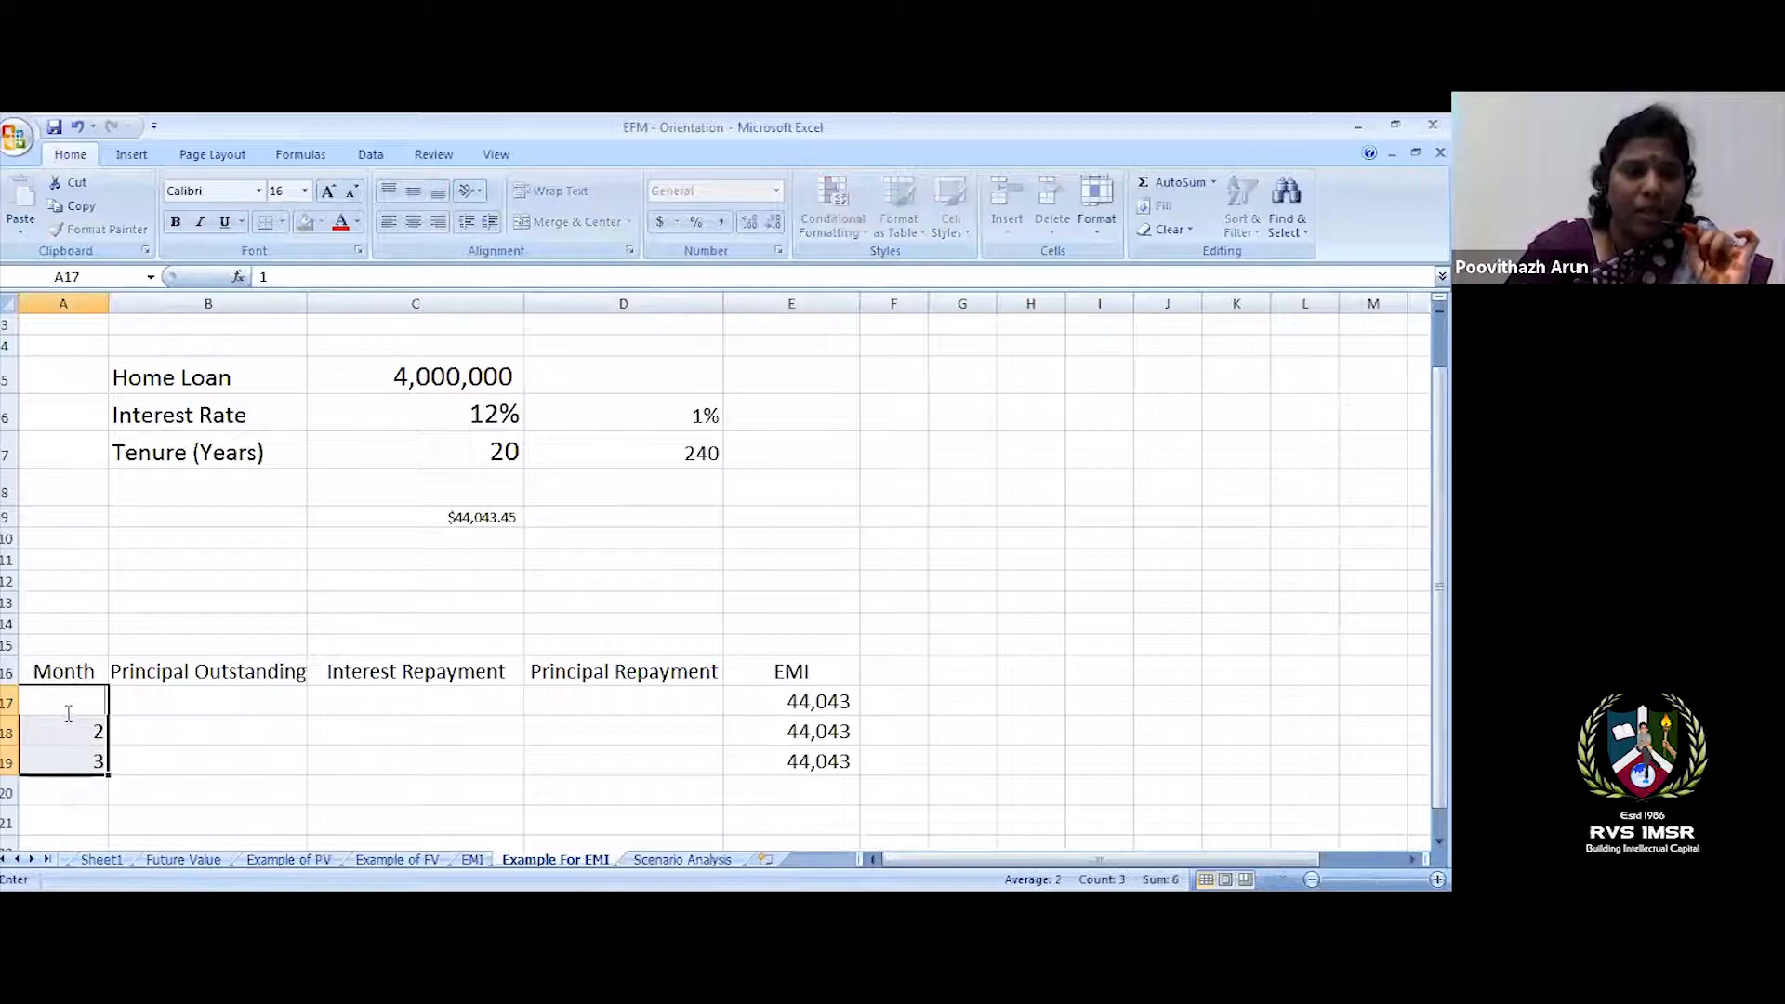
{"action": "left_click", "coordinate": [146, 750]}
{"action": "left_click", "coordinate": [62, 706]}
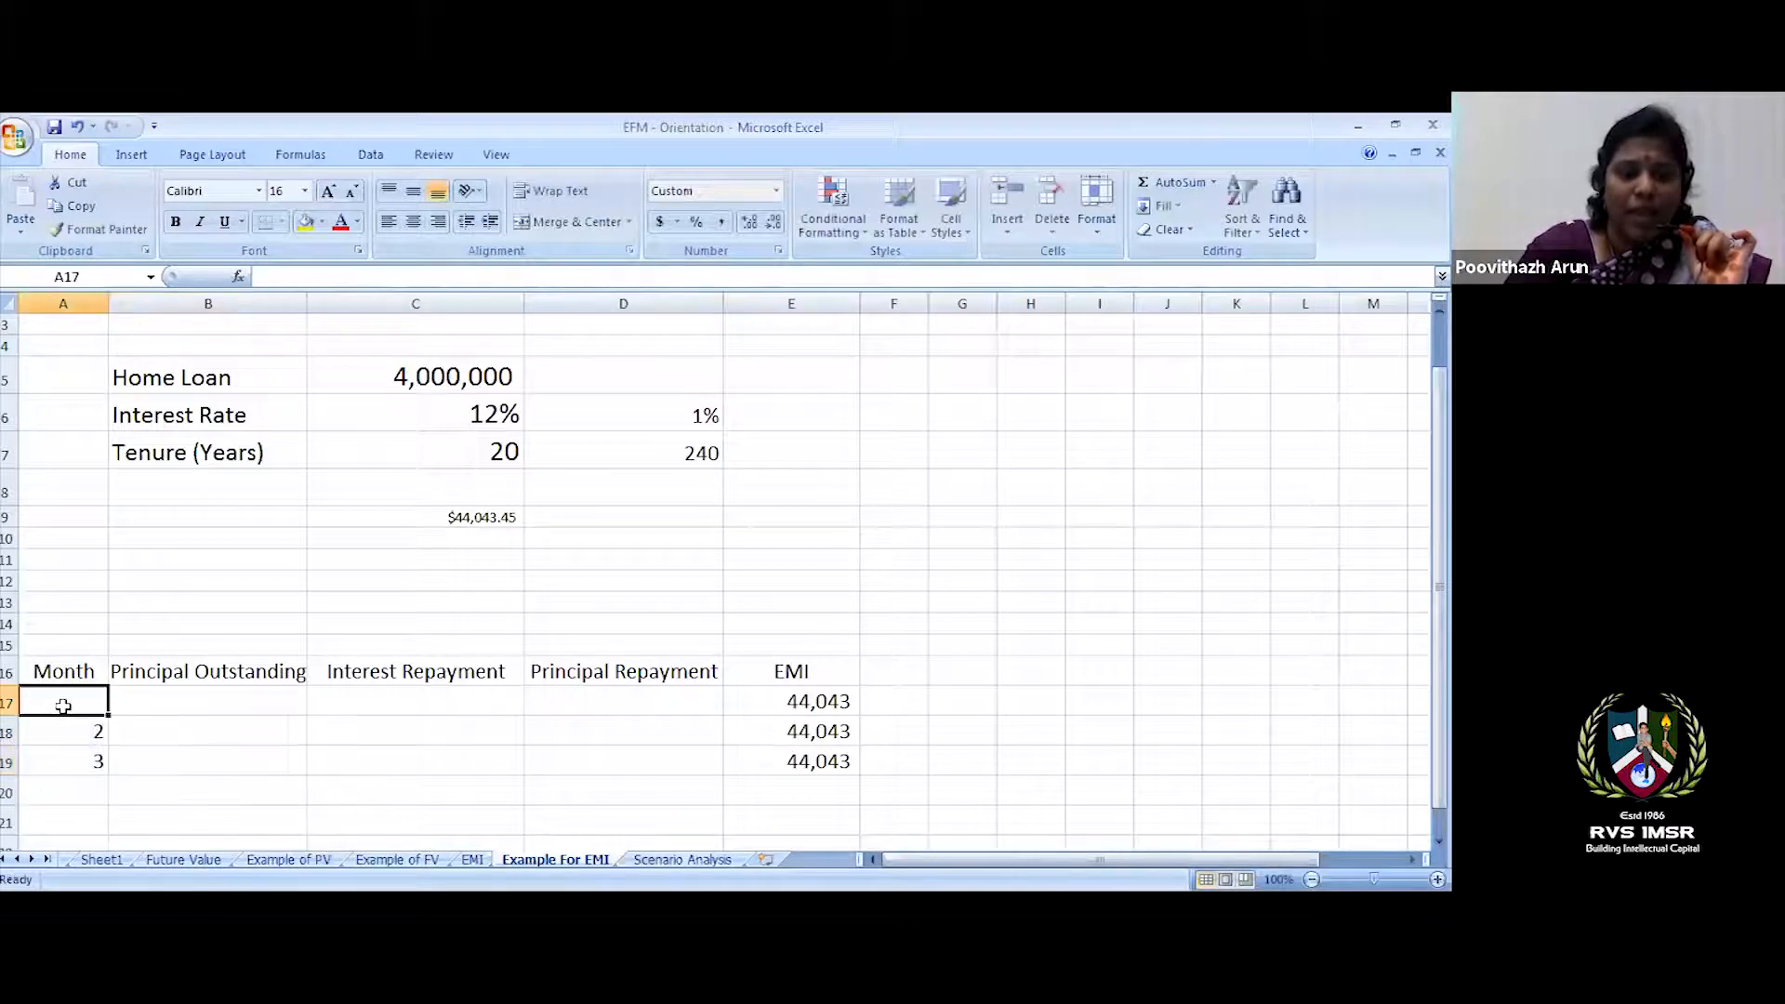
{"action": "type", "text": "1"}
{"action": "key", "text": "Return"}
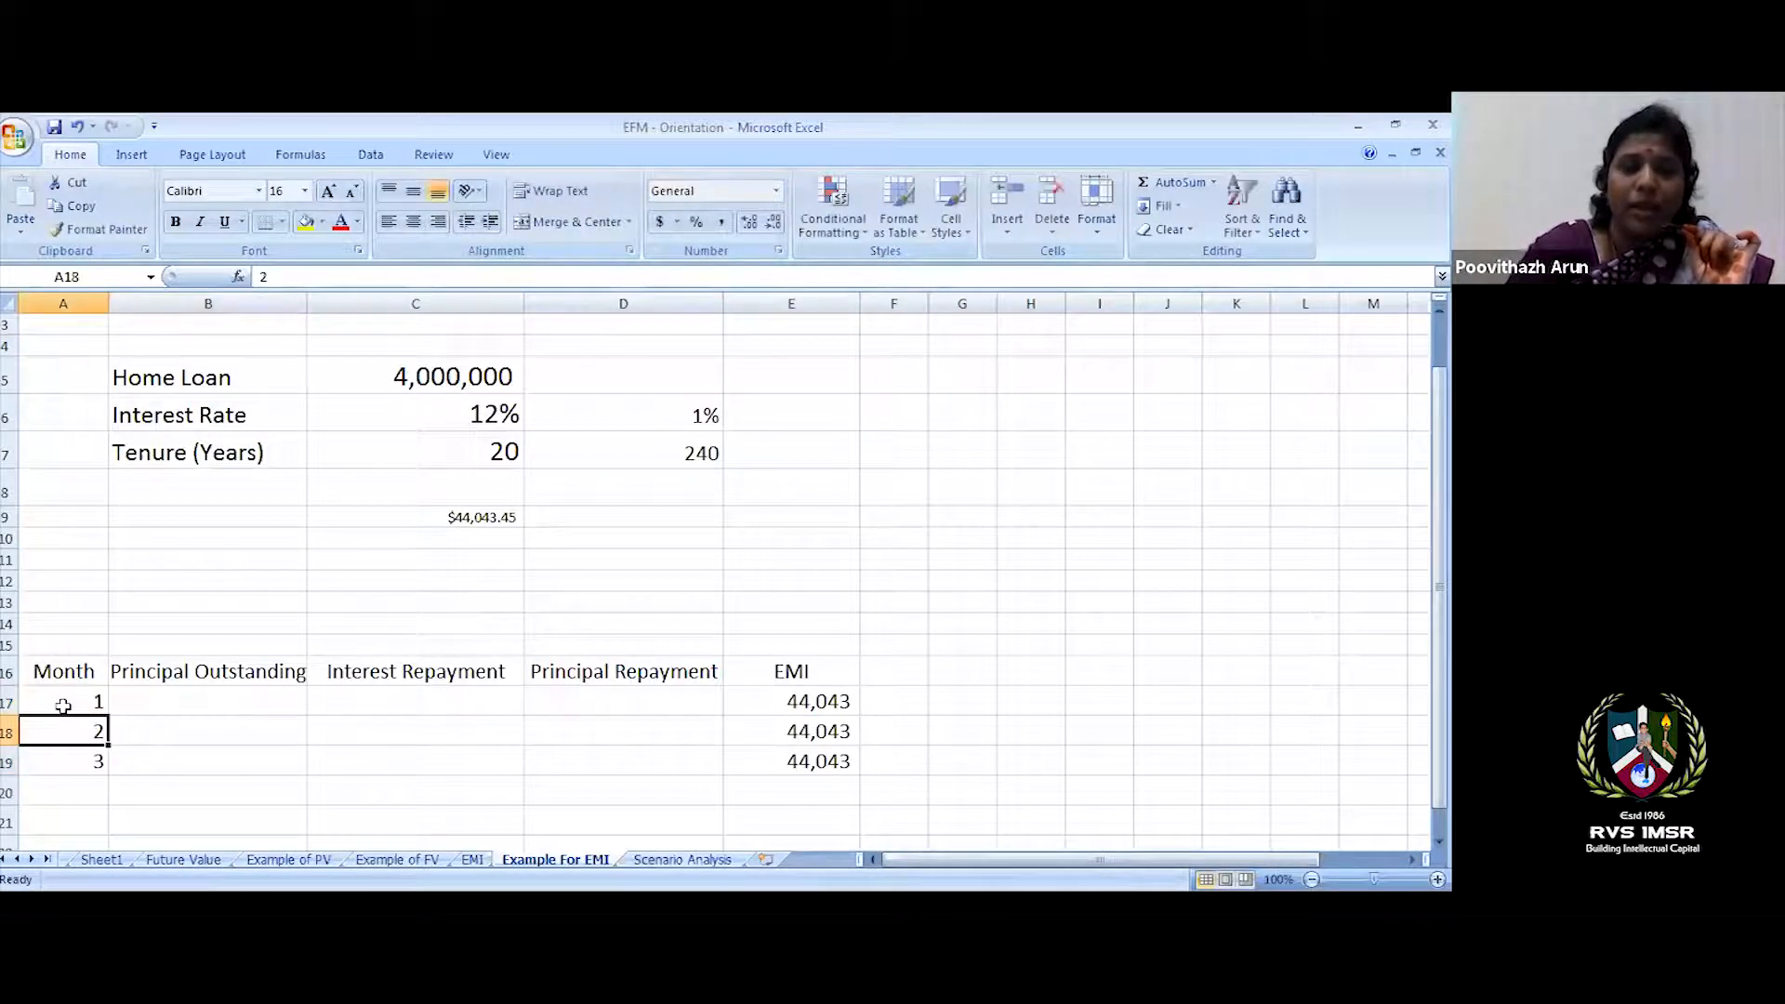
- Replace the second and third month numbers with the formulas =A17+1 in A18 and =A18+1 in A19
{"action": "type", "text": "="}
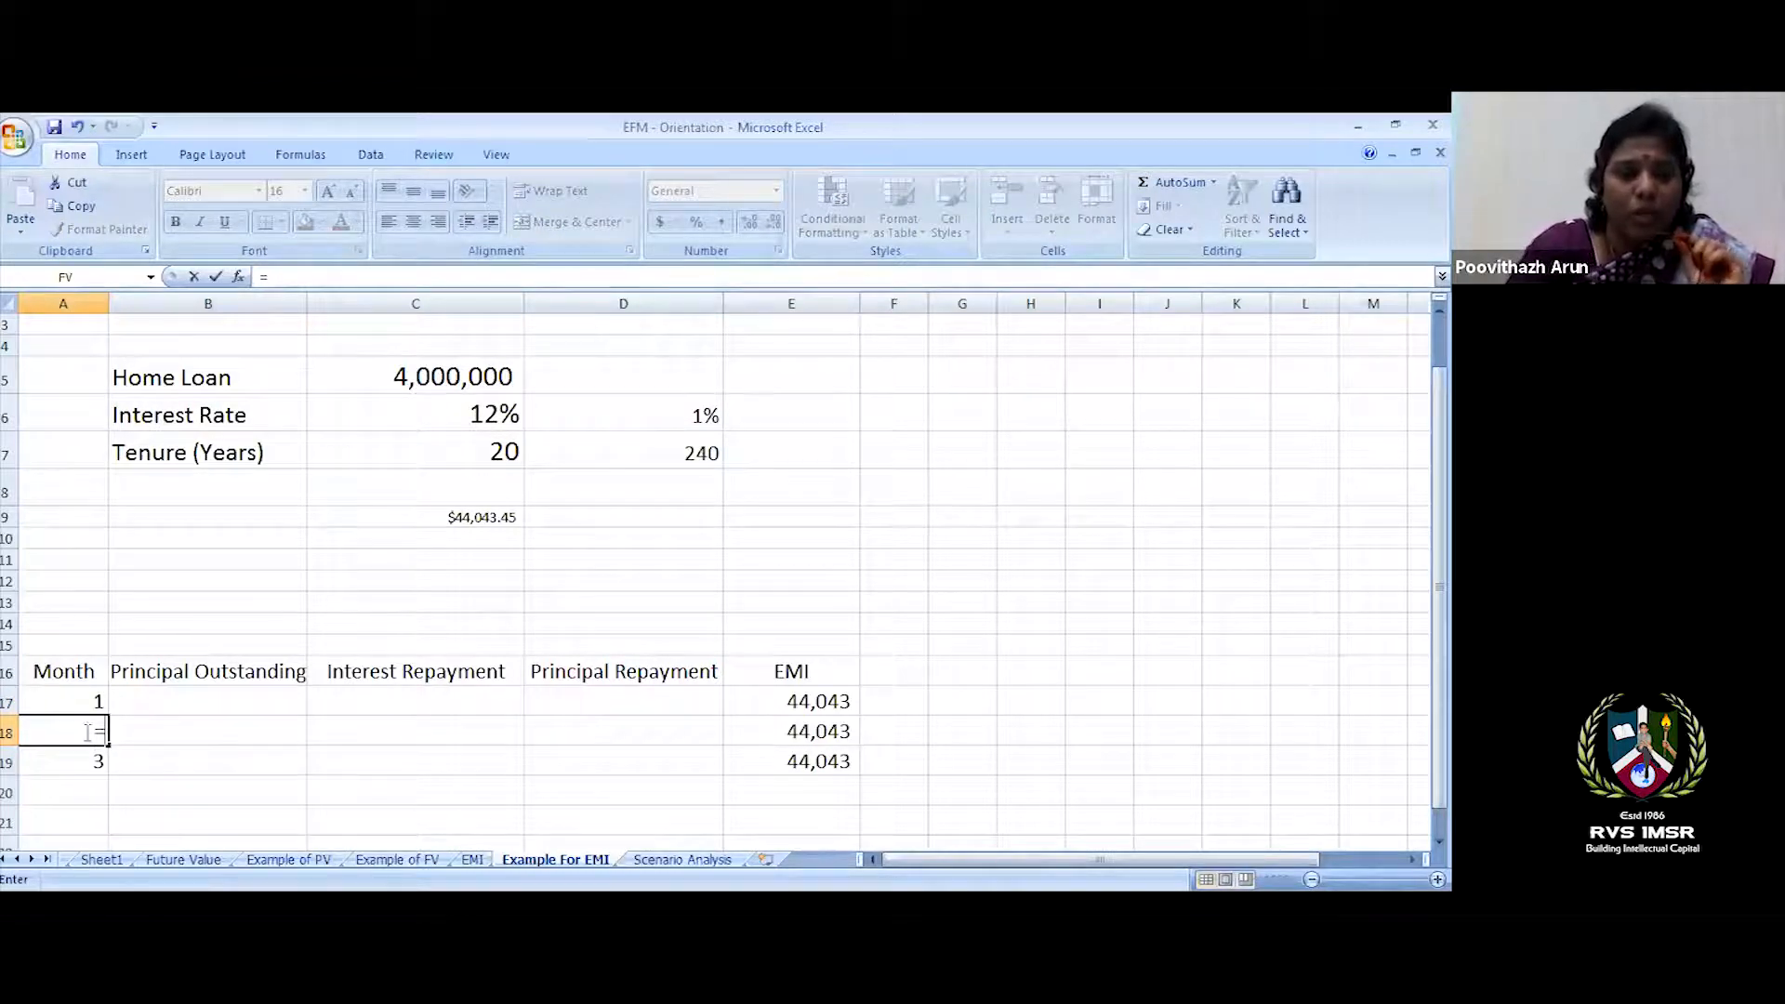
{"action": "left_click", "coordinate": [70, 702]}
{"action": "type", "text": "+1"}
{"action": "key", "text": "Return"}
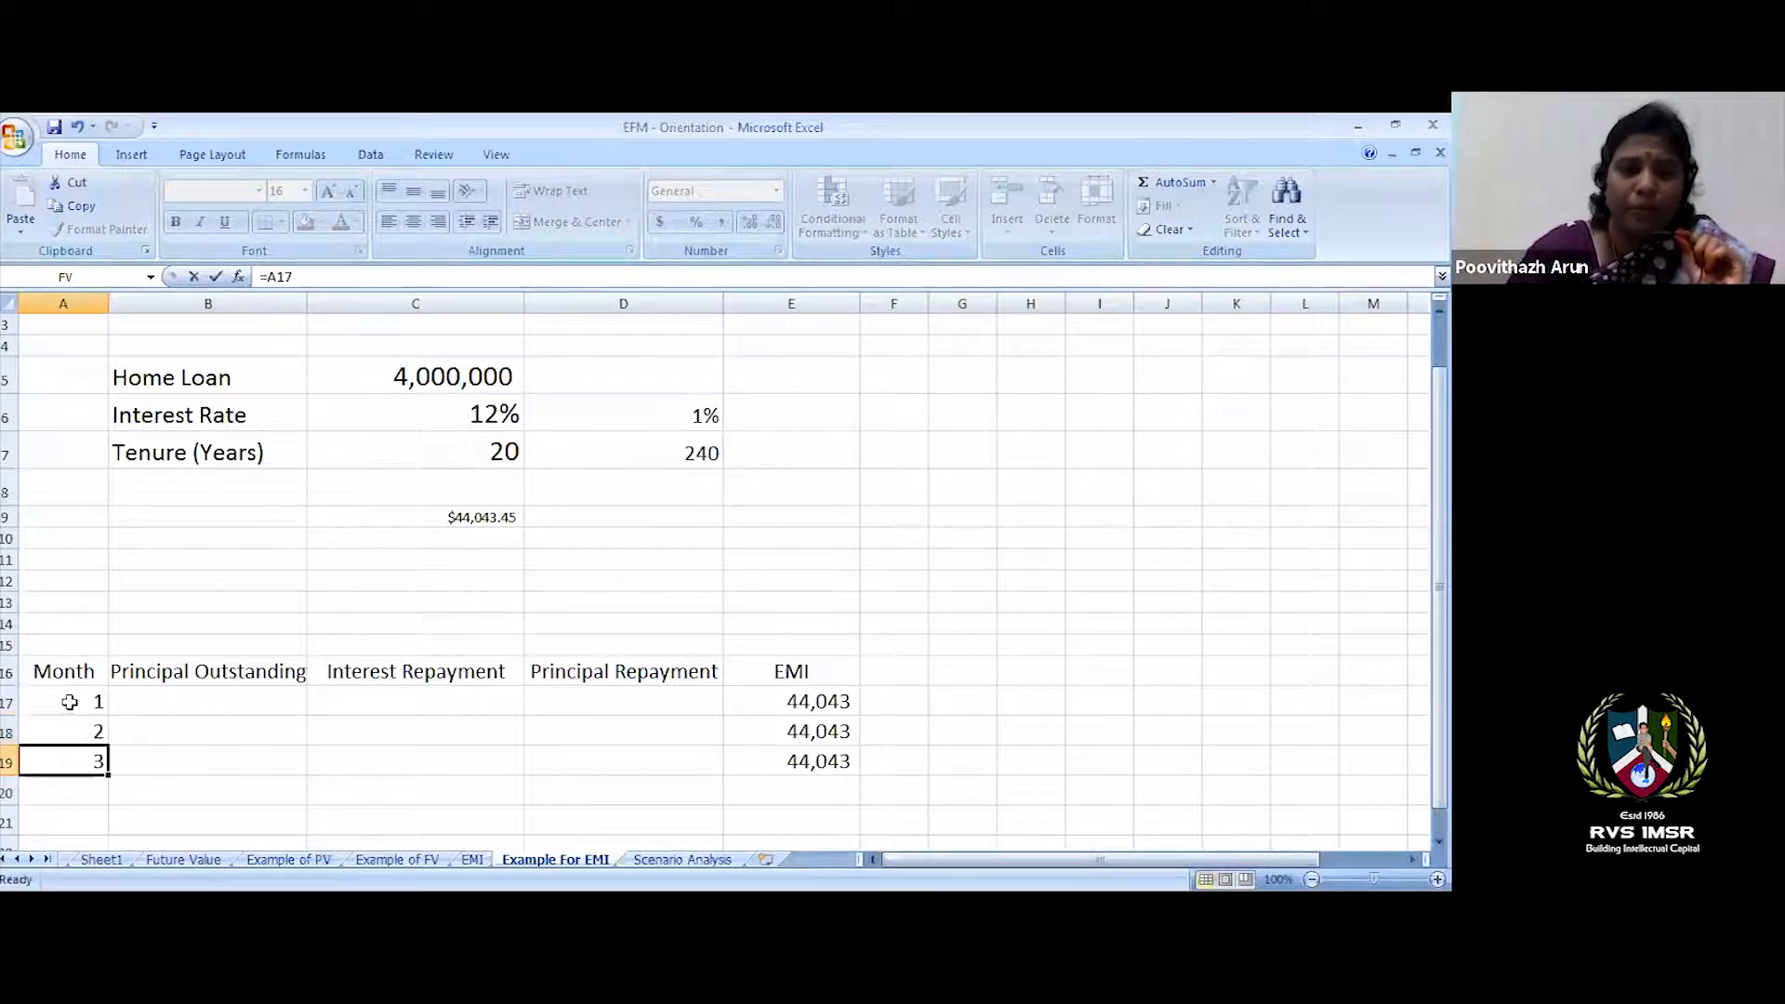
{"action": "type", "text": "="}
{"action": "left_click", "coordinate": [57, 728]}
{"action": "type", "text": "+"}
{"action": "type", "text": "1"}
{"action": "key", "text": "Return"}
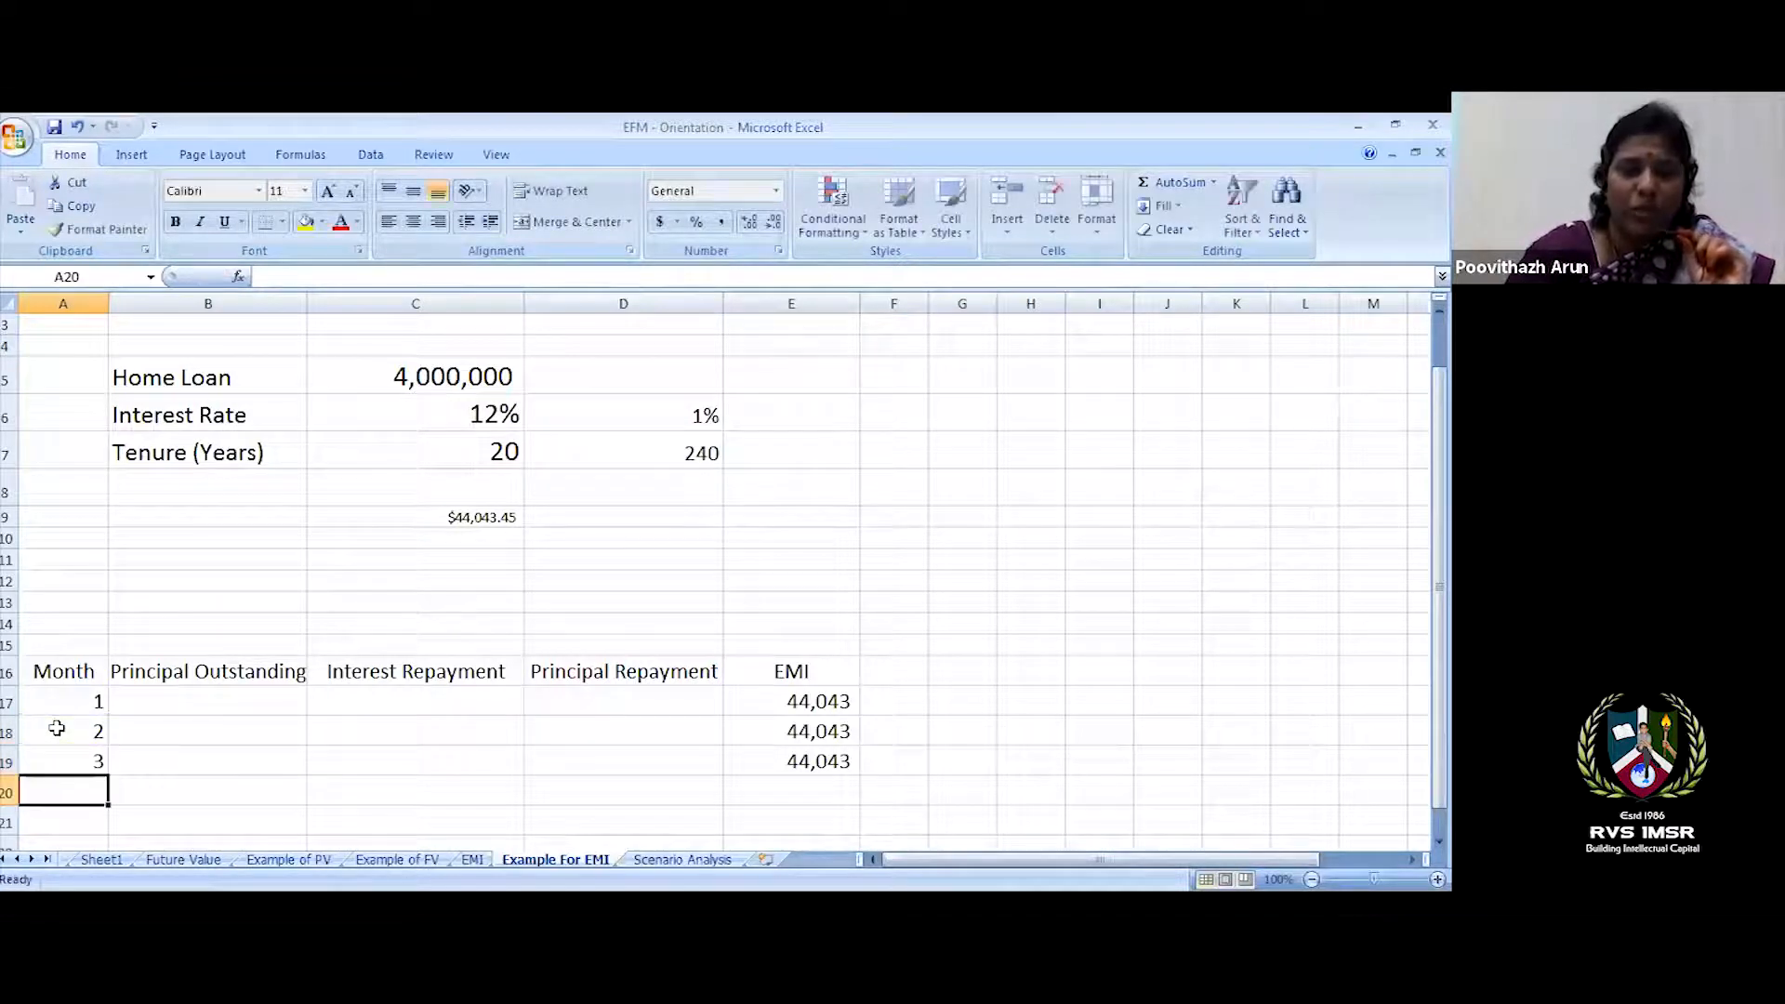
{"action": "key", "text": "Return"}
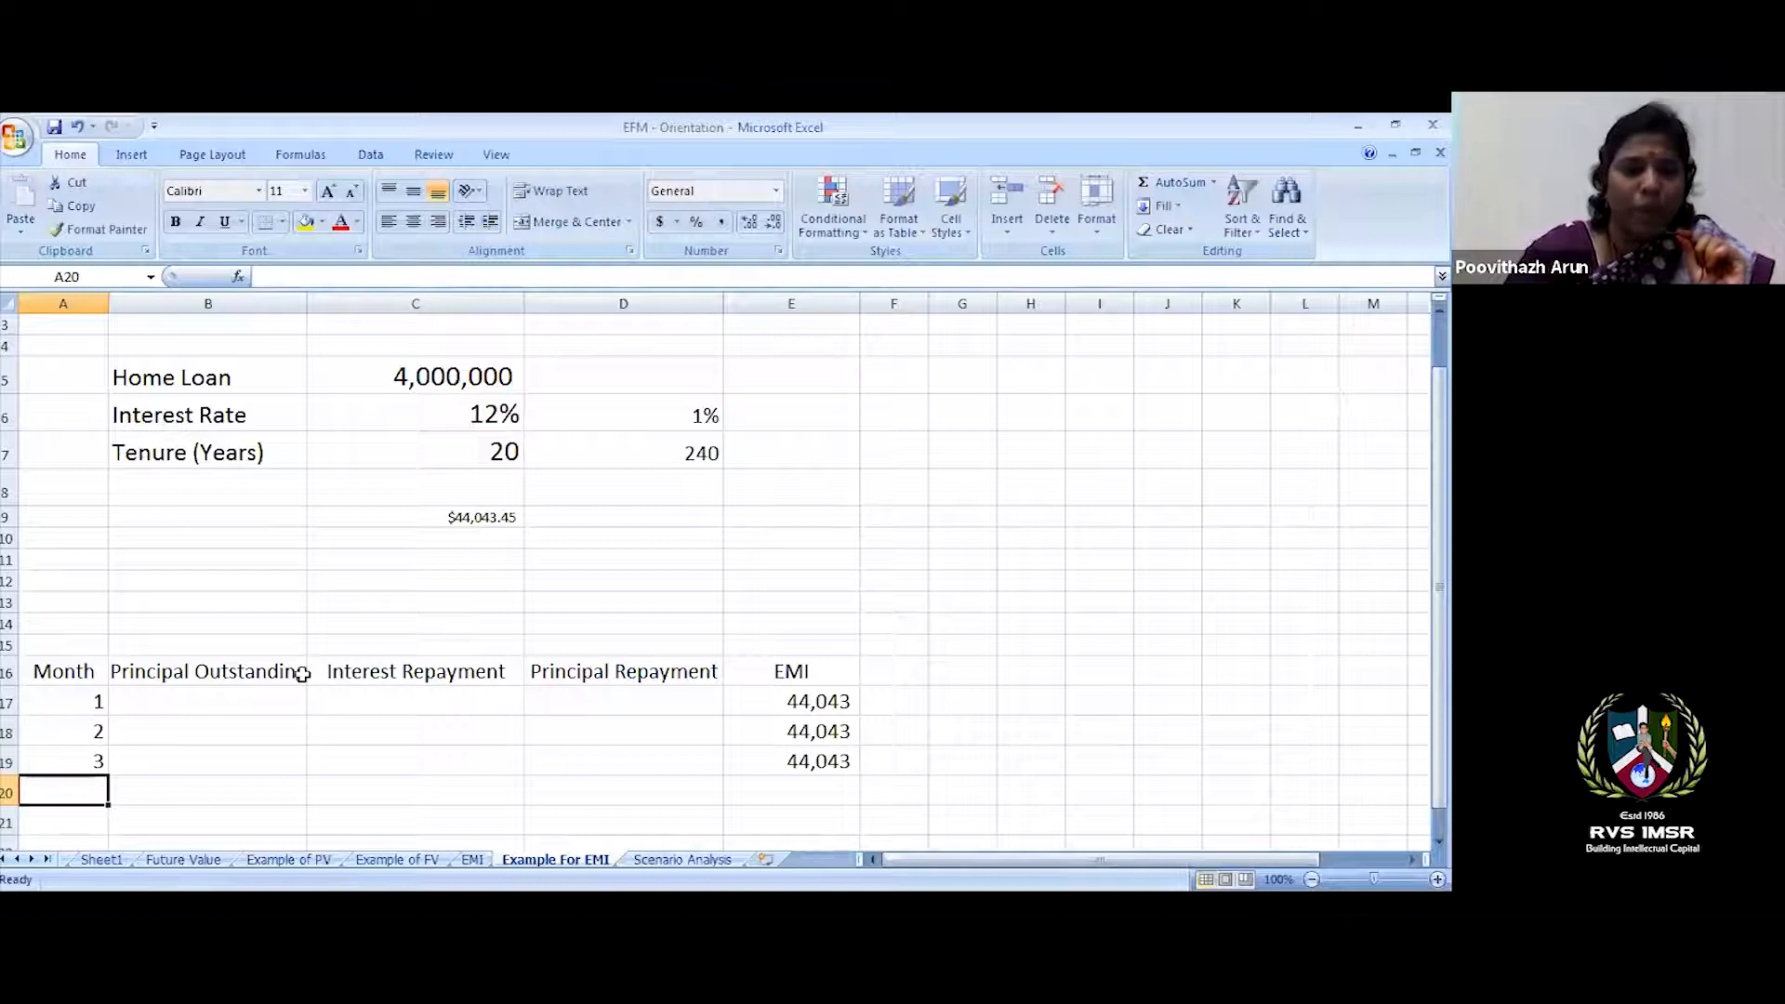
- Link the first month's Principal Outstanding in B17 to the home loan amount with =C5
{"action": "left_click", "coordinate": [258, 696]}
{"action": "type", "text": "="}
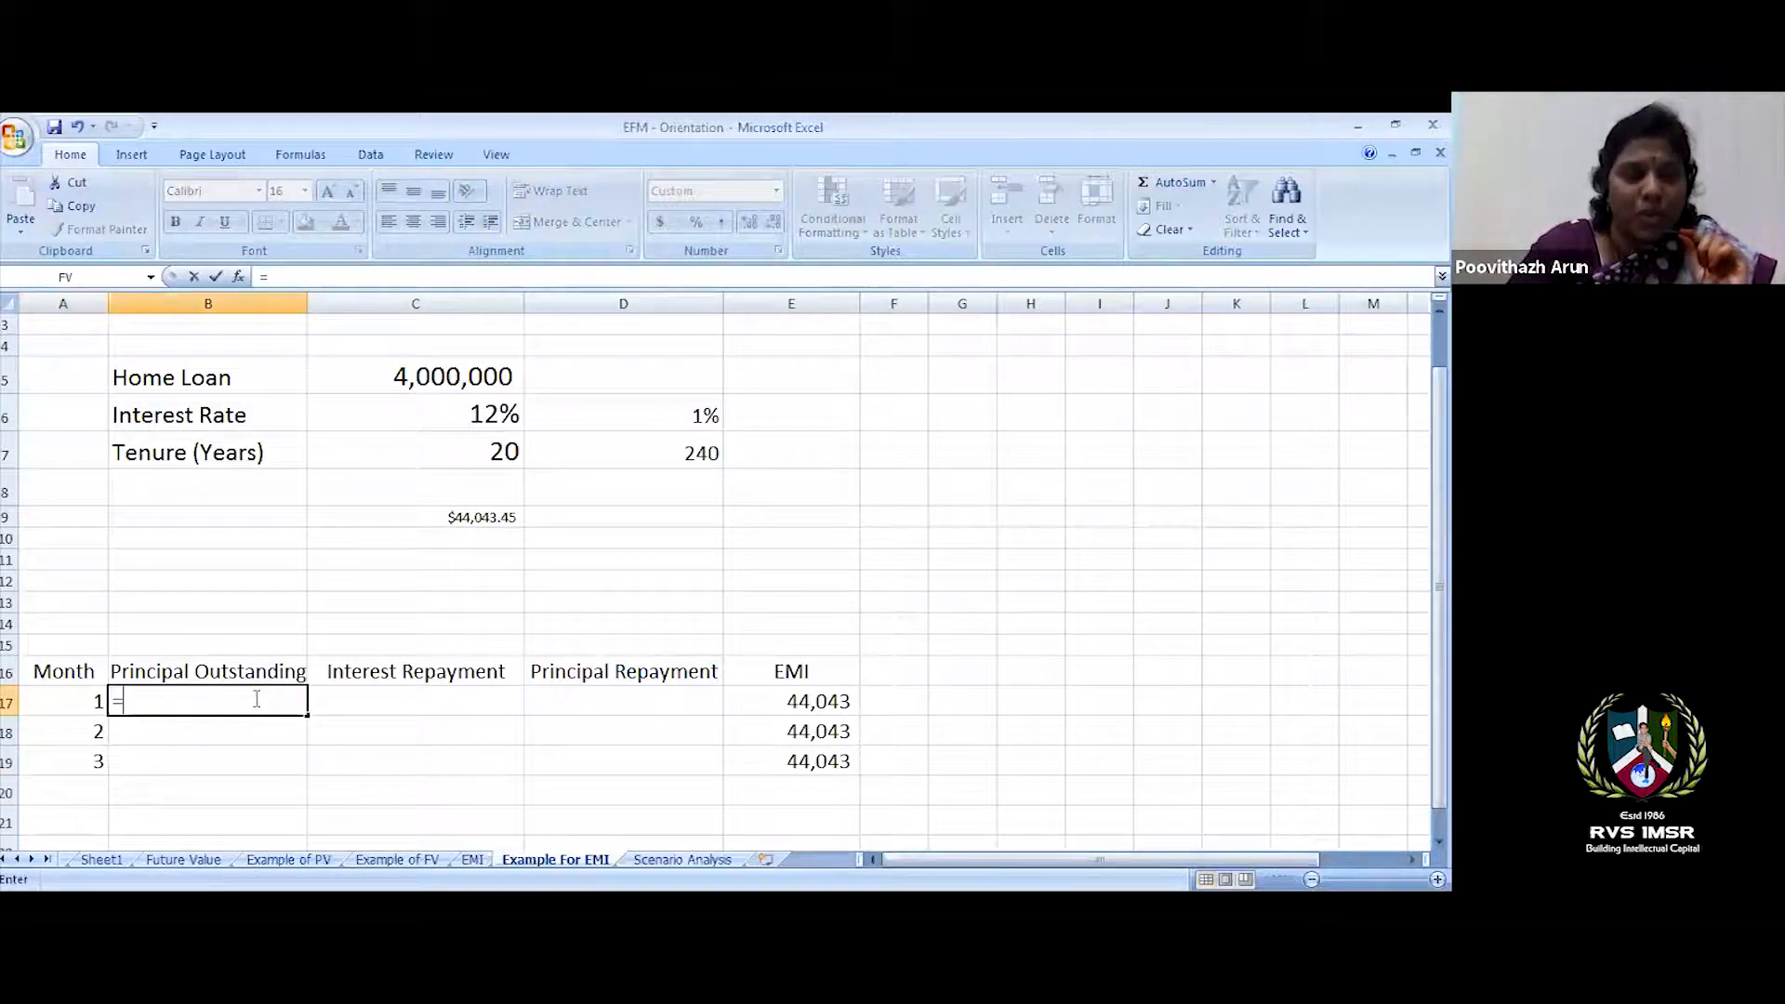
{"action": "left_click", "coordinate": [451, 377]}
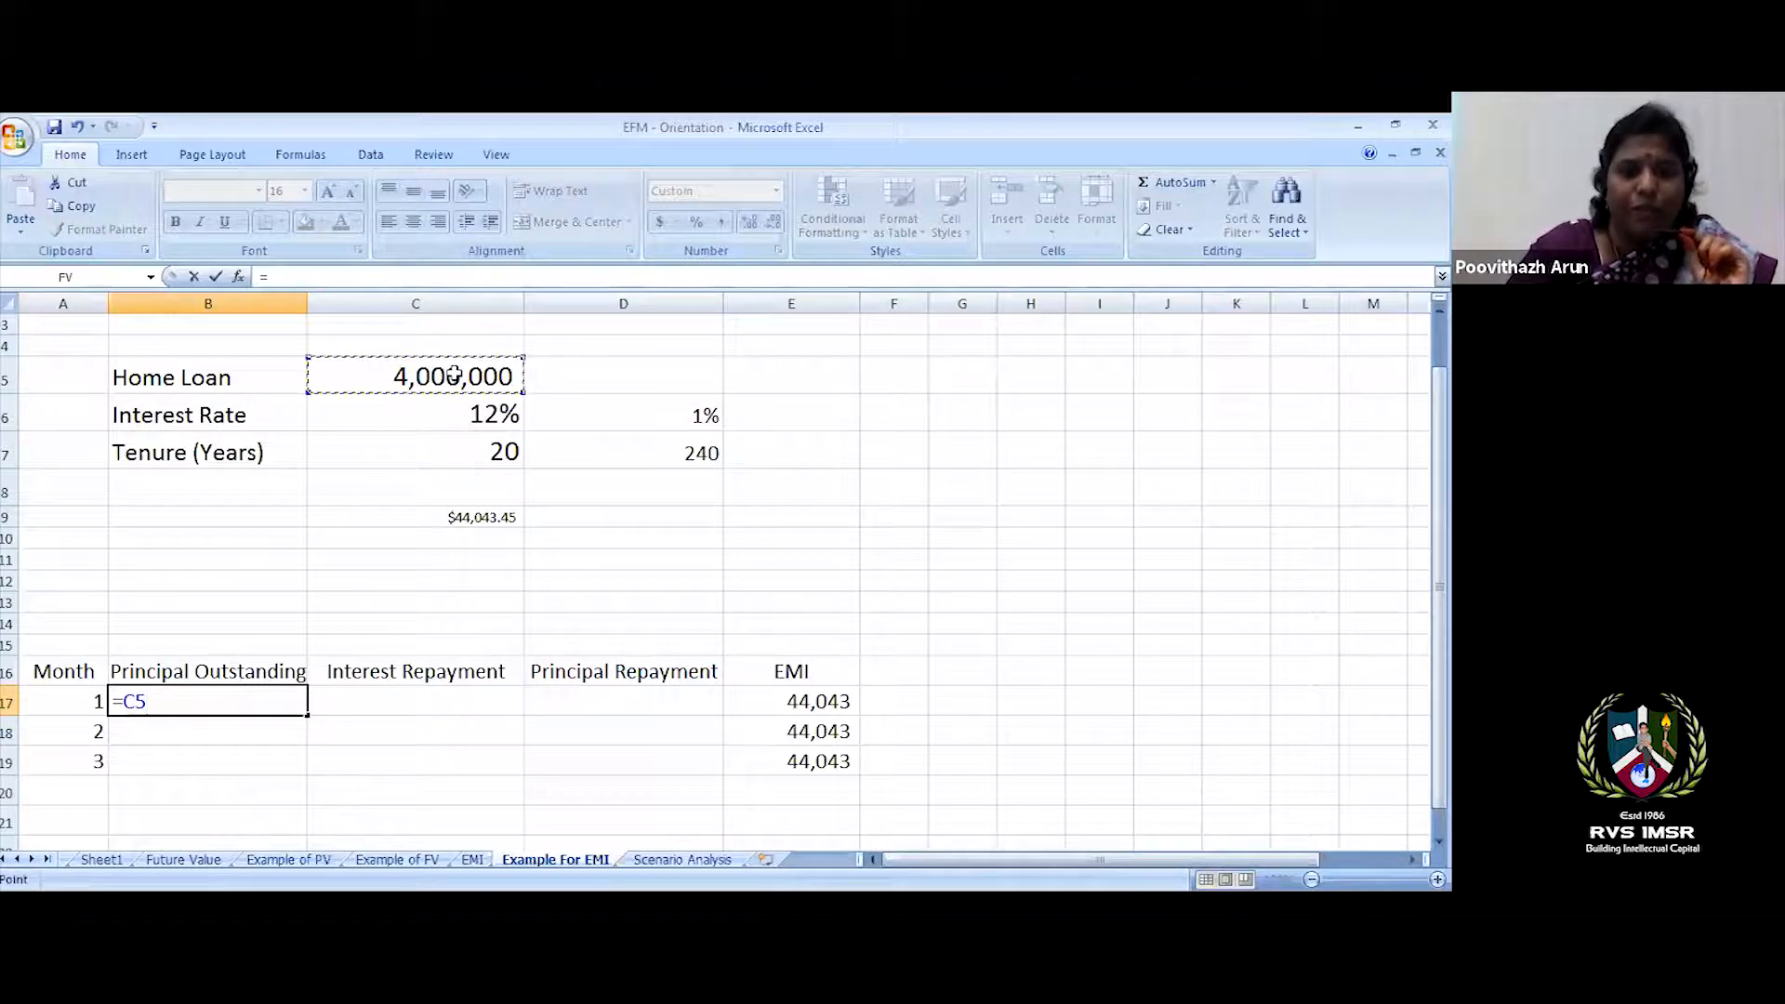
{"action": "key", "text": "Return"}
- Calculate the first month's Interest Repayment in C17 with the formula =B17*D6
{"action": "left_click", "coordinate": [433, 706]}
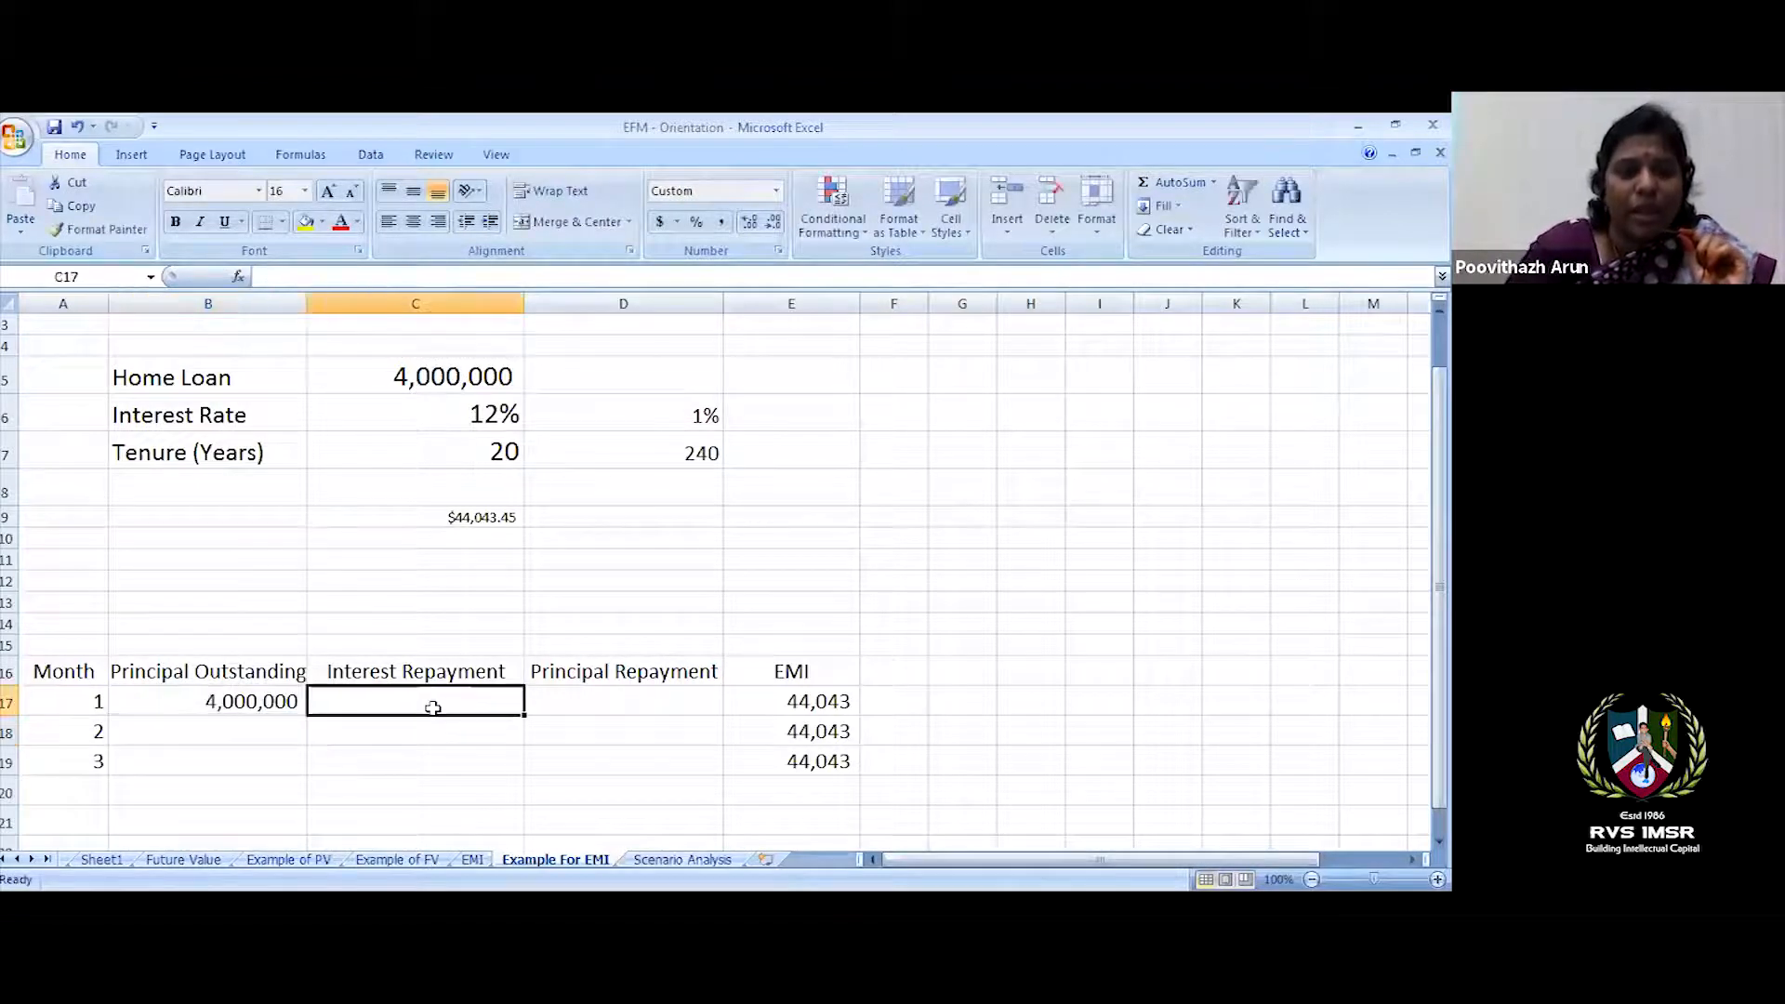
{"action": "type", "text": "="}
{"action": "left_click", "coordinate": [232, 705]}
{"action": "type", "text": "*"}
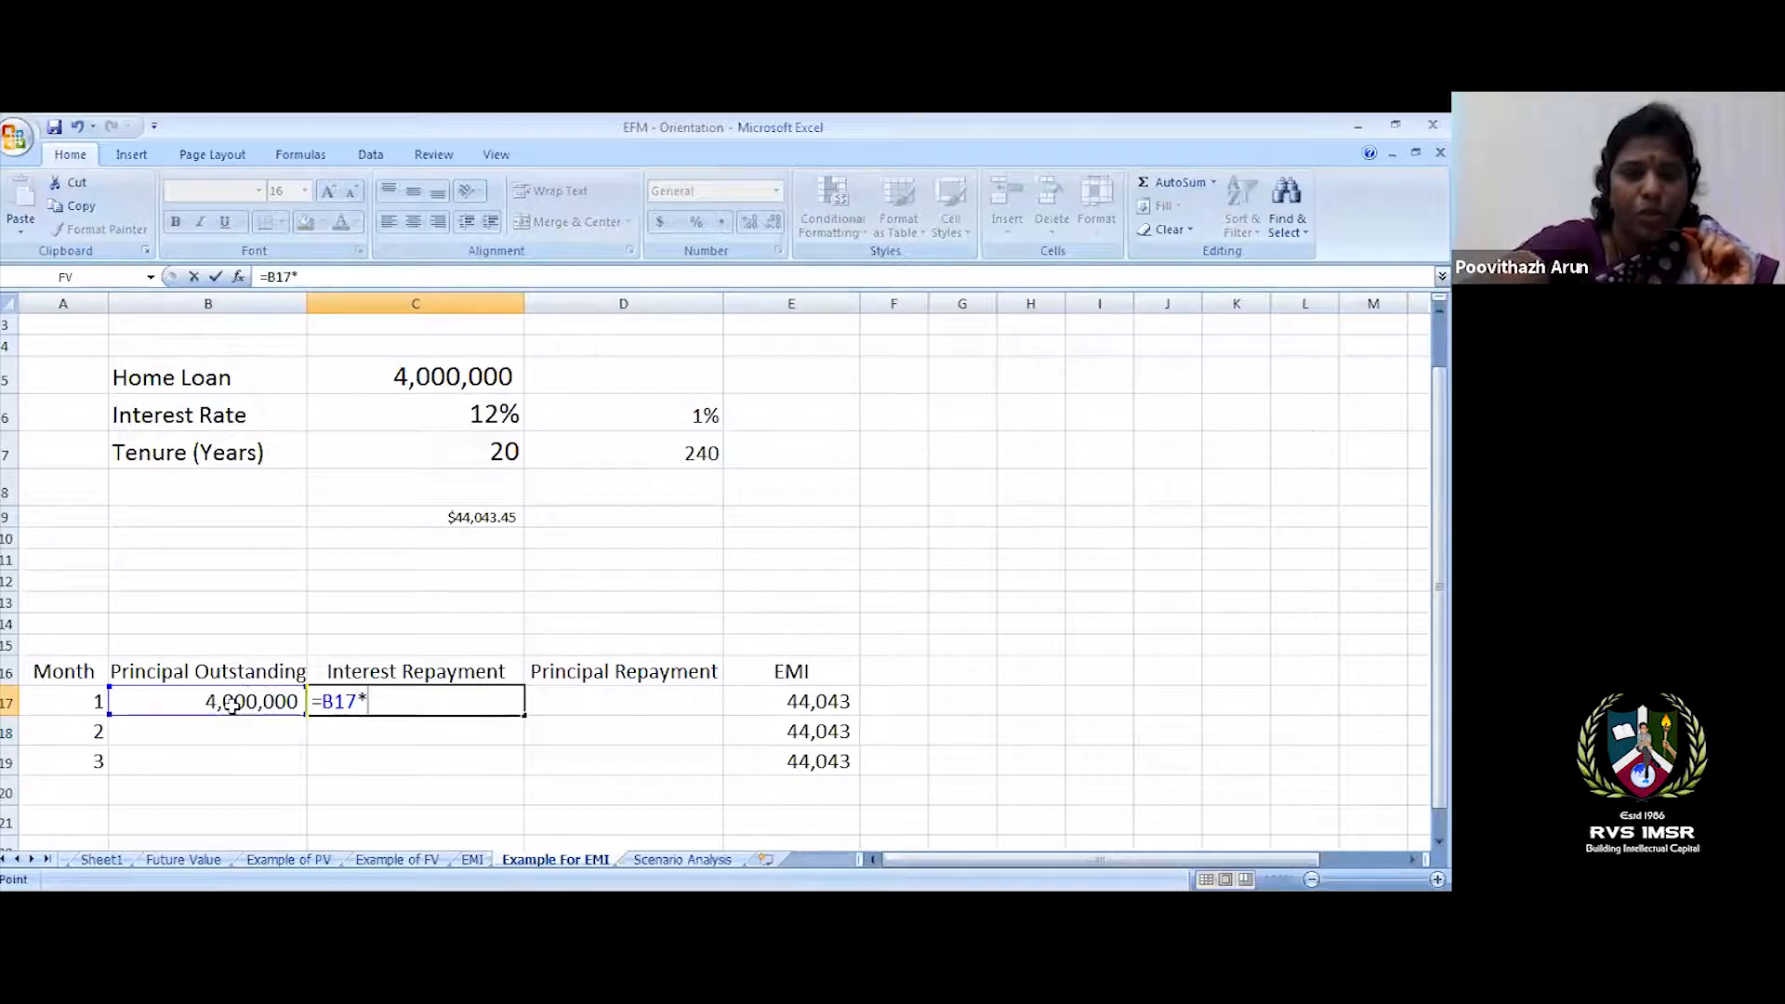
{"action": "left_click", "coordinate": [681, 418]}
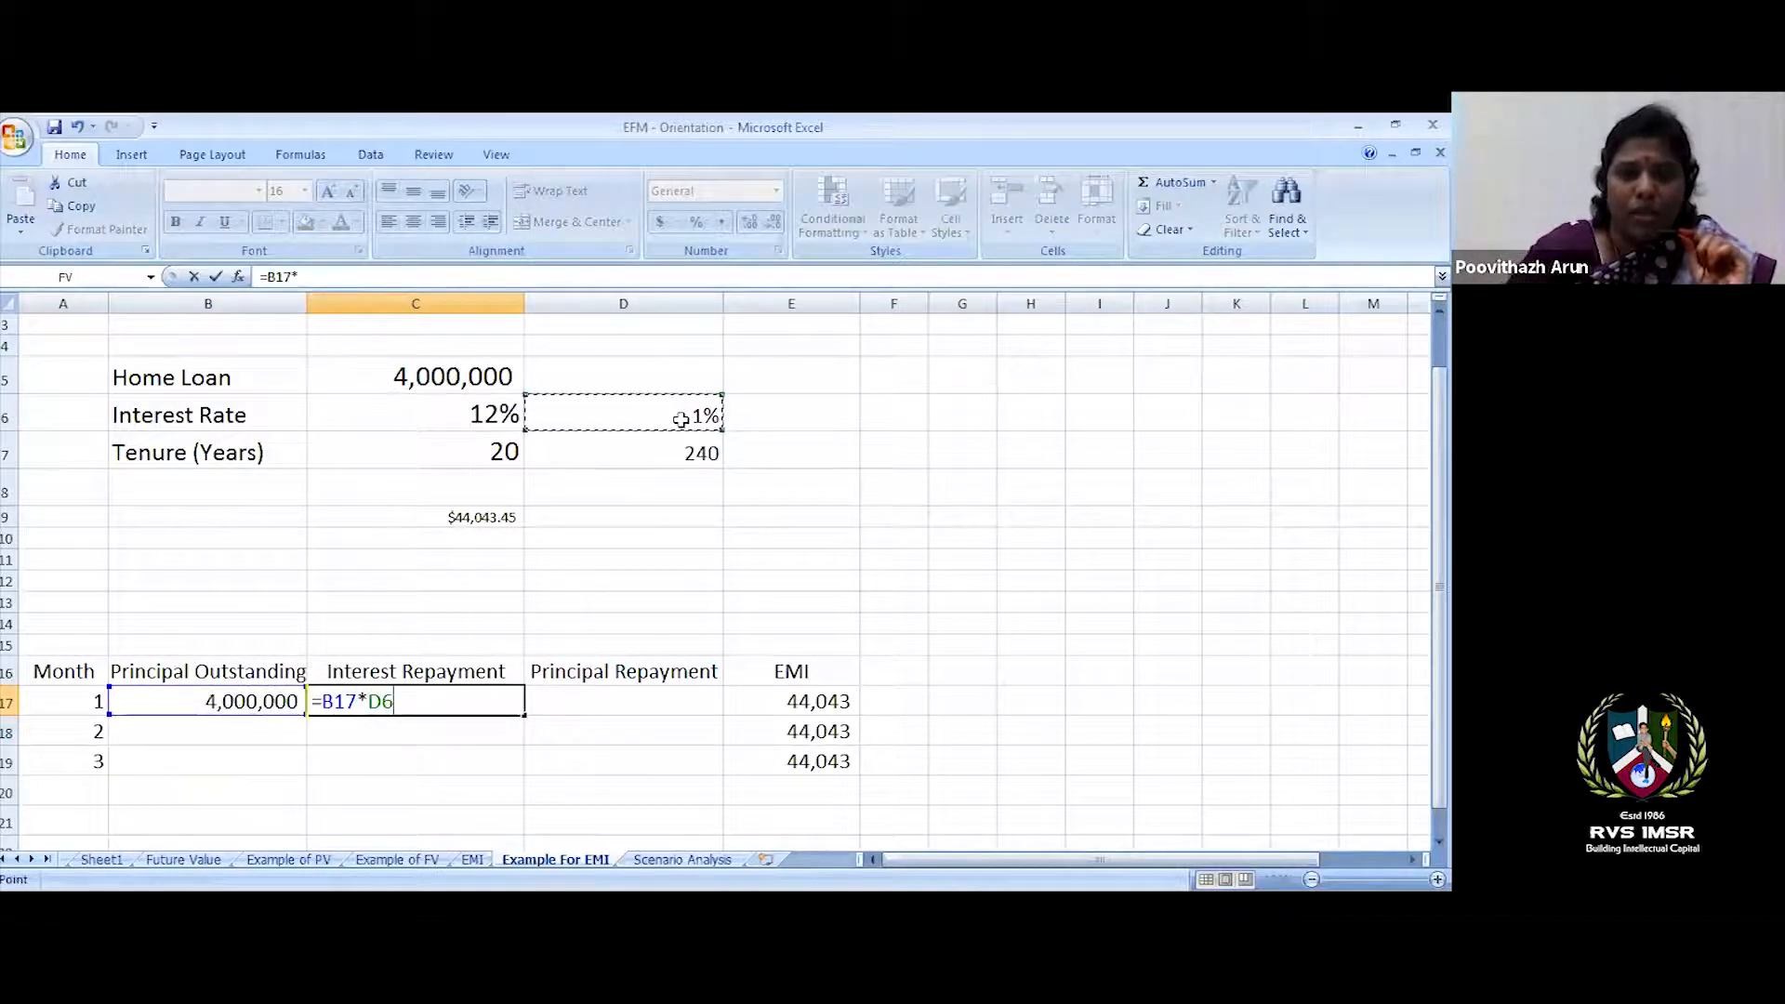
{"action": "key", "text": "Return"}
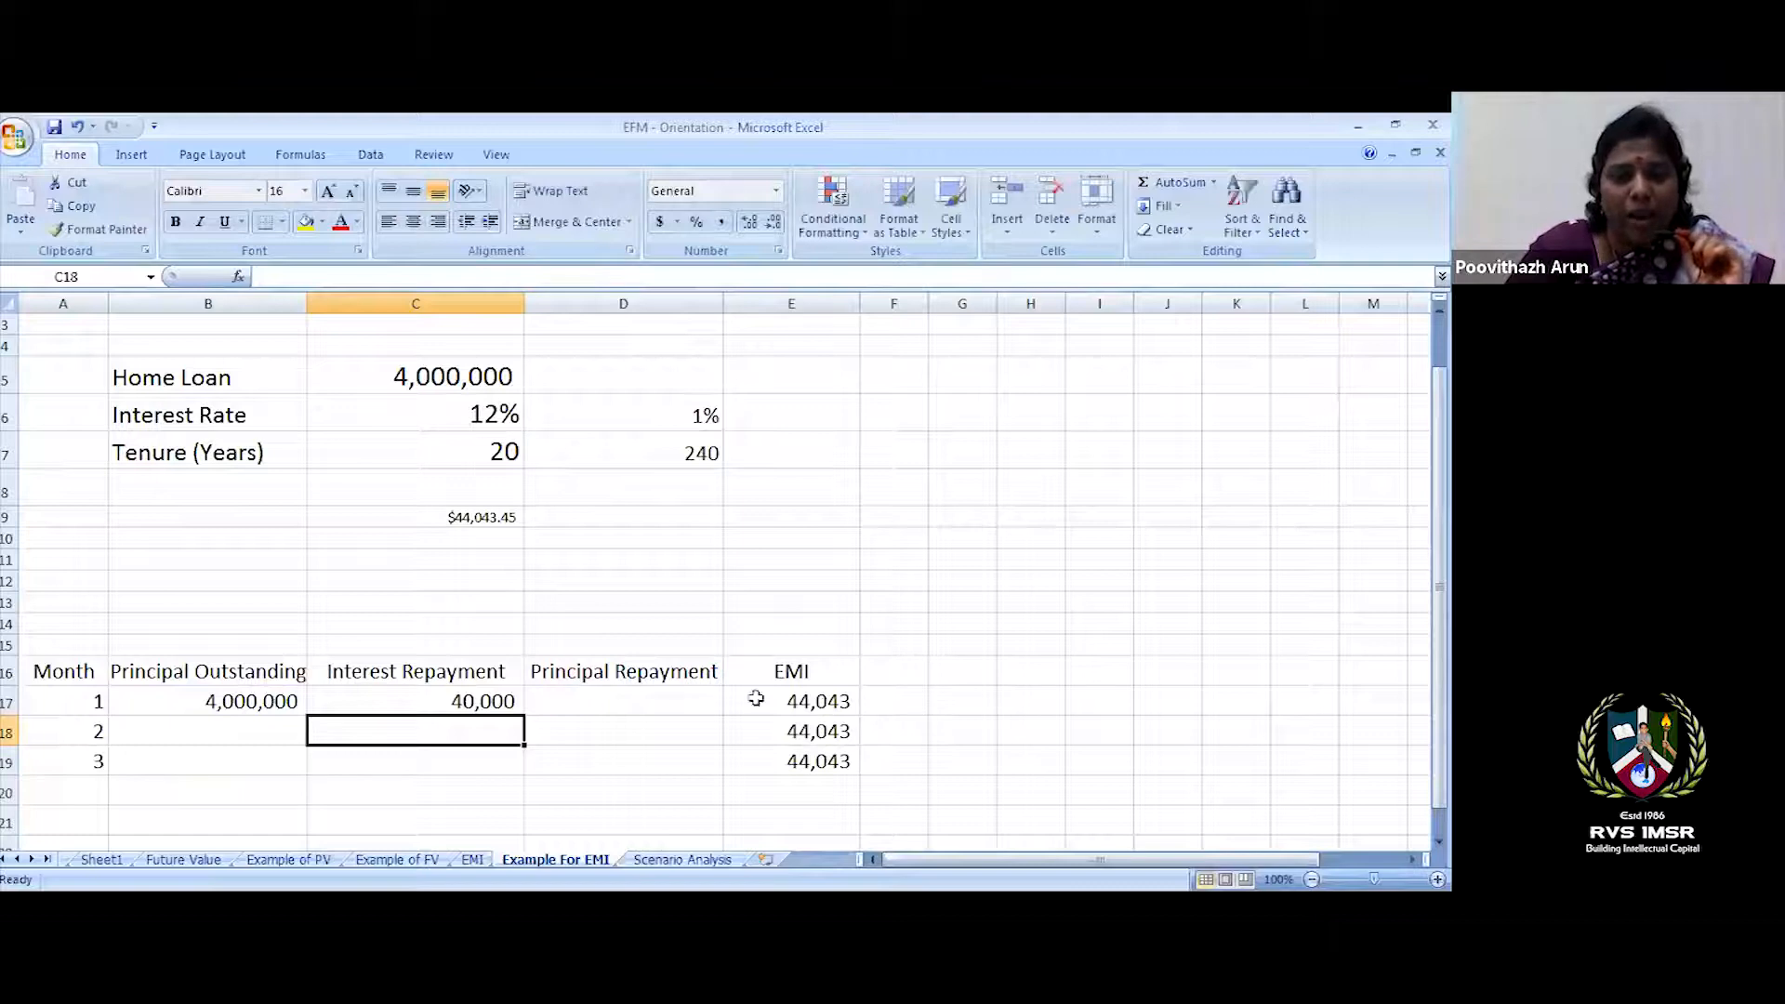
- Calculate the first month's Principal Repayment in D17 with the formula =E17-C17
{"action": "left_click", "coordinate": [664, 700]}
{"action": "type", "text": "="}
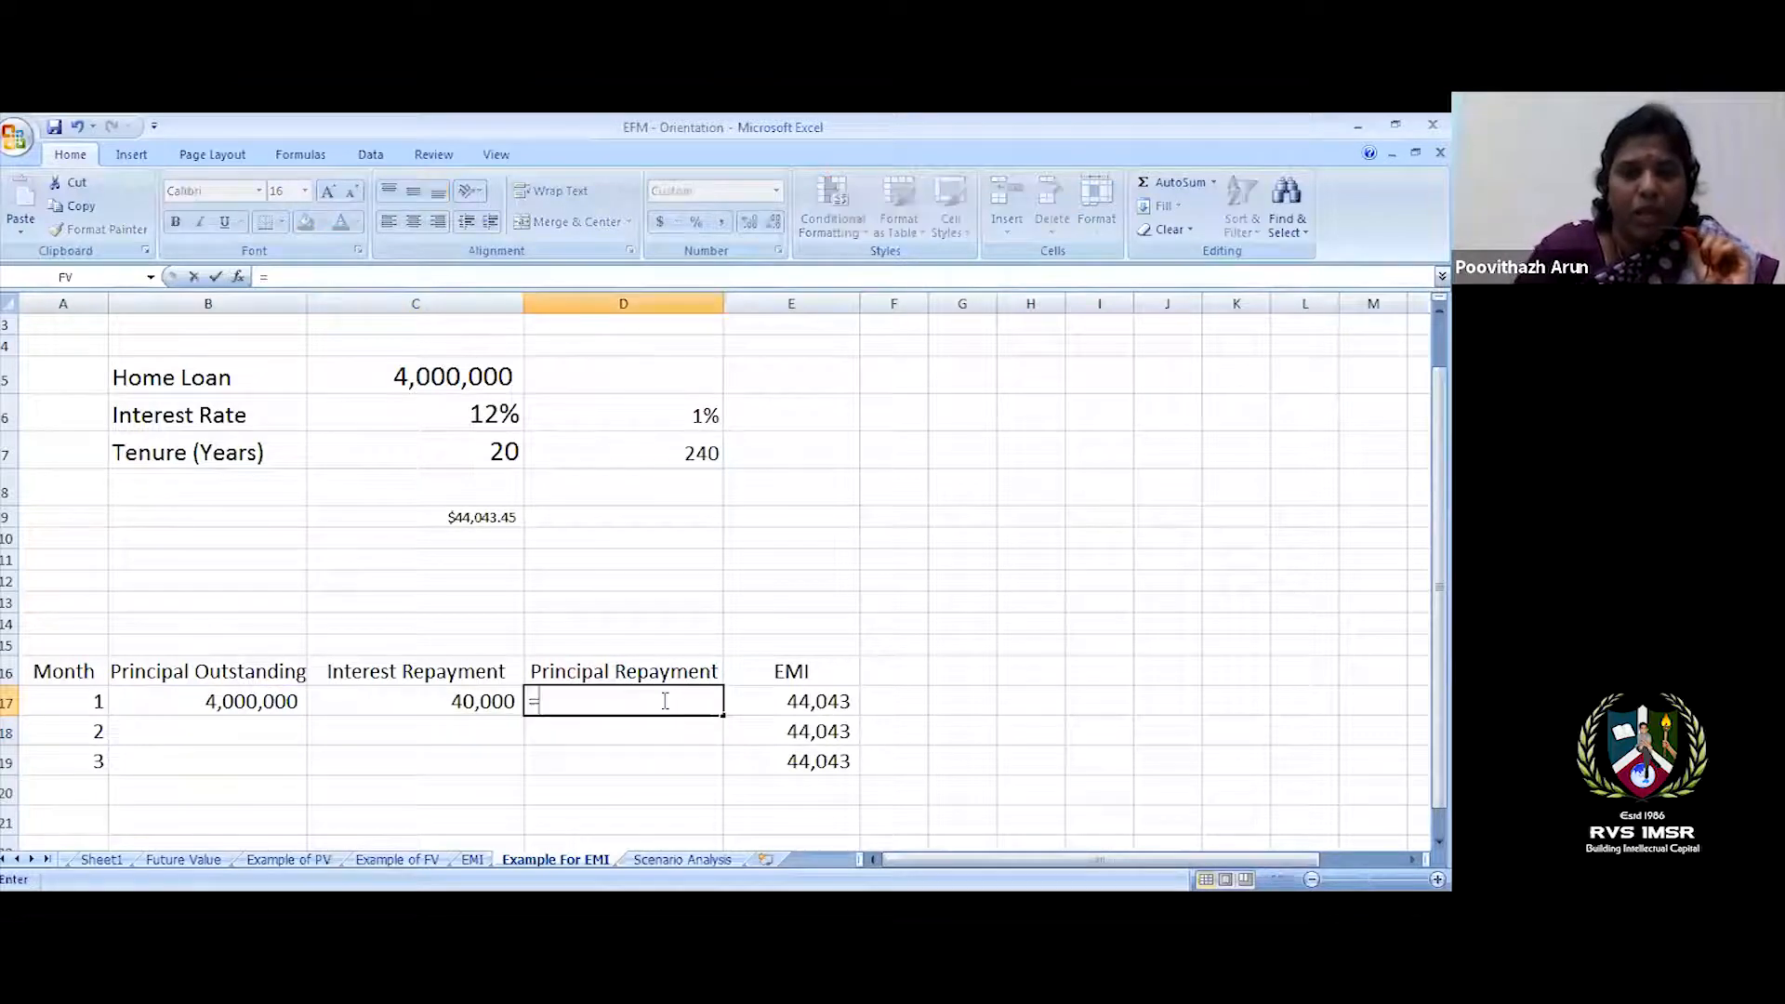
{"action": "left_click", "coordinate": [832, 704]}
{"action": "type", "text": "-"}
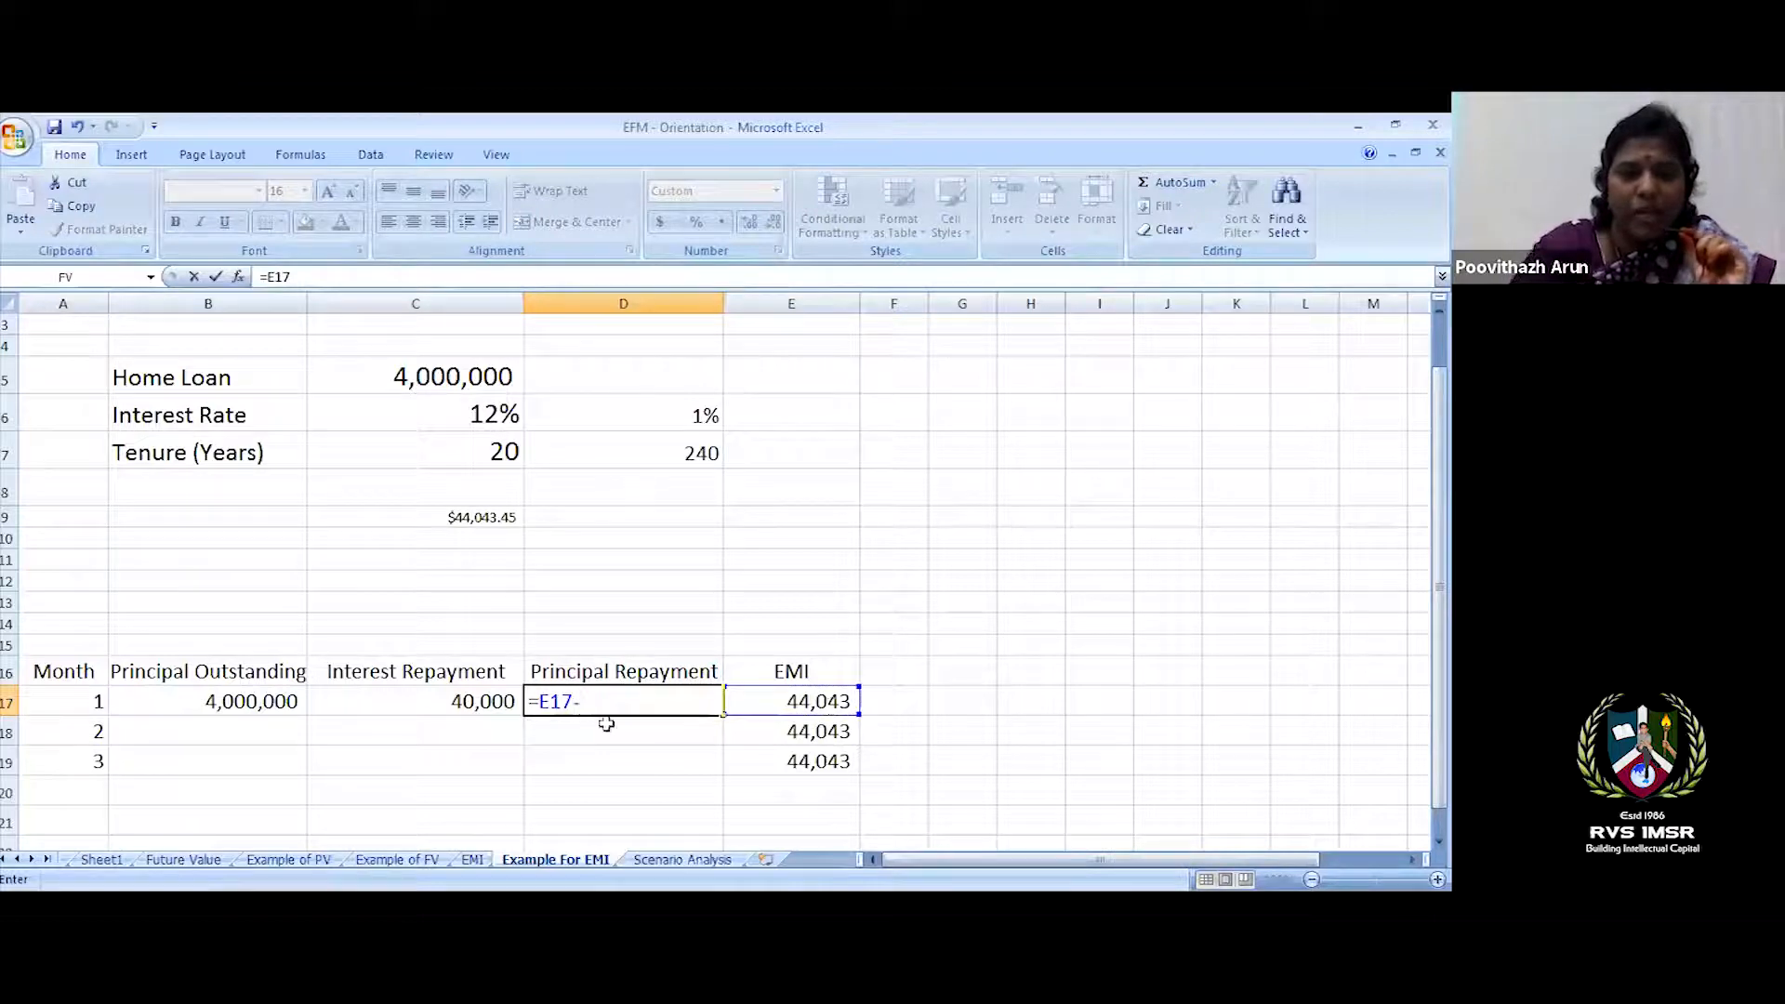
{"action": "left_click", "coordinate": [457, 701]}
{"action": "key", "text": "Return"}
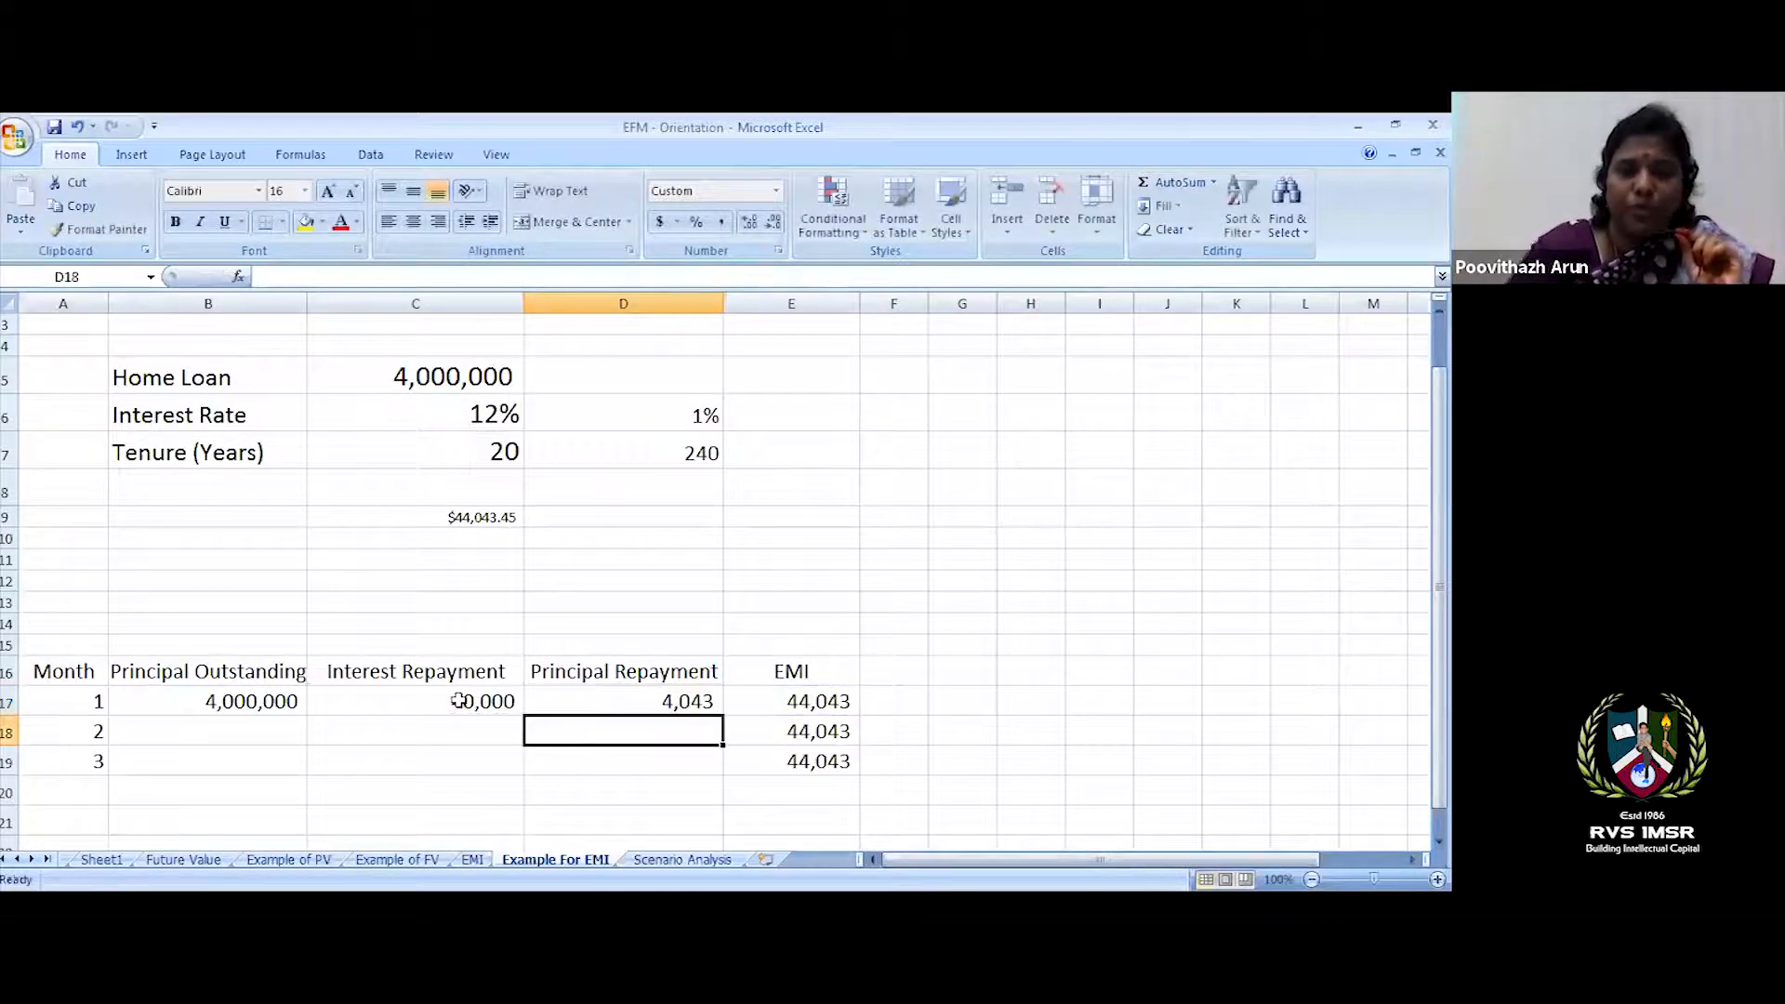
- Calculate the second month's Principal Outstanding in B18 with the formula =B17-D17
{"action": "left_click", "coordinate": [230, 737]}
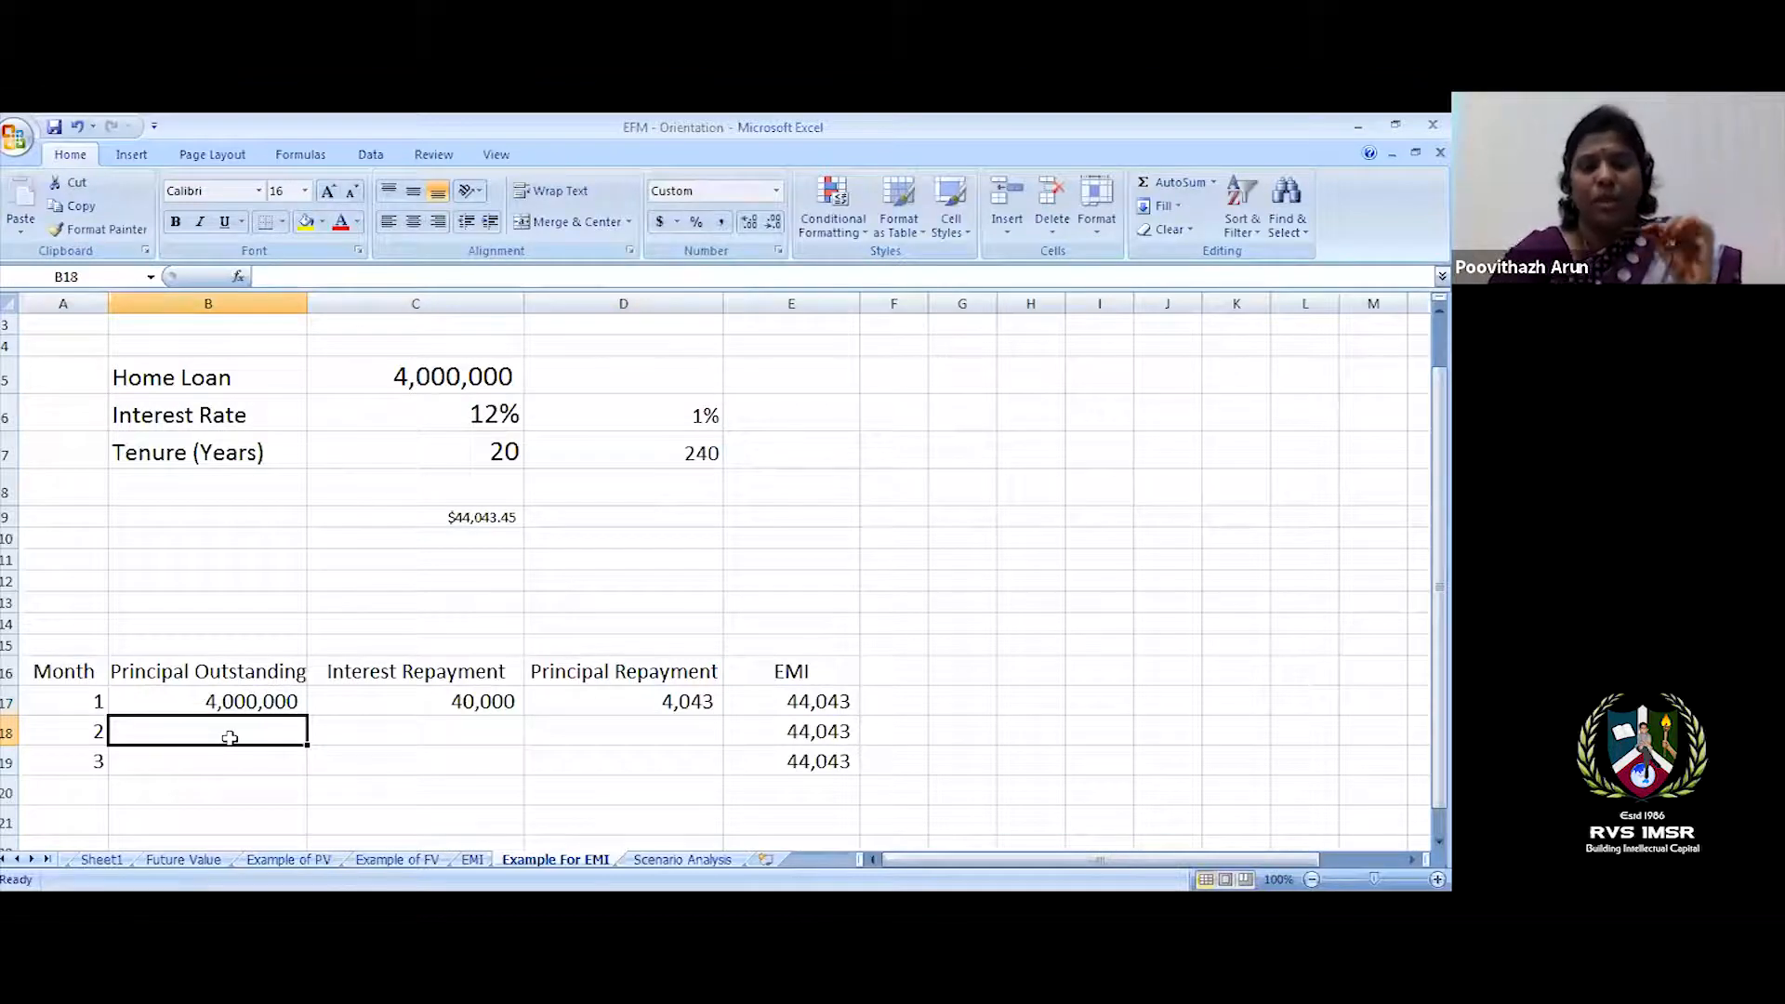
{"action": "type", "text": "="}
{"action": "left_click", "coordinate": [244, 703]}
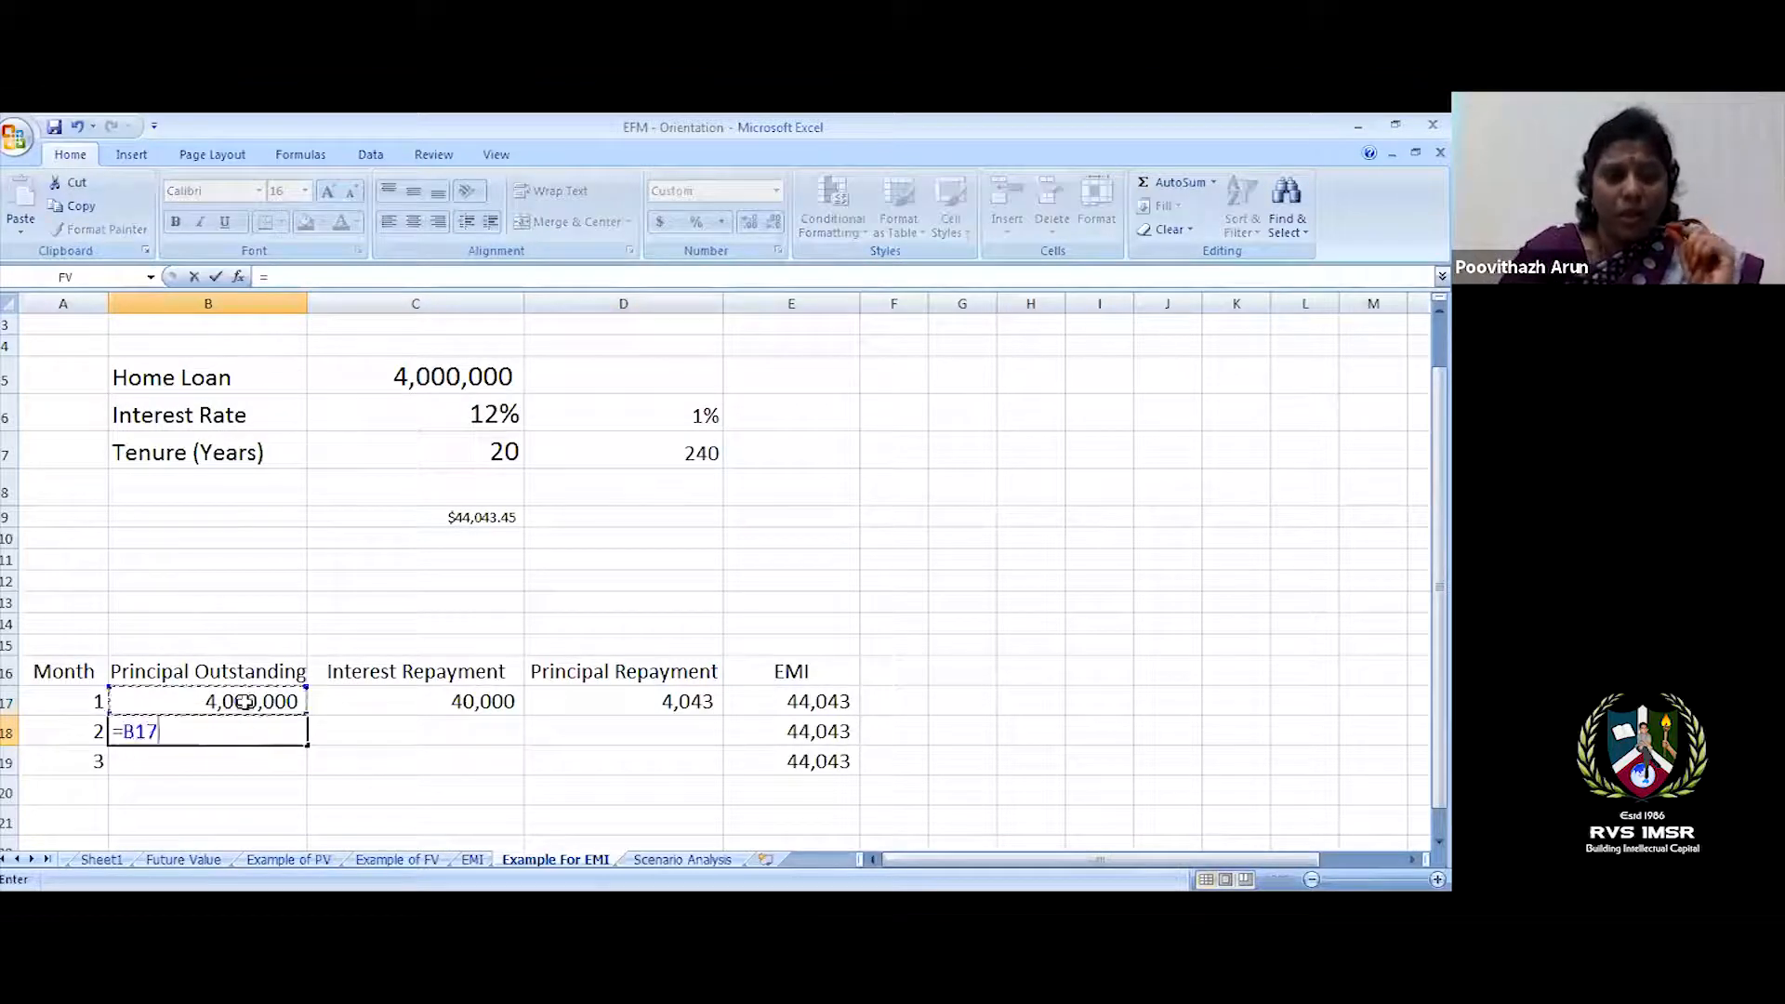
{"action": "type", "text": "-"}
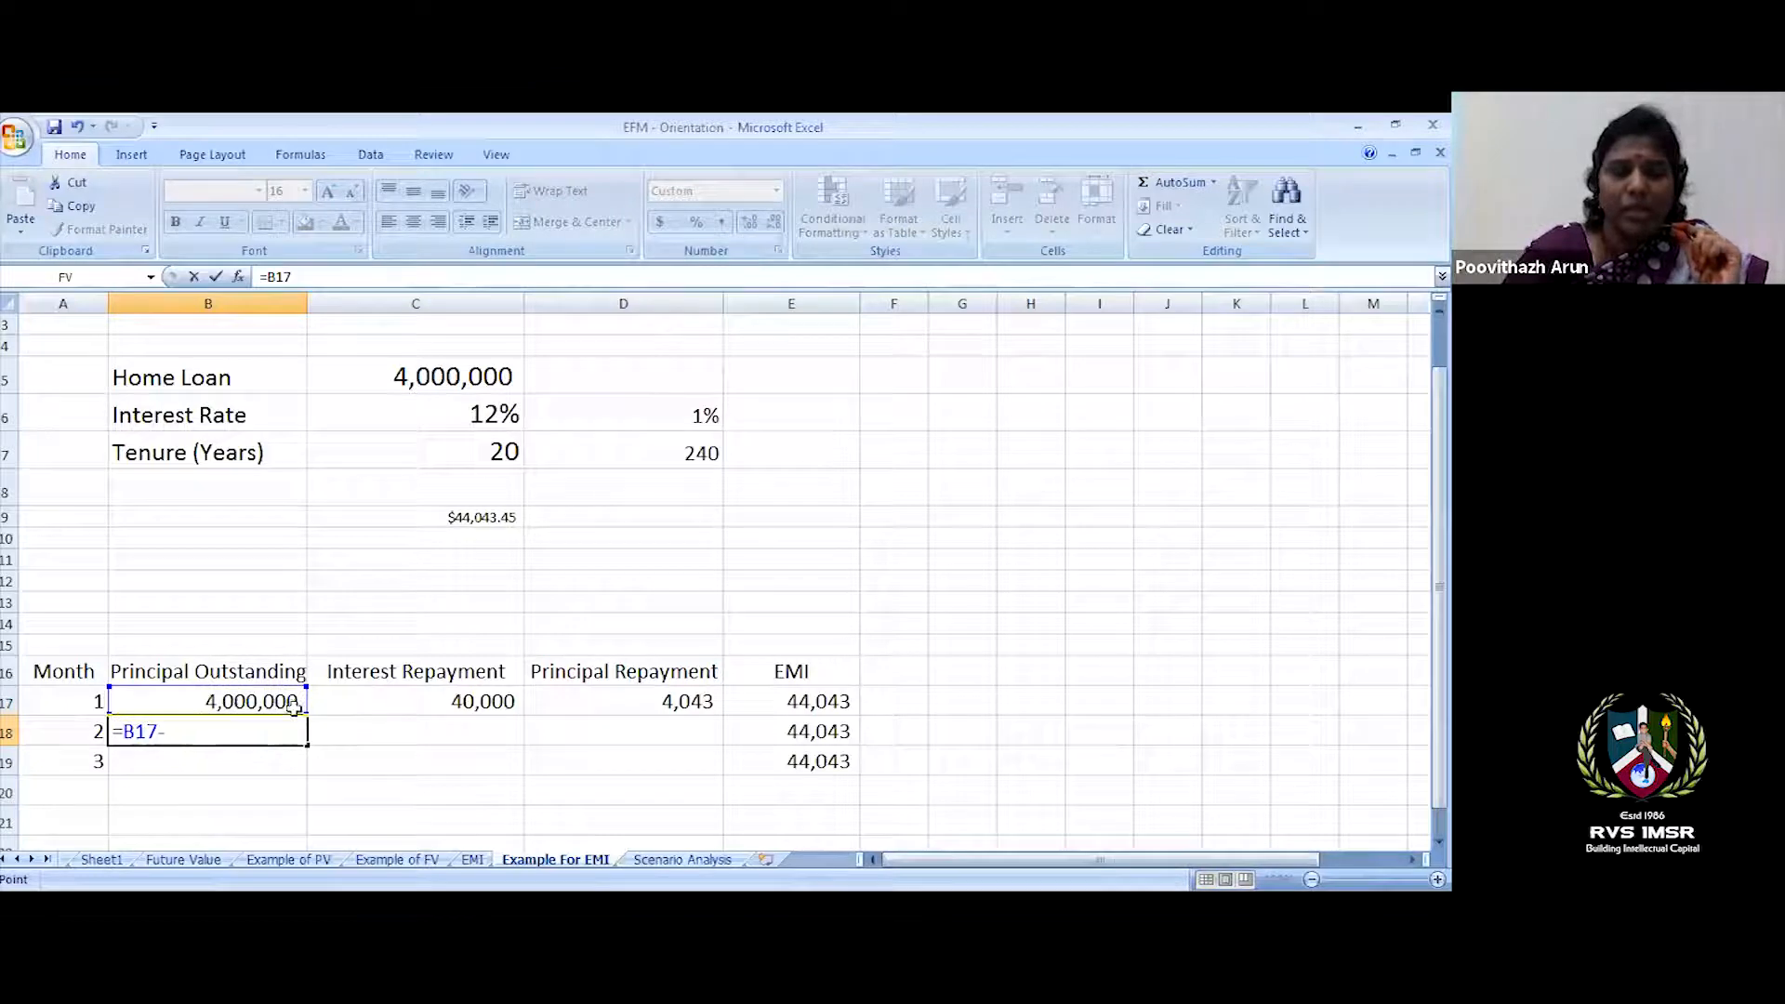
{"action": "left_click", "coordinate": [636, 705]}
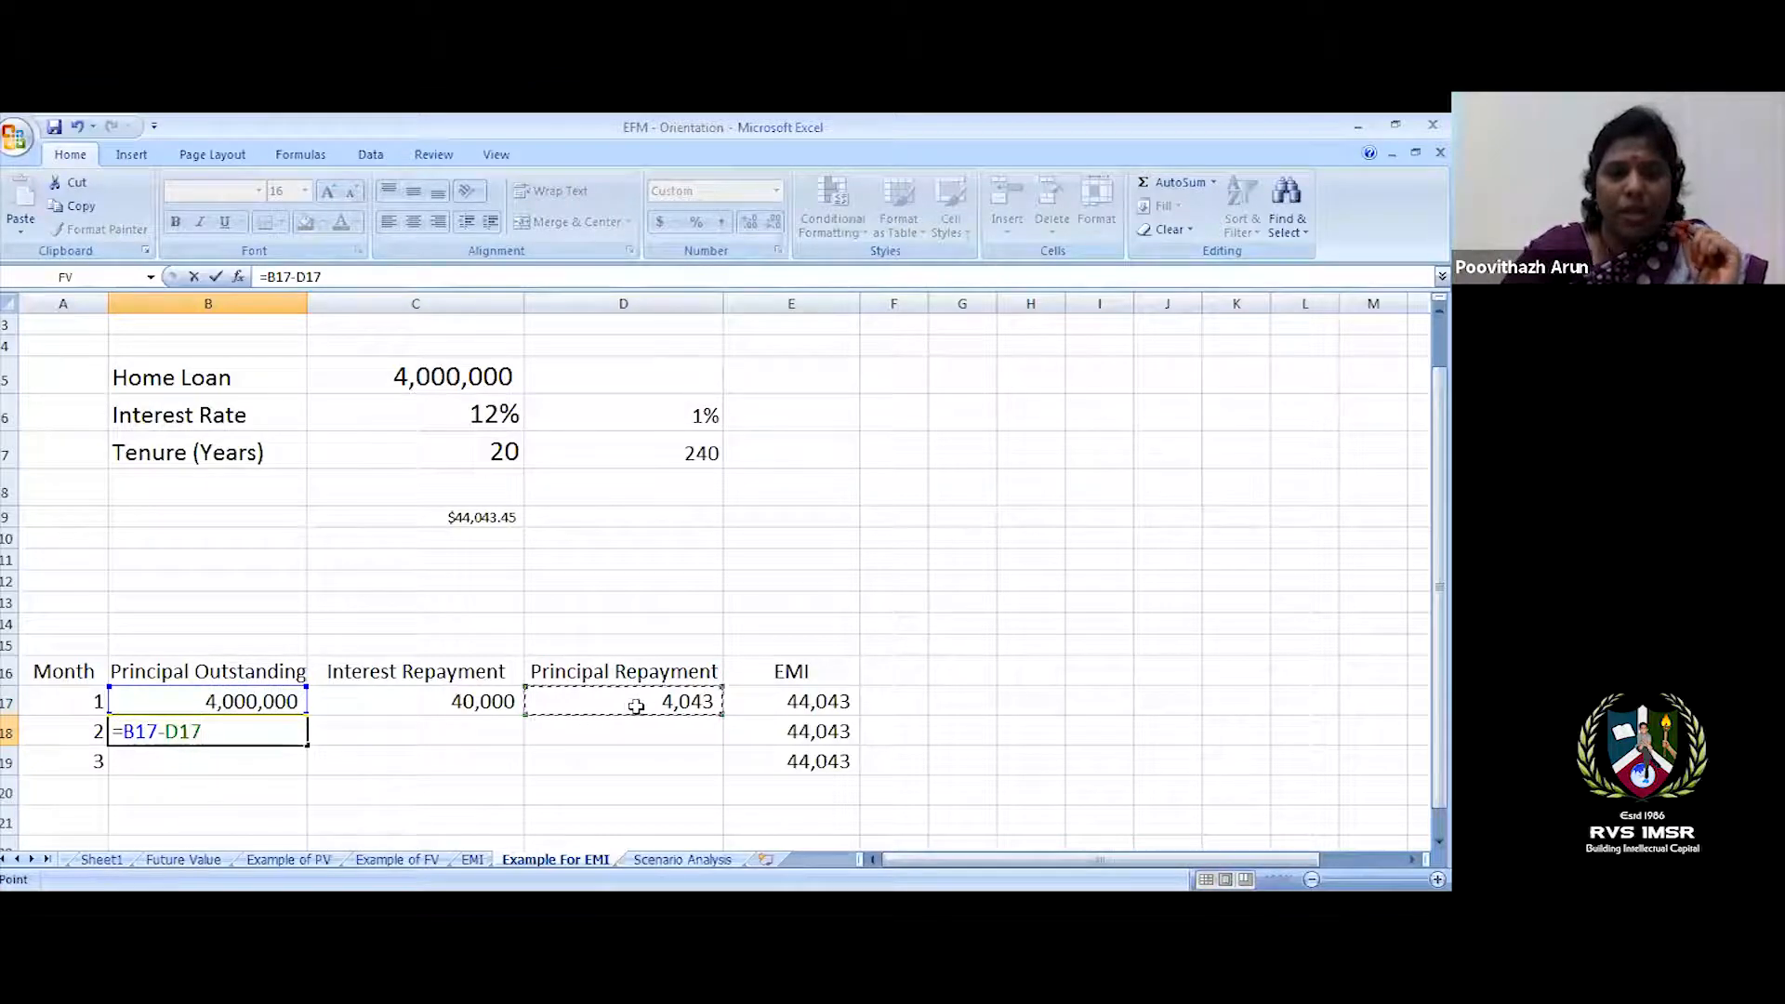
{"action": "key", "text": "Return"}
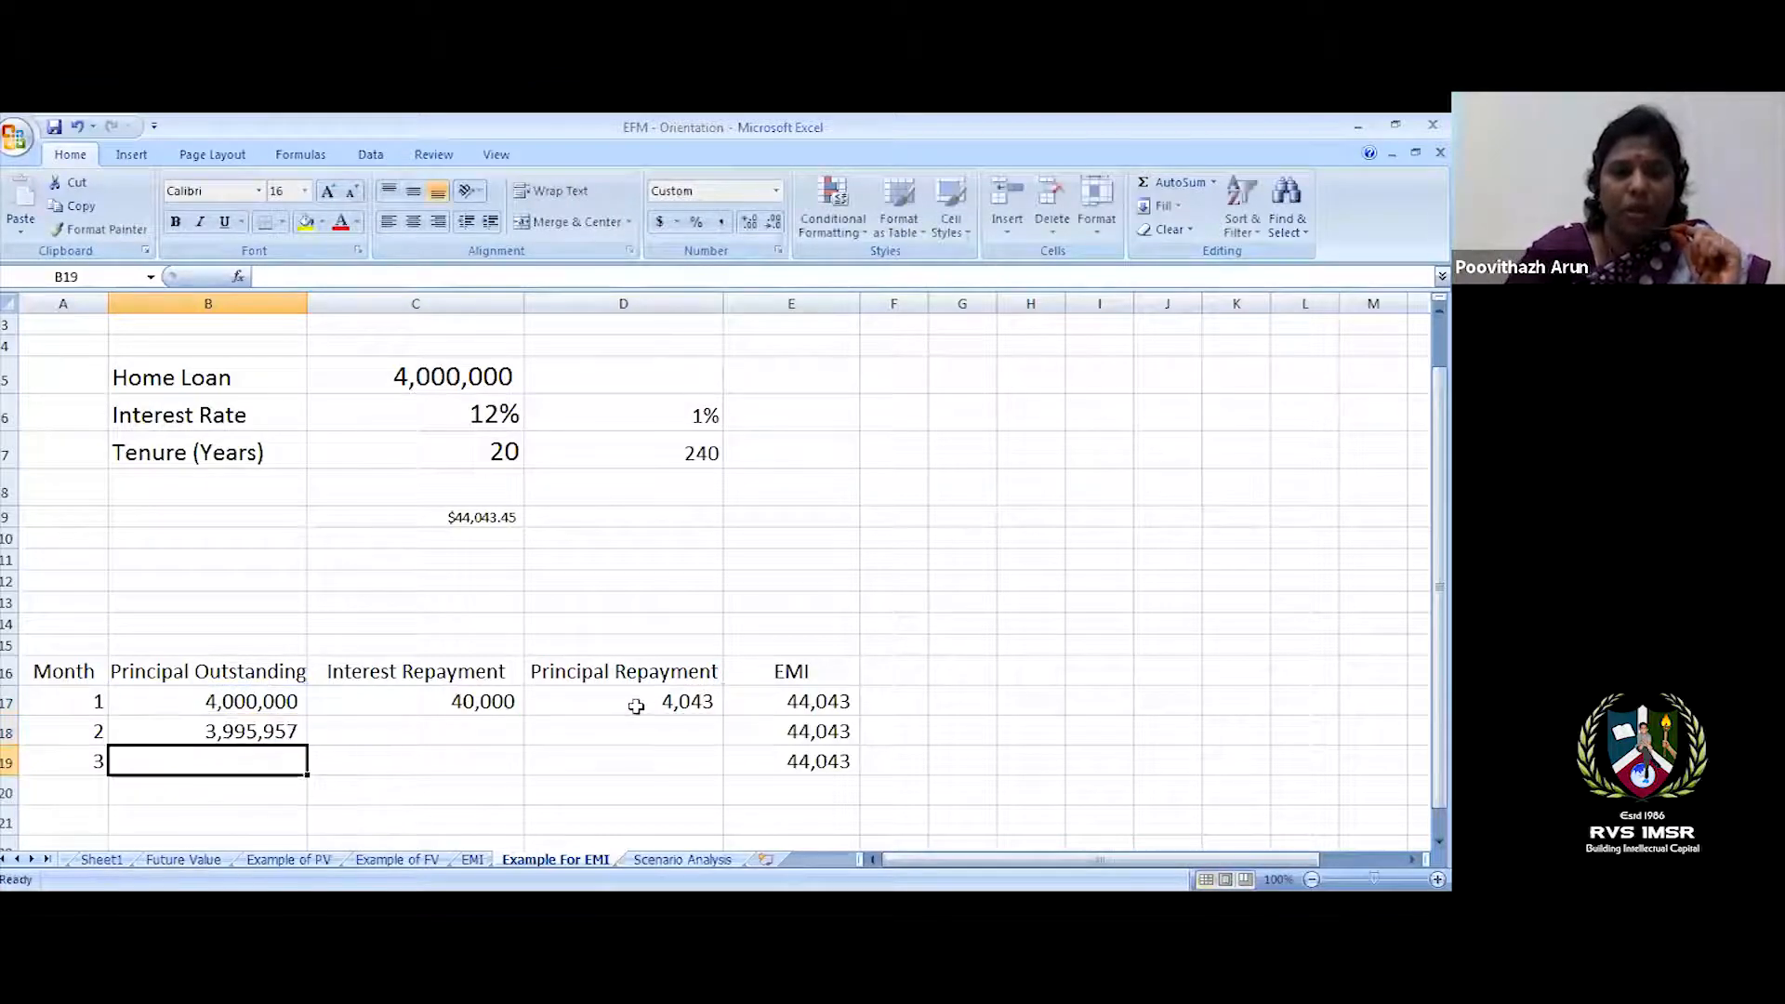
- Try to fill the first month's Interest and Principal Repayment formulas down to row 18, inspect C18, and clear both copied cells
{"action": "left_click", "coordinate": [491, 709]}
{"action": "left_click_drag", "start_coordinate": [442, 702], "coordinate": [617, 697]}
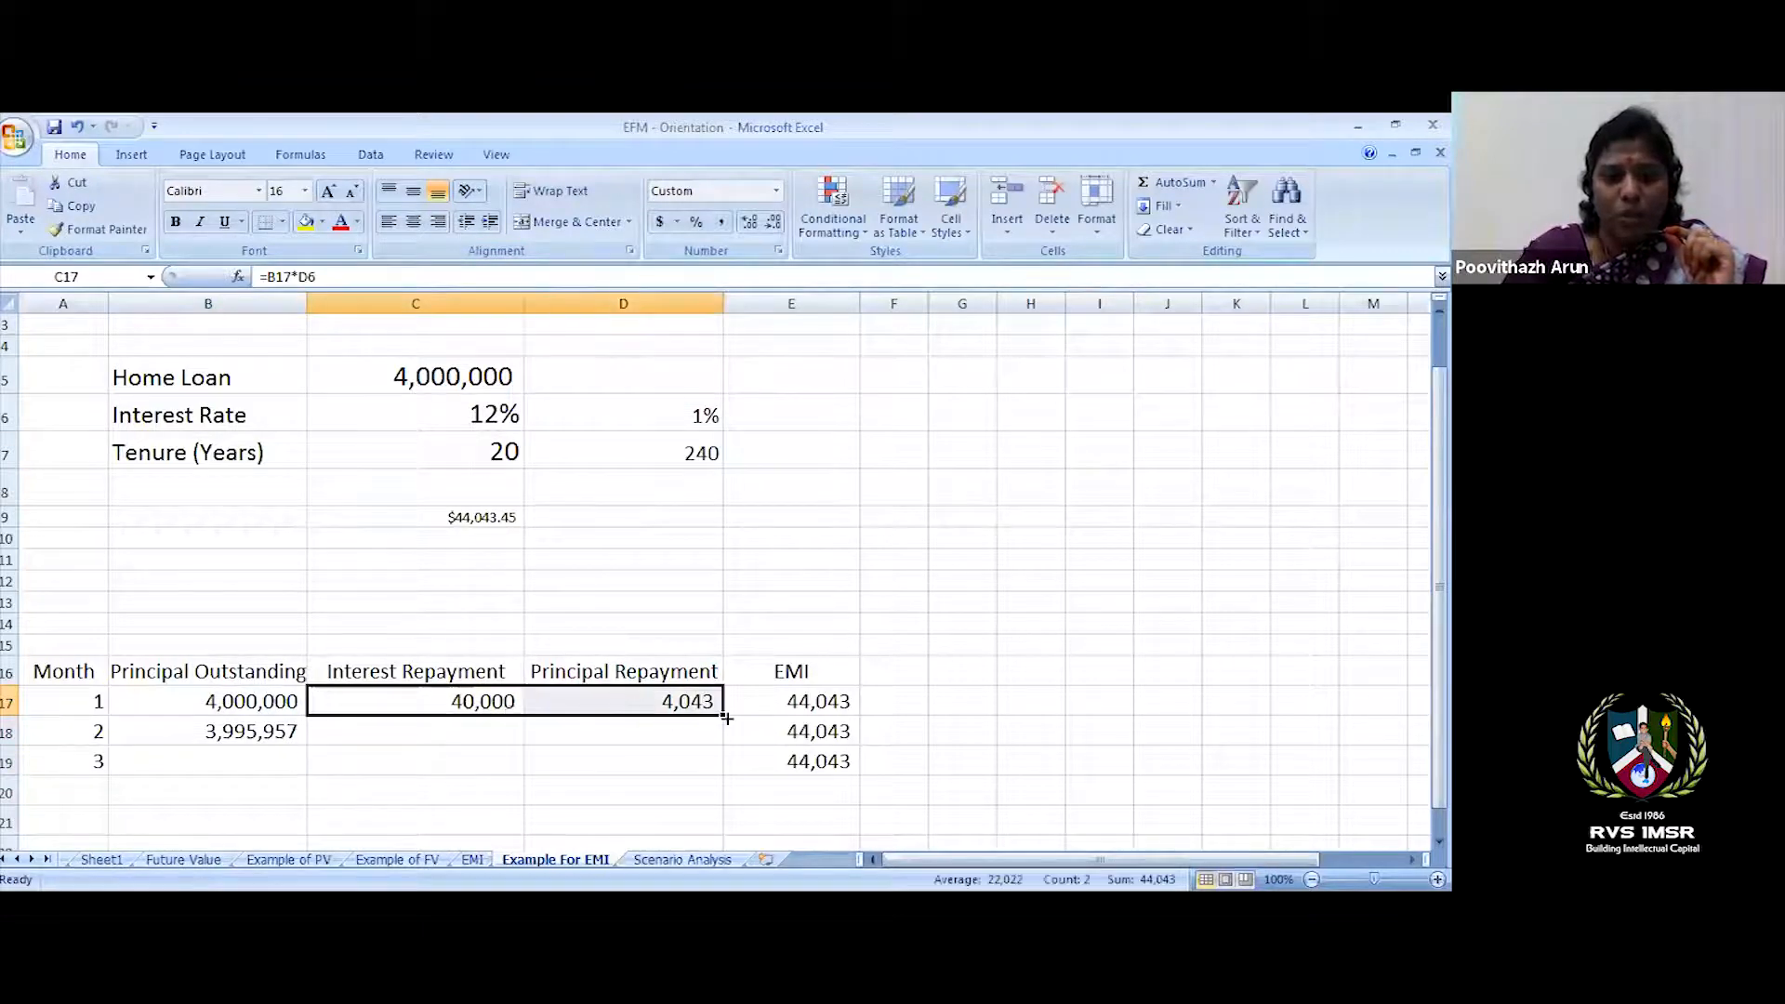
{"action": "left_click_drag", "start_coordinate": [726, 717], "coordinate": [729, 736]}
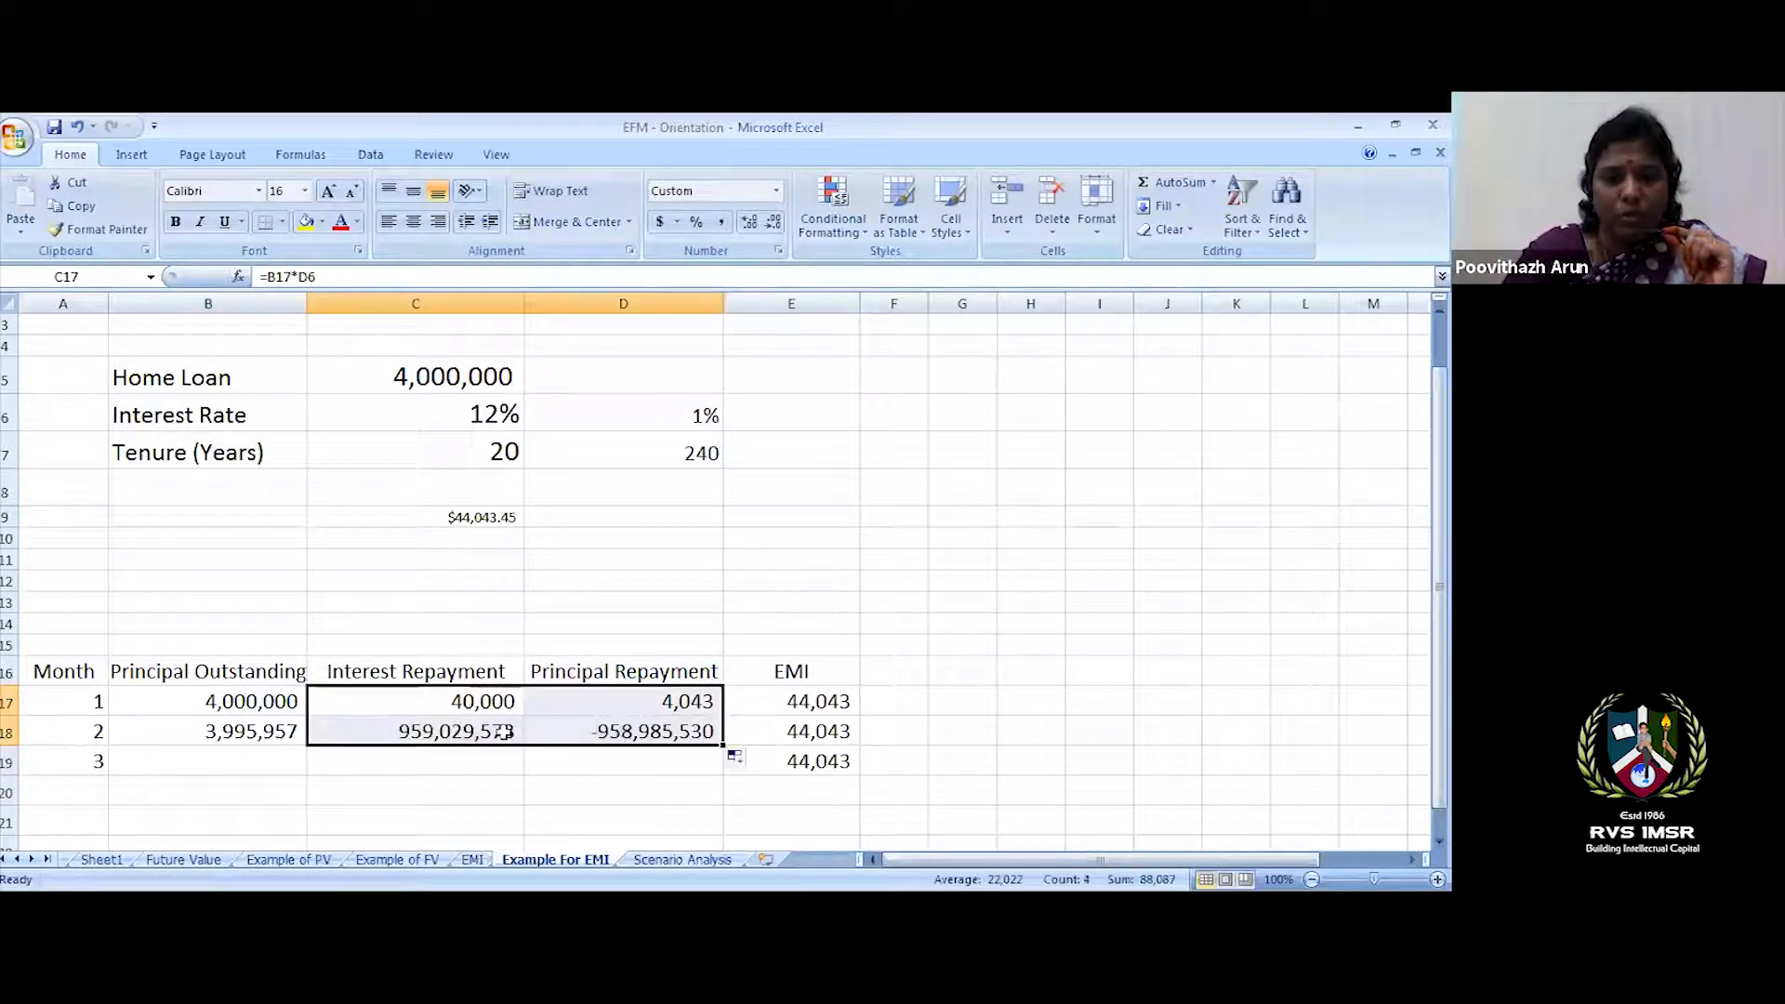
{"action": "double_click", "coordinate": [428, 732]}
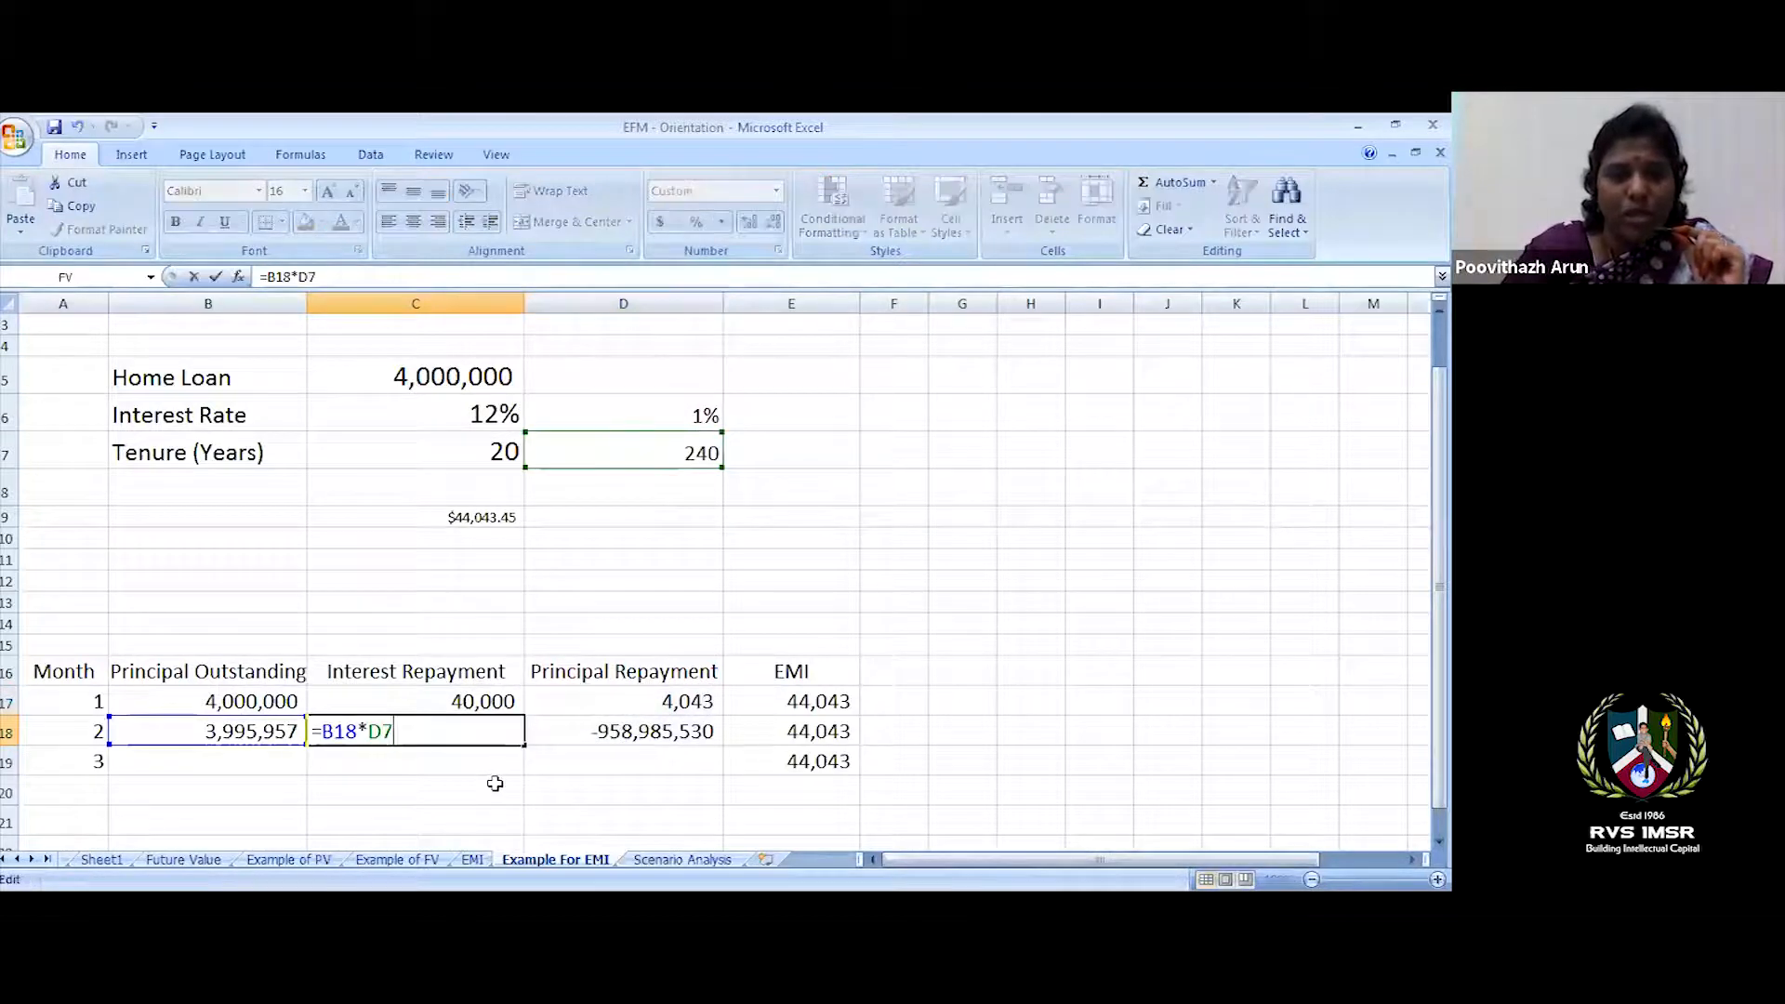
{"action": "left_click", "coordinate": [532, 762]}
{"action": "left_click_drag", "start_coordinate": [465, 739], "coordinate": [609, 730]}
{"action": "key", "text": "Delete"}
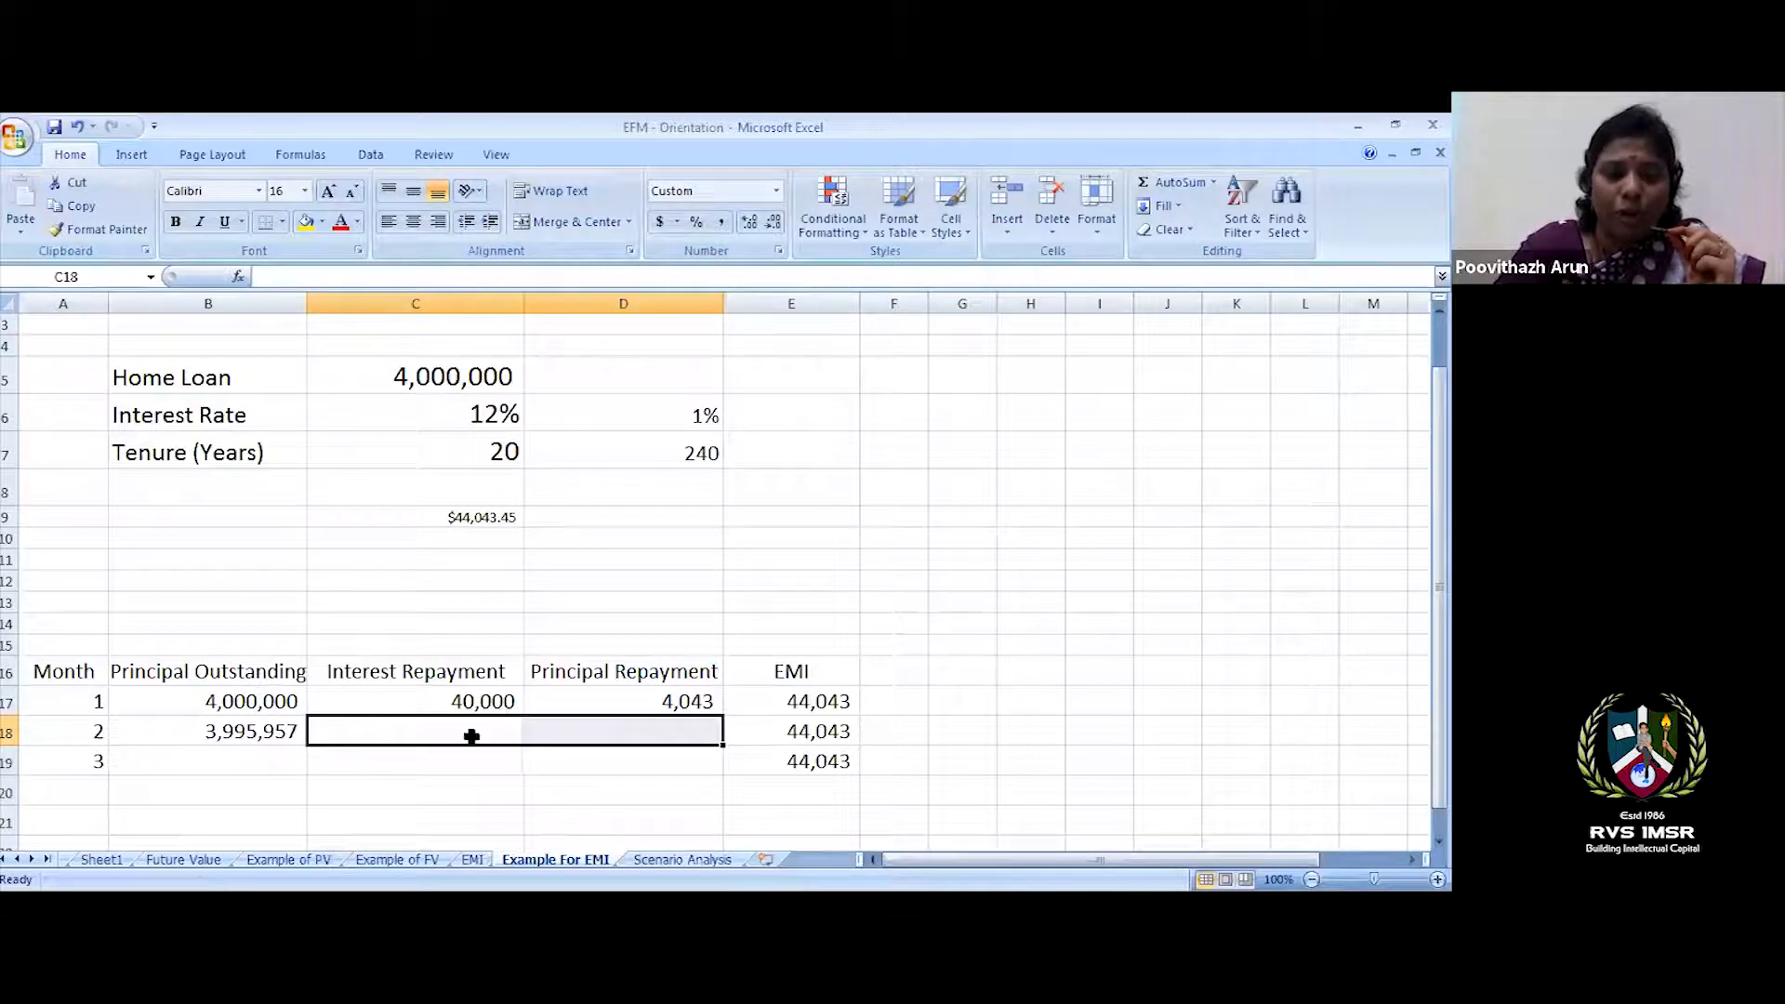
- Calculate the second month's Interest Repayment in C18 with the formula =B18*D6
{"action": "double_click", "coordinate": [439, 733]}
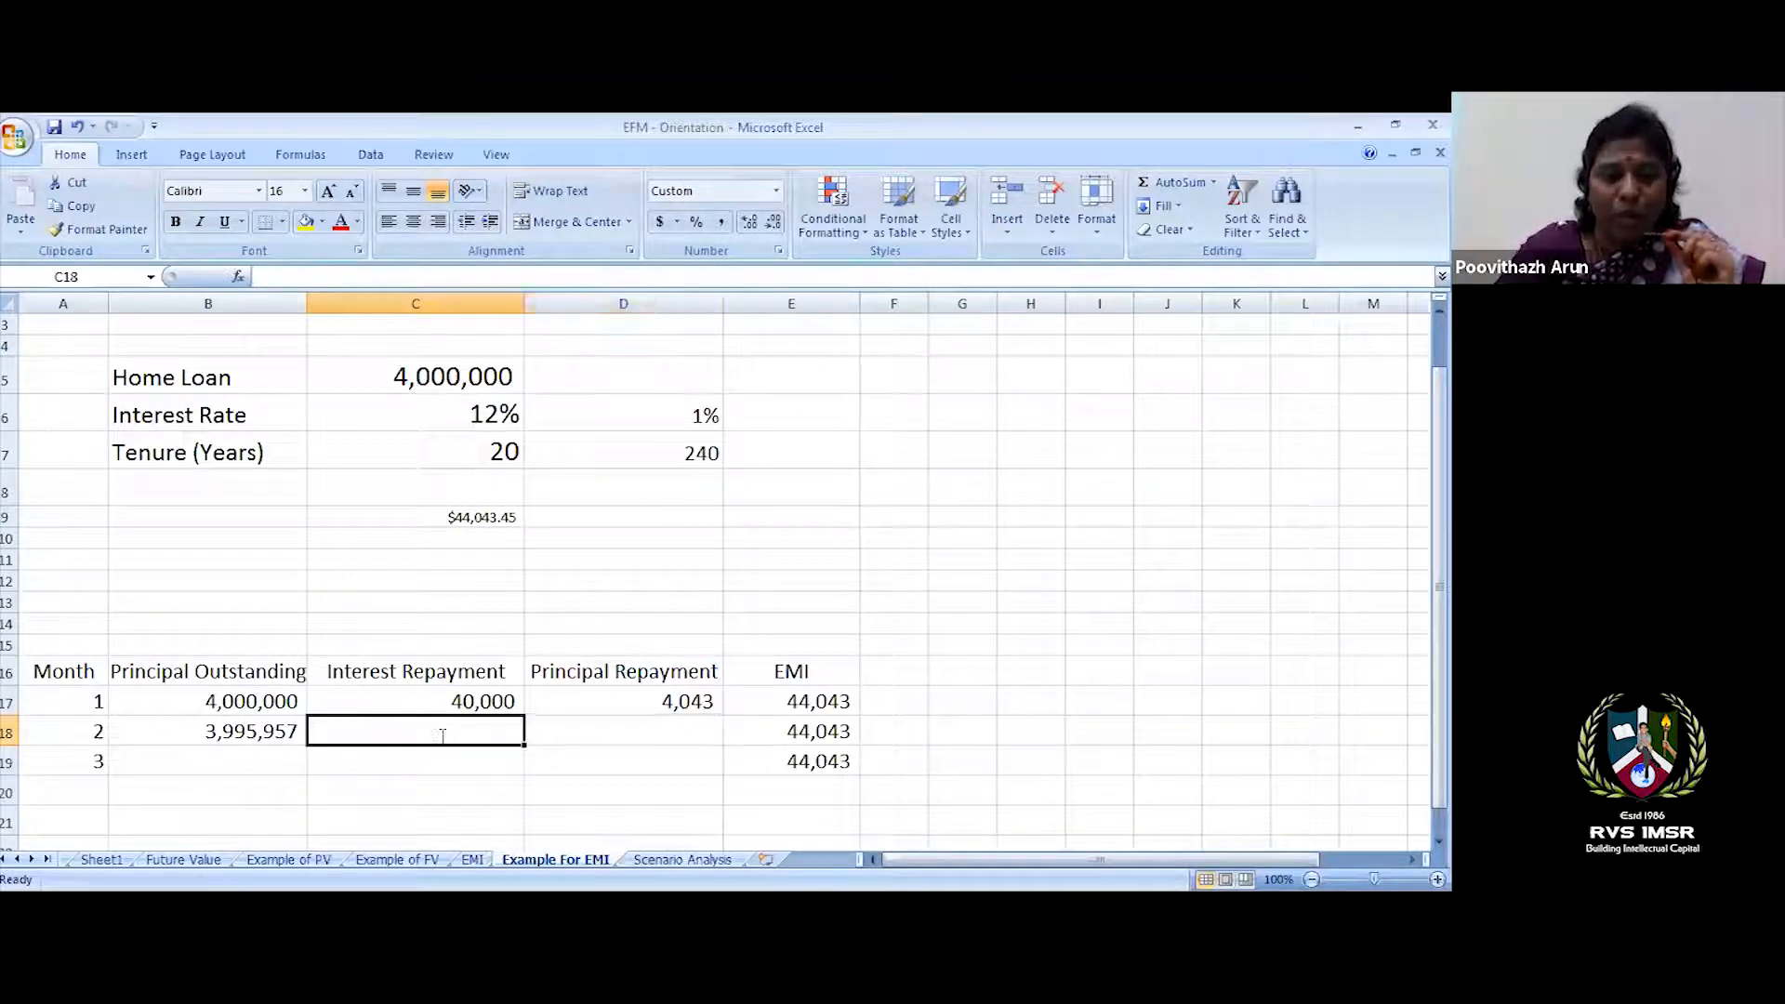
{"action": "type", "text": "="}
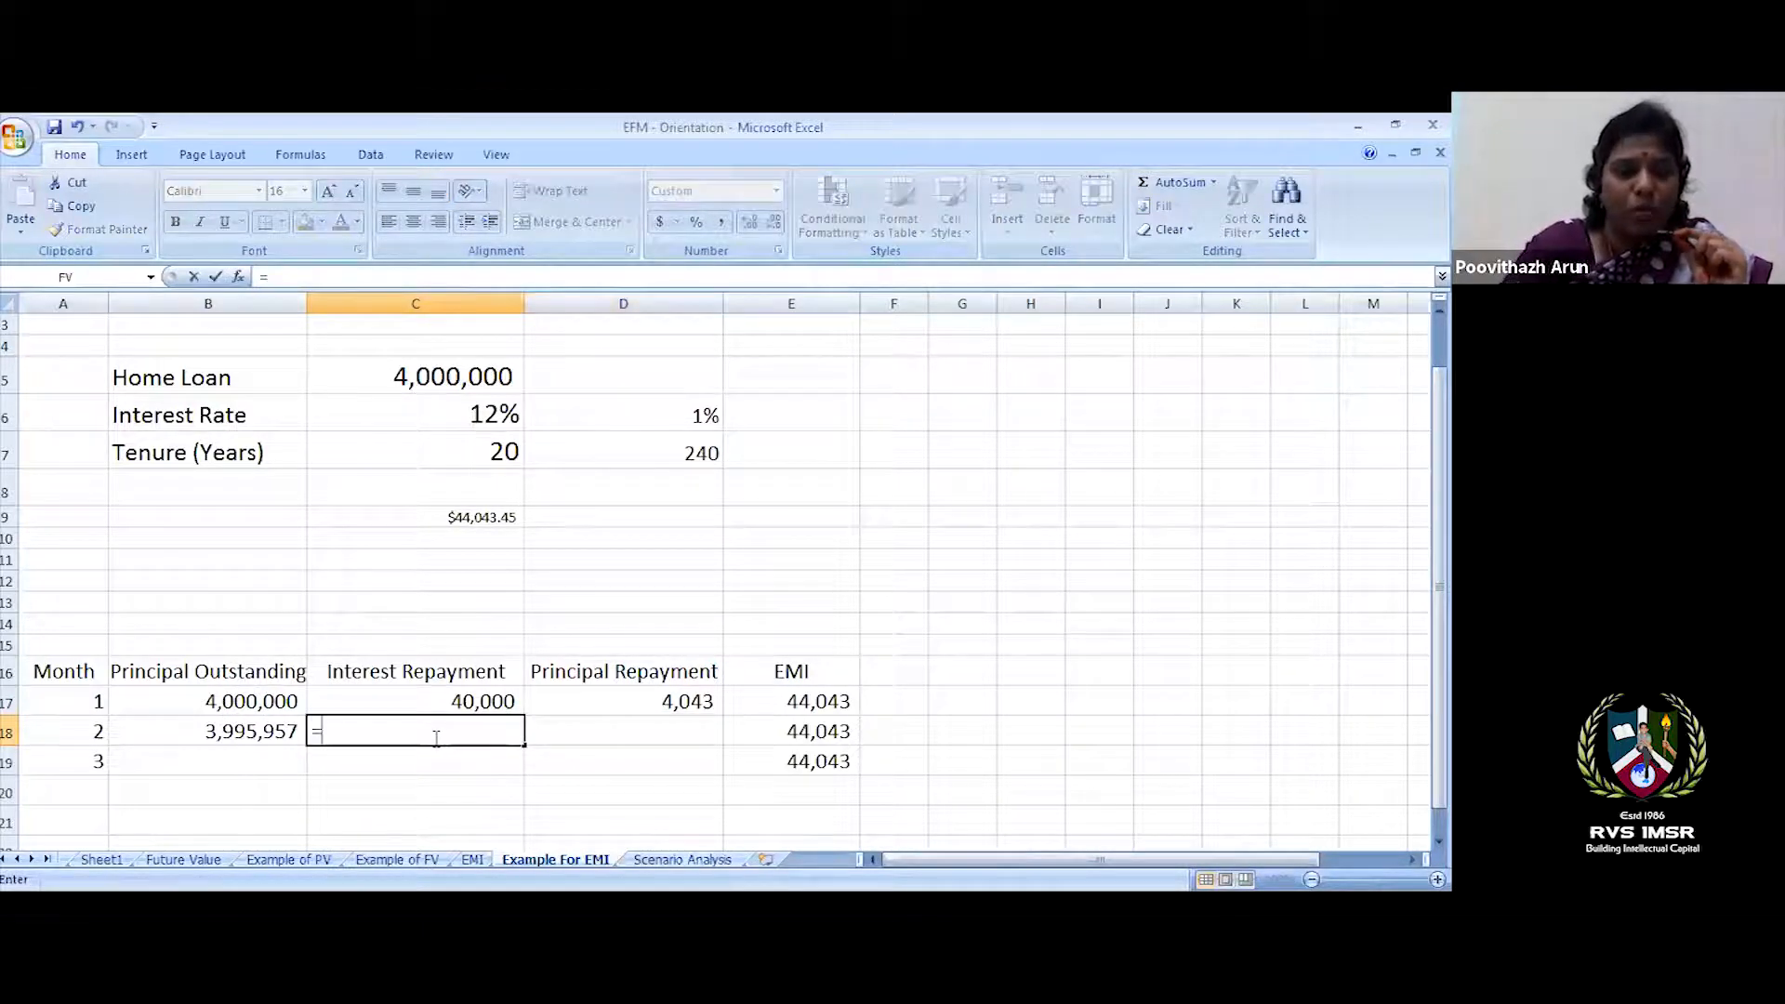
{"action": "left_click", "coordinate": [256, 733]}
{"action": "type", "text": "*"}
{"action": "left_click", "coordinate": [685, 415]}
{"action": "key", "text": "Return"}
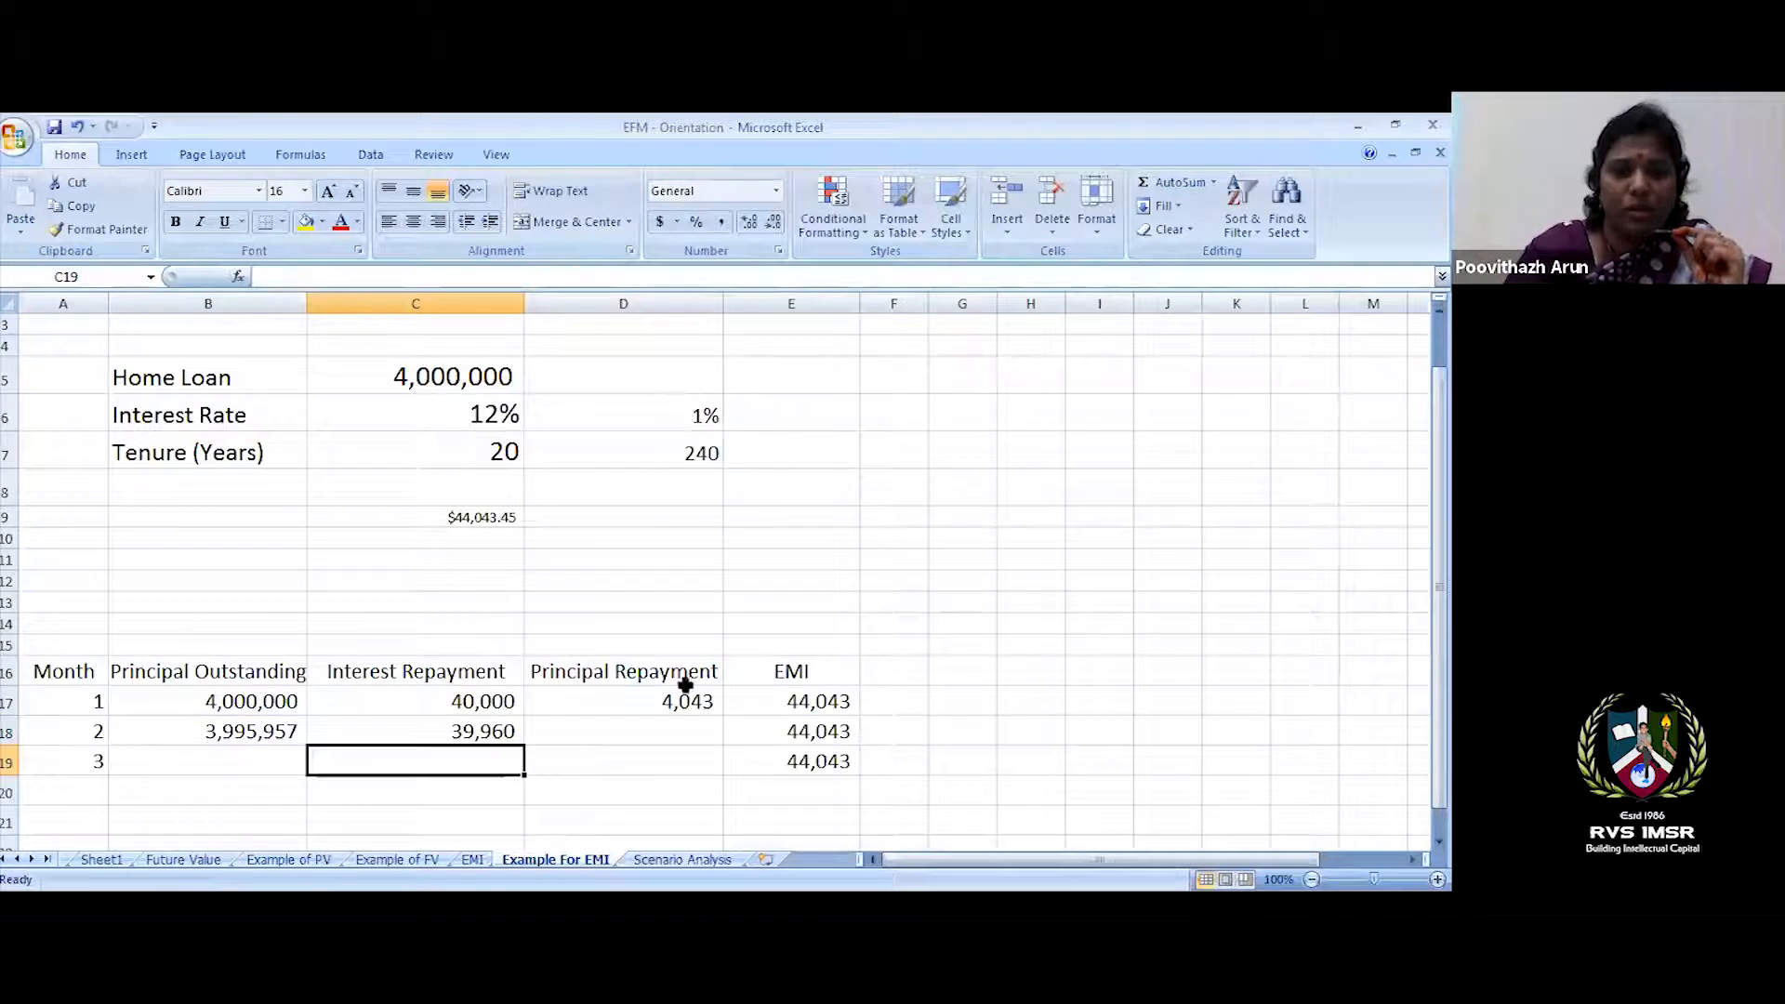
- Calculate the second month's Principal Repayment in D18 with the formula =E18-C18
{"action": "left_click", "coordinate": [625, 730]}
{"action": "type", "text": "="}
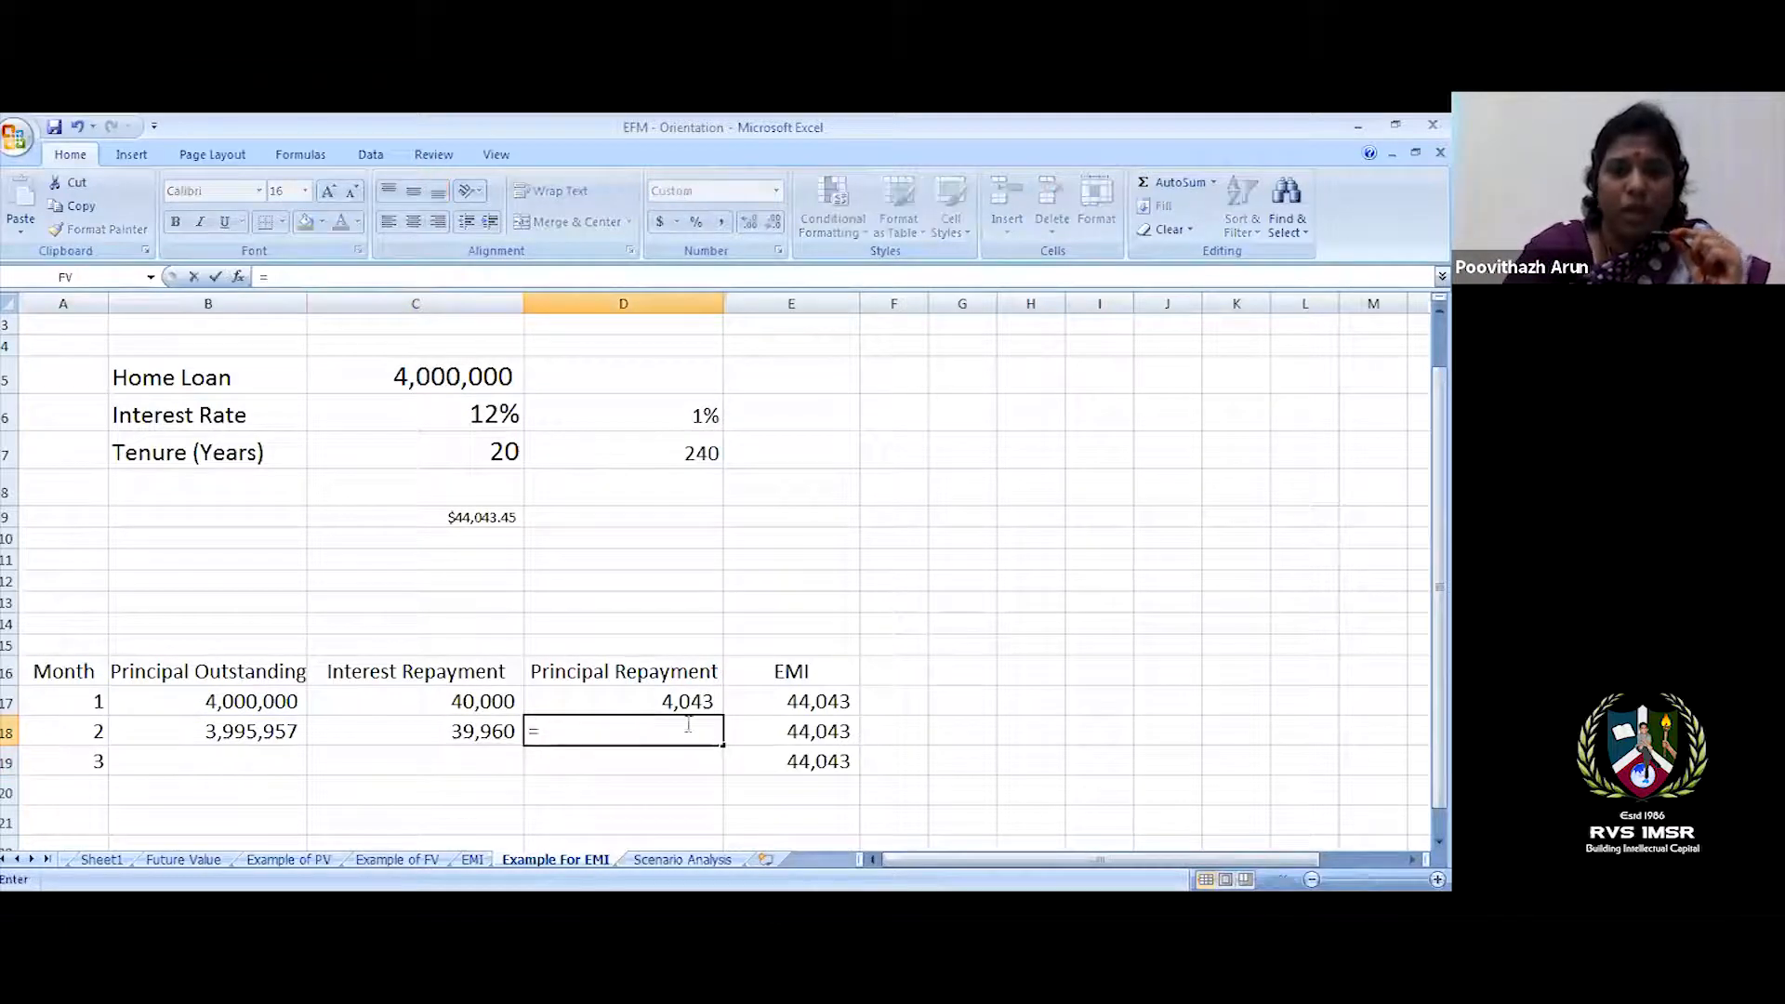
{"action": "left_click", "coordinate": [775, 731]}
{"action": "type", "text": "-"}
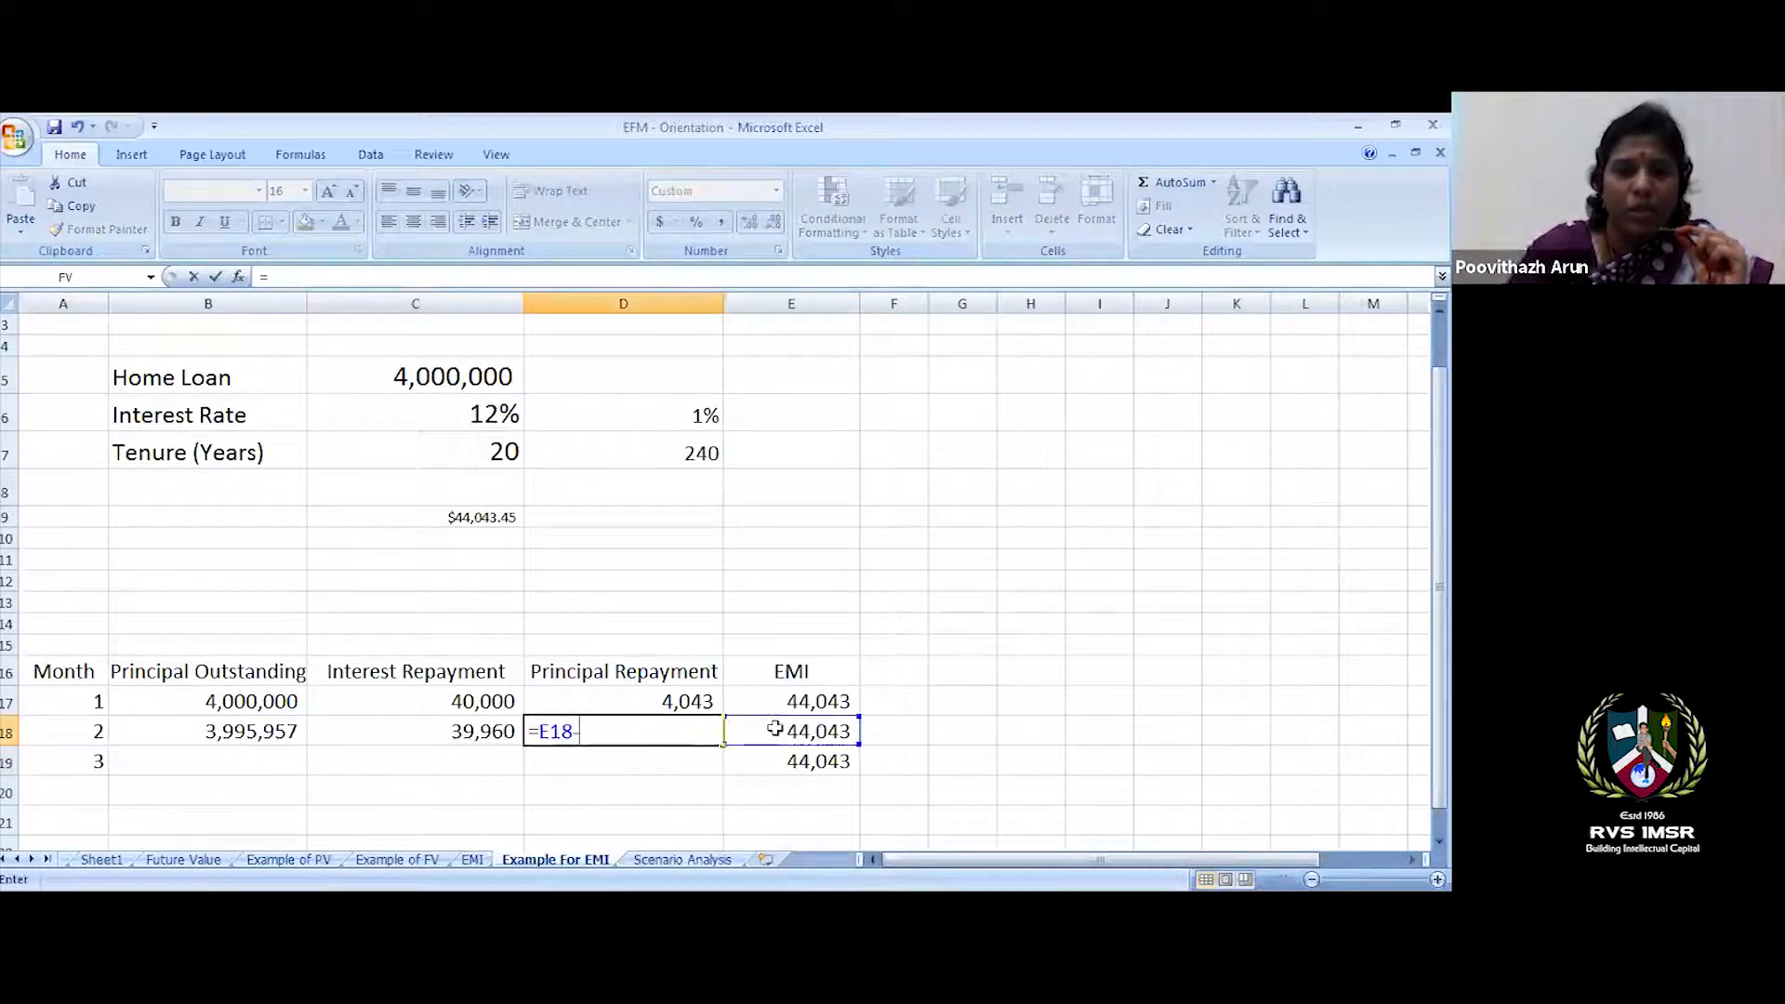
{"action": "left_click", "coordinate": [443, 726]}
{"action": "key", "text": "Return"}
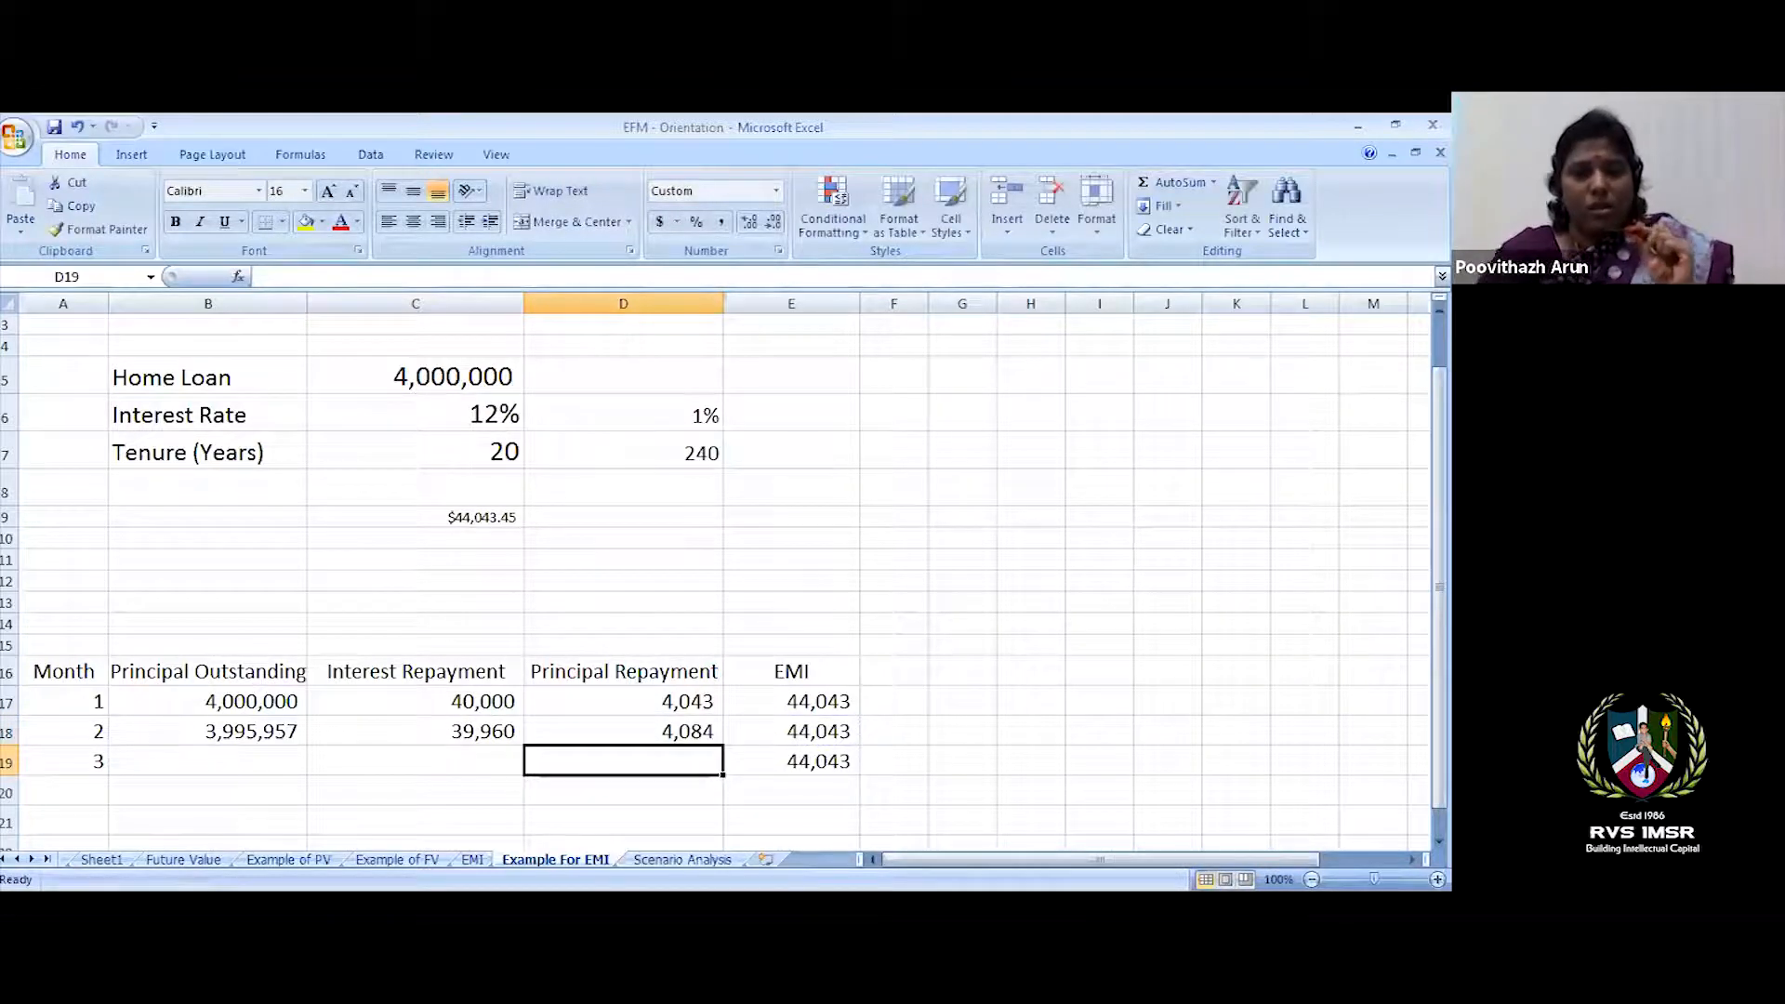
- Fill the Principal Outstanding formula from B18 down to B19 and check the interest formula in C17 and the monthly rate in D6
{"action": "left_click_drag", "start_coordinate": [269, 731], "coordinate": [522, 764]}
{"action": "left_click", "coordinate": [409, 704]}
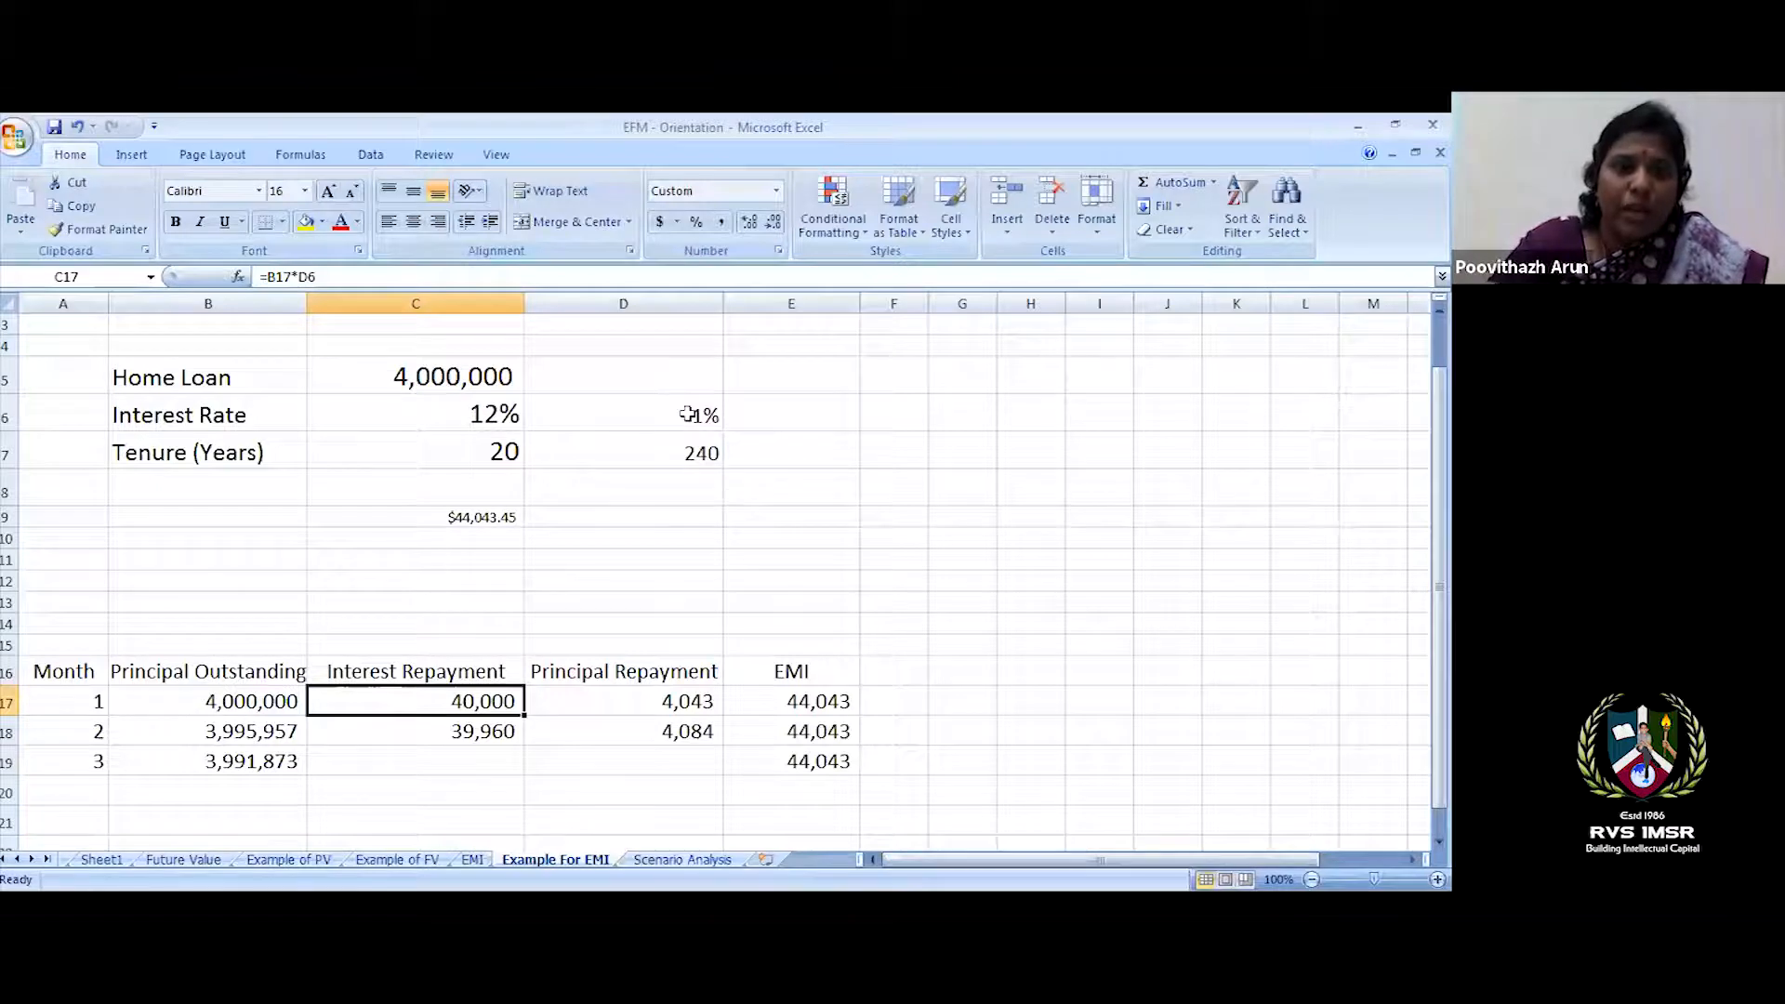
{"action": "left_click", "coordinate": [409, 736]}
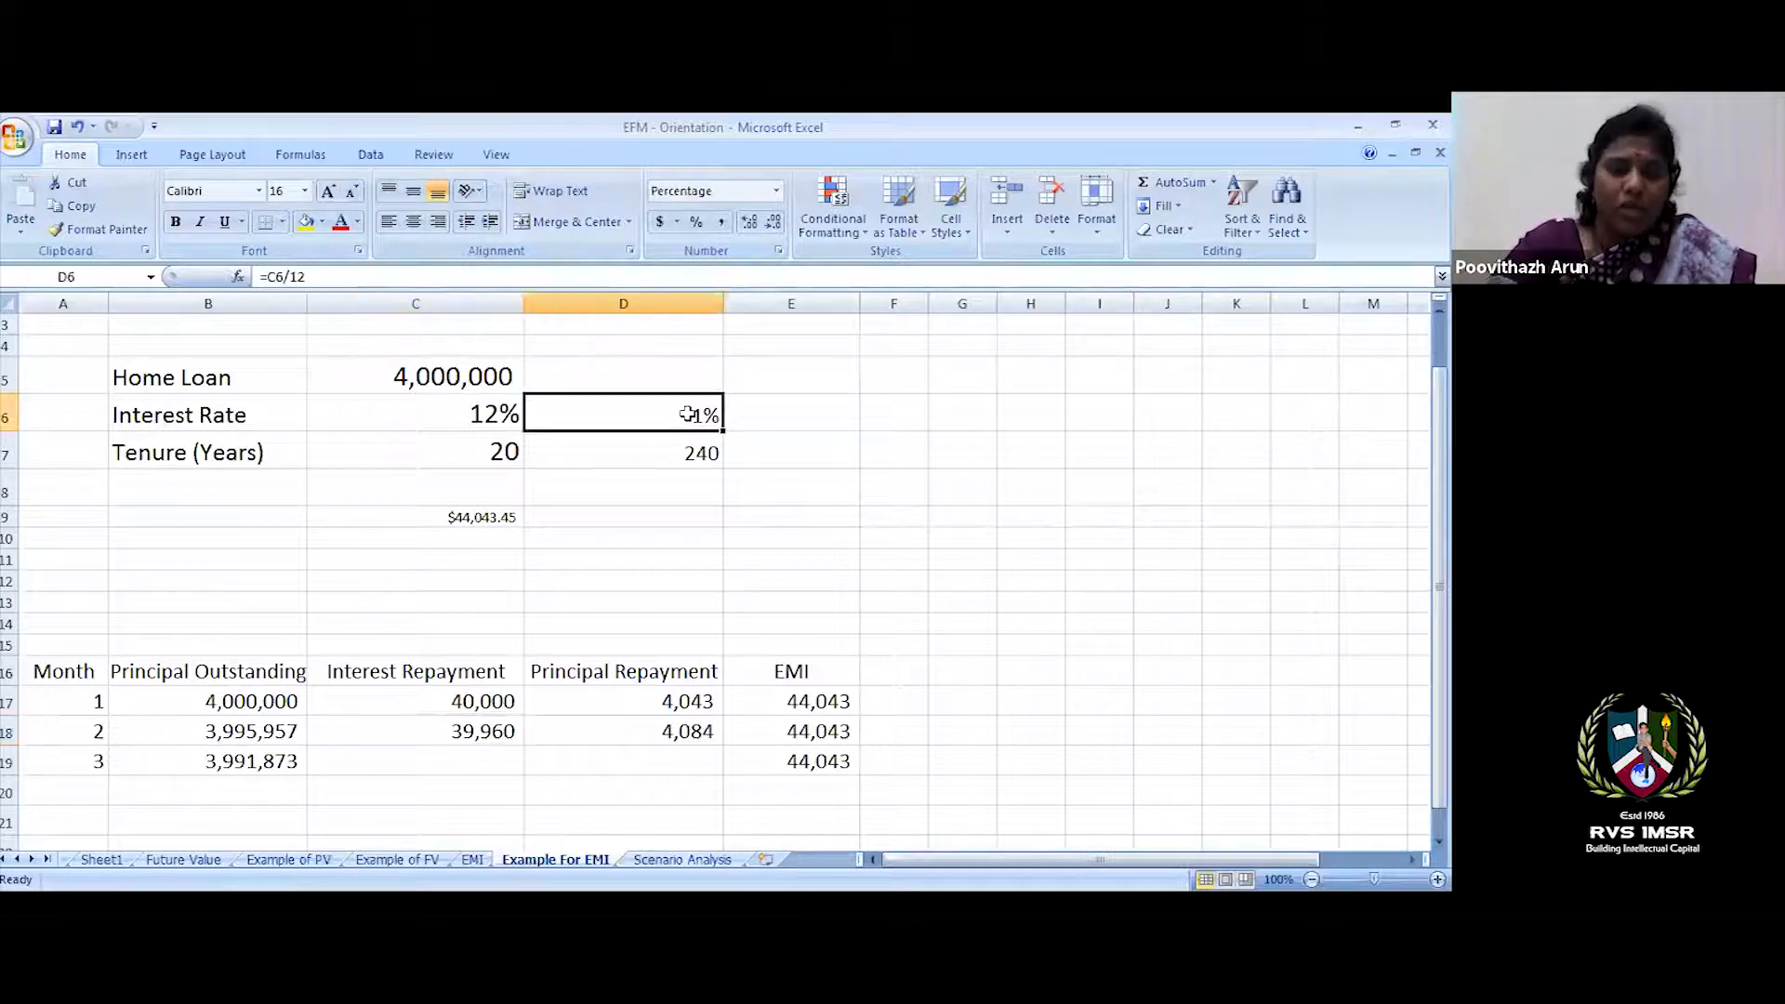
- Make the rate reference in C18 absolute as =B18*$D$6 and fill C18:D18 down to the third month
{"action": "left_click", "coordinate": [485, 730]}
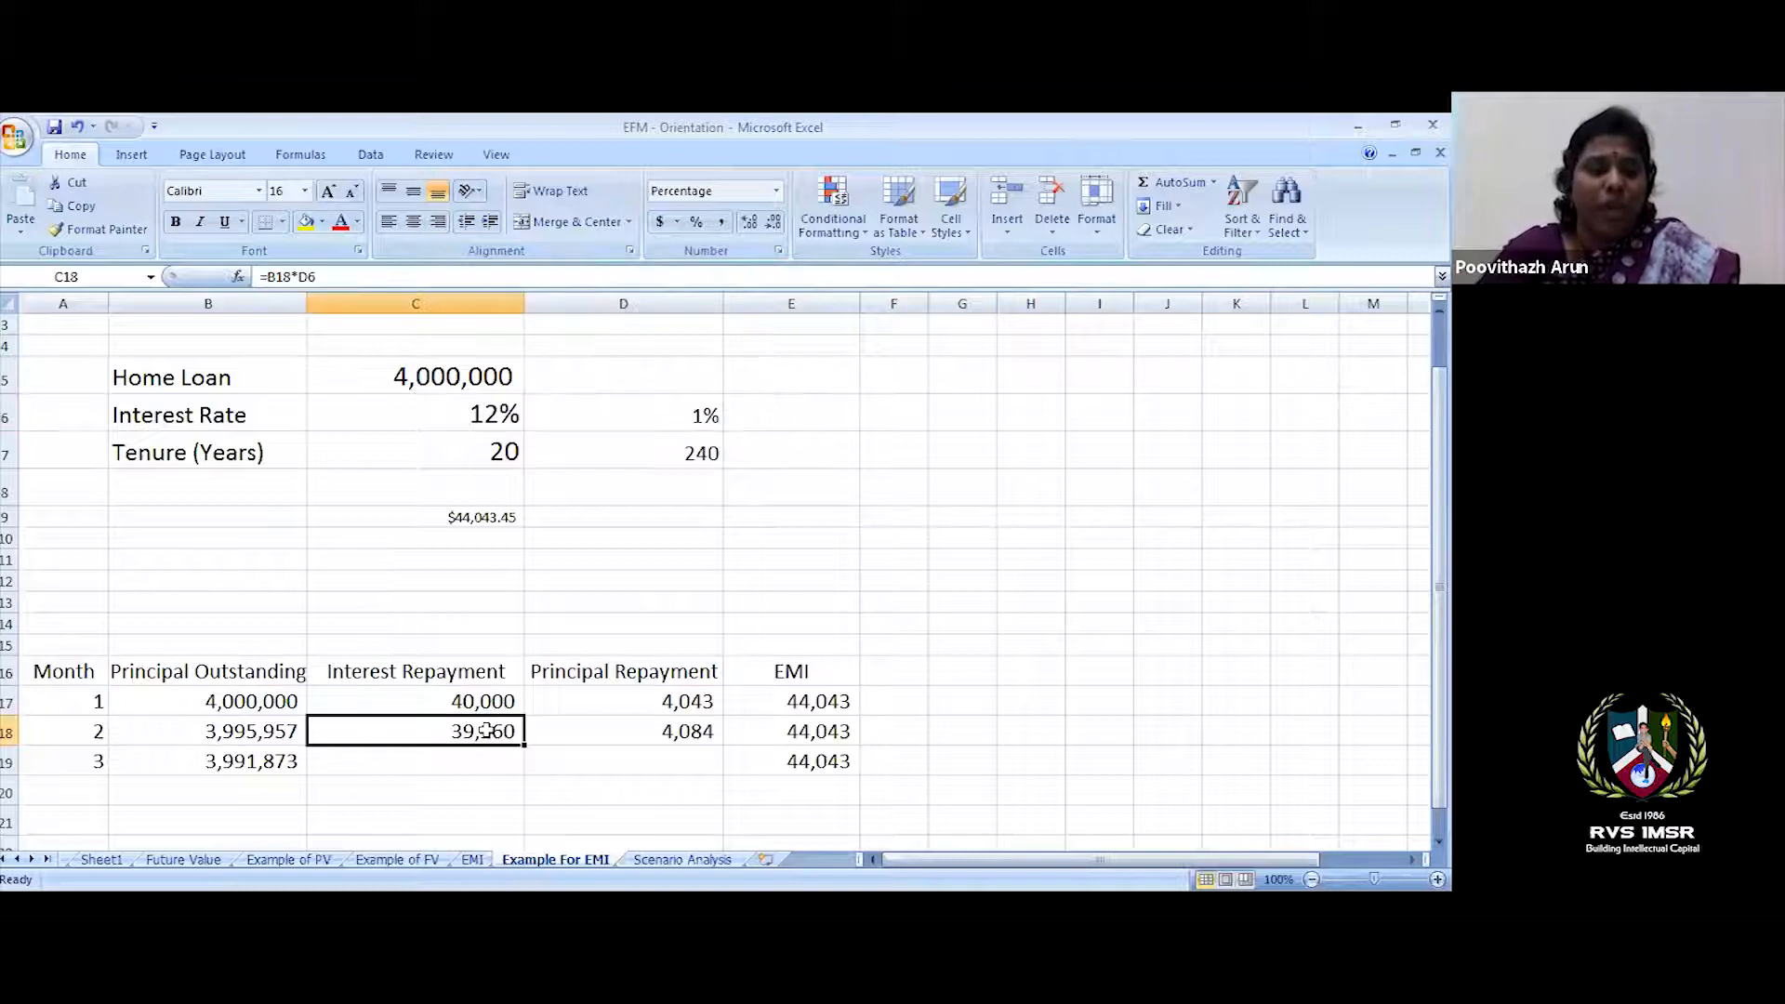
{"action": "left_click", "coordinate": [319, 276]}
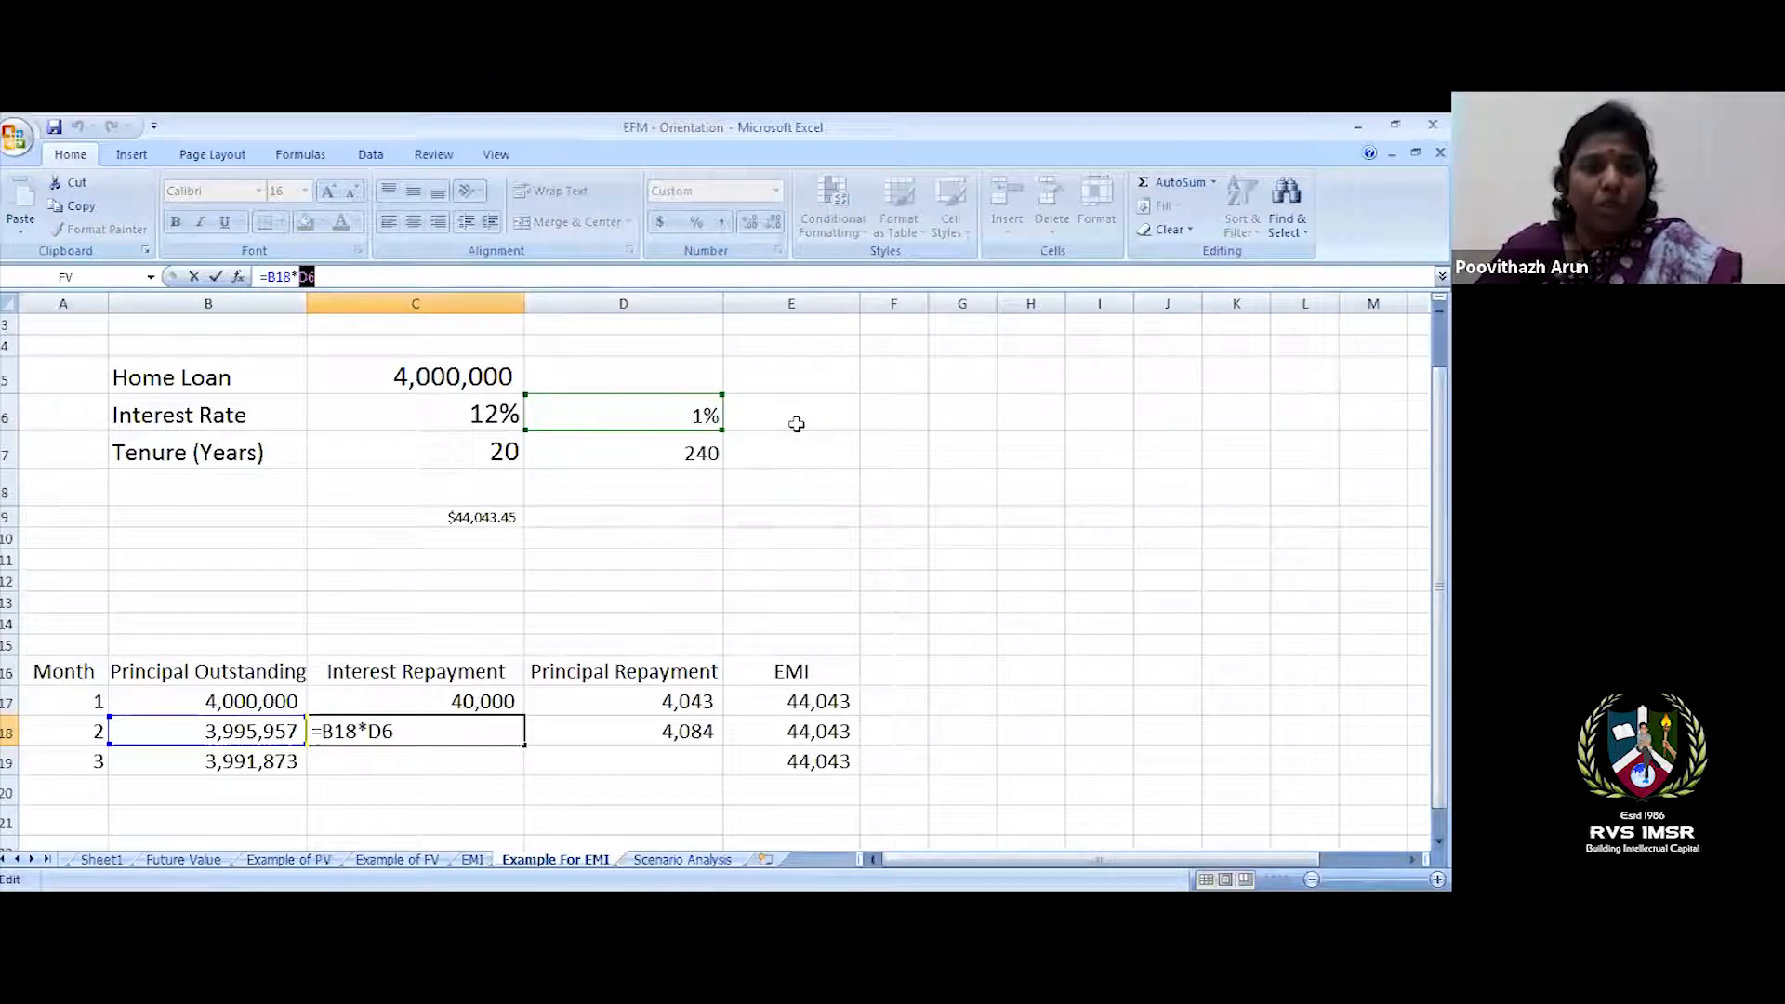
{"action": "key", "text": "F4"}
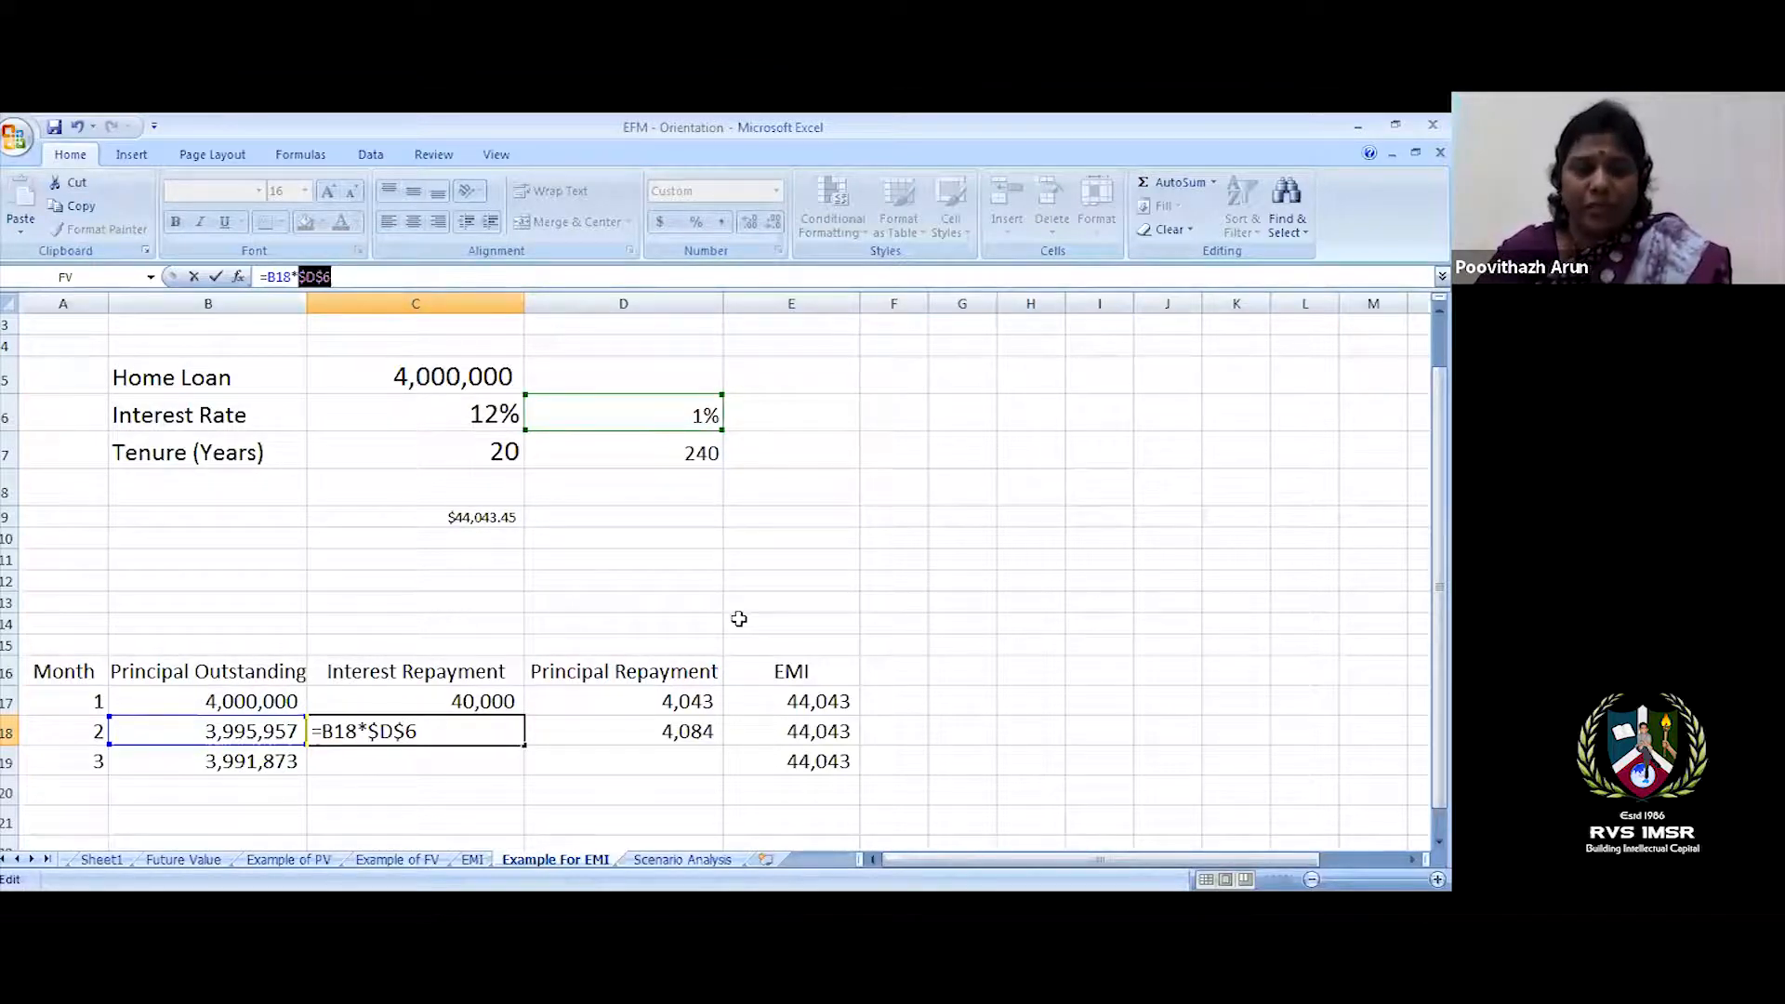
{"action": "key", "text": "Return"}
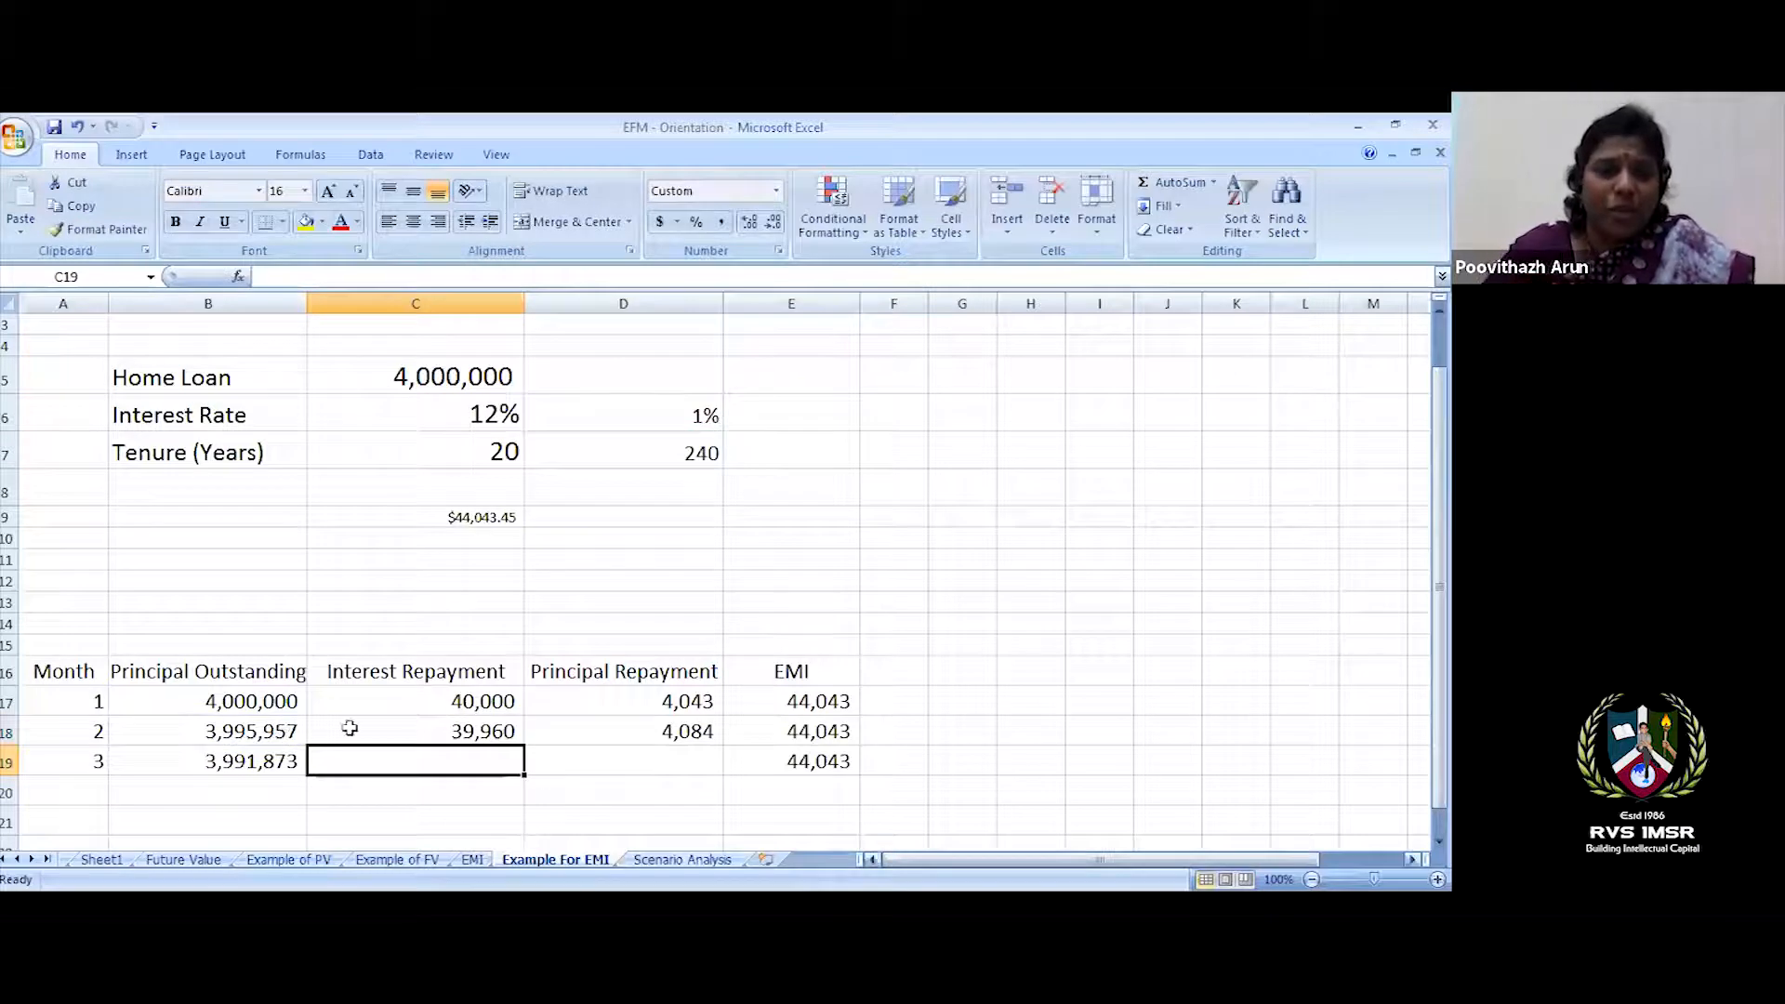
{"action": "left_click_drag", "start_coordinate": [330, 732], "coordinate": [725, 777]}
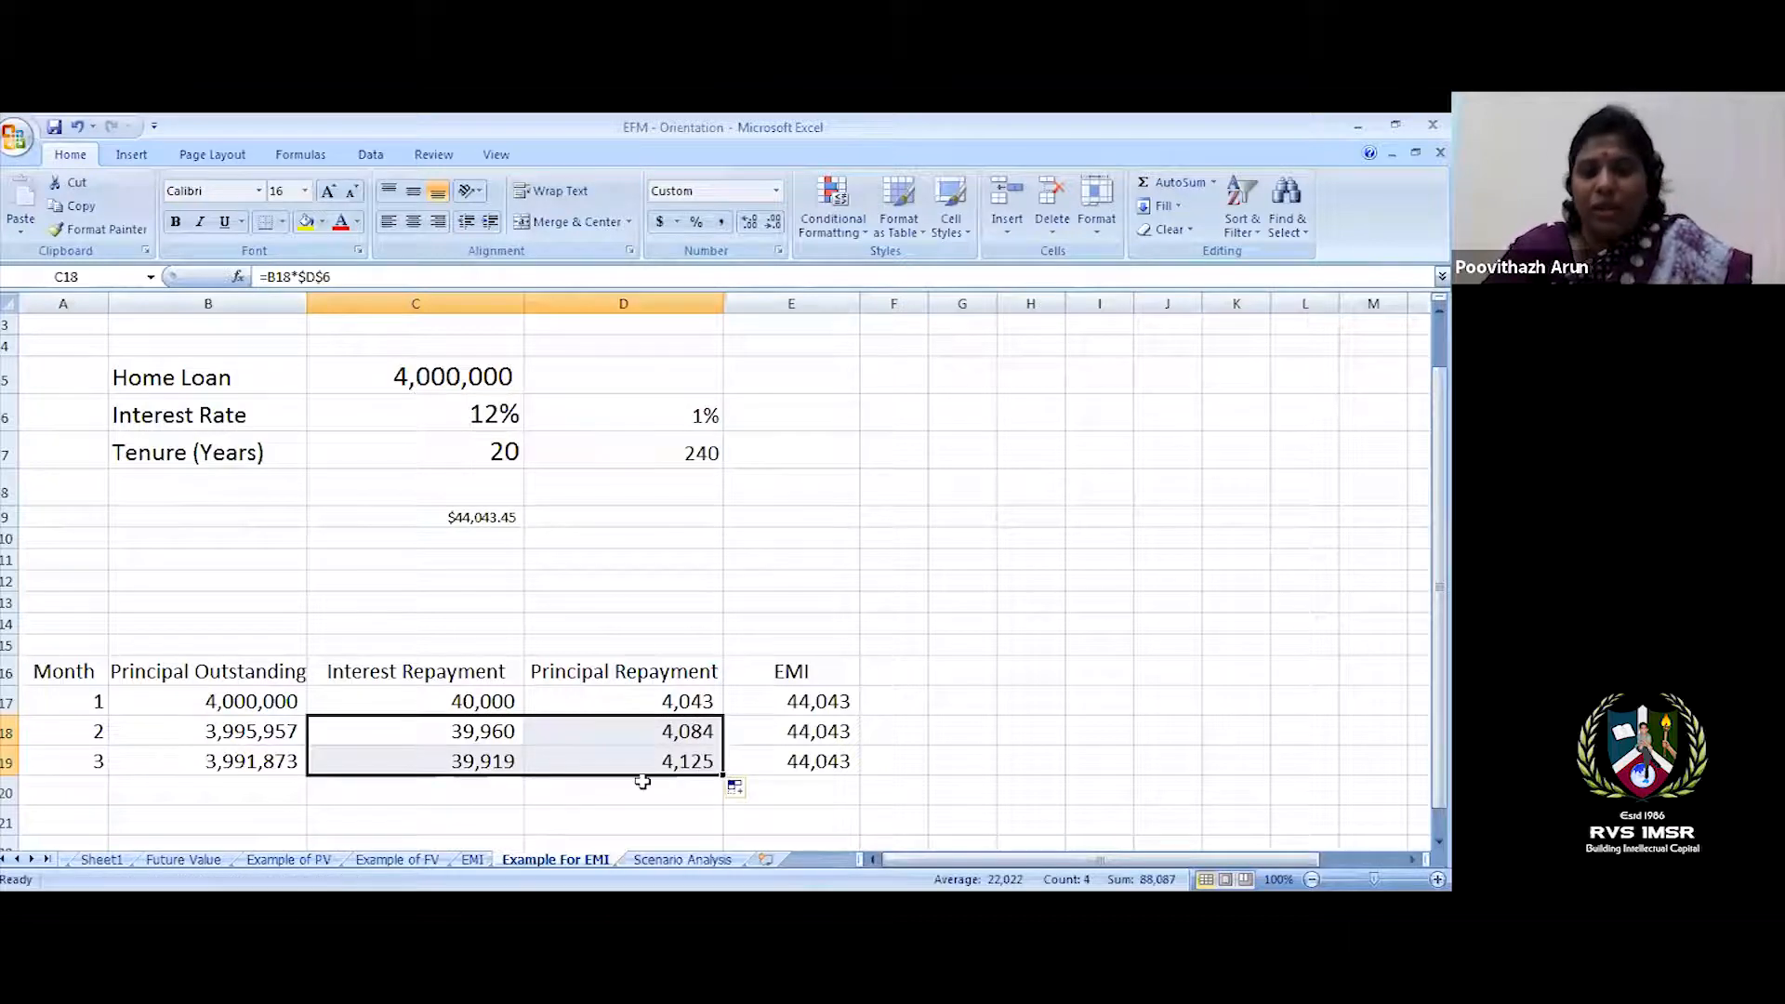
{"action": "left_click", "coordinate": [497, 760]}
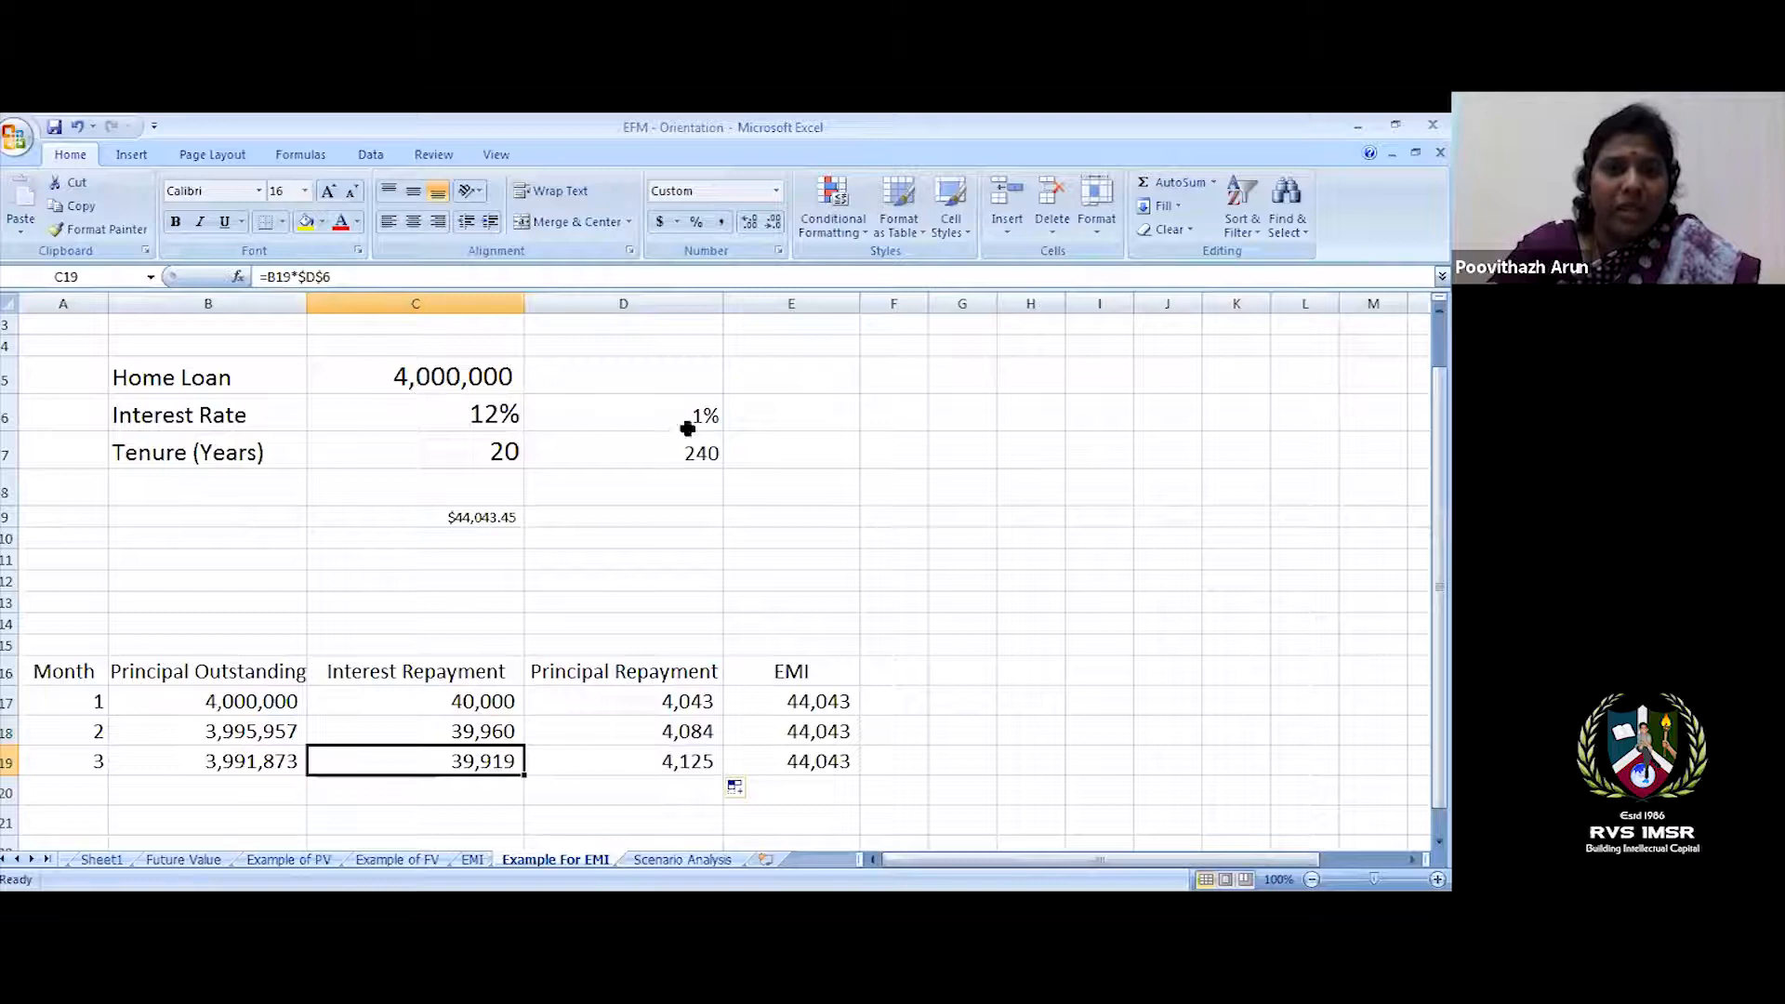
- Fill the third month's row down through all five columns so the schedule ends at month 240 in row 256, removing any extra rows
{"action": "left_click_drag", "start_coordinate": [68, 760], "coordinate": [842, 785]}
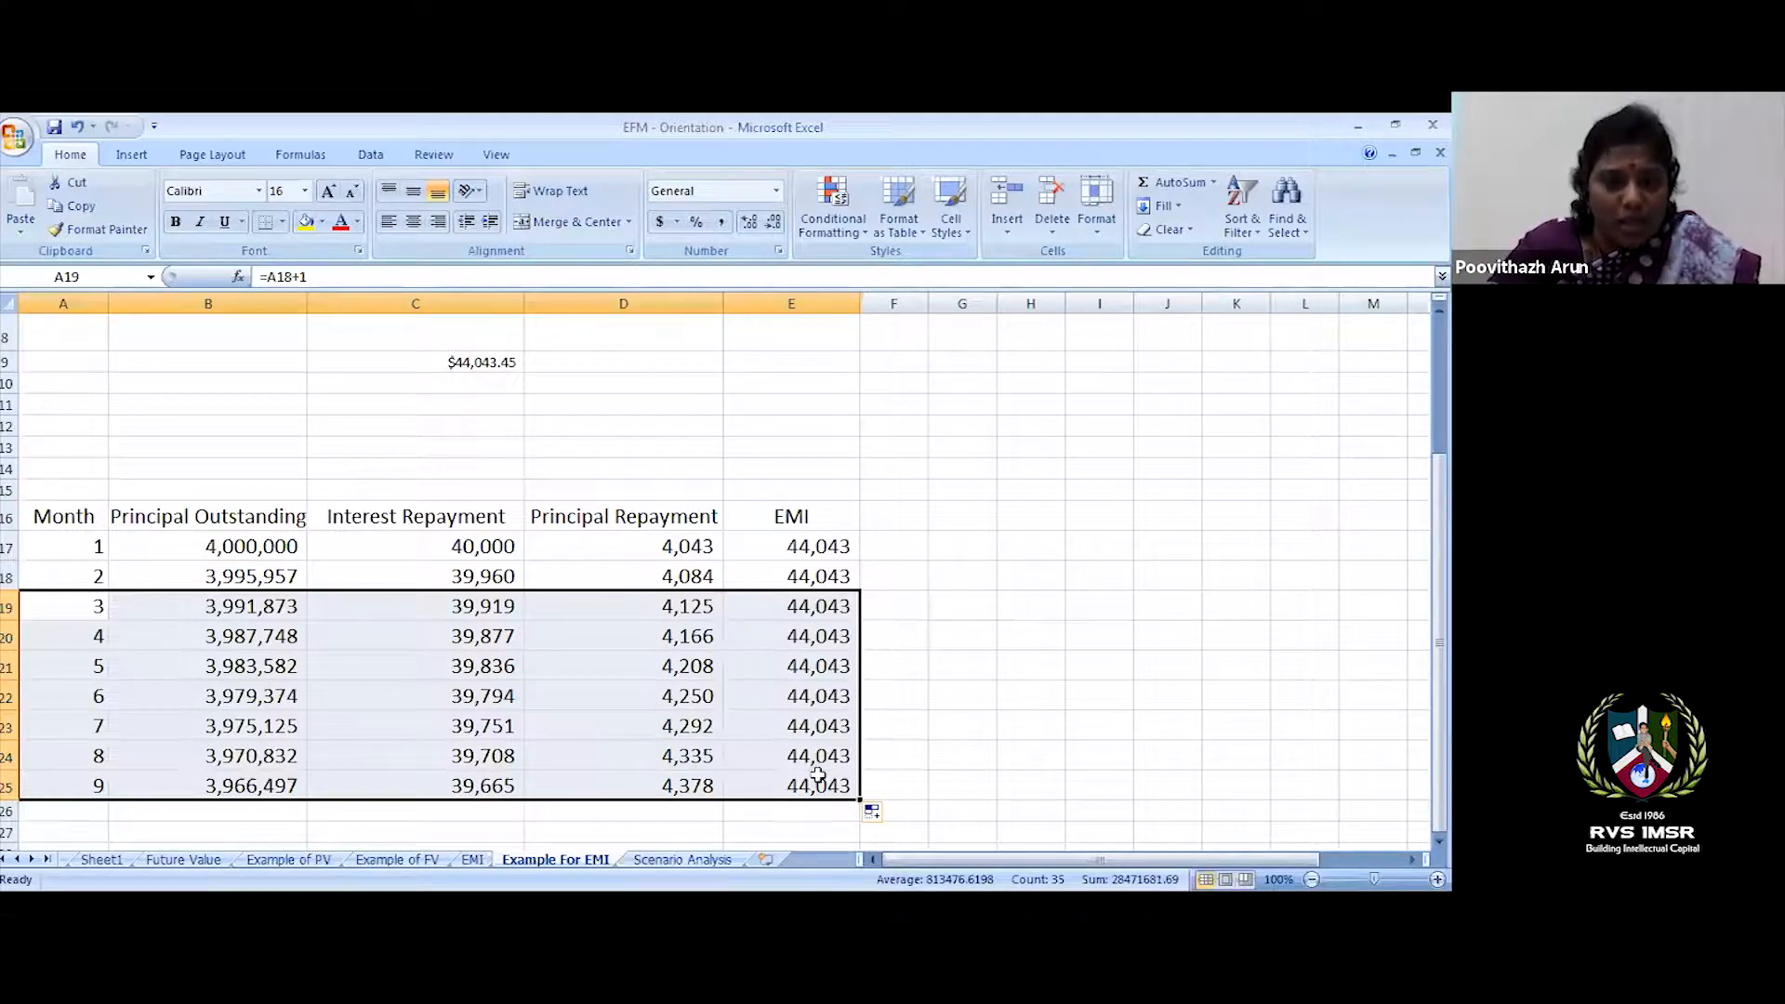
{"action": "left_click", "coordinate": [446, 546]}
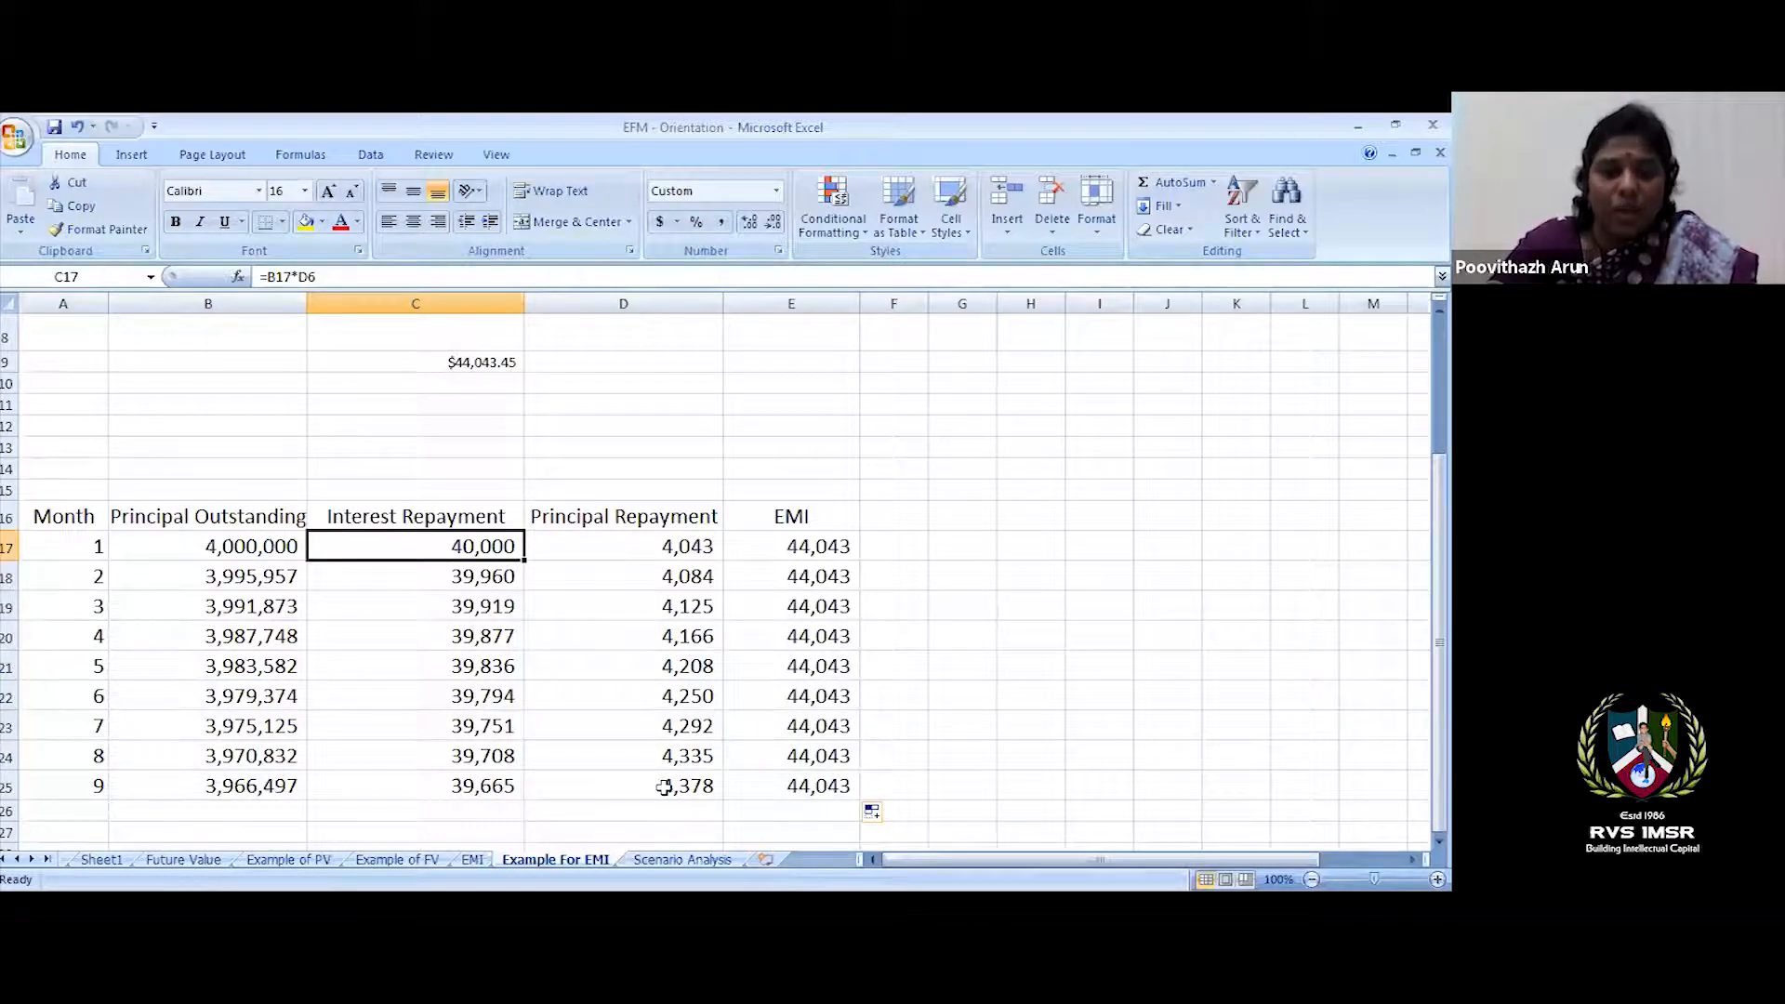
{"action": "left_click_drag", "start_coordinate": [88, 784], "coordinate": [371, 761]}
{"action": "left_click_drag", "start_coordinate": [57, 725], "coordinate": [863, 798]}
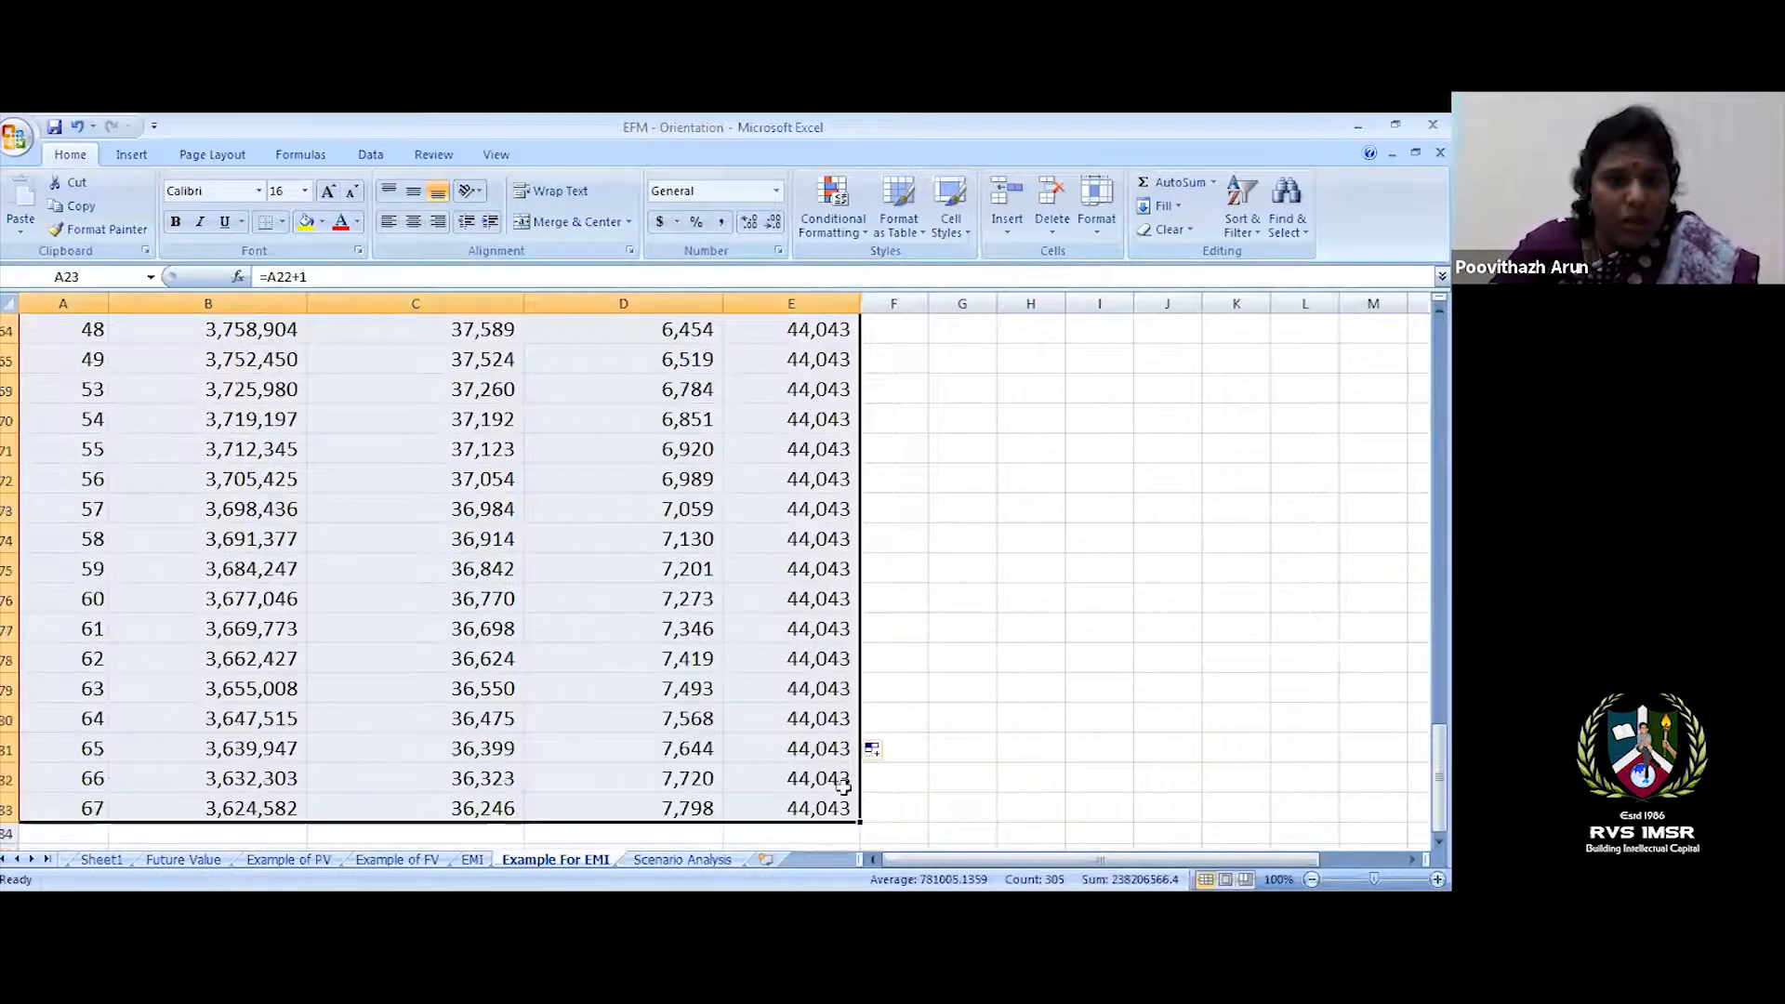
{"action": "left_click_drag", "start_coordinate": [861, 823], "coordinate": [857, 828]}
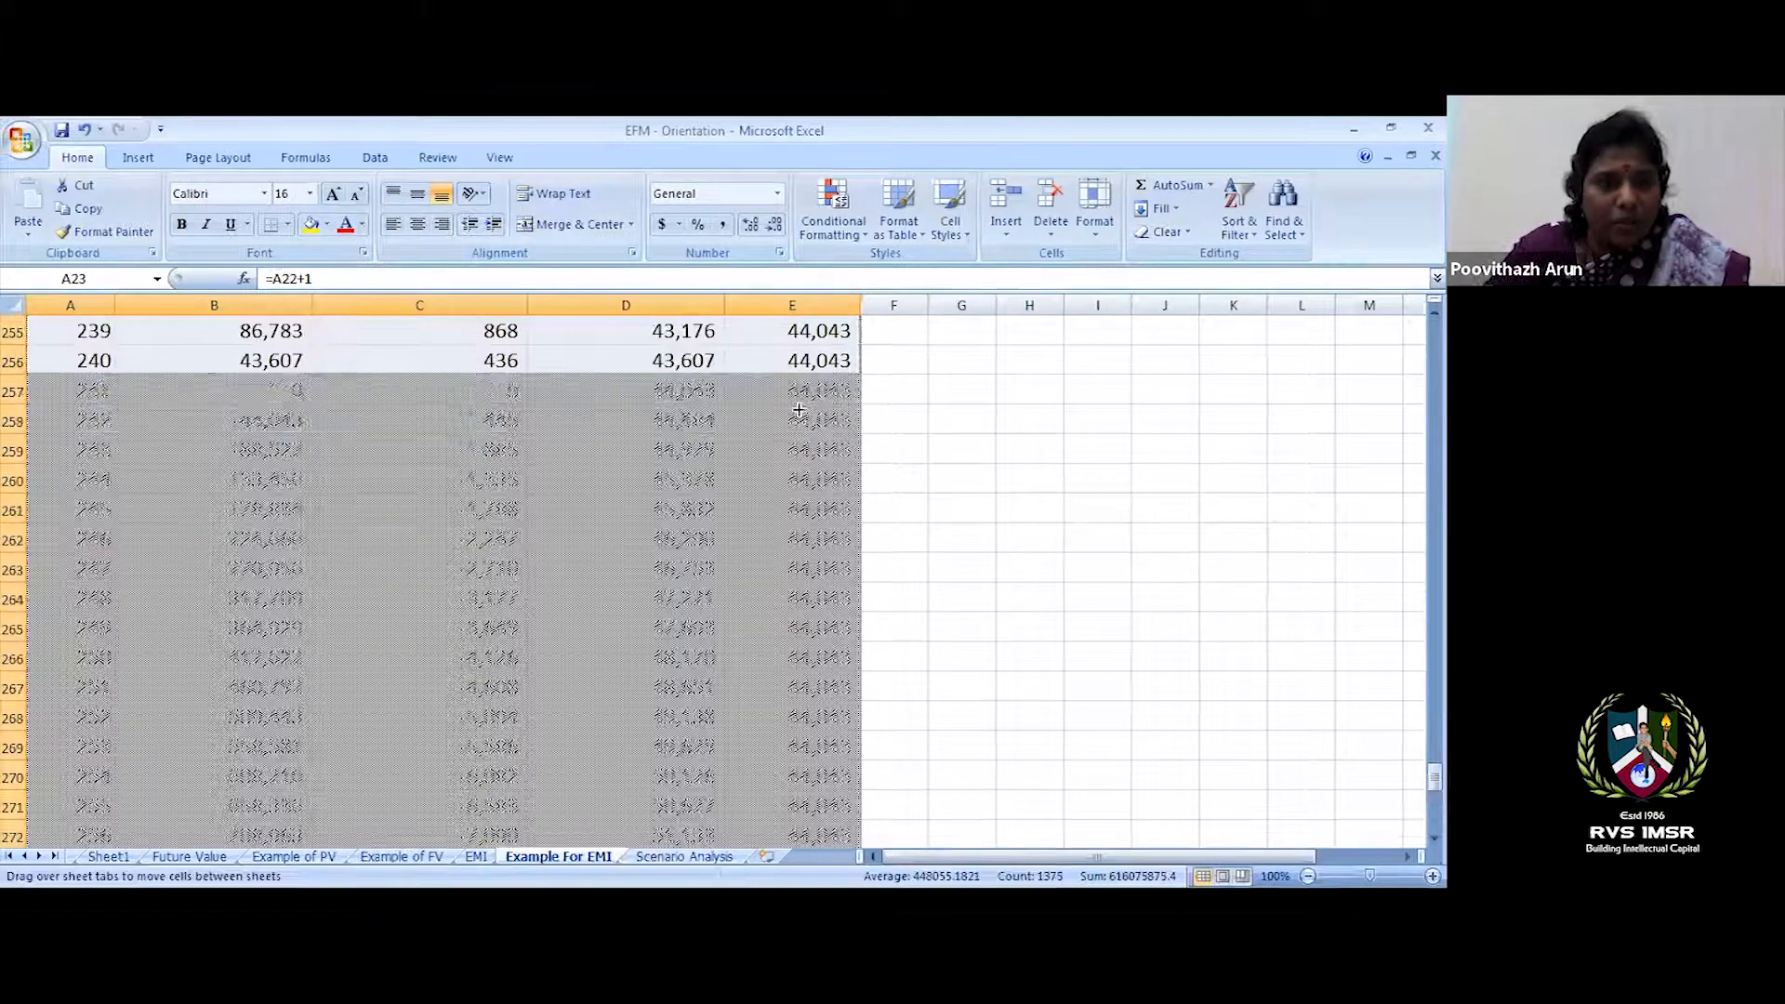
{"action": "left_click_drag", "start_coordinate": [860, 375], "coordinate": [884, 409]}
{"action": "left_click", "coordinate": [889, 420]}
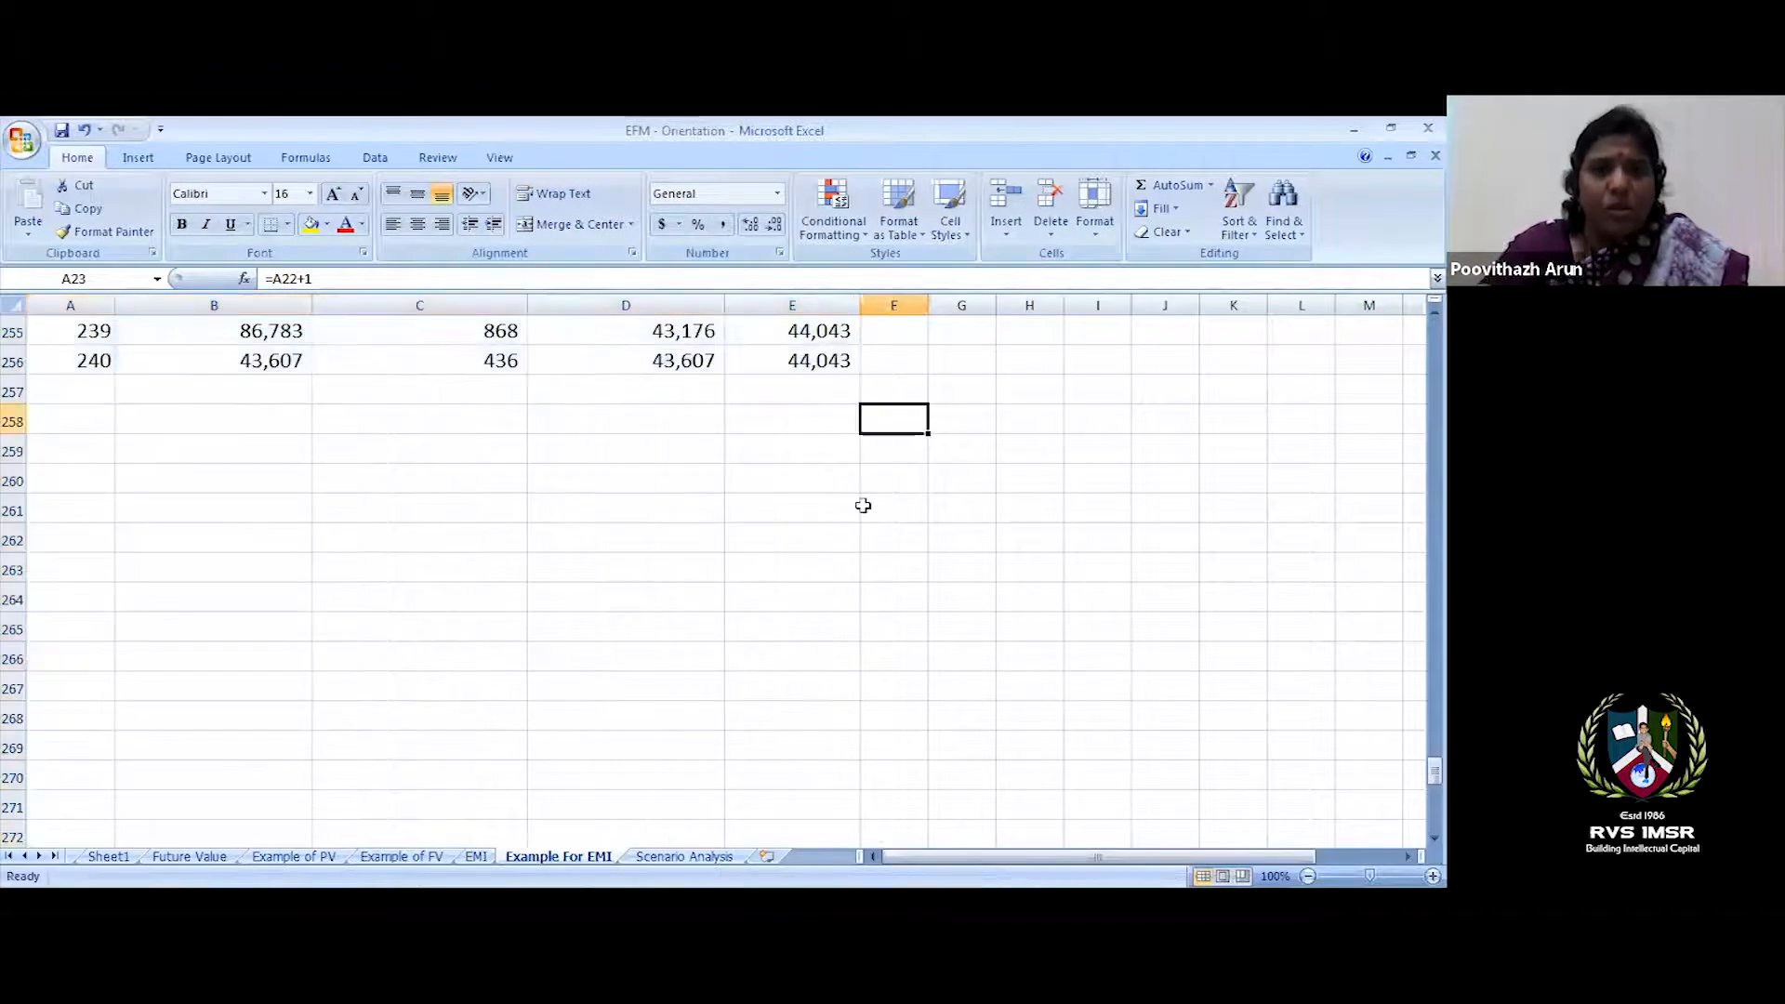
- Review the schedule's final months and fill B256:D256 down to row 257 to check the balance after month 240
{"action": "scroll", "coordinate": [725, 589], "scroll_direction": "up", "scroll_amount": 10}
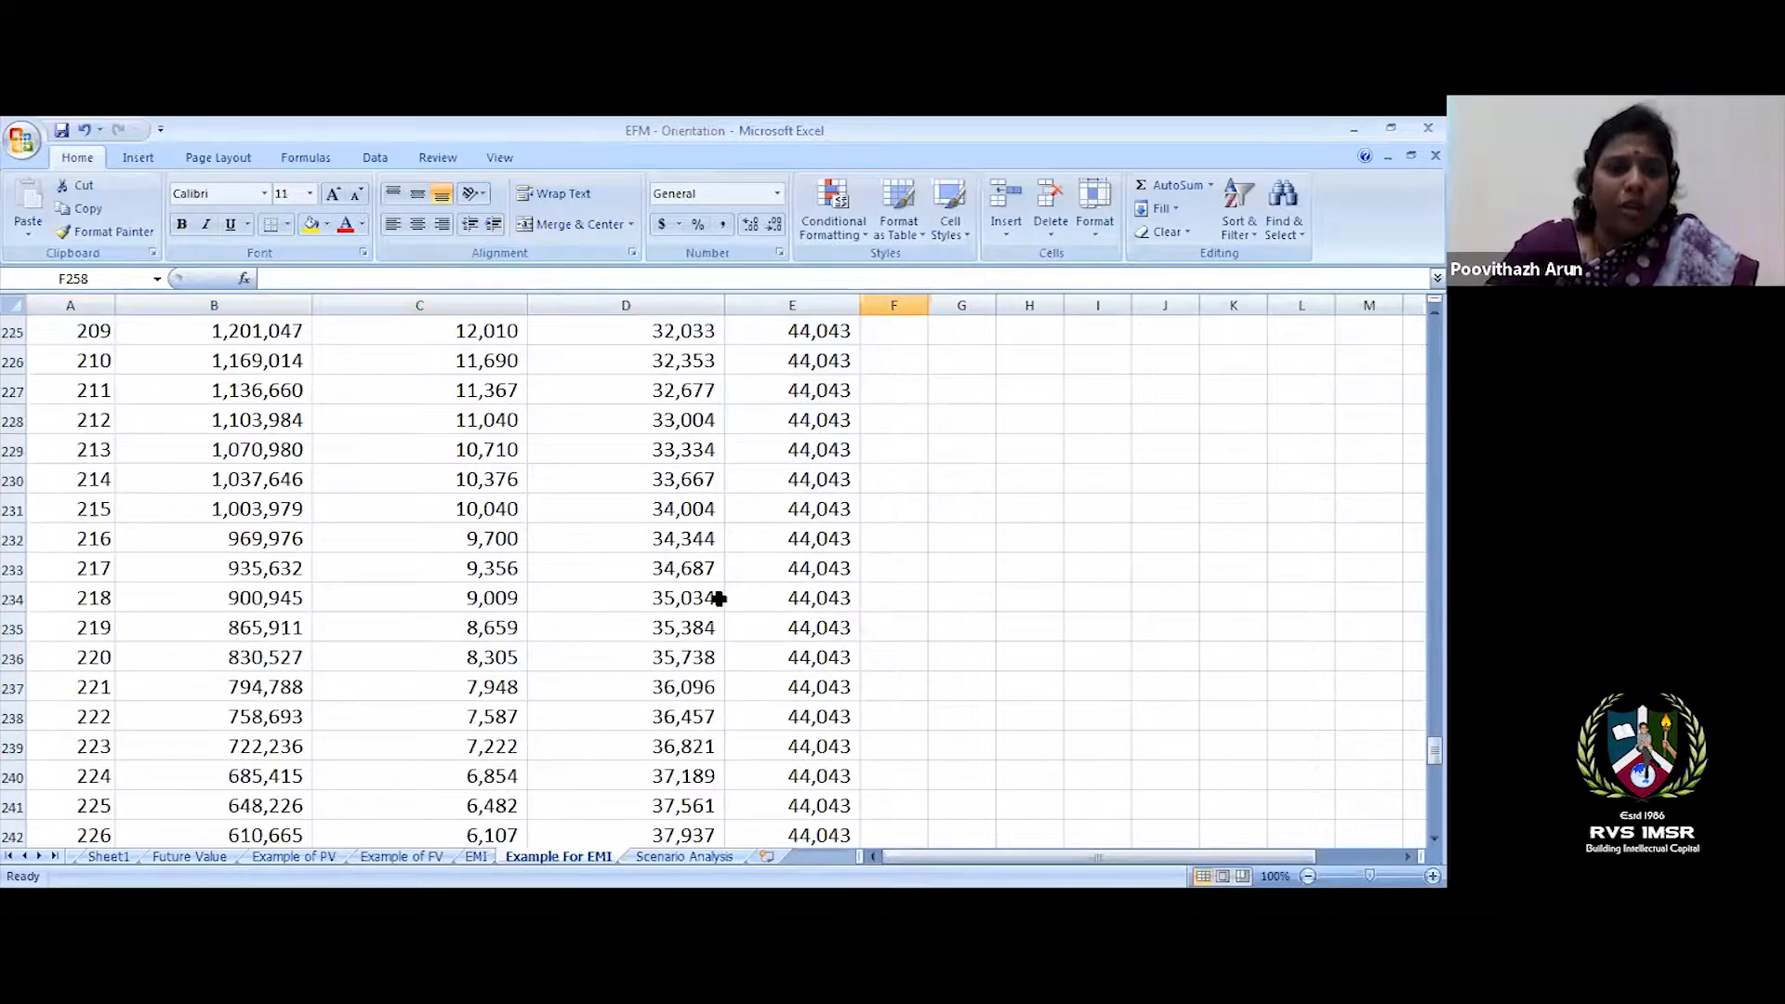
{"action": "scroll", "coordinate": [718, 599], "scroll_direction": "up", "scroll_amount": 20}
{"action": "scroll", "coordinate": [712, 602], "scroll_direction": "down", "scroll_amount": 8}
{"action": "scroll", "coordinate": [712, 602], "scroll_direction": "down", "scroll_amount": 20}
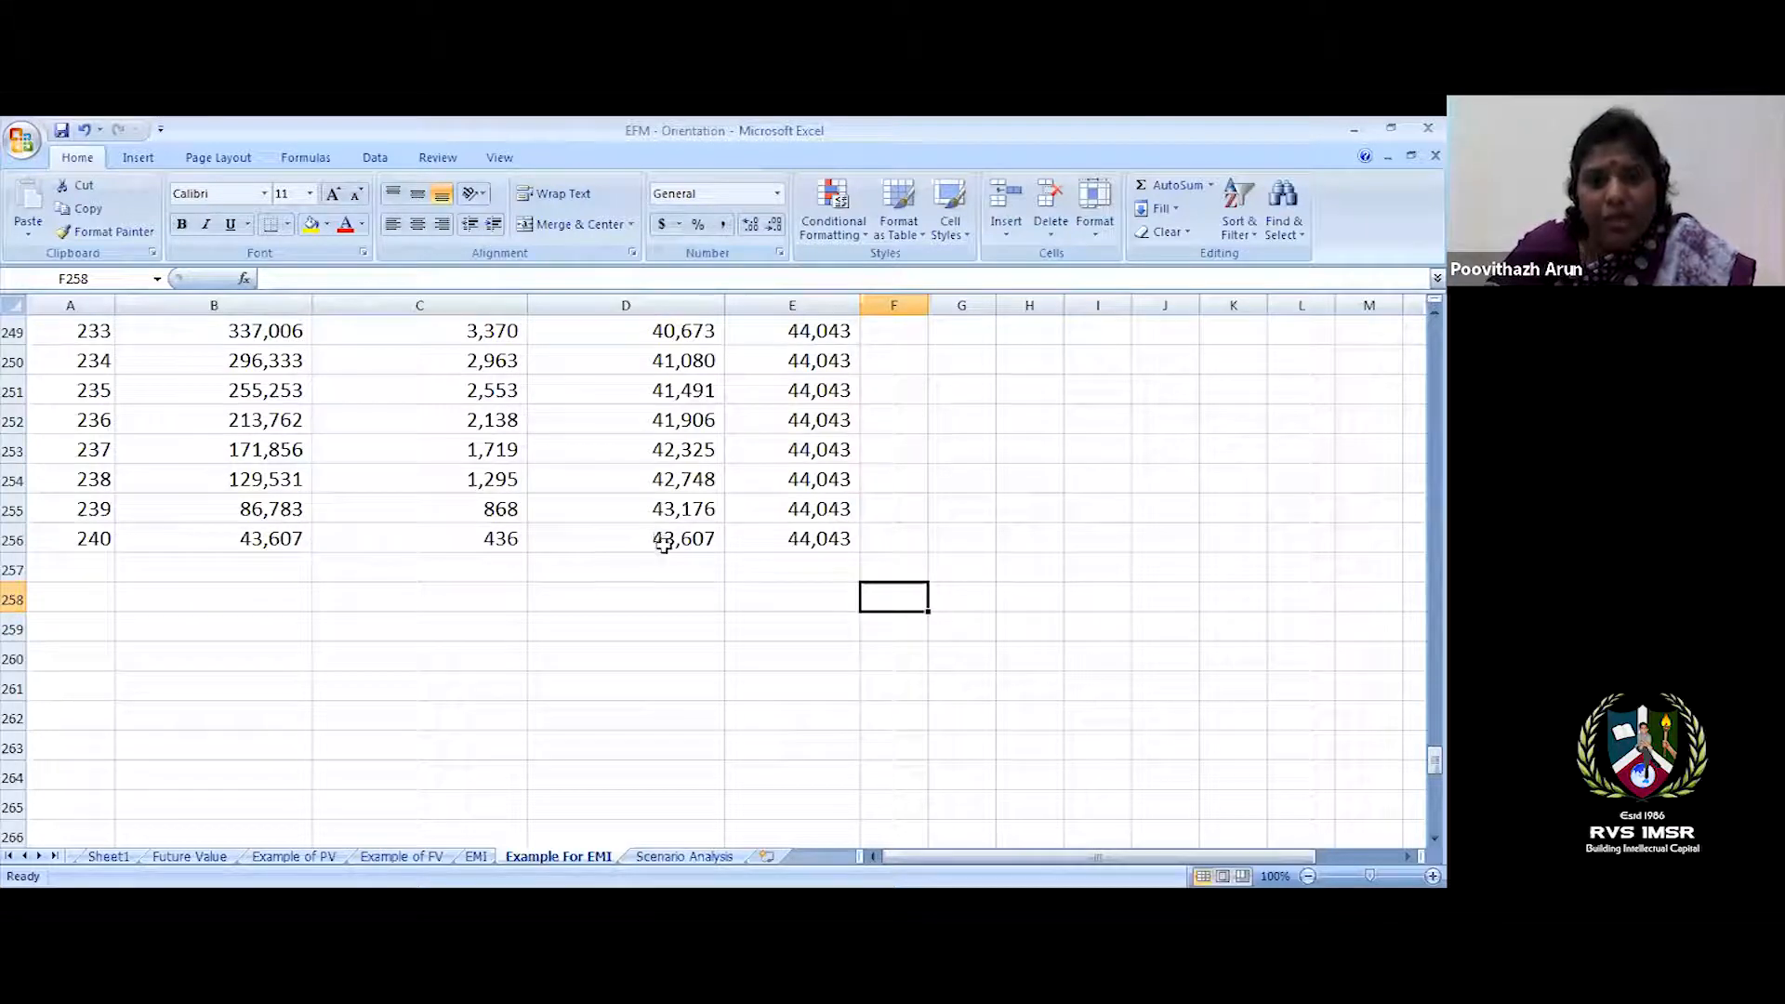
{"action": "left_click_drag", "start_coordinate": [153, 541], "coordinate": [726, 579]}
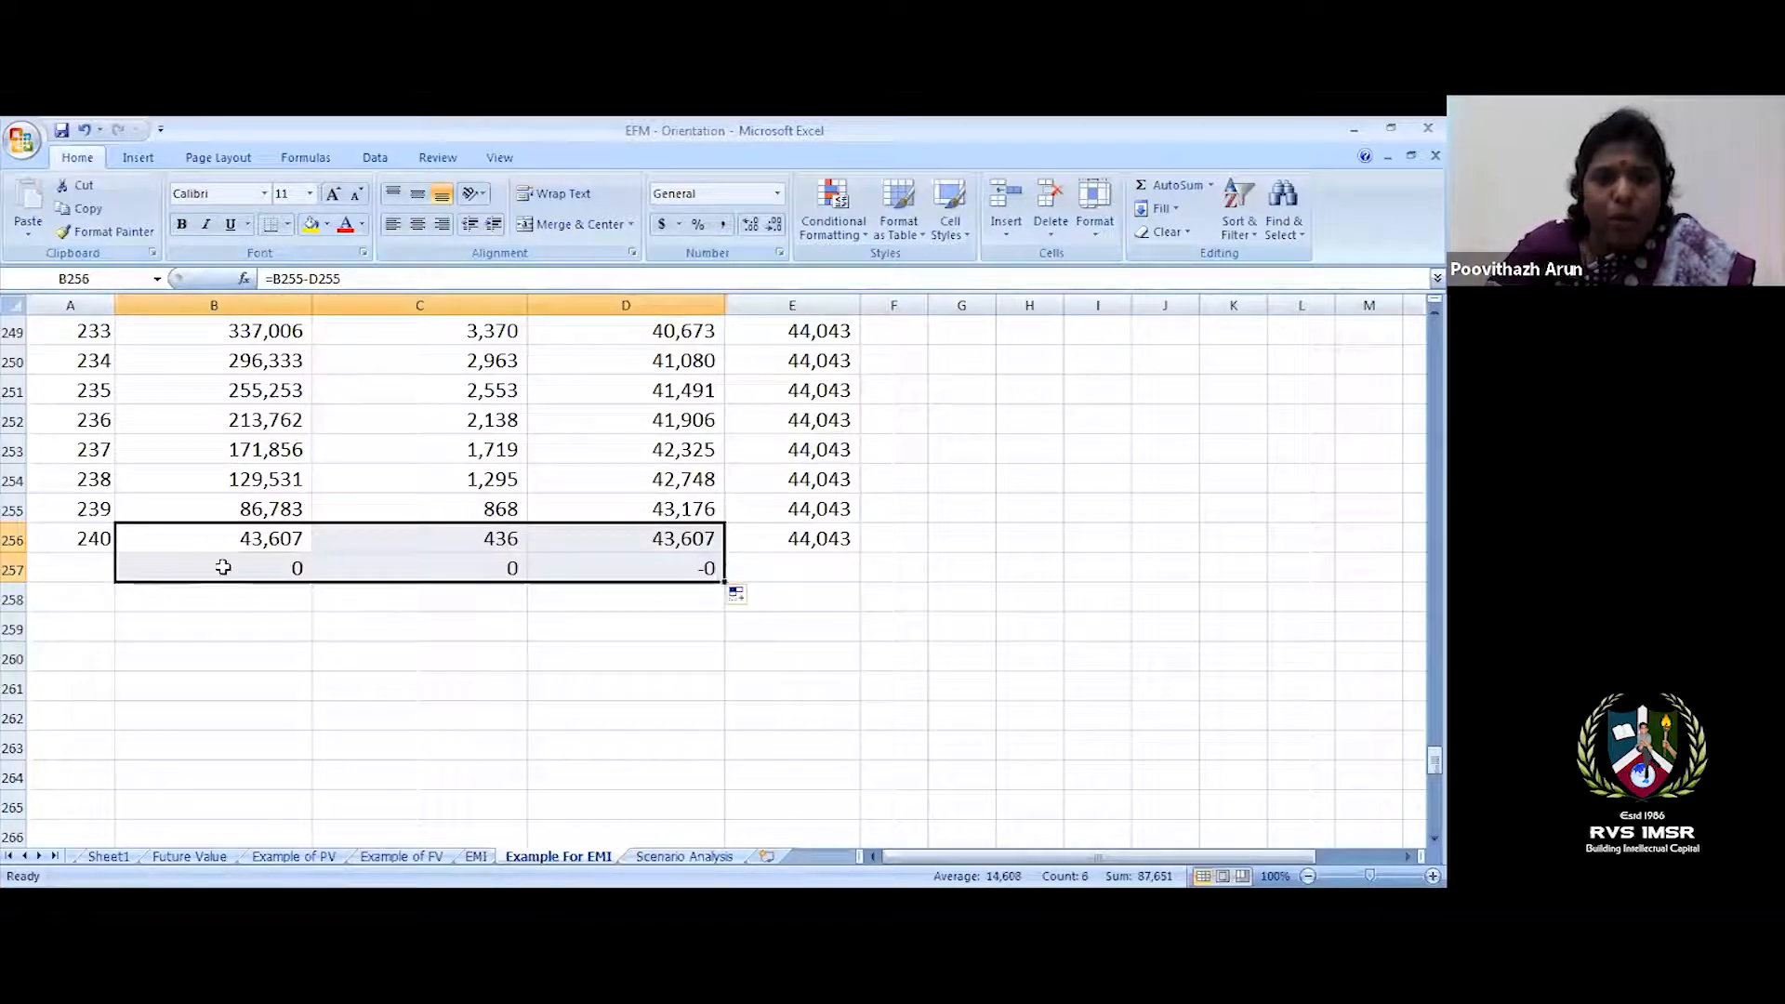
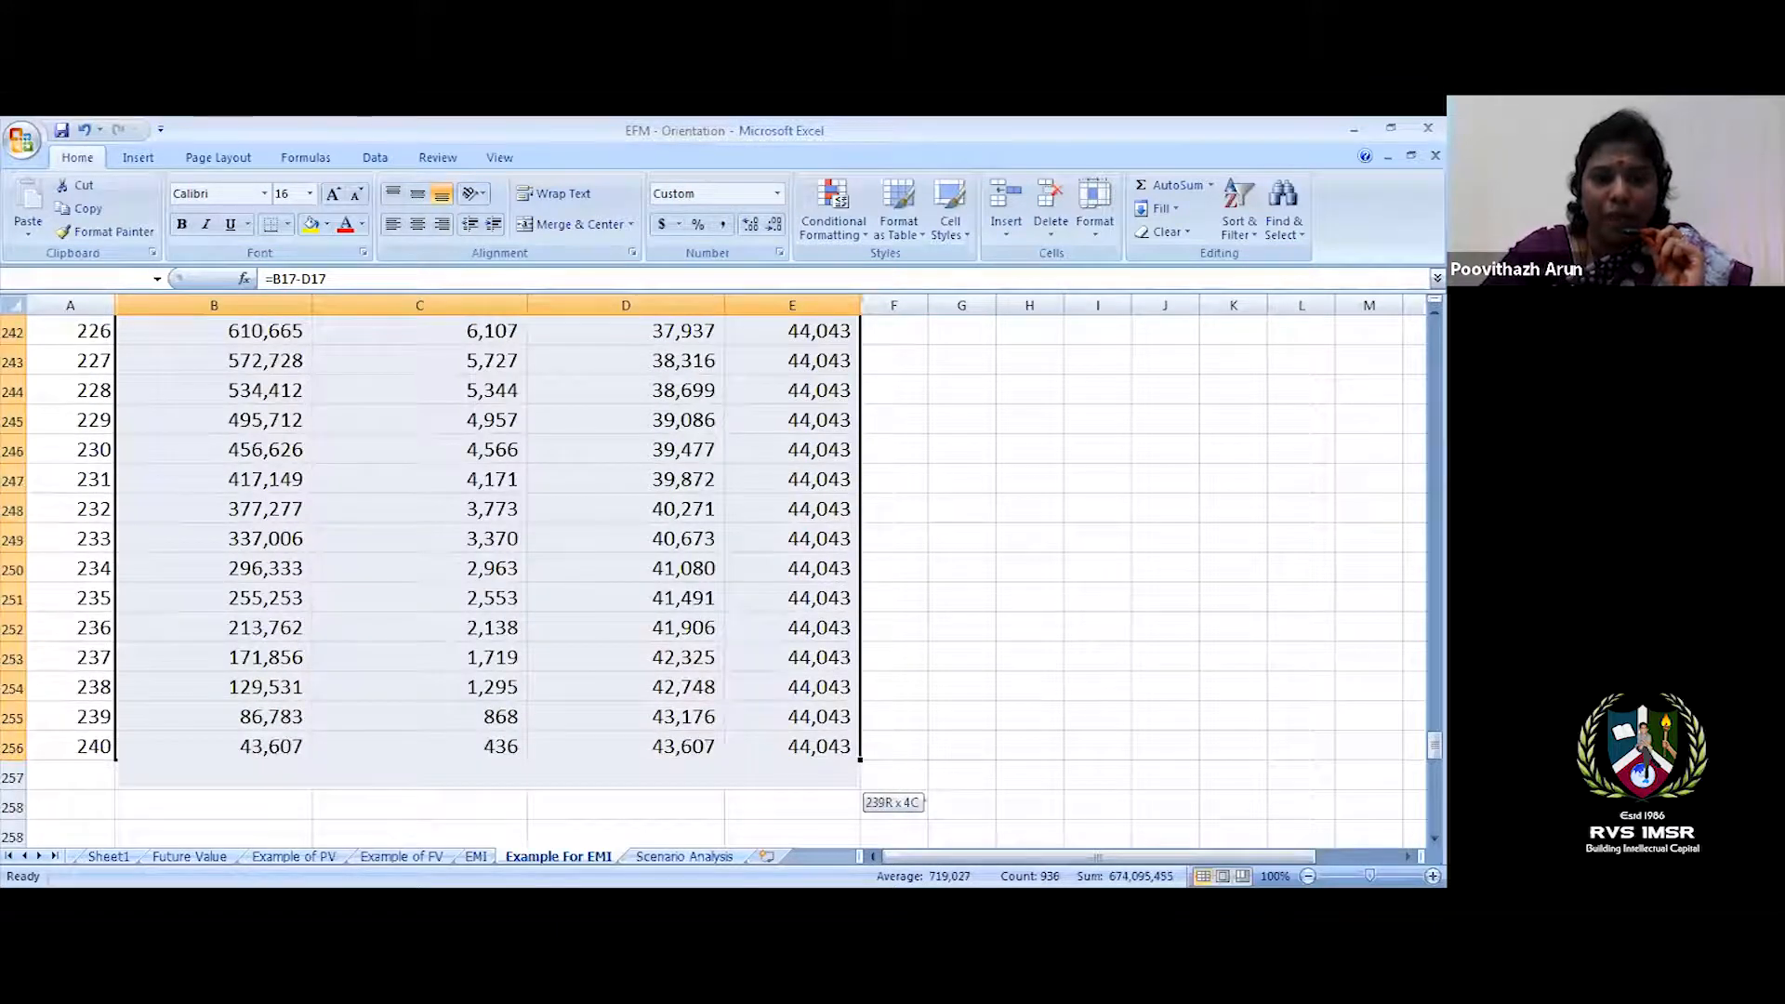
- Clear the principal, interest and EMI columns for months 2 to 240 (B18:E256) and check the first month's formulas in B17 and E17
{"action": "key", "text": "Delete"}
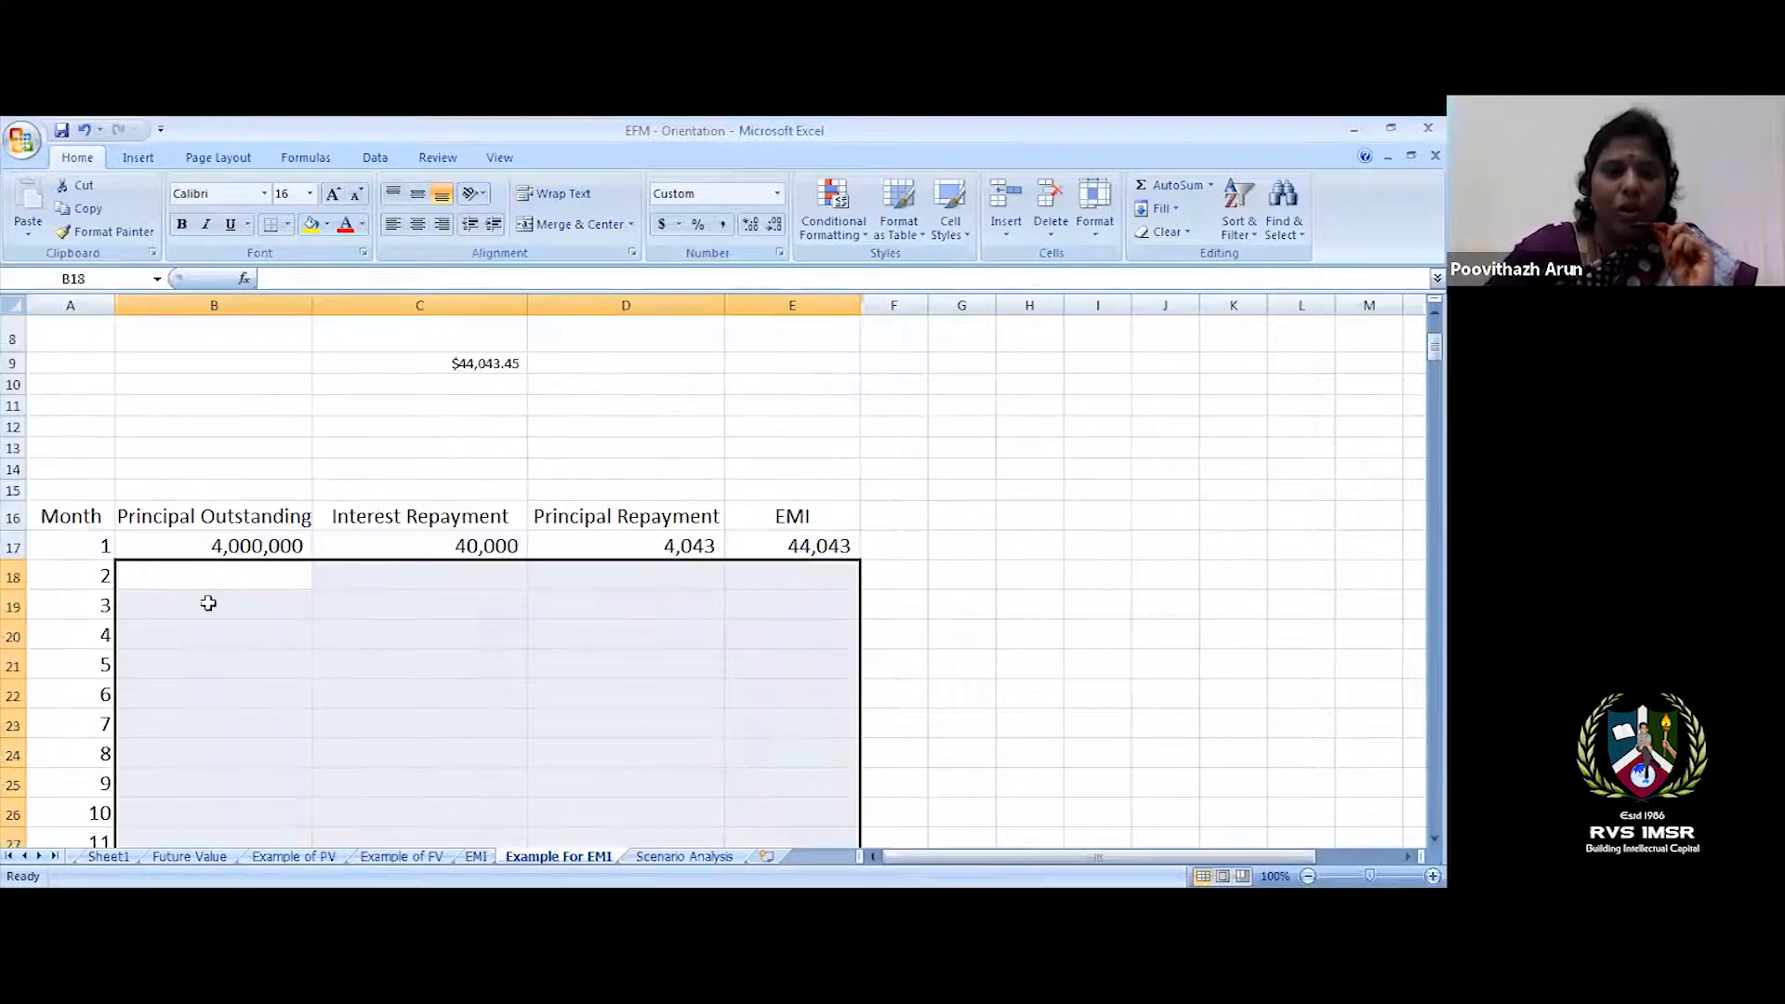
{"action": "left_click", "coordinate": [159, 548]}
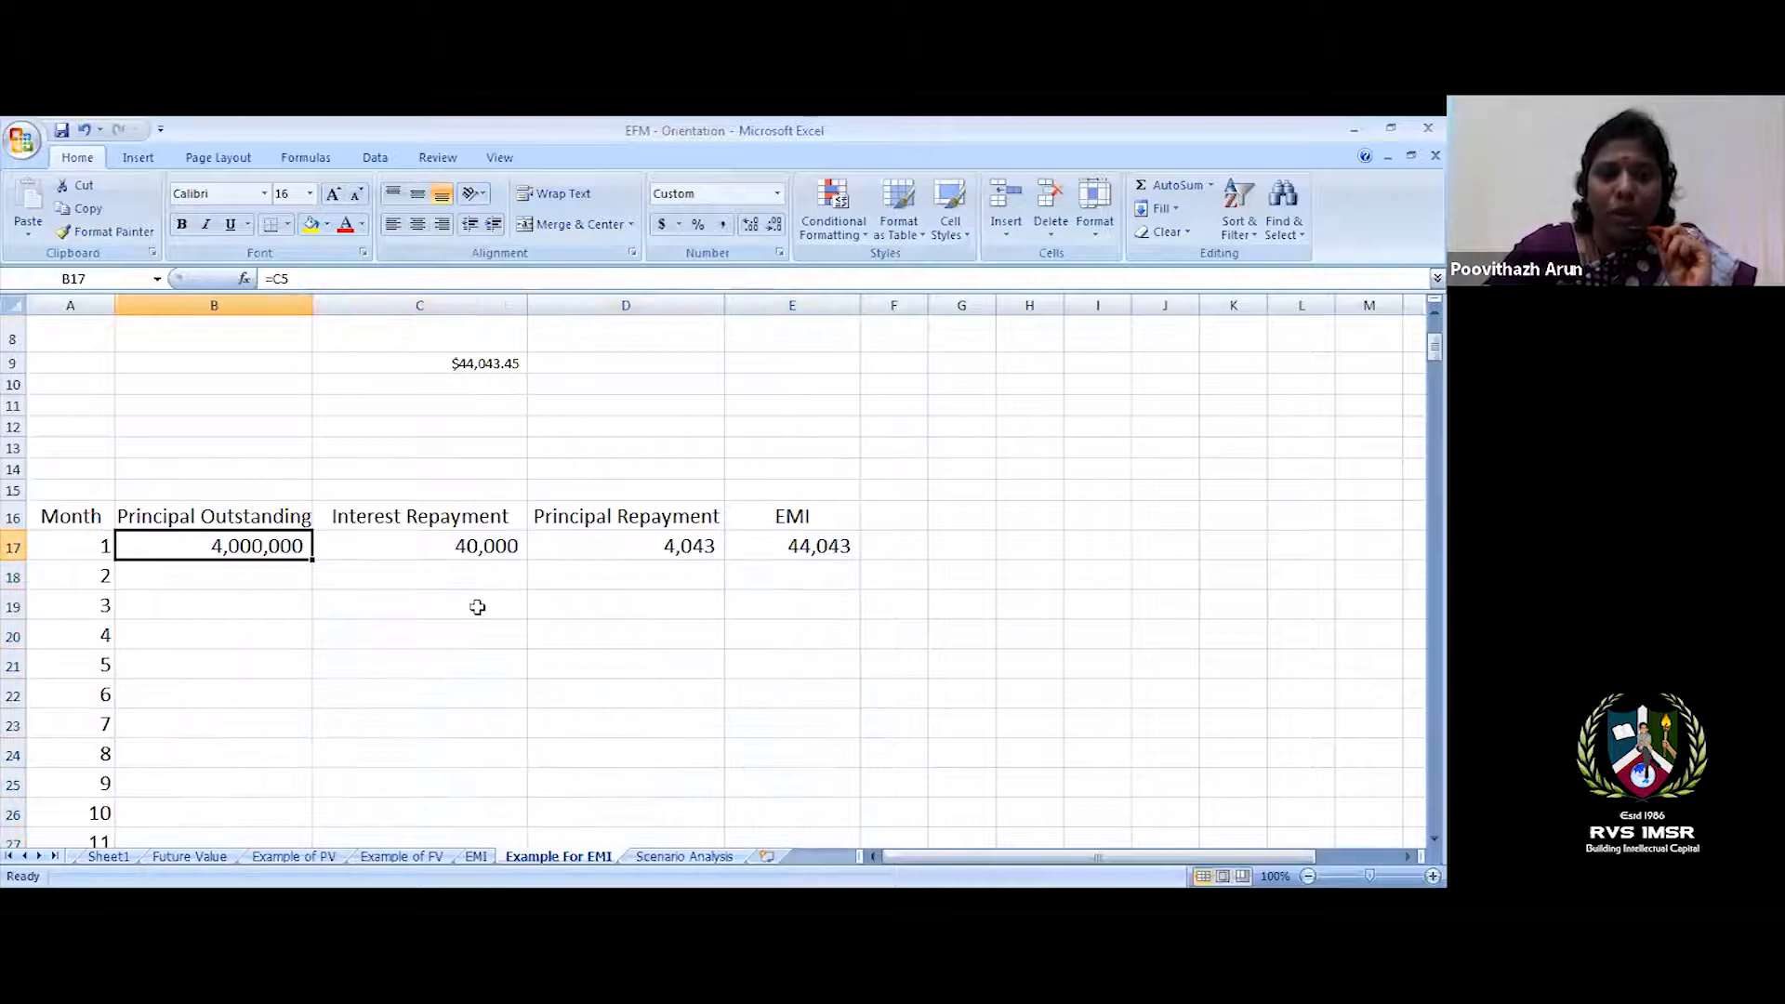
{"action": "left_click", "coordinate": [816, 546]}
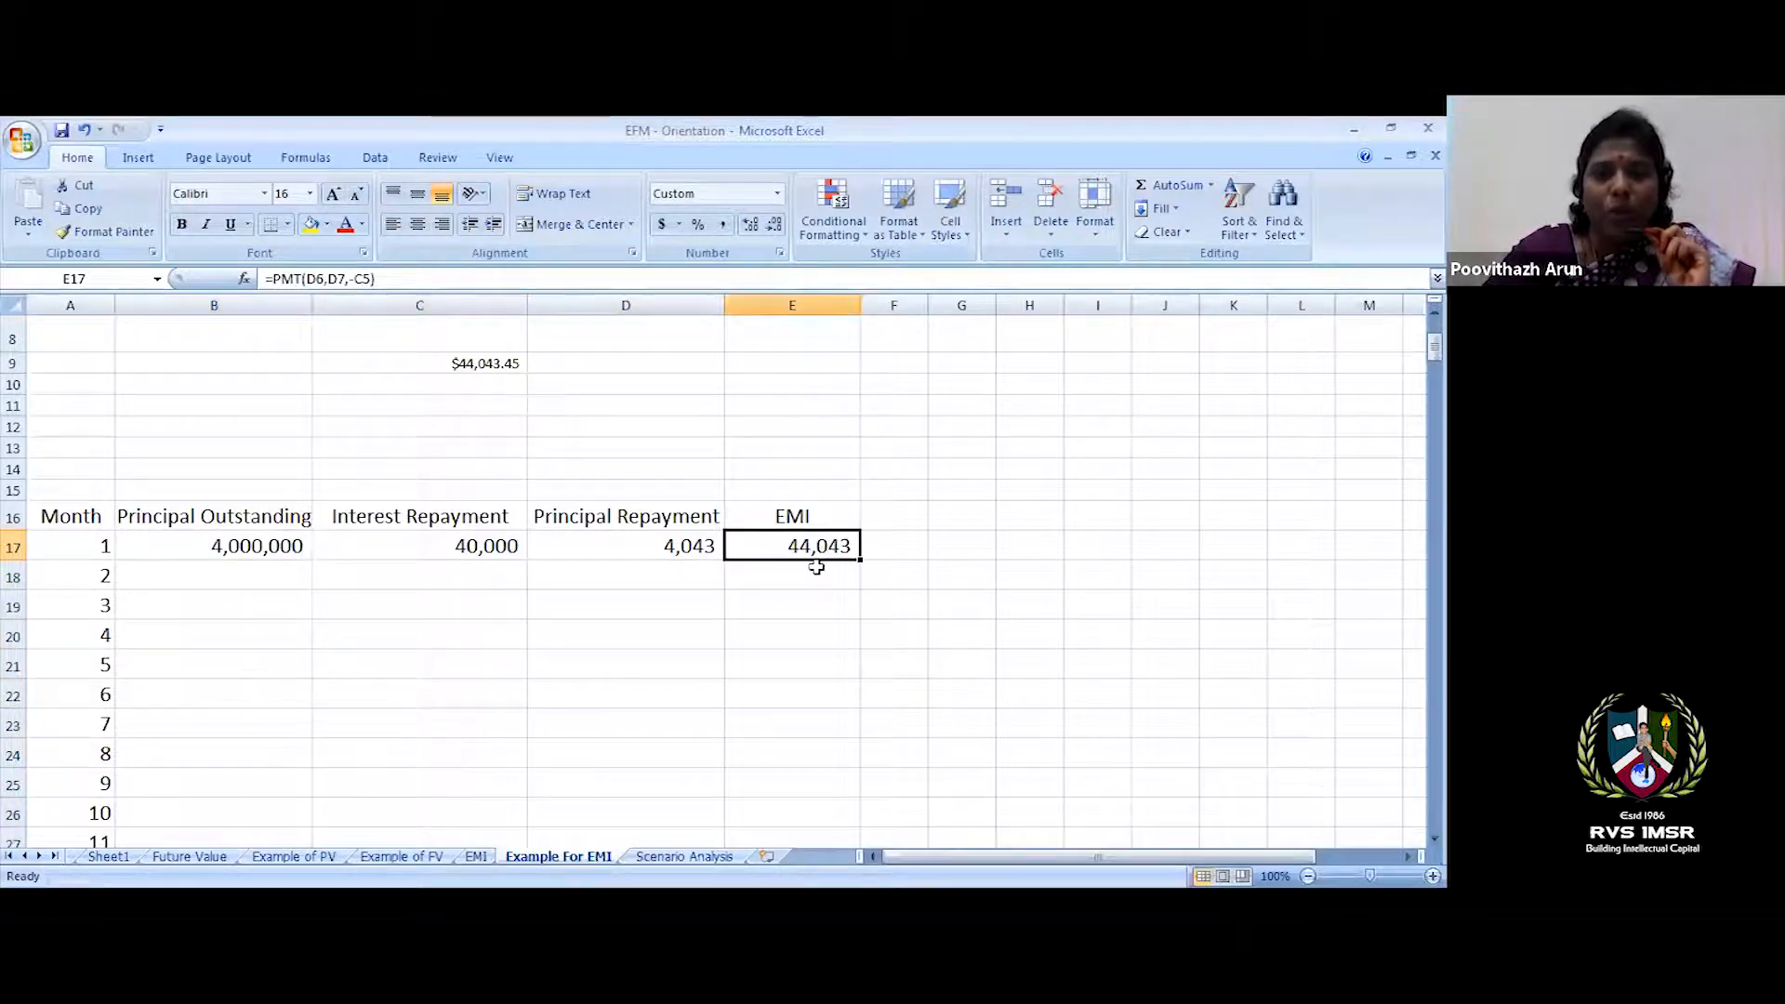
- Calculate the second month's EMI in E18 with PMT, using D6 as rate, D7 as number of periods and -C5 as present value
{"action": "left_click", "coordinate": [814, 575]}
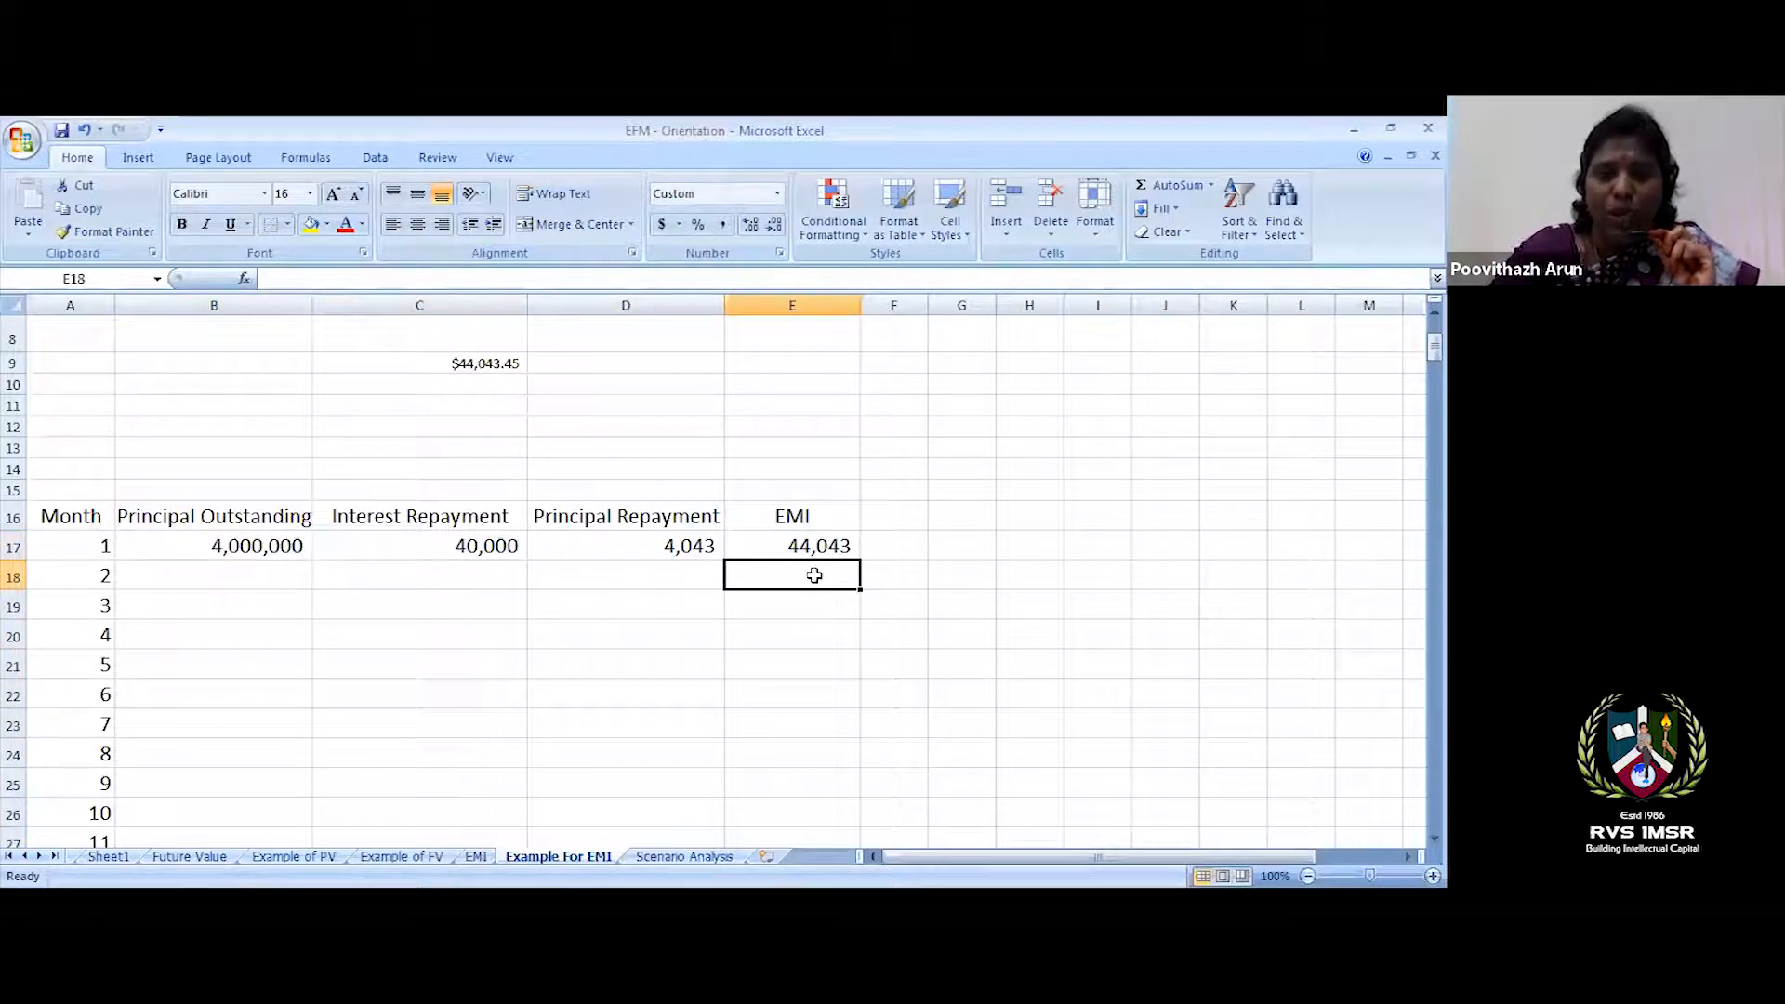
{"action": "type", "text": "="}
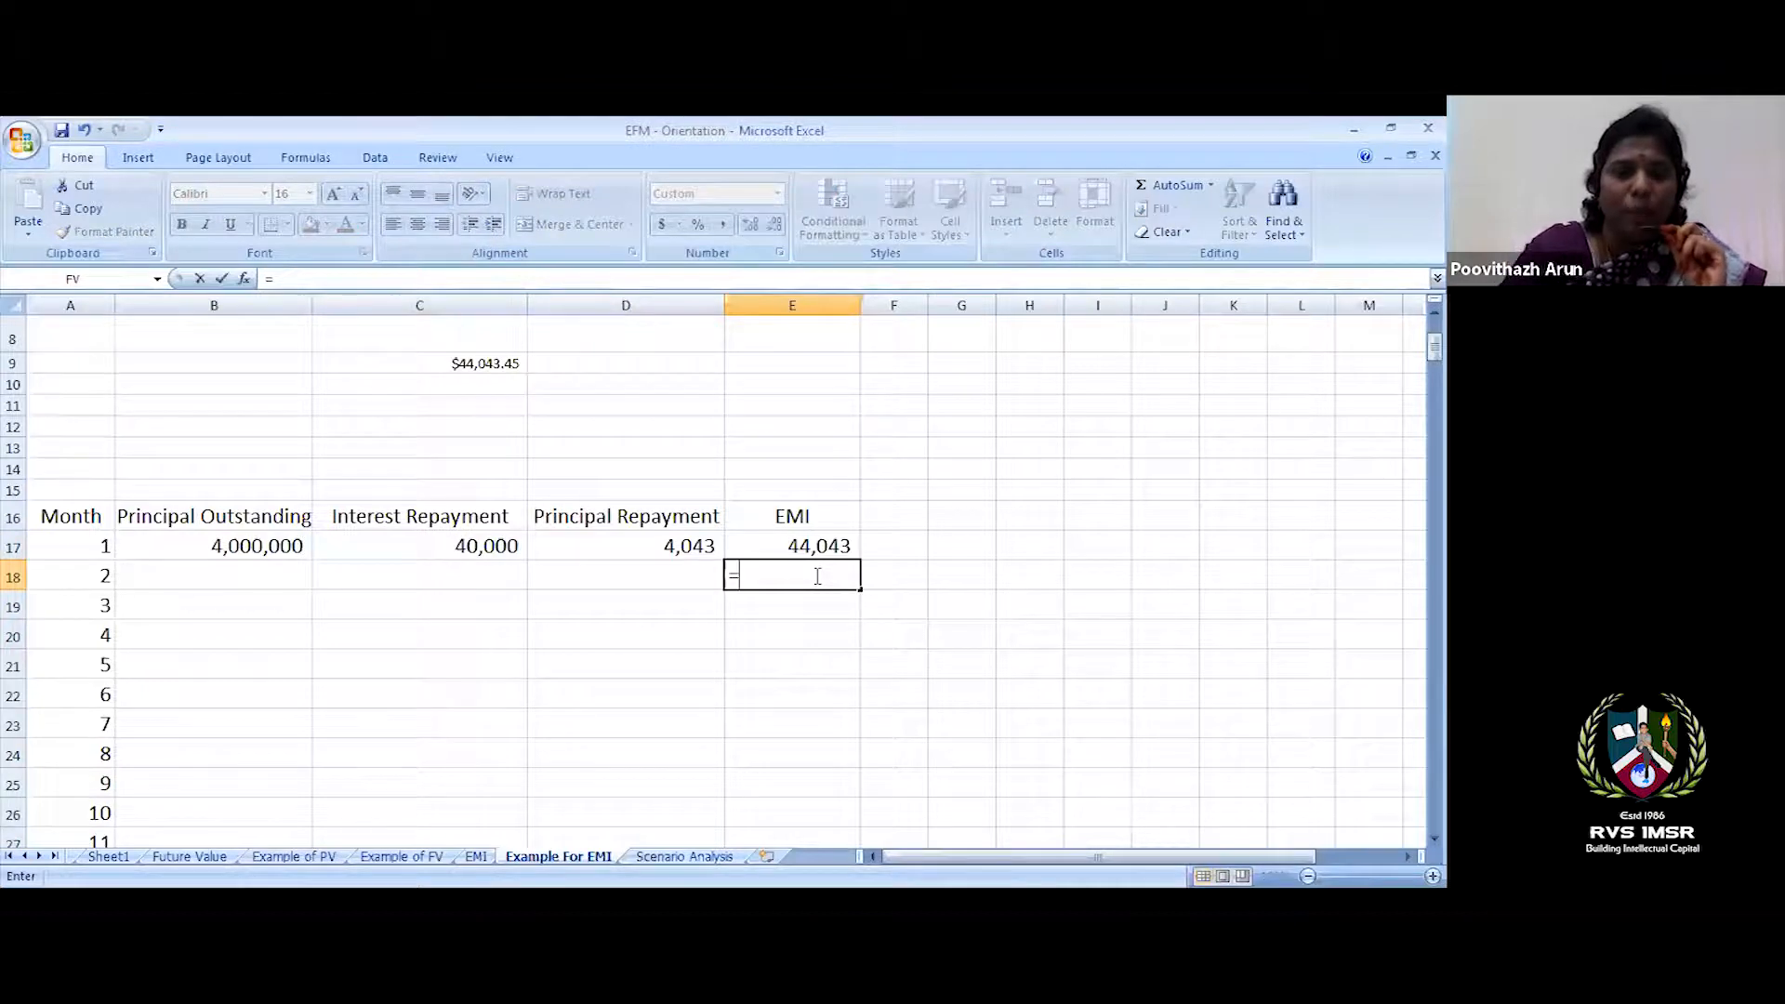
{"action": "type", "text": "pmt"}
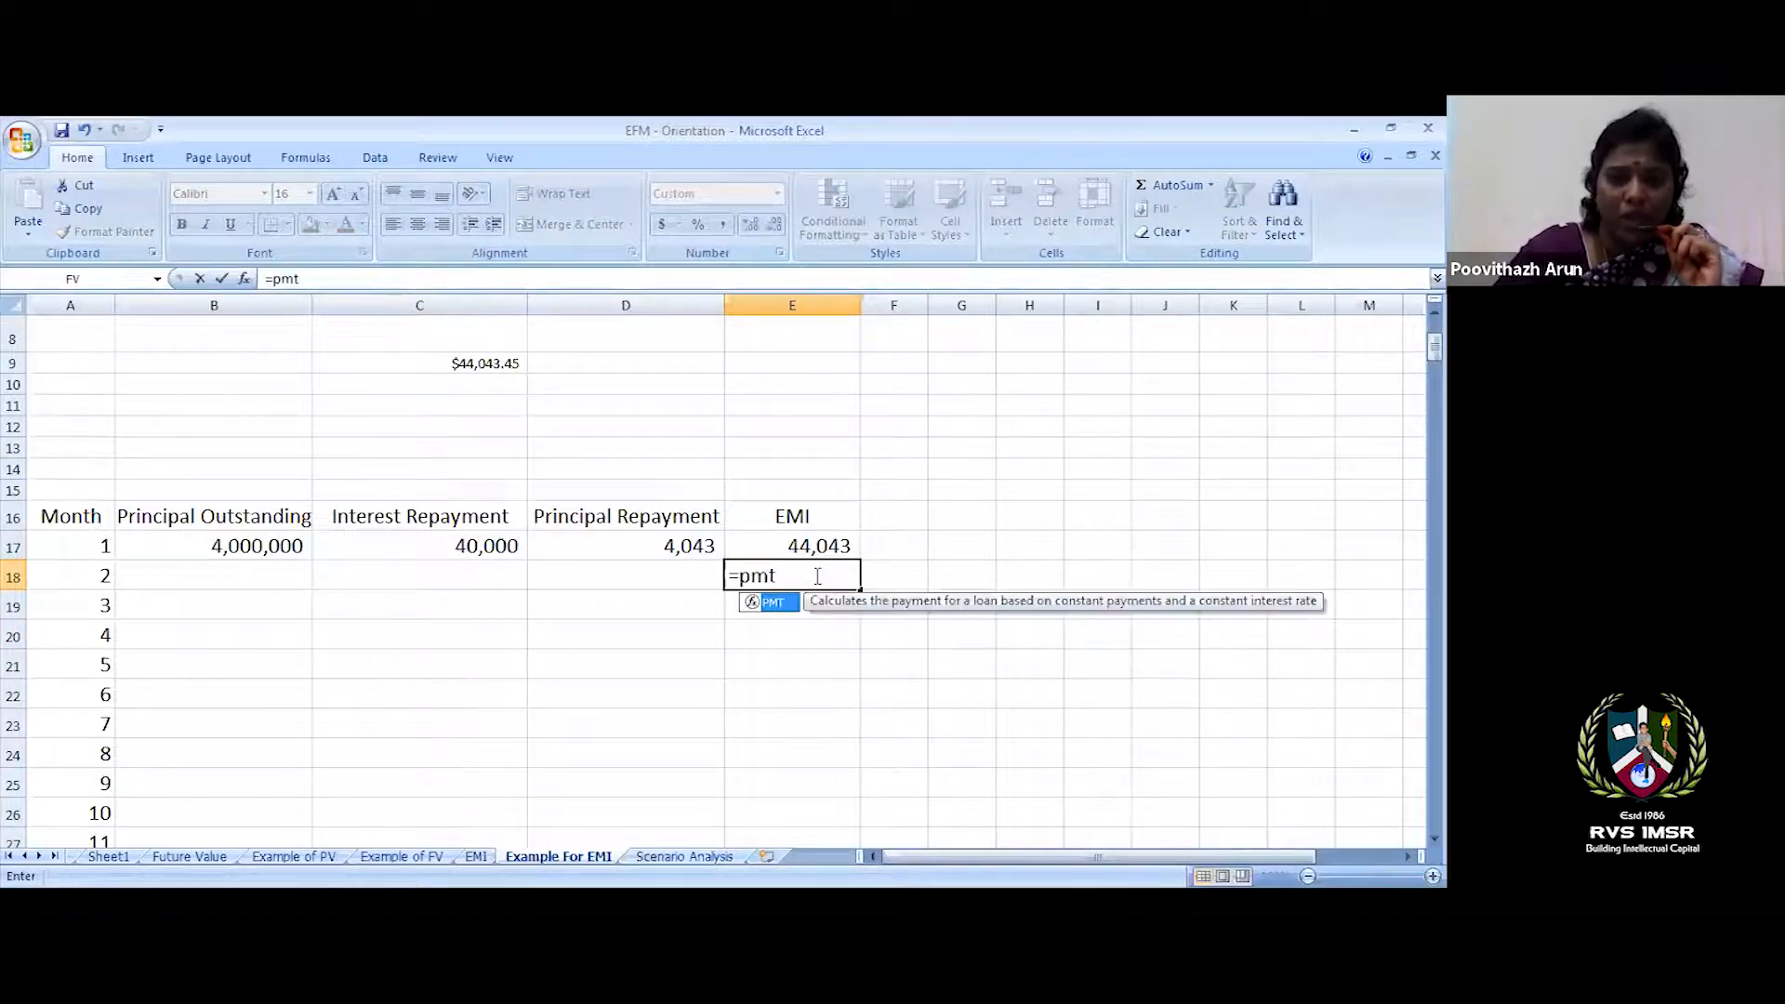
{"action": "double_click", "coordinate": [784, 601]}
{"action": "left_click", "coordinate": [243, 279]}
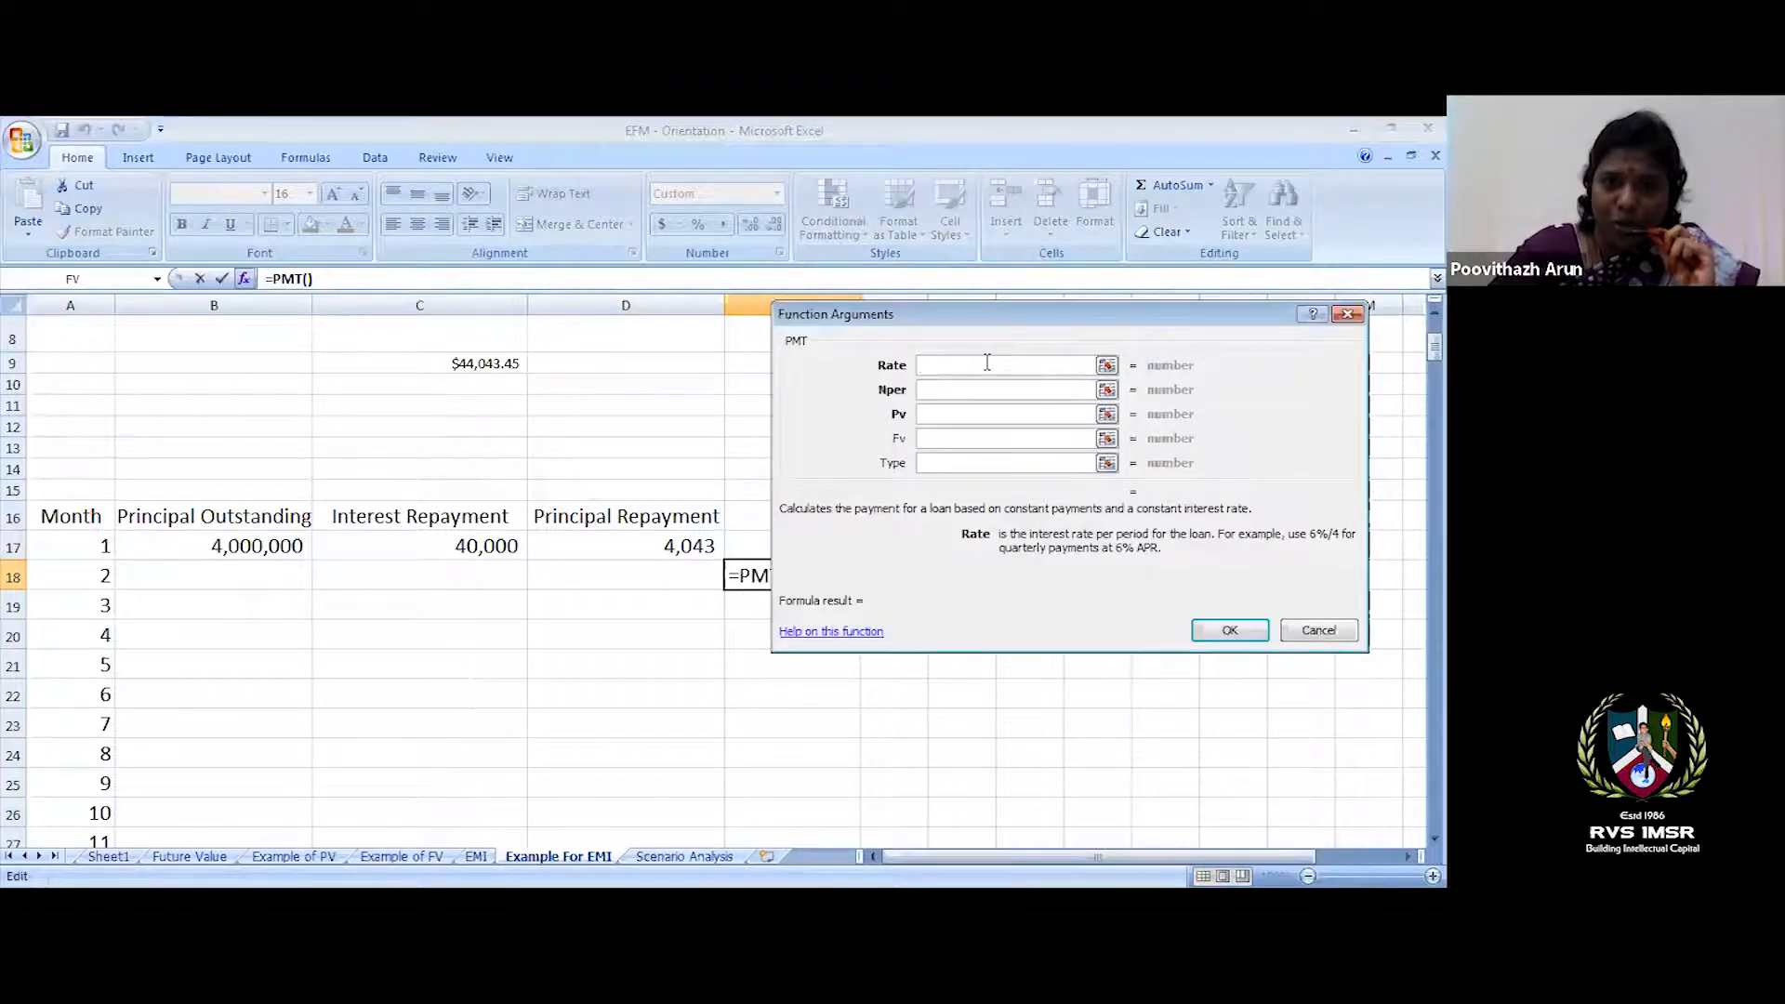
{"action": "left_click_drag", "start_coordinate": [1435, 347], "coordinate": [1435, 335]}
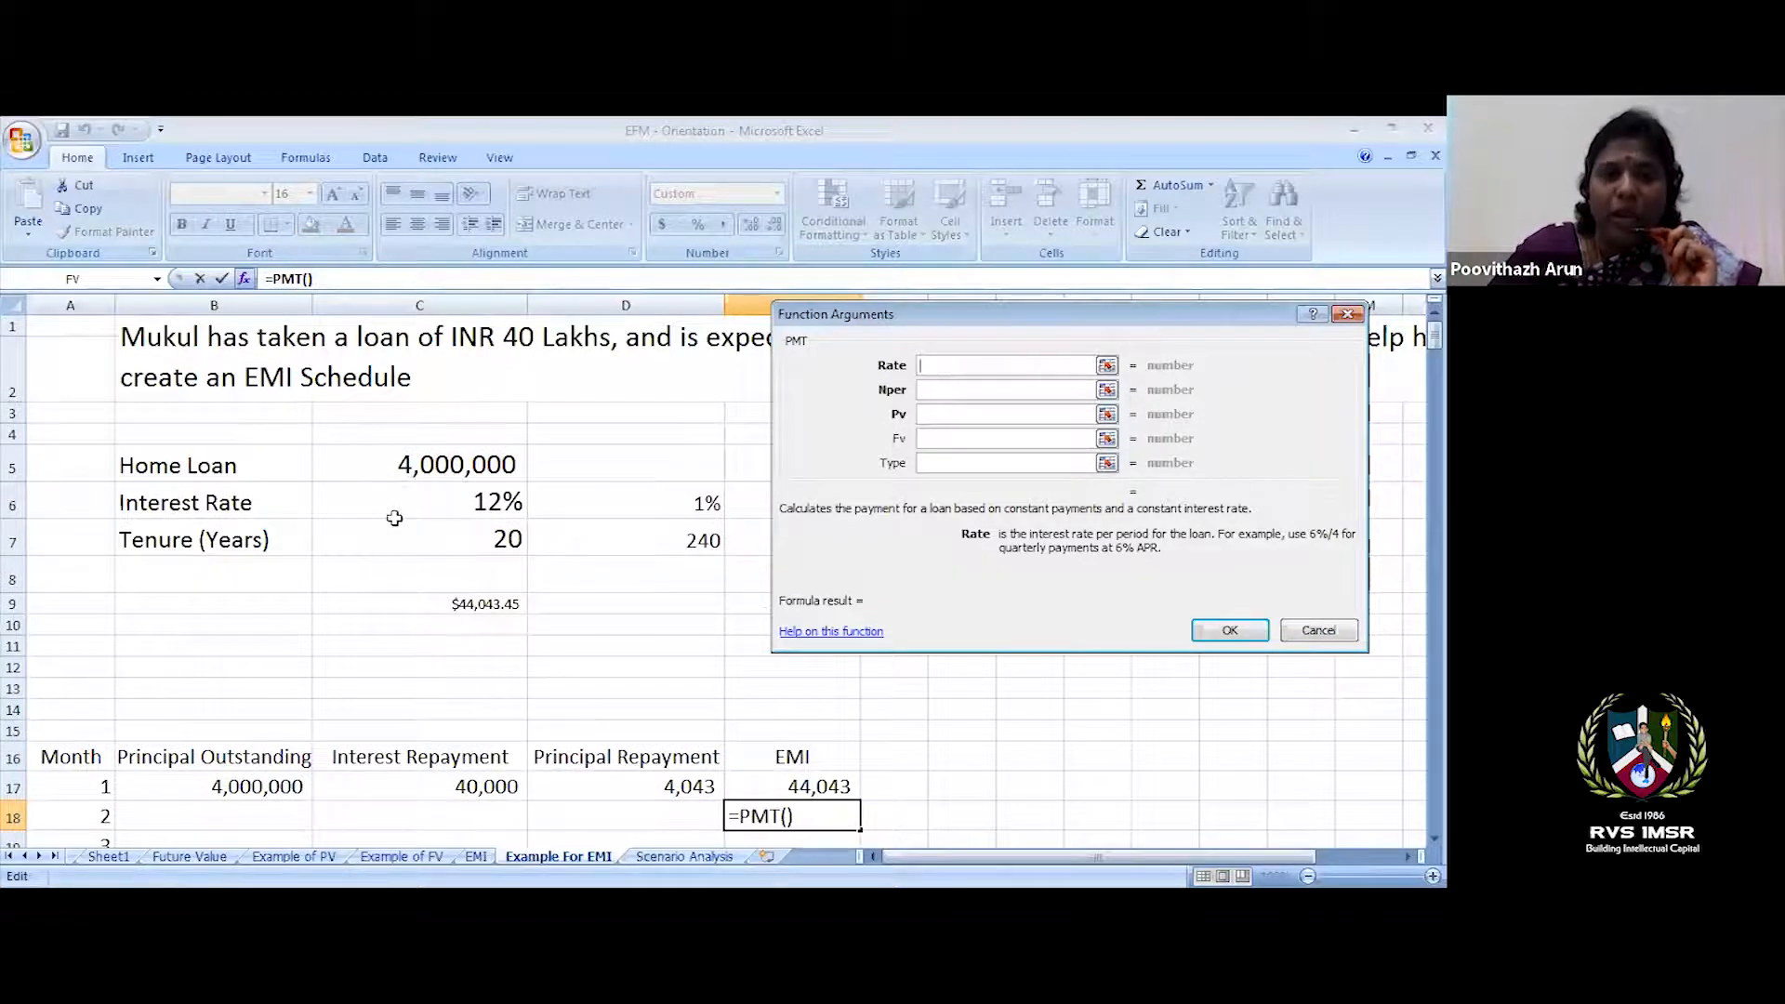
{"action": "left_click", "coordinate": [649, 502]}
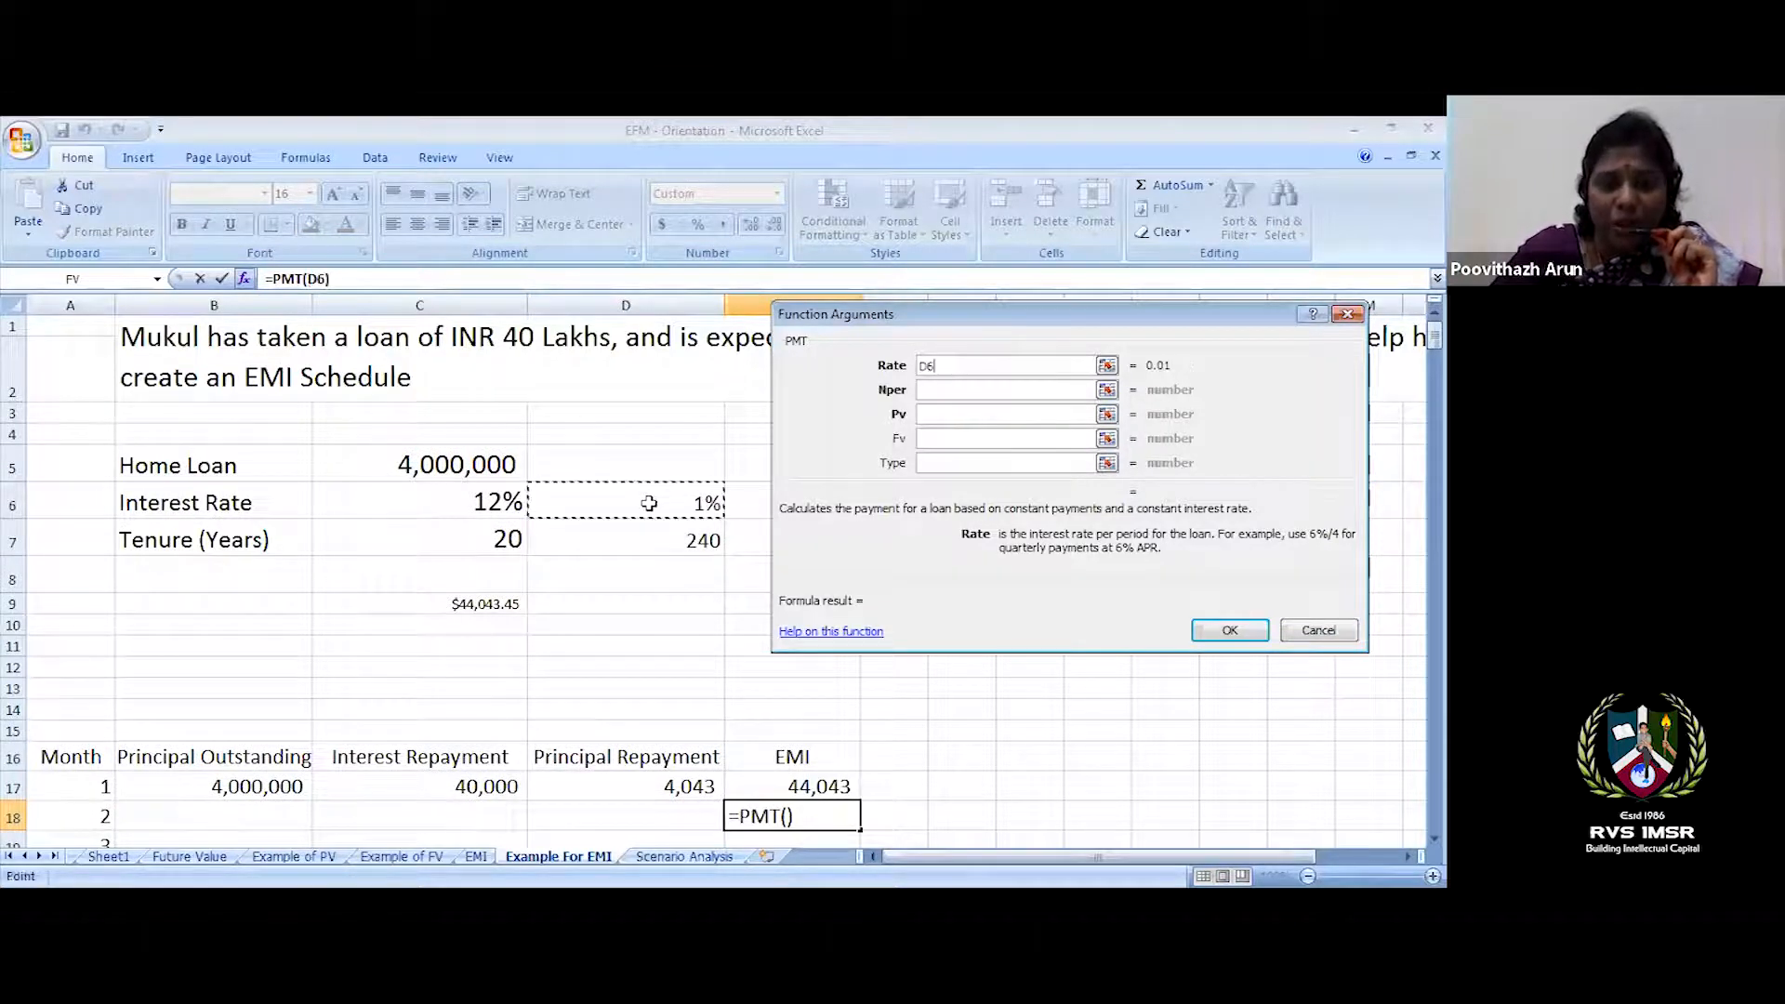
{"action": "left_click", "coordinate": [976, 390]}
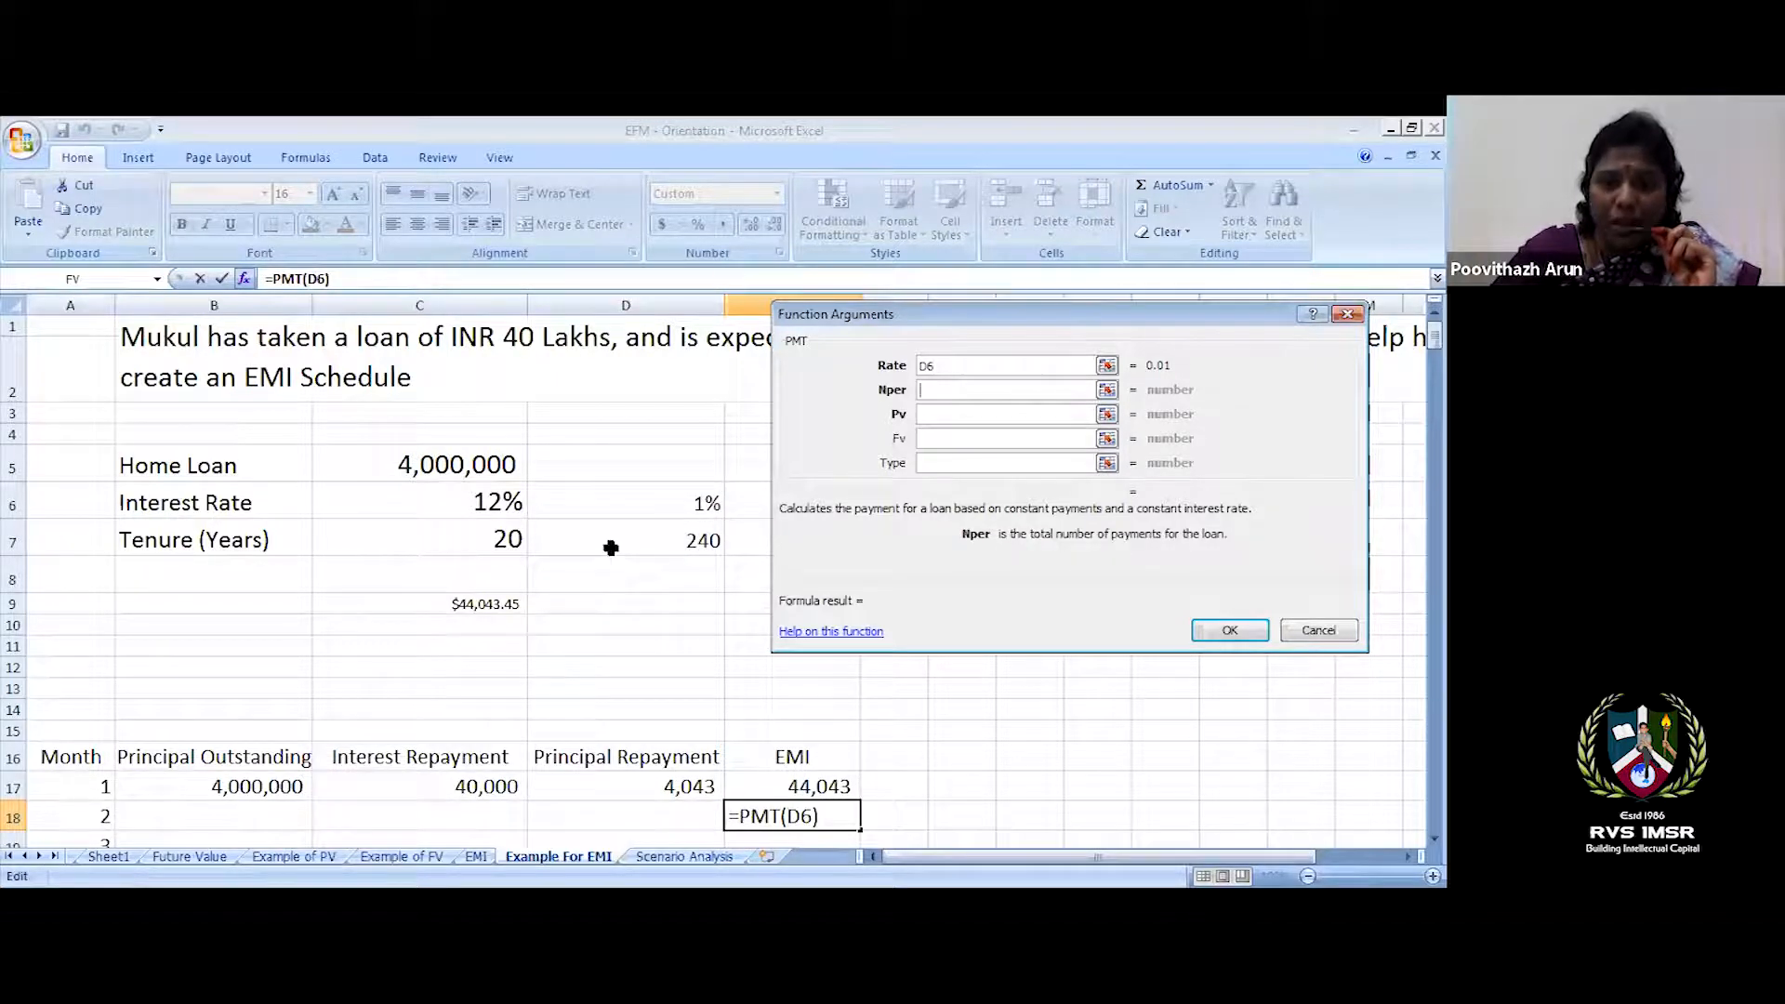
{"action": "left_click", "coordinate": [693, 541]}
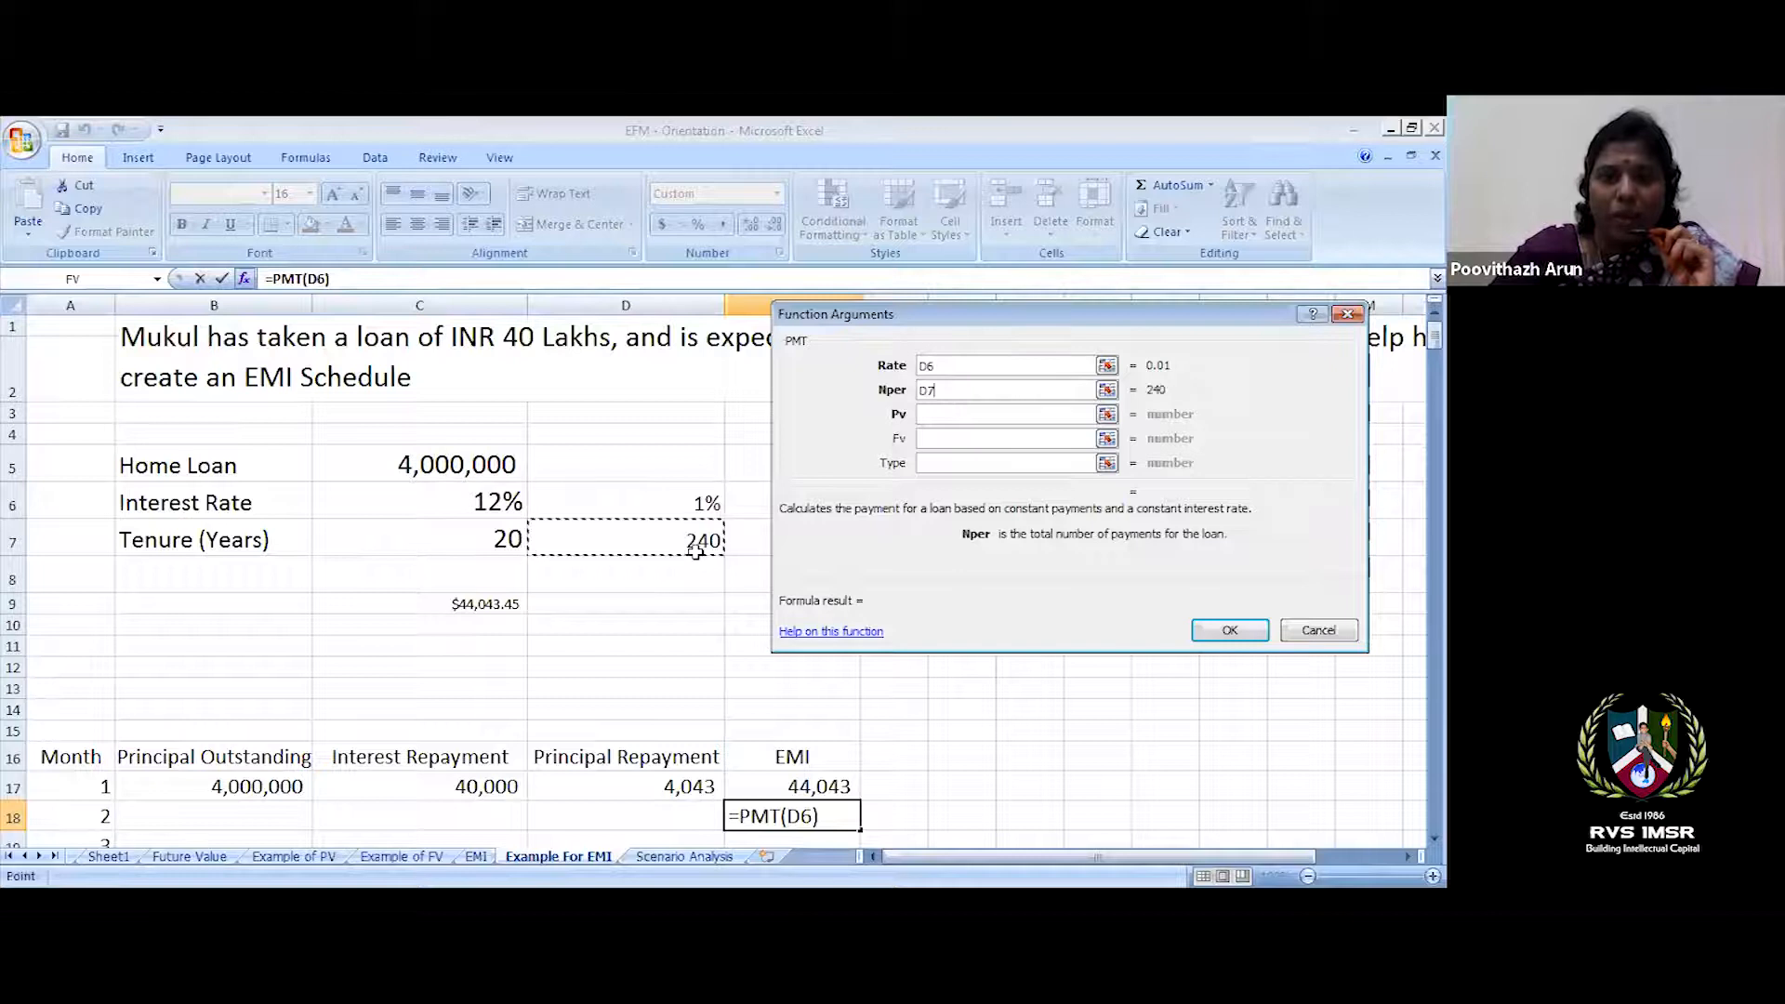
{"action": "left_click", "coordinate": [1011, 414]}
{"action": "type", "text": "-"}
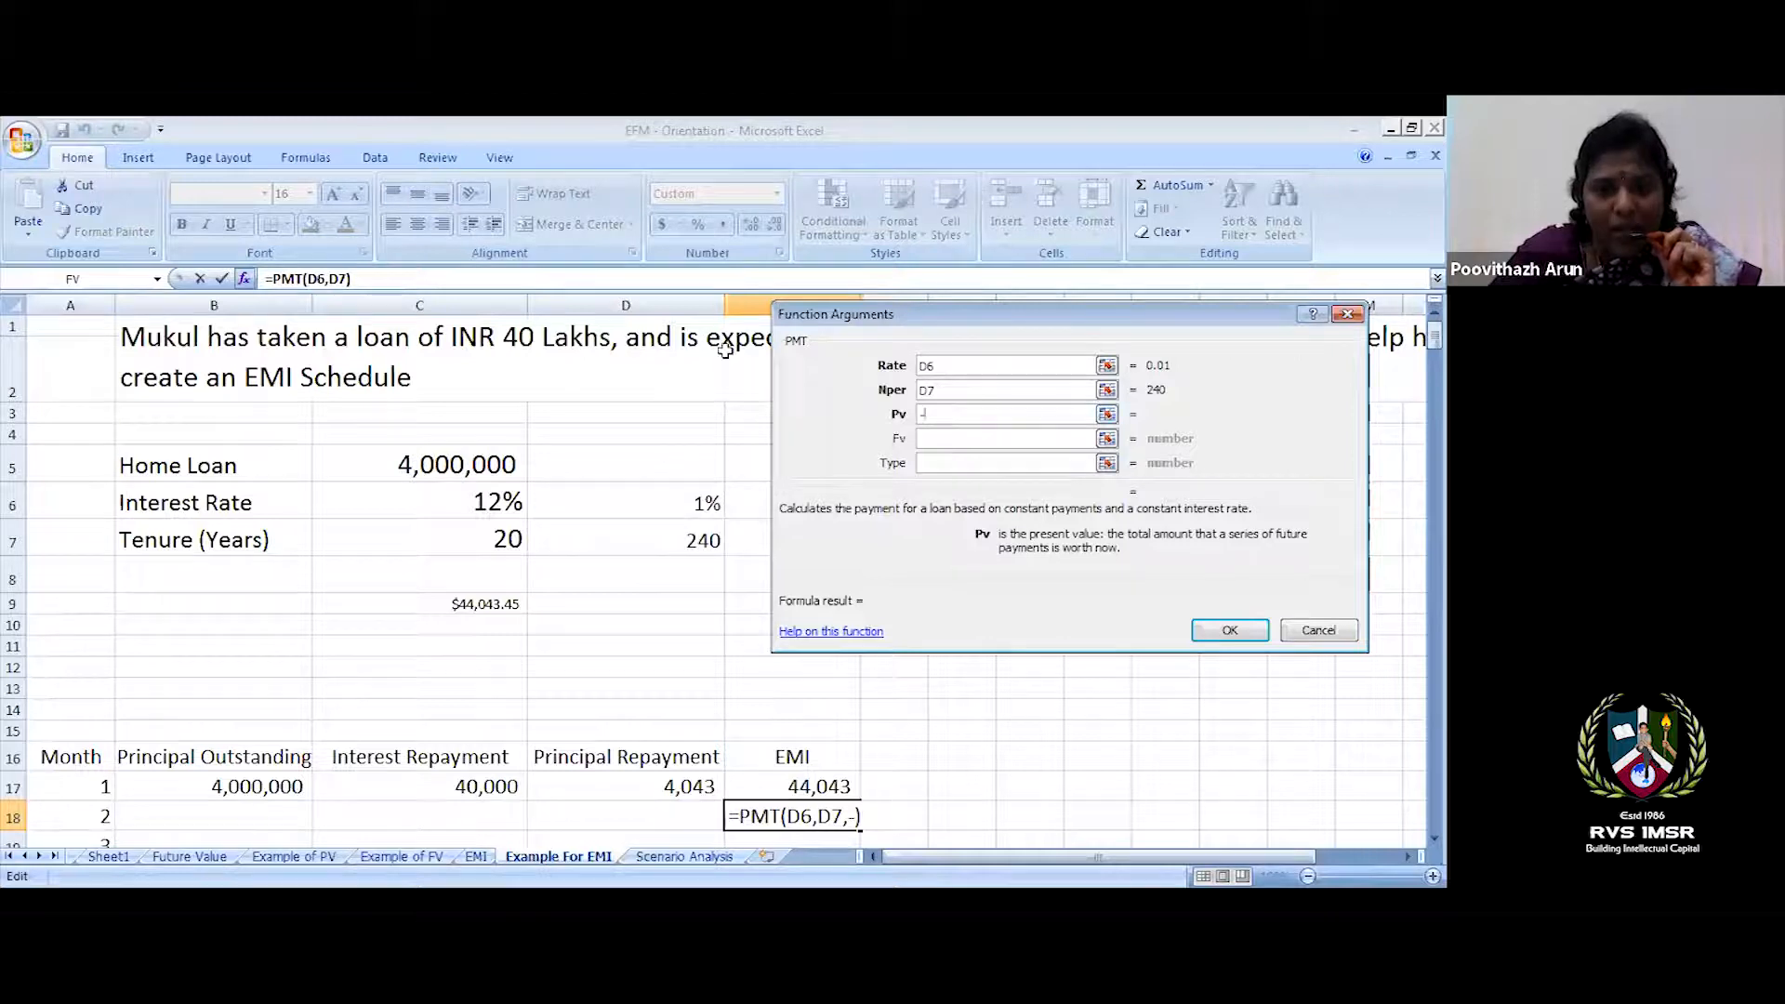
{"action": "left_click", "coordinate": [418, 463]}
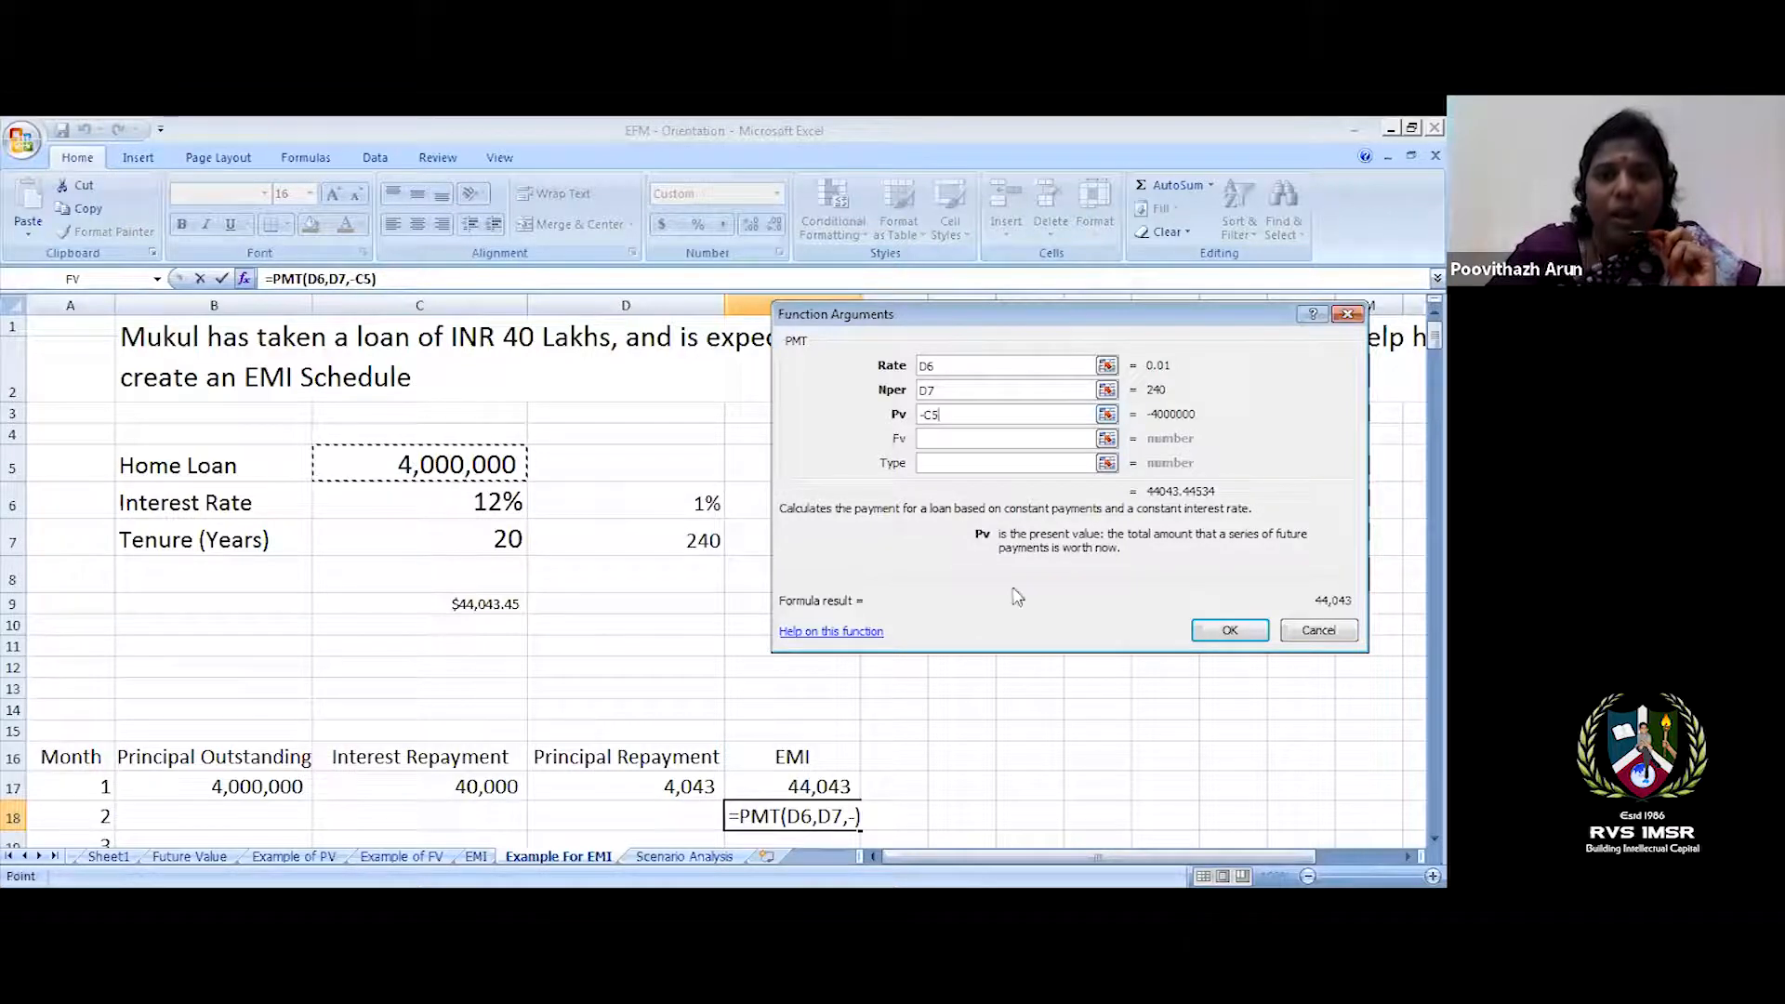
{"action": "left_click", "coordinate": [1244, 634]}
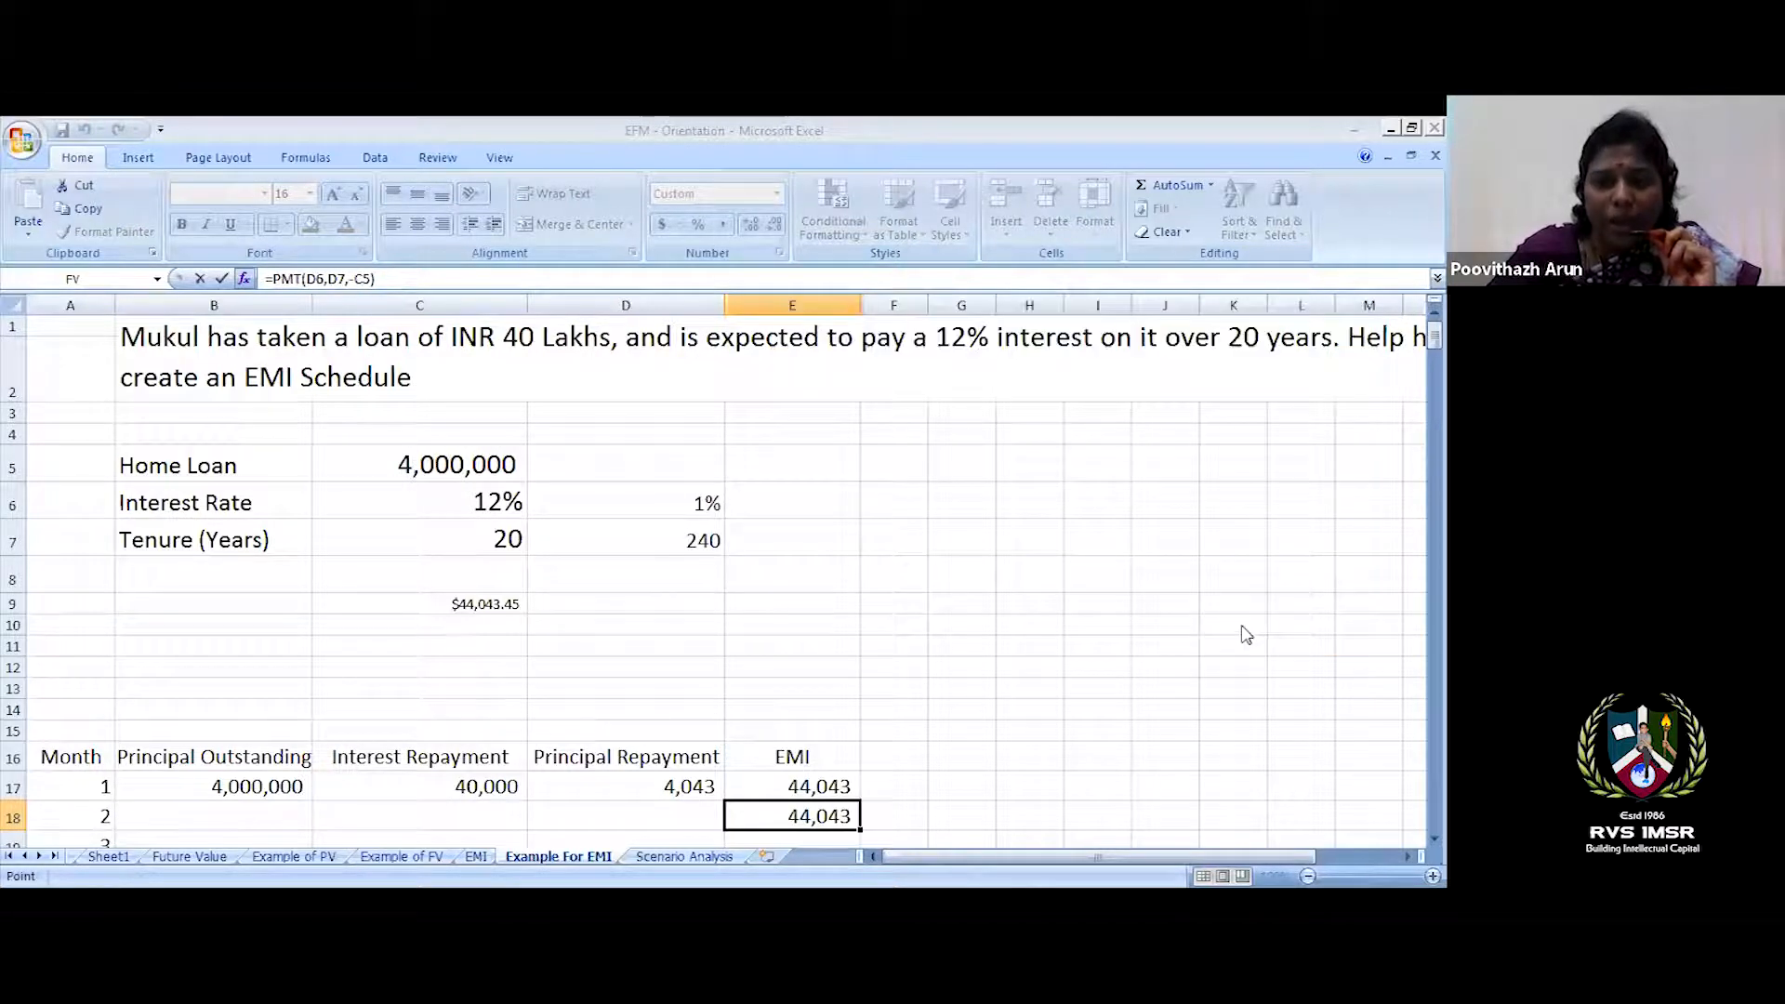
- Link the third month's EMI in E19 to the month above with =E18
{"action": "scroll", "coordinate": [770, 743], "scroll_direction": "down", "scroll_amount": 1}
{"action": "left_click", "coordinate": [805, 770]}
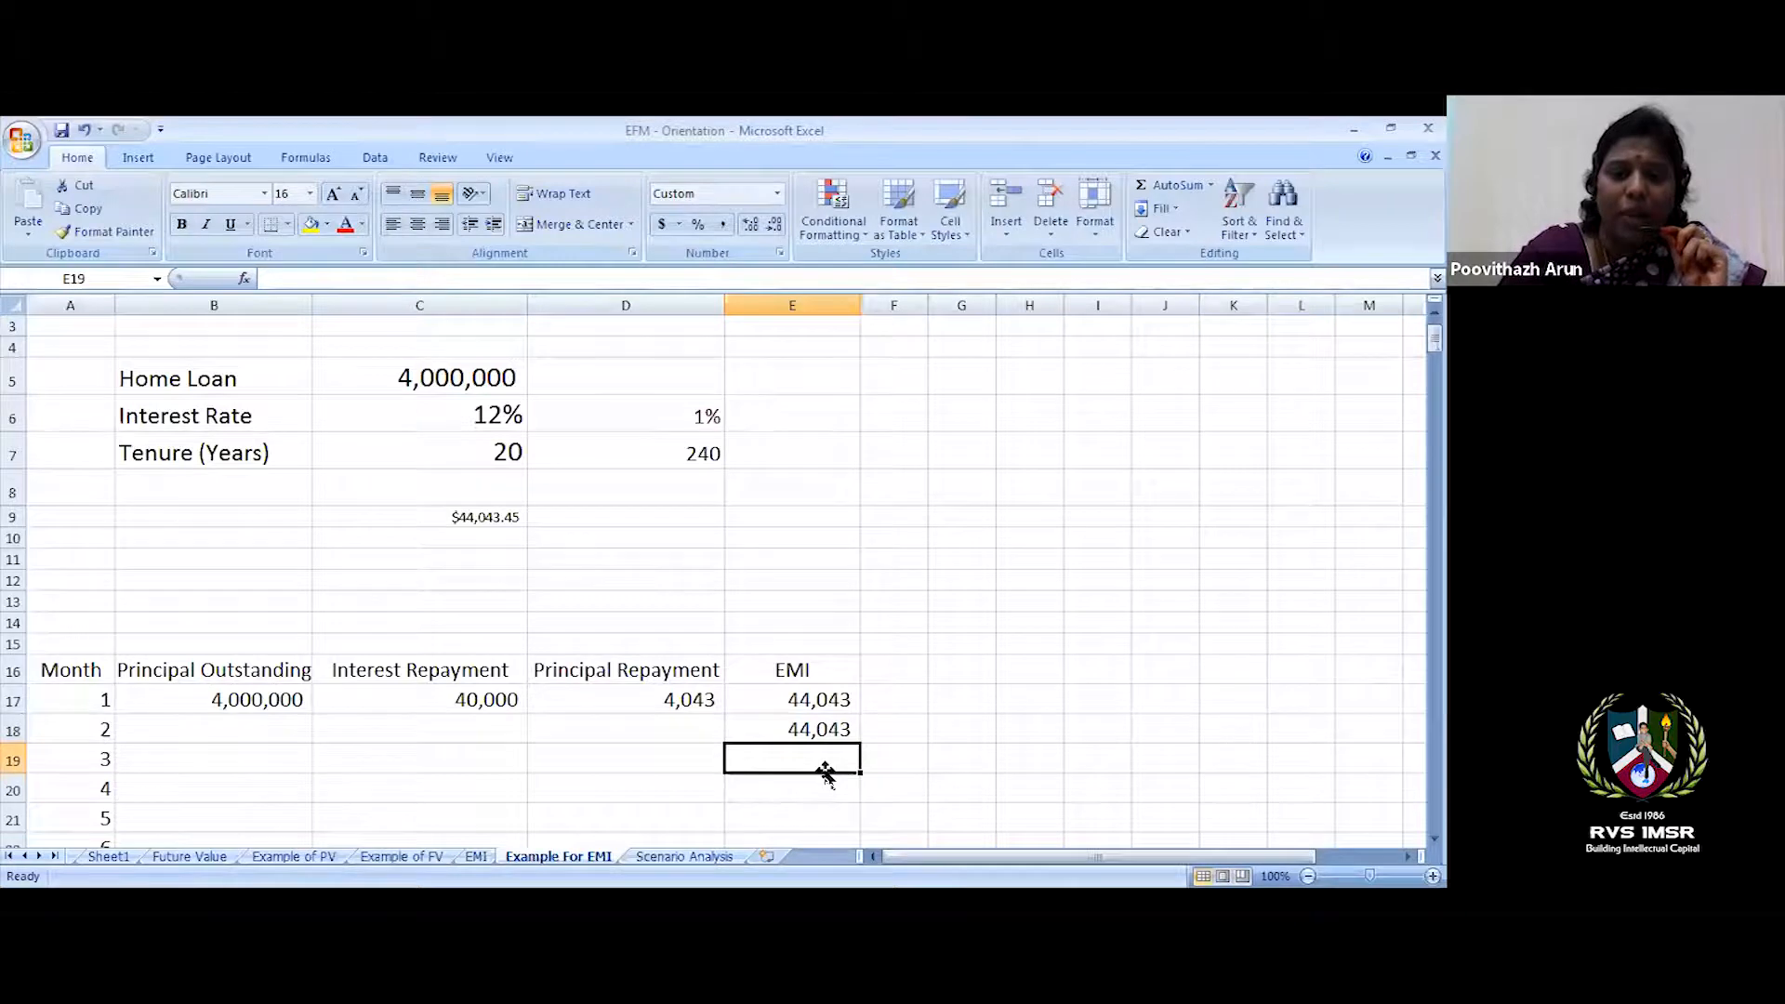
{"action": "type", "text": "="}
{"action": "left_click", "coordinate": [830, 731]}
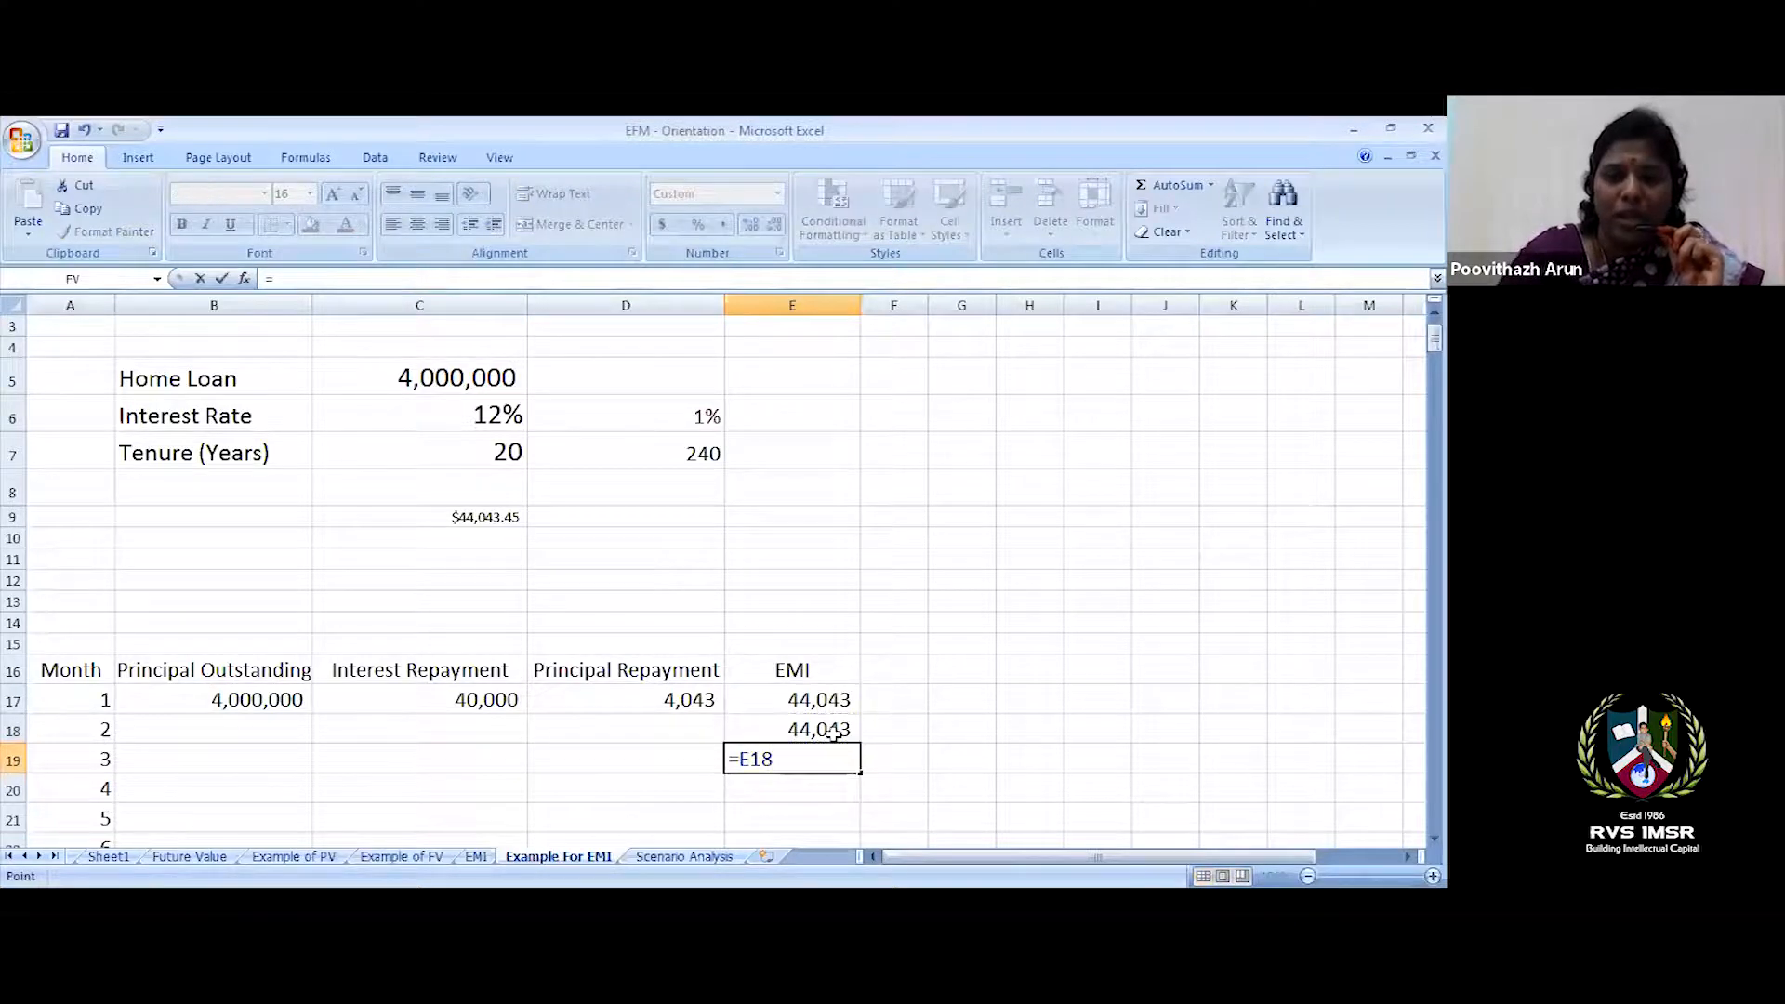
{"action": "key", "text": "Return"}
{"action": "type", "text": "="}
{"action": "key", "text": "Escape"}
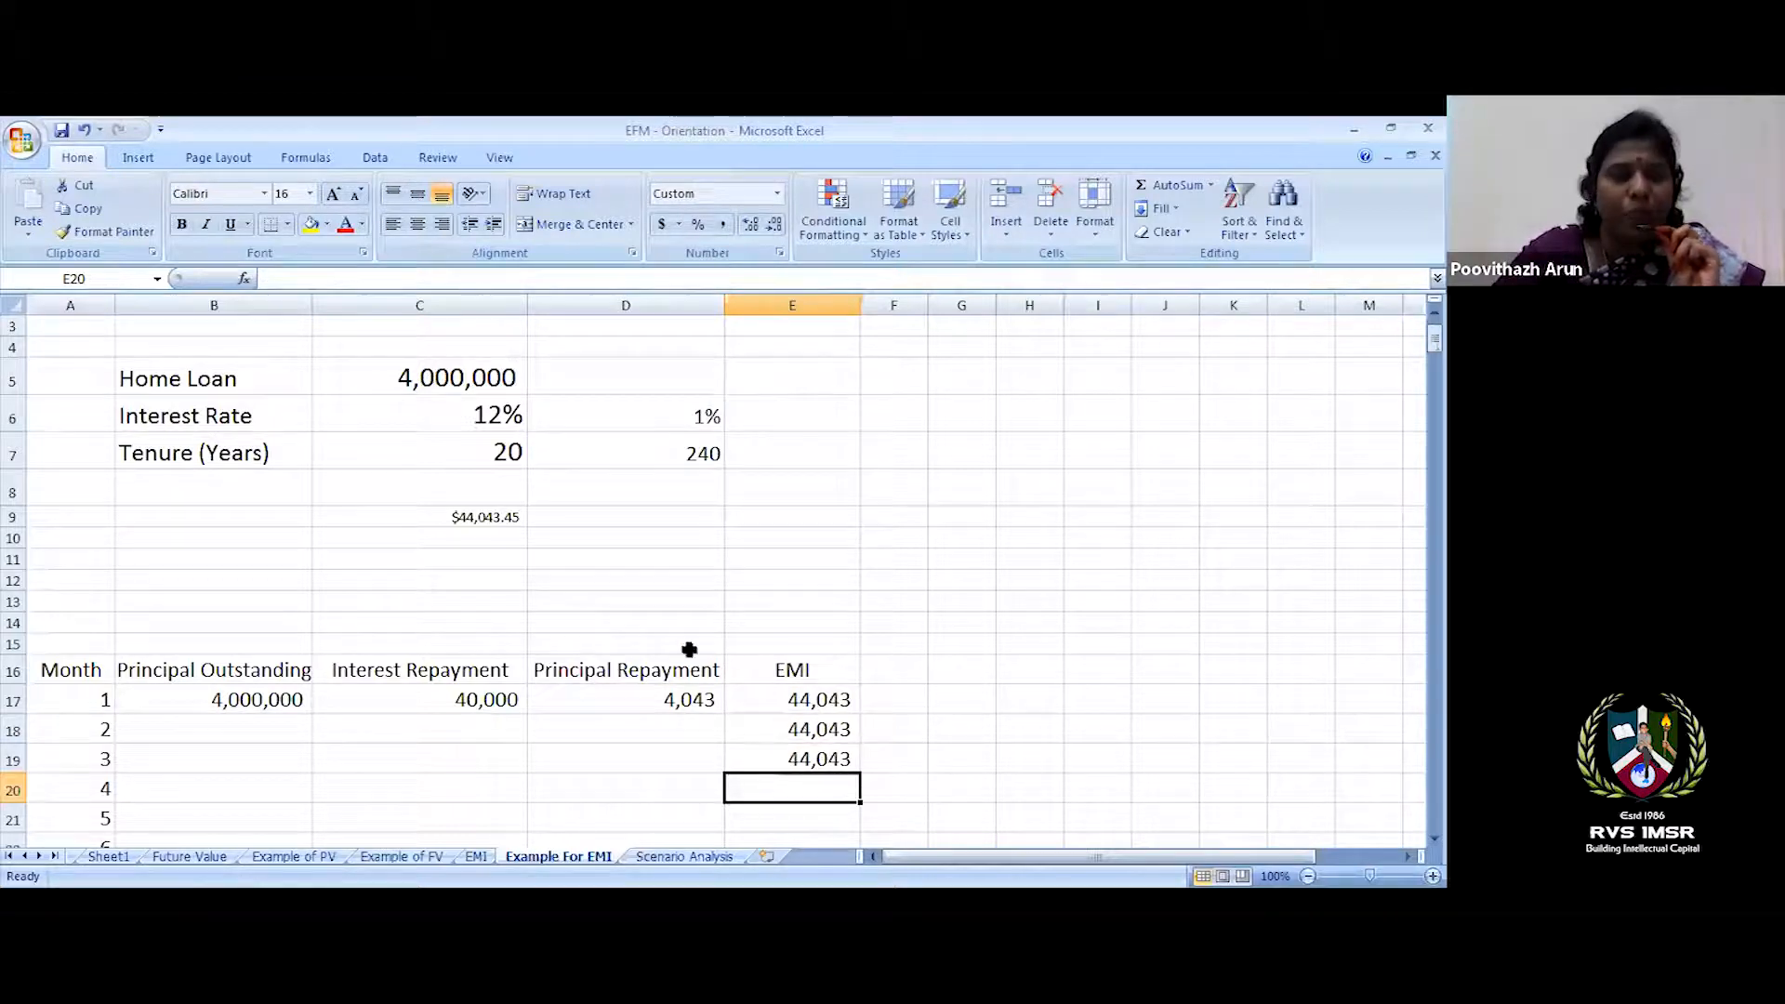
- Enter =B17-D17 in B18 as the second month's outstanding principal
{"action": "left_click", "coordinate": [140, 736]}
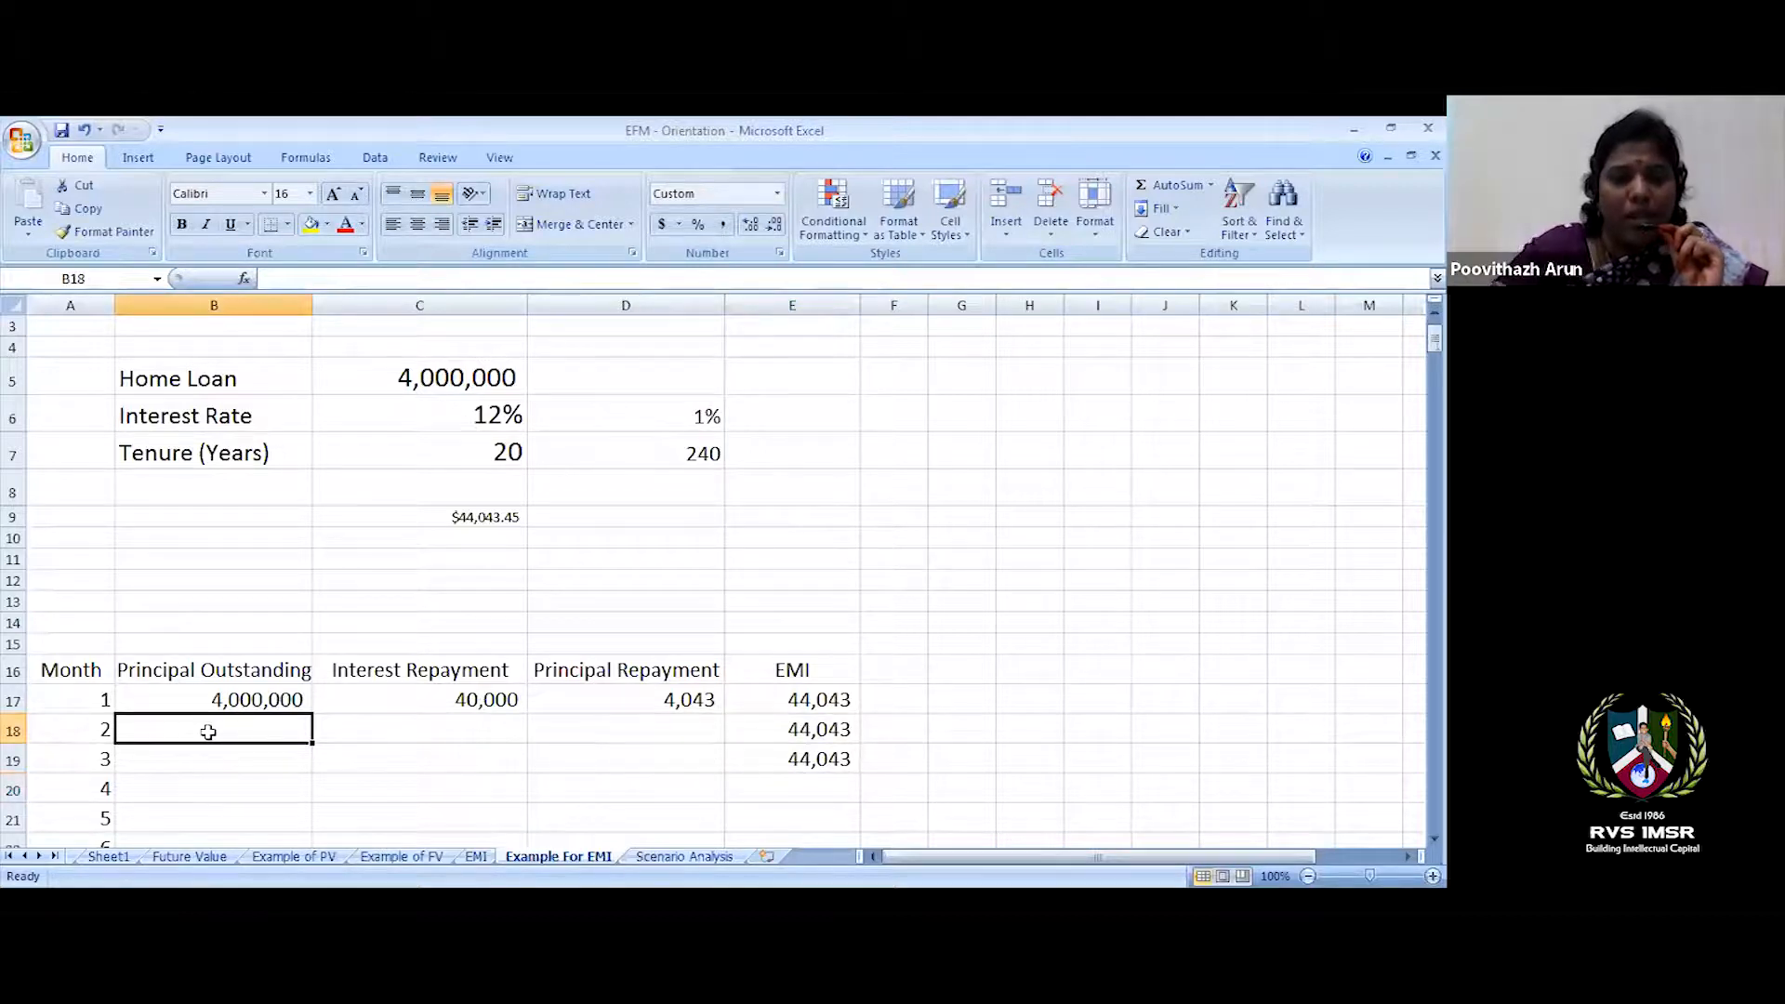
{"action": "type", "text": "="}
{"action": "left_click", "coordinate": [245, 699]}
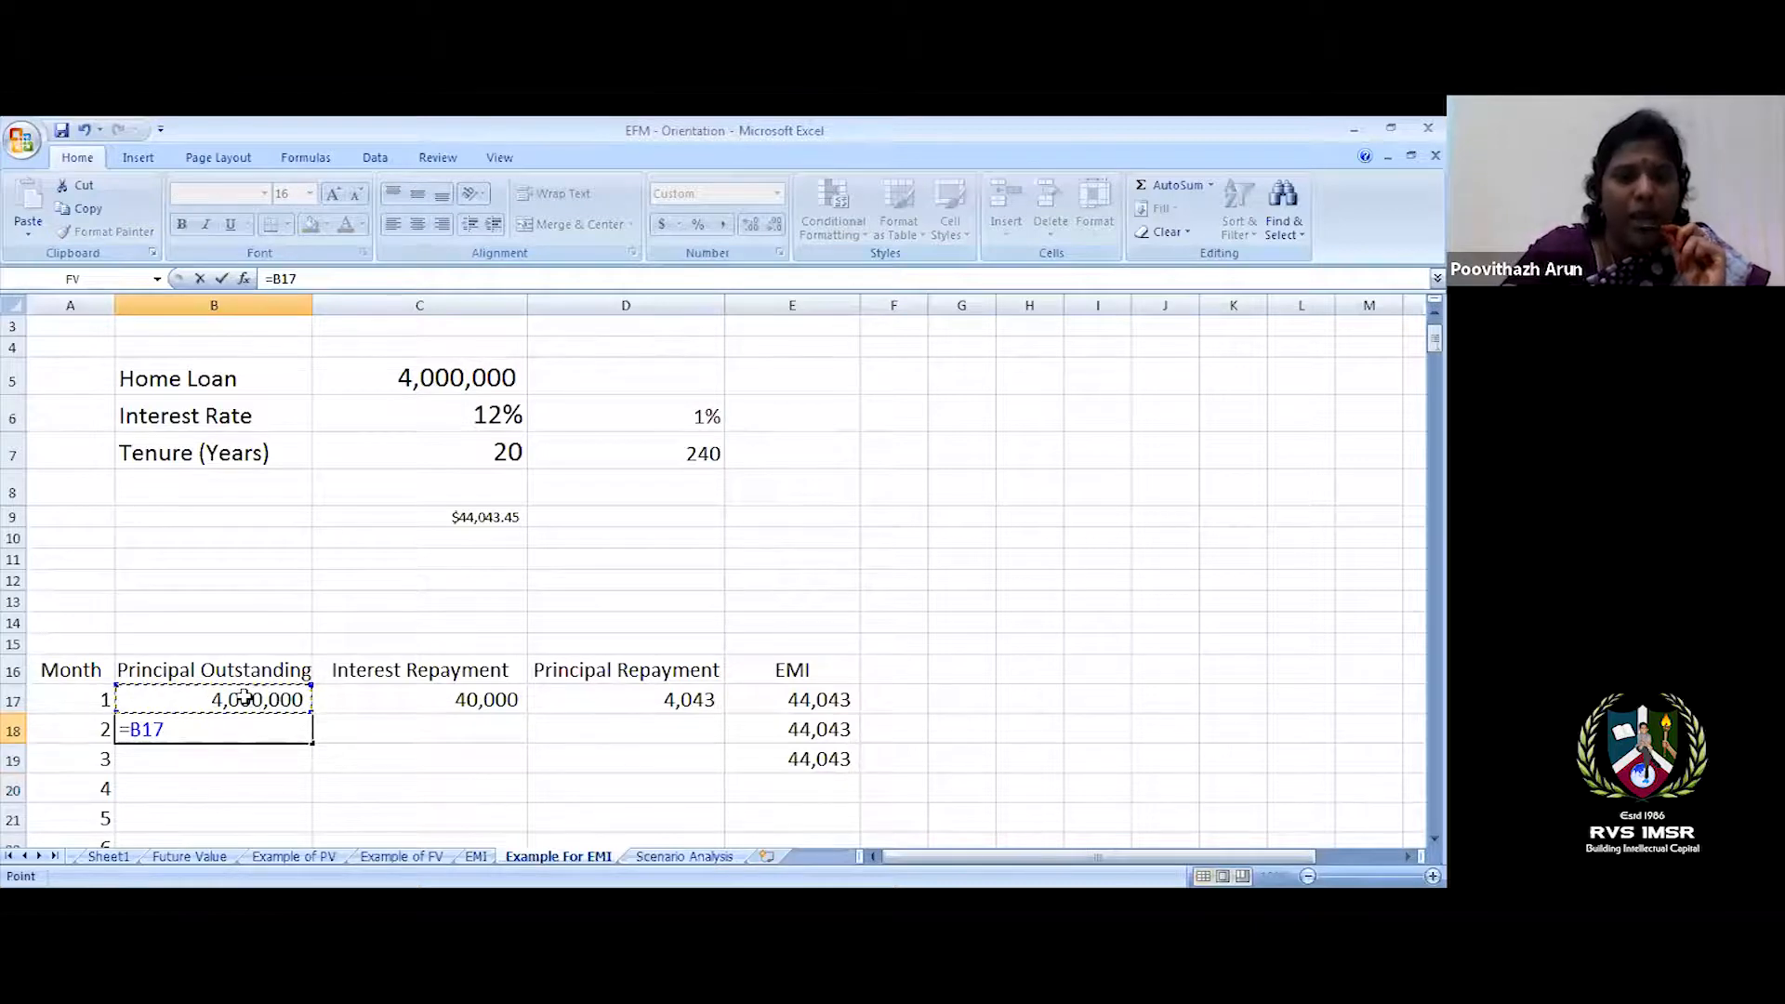
{"action": "type", "text": "-"}
{"action": "left_click", "coordinate": [669, 699]}
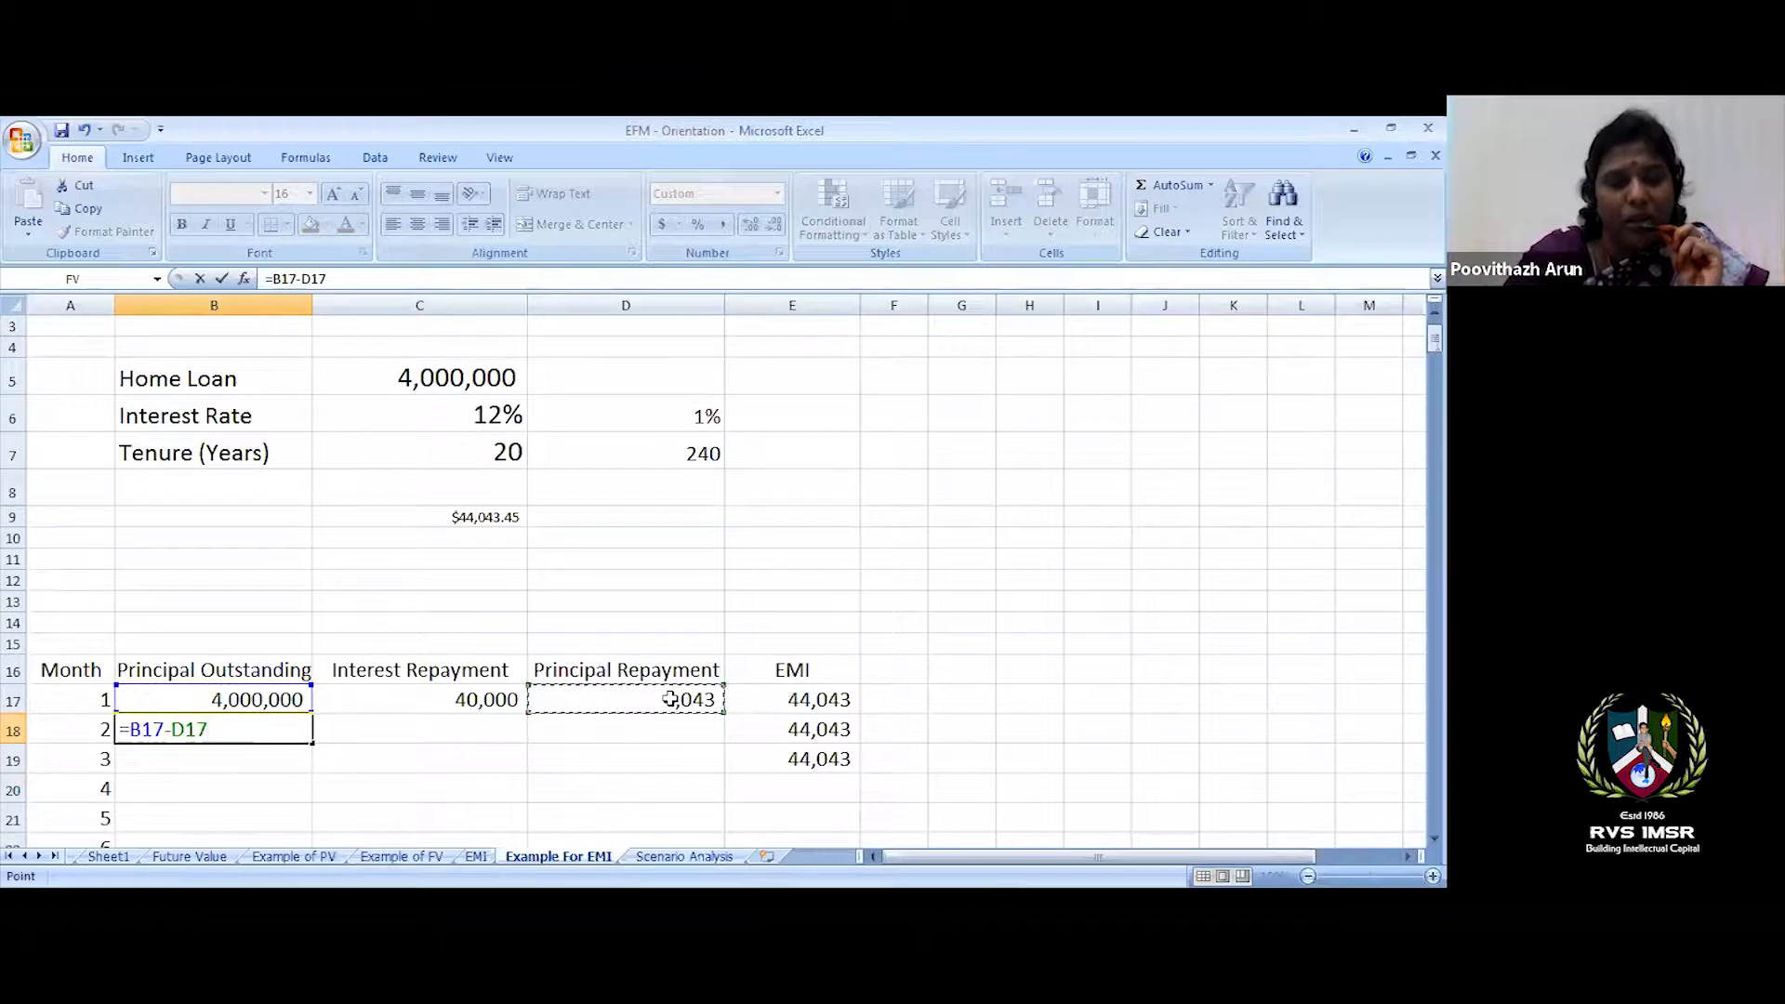
{"action": "key", "text": "Return"}
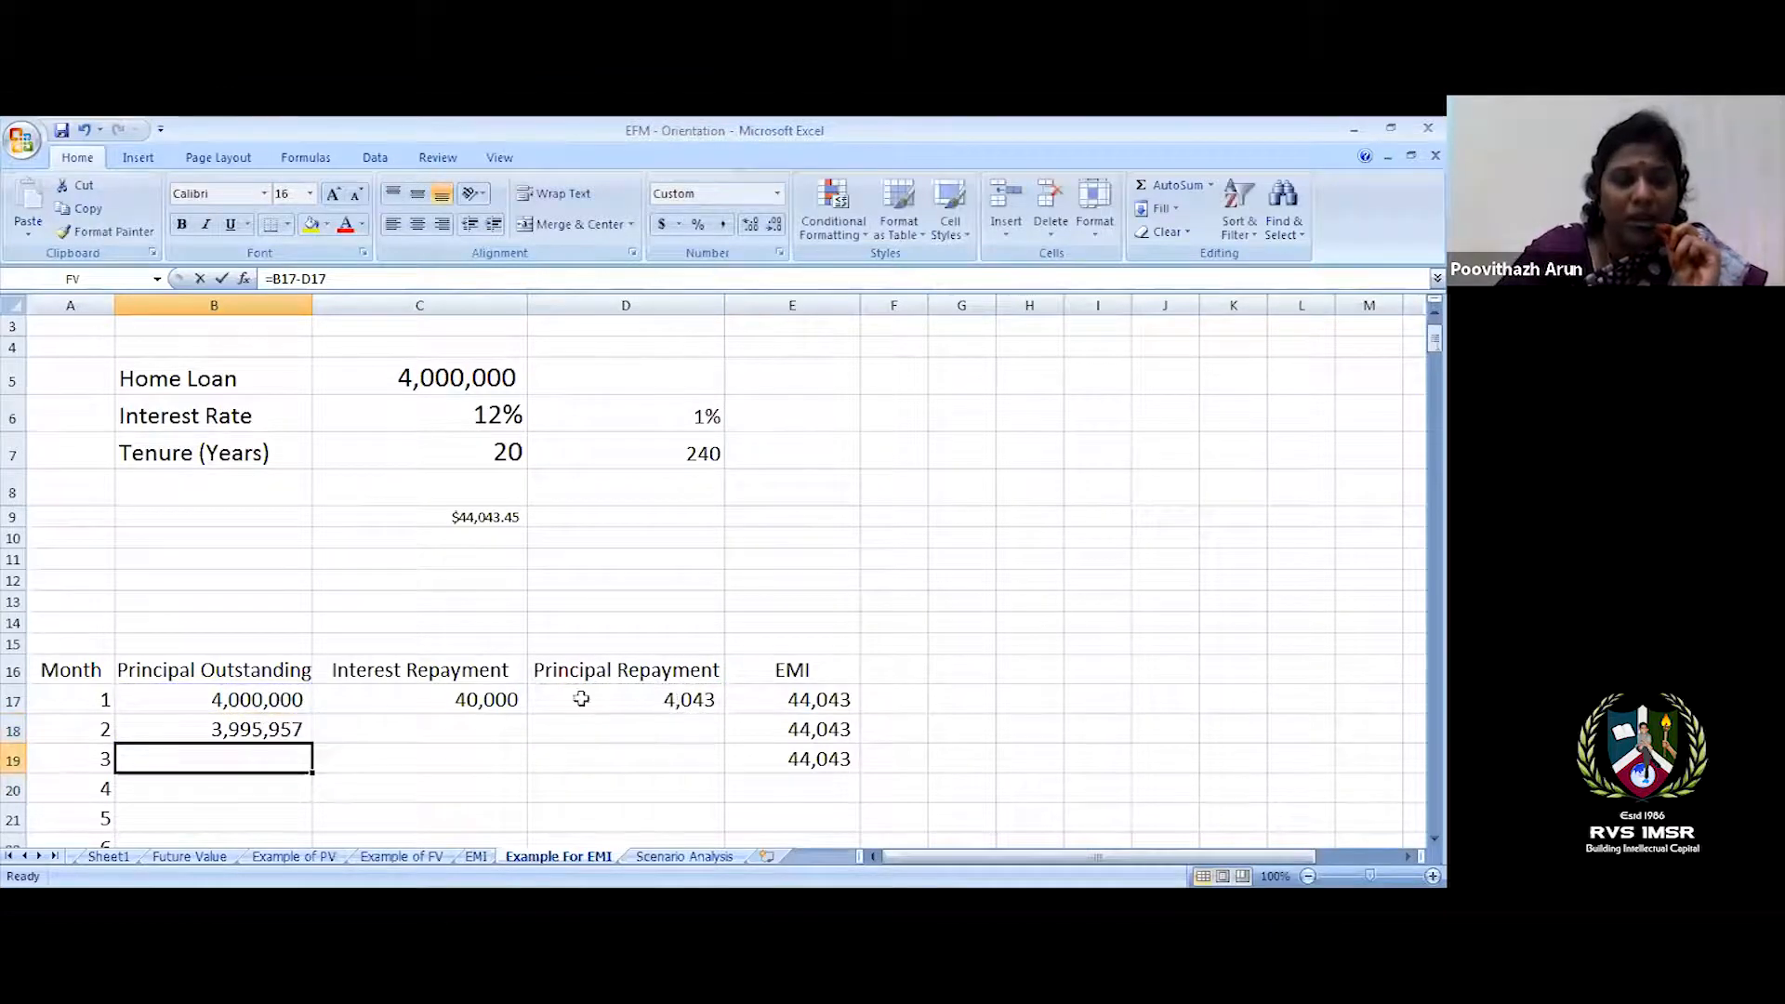
- Enter =B18*$D$6 in C18 for the second month's interest, with the monthly rate as an absolute reference
{"action": "left_click", "coordinate": [465, 735]}
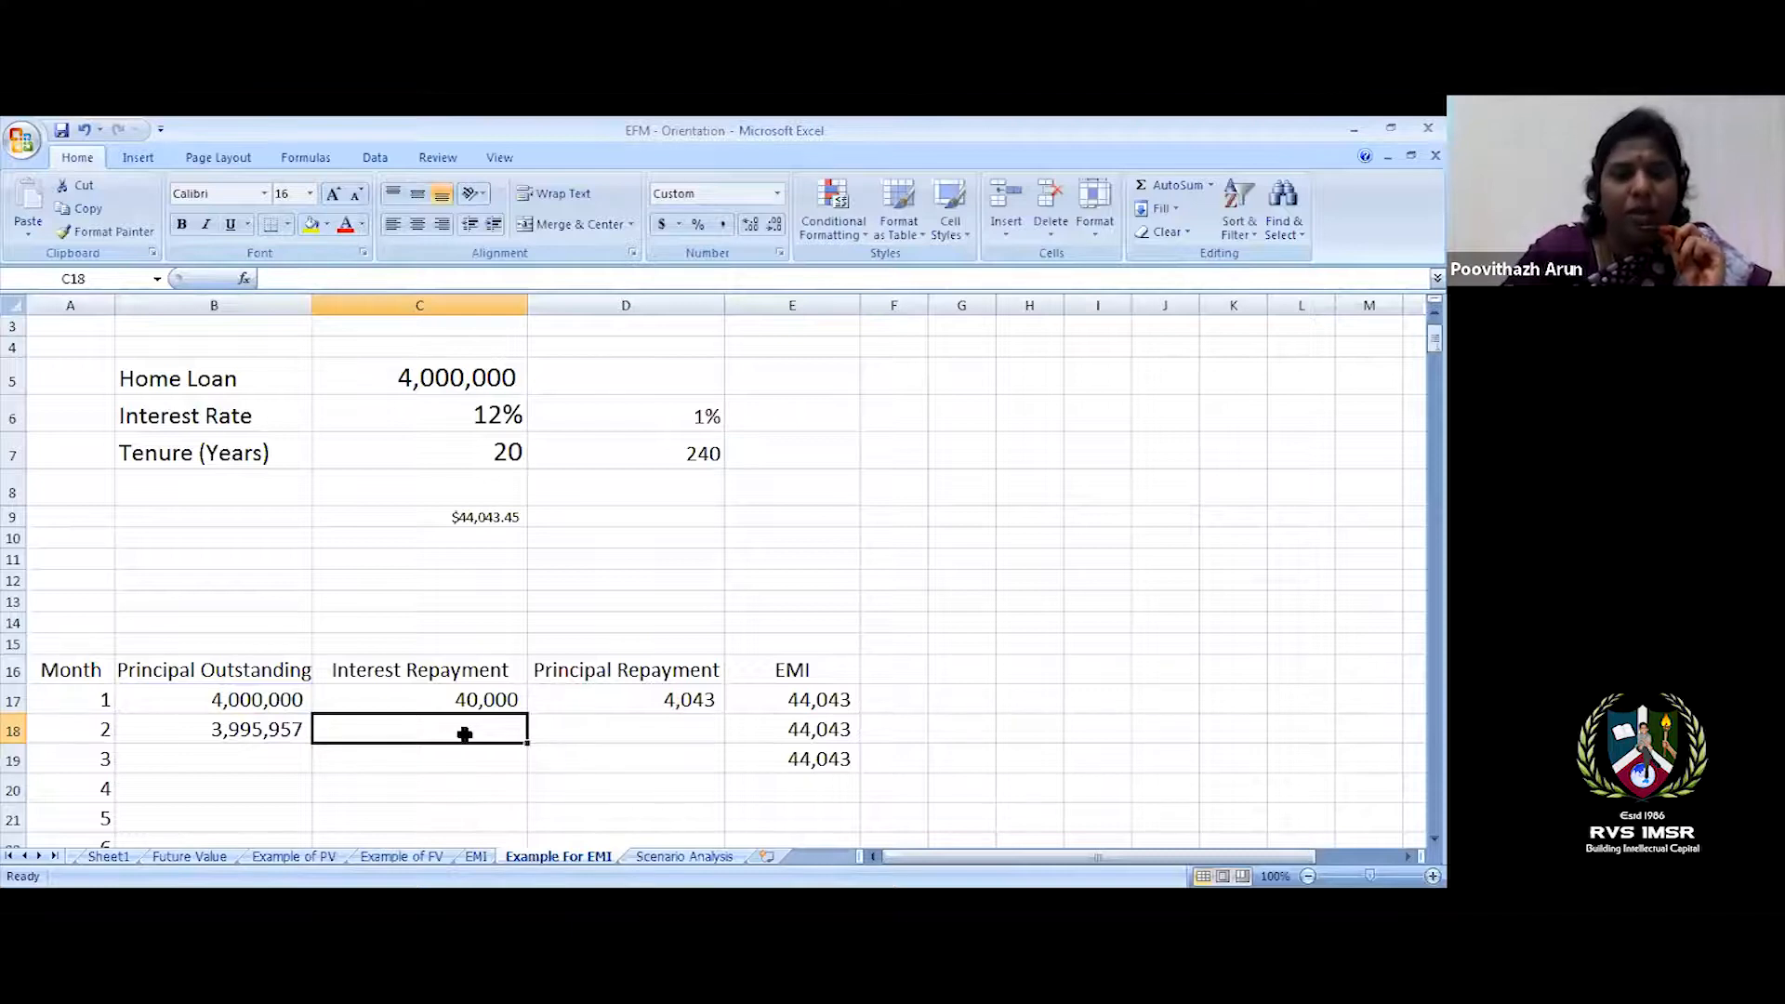
{"action": "type", "text": "="}
{"action": "left_click", "coordinate": [218, 729]}
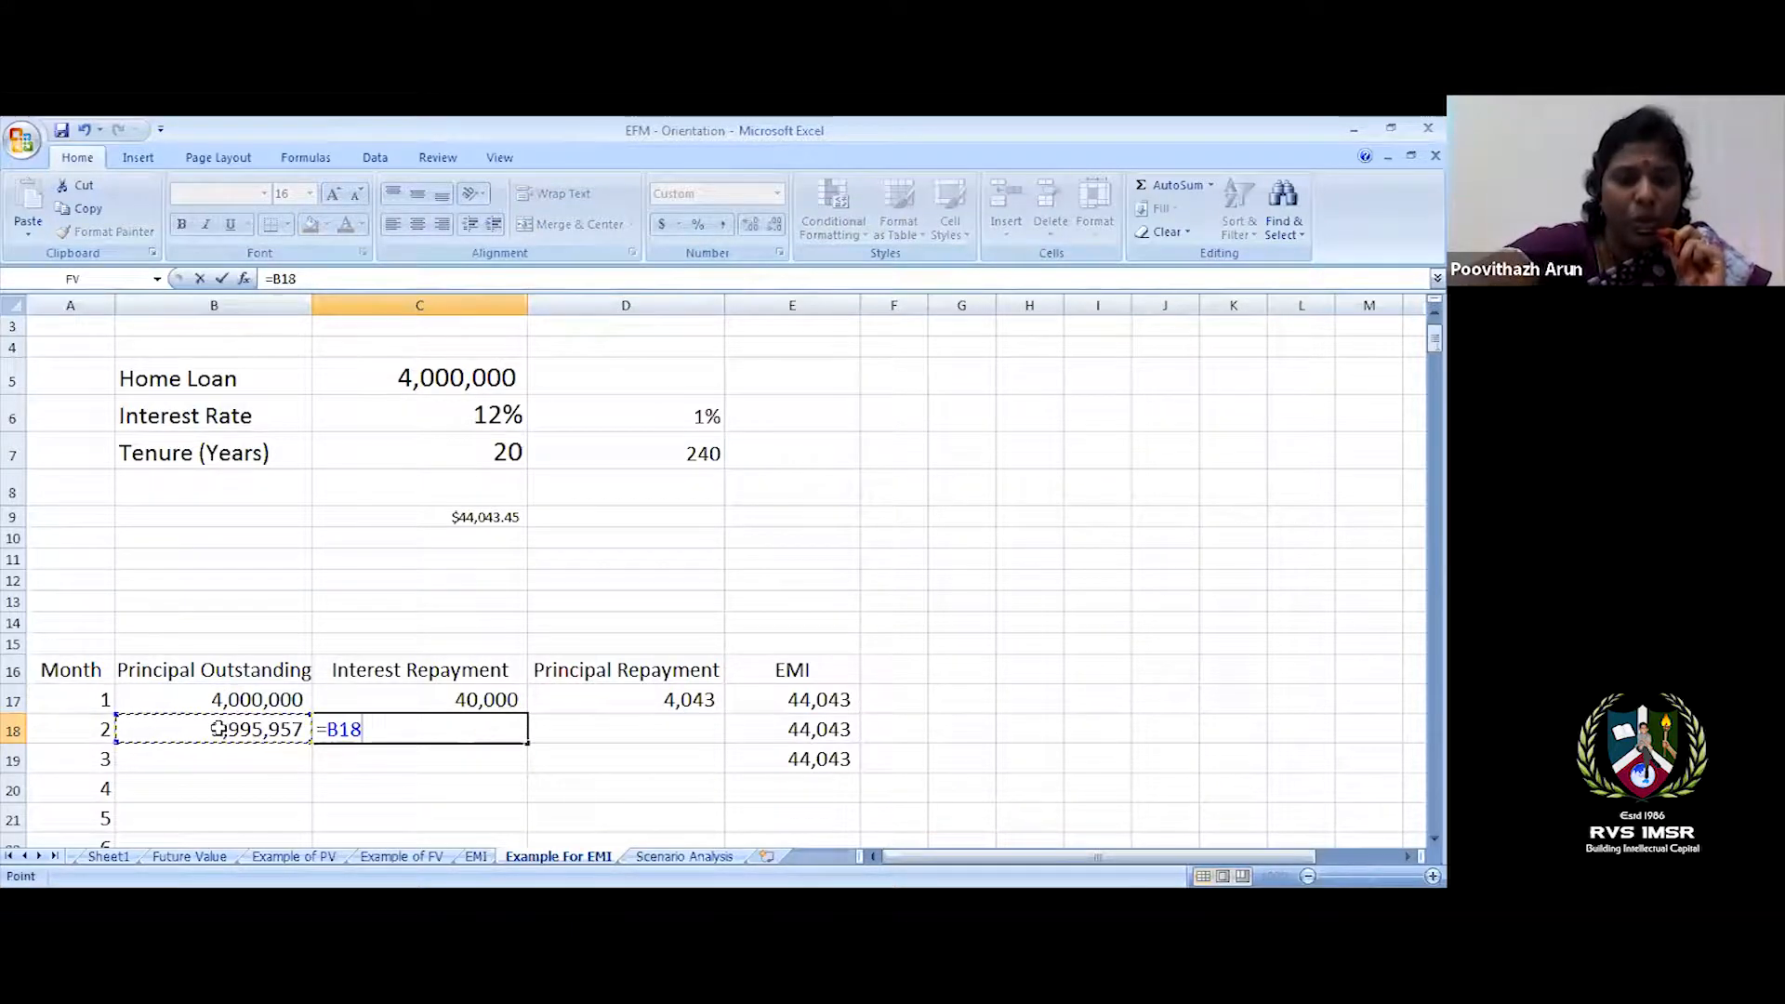
{"action": "type", "text": "*"}
{"action": "left_click", "coordinate": [680, 416]}
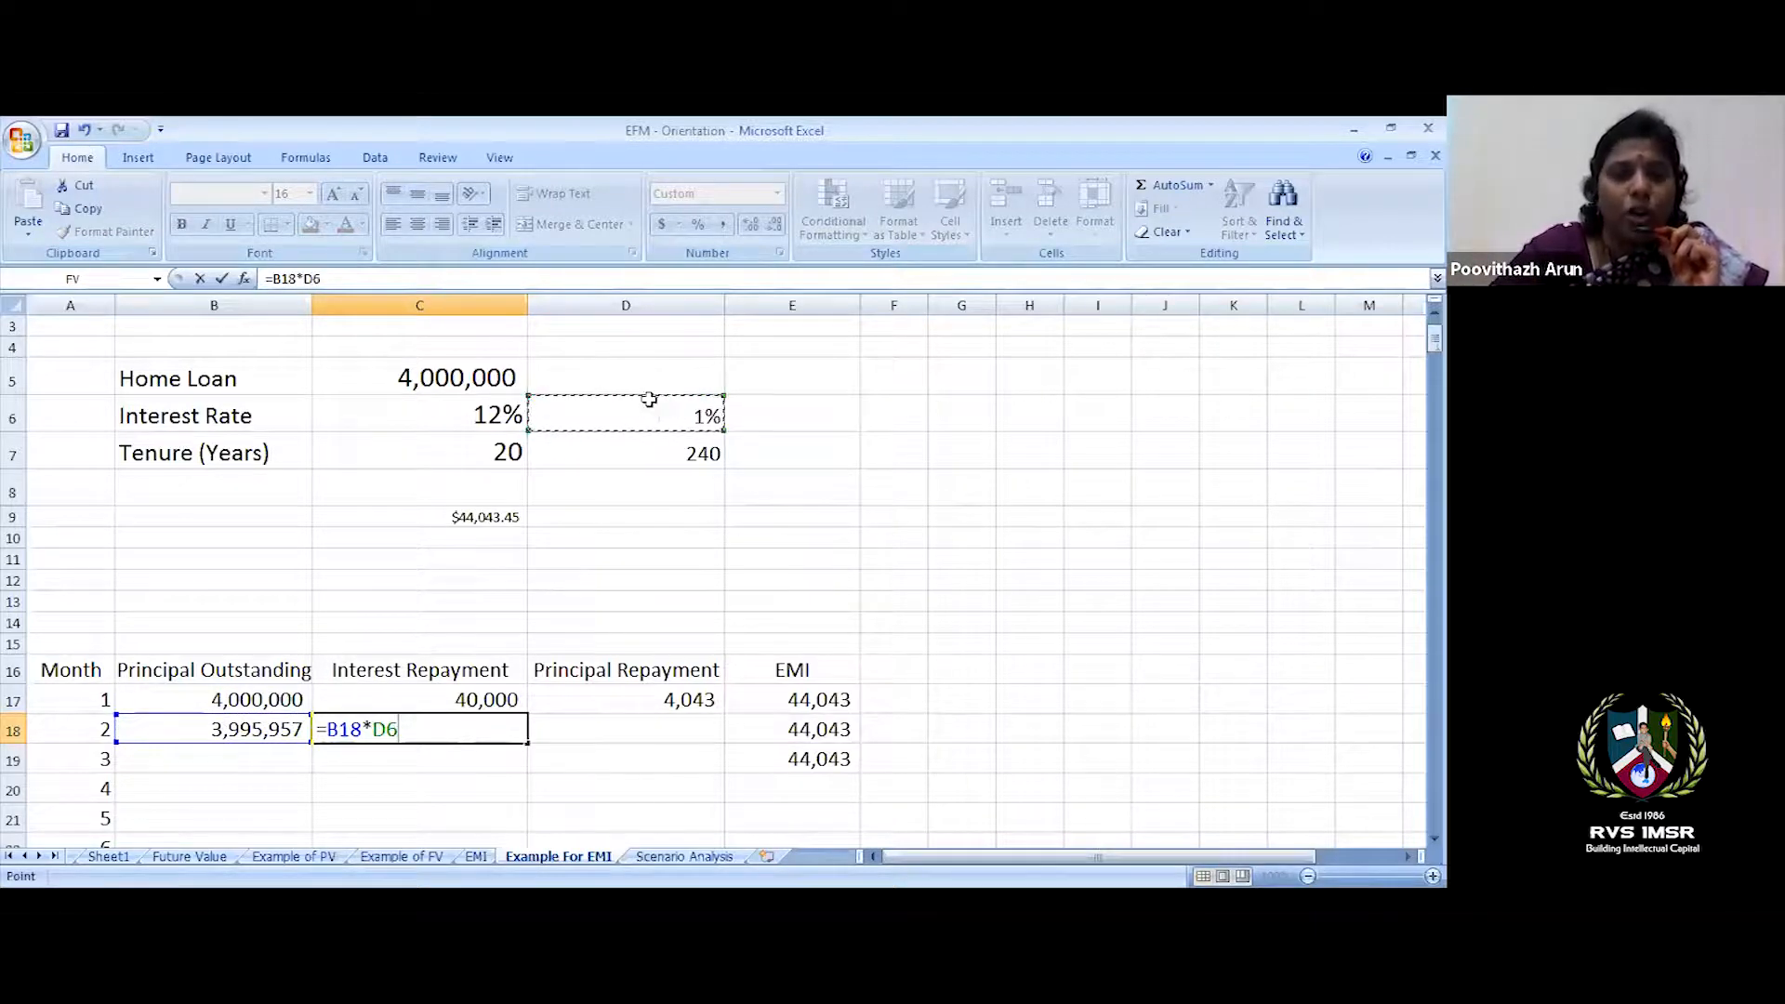
{"action": "left_click_drag", "start_coordinate": [320, 278], "coordinate": [304, 279]}
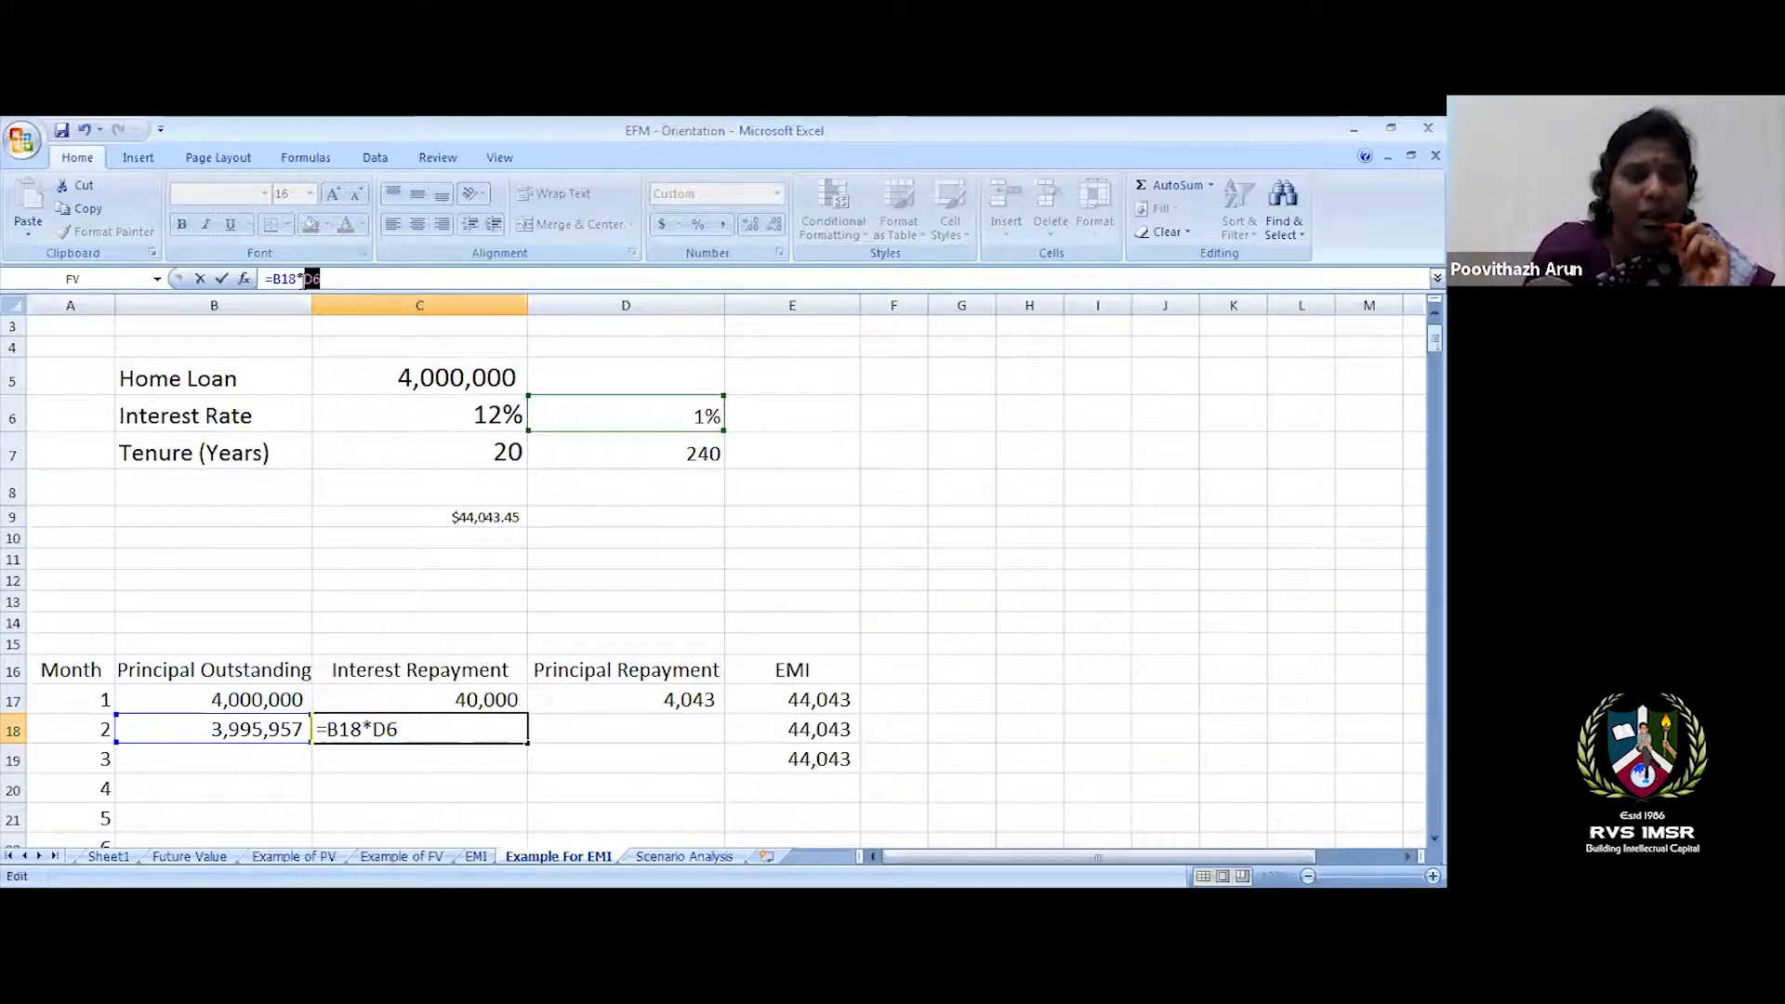
{"action": "key", "text": "F4"}
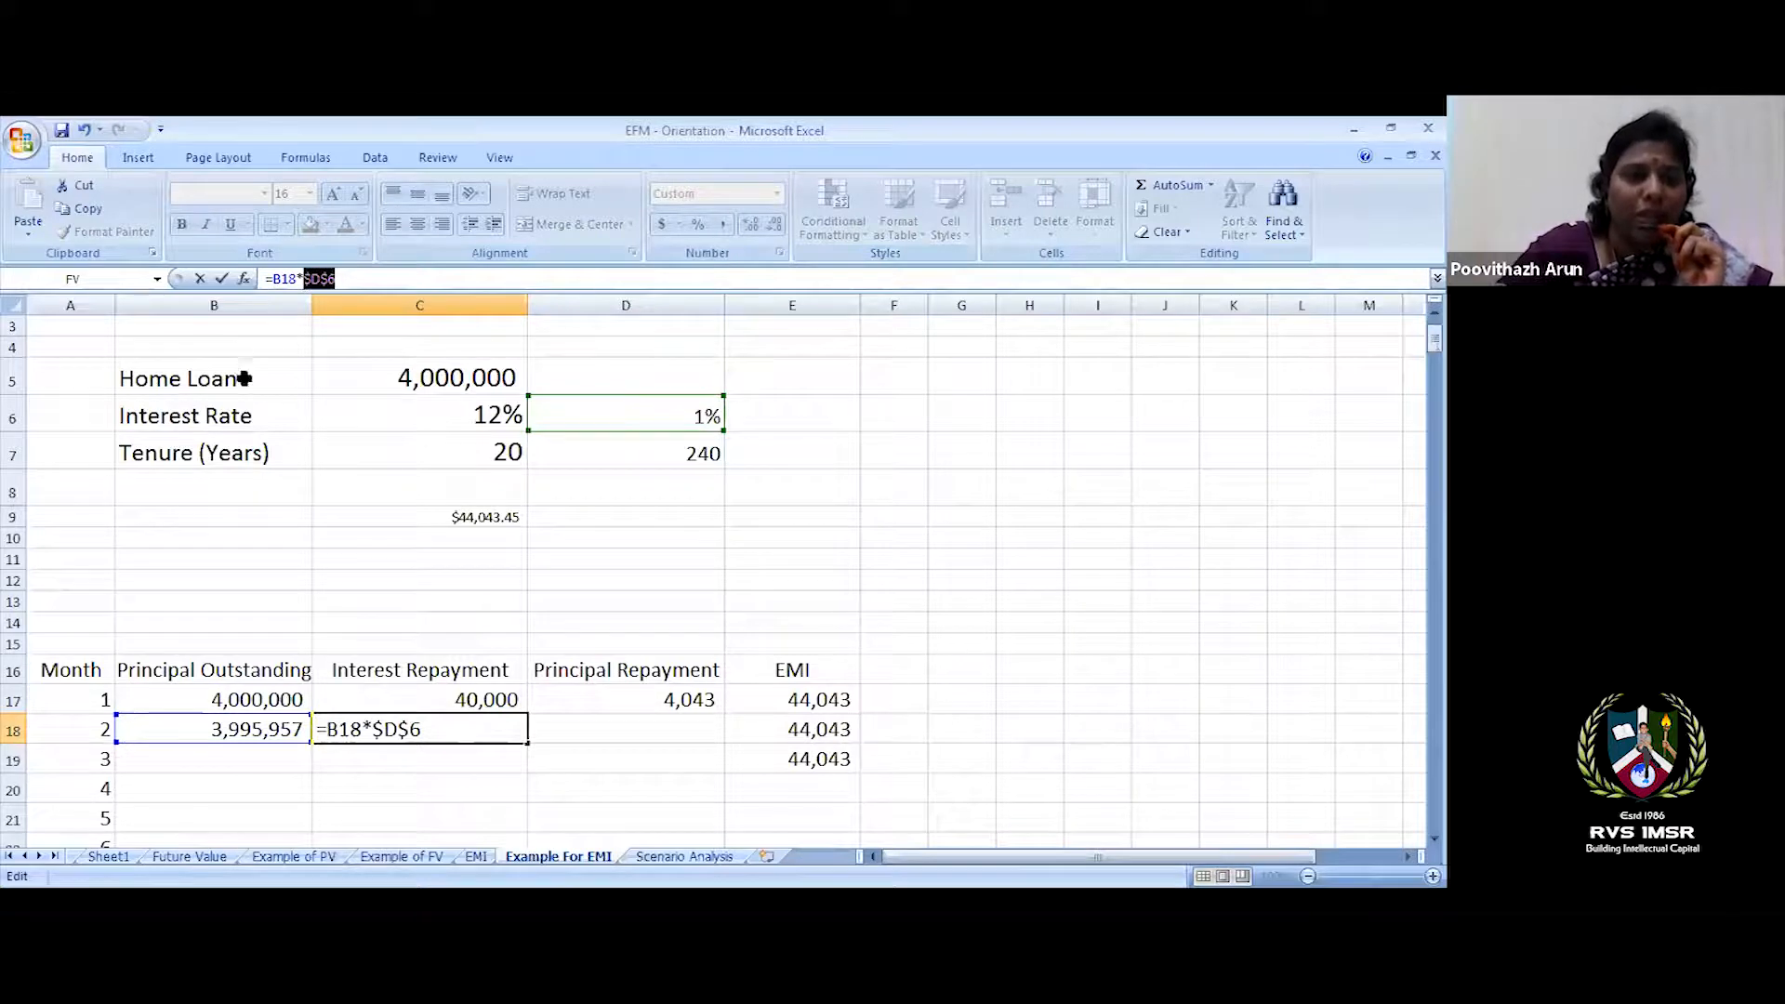
{"action": "left_click", "coordinate": [354, 281]}
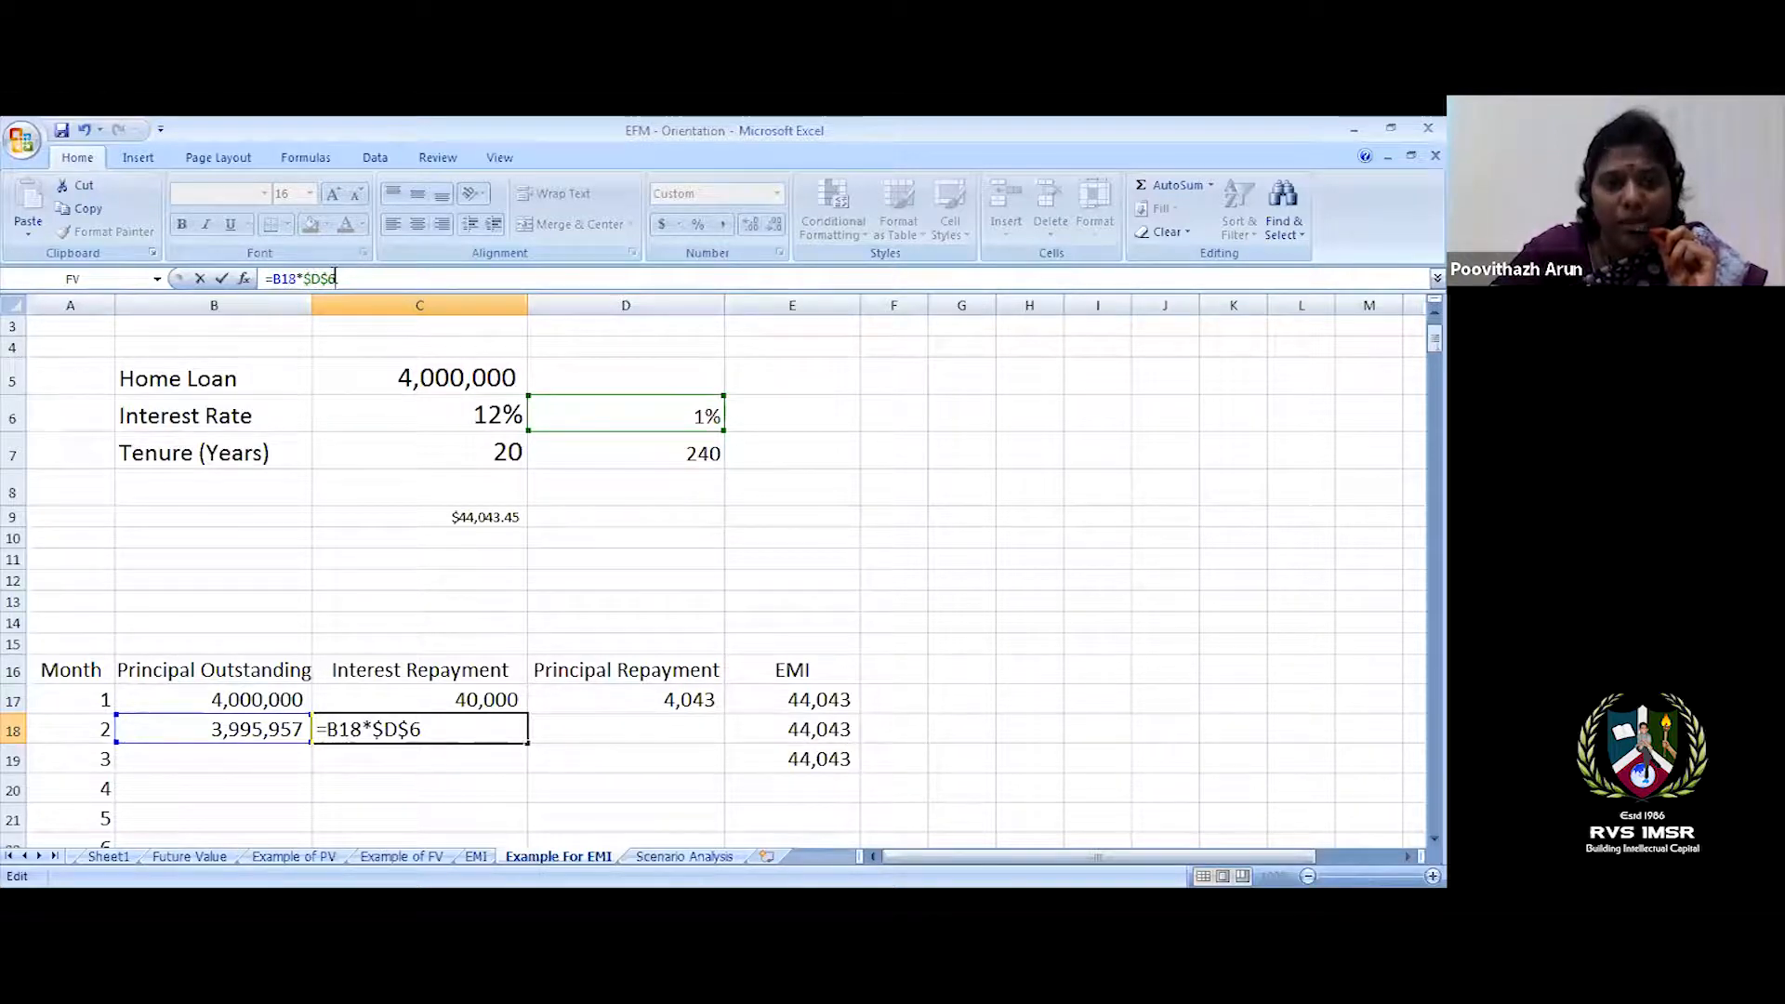
- Enter =E18-C18 in D18 as the second month's principal repayment
{"action": "left_click", "coordinate": [589, 736]}
{"action": "type", "text": "="}
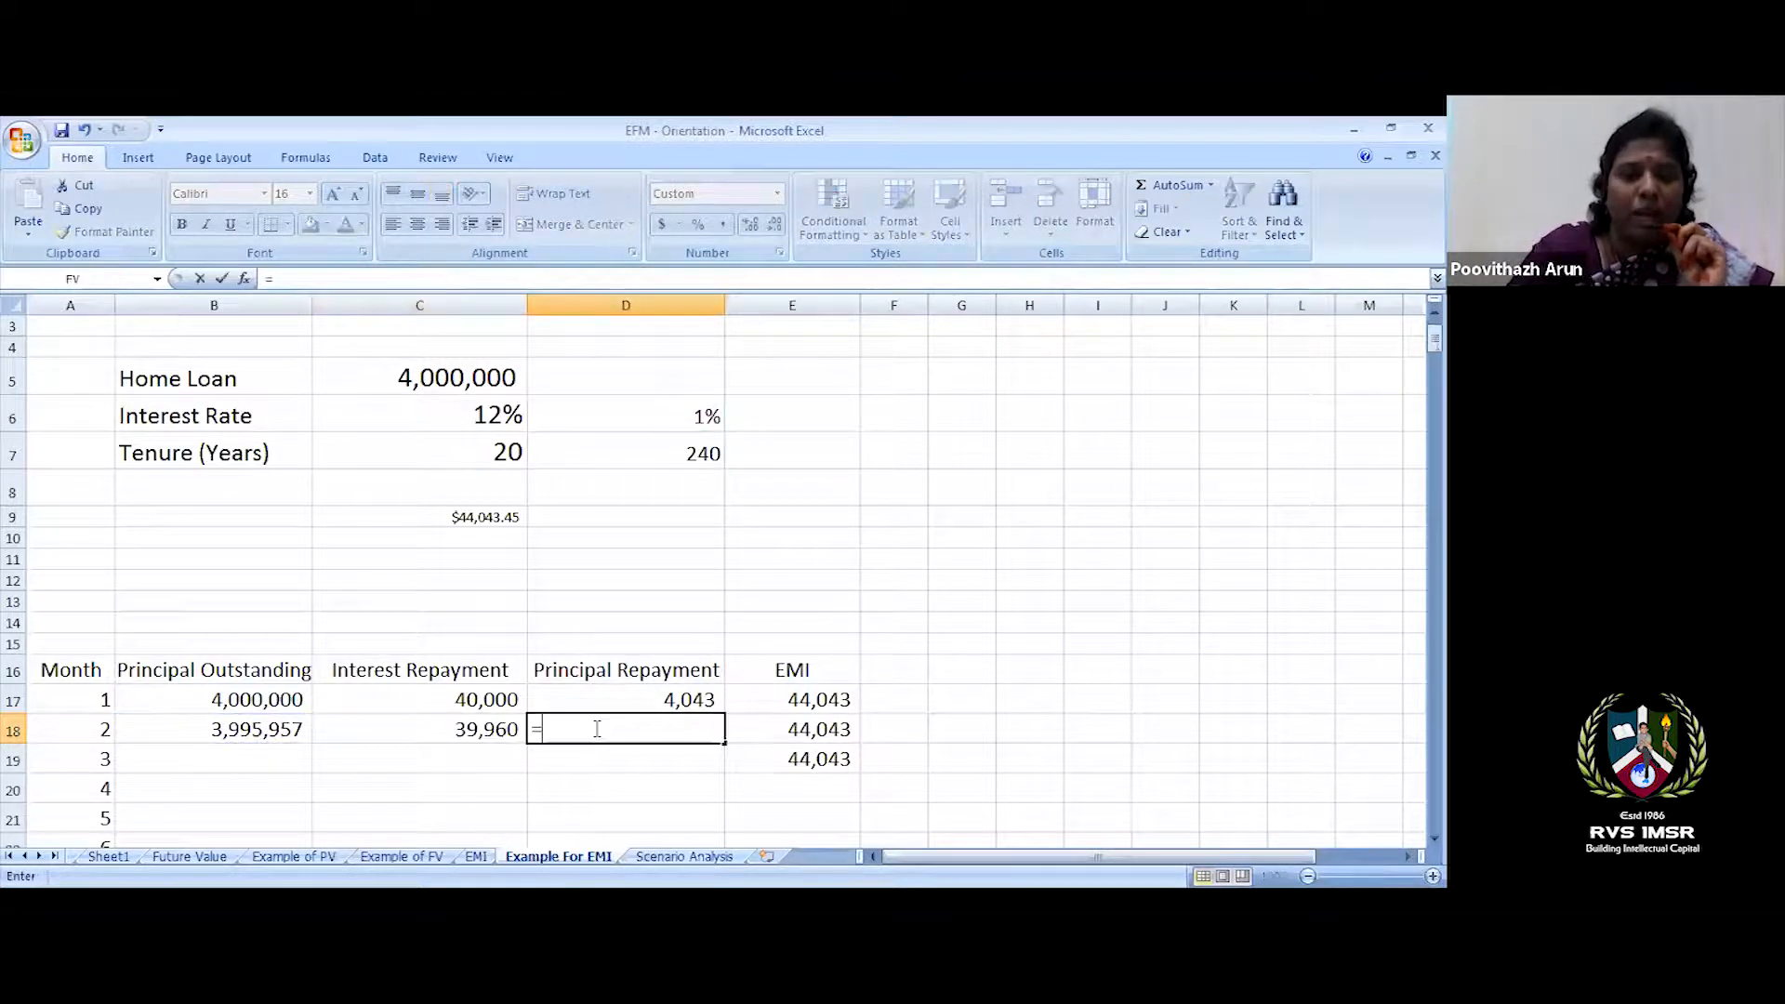
{"action": "left_click", "coordinate": [795, 728]}
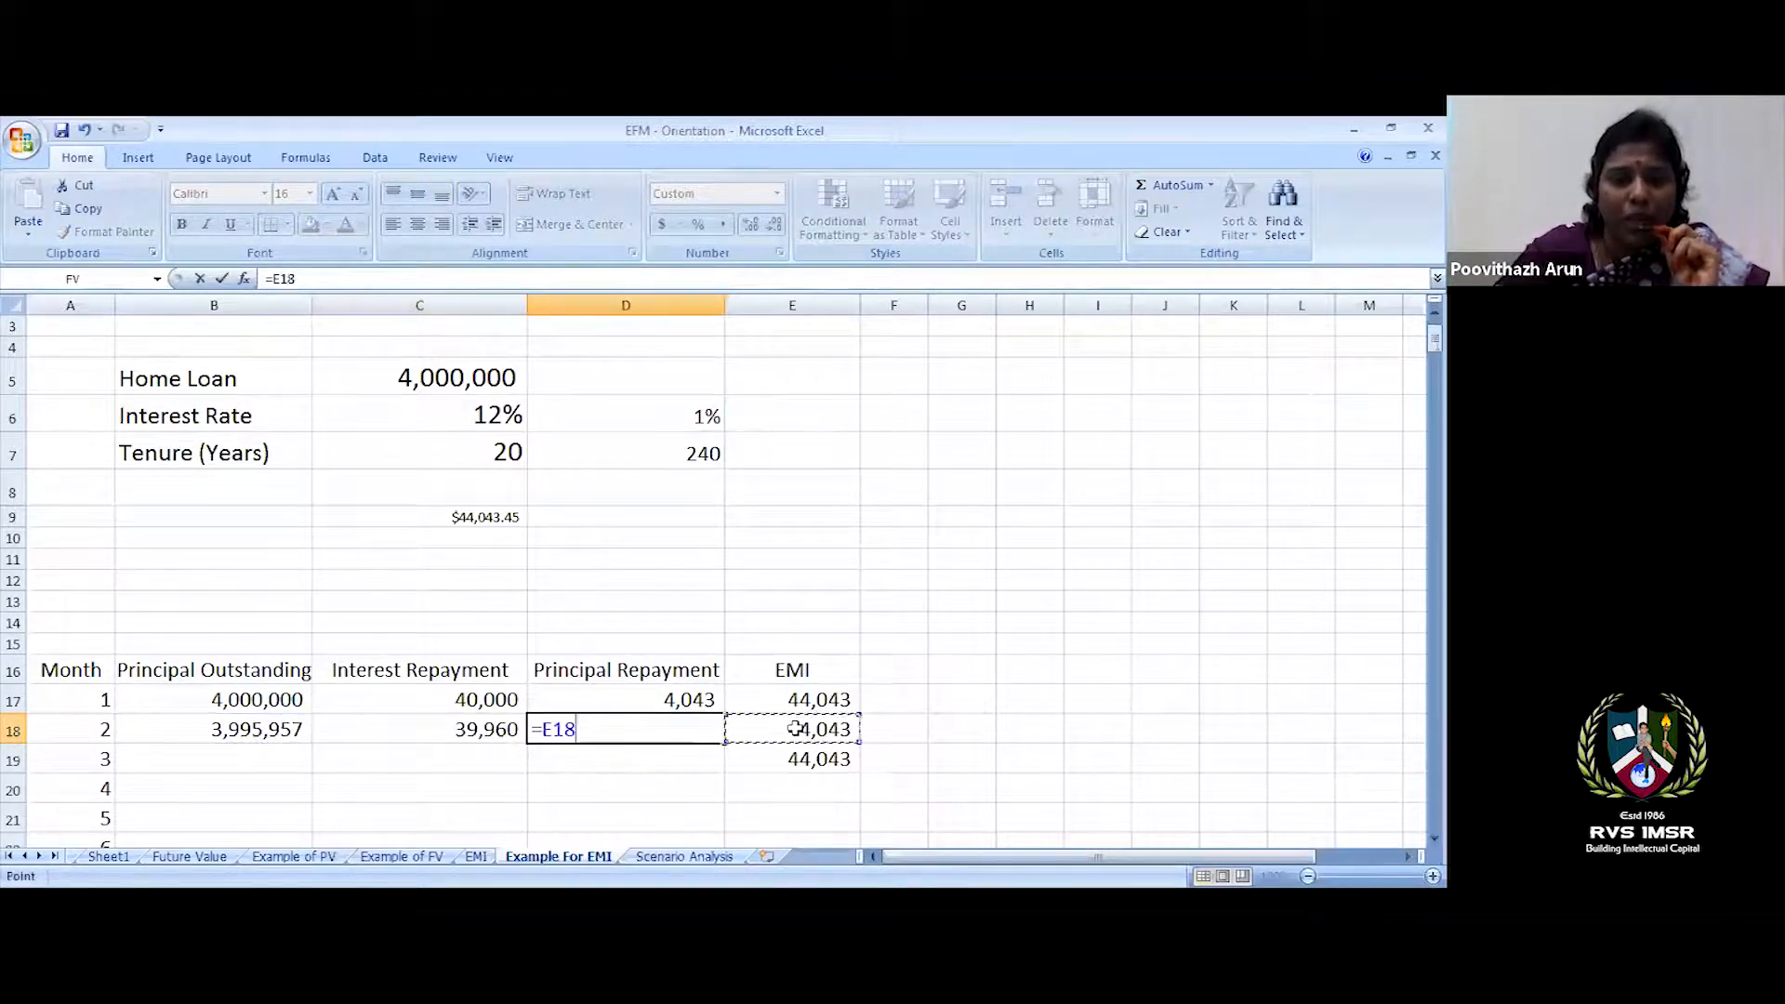
{"action": "type", "text": "-"}
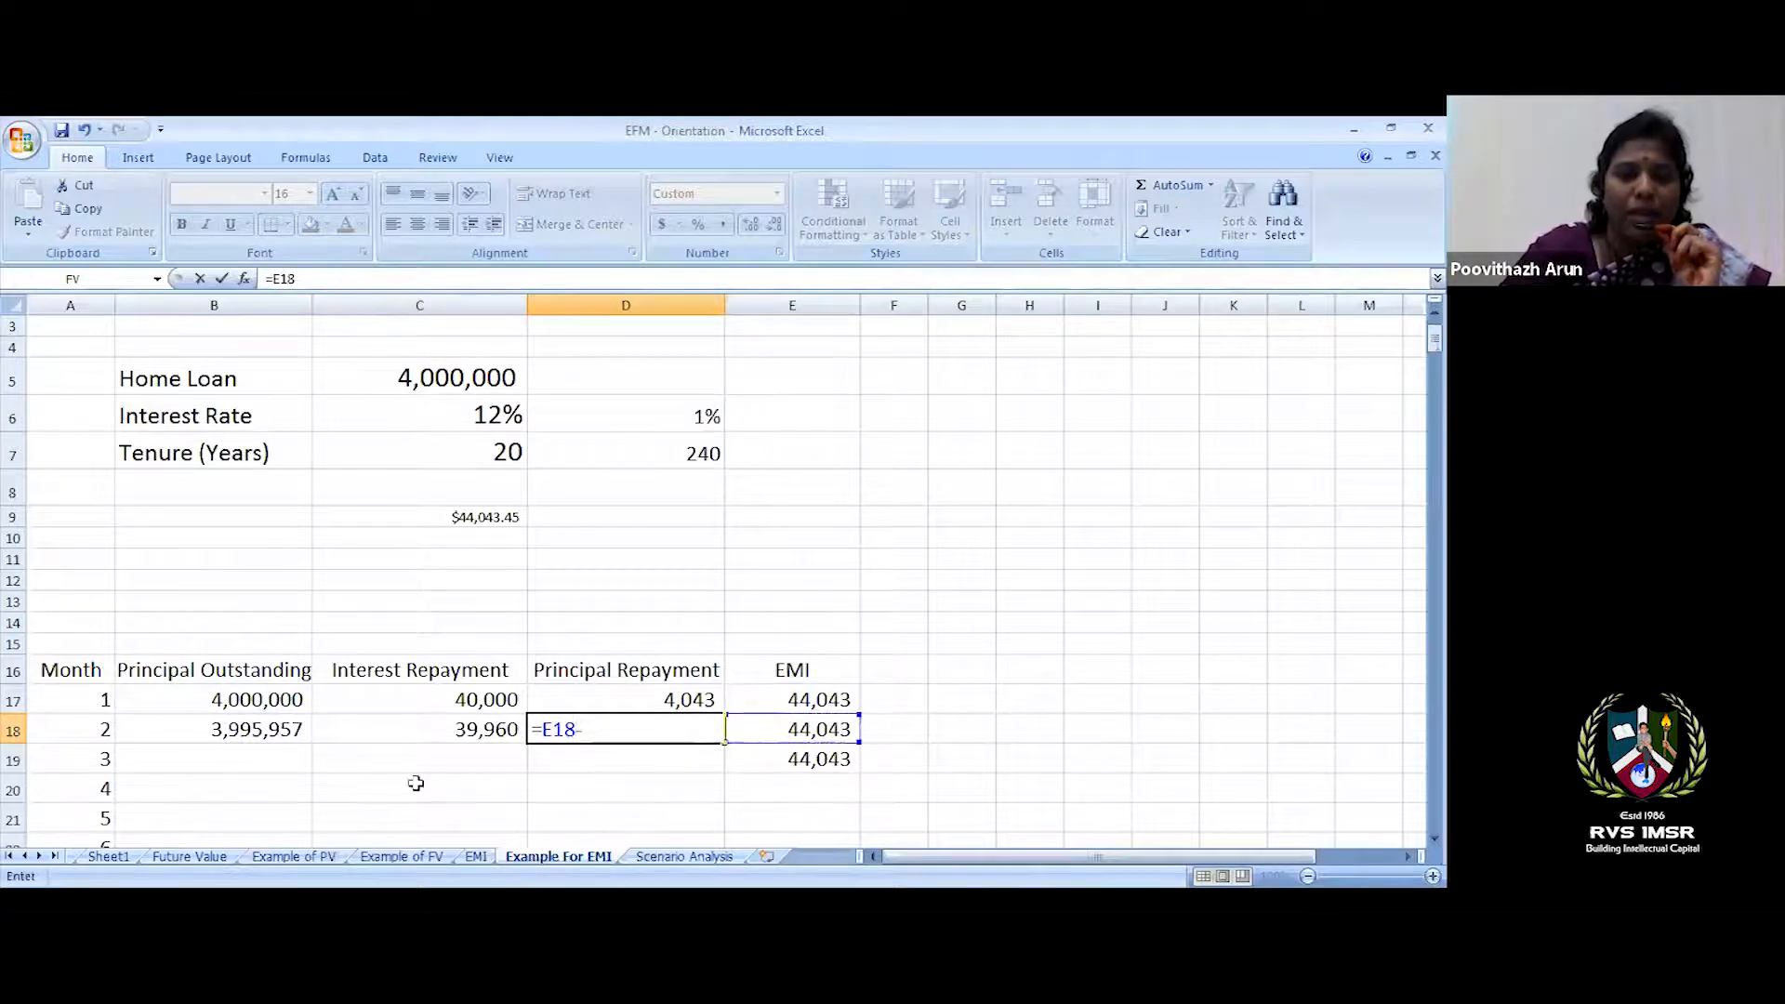
{"action": "left_click", "coordinate": [404, 723]}
{"action": "key", "text": "Return"}
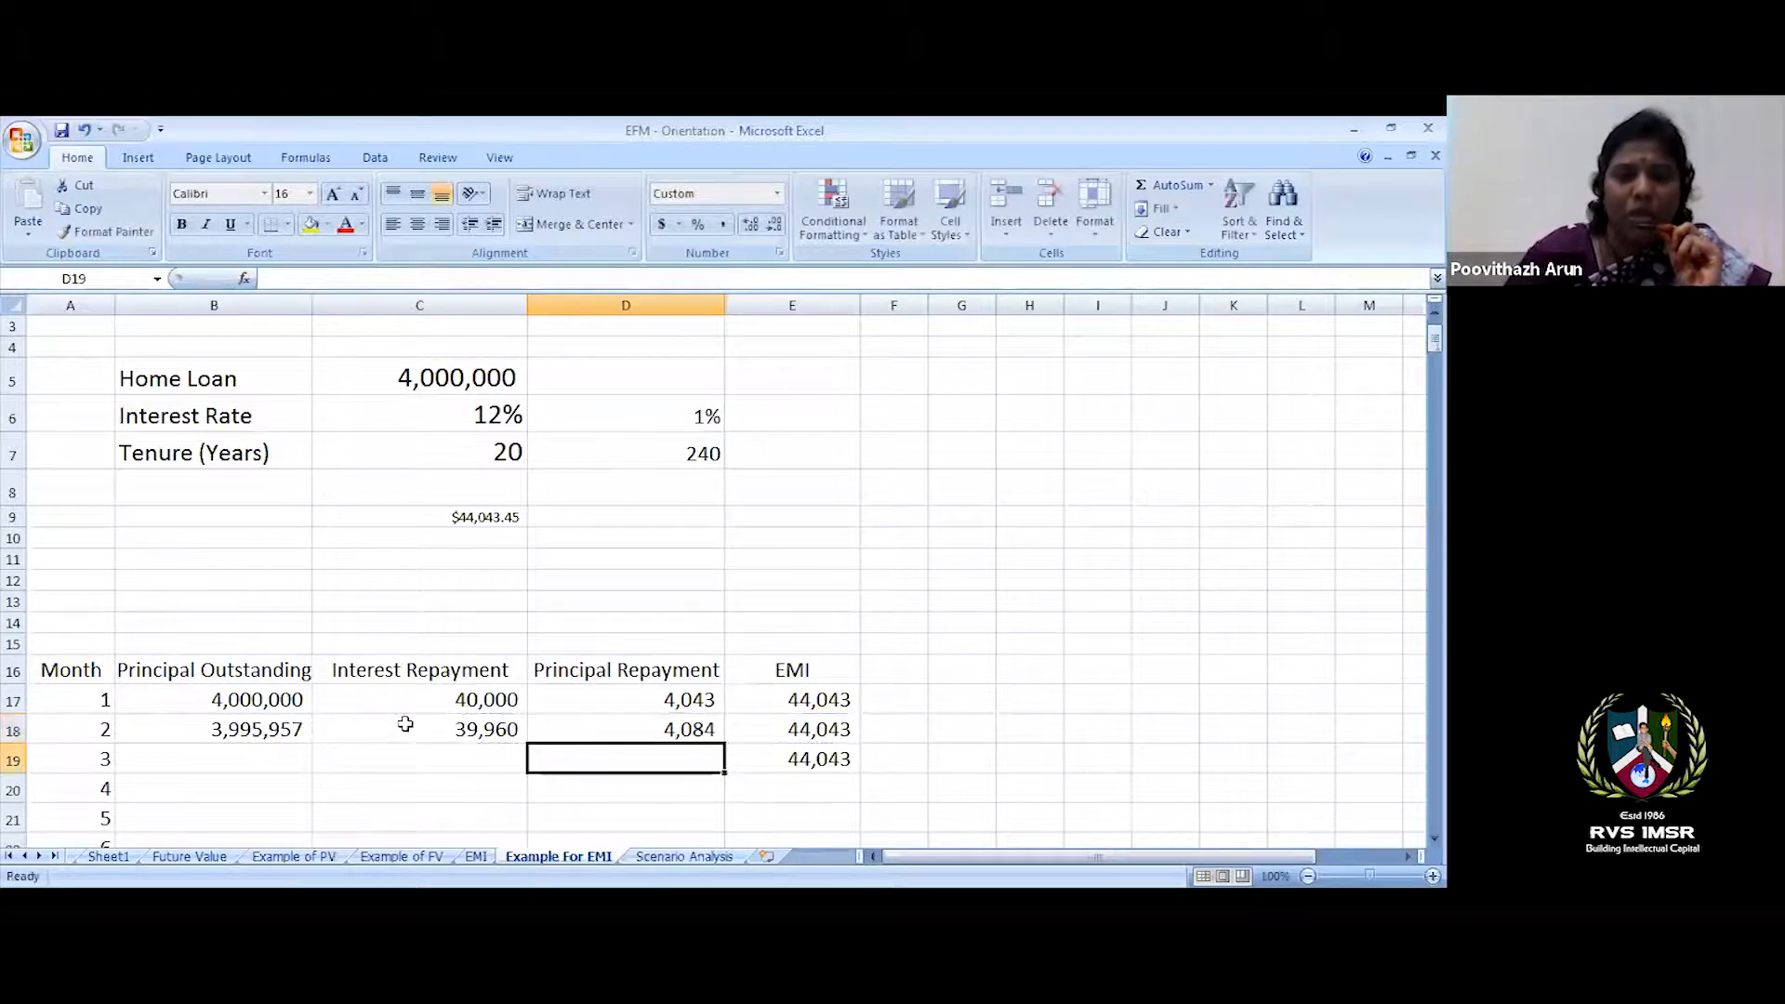
- Try to fill the second month's row B18:E18 down to month 5, and undo the fill
{"action": "left_click", "coordinate": [163, 730]}
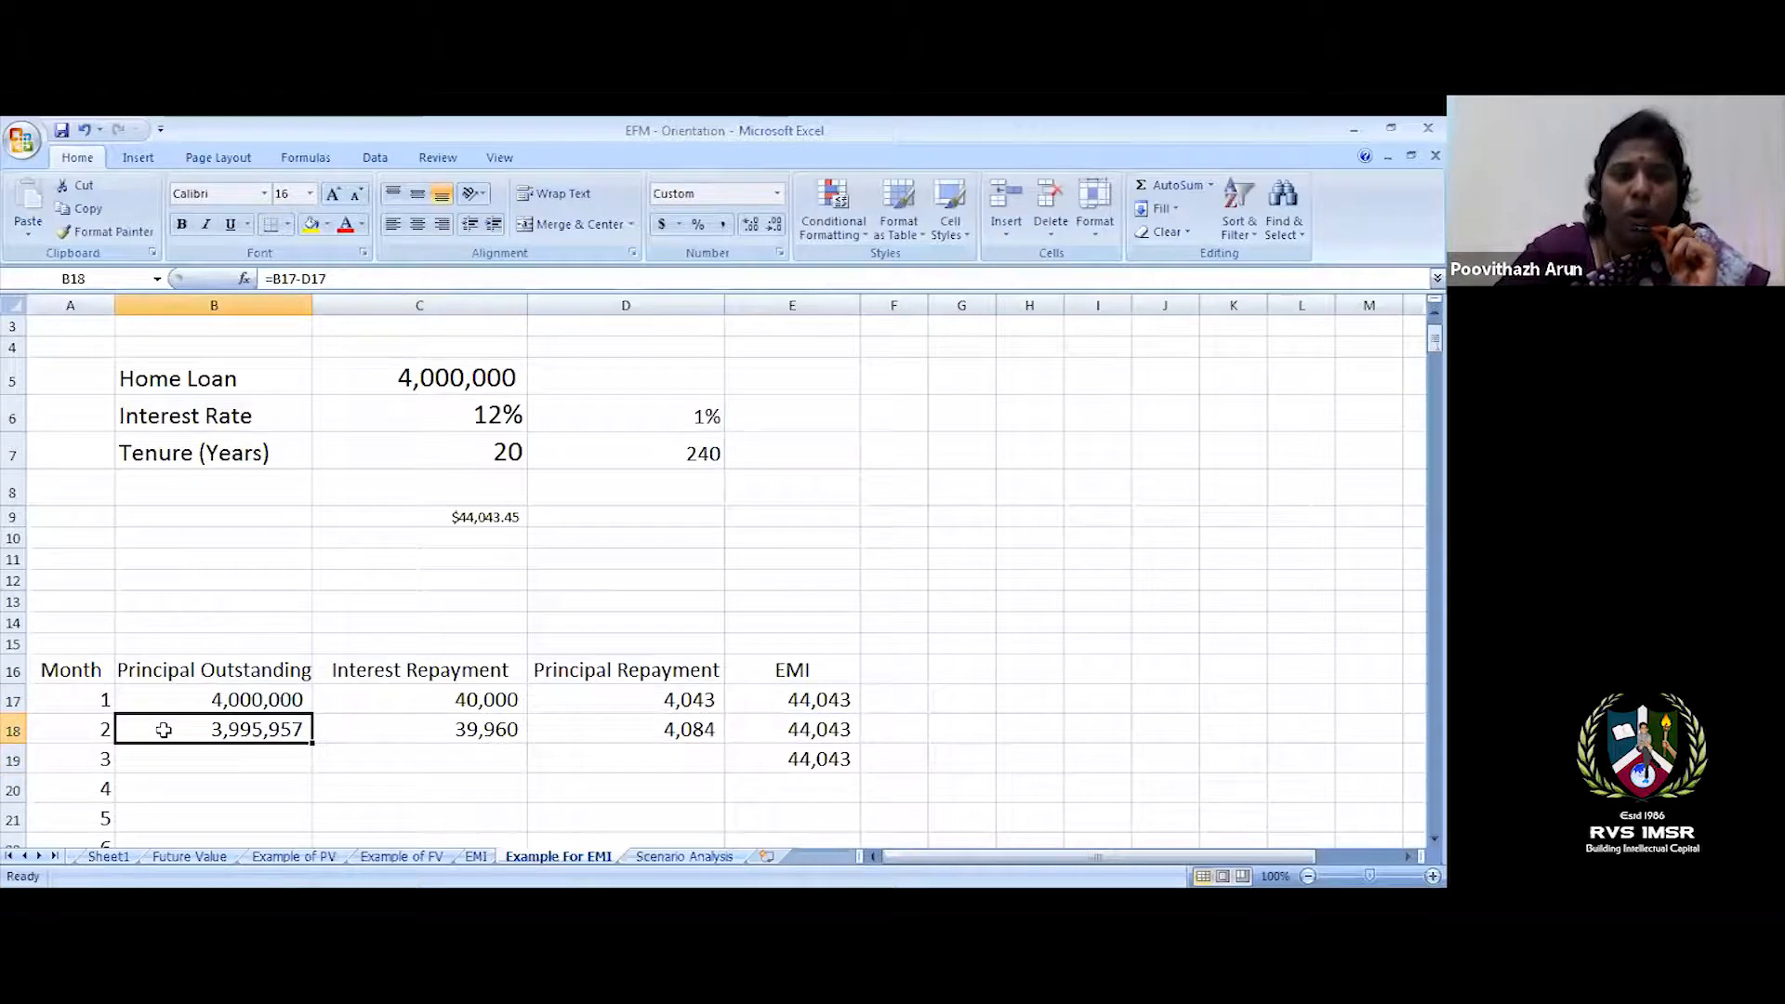
{"action": "left_click_drag", "start_coordinate": [144, 728], "coordinate": [865, 834]}
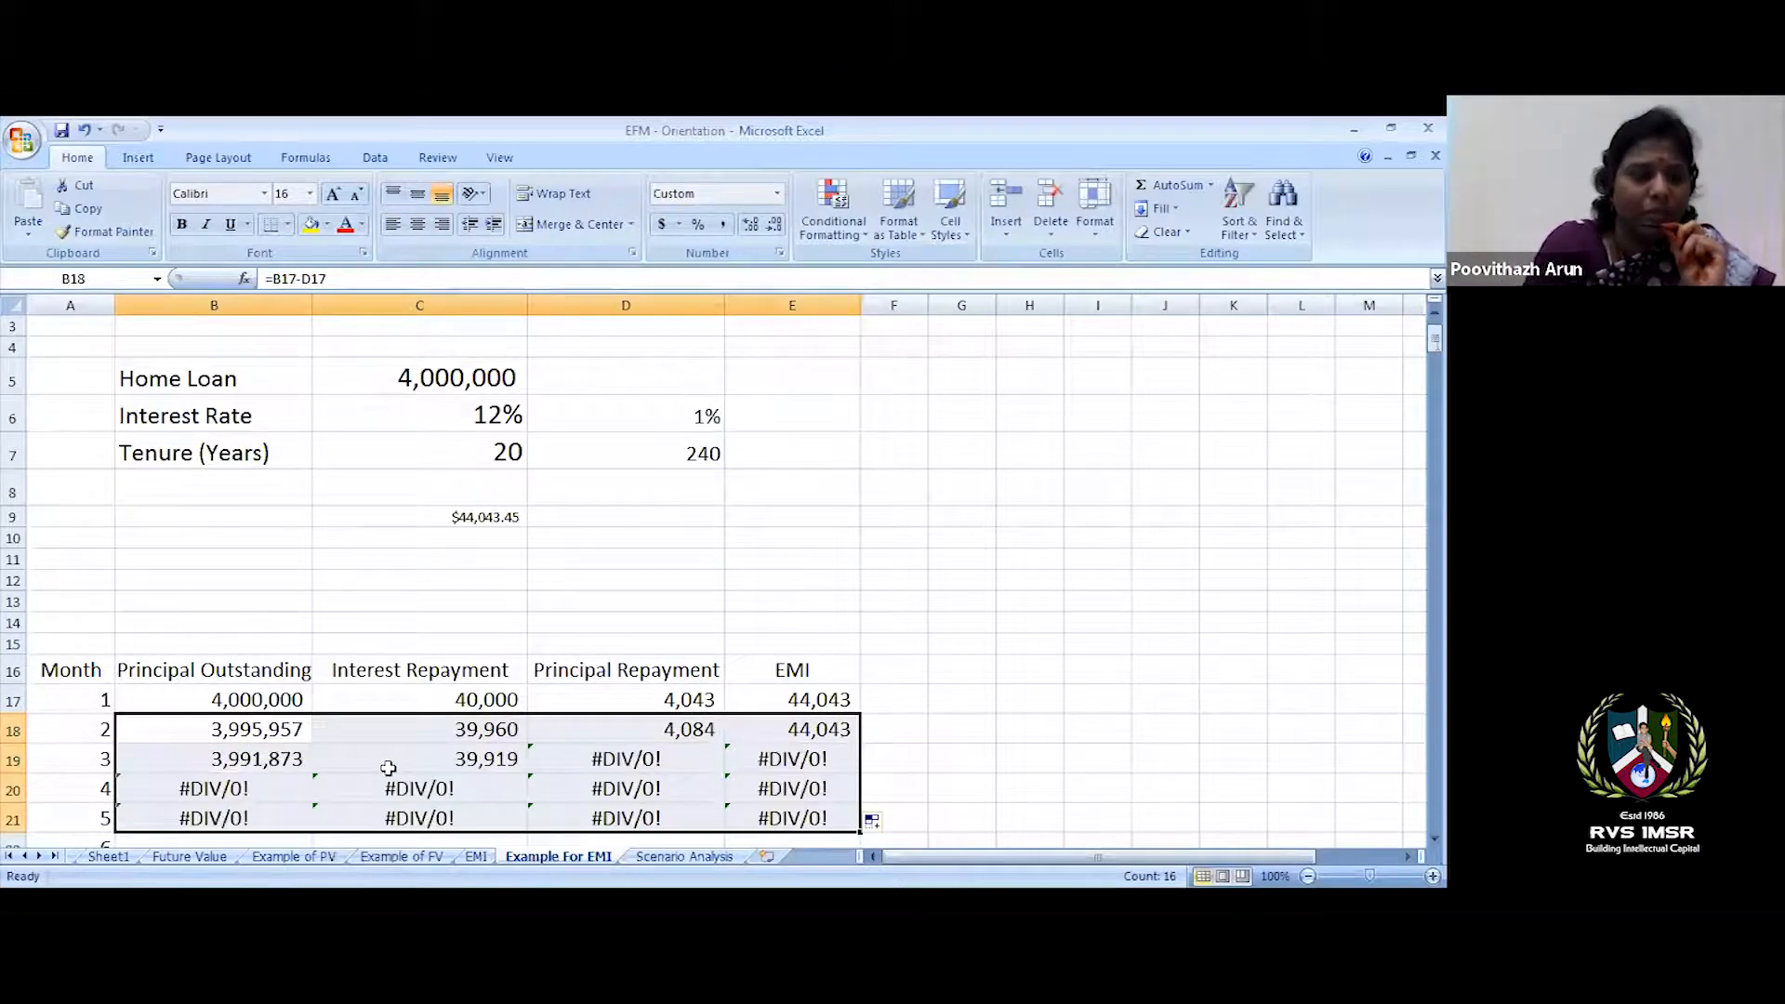
{"action": "key", "text": "ctrl+z"}
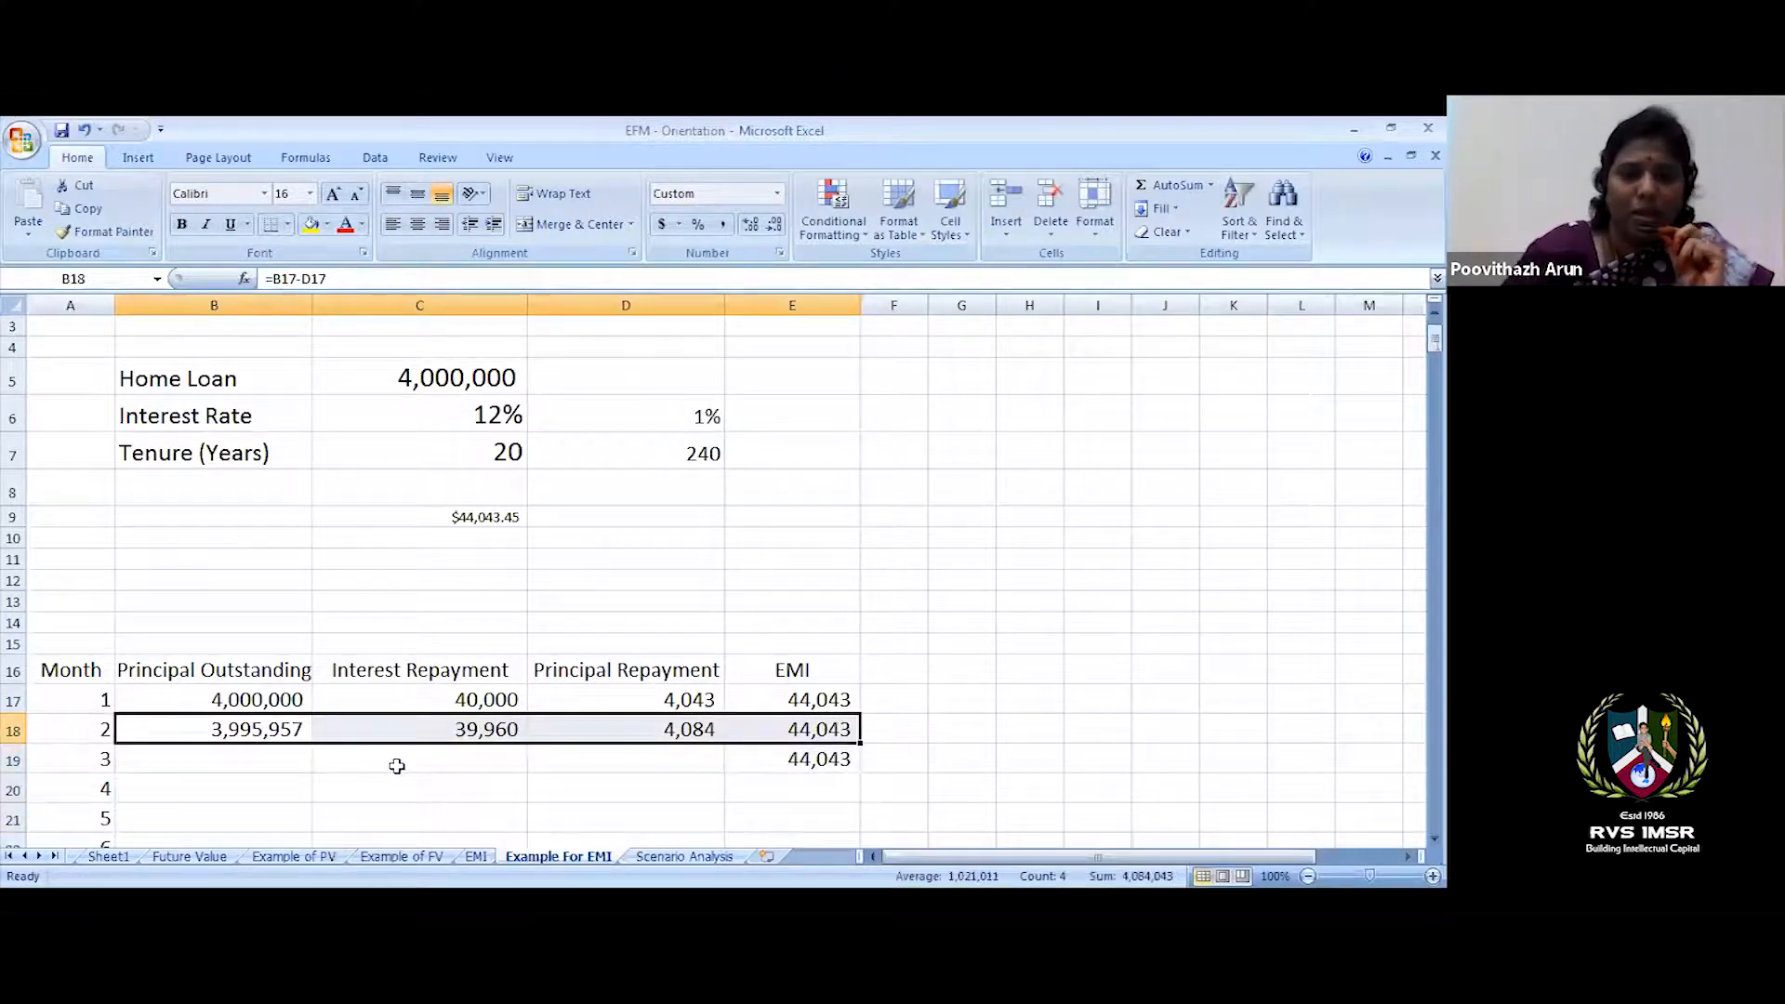
- Fill the second month's interest and principal repayment (C18:D18) and outstanding principal (B18) down to the third month
{"action": "left_click", "coordinate": [200, 763]}
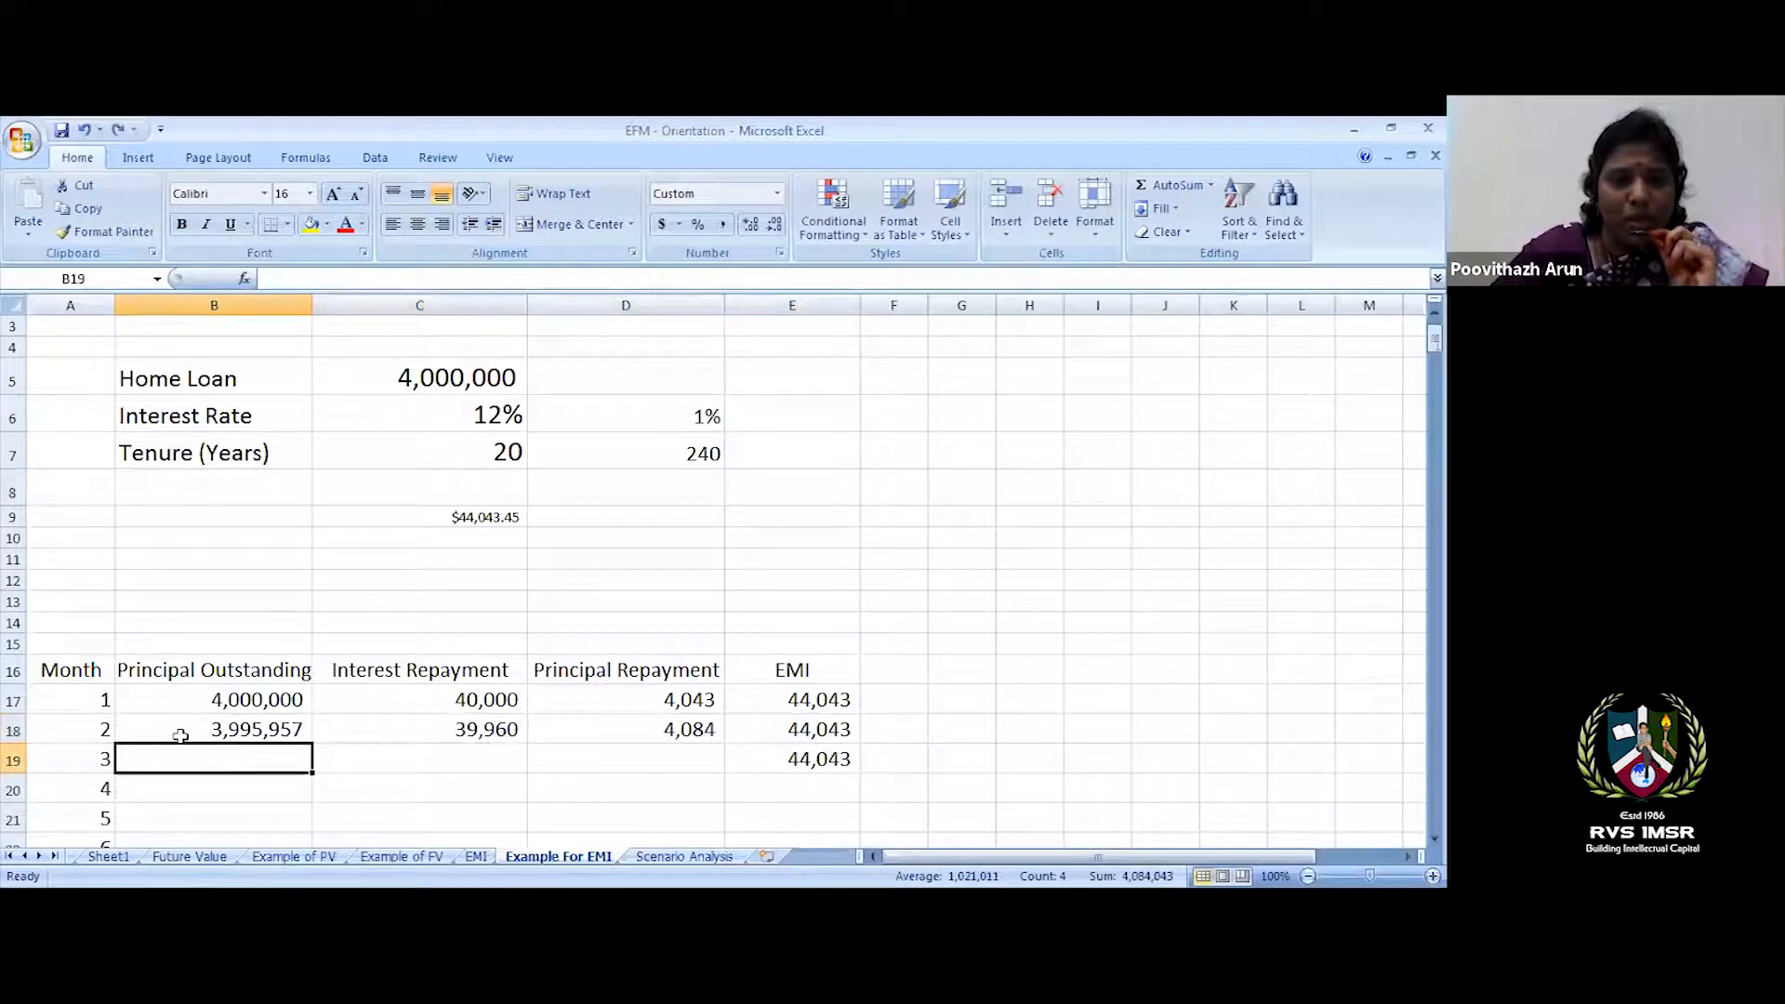
{"action": "left_click_drag", "start_coordinate": [363, 725], "coordinate": [725, 777]}
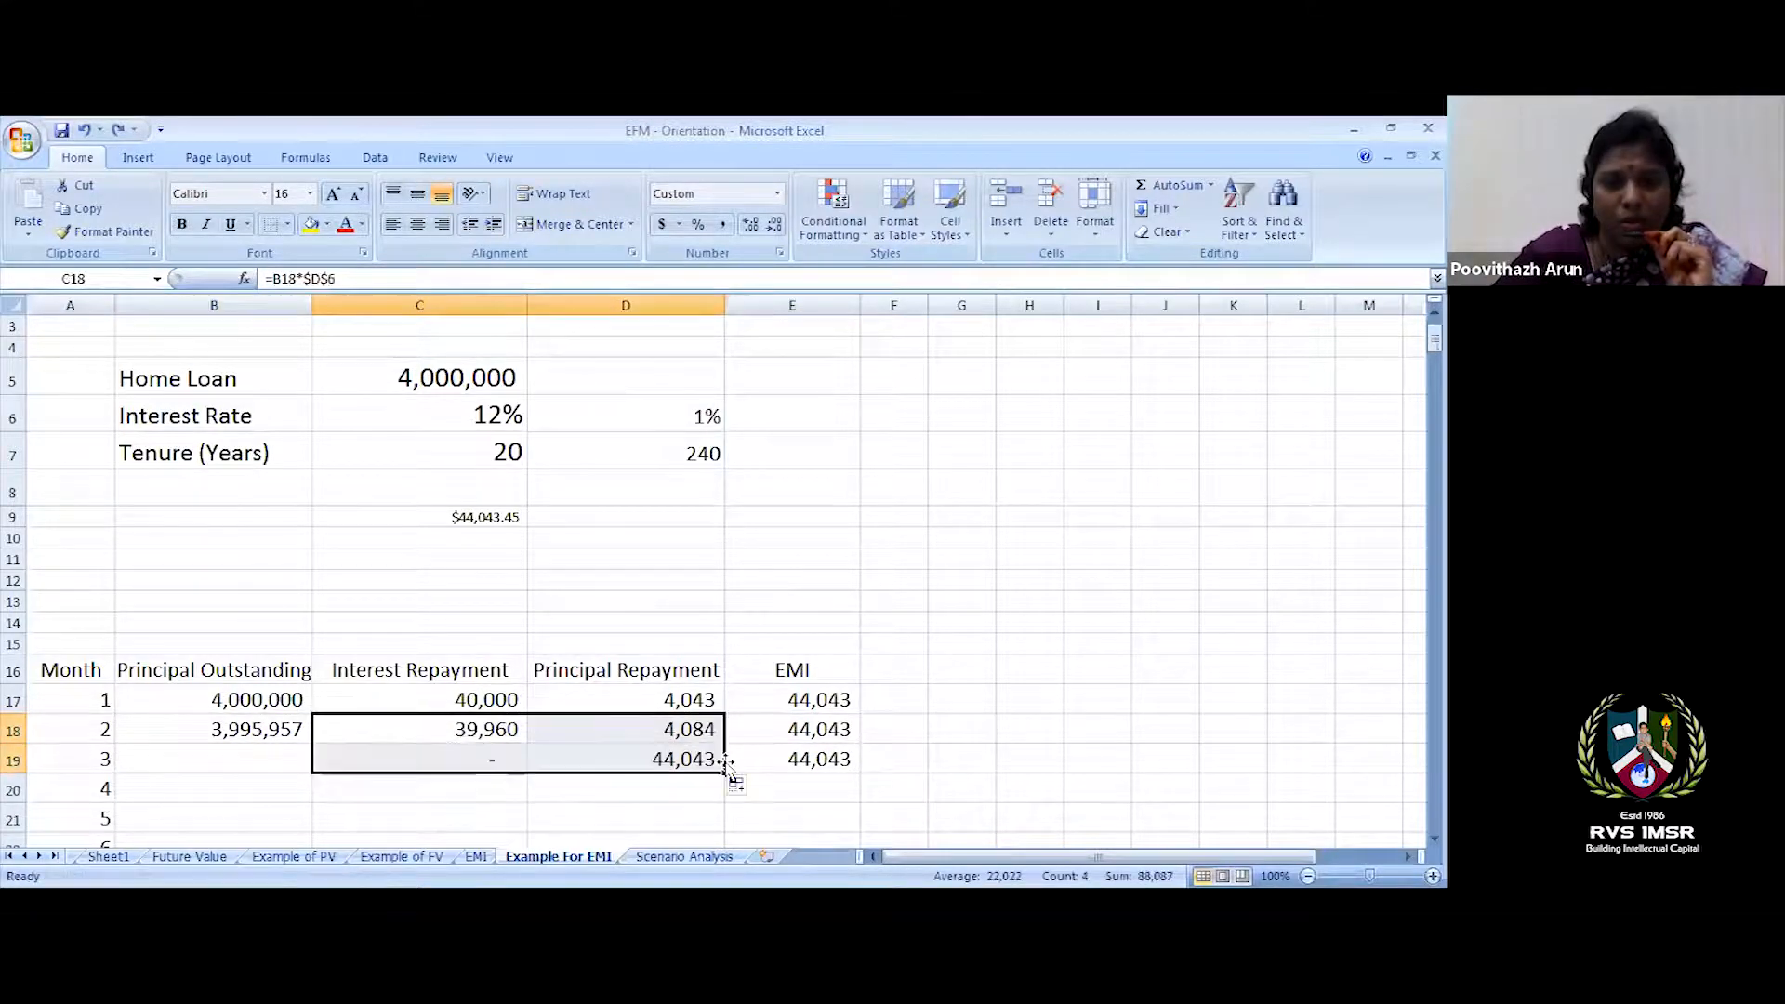
{"action": "left_click", "coordinate": [203, 737]}
{"action": "left_click_drag", "start_coordinate": [312, 745], "coordinate": [313, 771]}
- Fill the third month's row B19:E19 down the schedule to month 240
{"action": "left_click_drag", "start_coordinate": [166, 762], "coordinate": [823, 758]}
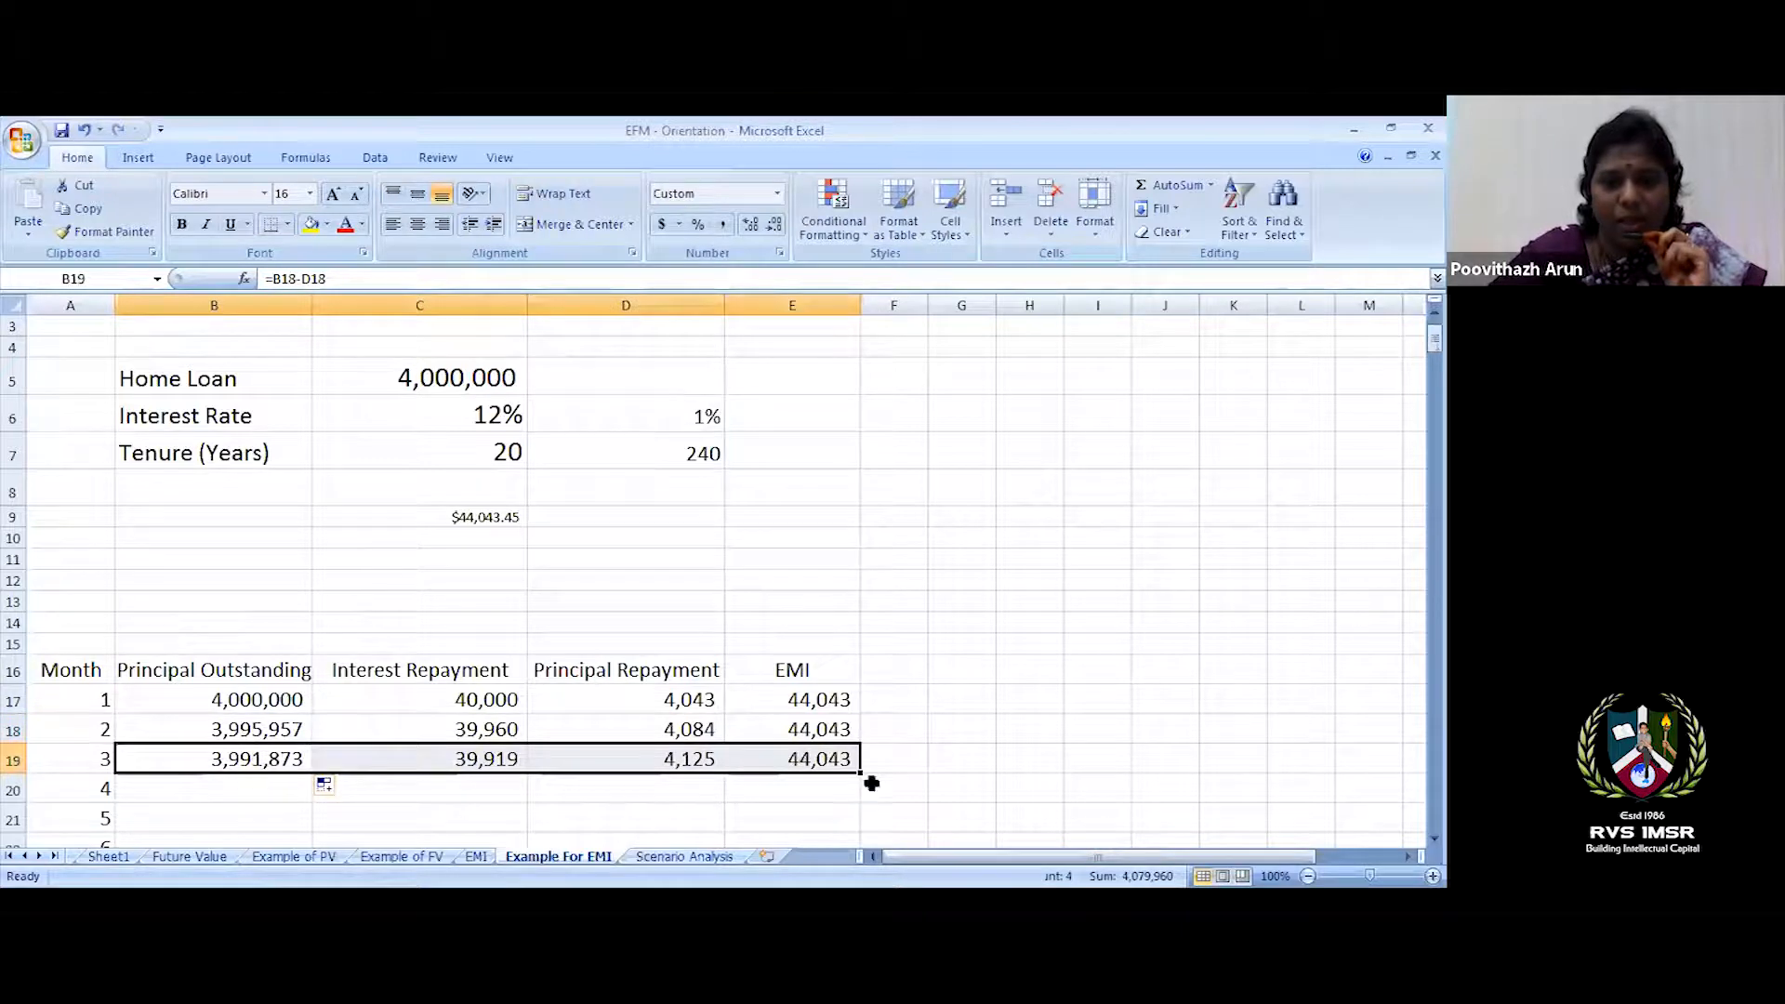
{"action": "double_click", "coordinate": [860, 773]}
{"action": "scroll", "coordinate": [845, 772], "scroll_direction": "down", "scroll_amount": 17}
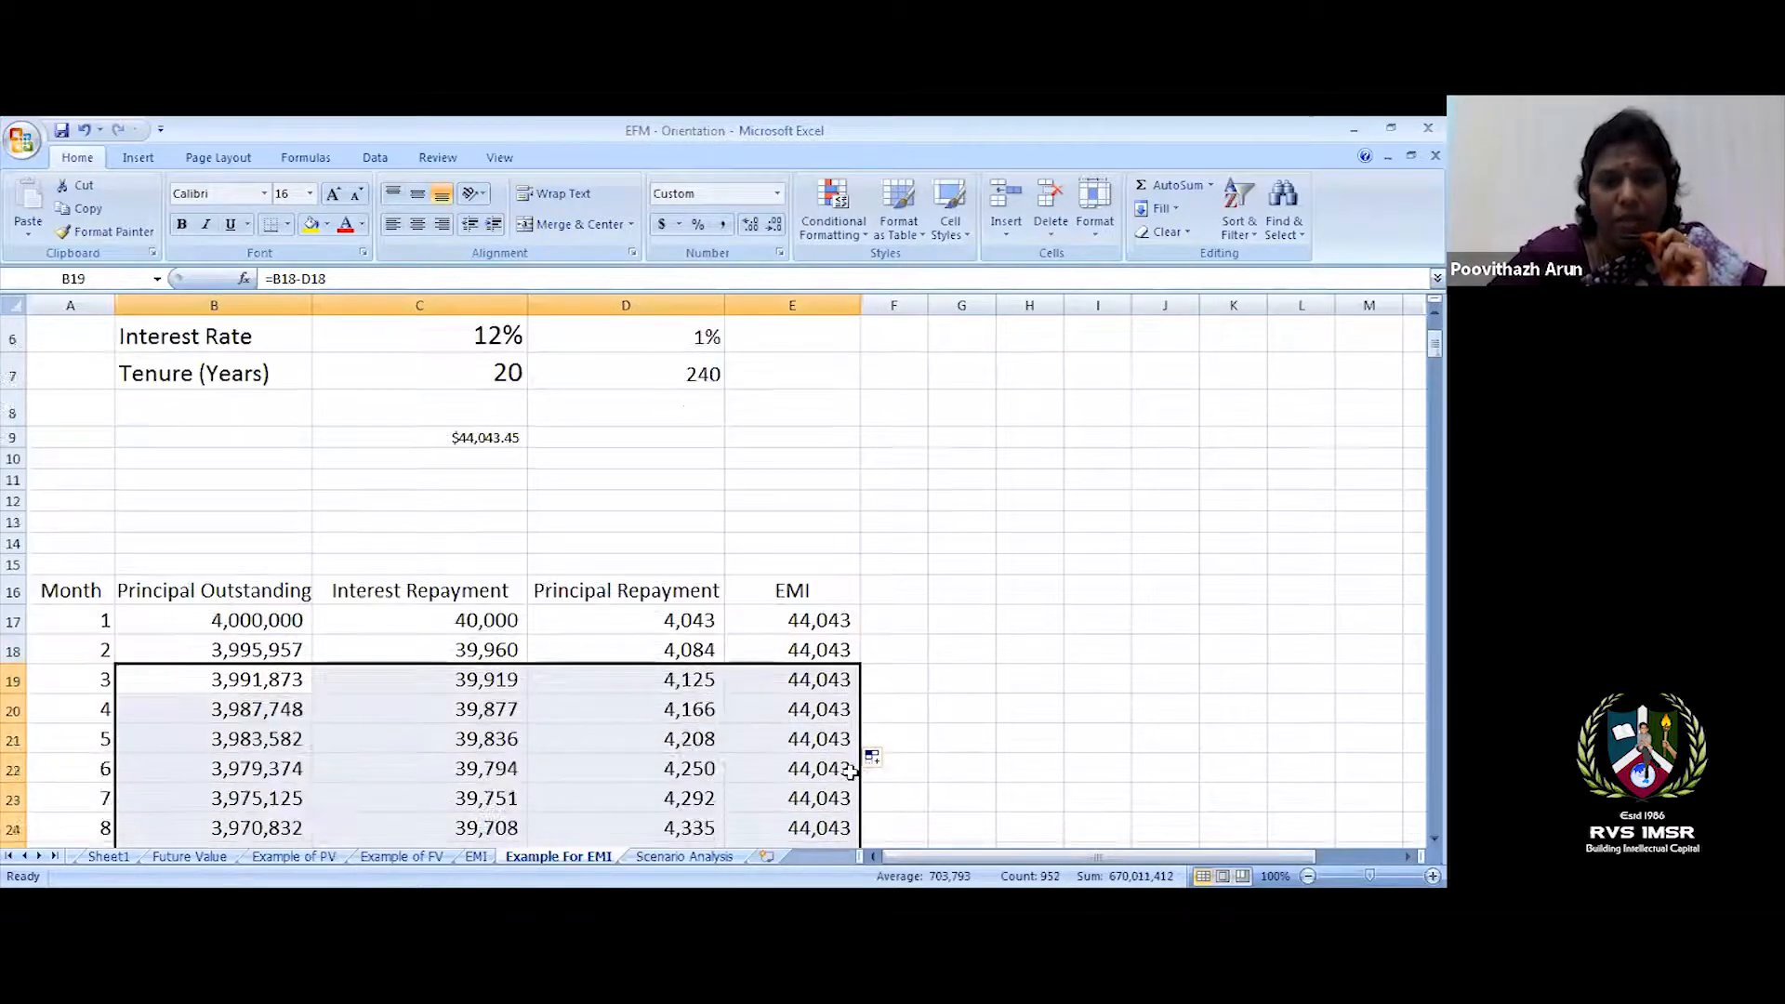
- Review the filled EMI schedule from the first months down to month 240 and return to the loan inputs
{"action": "scroll", "coordinate": [842, 776], "scroll_direction": "down", "scroll_amount": 3}
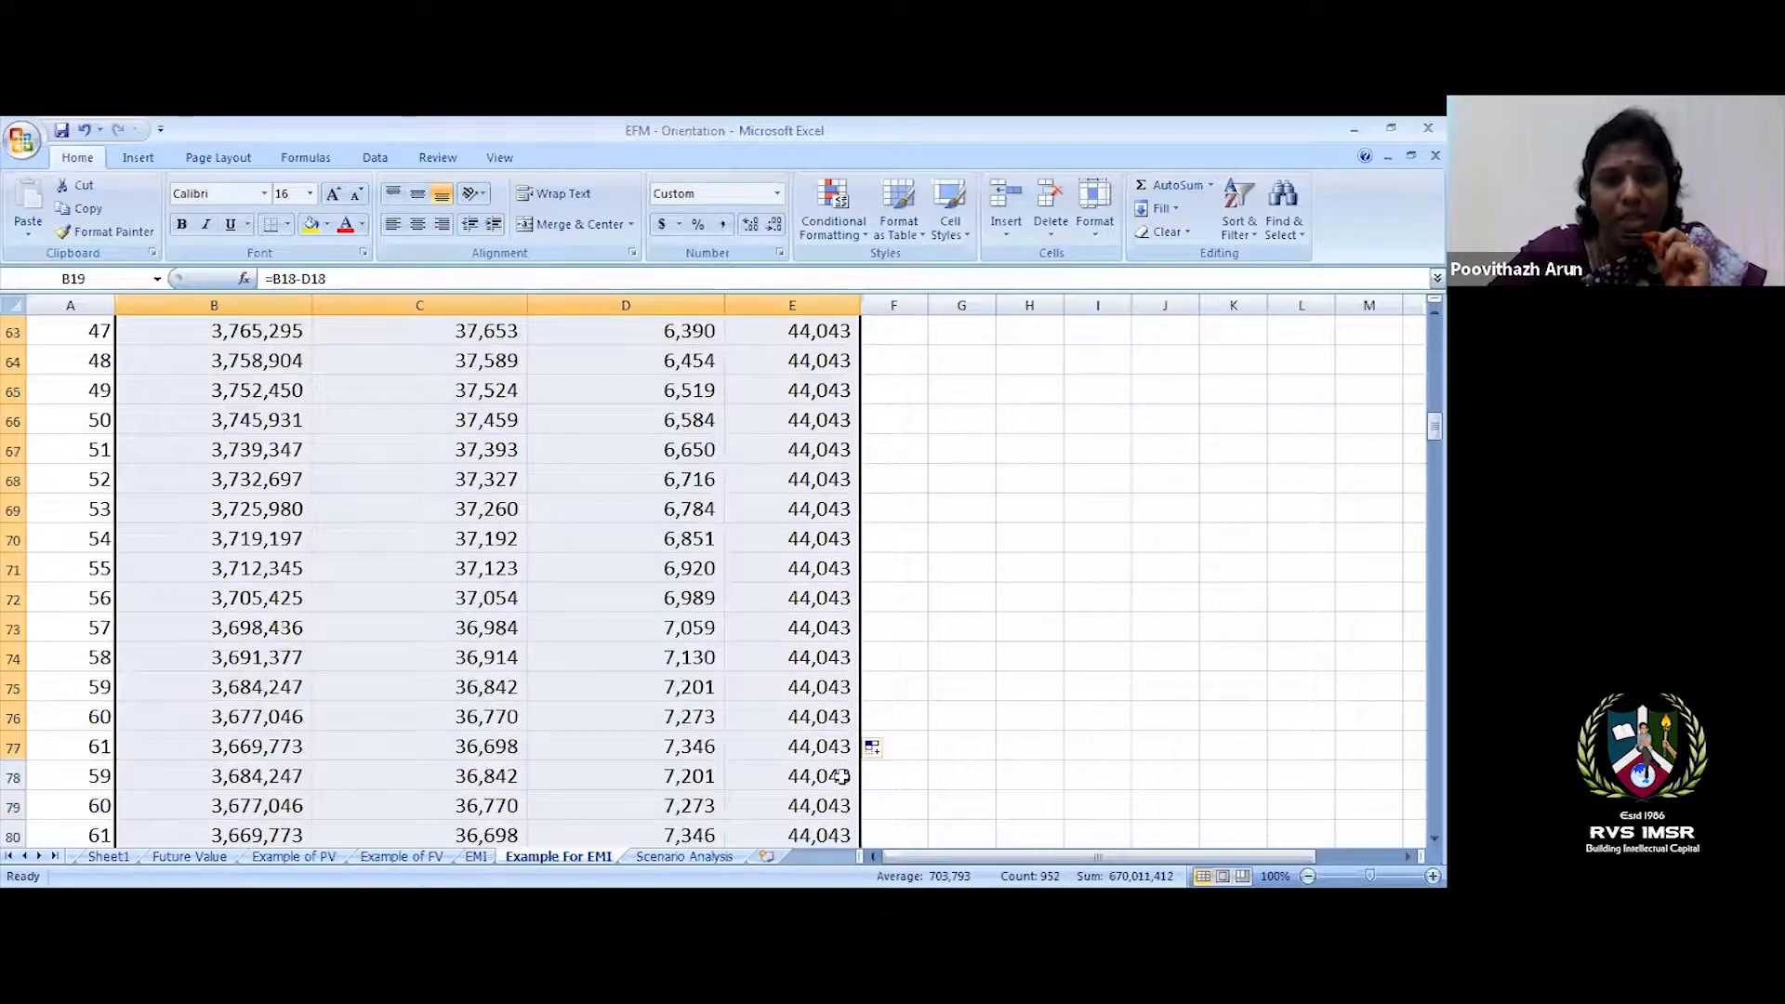
{"action": "scroll", "coordinate": [834, 776], "scroll_direction": "down", "scroll_amount": 20}
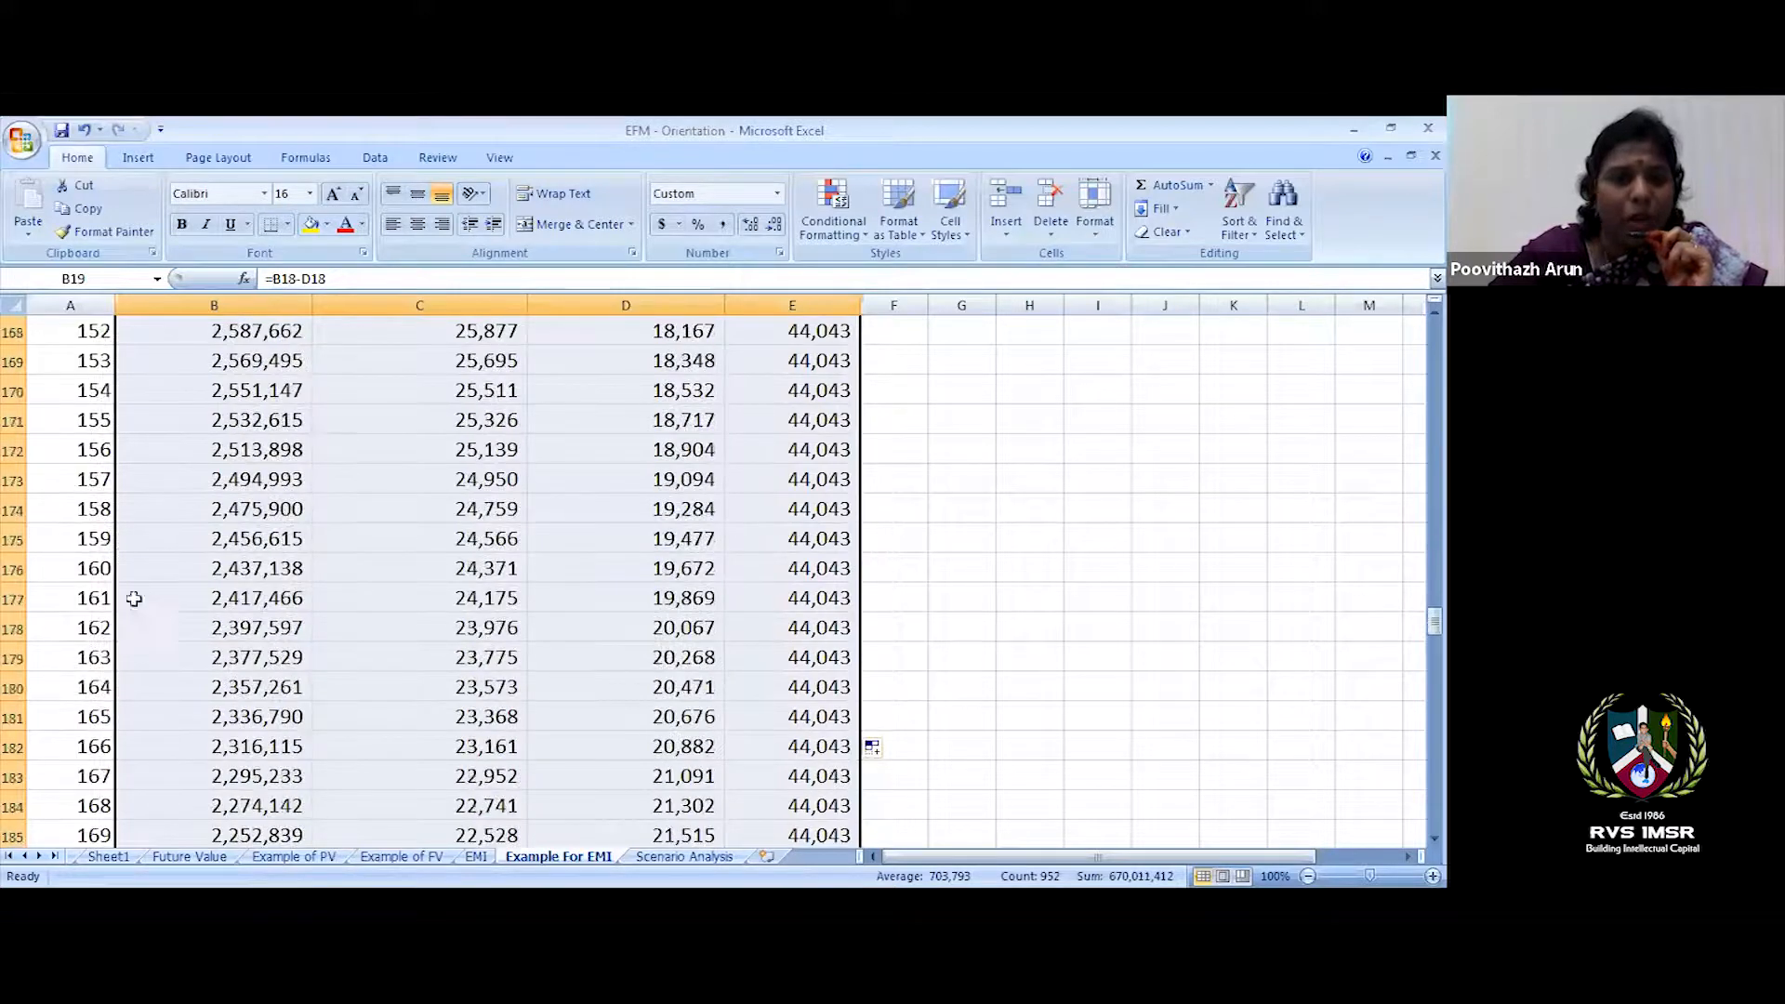
{"action": "scroll", "coordinate": [911, 711], "scroll_direction": "down", "scroll_amount": 13}
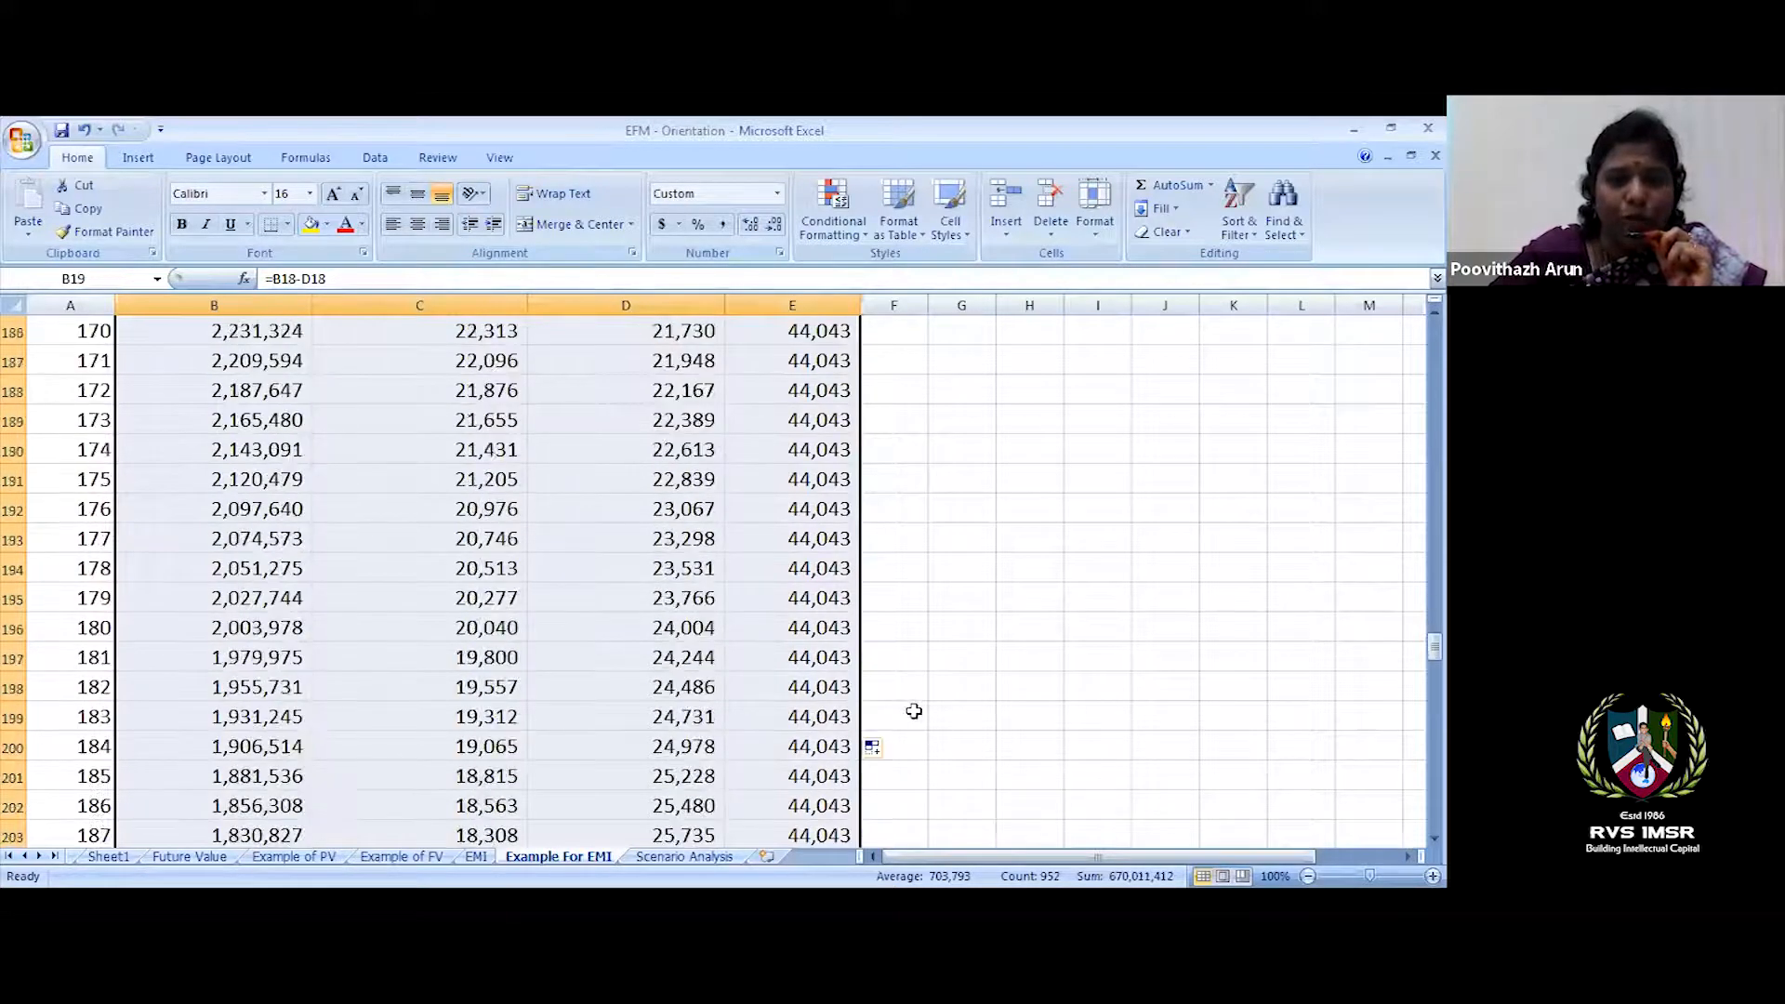
{"action": "scroll", "coordinate": [911, 711], "scroll_direction": "down", "scroll_amount": 14}
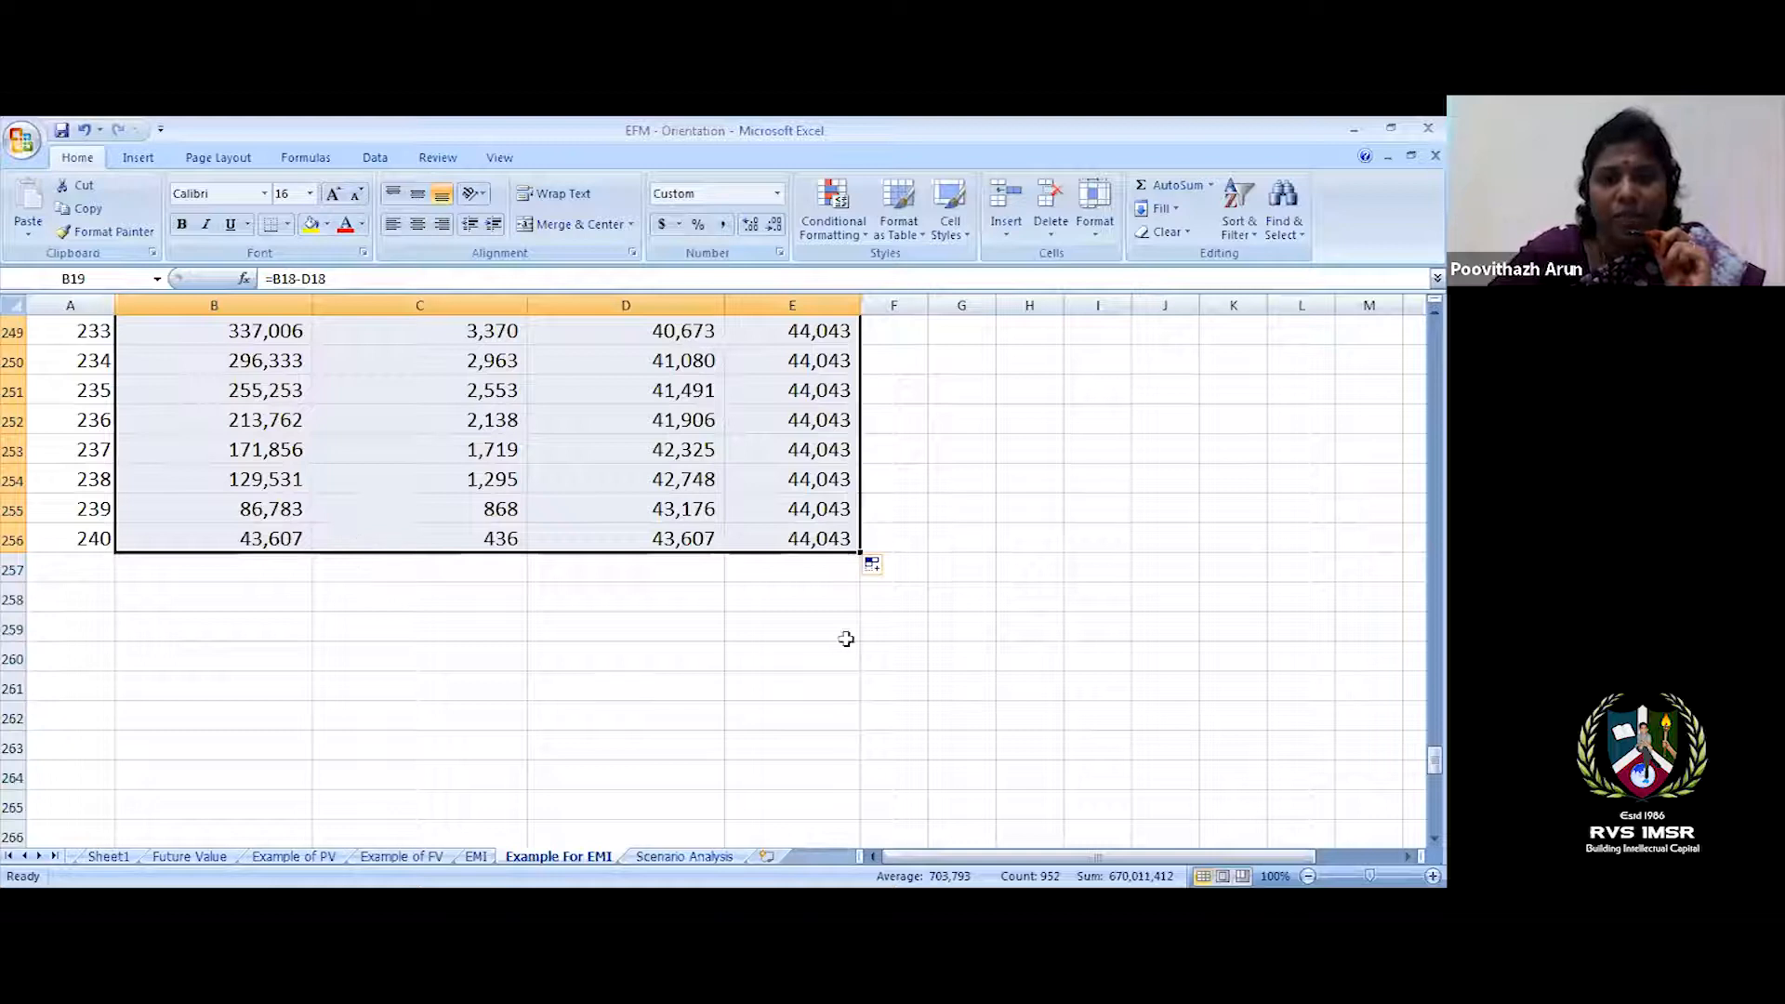
{"action": "scroll", "coordinate": [846, 638], "scroll_direction": "up", "scroll_amount": 1}
{"action": "scroll", "coordinate": [846, 639], "scroll_direction": "up", "scroll_amount": 20}
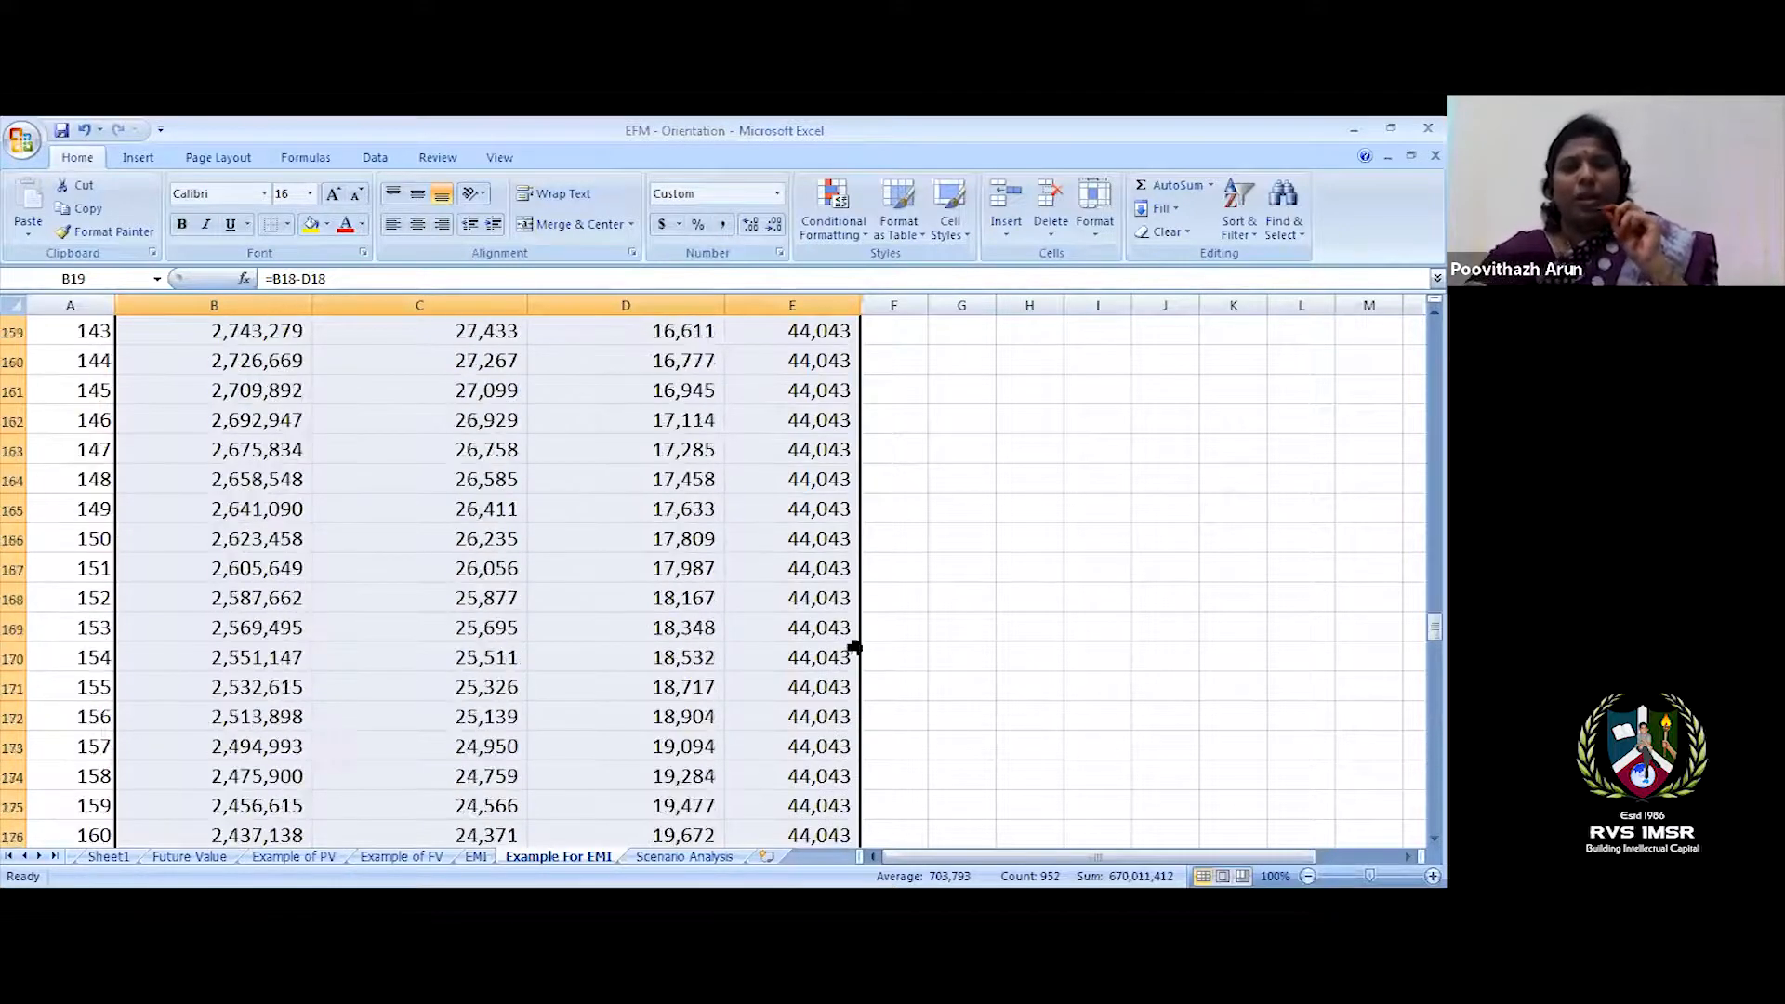
{"action": "scroll", "coordinate": [854, 646], "scroll_direction": "up", "scroll_amount": 20}
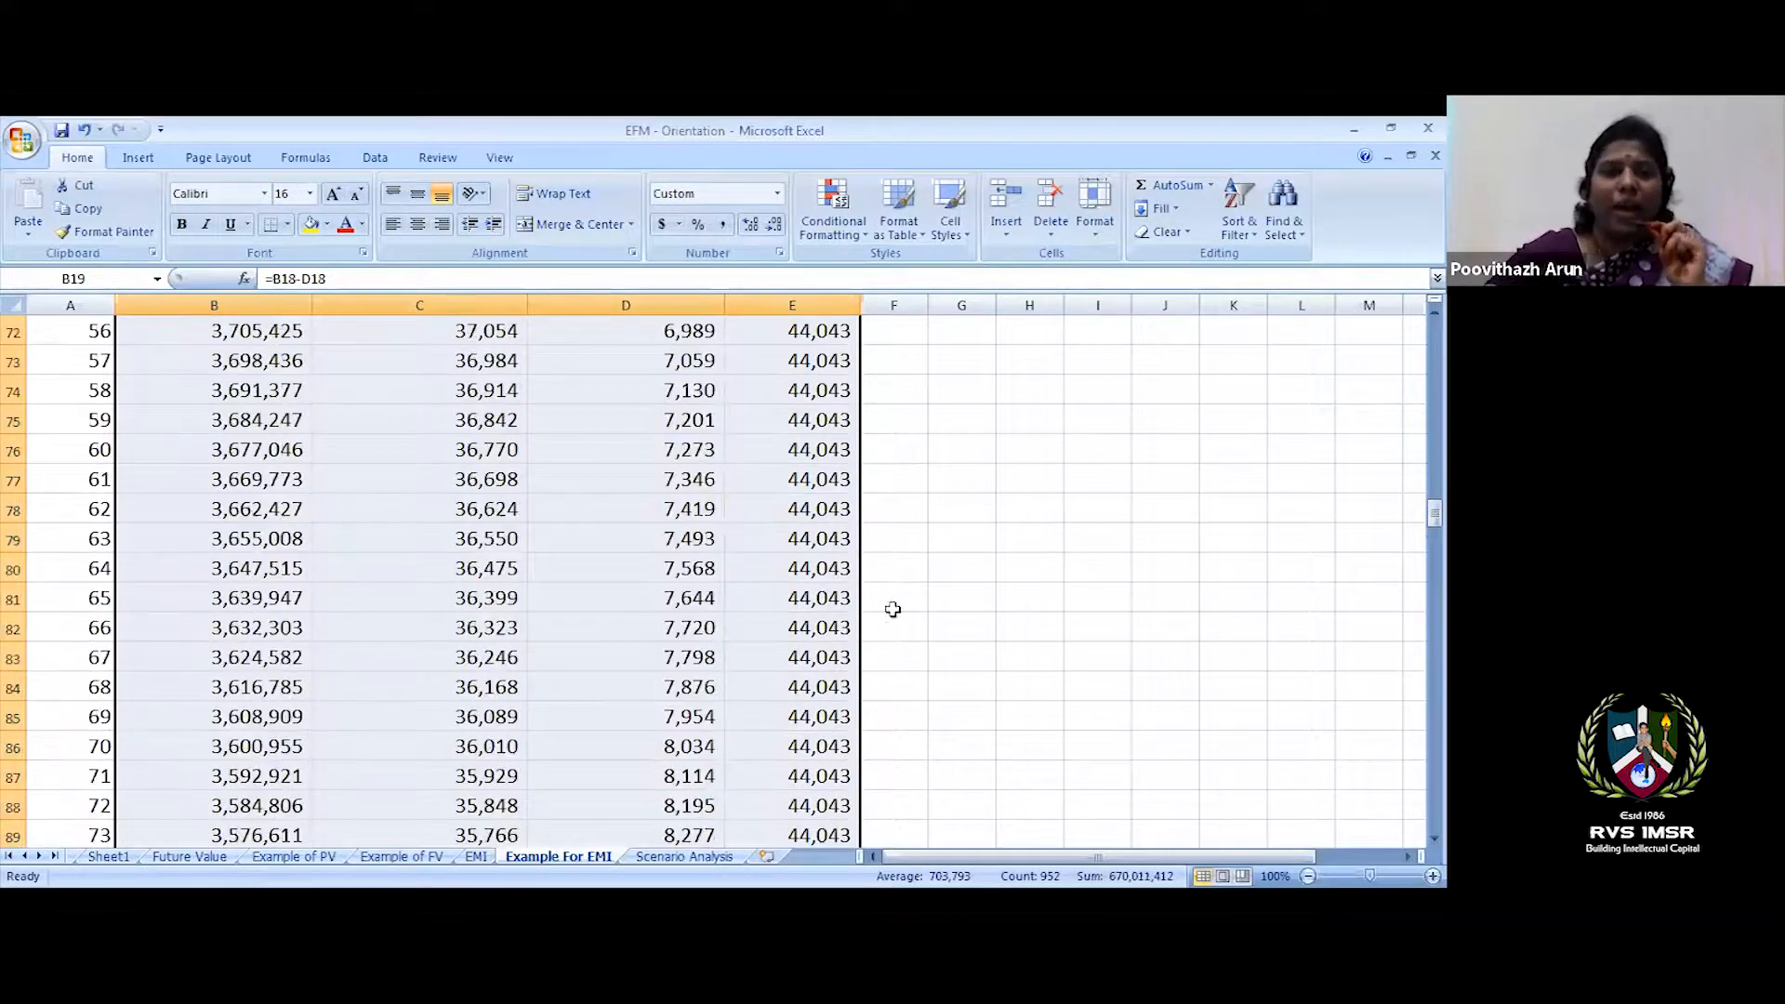
{"action": "scroll", "coordinate": [856, 605], "scroll_direction": "up", "scroll_amount": 20}
{"action": "scroll", "coordinate": [798, 677], "scroll_direction": "down", "scroll_amount": 2}
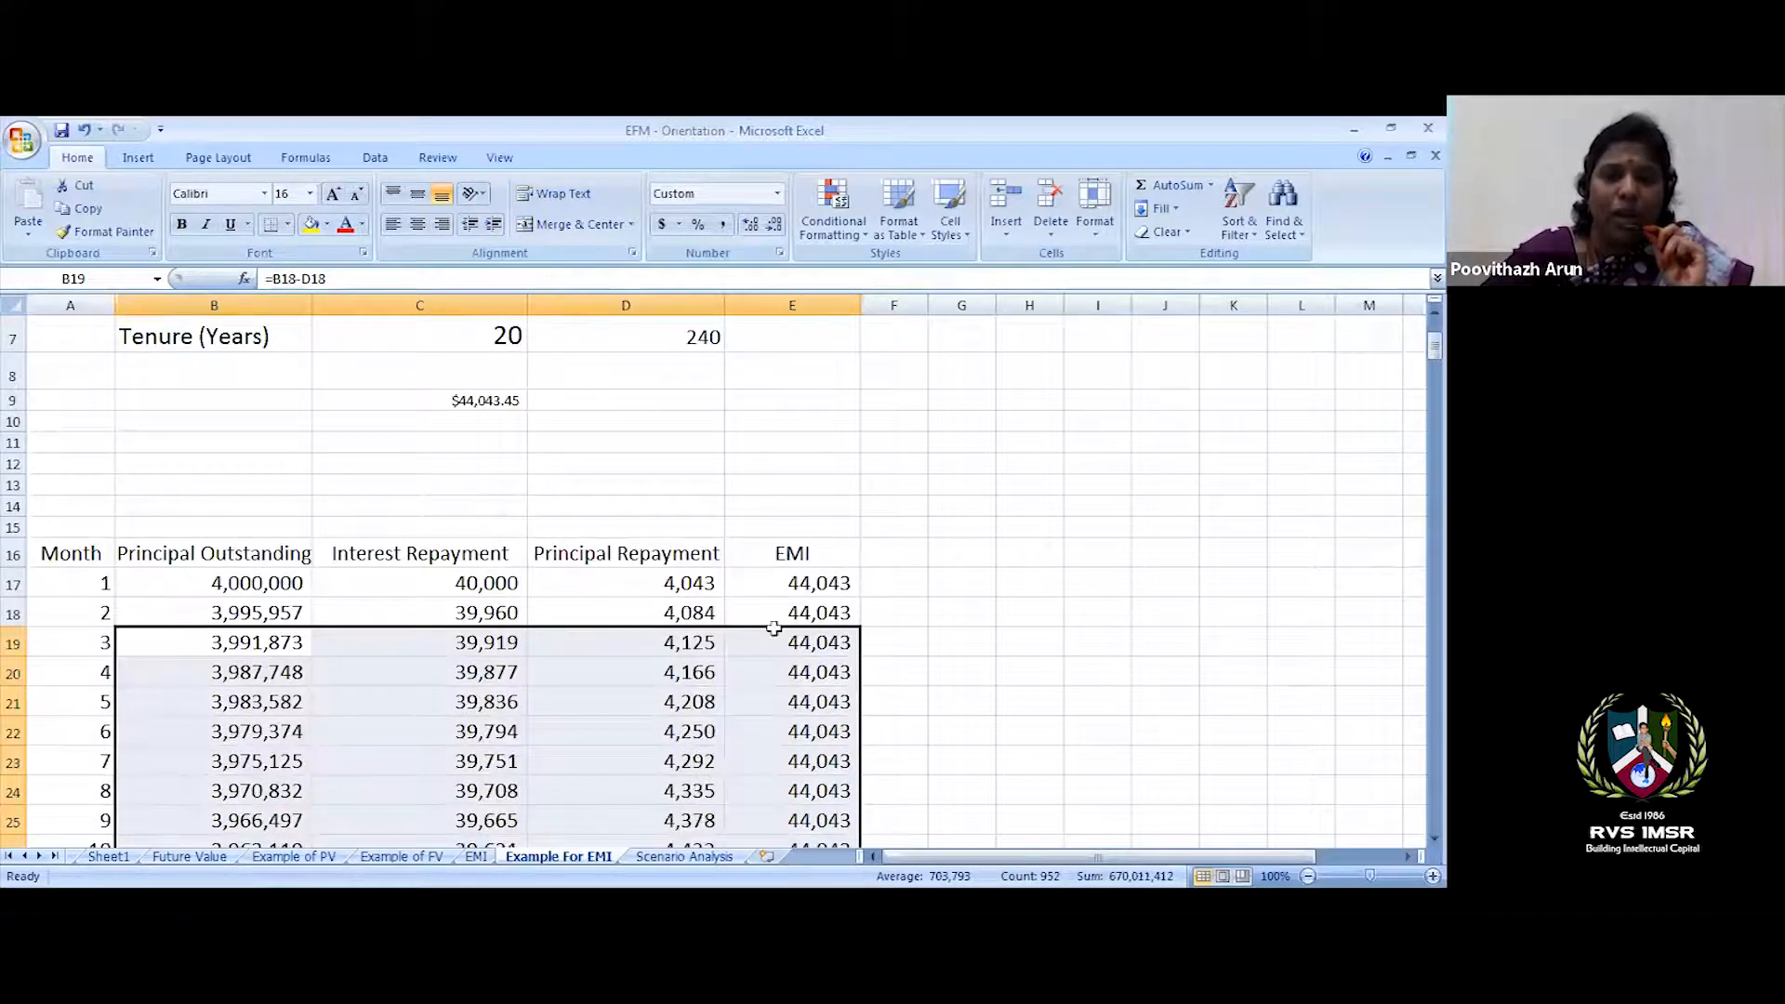
{"action": "left_click", "coordinate": [657, 401]}
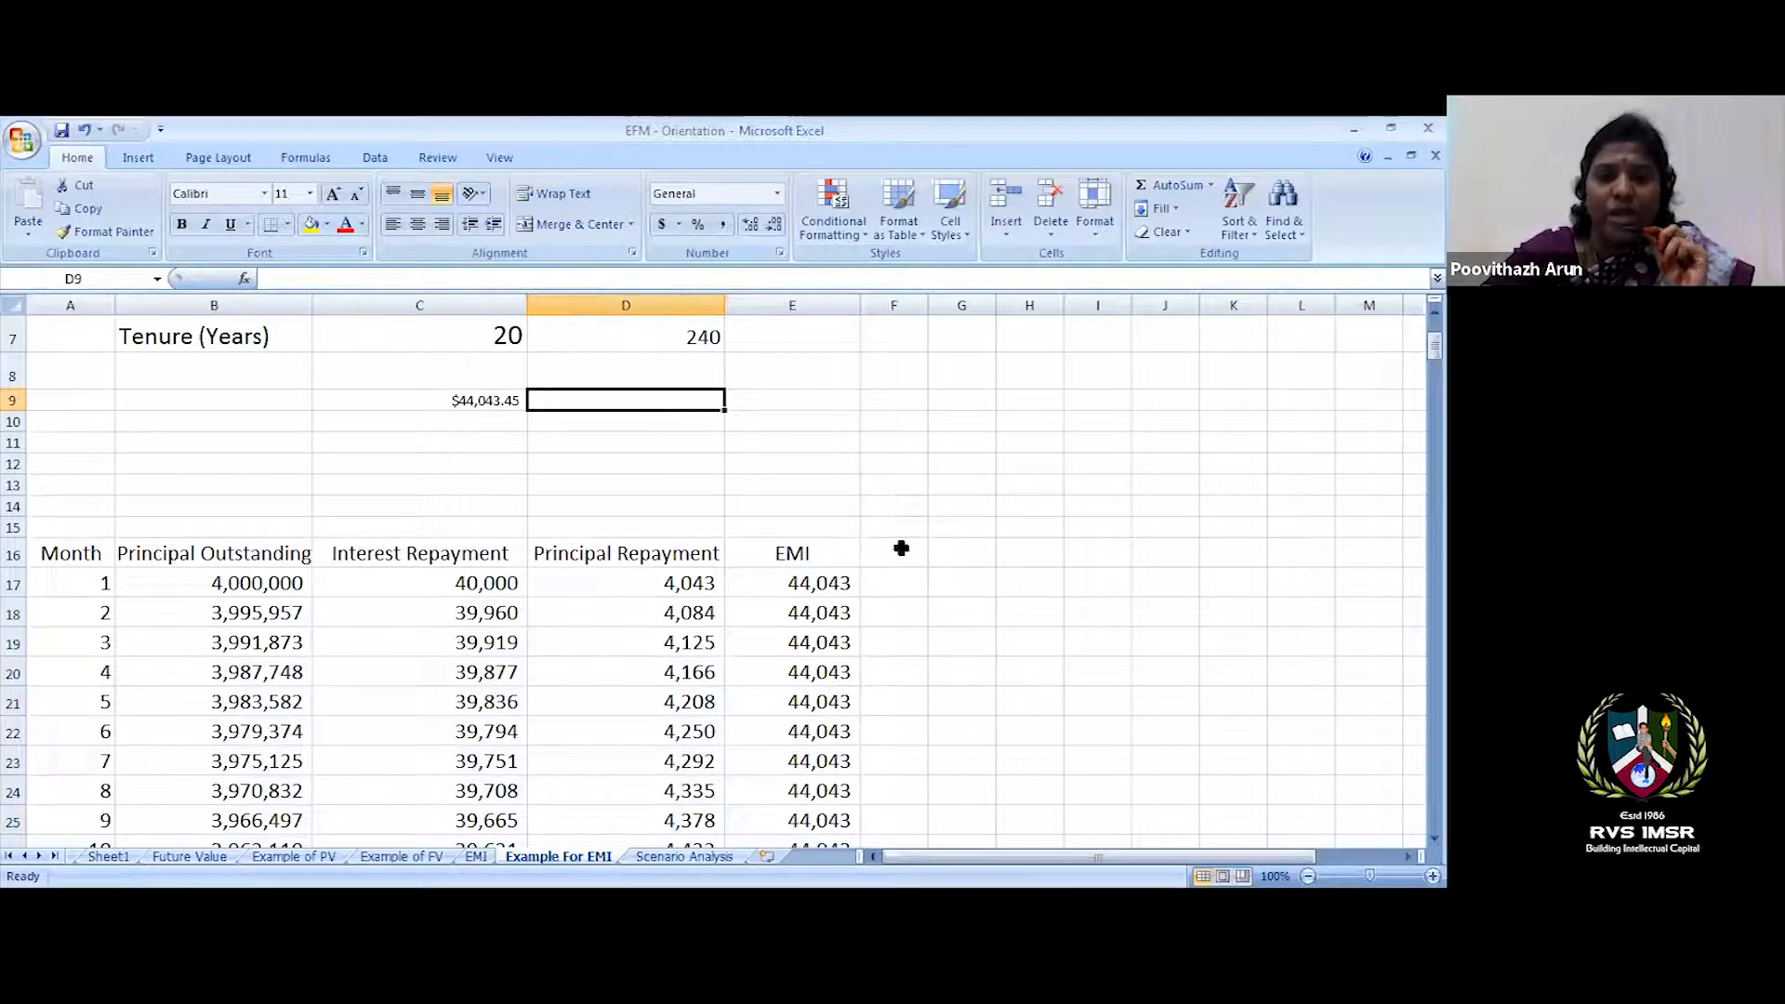
- Widen column F and add the centered heading PPMT in F16, beside the EMI column
{"action": "left_click_drag", "start_coordinate": [962, 305], "coordinate": [971, 306]}
{"action": "left_click", "coordinate": [922, 554]}
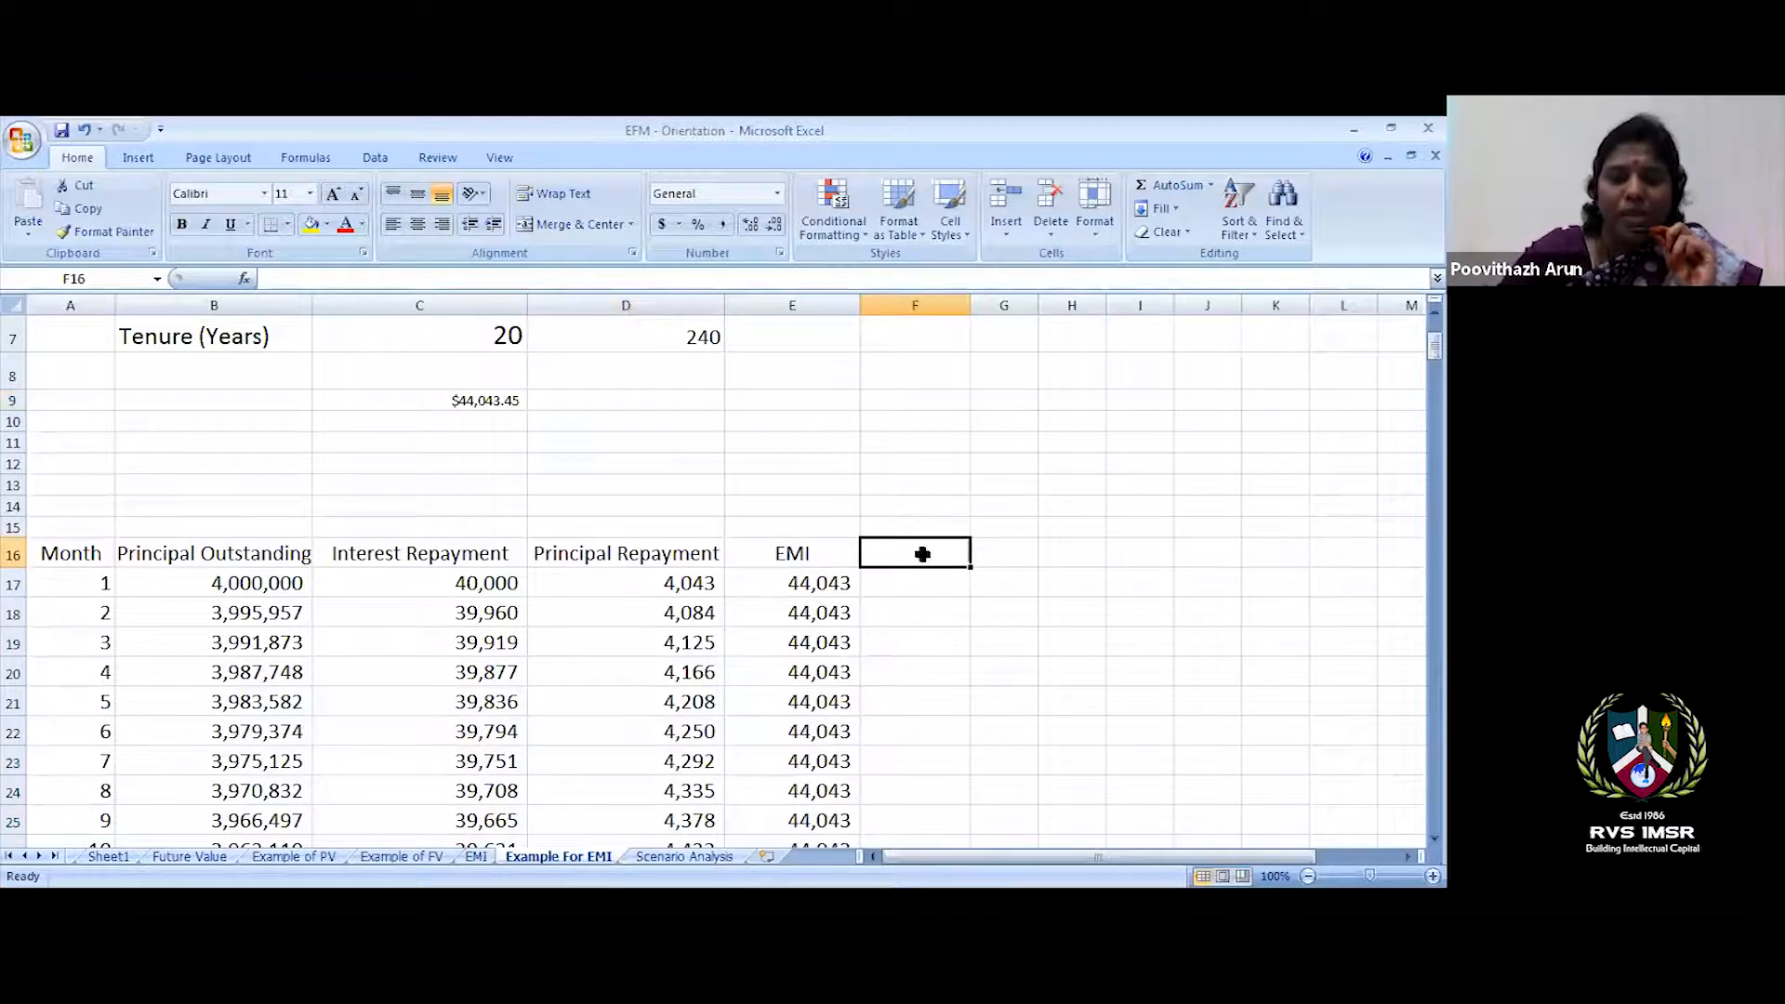
{"action": "type", "text": "P"}
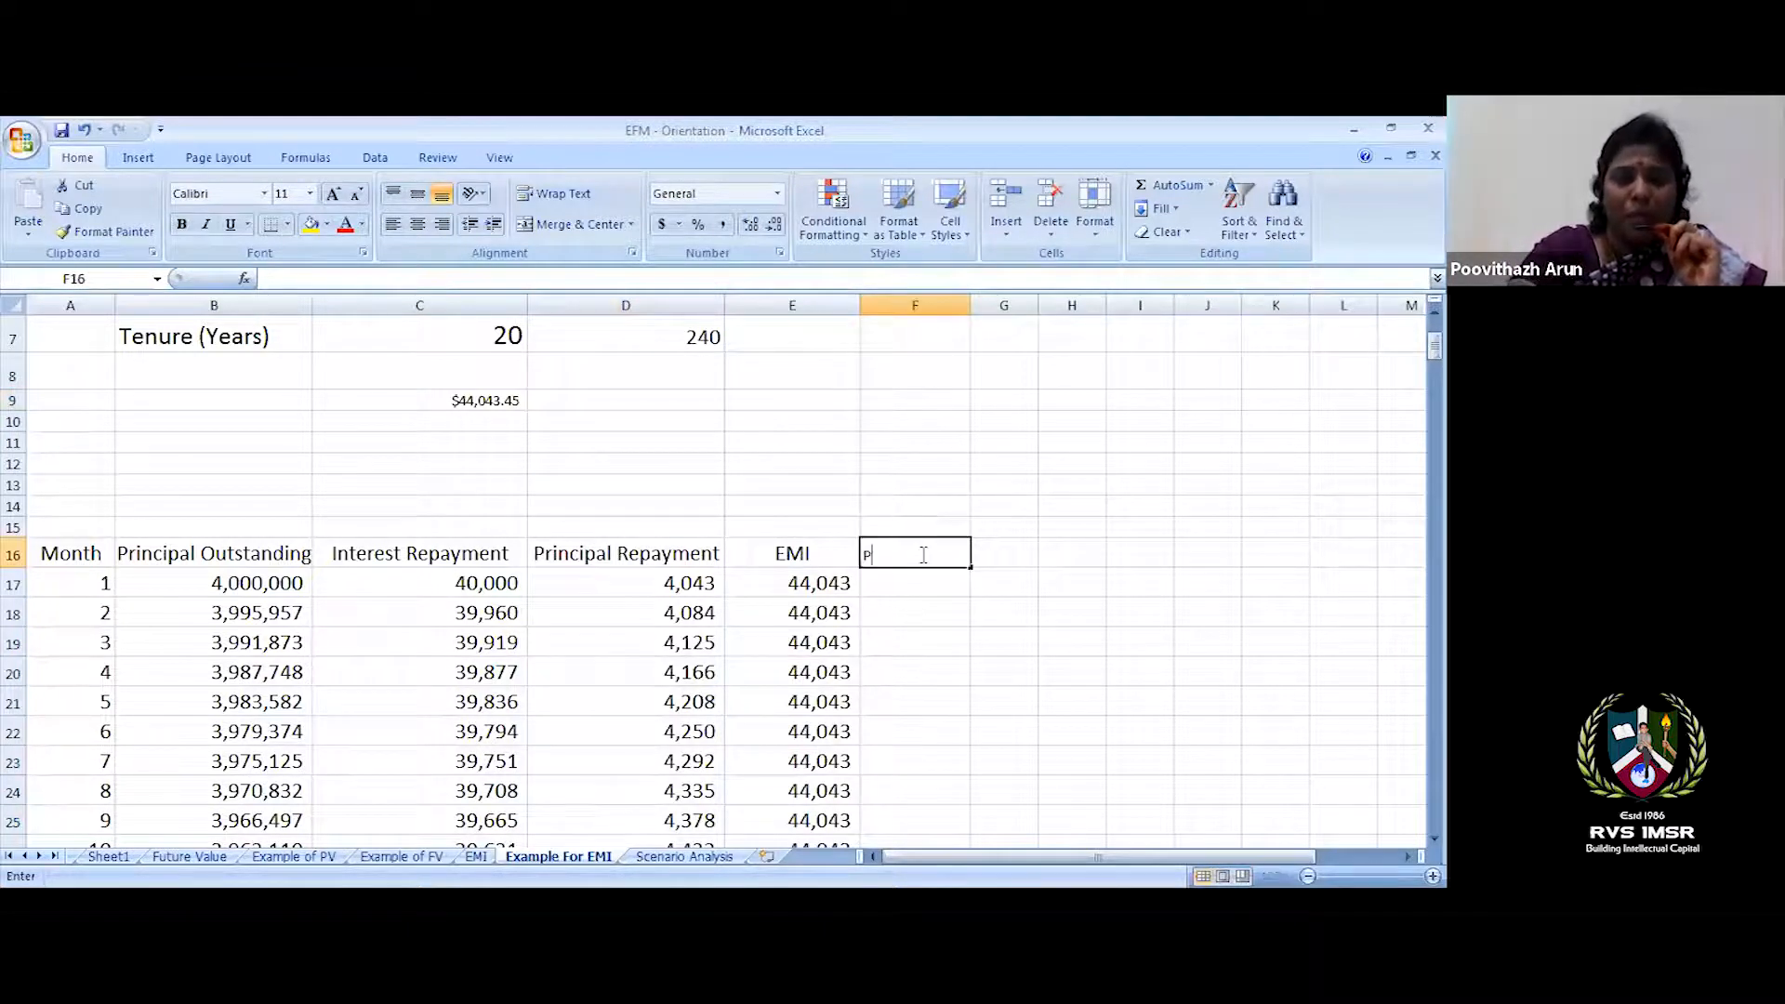
{"action": "type", "text": "PMT"}
{"action": "left_click", "coordinate": [925, 672]}
{"action": "left_click", "coordinate": [925, 552]}
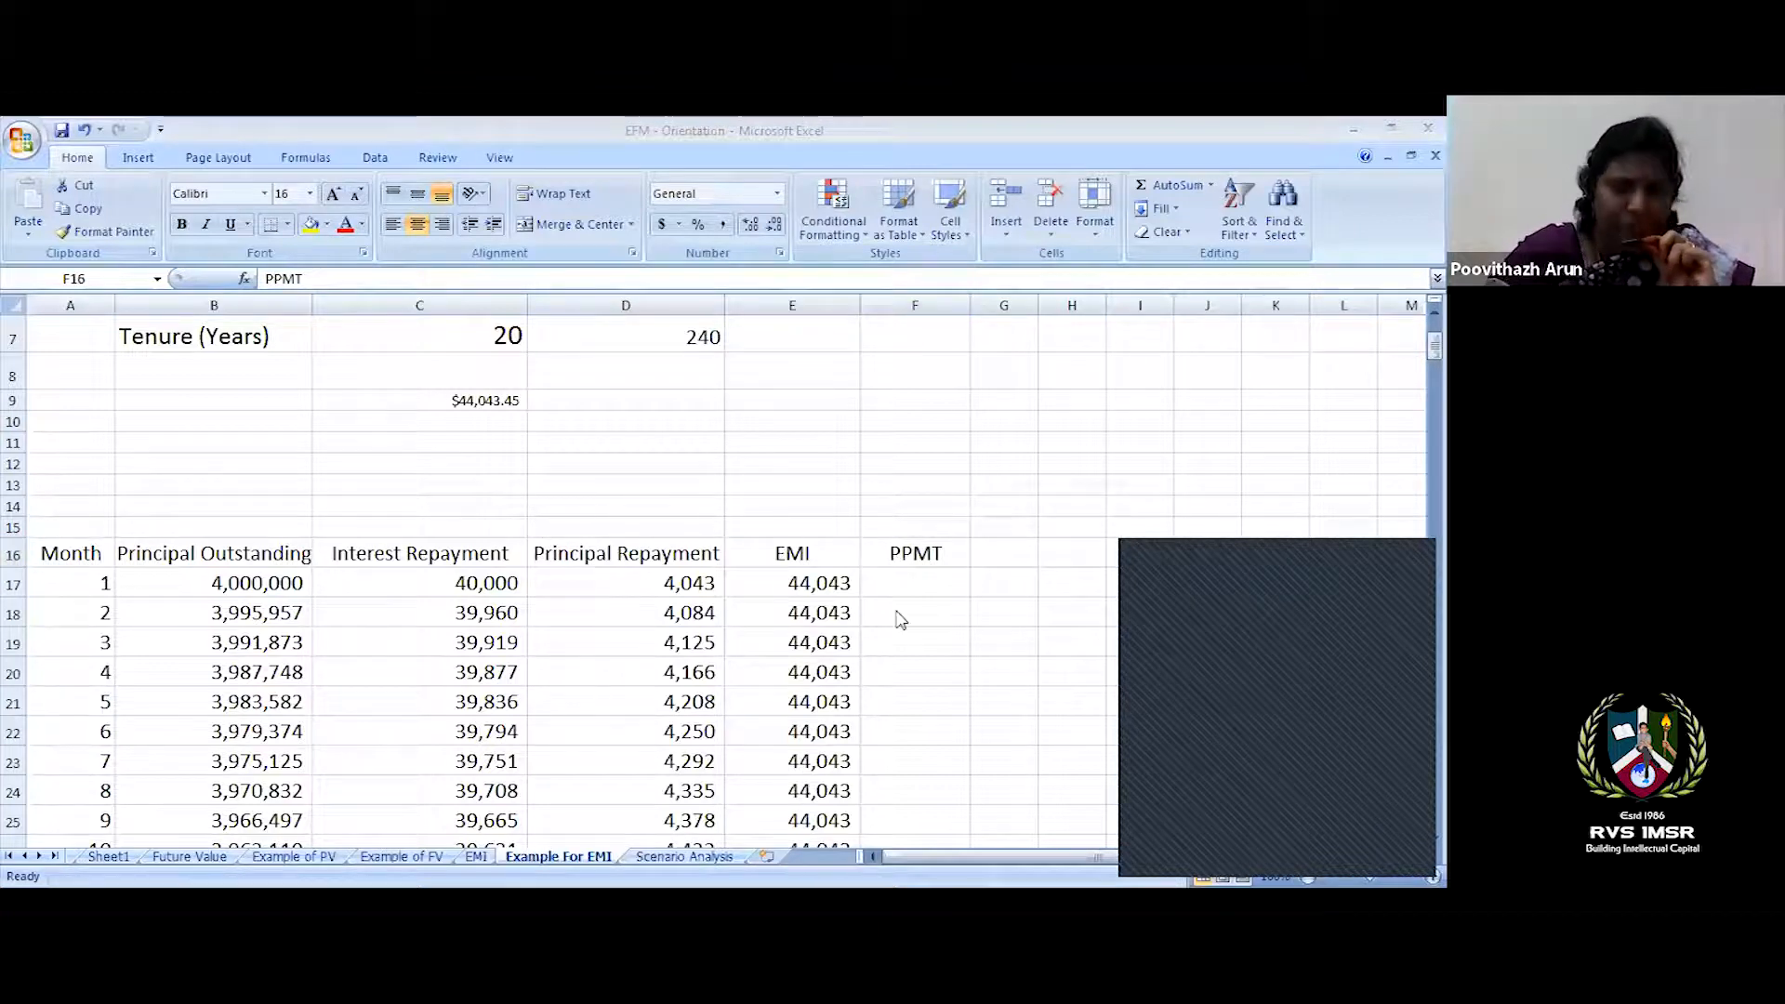
{"action": "left_click", "coordinate": [916, 553]}
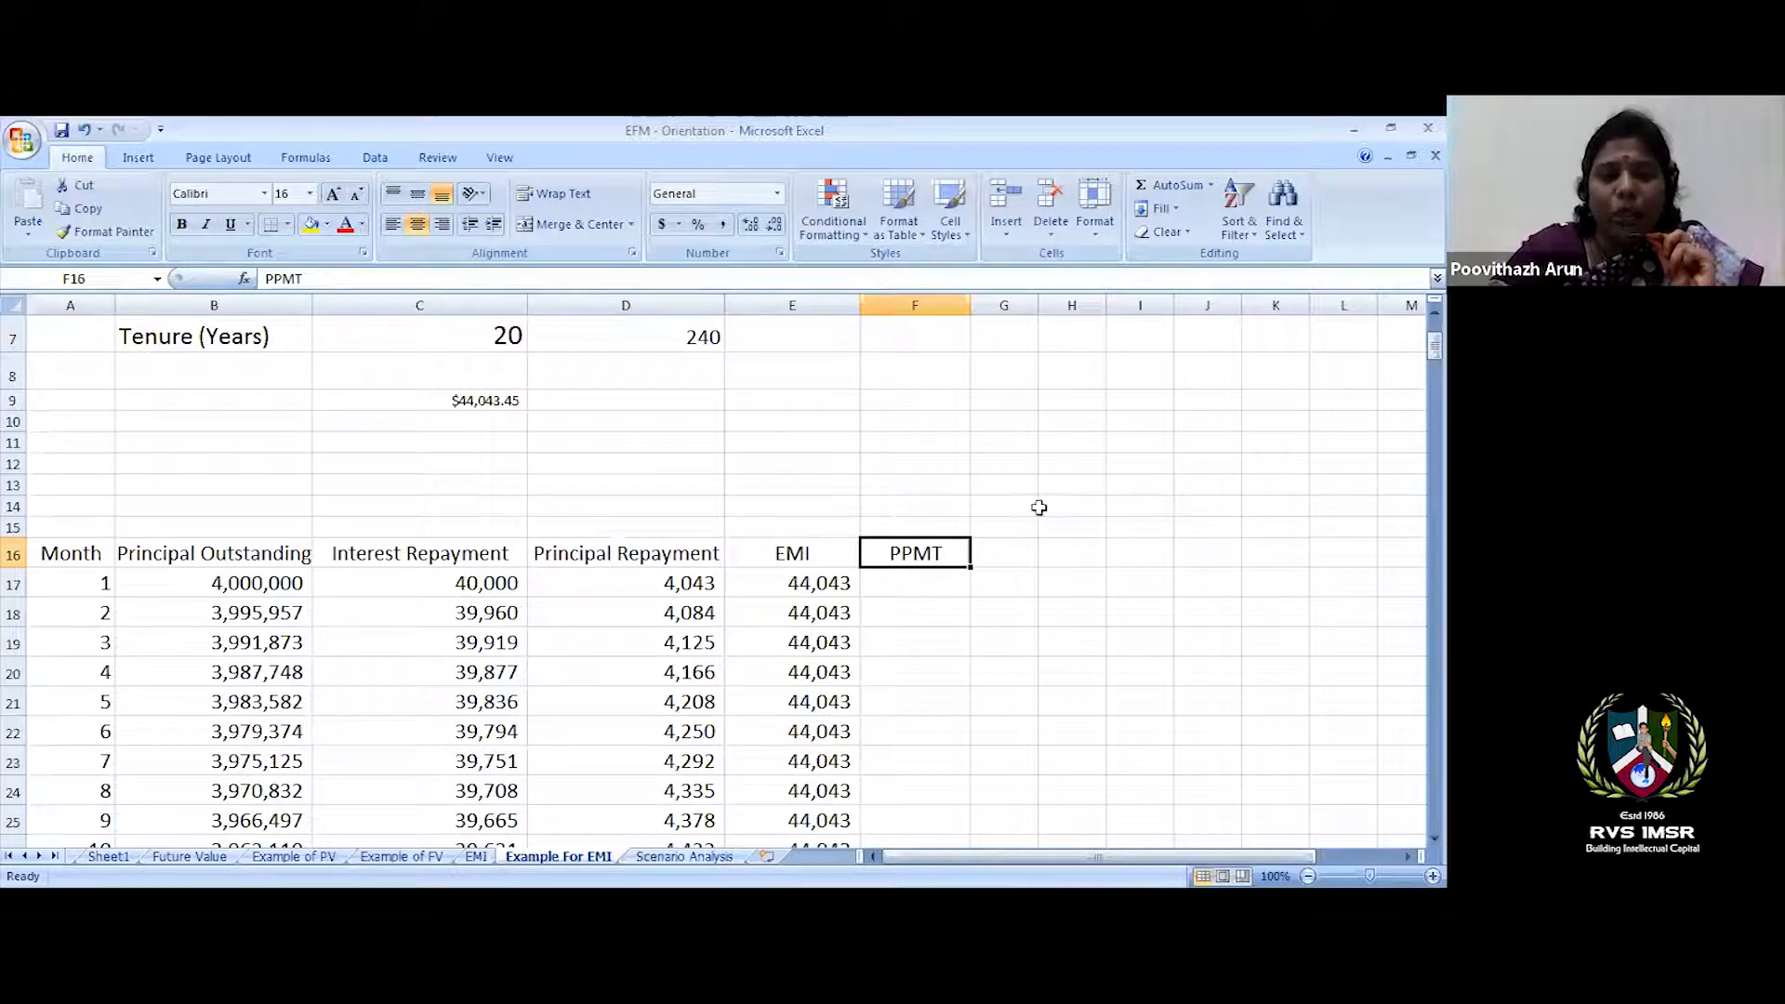
- Start a PPMT formula in F17 for the first month and open its function arguments
{"action": "left_click", "coordinate": [943, 582]}
{"action": "type", "text": "="}
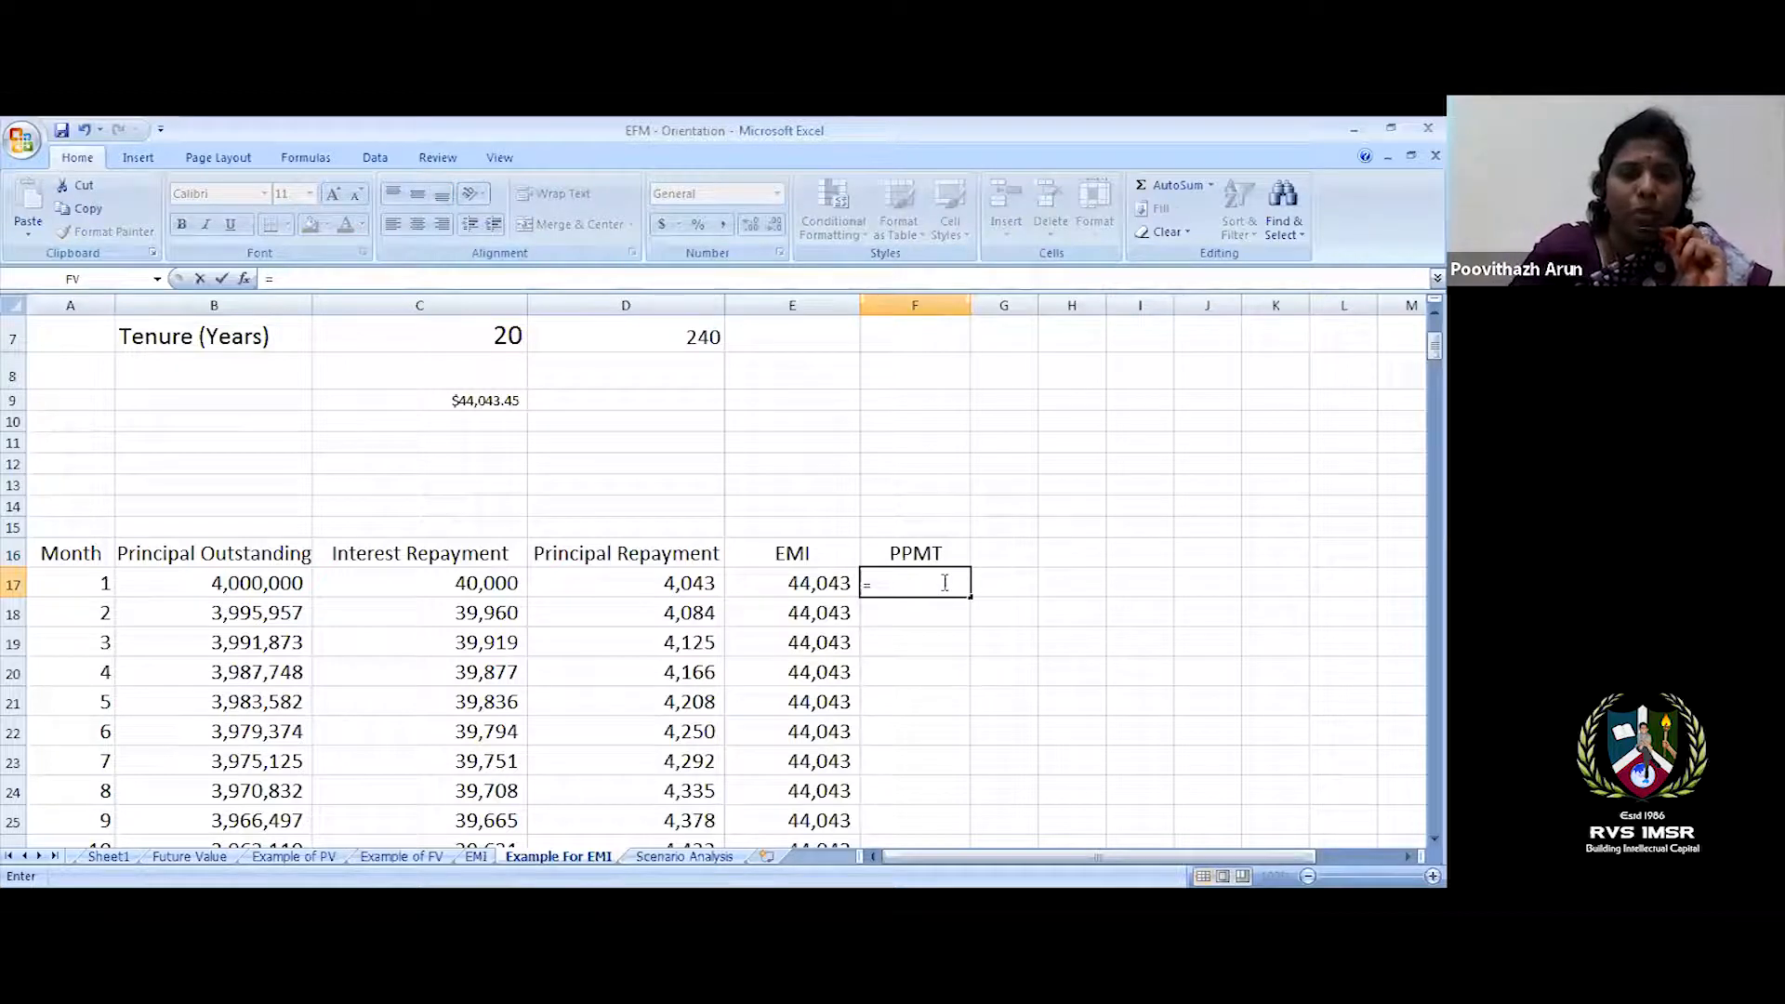
{"action": "type", "text": "ppmt"}
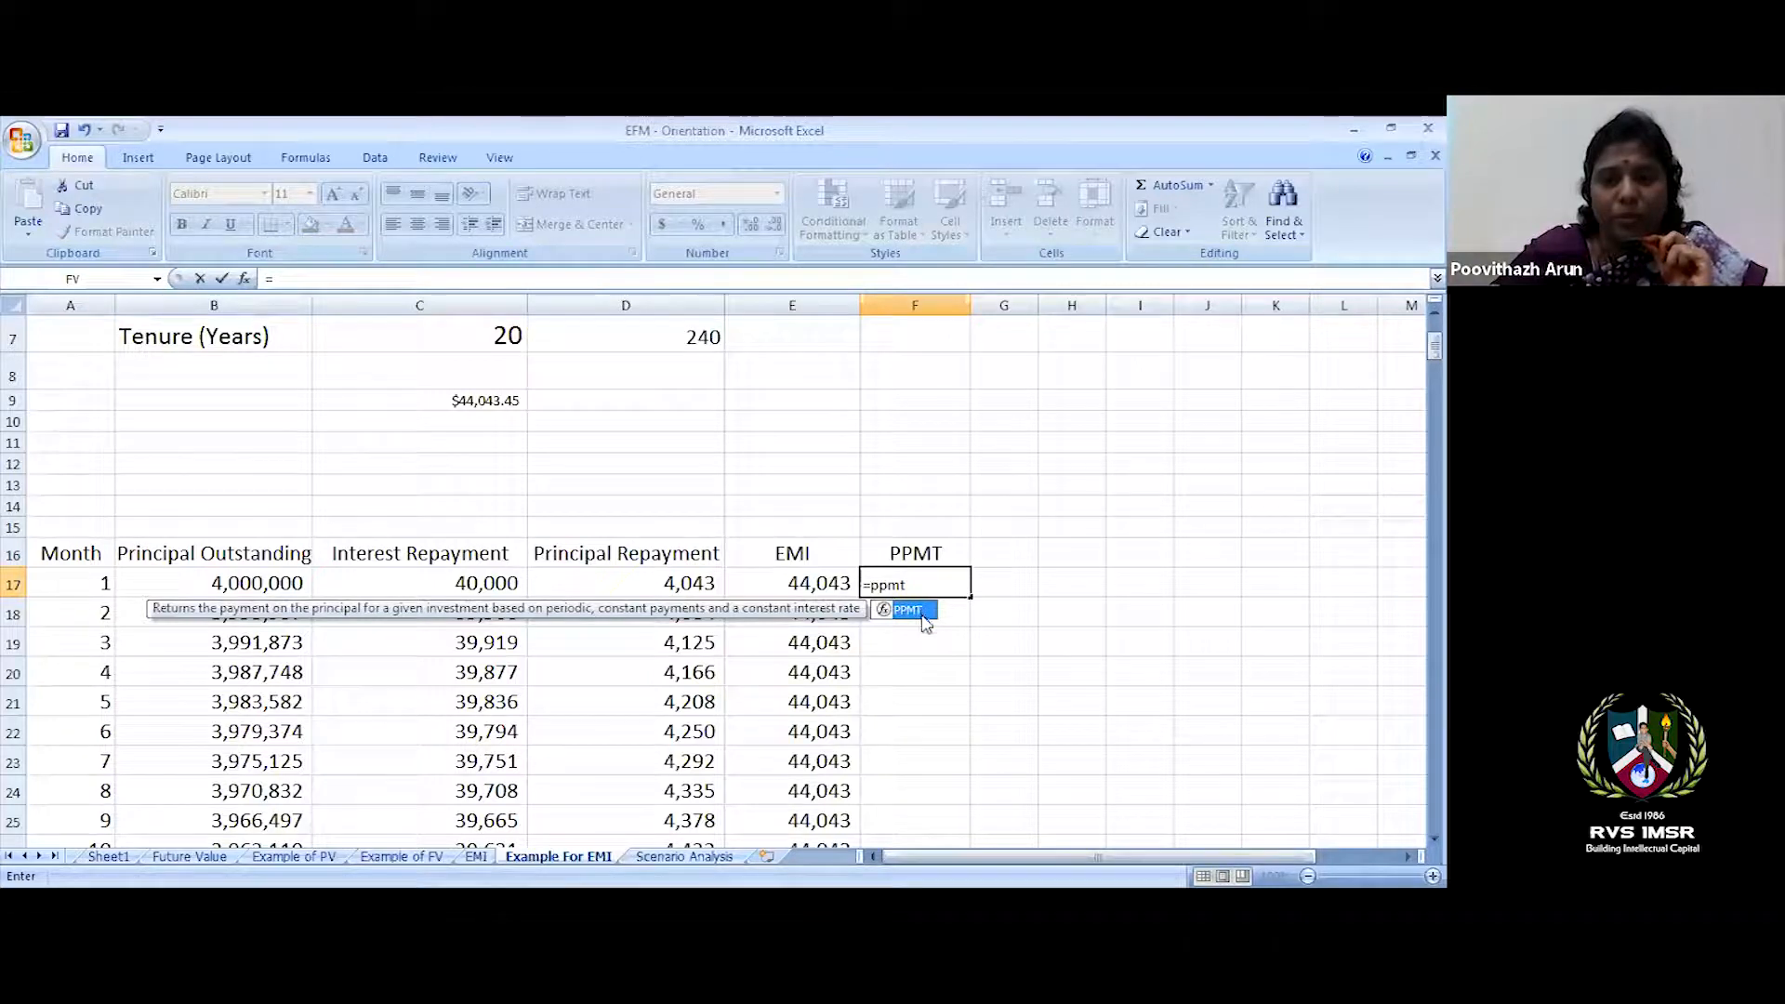
{"action": "double_click", "coordinate": [915, 611]}
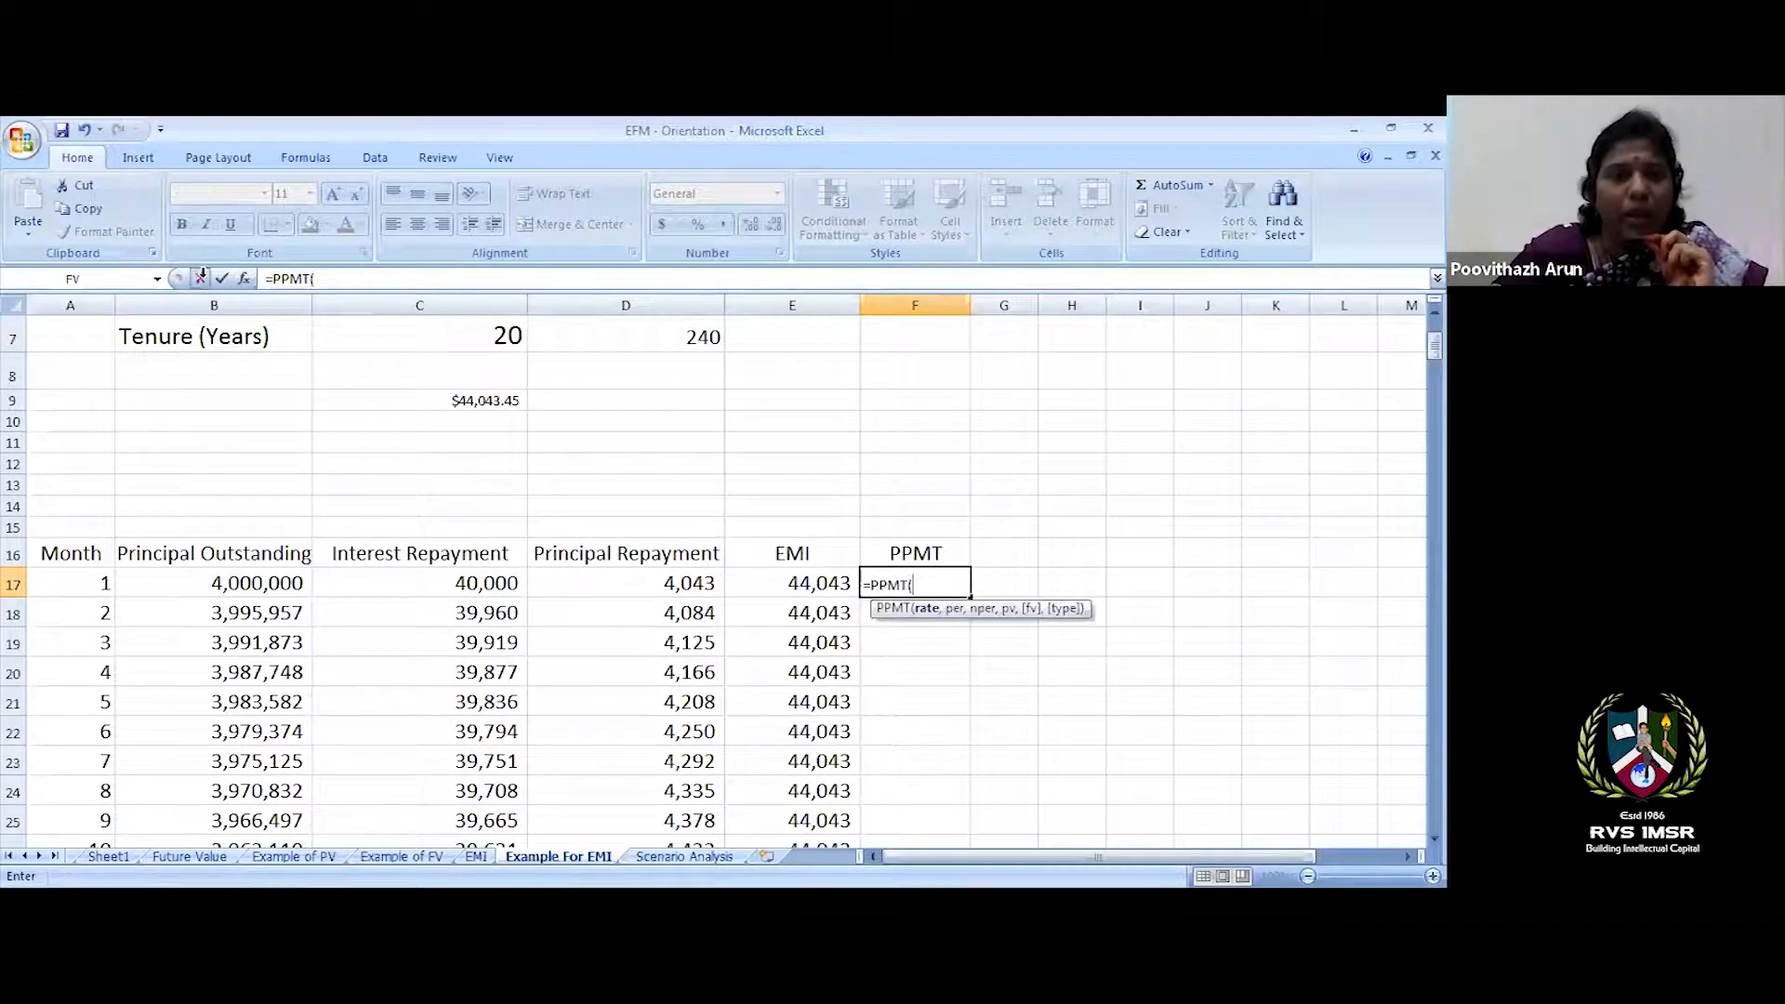
{"action": "left_click", "coordinate": [245, 279]}
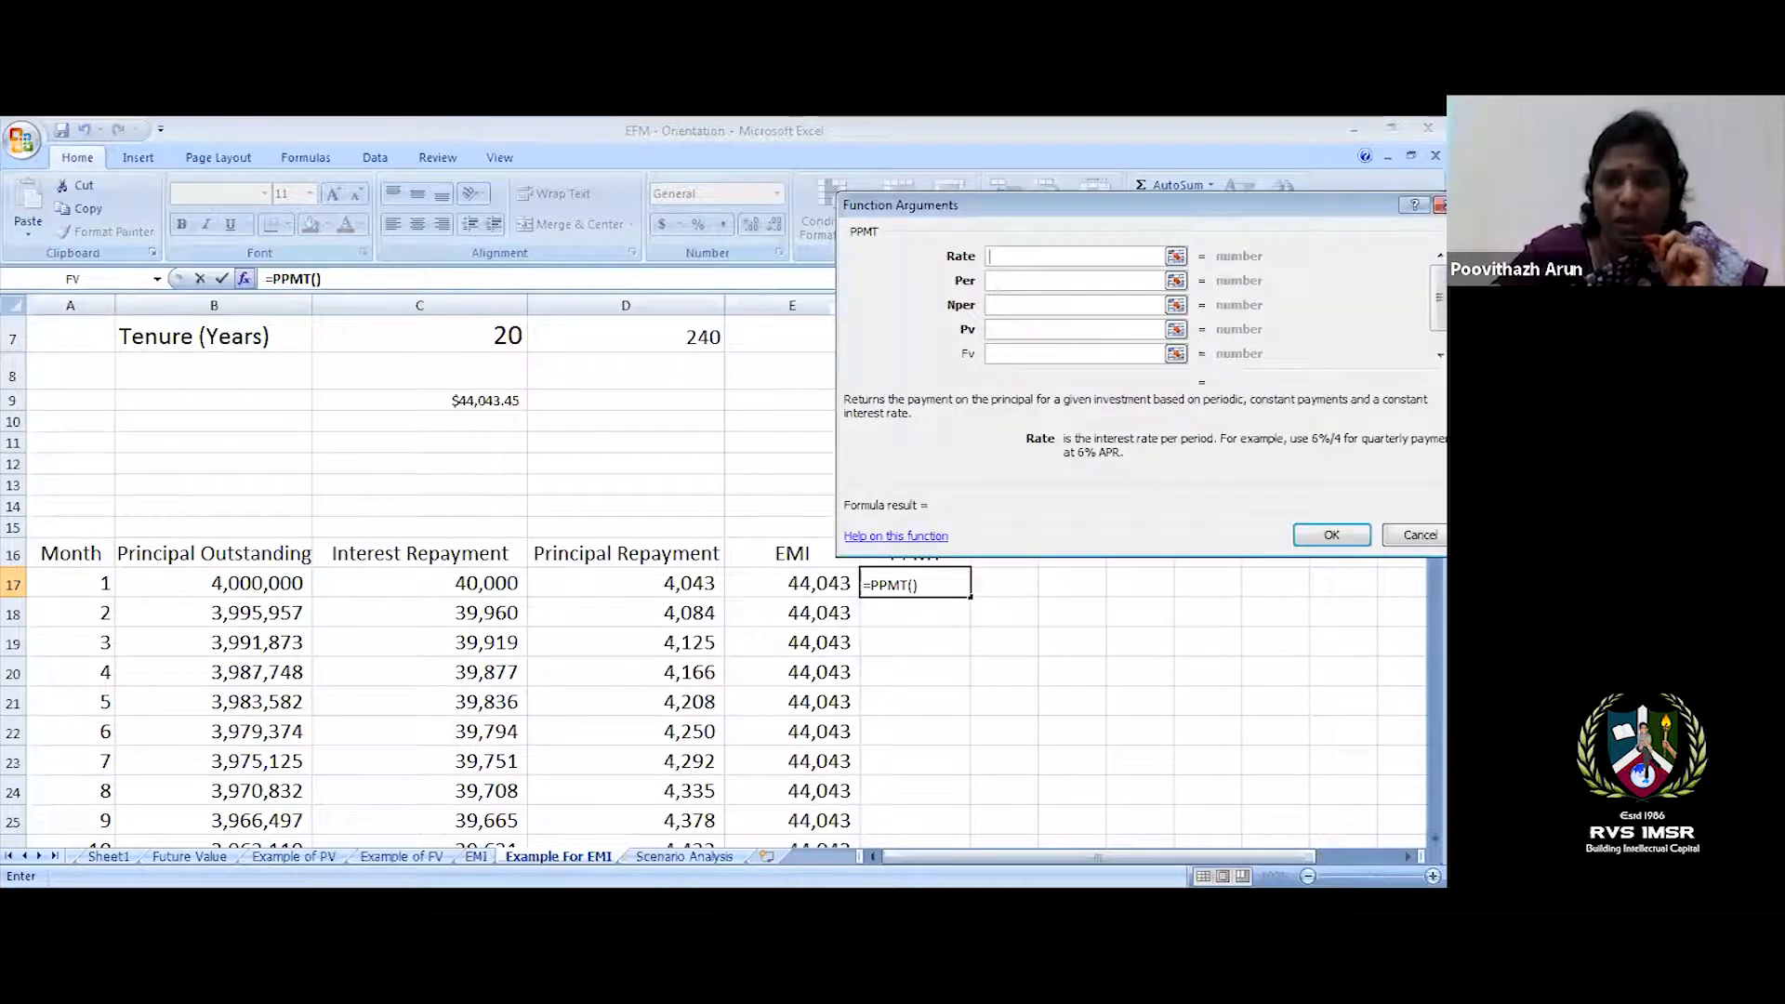
- Set the PPMT rate argument to the monthly interest rate in D6
{"action": "left_click", "coordinate": [1434, 839]}
{"action": "left_click", "coordinate": [1434, 816]}
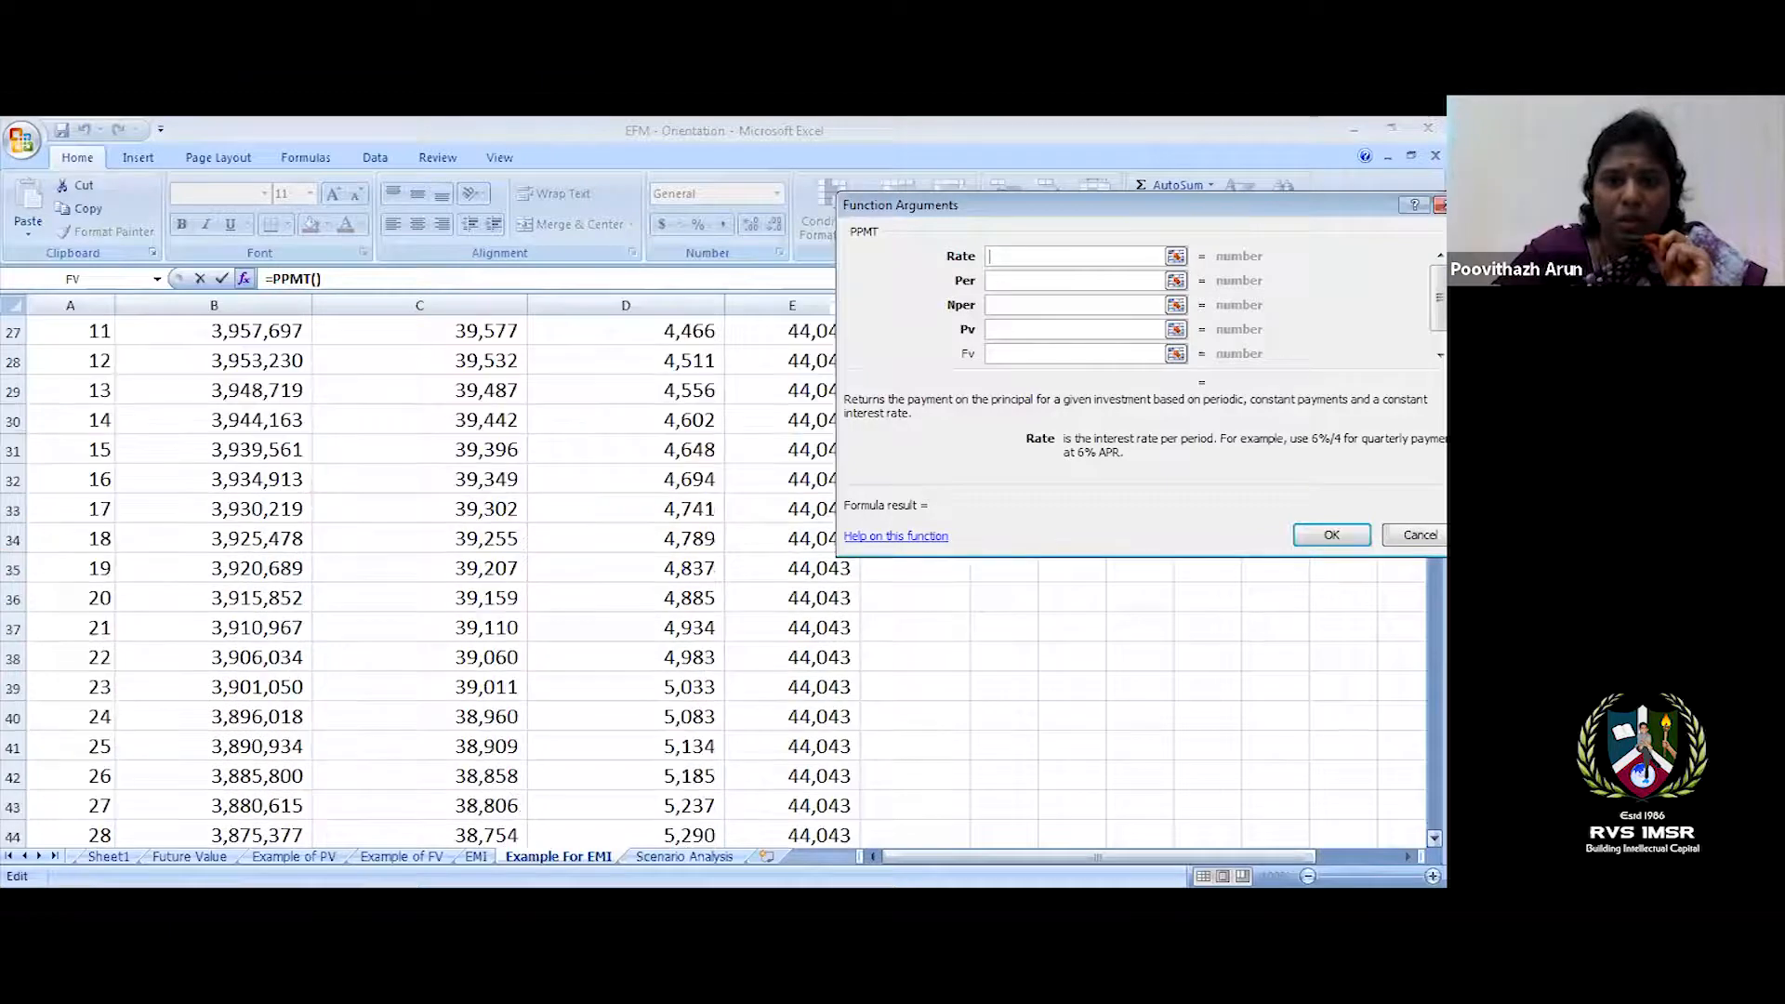
{"action": "left_click", "coordinate": [1434, 808]}
{"action": "left_click", "coordinate": [1434, 809]}
{"action": "left_click", "coordinate": [1435, 809]}
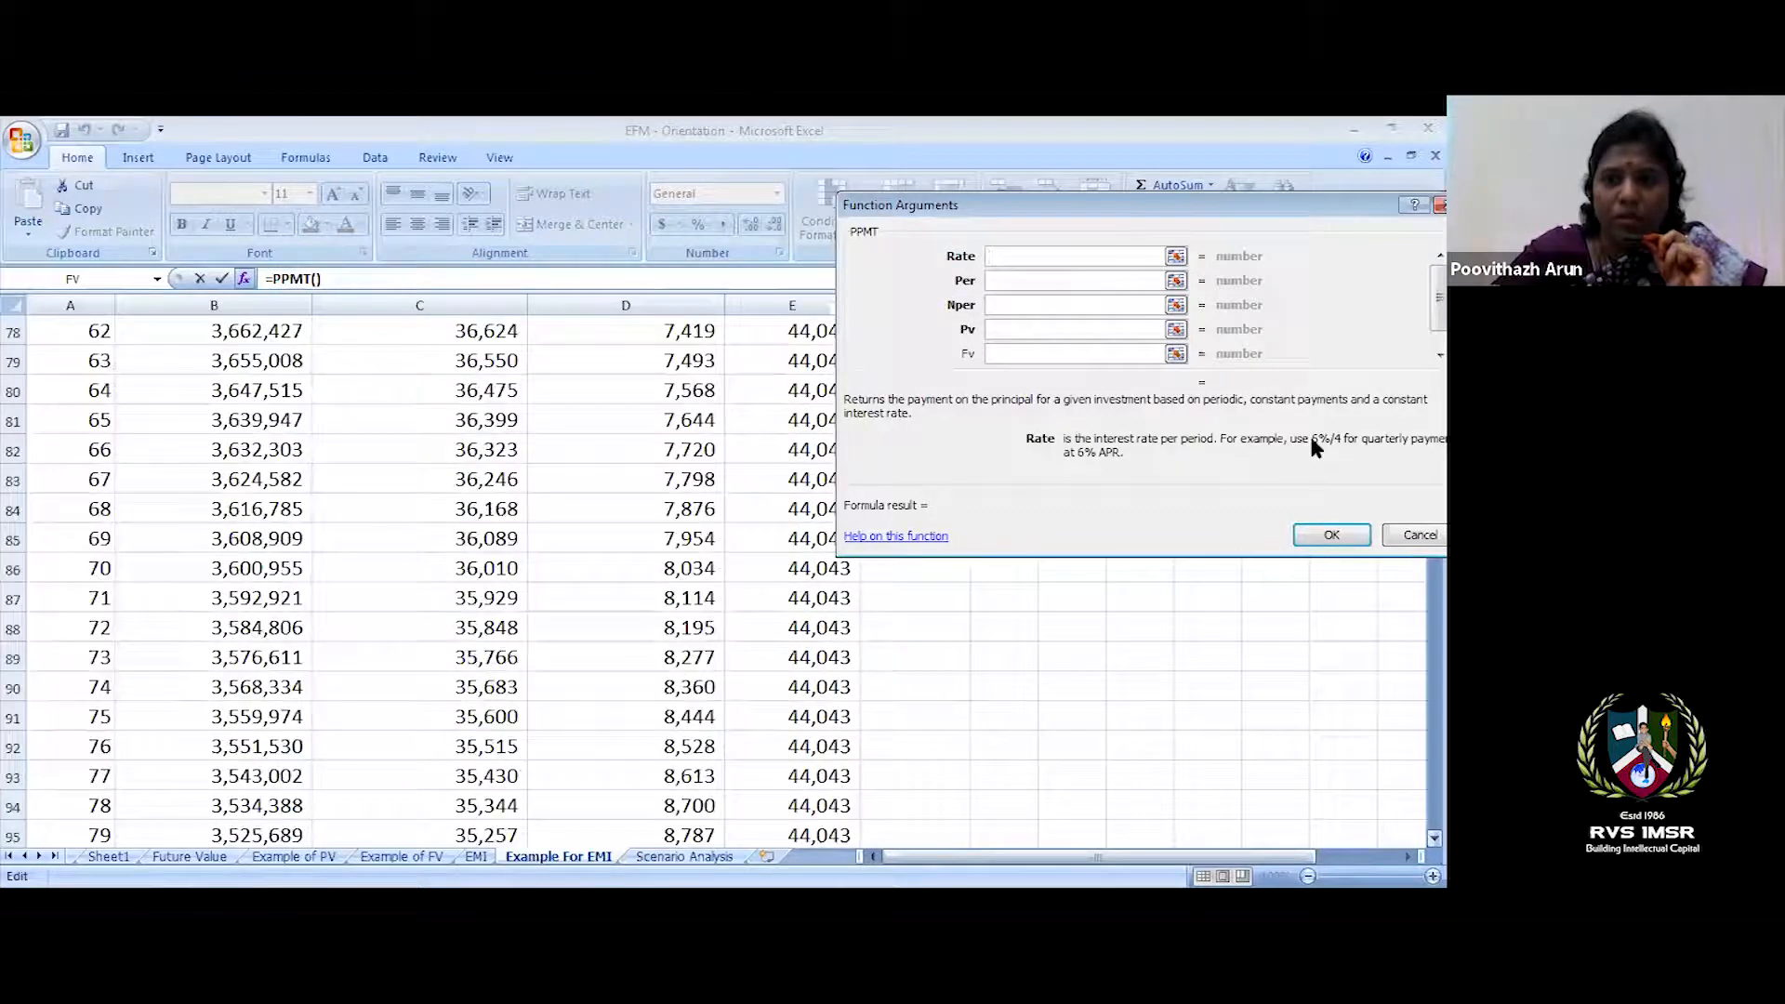
{"action": "left_click_drag", "start_coordinate": [1274, 206], "coordinate": [818, 209]}
{"action": "left_click", "coordinate": [1435, 312]}
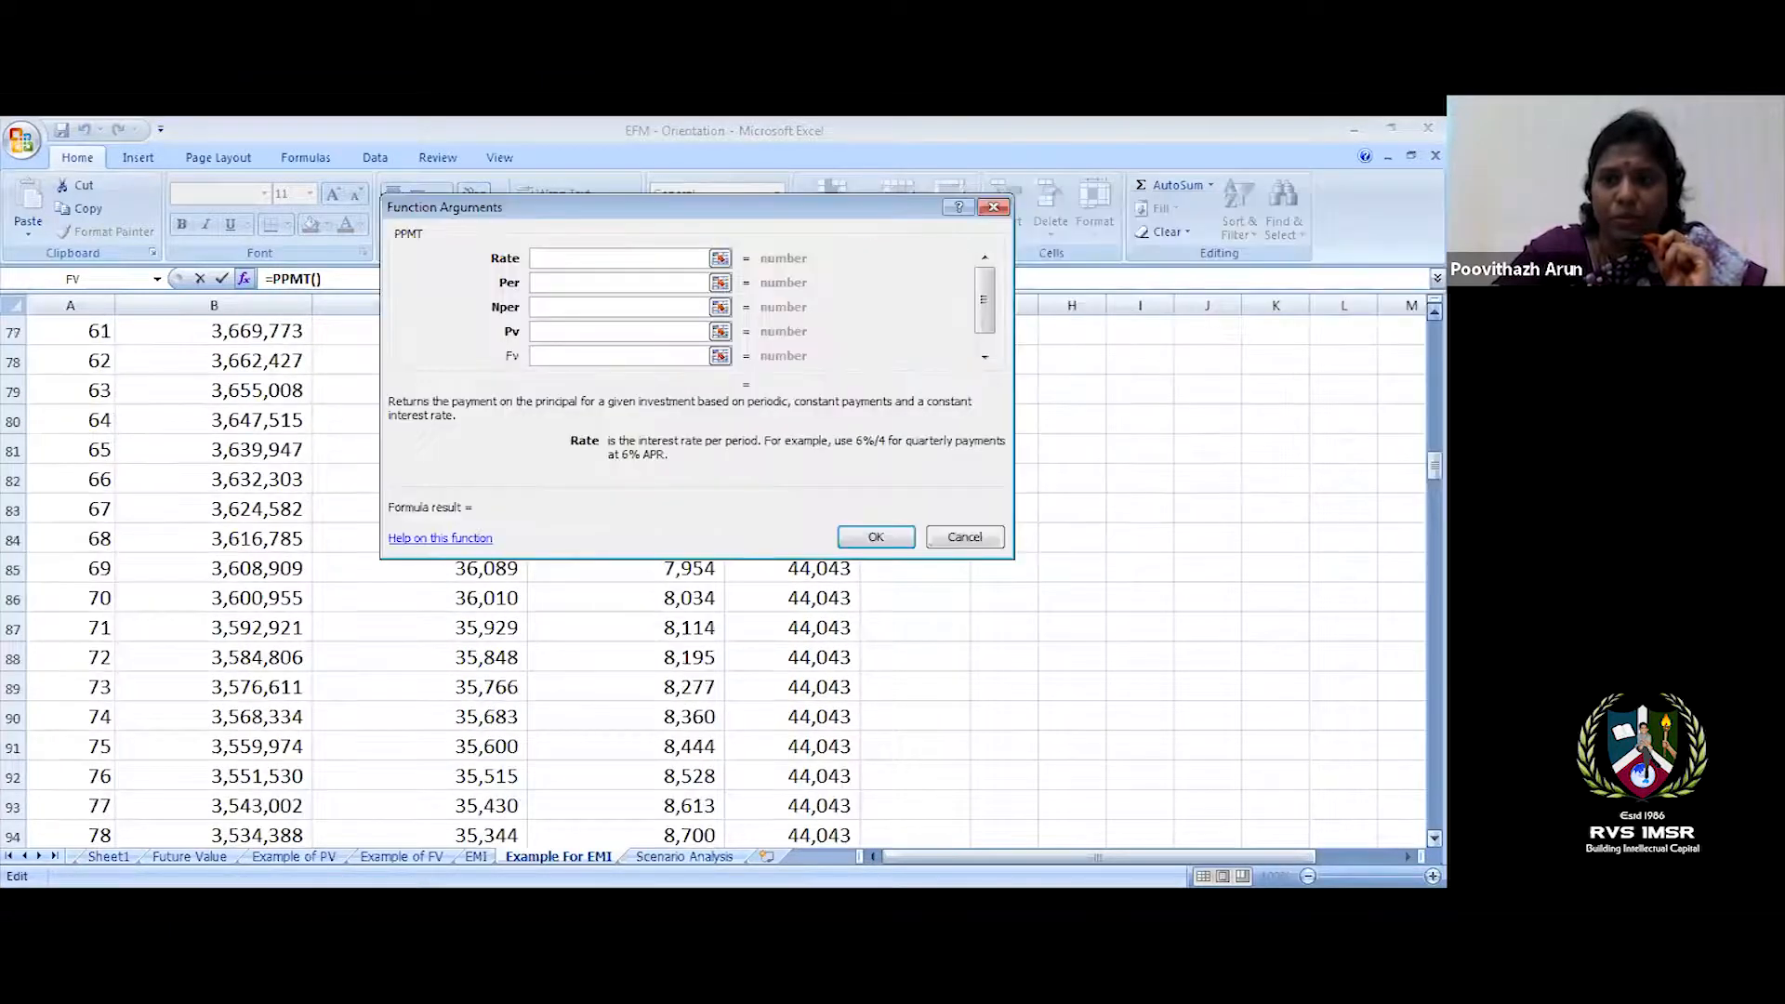
{"action": "scroll", "coordinate": [713, 581], "scroll_direction": "up", "scroll_amount": 9}
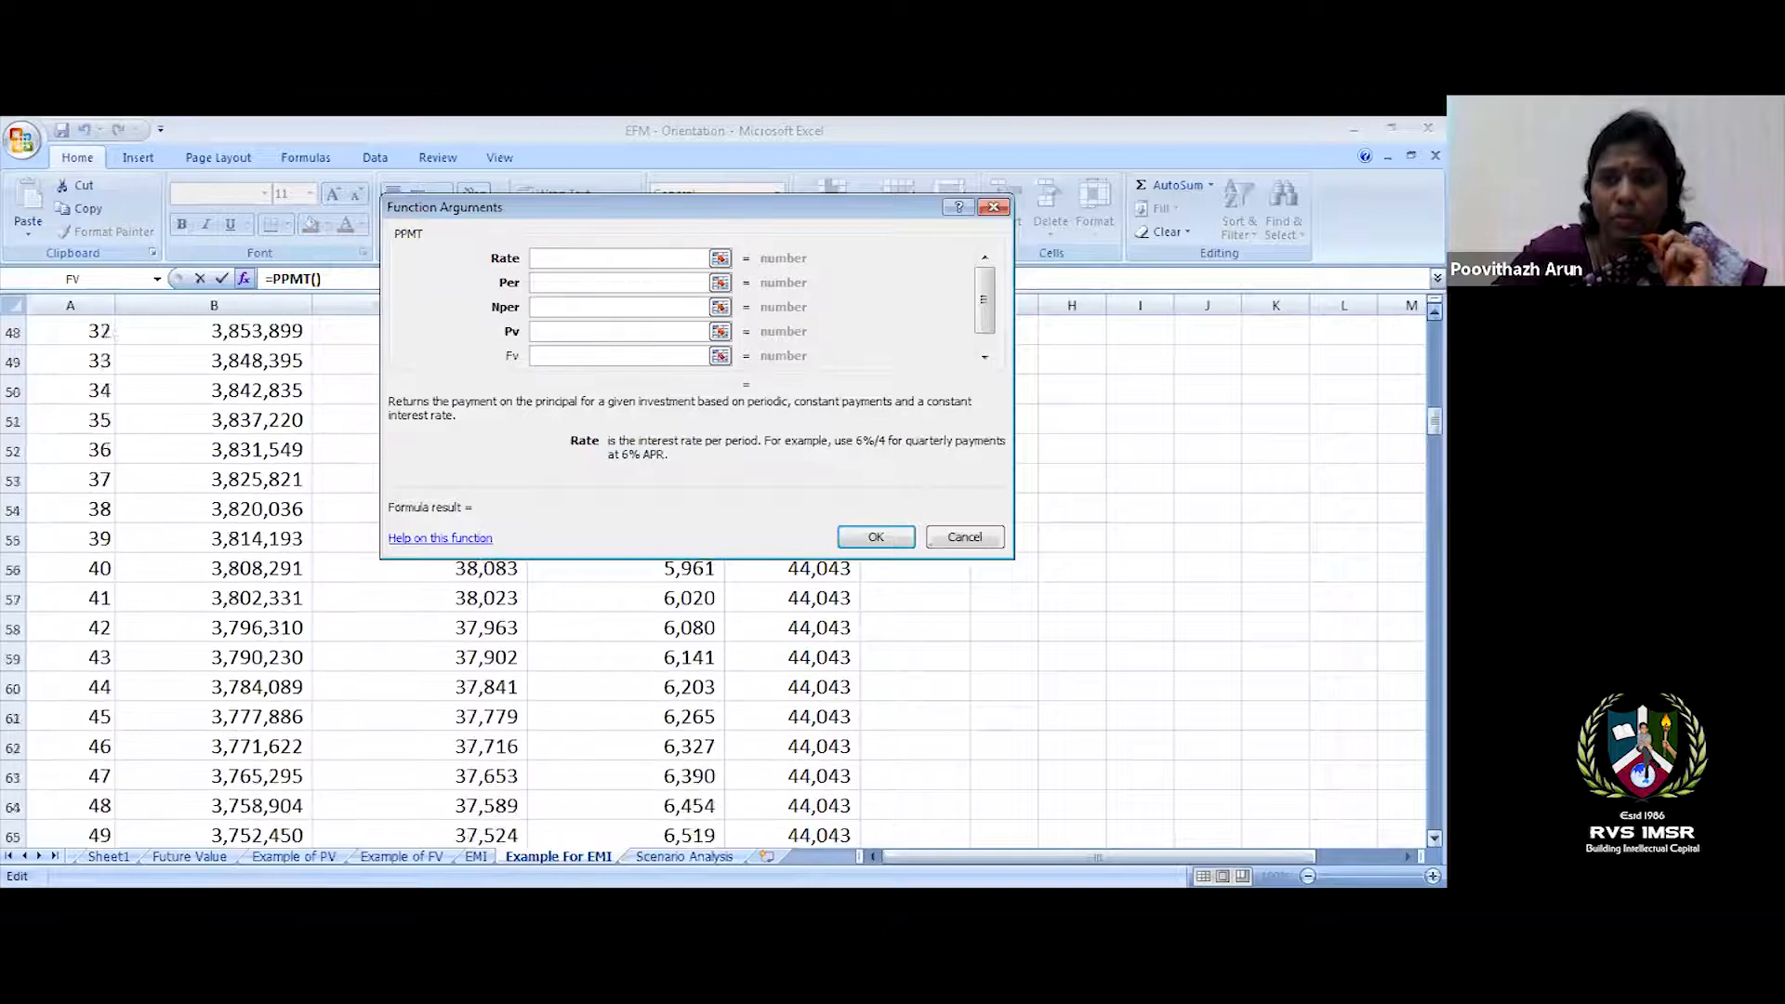
{"action": "scroll", "coordinate": [713, 581], "scroll_direction": "up", "scroll_amount": 15}
{"action": "left_click_drag", "start_coordinate": [745, 208], "coordinate": [1174, 174]}
{"action": "left_click", "coordinate": [683, 502]}
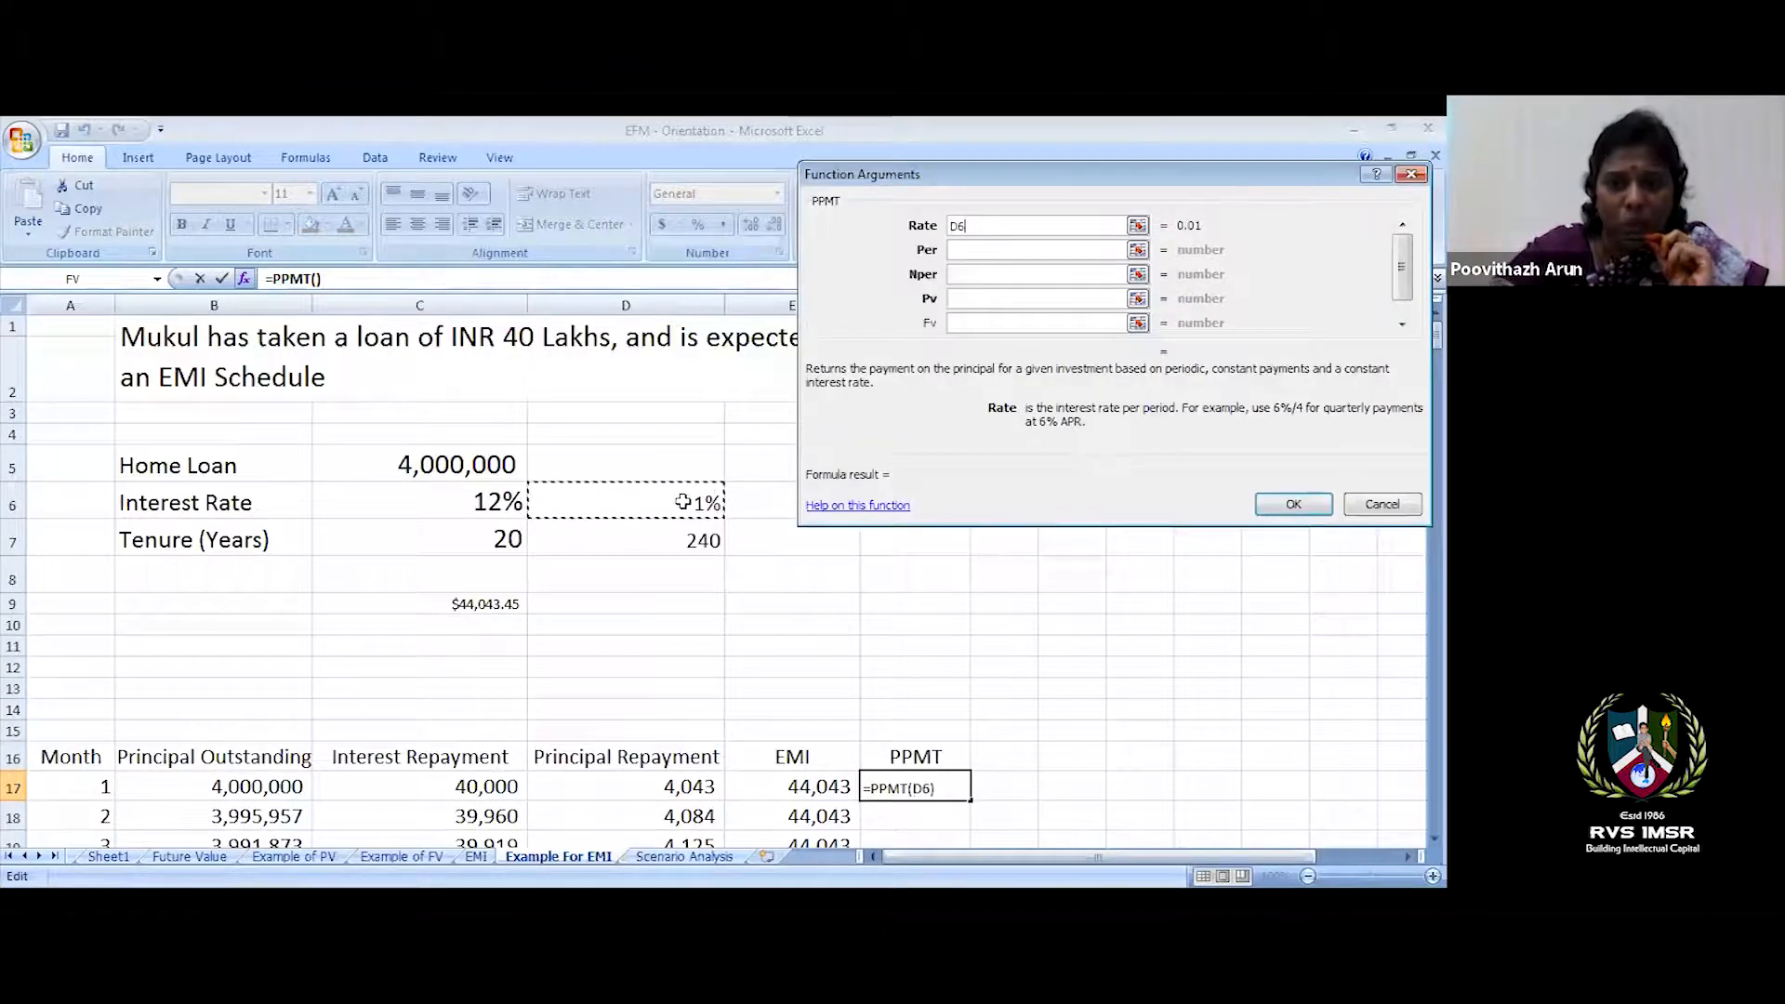
- Set the PPMT period argument to month cell A17 and the number of periods to D7
{"action": "left_click", "coordinate": [1004, 249]}
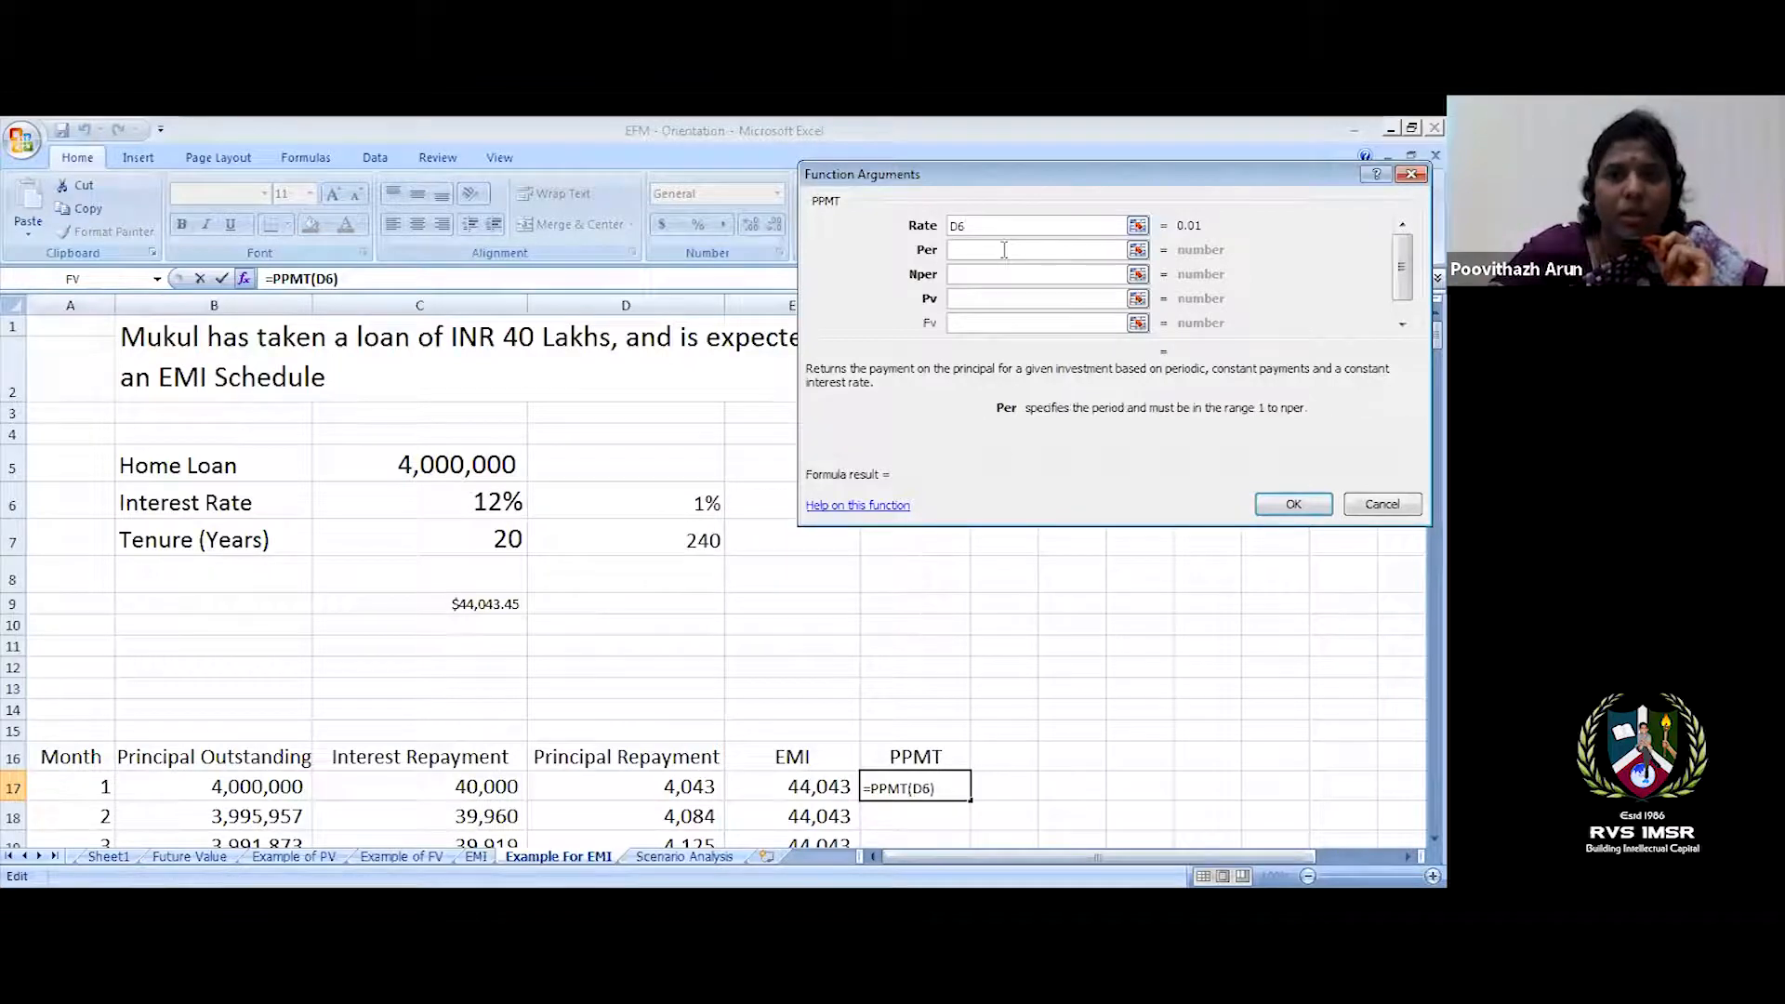
{"action": "left_click", "coordinate": [643, 536]}
{"action": "left_click", "coordinate": [932, 252]}
{"action": "key", "text": "BackSpace"}
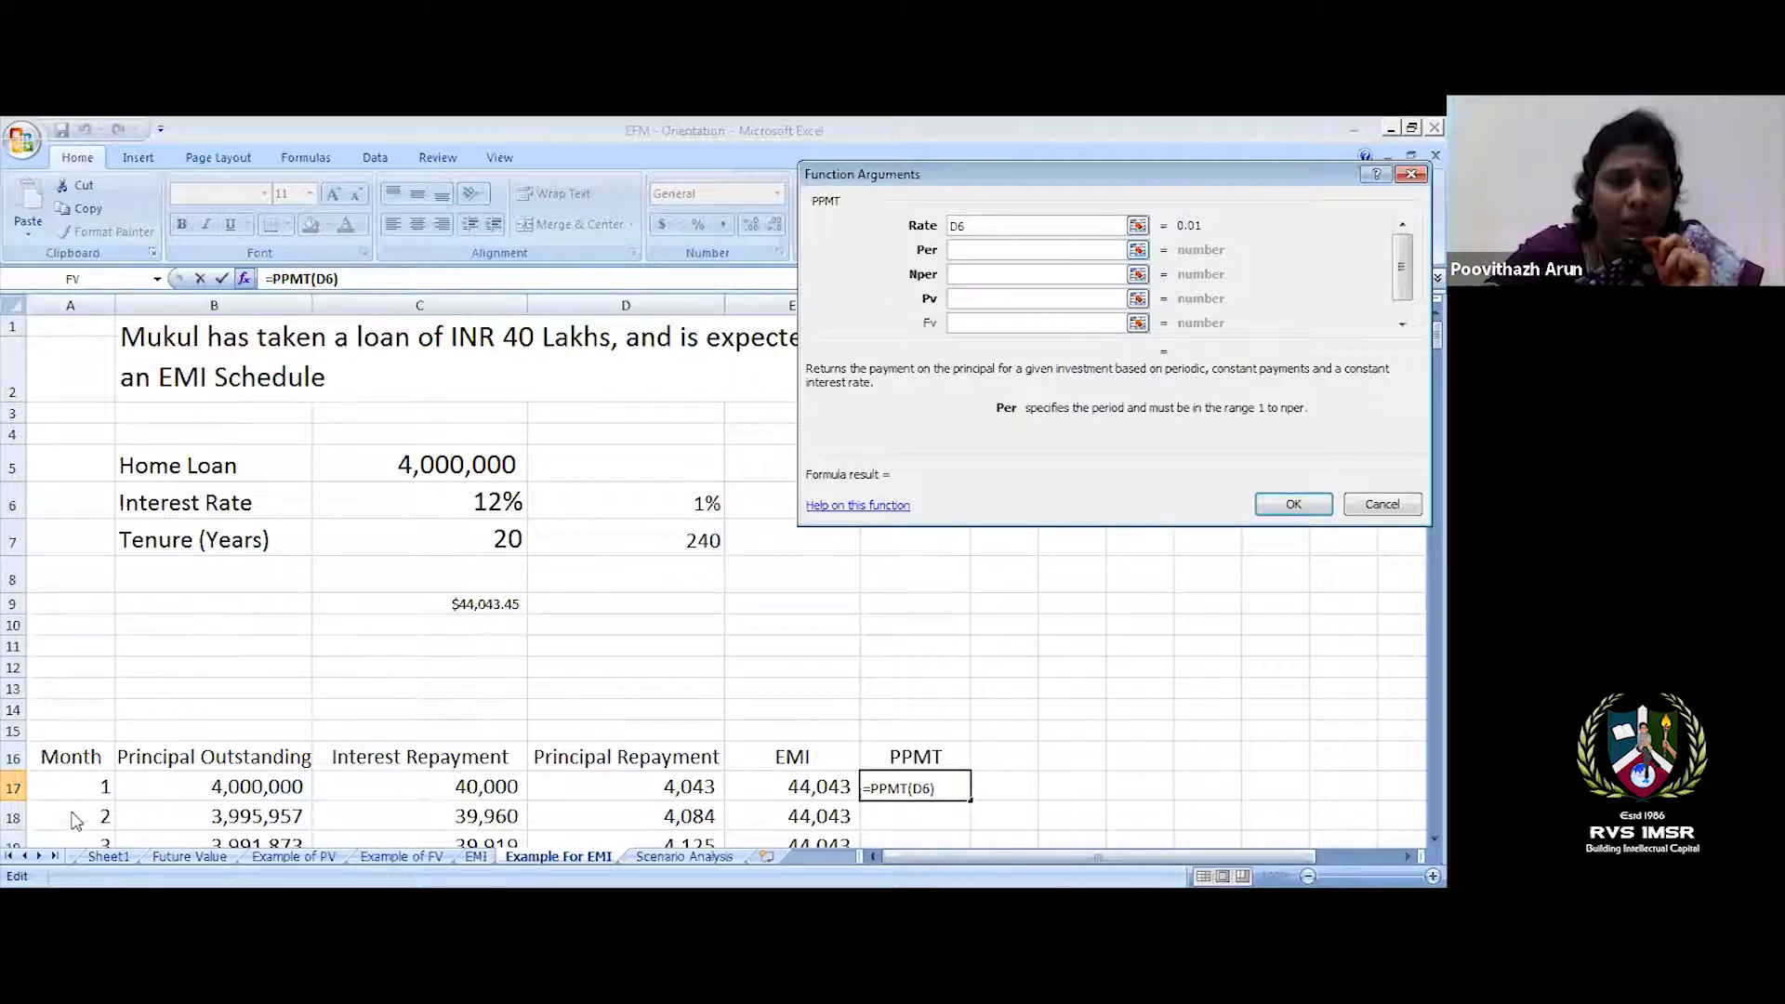
{"action": "left_click", "coordinate": [68, 781]}
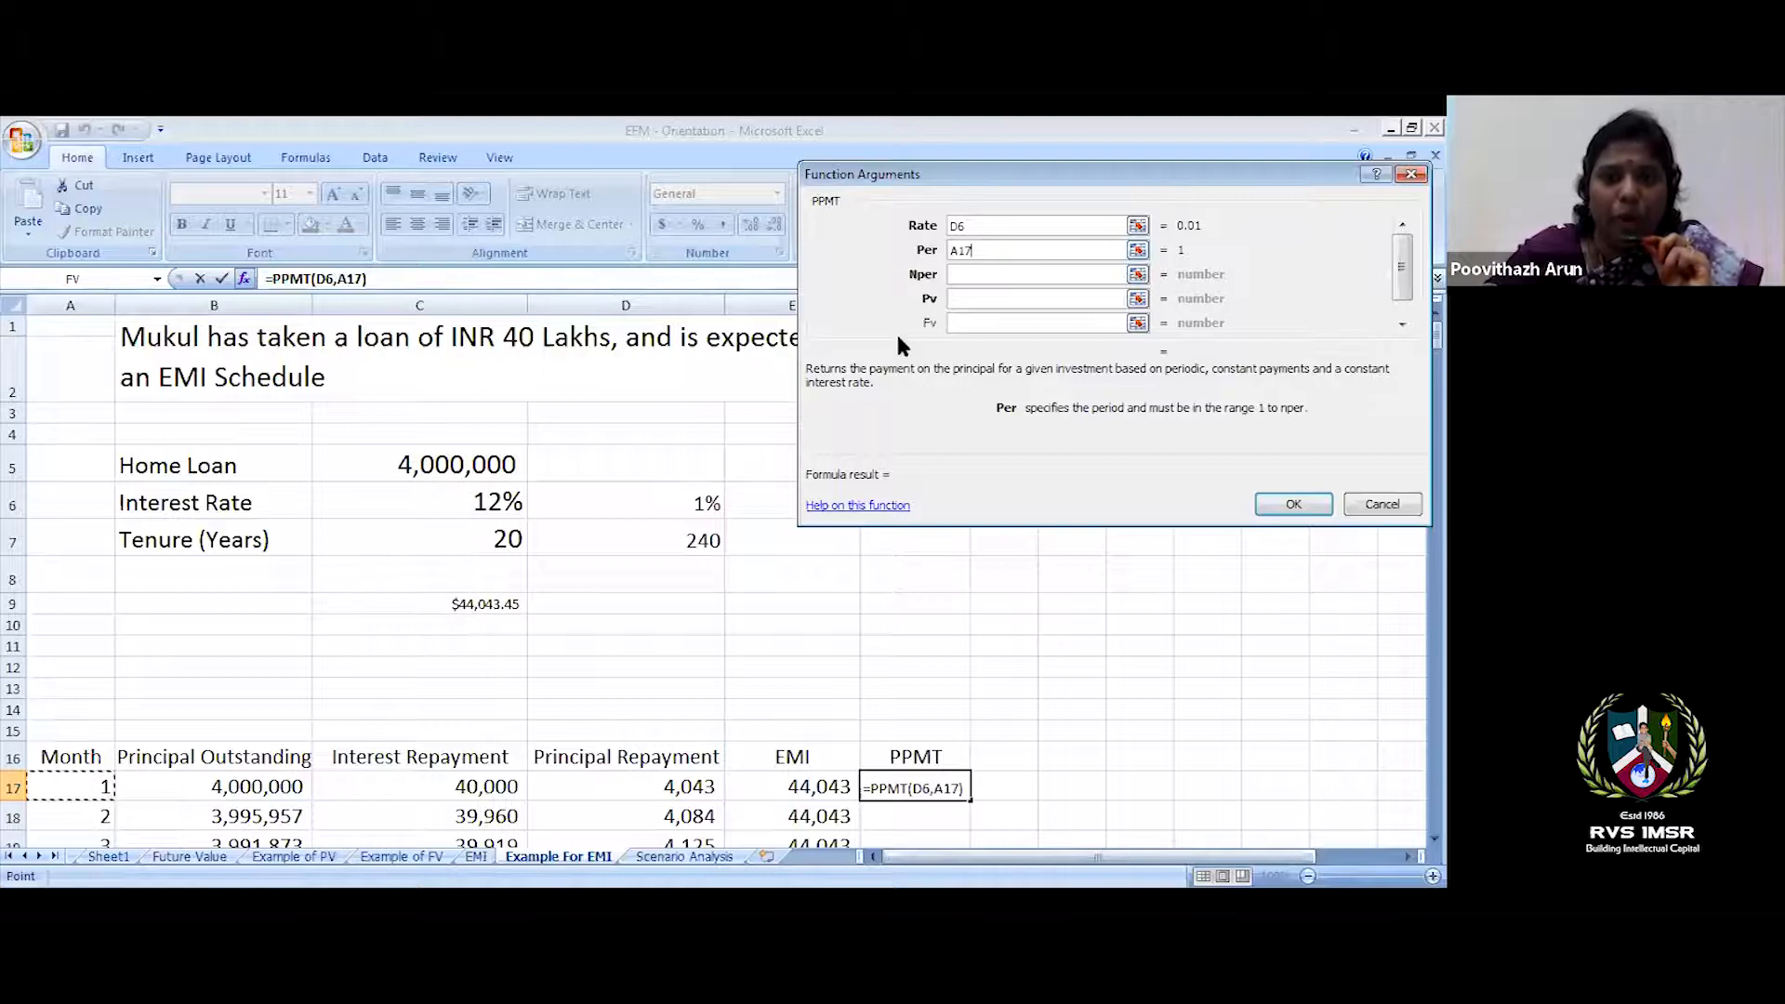
{"action": "left_click", "coordinate": [993, 275]}
{"action": "left_click", "coordinate": [646, 538]}
- Set the PPMT present value to the negative absolute home loan reference -$C$5 and confirm the formula
{"action": "left_click", "coordinate": [997, 298]}
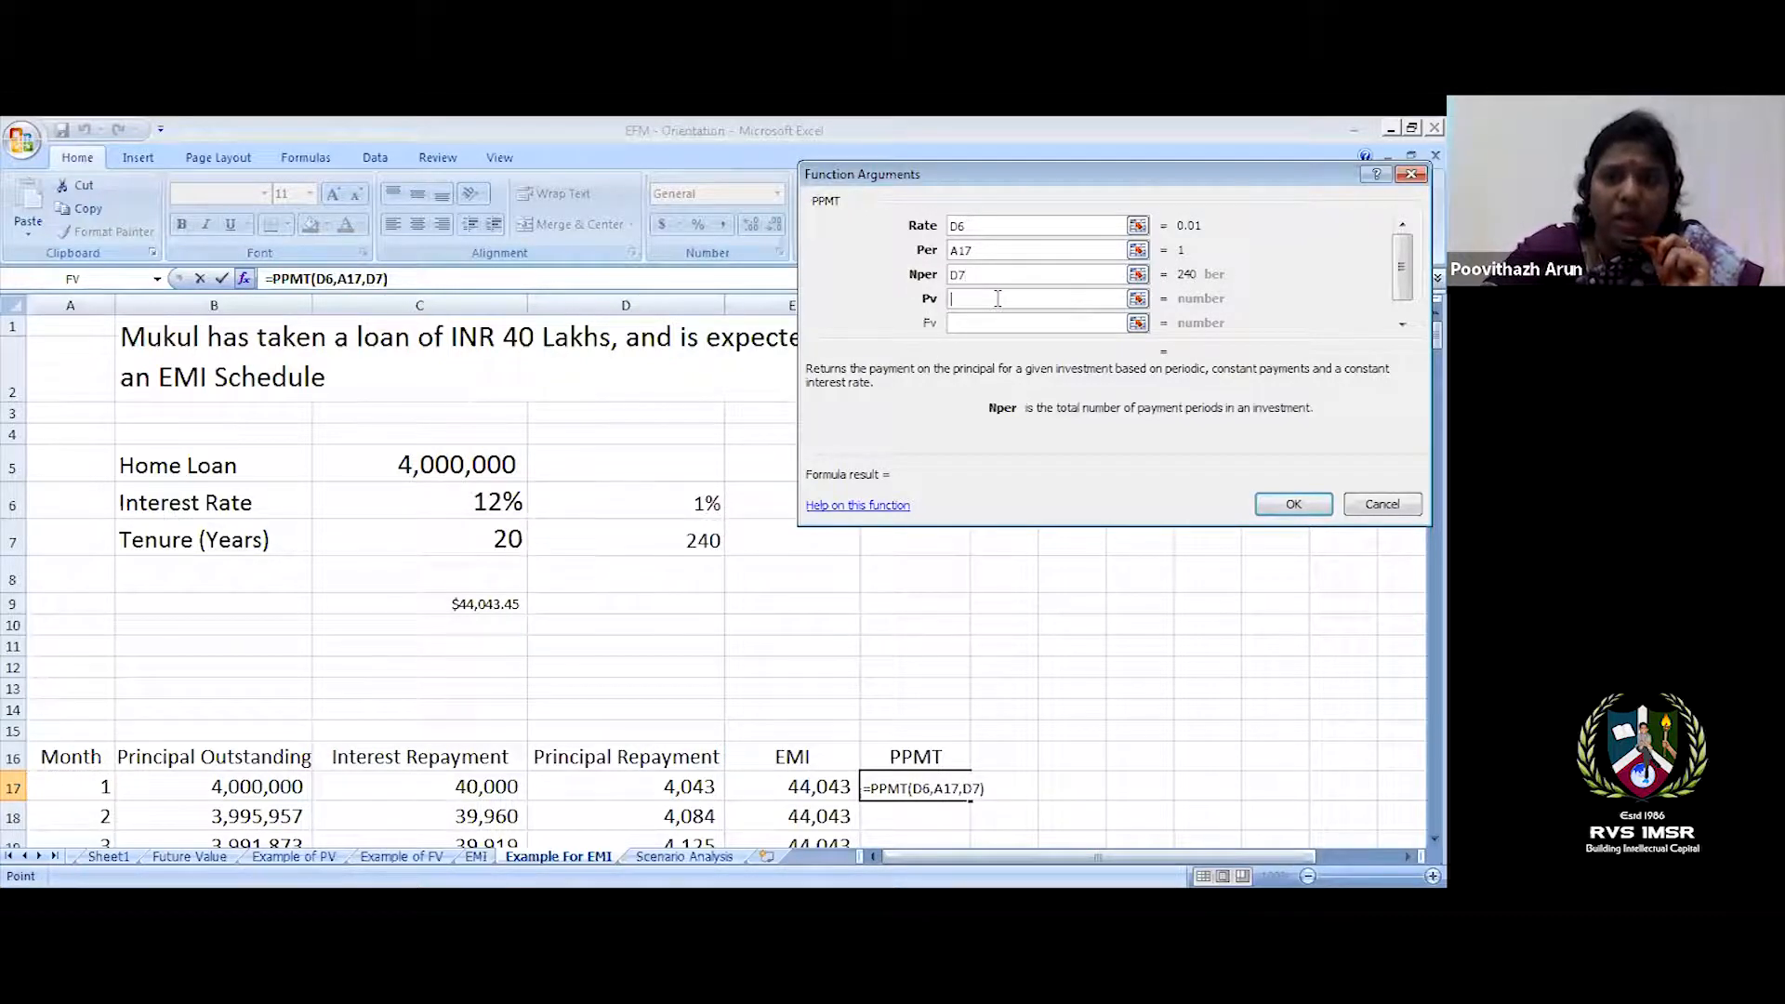
{"action": "type", "text": "-"}
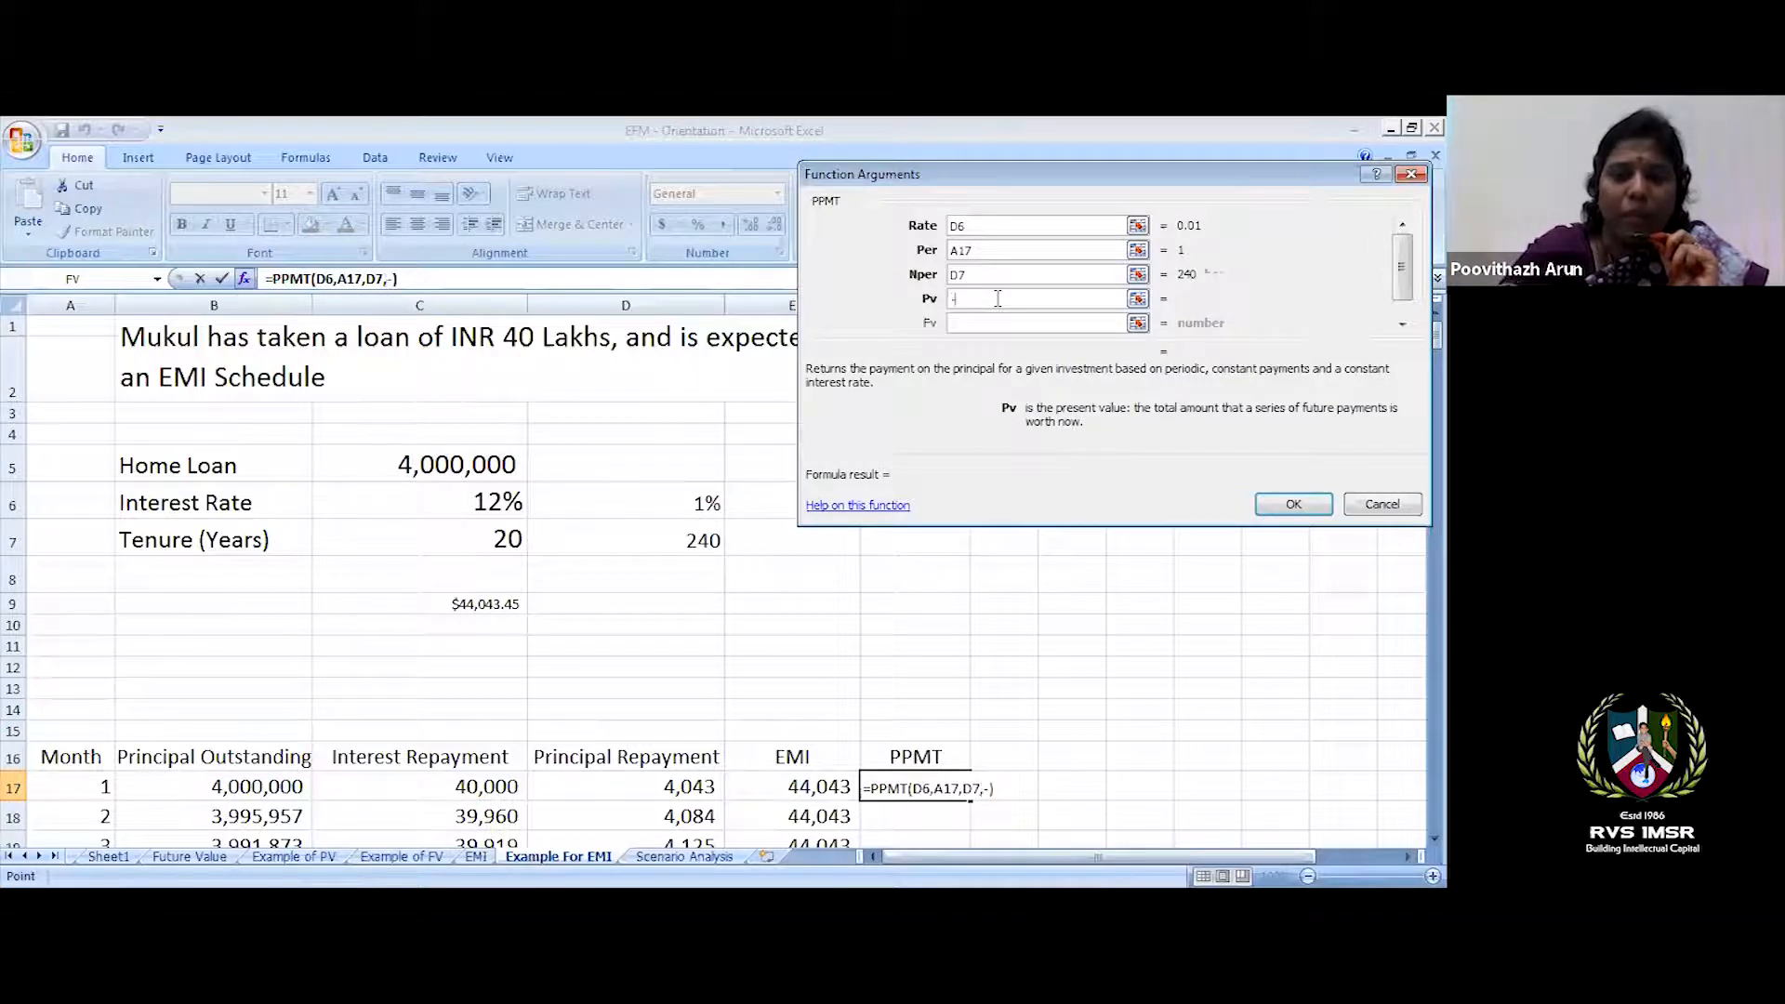
{"action": "left_click", "coordinate": [420, 463]}
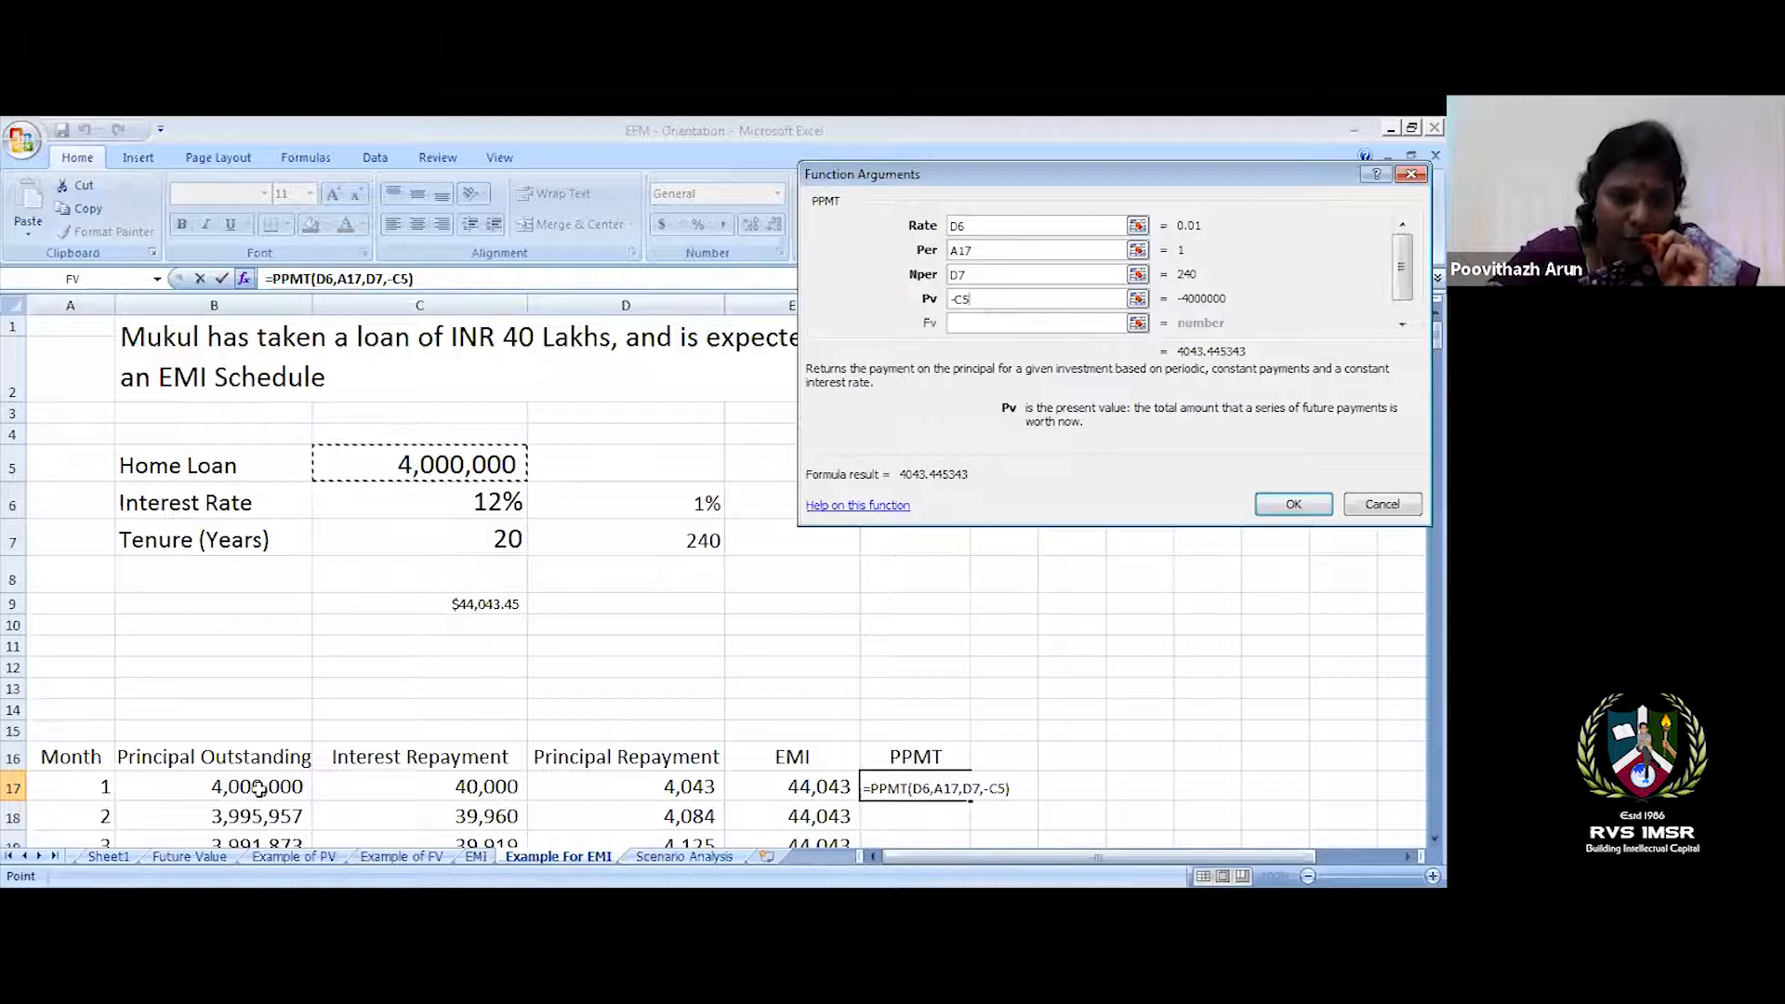
{"action": "left_click_drag", "start_coordinate": [984, 299], "coordinate": [951, 300]}
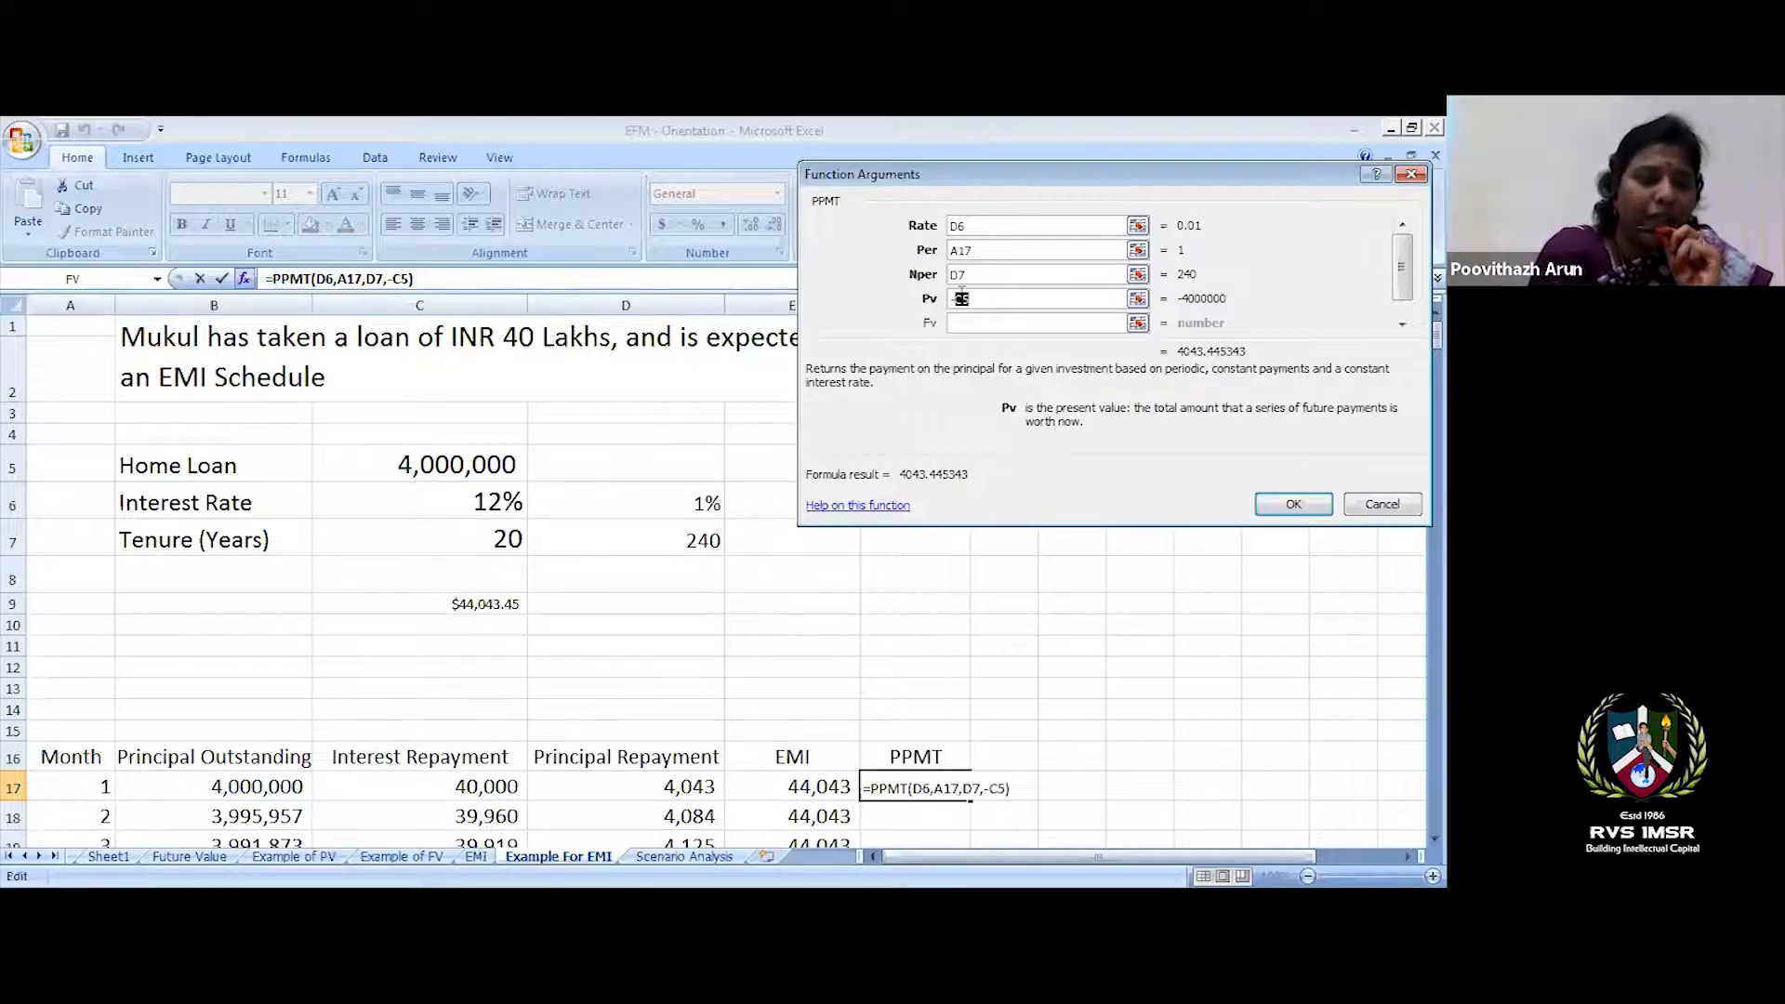
{"action": "key", "text": "F4"}
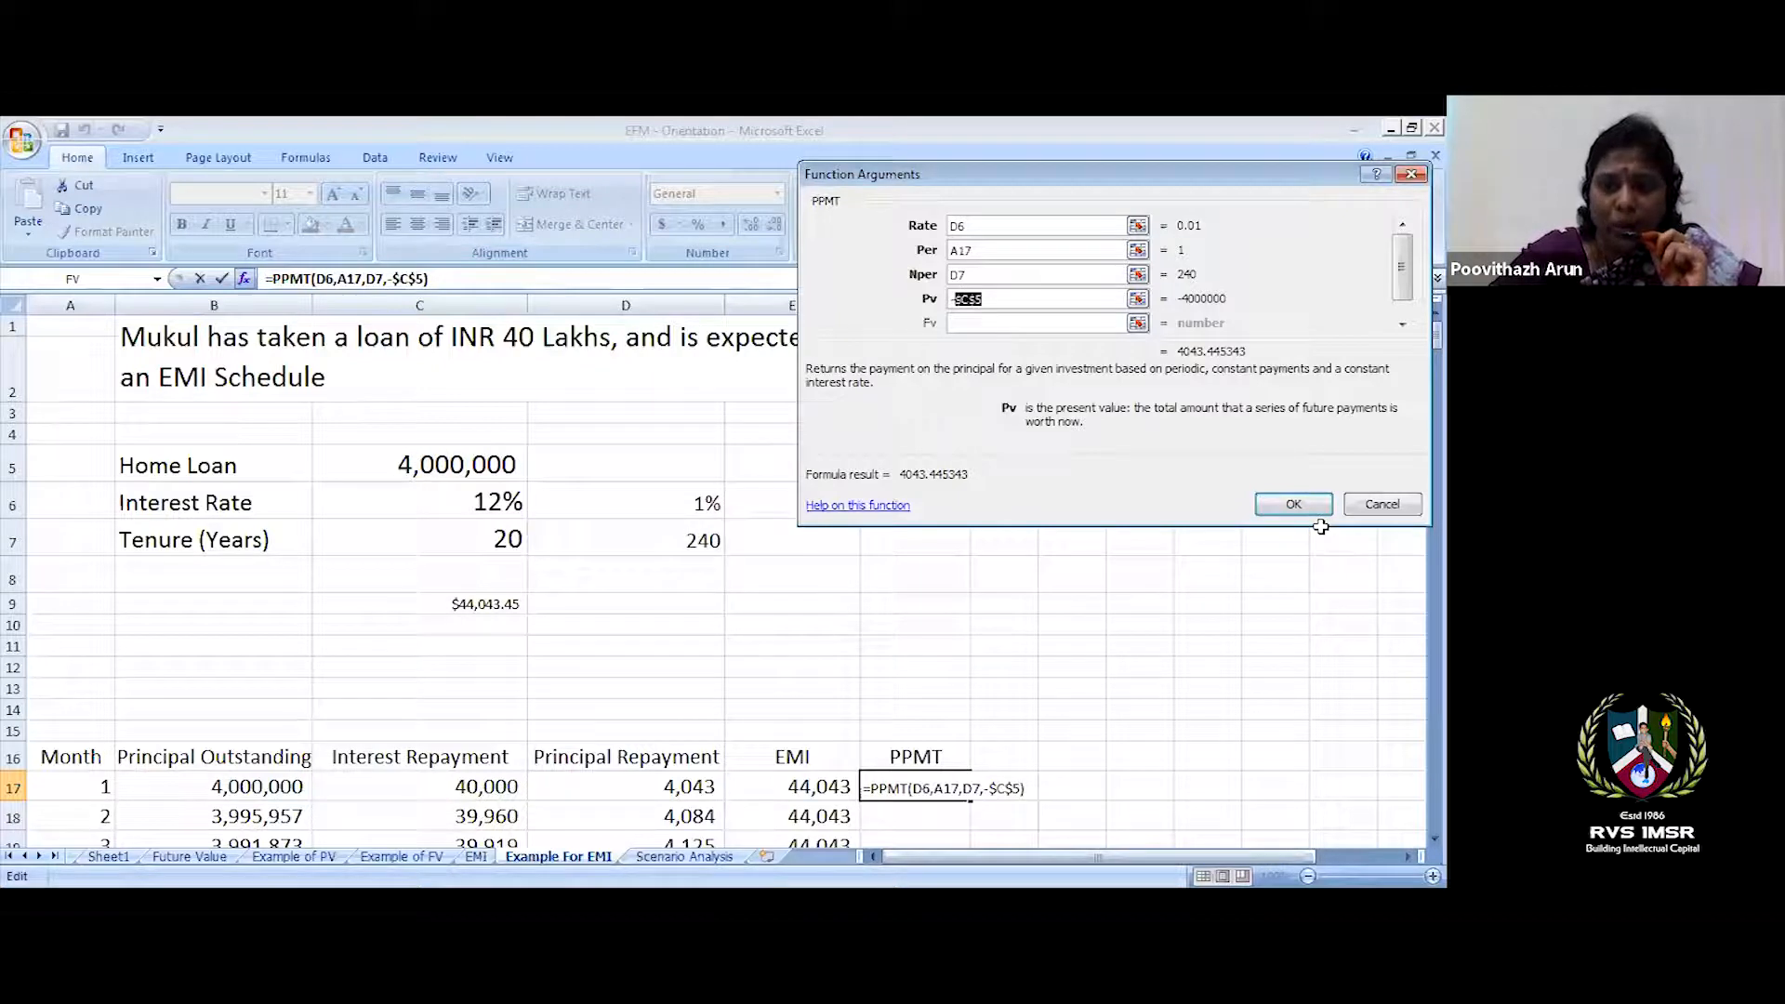
{"action": "left_click", "coordinate": [1294, 504]}
- Set the font size of the first month's PPMT value in F17 to 16
{"action": "left_click", "coordinate": [310, 194]}
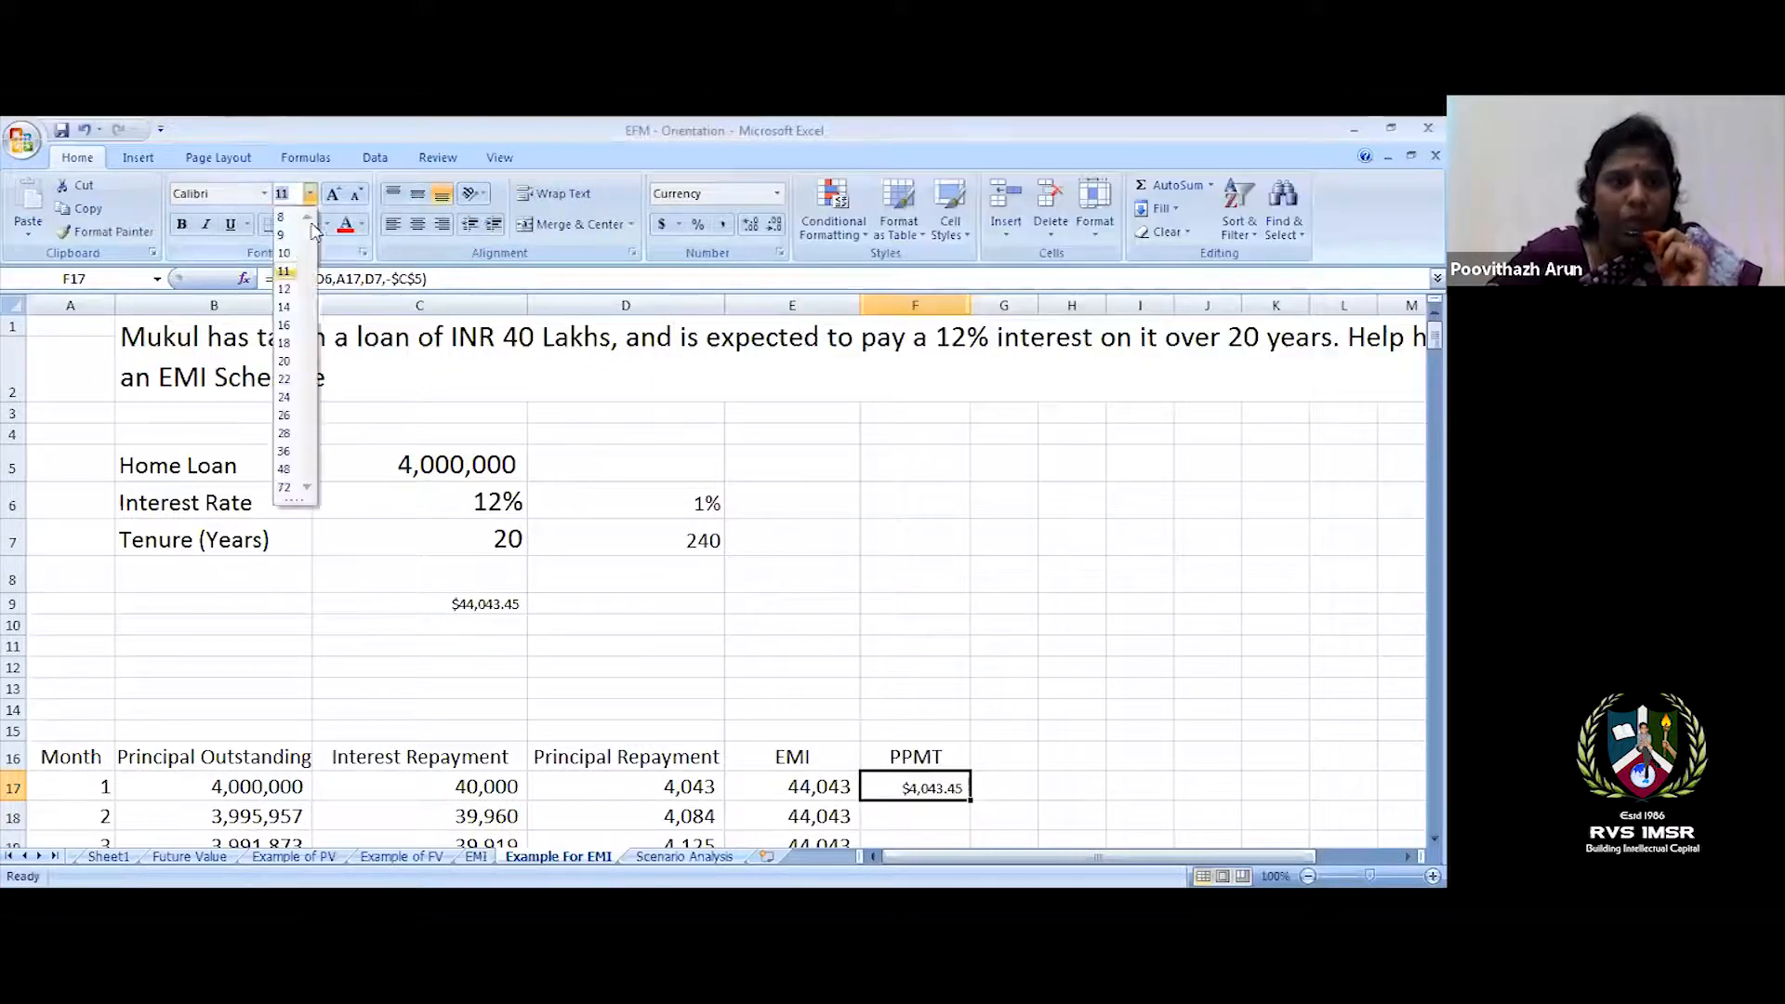
{"action": "left_click", "coordinate": [285, 325]}
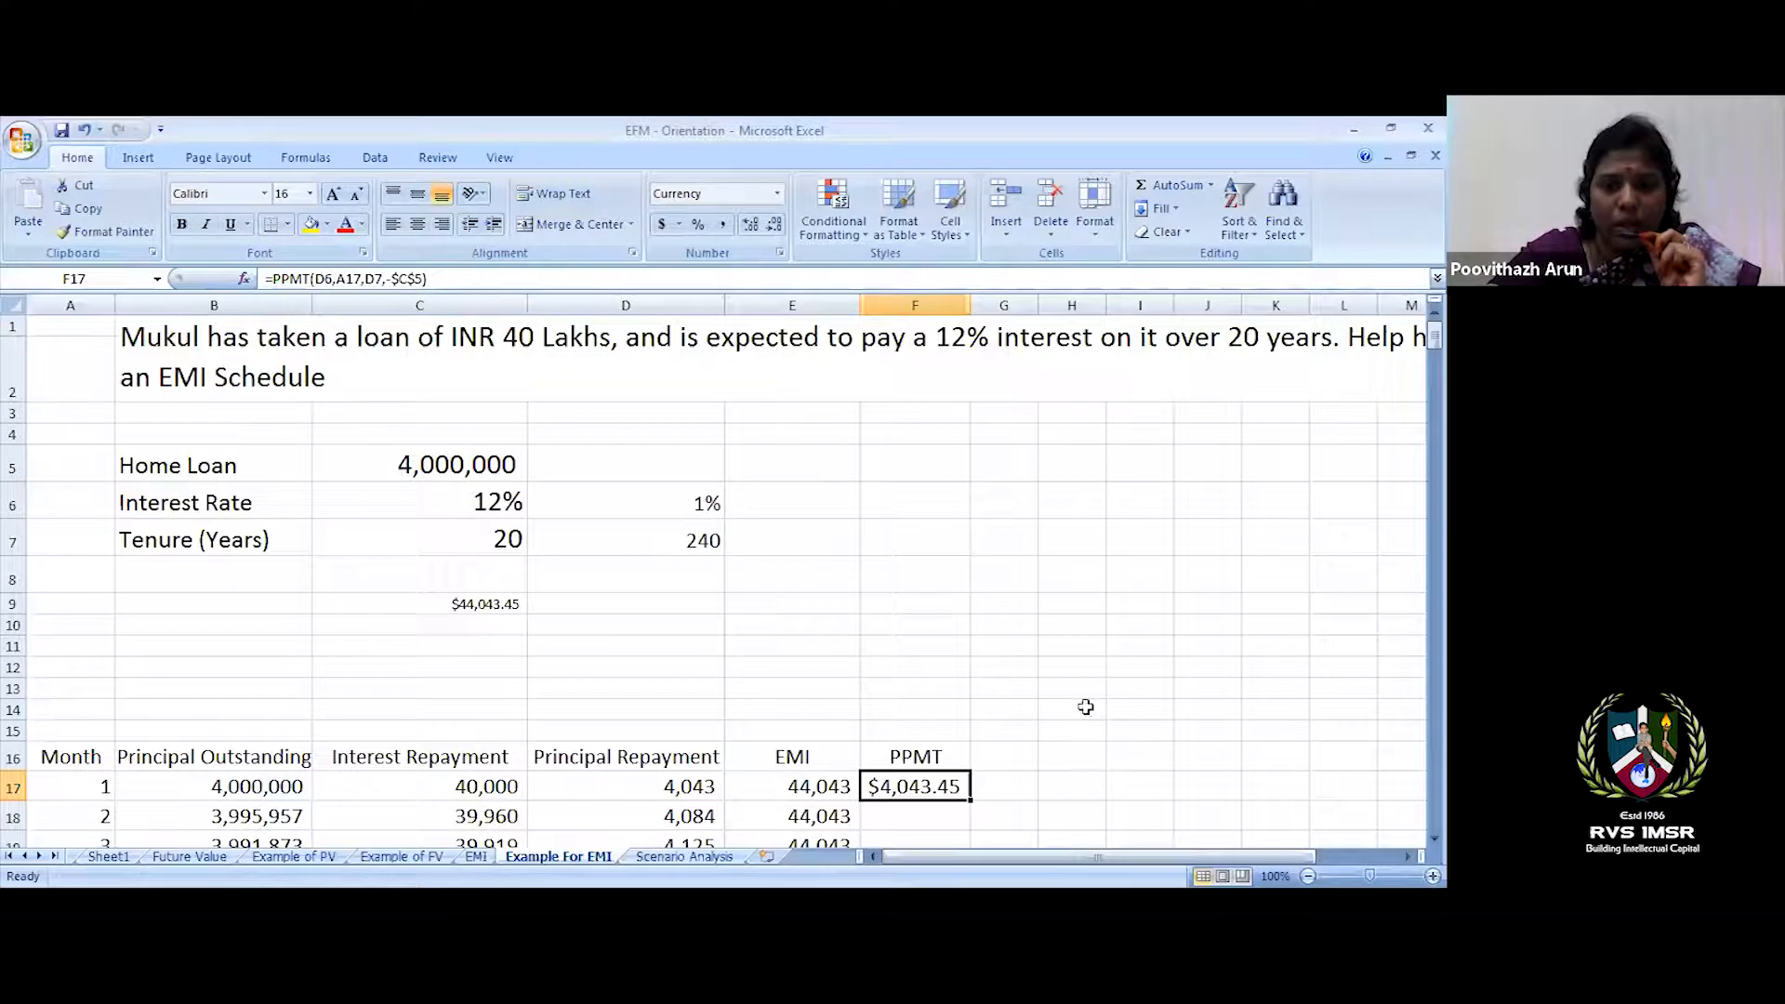
{"action": "left_click", "coordinate": [679, 226]}
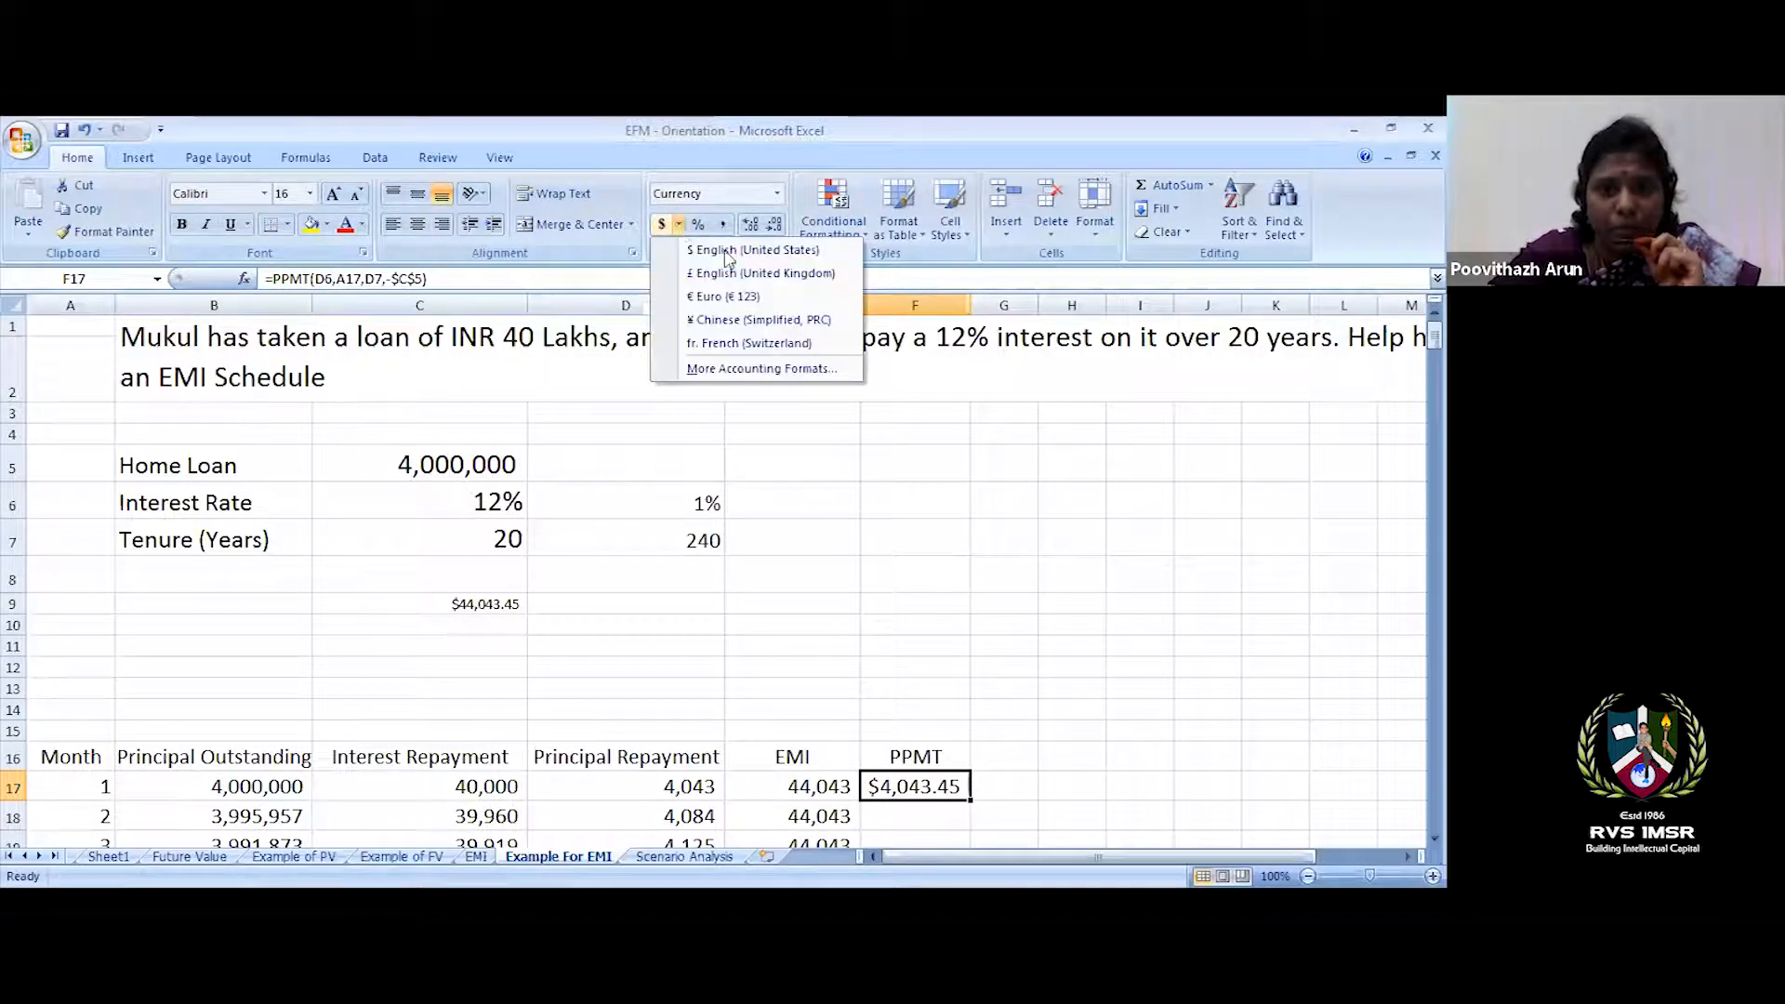
{"action": "left_click", "coordinate": [1254, 699]}
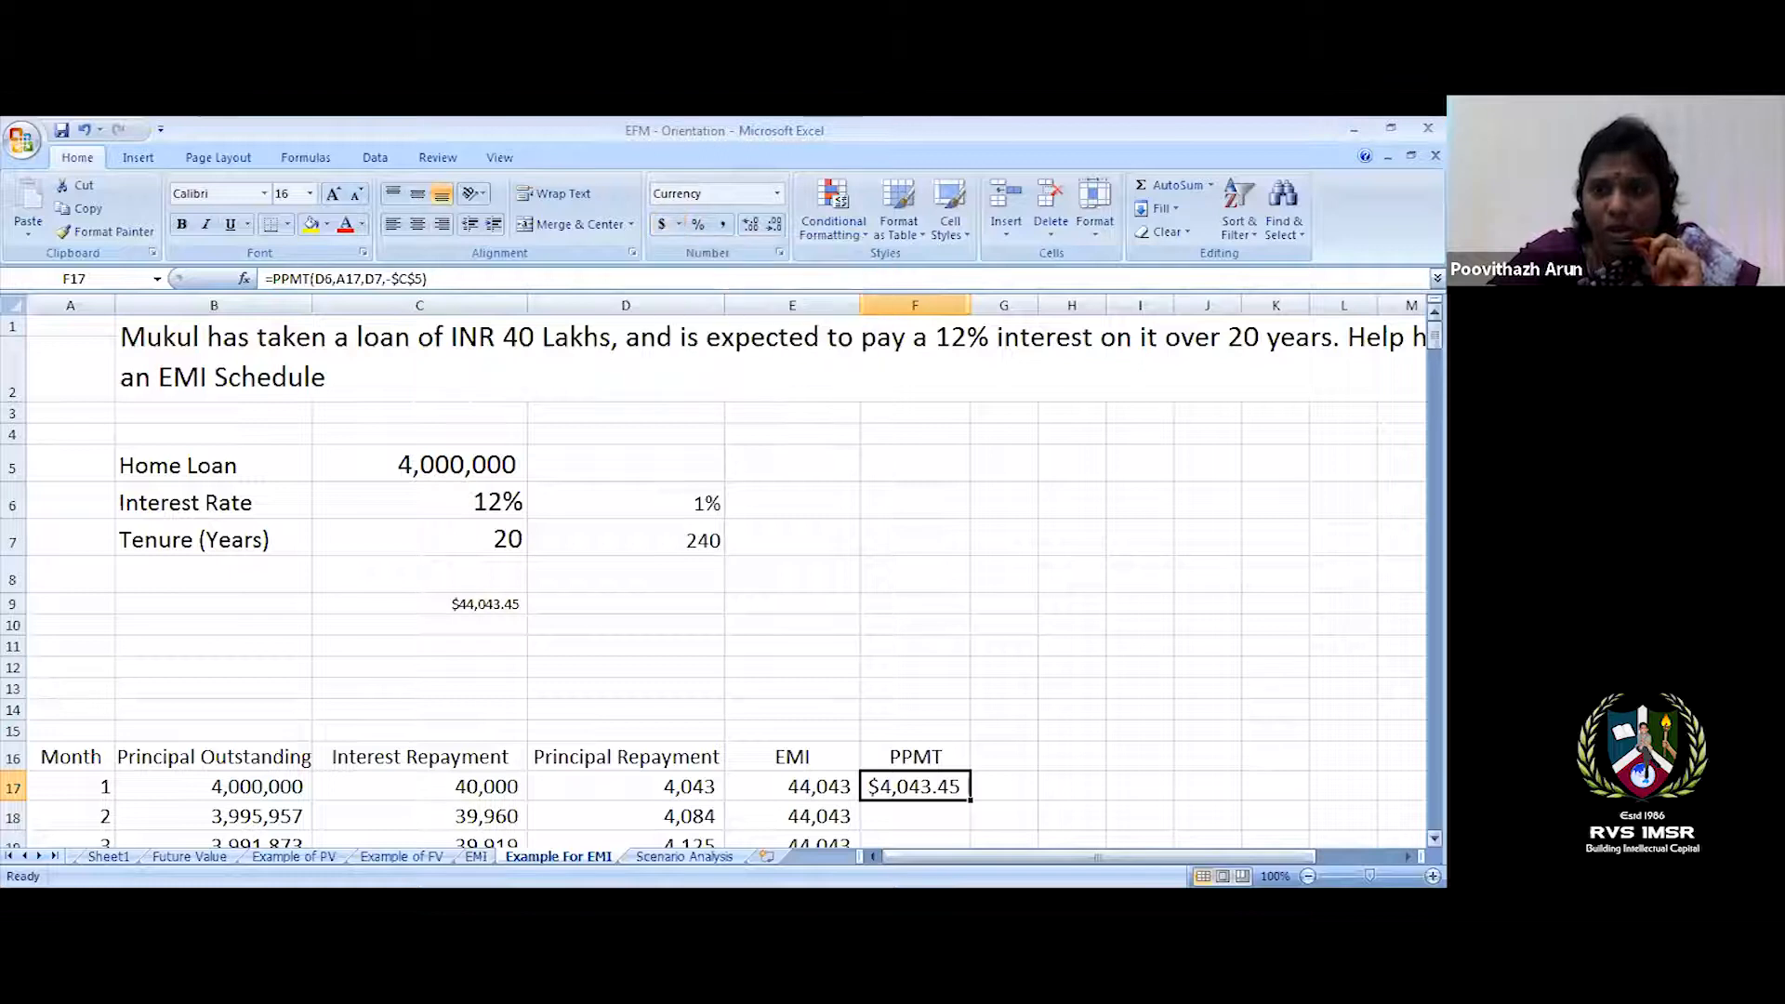
- Fill the PPMT formula from F17 down to F18 and reselect F17 to check its references
{"action": "scroll", "coordinate": [985, 606], "scroll_direction": "down", "scroll_amount": 2}
{"action": "left_click_drag", "start_coordinate": [971, 598], "coordinate": [975, 627]}
{"action": "left_click", "coordinate": [941, 609]}
{"action": "left_click", "coordinate": [937, 586]}
{"action": "scroll", "coordinate": [1019, 621], "scroll_direction": "up", "scroll_amount": 1}
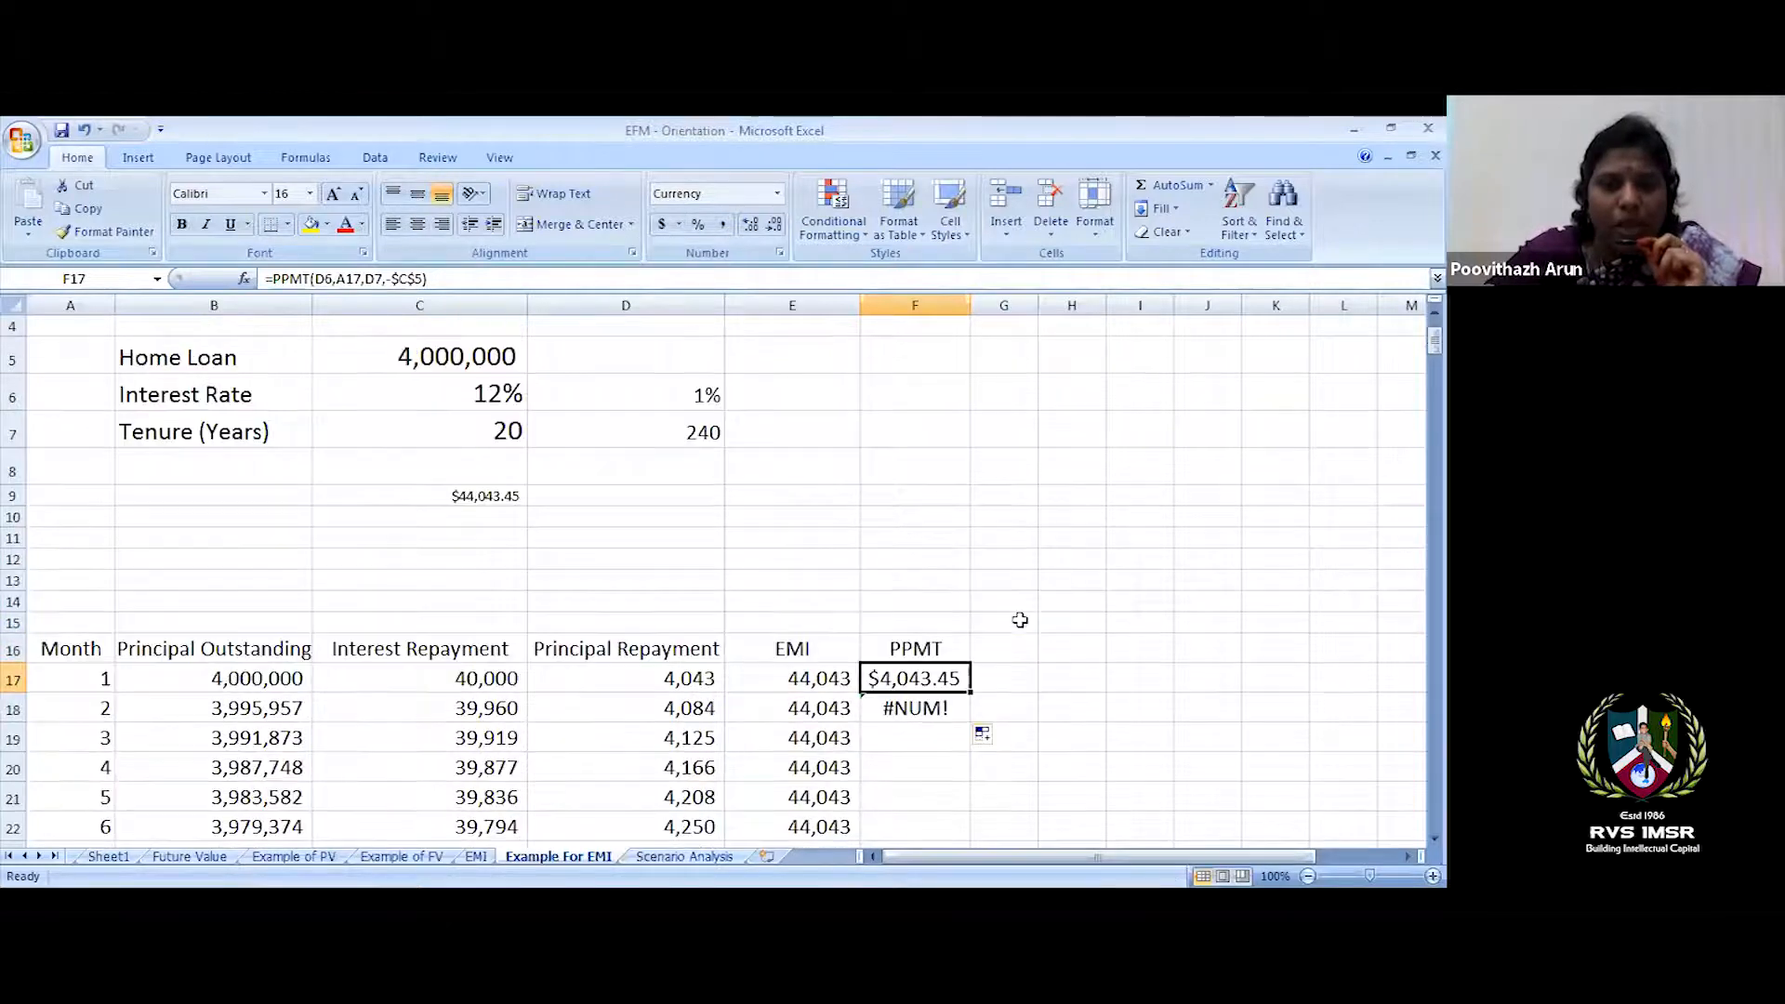
{"action": "scroll", "coordinate": [1020, 620], "scroll_direction": "up", "scroll_amount": 1}
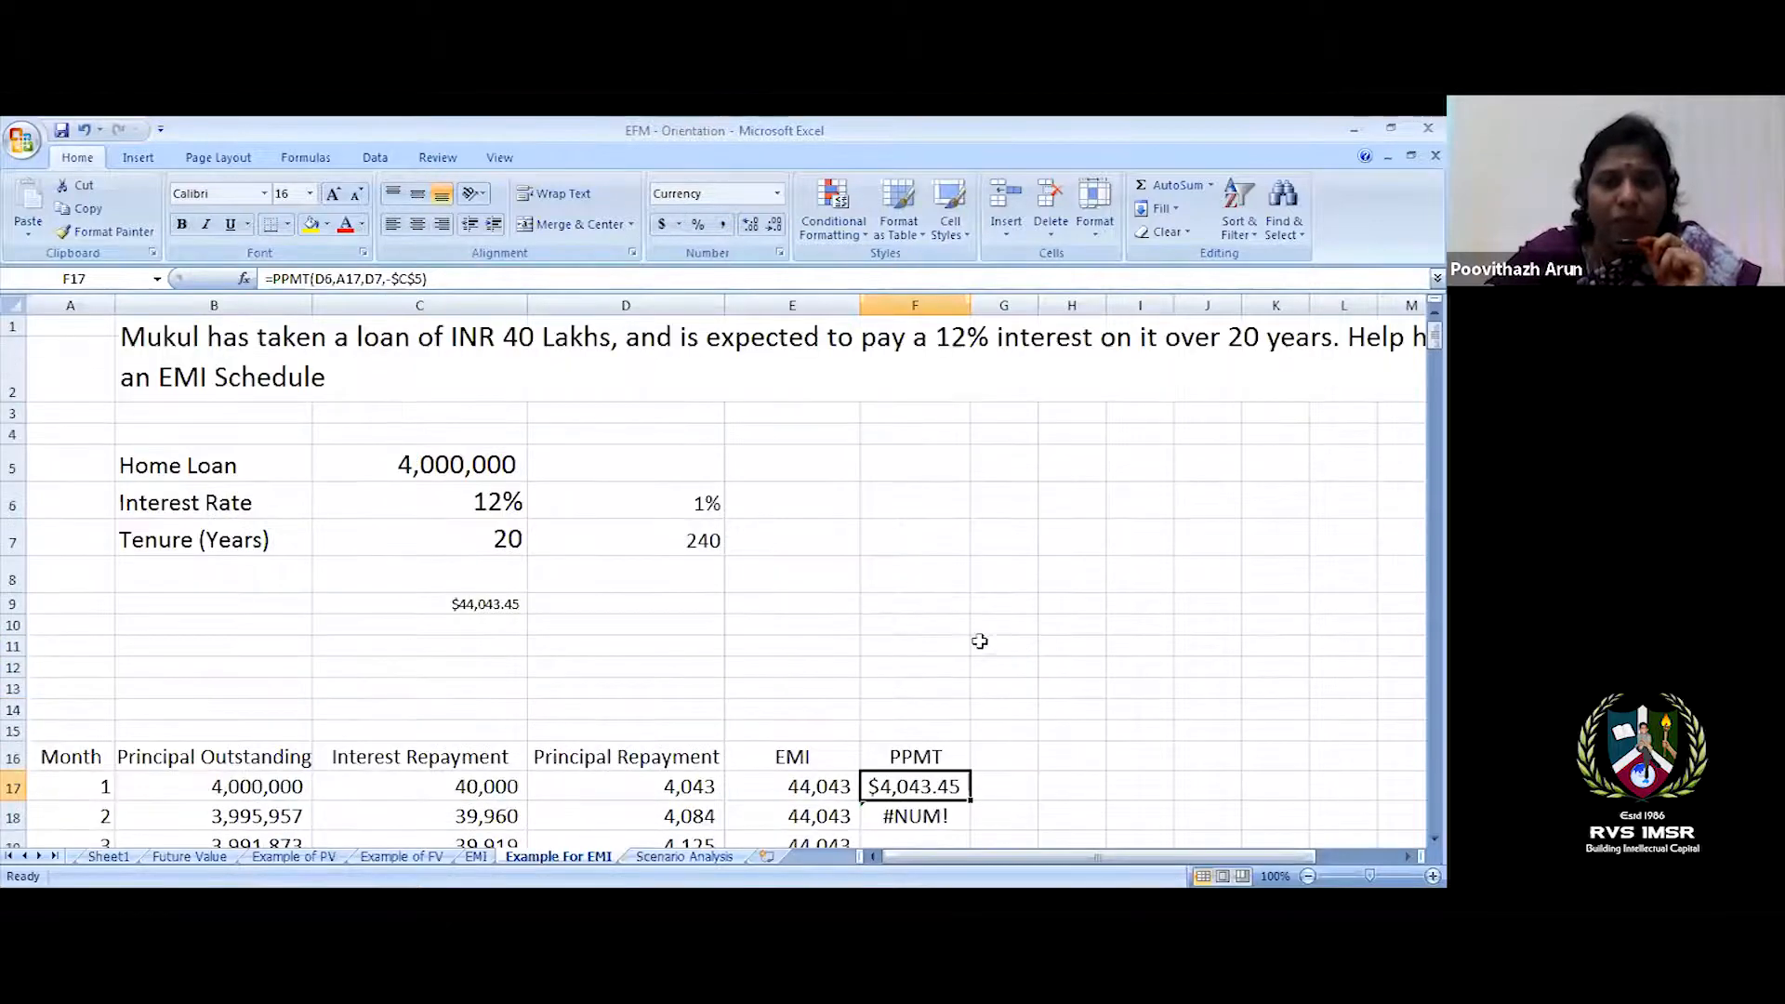
- Make the rate and number-of-periods references in F17's PPMT formula absolute as $D$6 and $D$7
{"action": "left_click", "coordinate": [245, 279]}
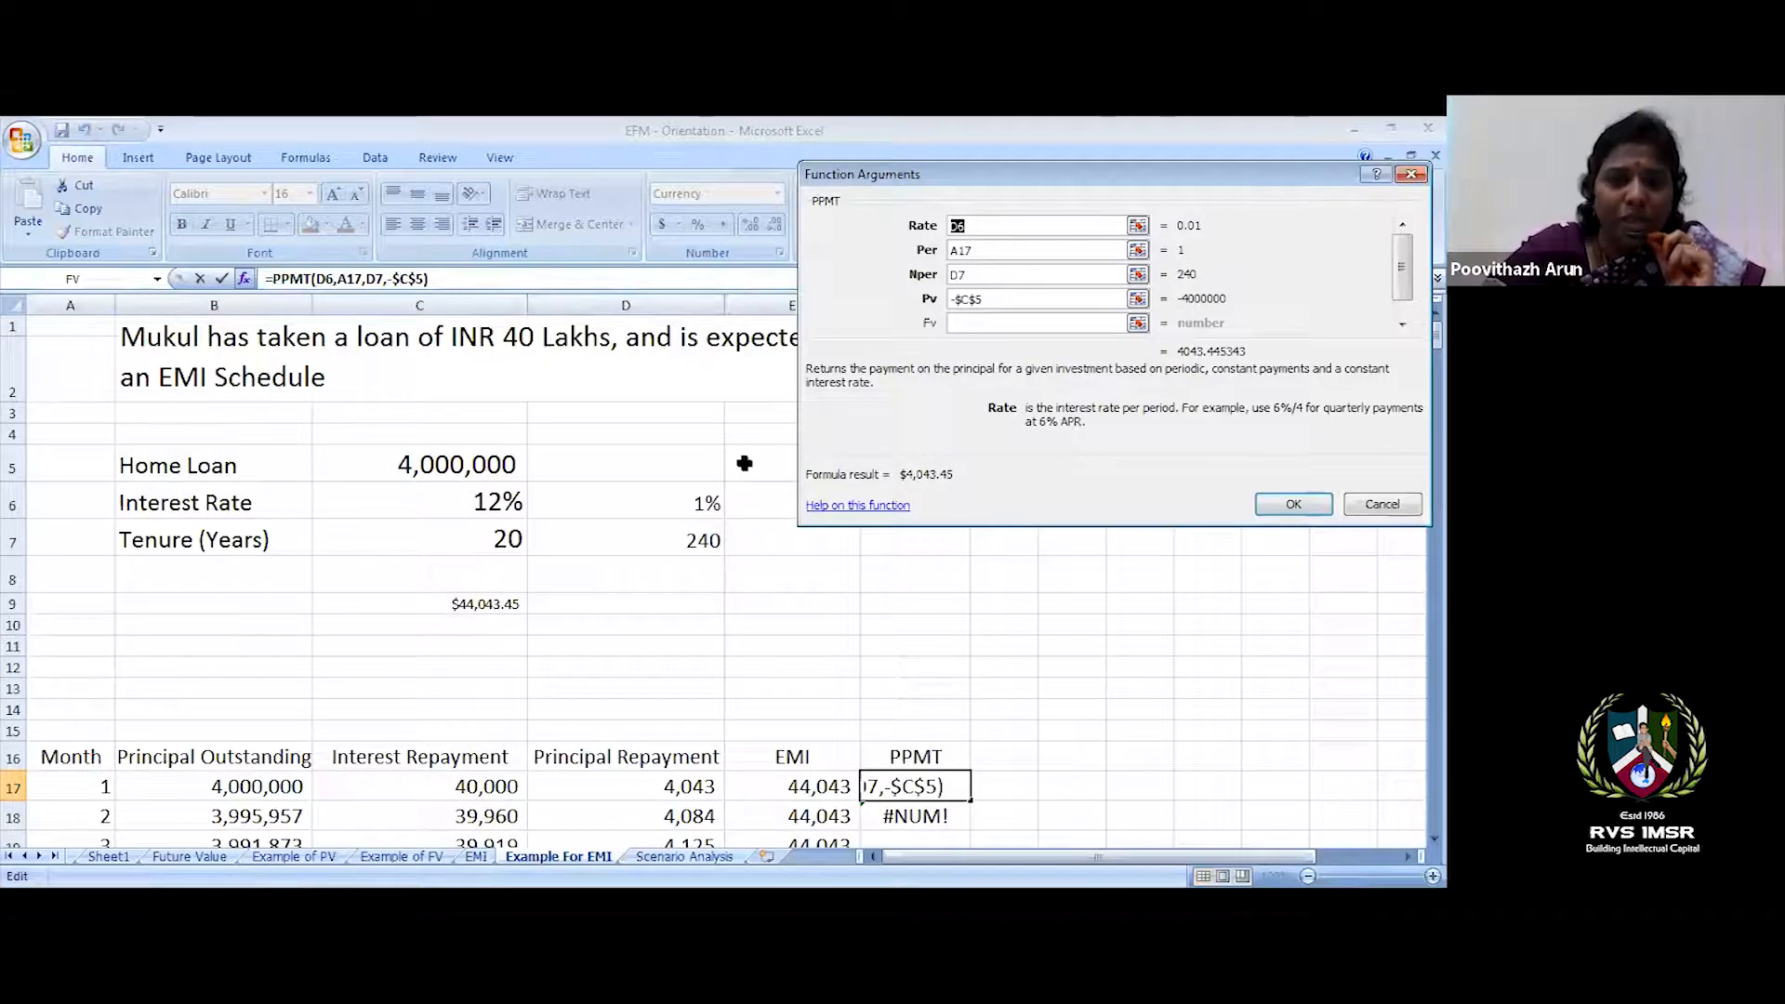
{"action": "left_click", "coordinate": [980, 225]}
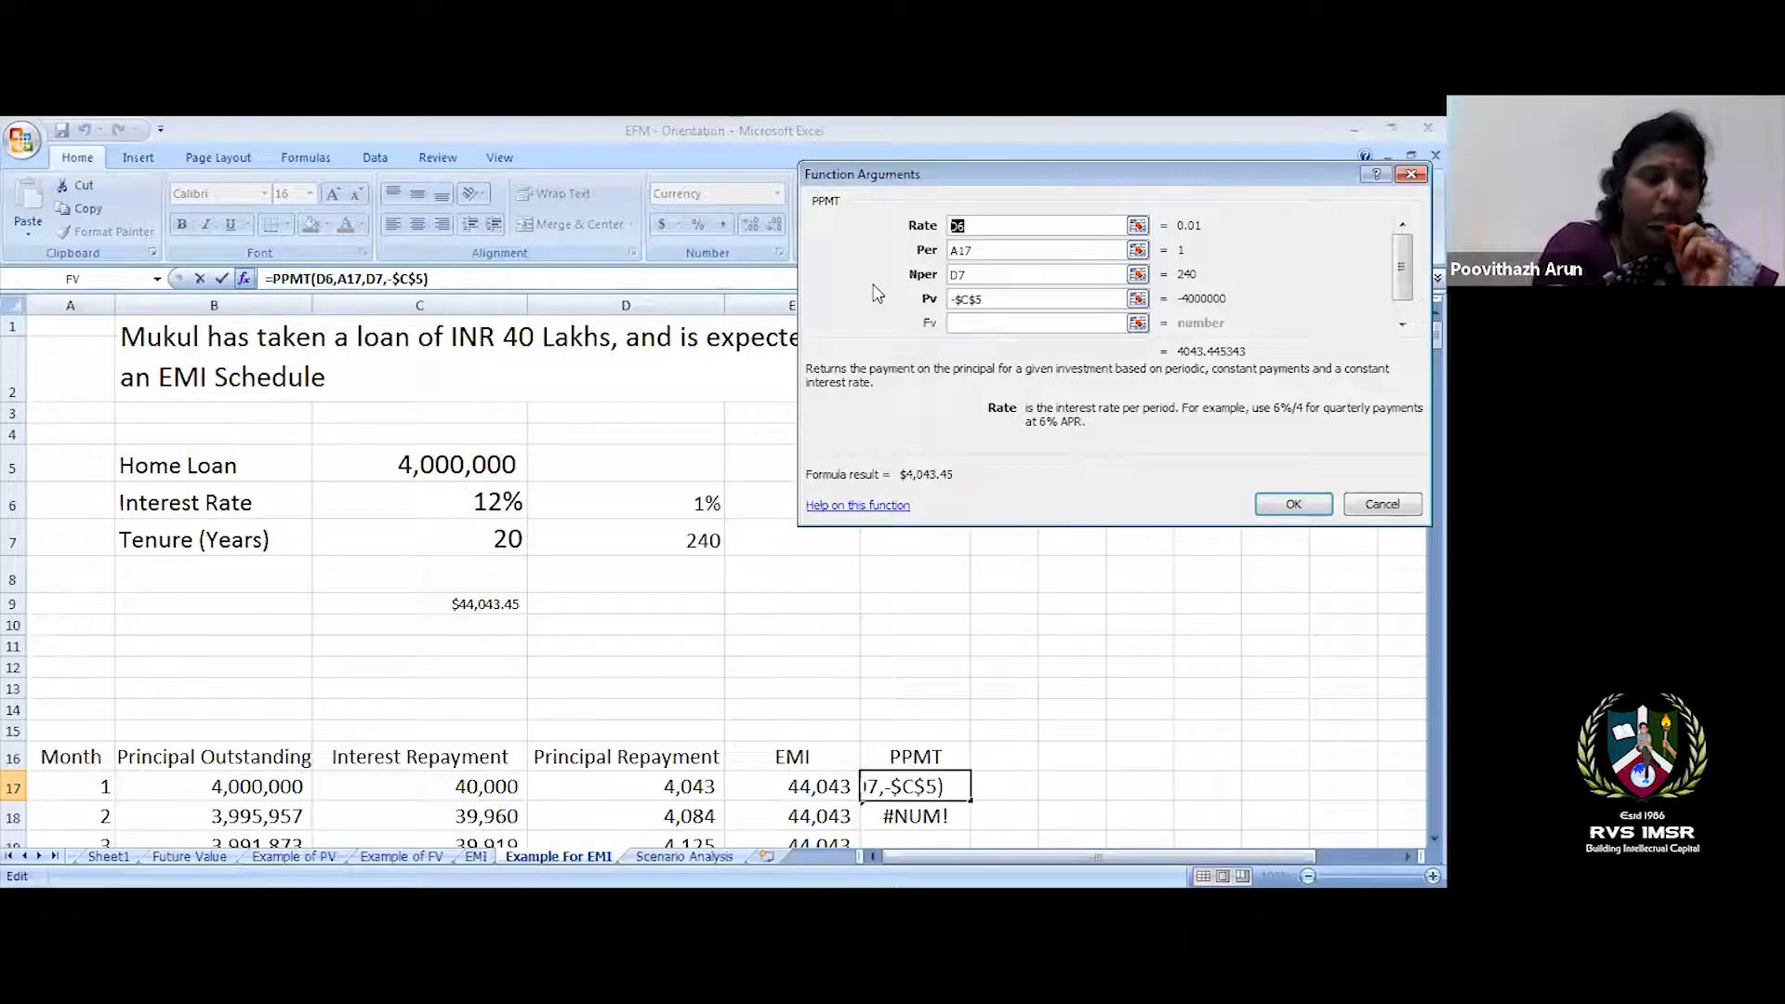
{"action": "key", "text": "F4"}
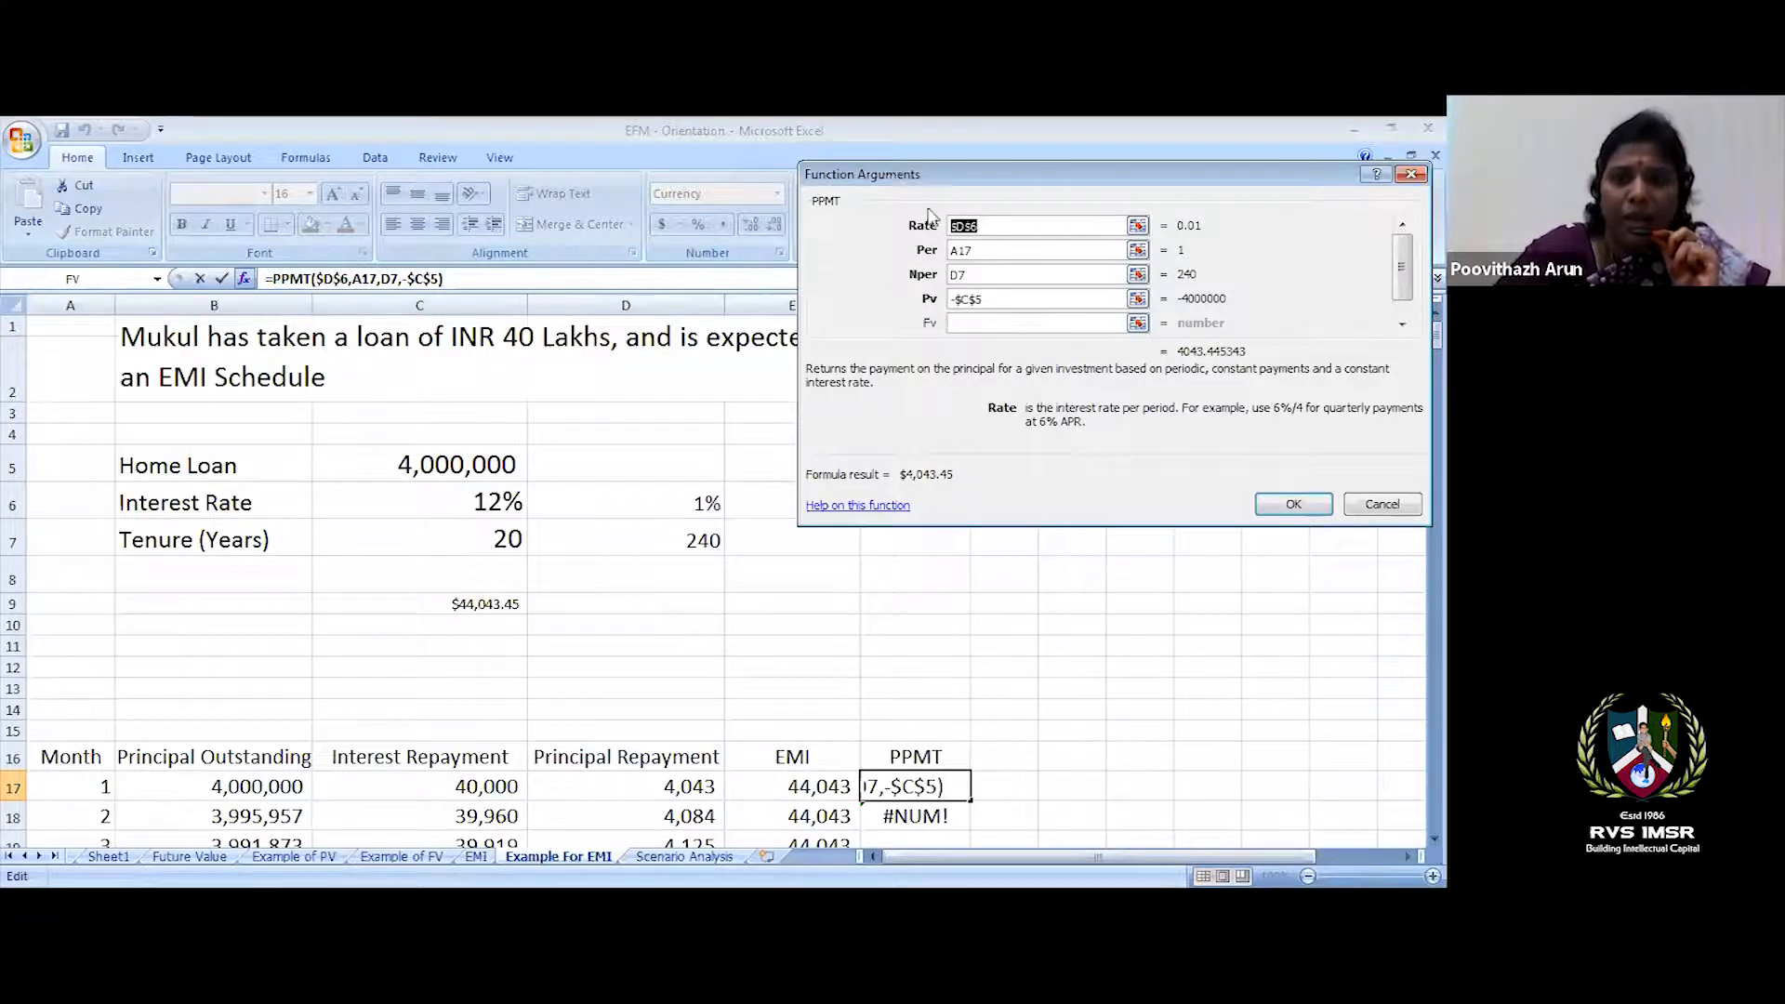
{"action": "left_click_drag", "start_coordinate": [968, 275], "coordinate": [901, 274]}
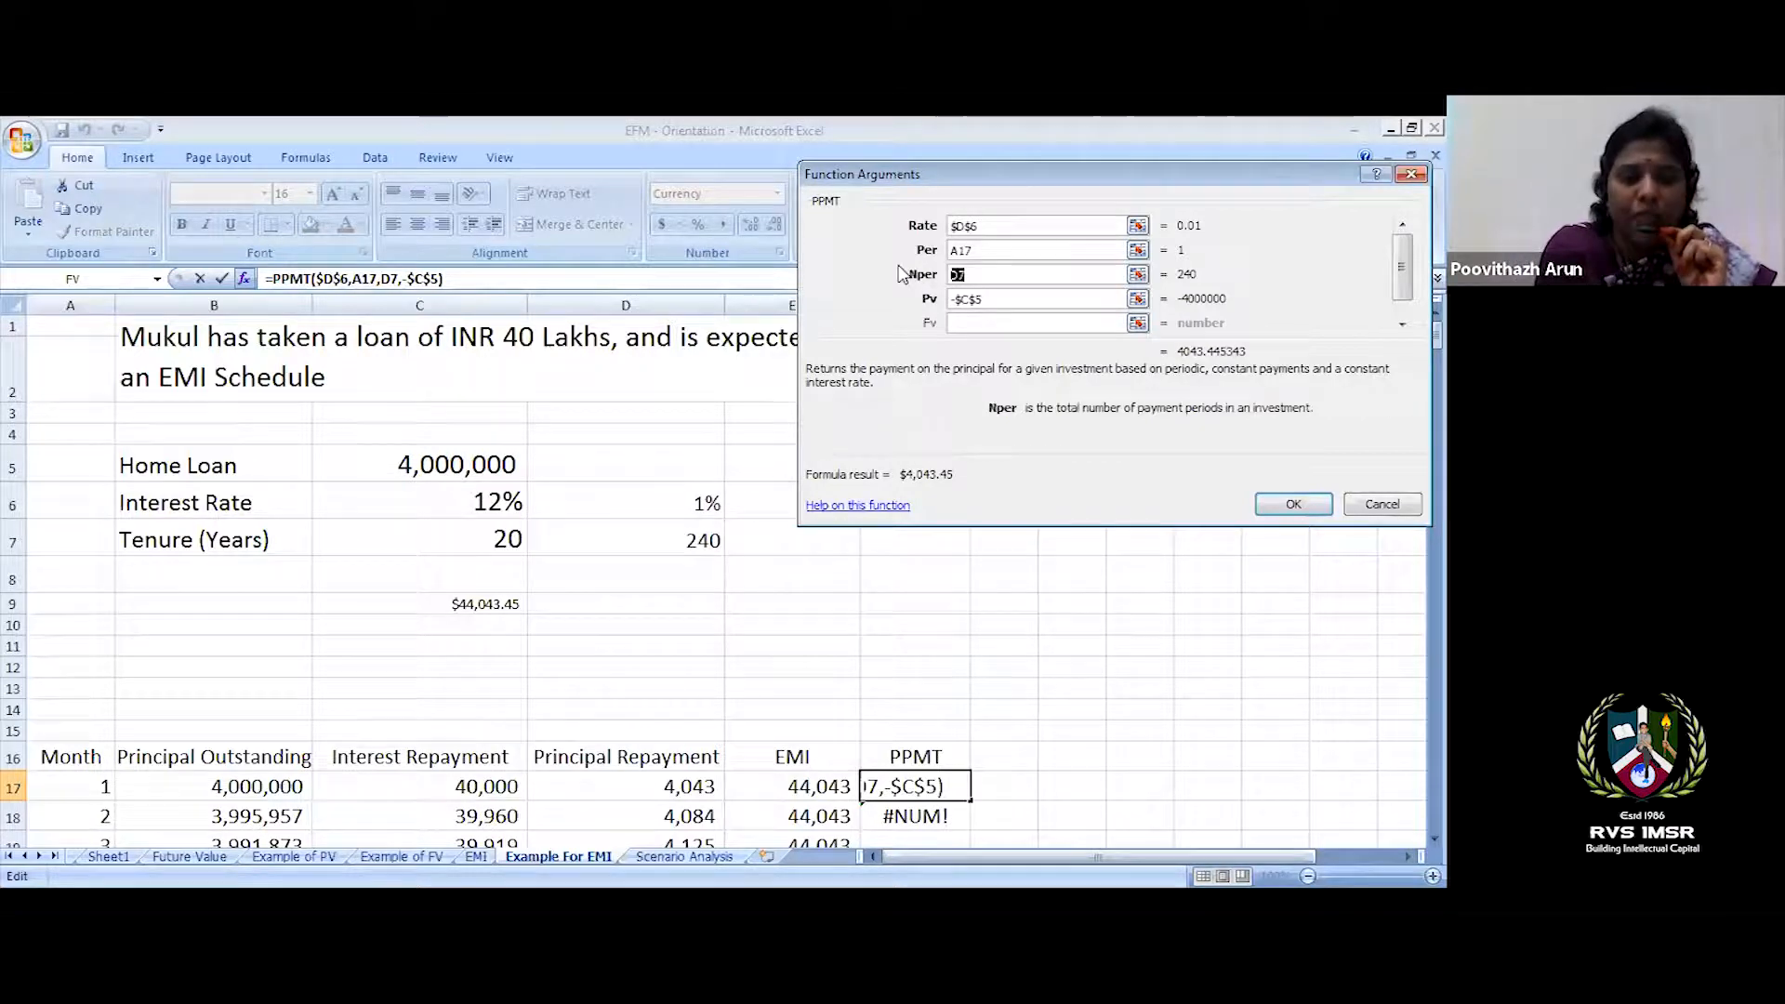
{"action": "key", "text": "F4"}
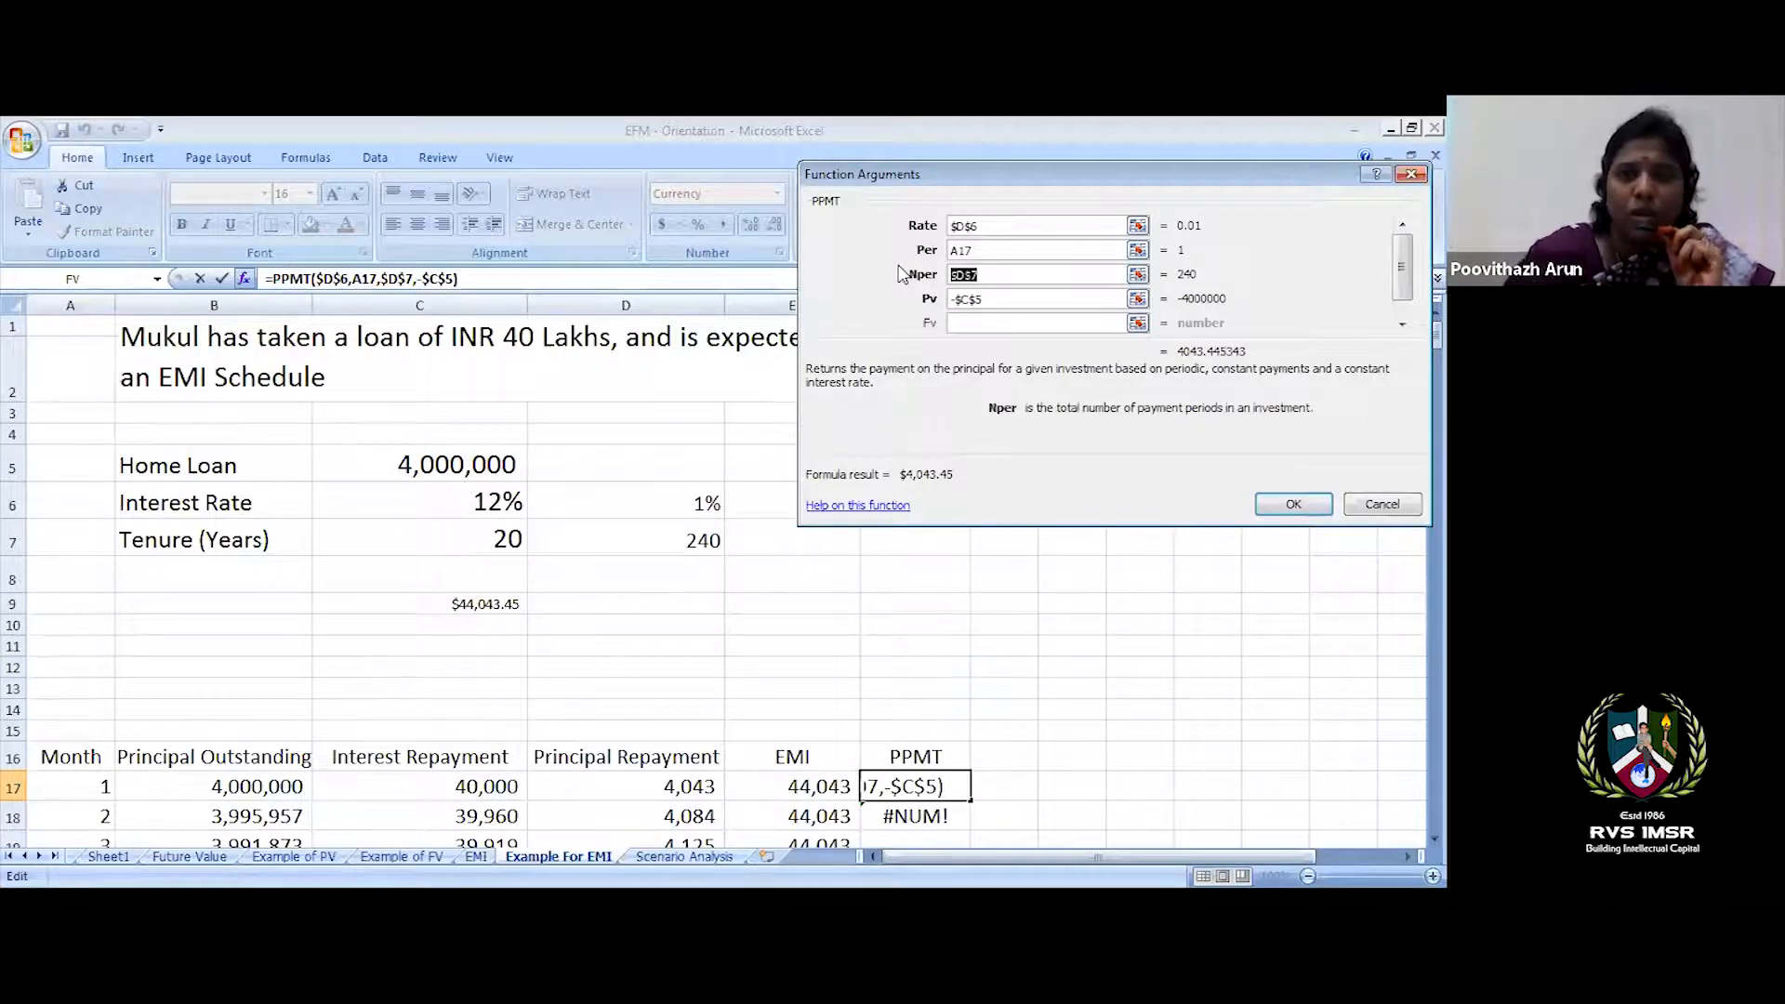
{"action": "left_click", "coordinate": [1293, 504]}
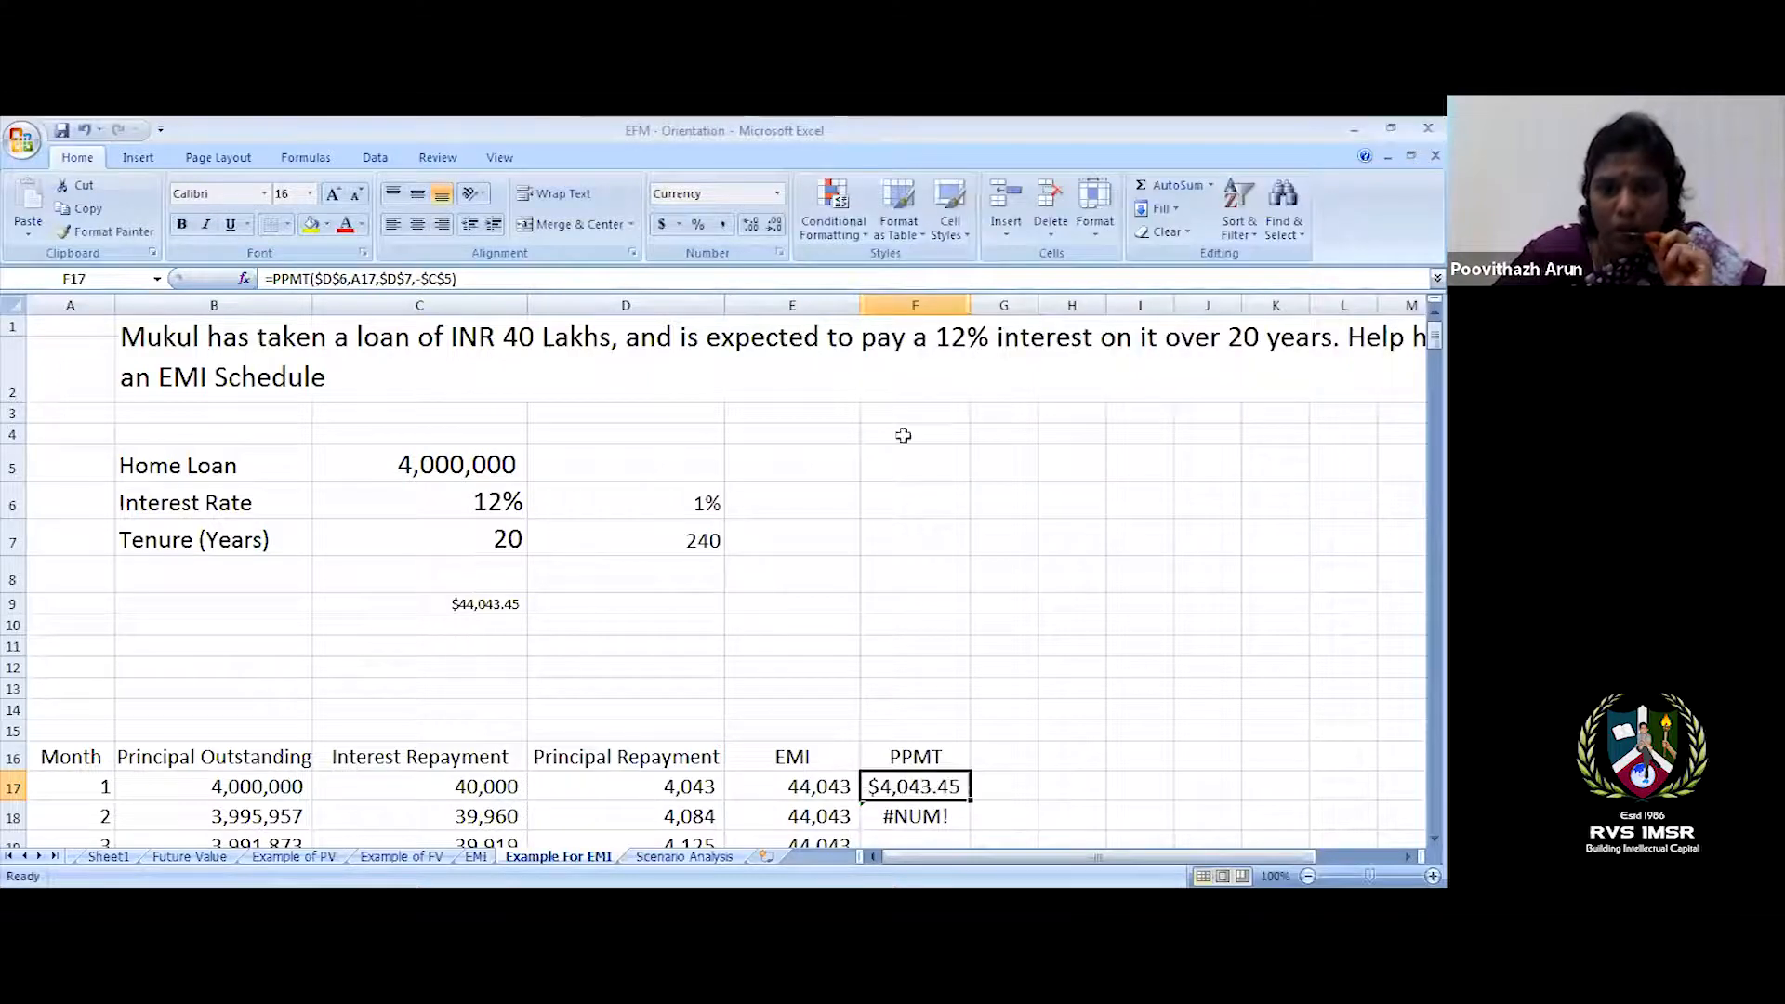
- Remove both decimal places from the PPMT value in F17 and fill its formula down to F18
{"action": "left_click", "coordinate": [776, 223]}
{"action": "left_click", "coordinate": [775, 223]}
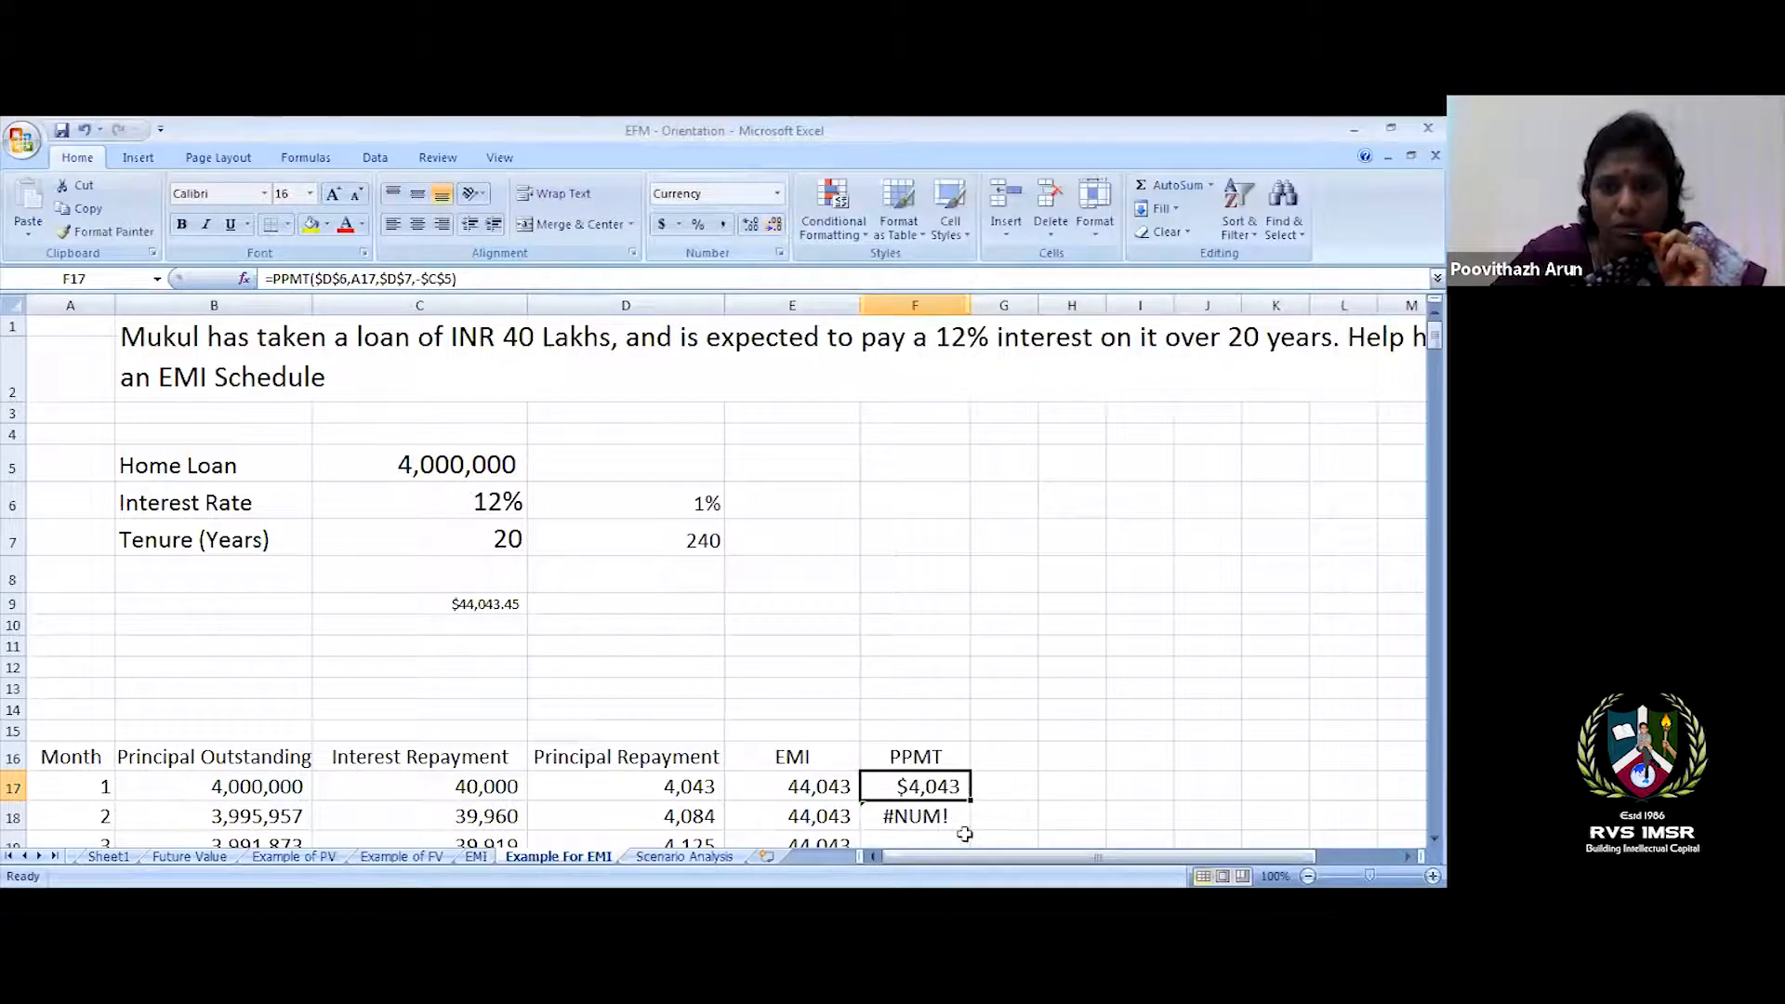
{"action": "left_click_drag", "start_coordinate": [970, 797], "coordinate": [974, 818]}
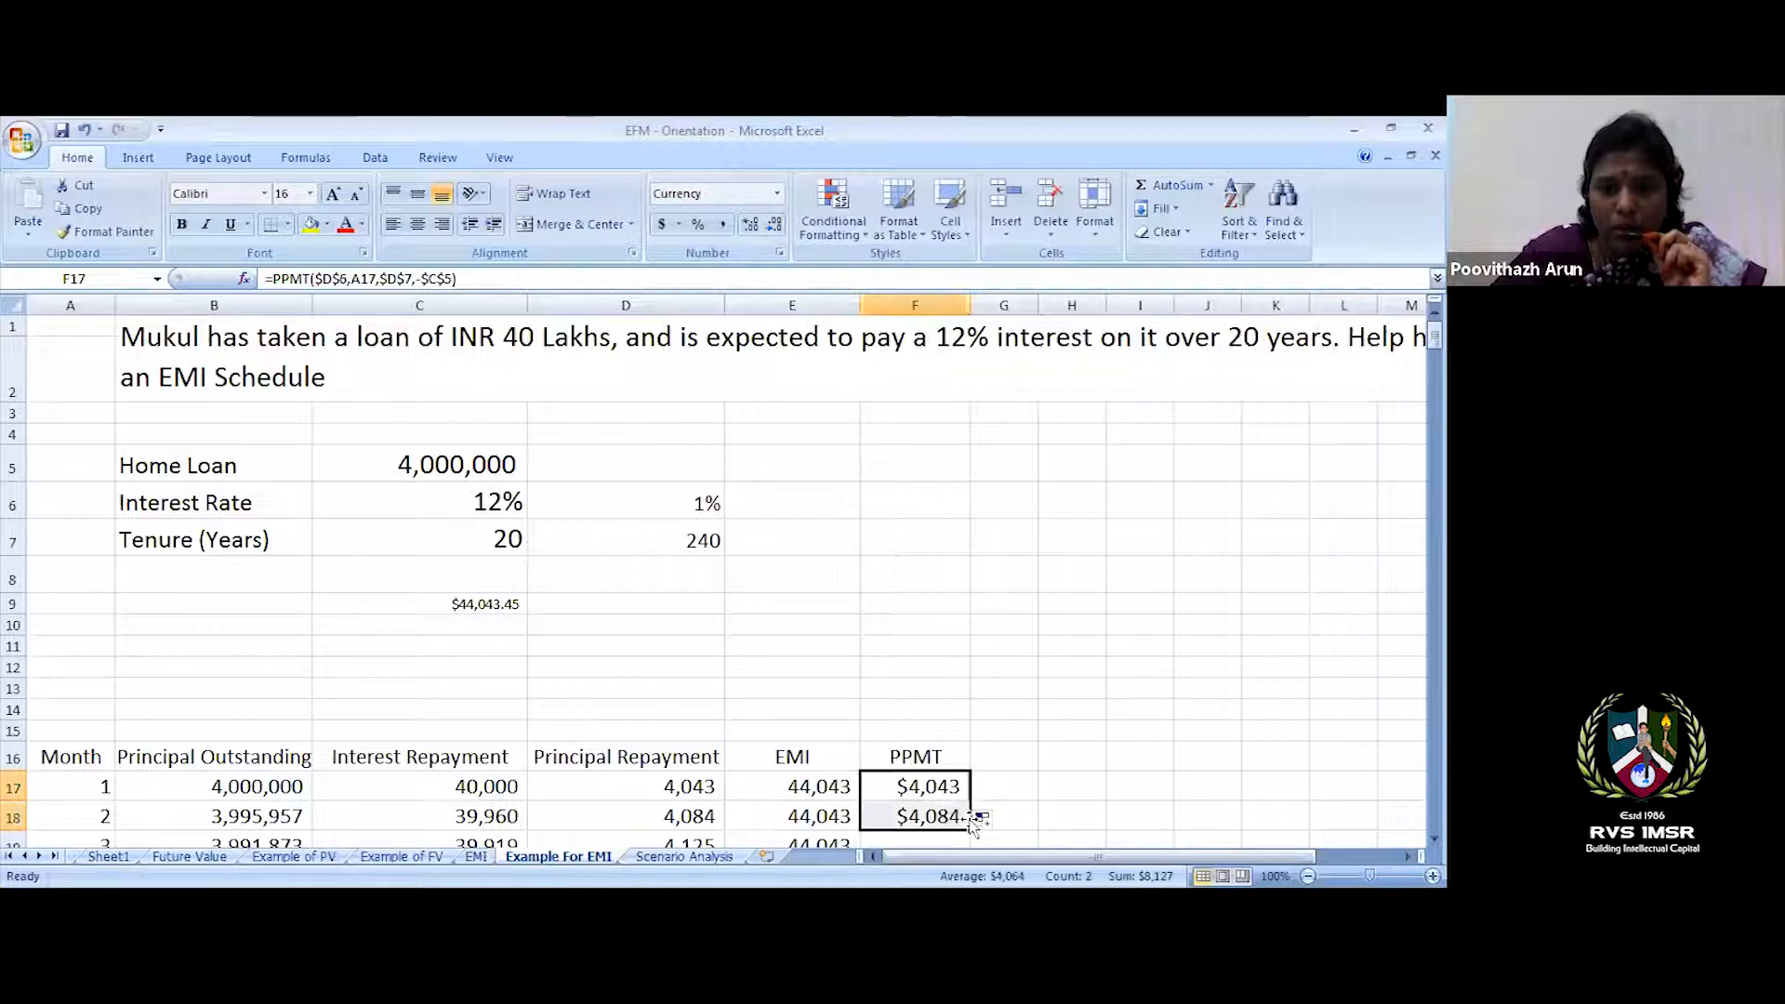
- Check the PPMT function arguments of the second month's formula in F18, leaving them as they are
{"action": "scroll", "coordinate": [976, 707], "scroll_direction": "down", "scroll_amount": 3}
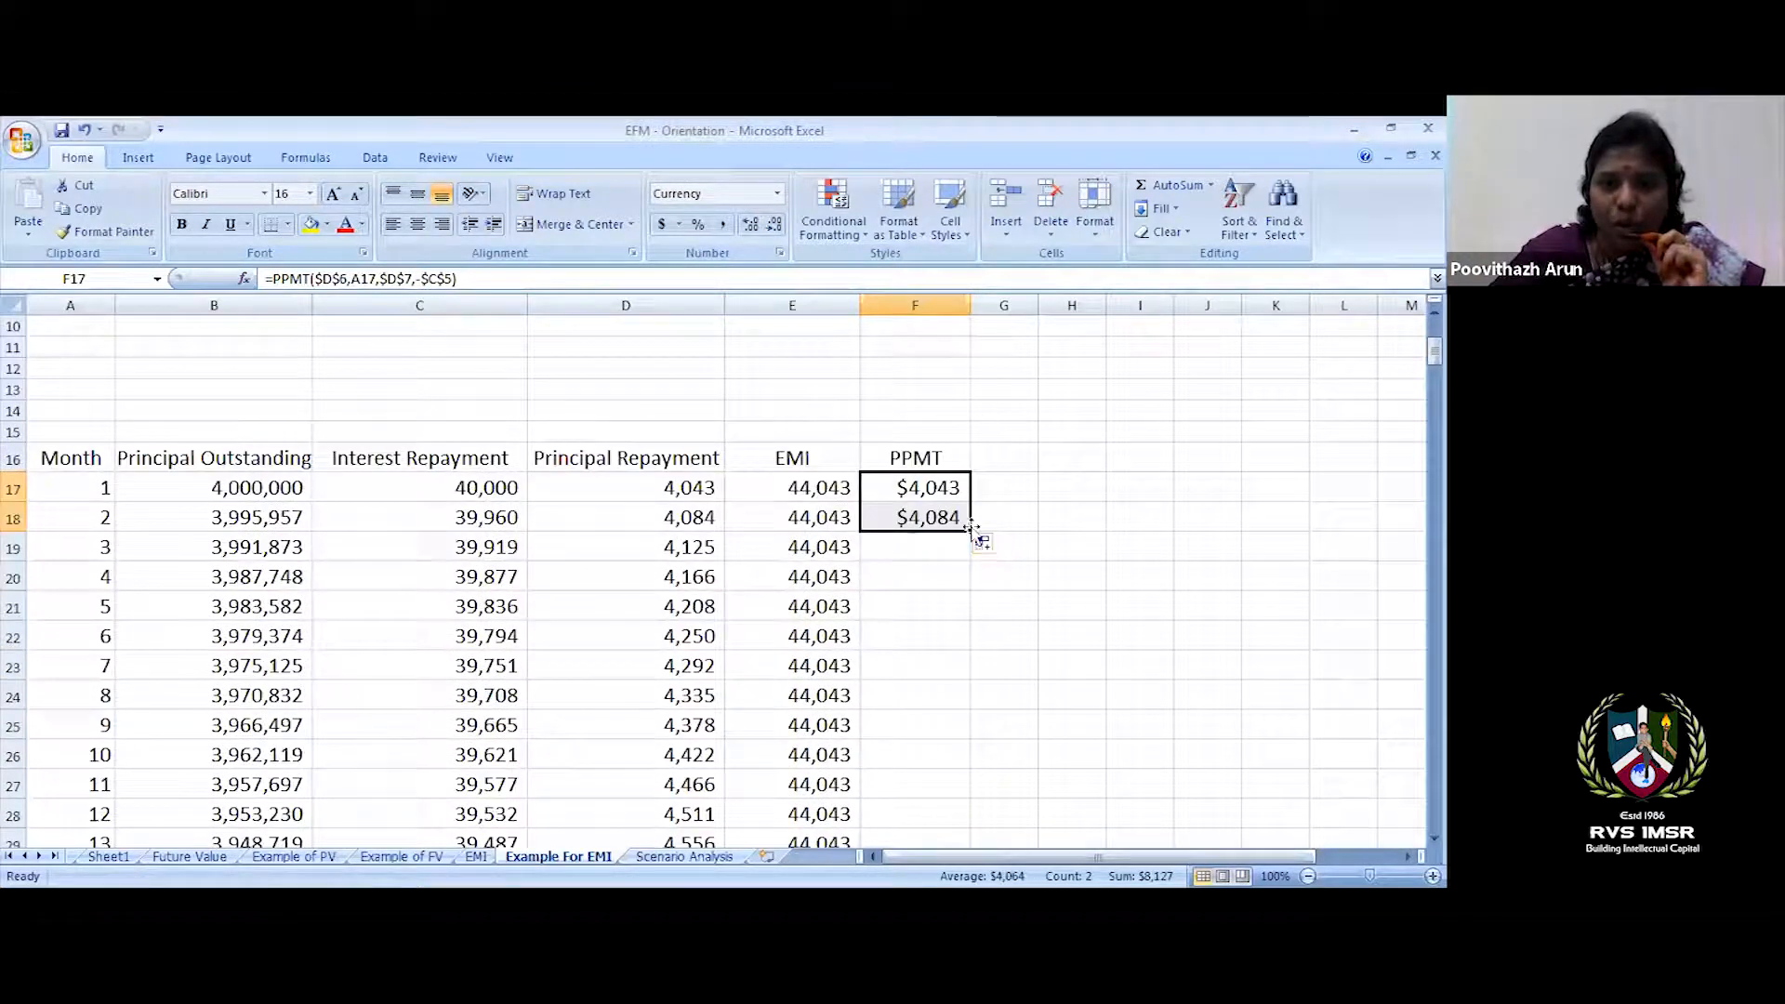
{"action": "left_click", "coordinate": [931, 521]}
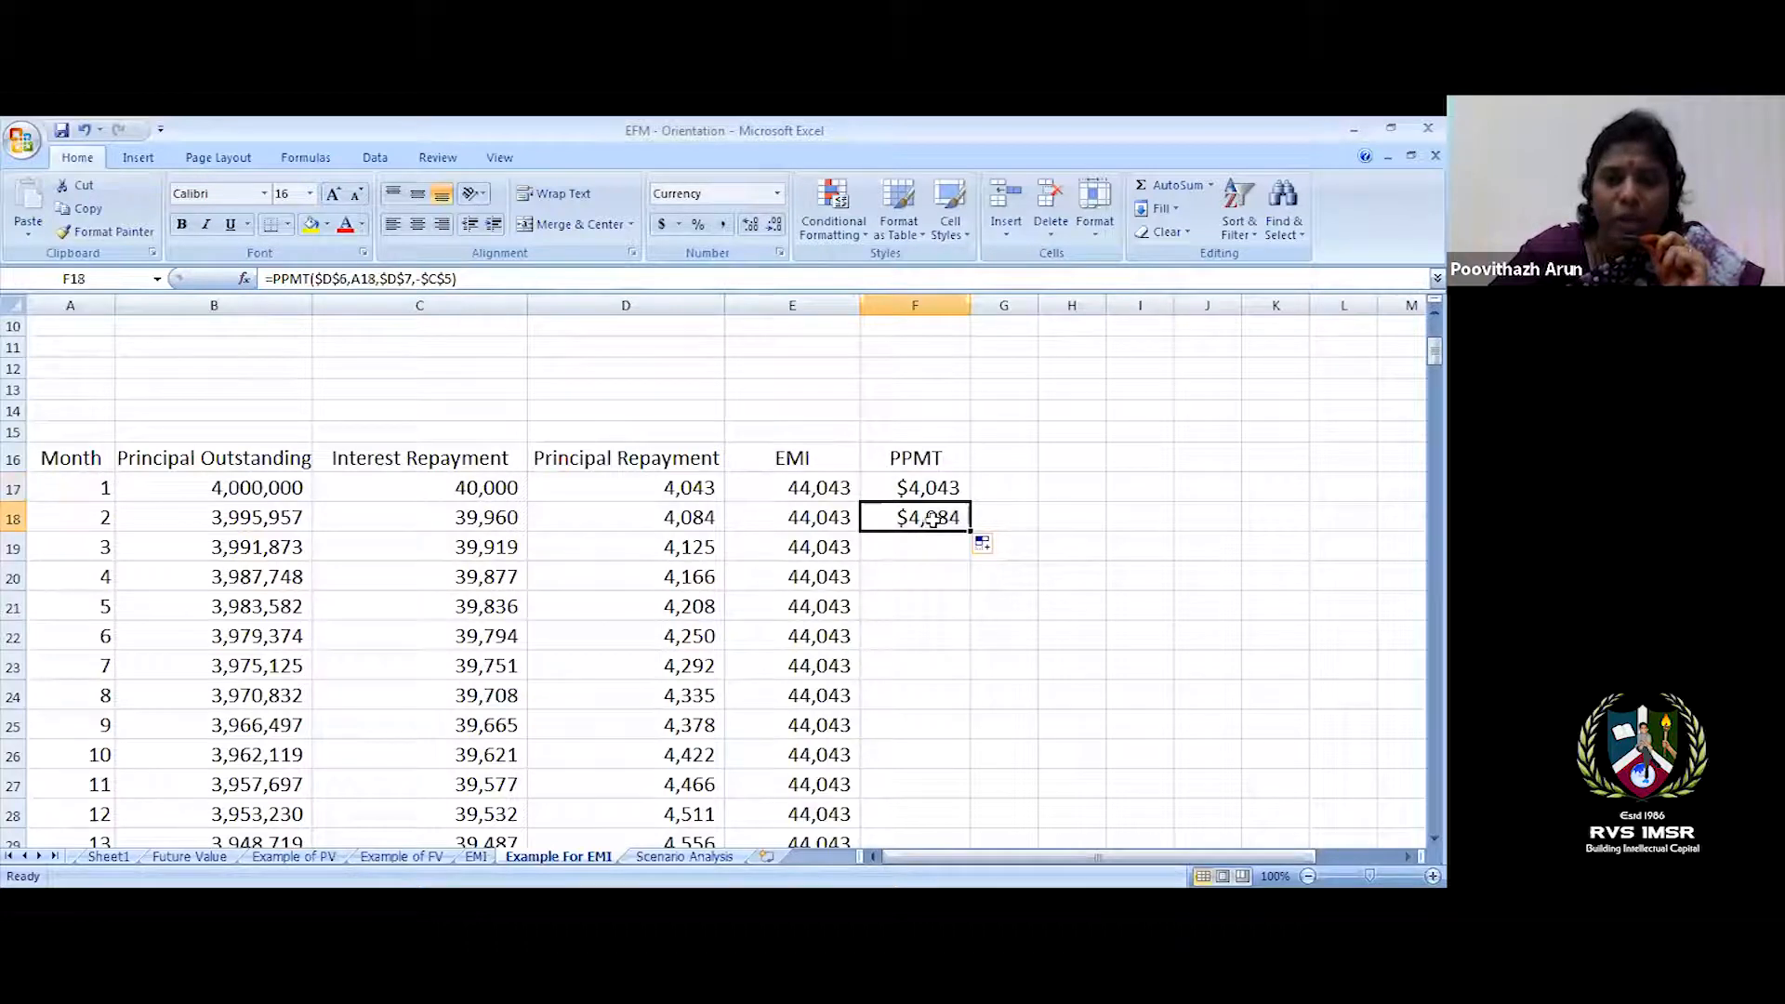
{"action": "left_click", "coordinate": [244, 278]}
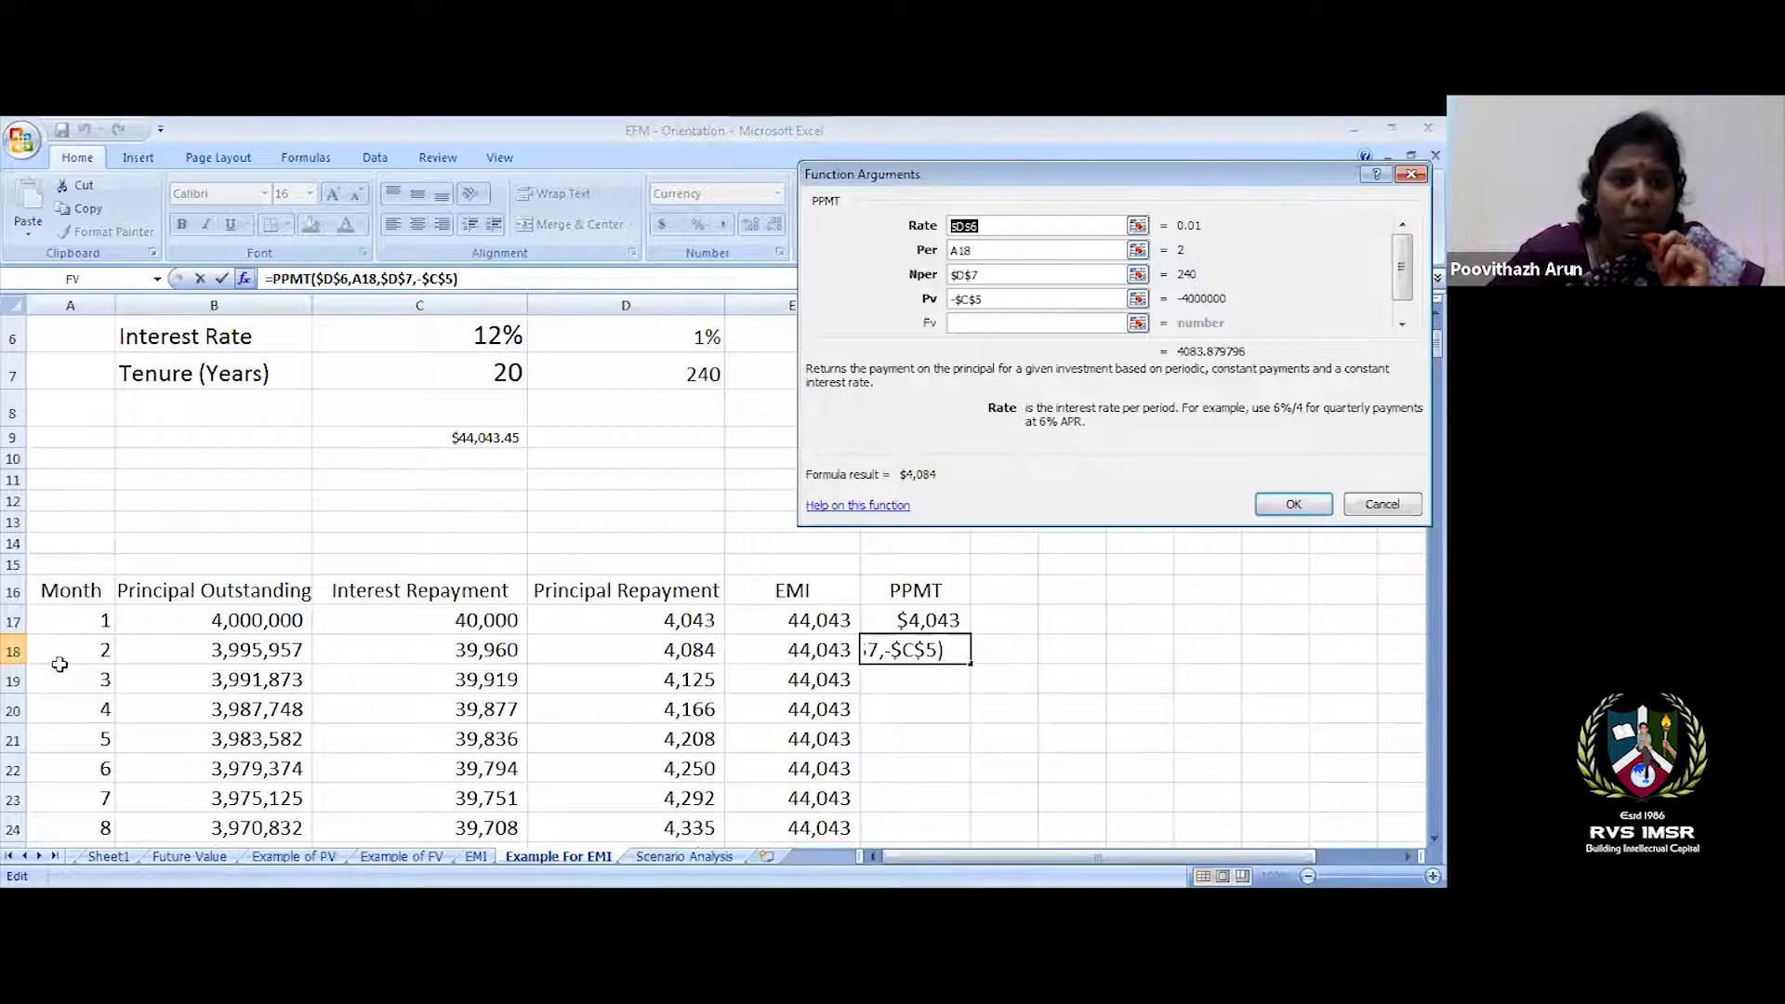
{"action": "left_click", "coordinate": [1385, 505]}
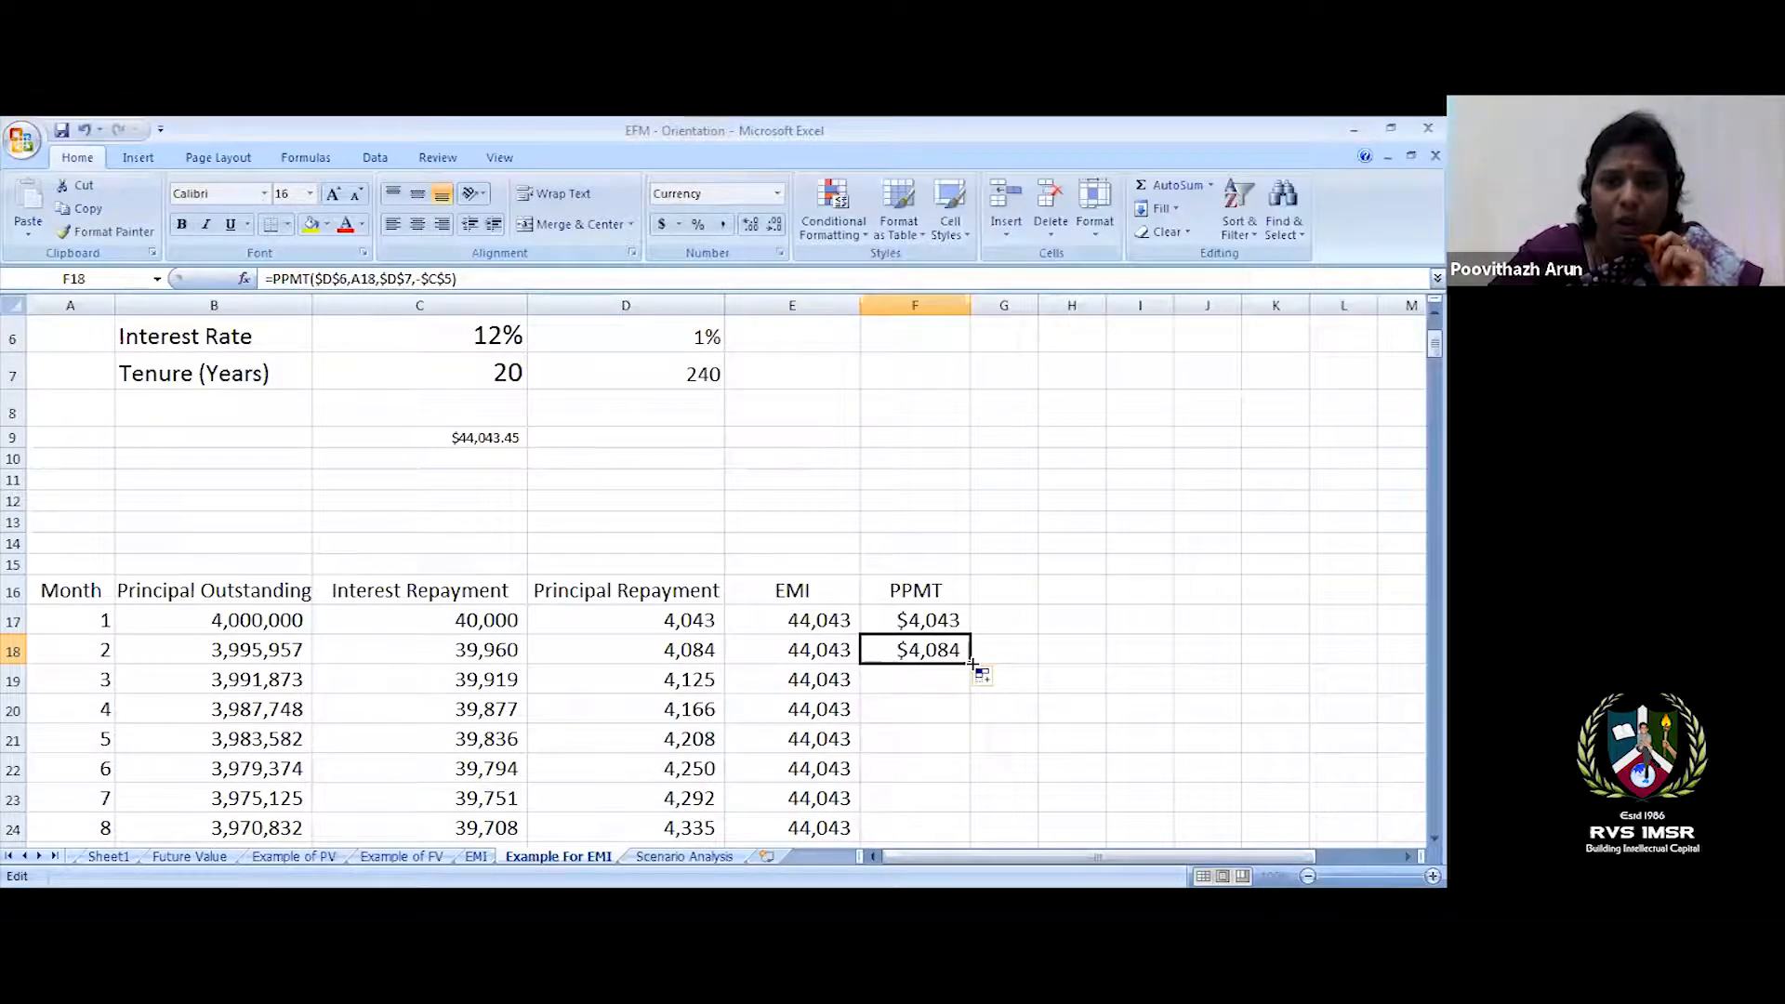
- Fill the PPMT formula from F18 down to month 240 and compare it with the Principal Repayment column
{"action": "double_click", "coordinate": [972, 662]}
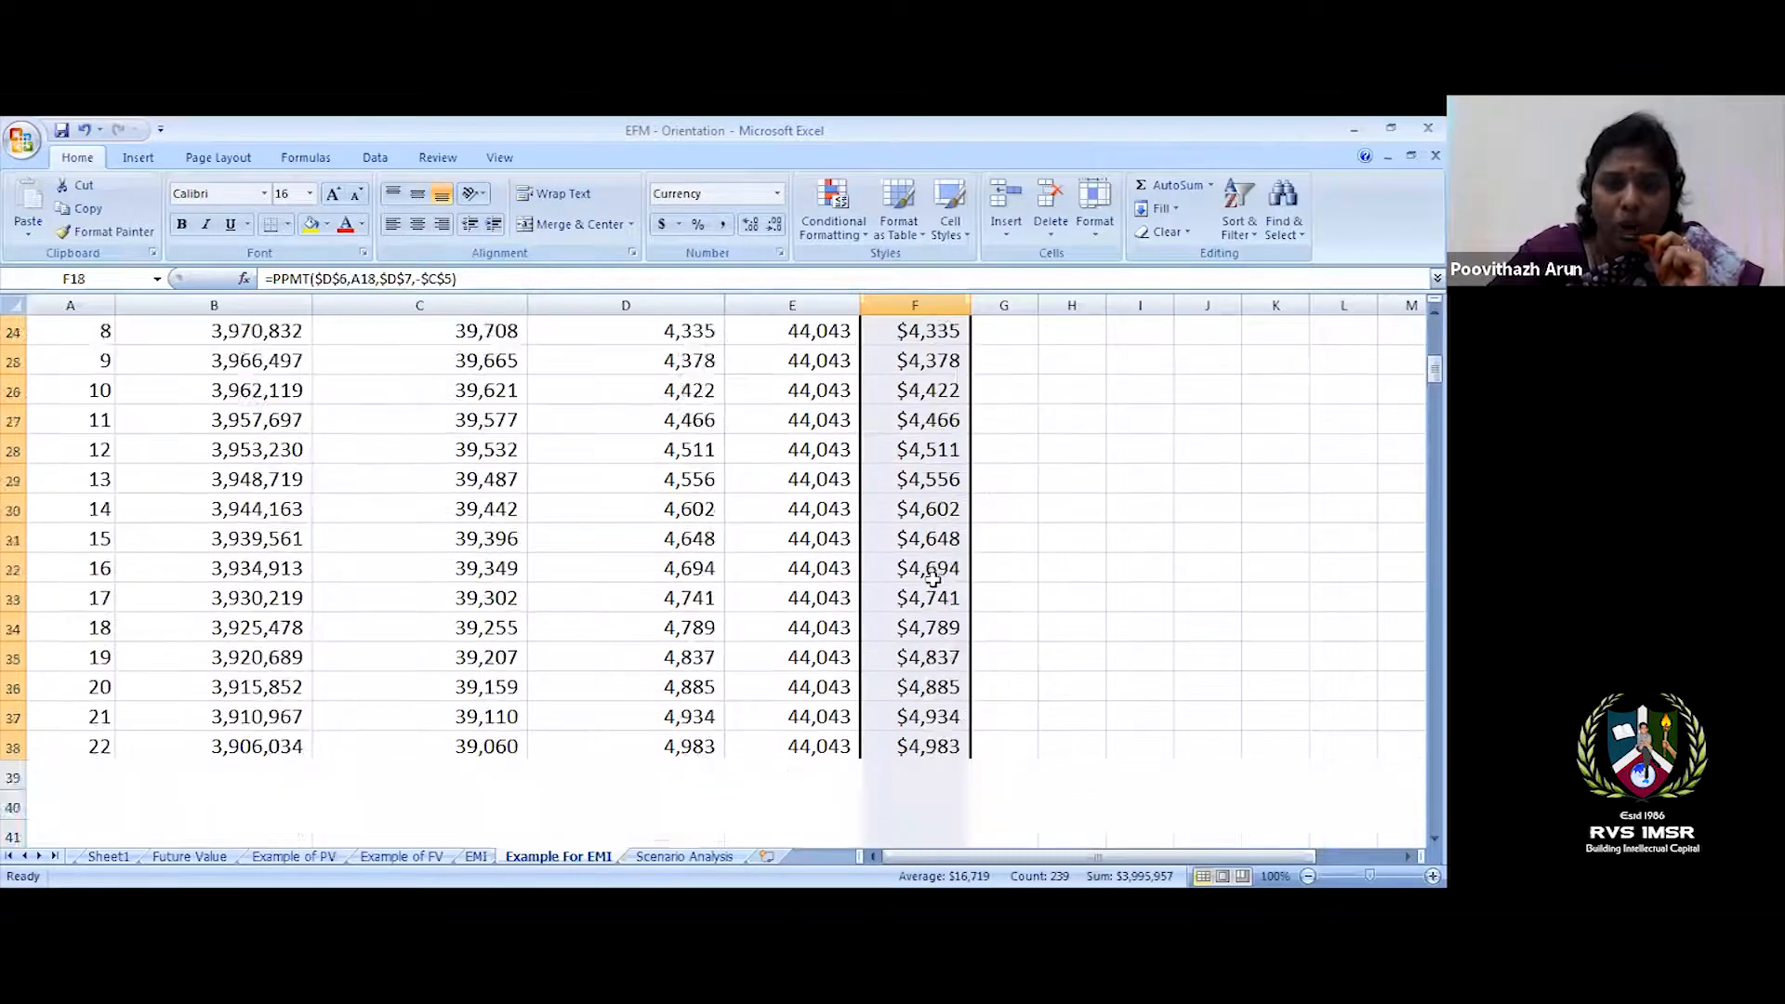
{"action": "scroll", "coordinate": [896, 576], "scroll_direction": "down", "scroll_amount": 20}
{"action": "scroll", "coordinate": [933, 579], "scroll_direction": "down", "scroll_amount": 20}
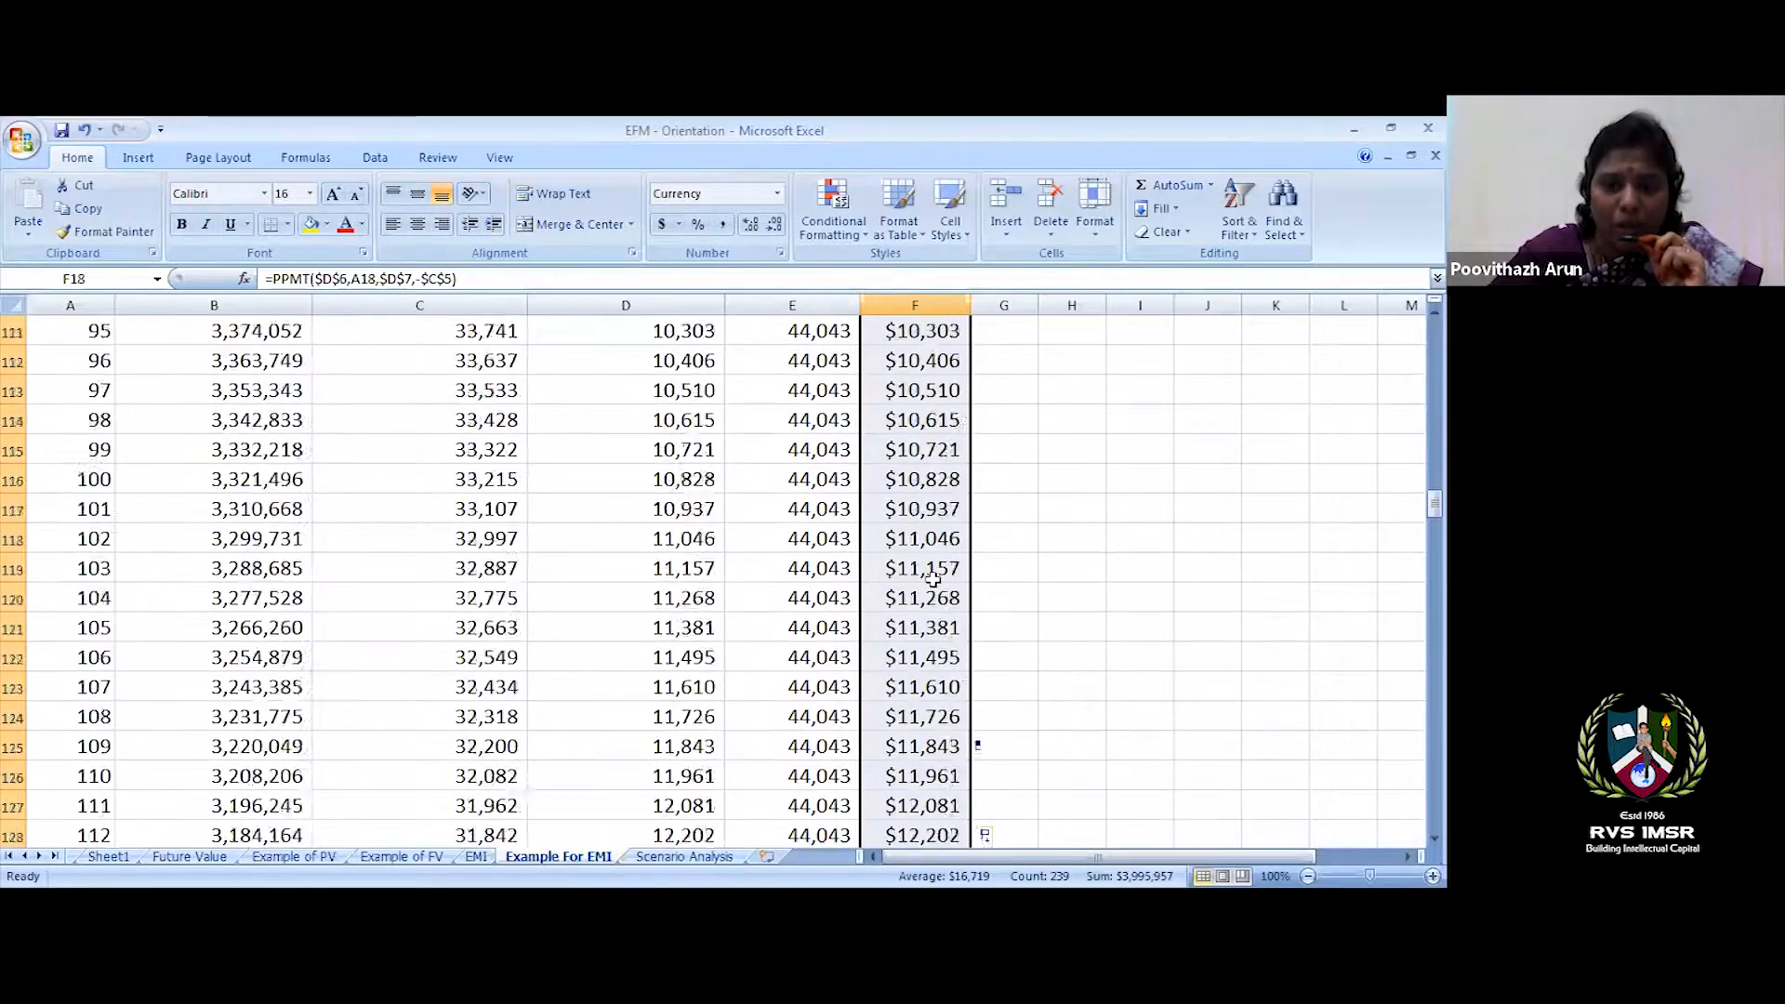
{"action": "scroll", "coordinate": [933, 578], "scroll_direction": "down", "scroll_amount": 20}
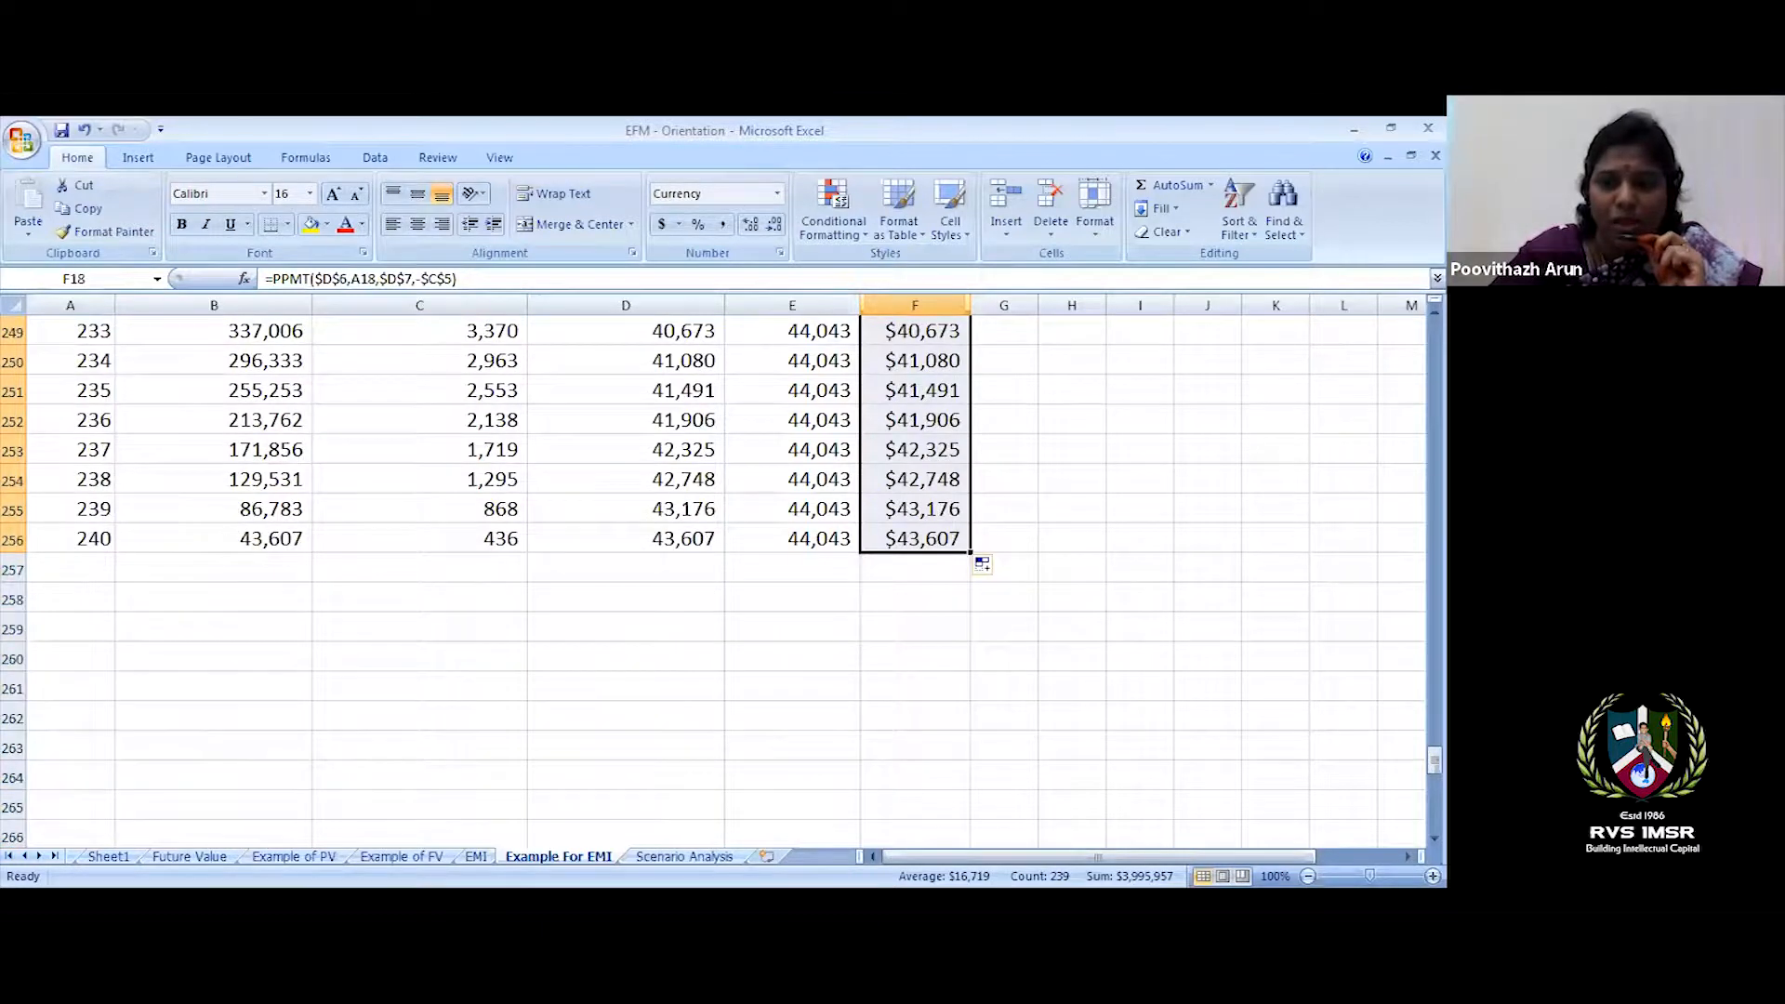
{"action": "left_click_drag", "start_coordinate": [1434, 760], "coordinate": [1434, 336]}
{"action": "scroll", "coordinate": [864, 511], "scroll_direction": "down", "scroll_amount": 4}
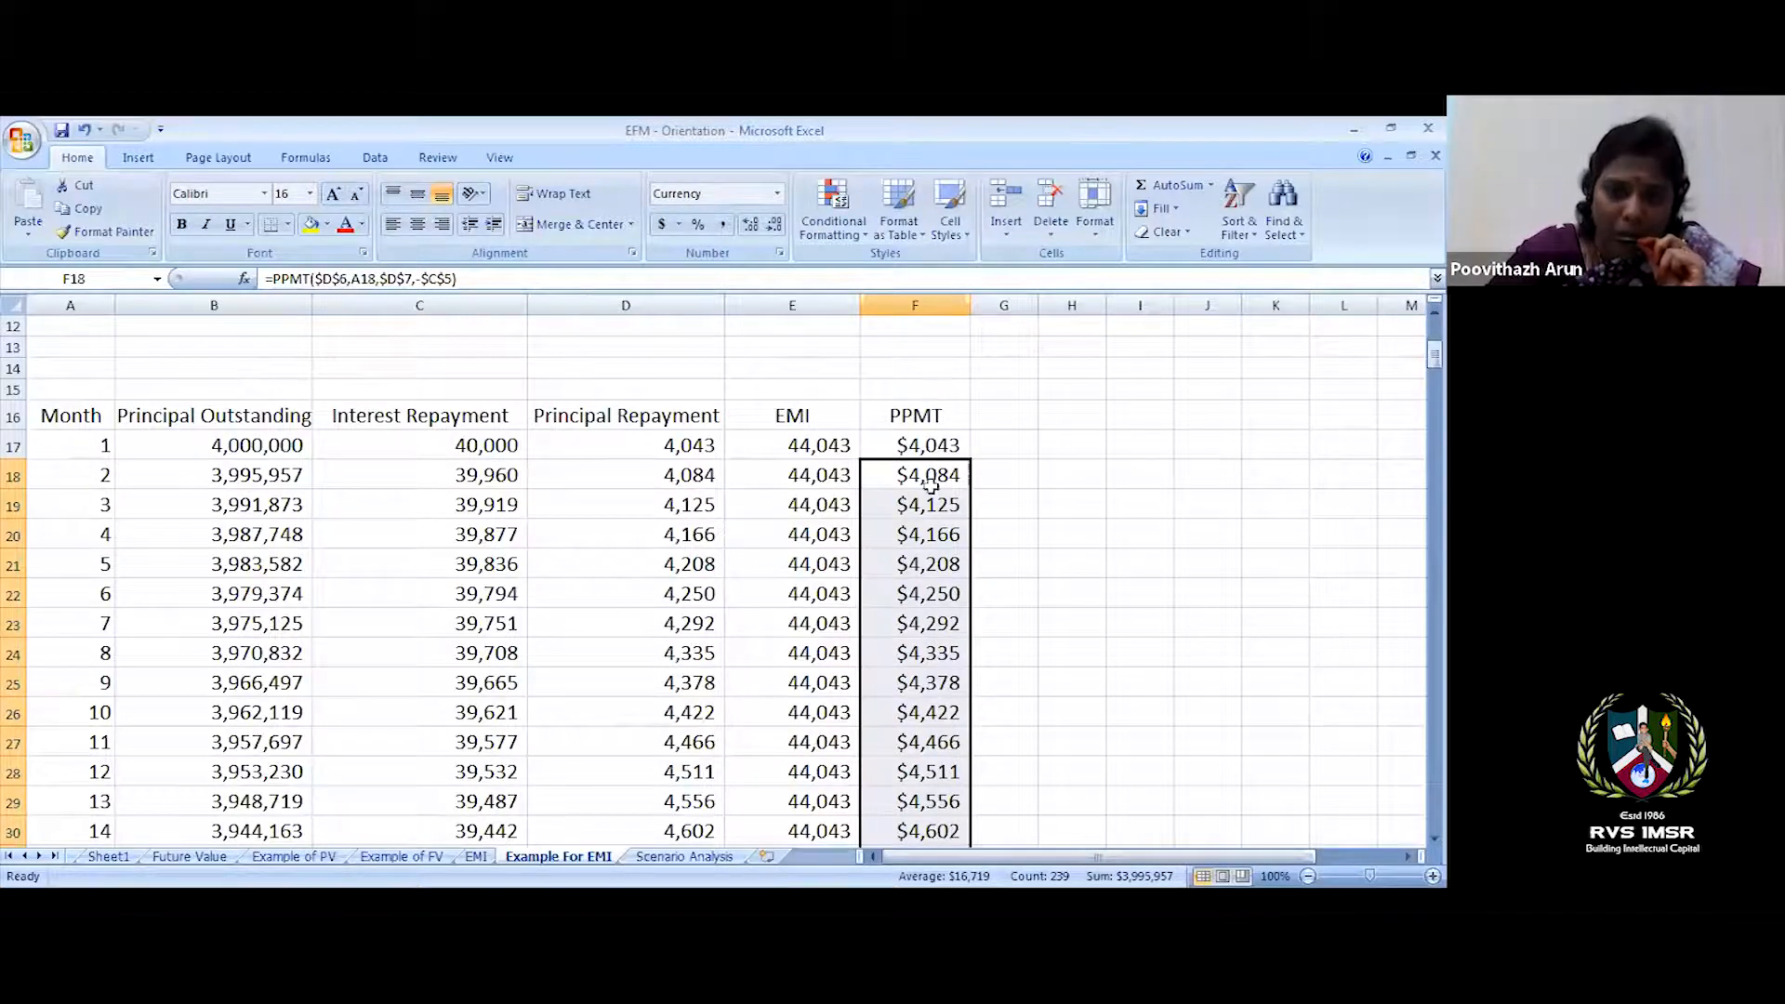
- Add the heading Interest in G16 beside PPMT and widen column G to fit it
{"action": "left_click", "coordinate": [1009, 418]}
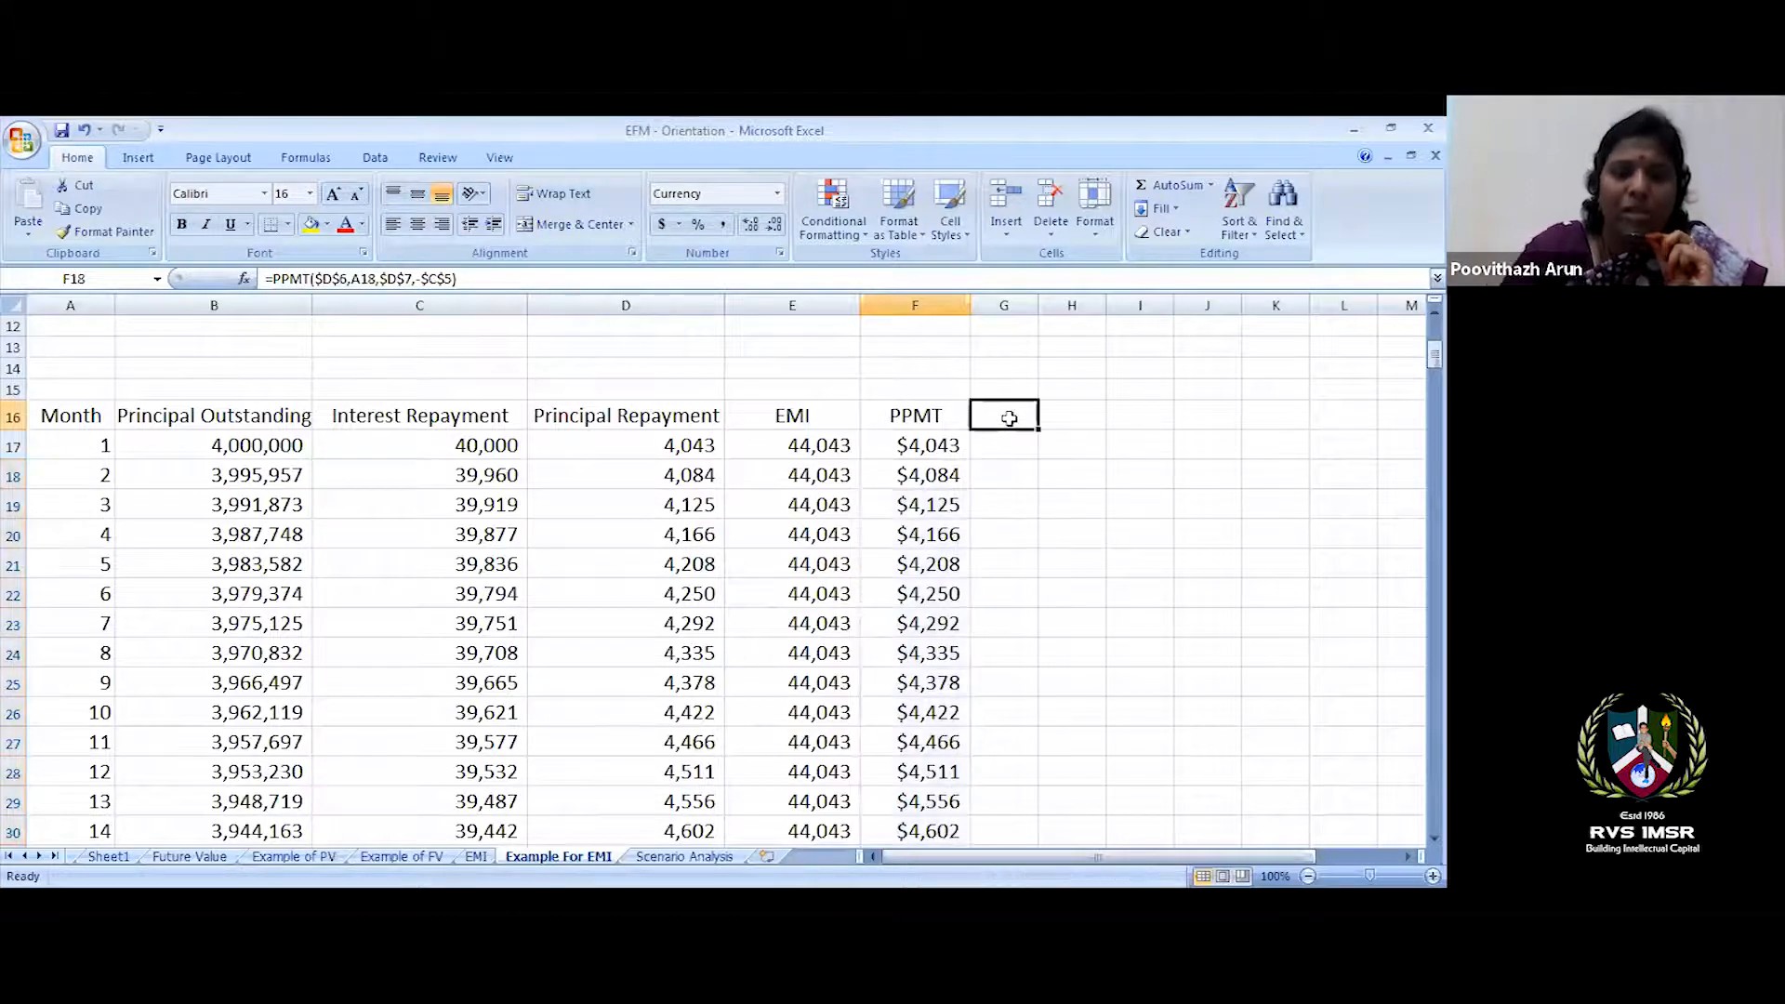
{"action": "type", "text": "Interest"}
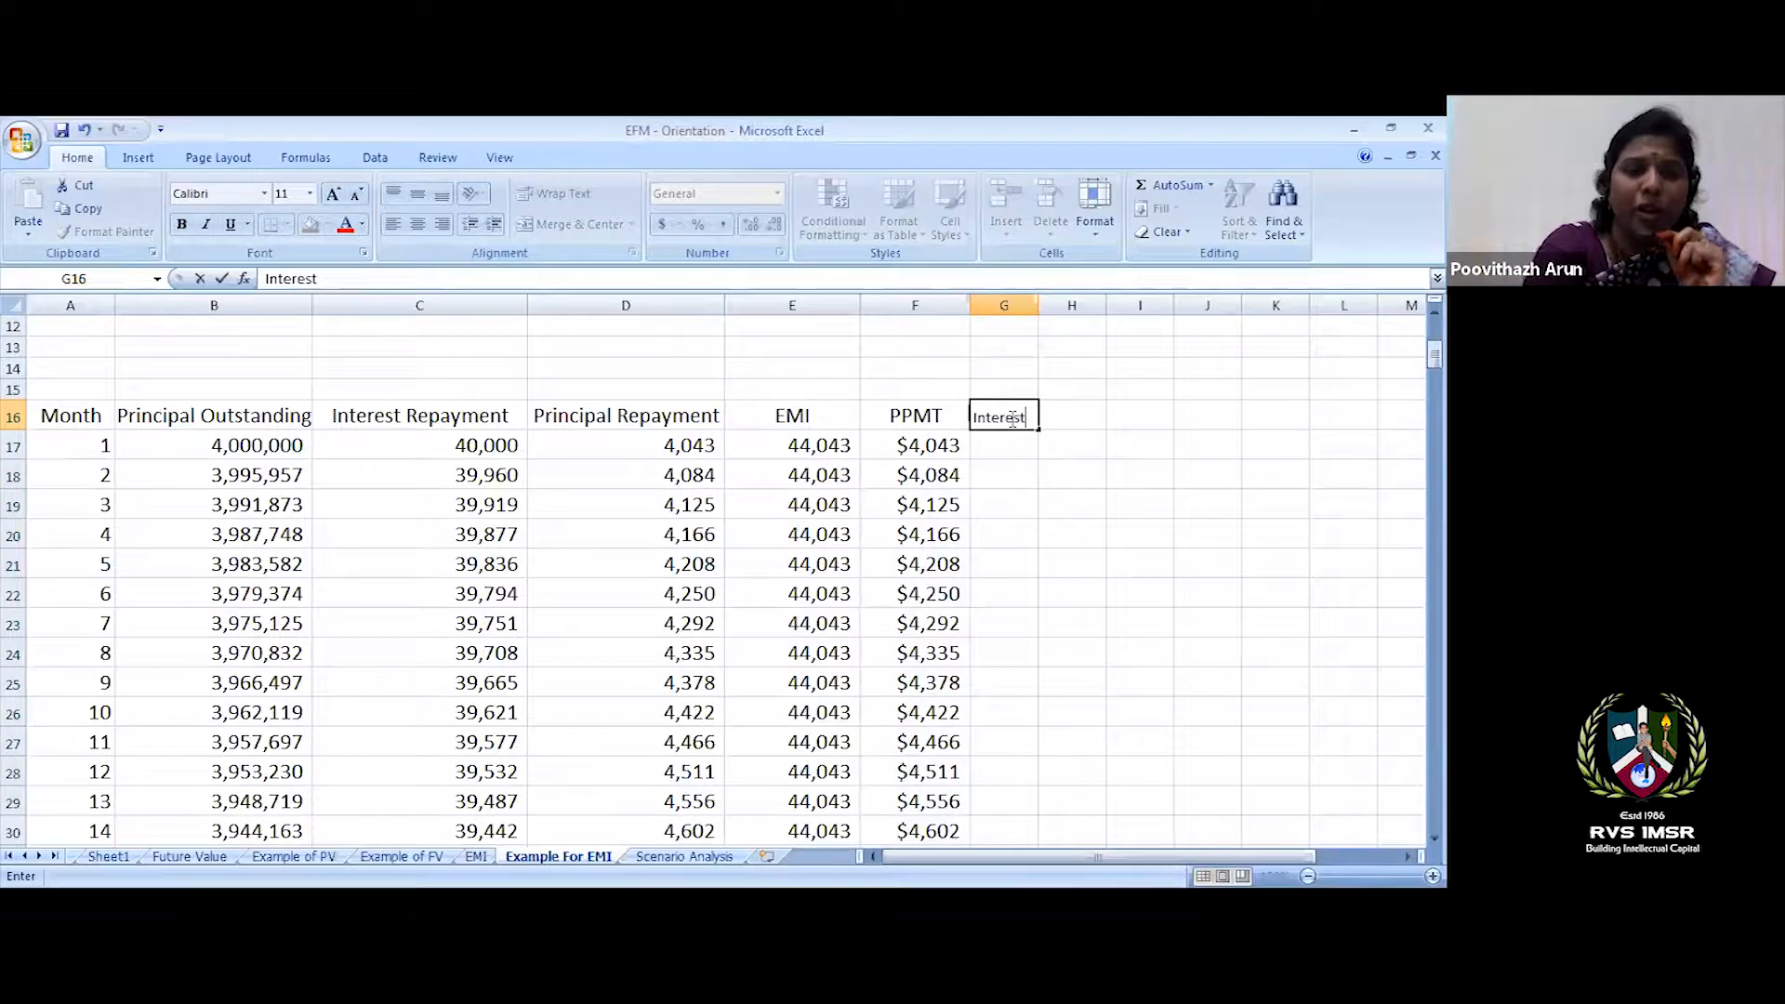
{"action": "left_click", "coordinate": [1088, 507]}
{"action": "left_click_drag", "start_coordinate": [1036, 306], "coordinate": [1056, 305]}
- Calculate the first month's interest in G17 as EMI minus PPMT with the formula =E17-F17
{"action": "left_click", "coordinate": [818, 445]}
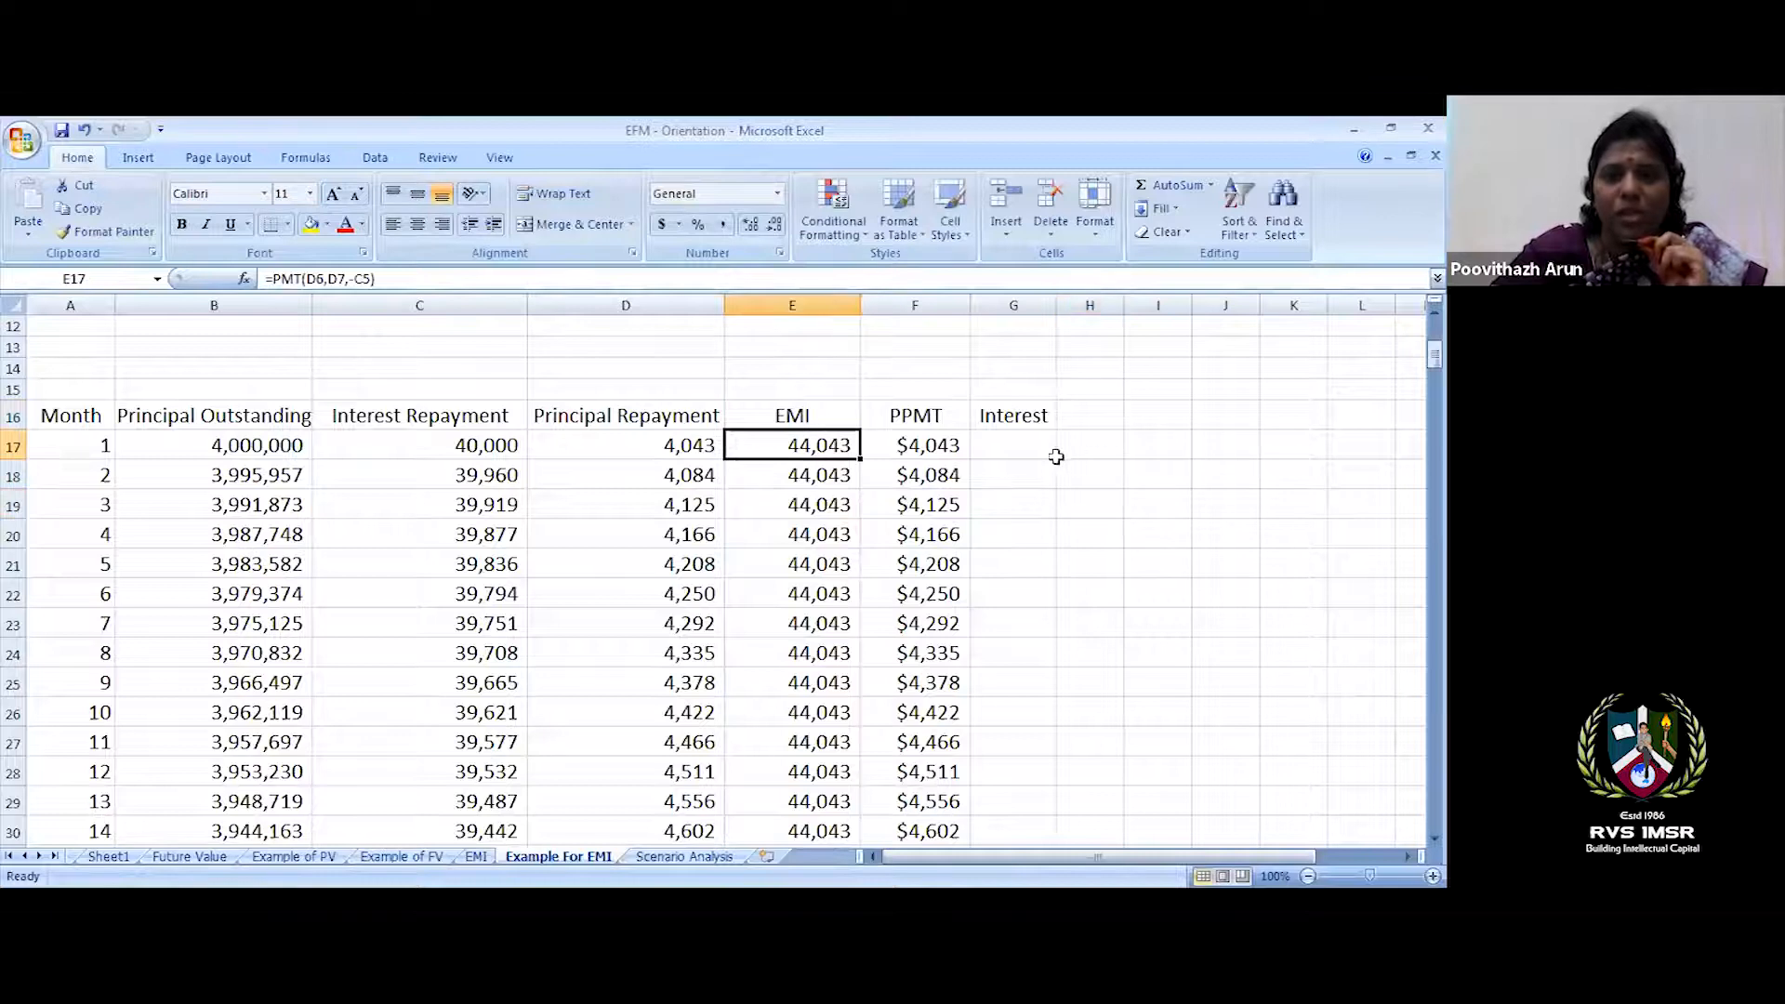
{"action": "left_click", "coordinate": [1030, 444]}
{"action": "type", "text": "="}
{"action": "left_click", "coordinate": [786, 443]}
{"action": "type", "text": "-"}
{"action": "left_click", "coordinate": [904, 448]}
{"action": "key", "text": "Return"}
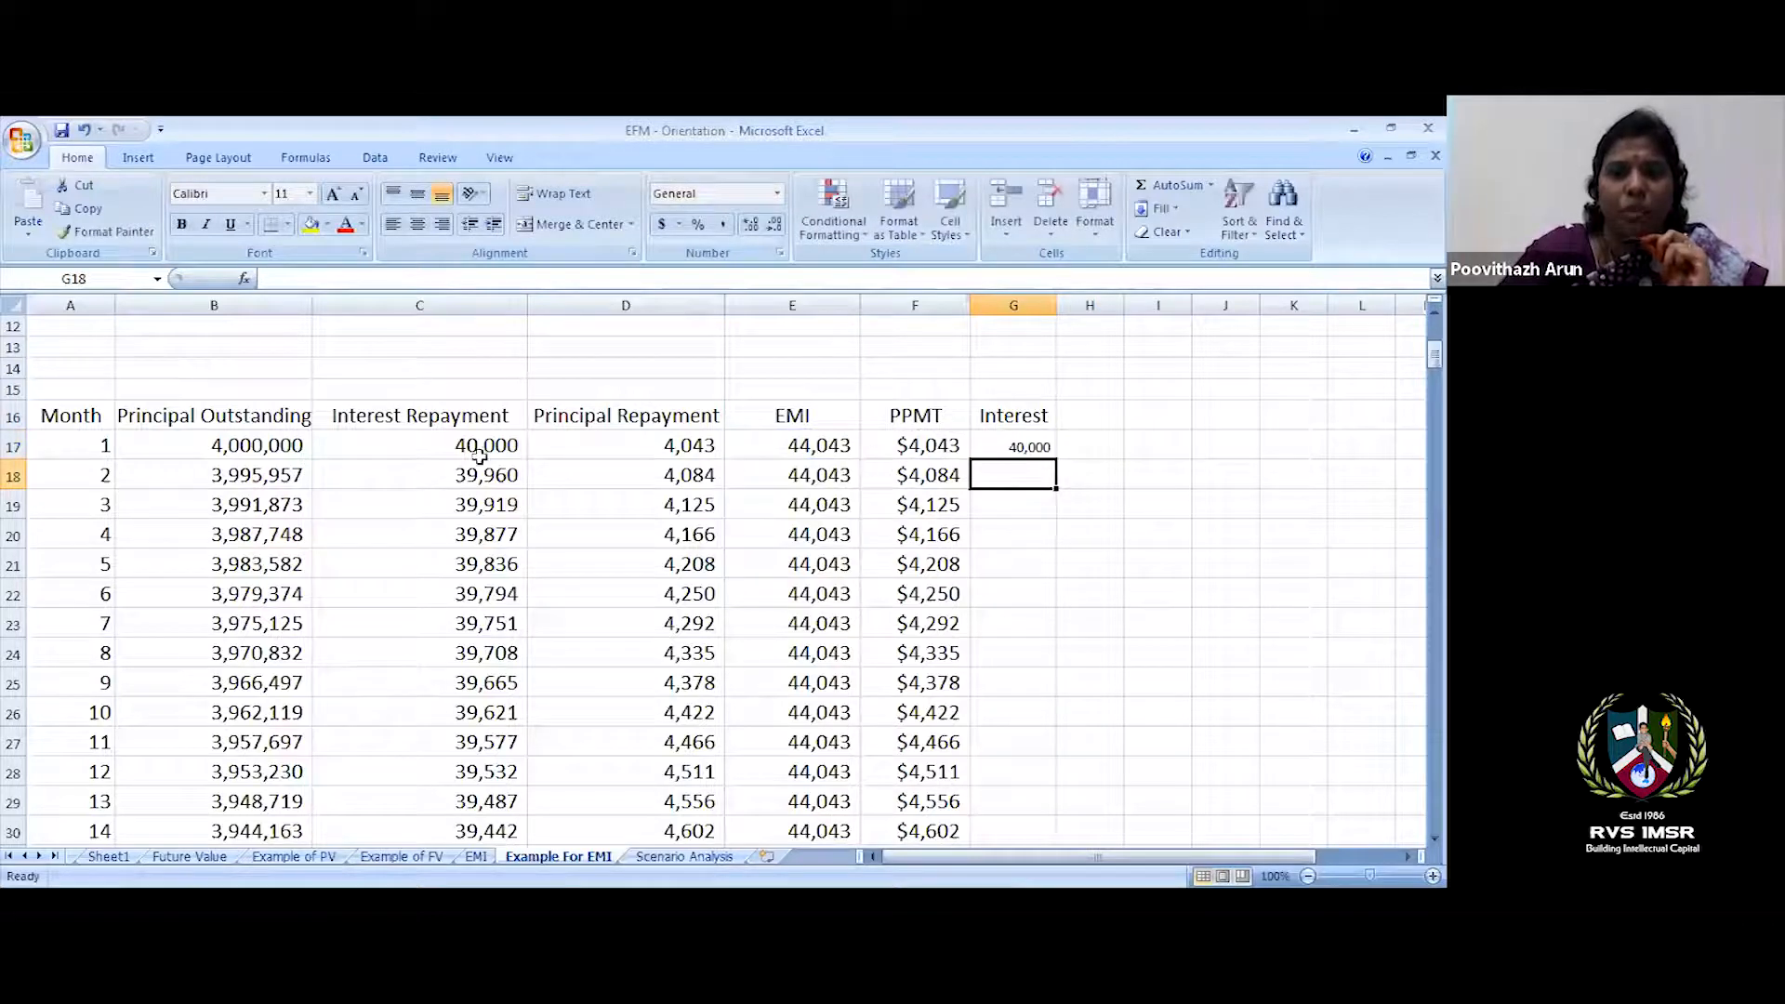
- Set the font size of G17 to 16 and fill its interest formula down through month 240
{"action": "left_click", "coordinate": [1022, 439]}
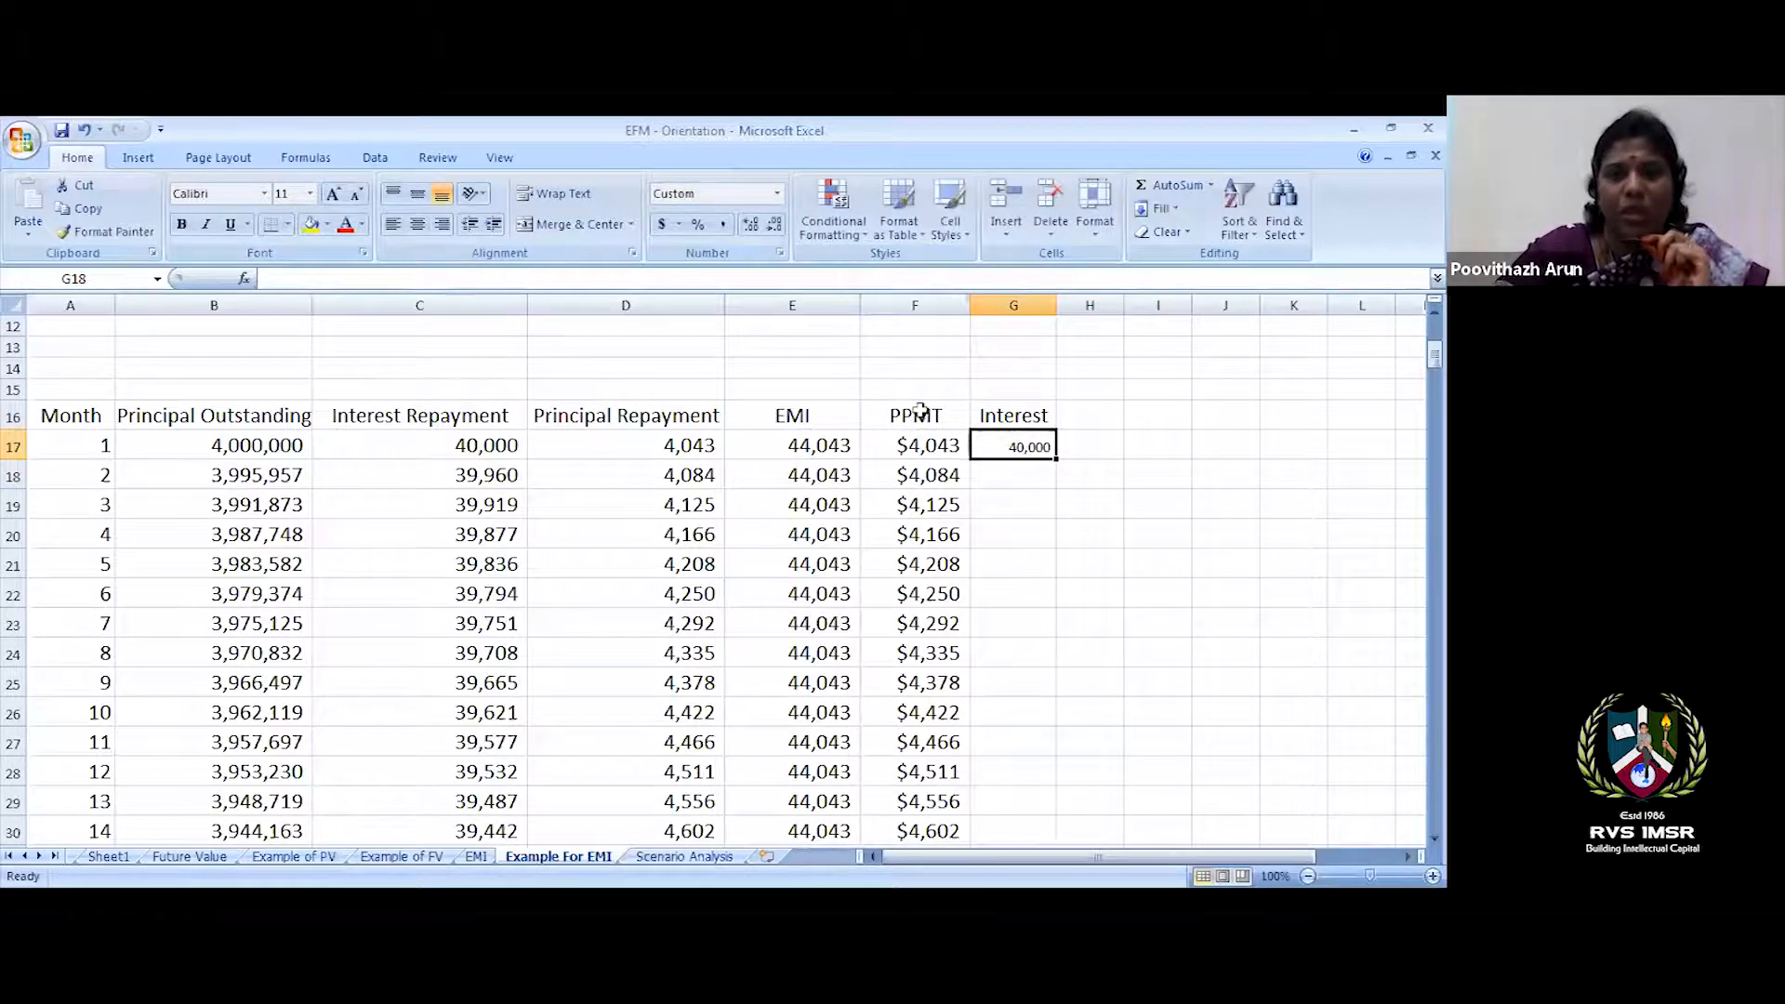
{"action": "left_click", "coordinate": [311, 194]}
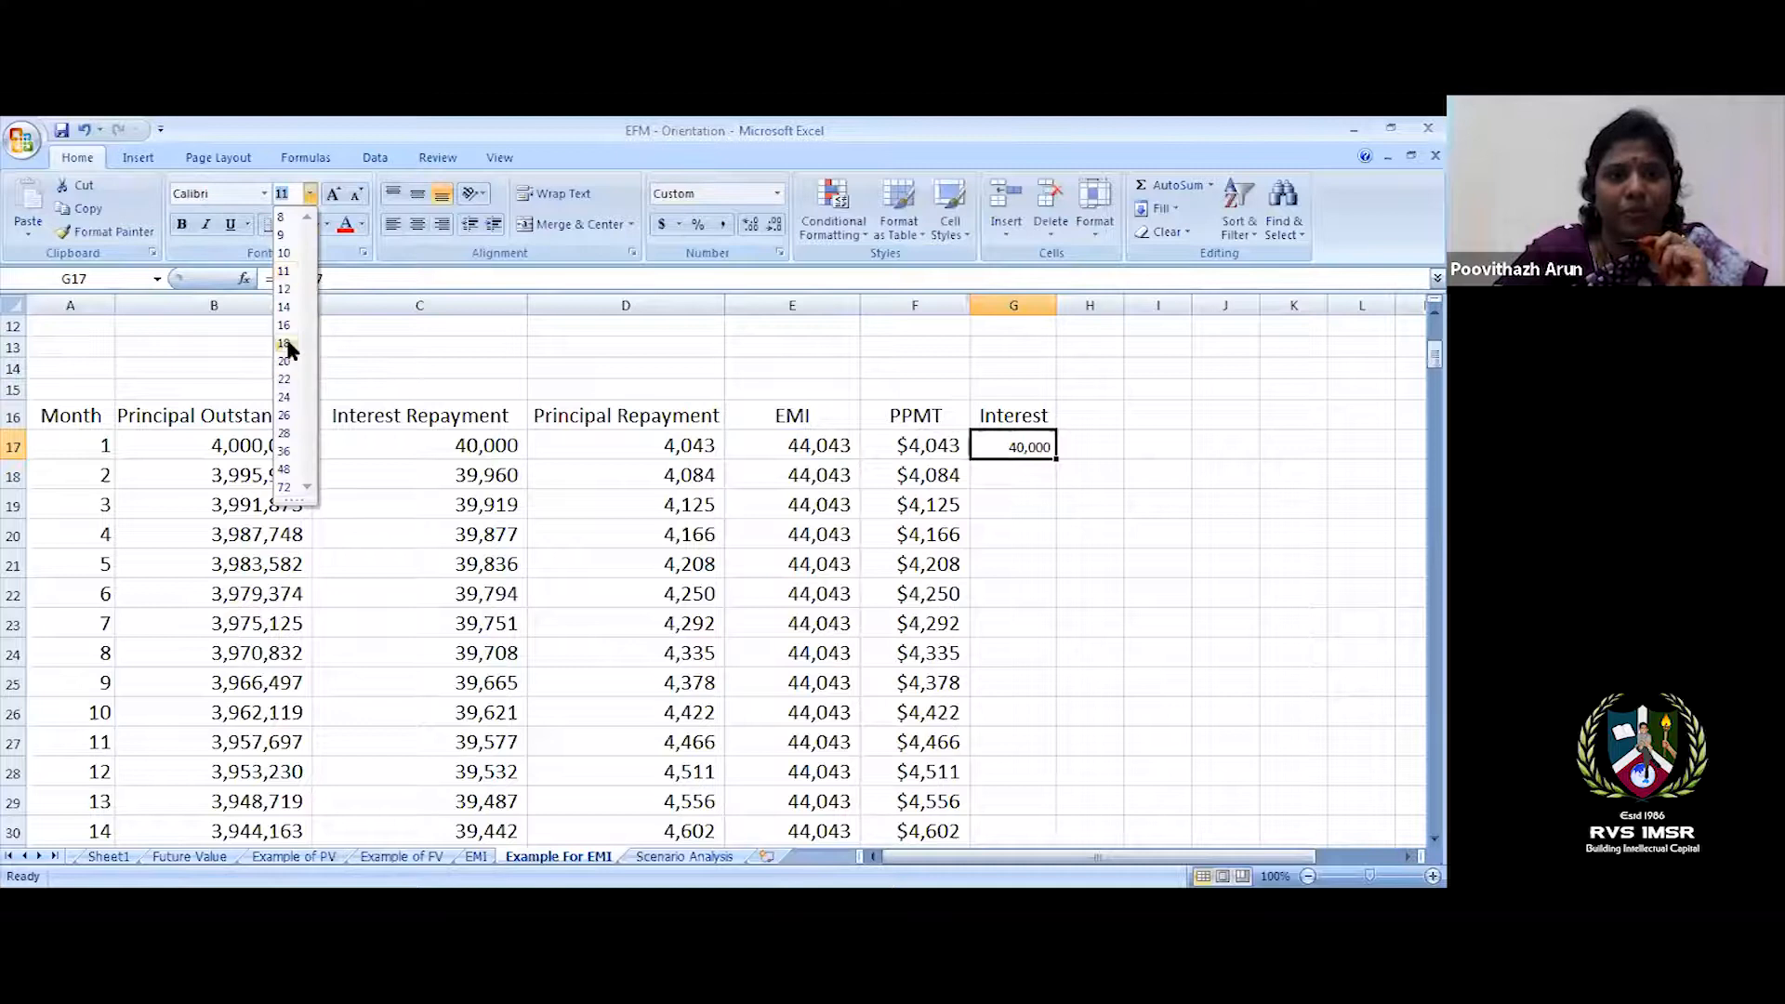
{"action": "left_click", "coordinate": [288, 337]}
{"action": "double_click", "coordinate": [1058, 459]}
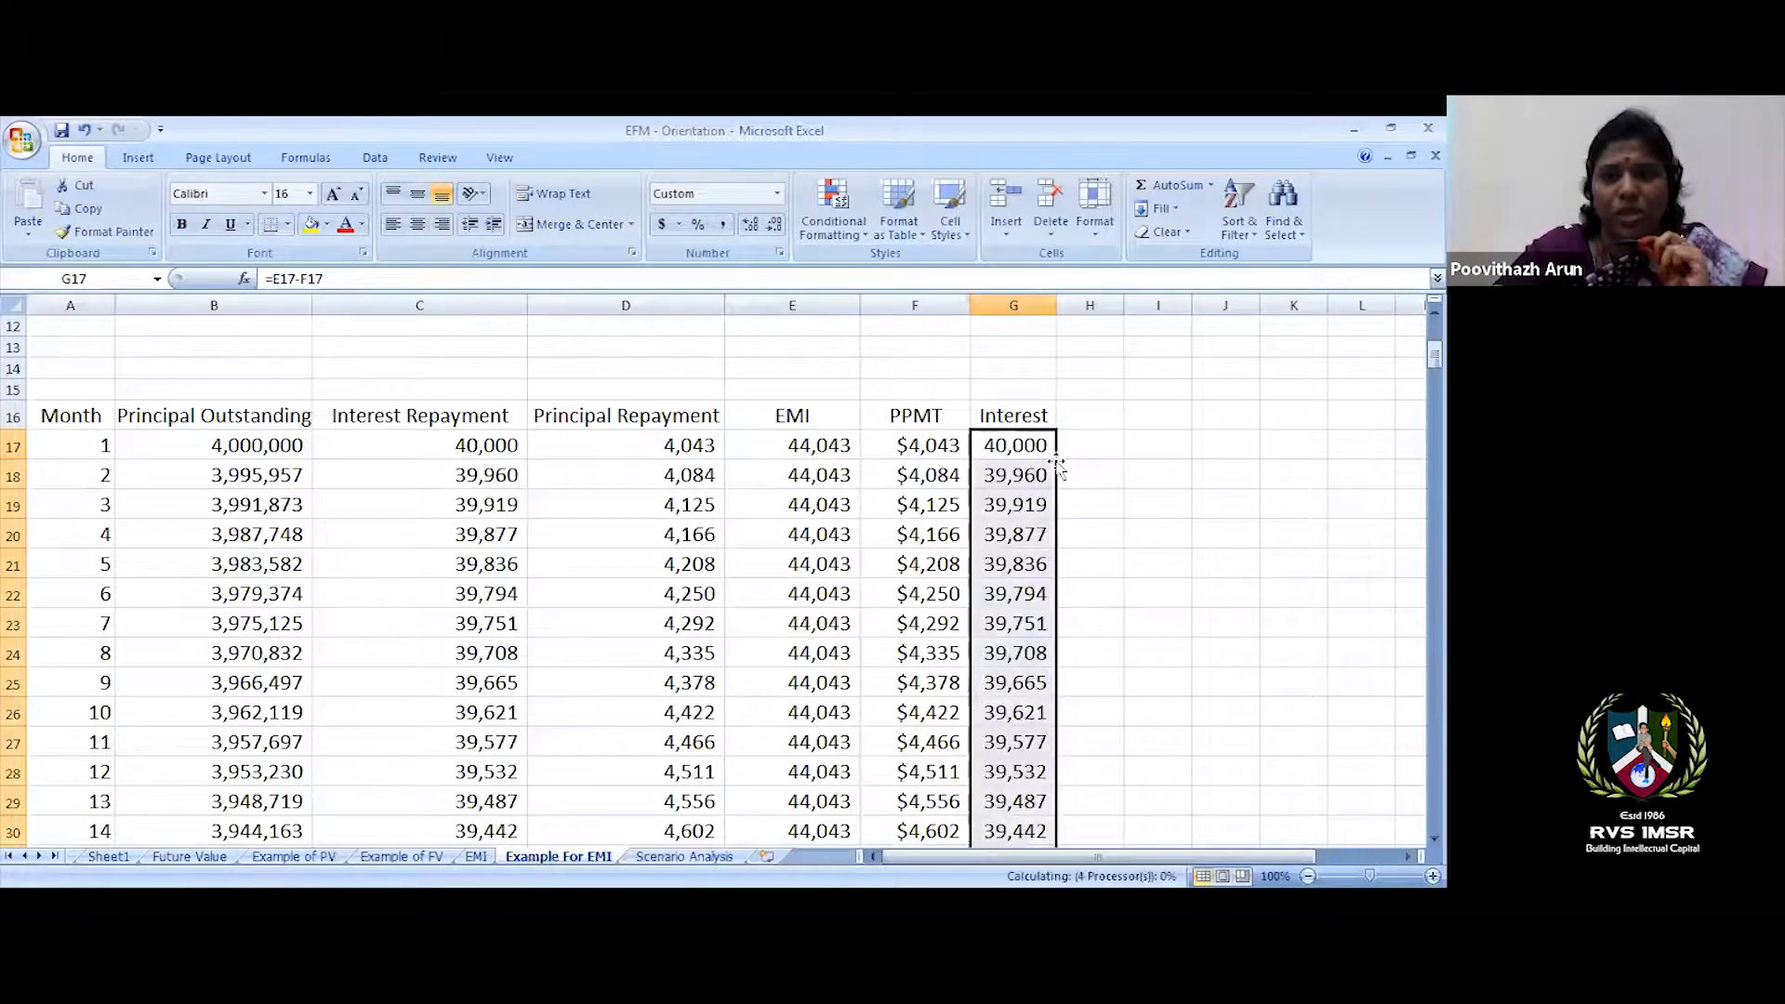
{"action": "scroll", "coordinate": [1042, 474], "scroll_direction": "down", "scroll_amount": 13}
{"action": "scroll", "coordinate": [1034, 493], "scroll_direction": "down", "scroll_amount": 20}
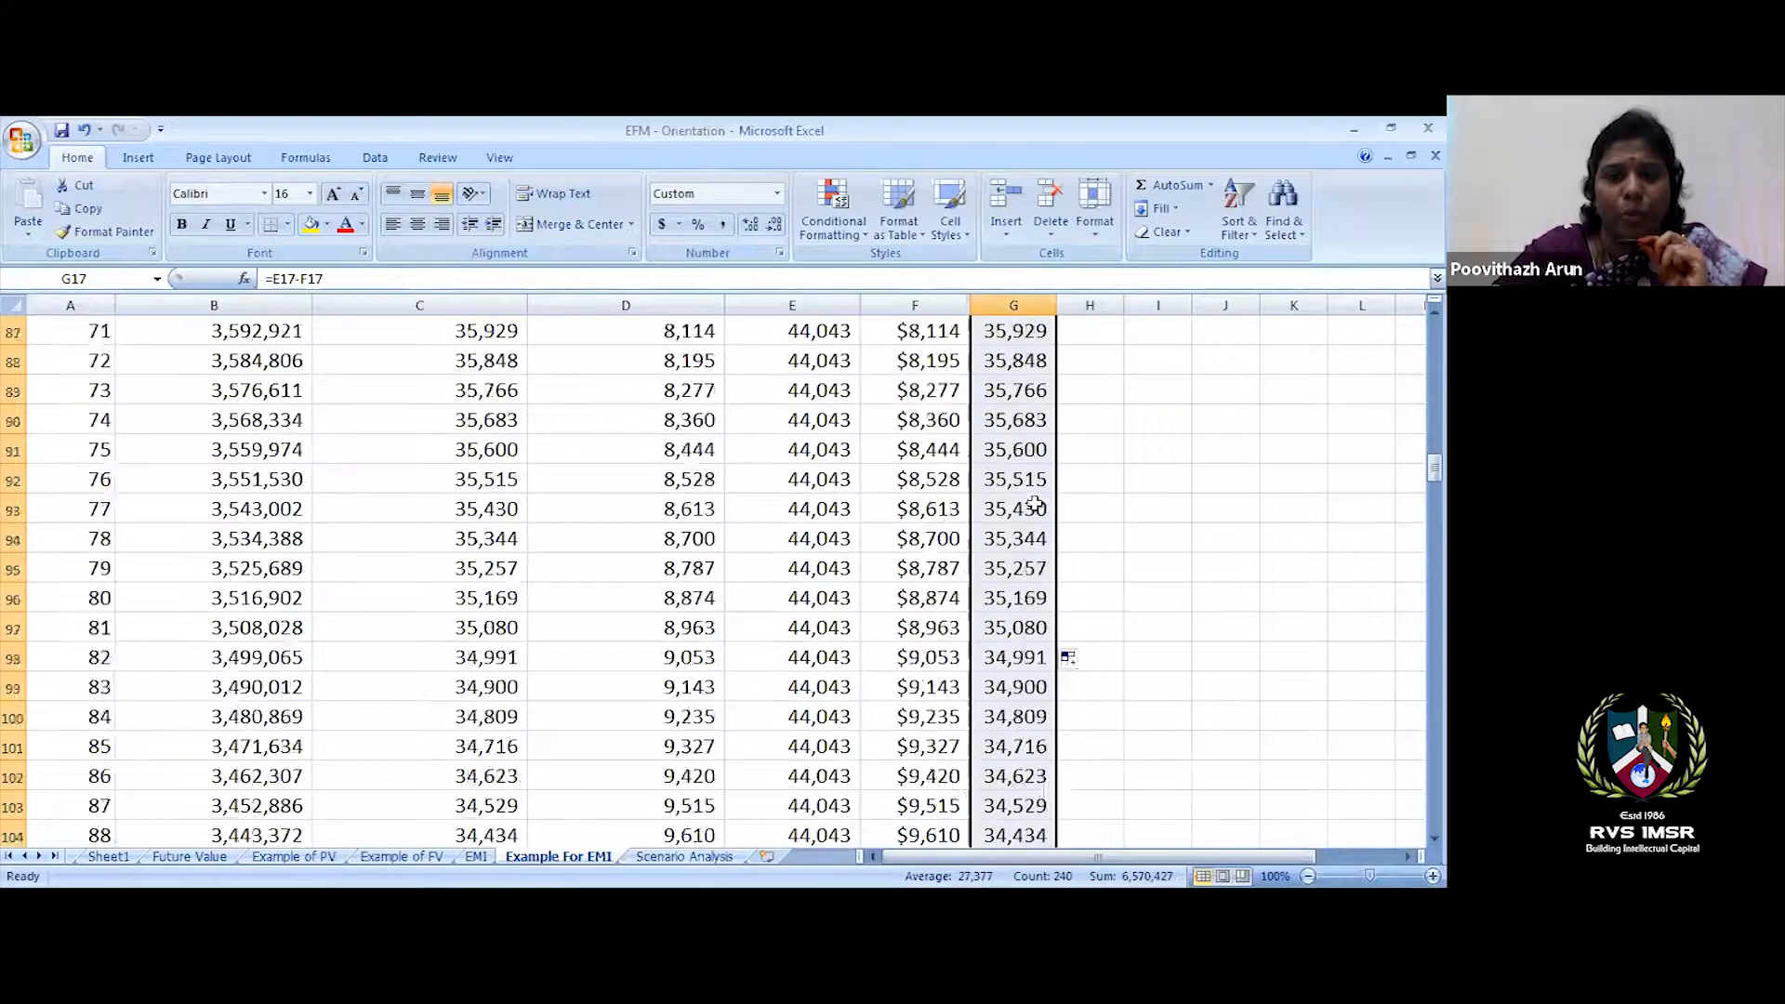
{"action": "scroll", "coordinate": [1032, 509], "scroll_direction": "down", "scroll_amount": 20}
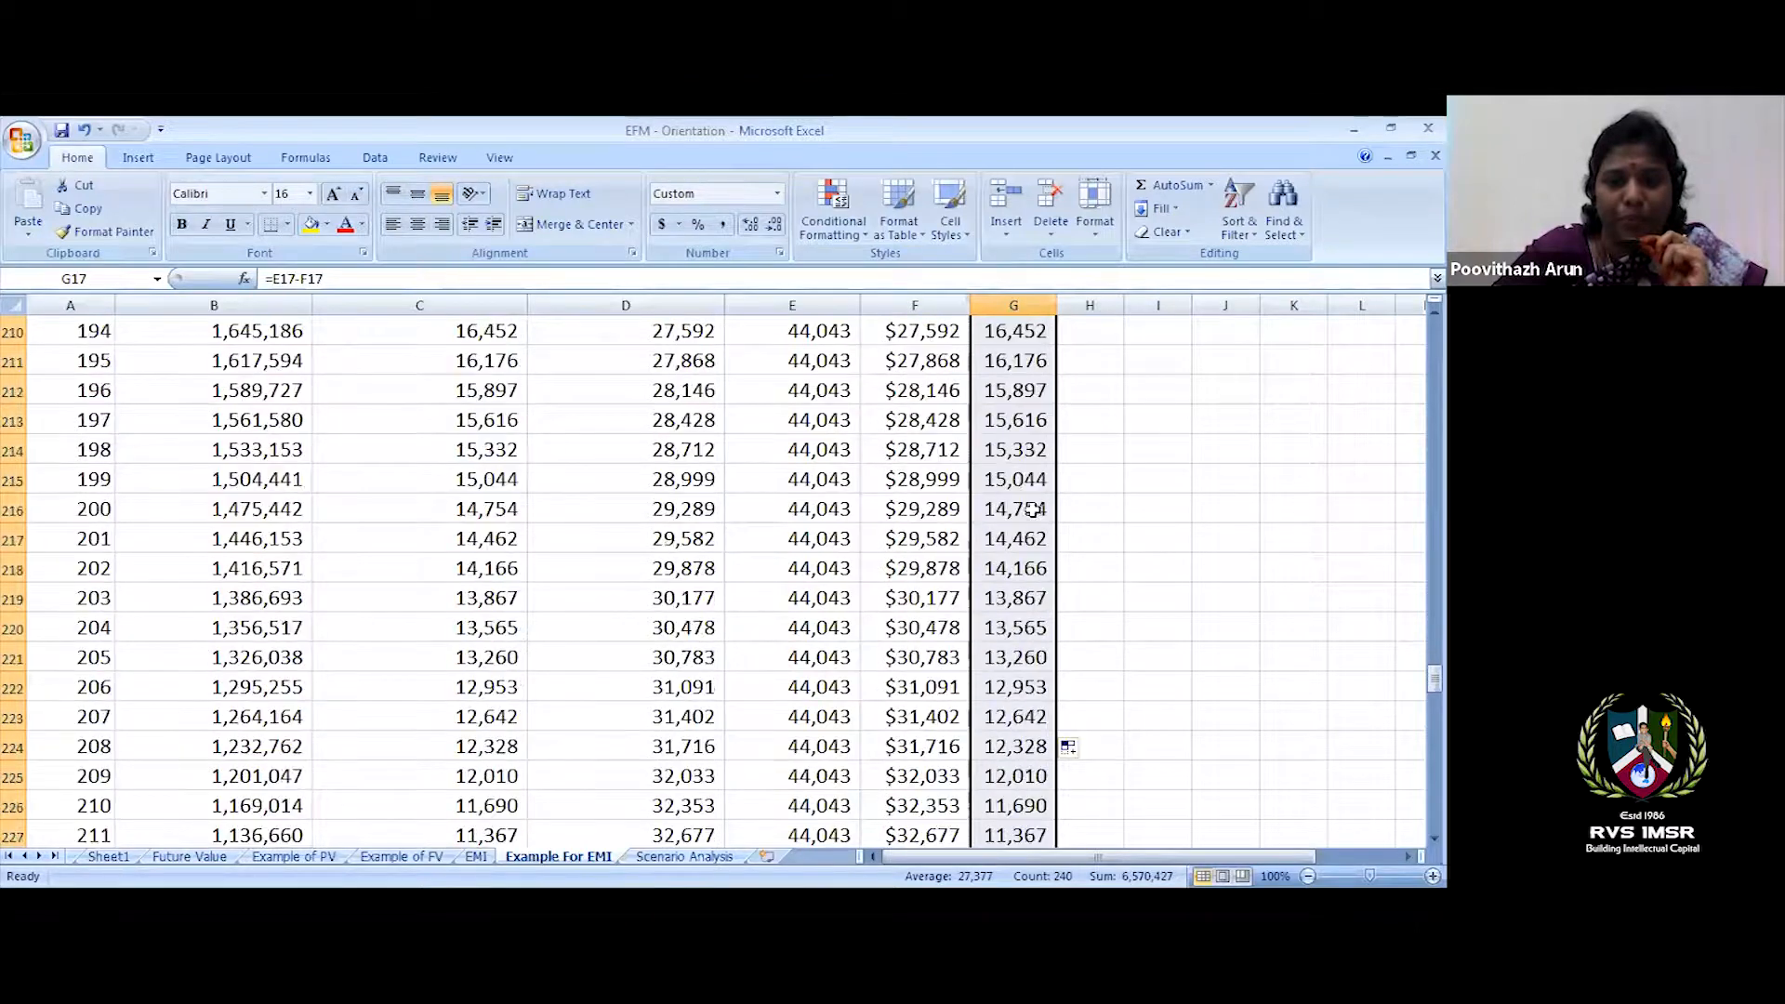
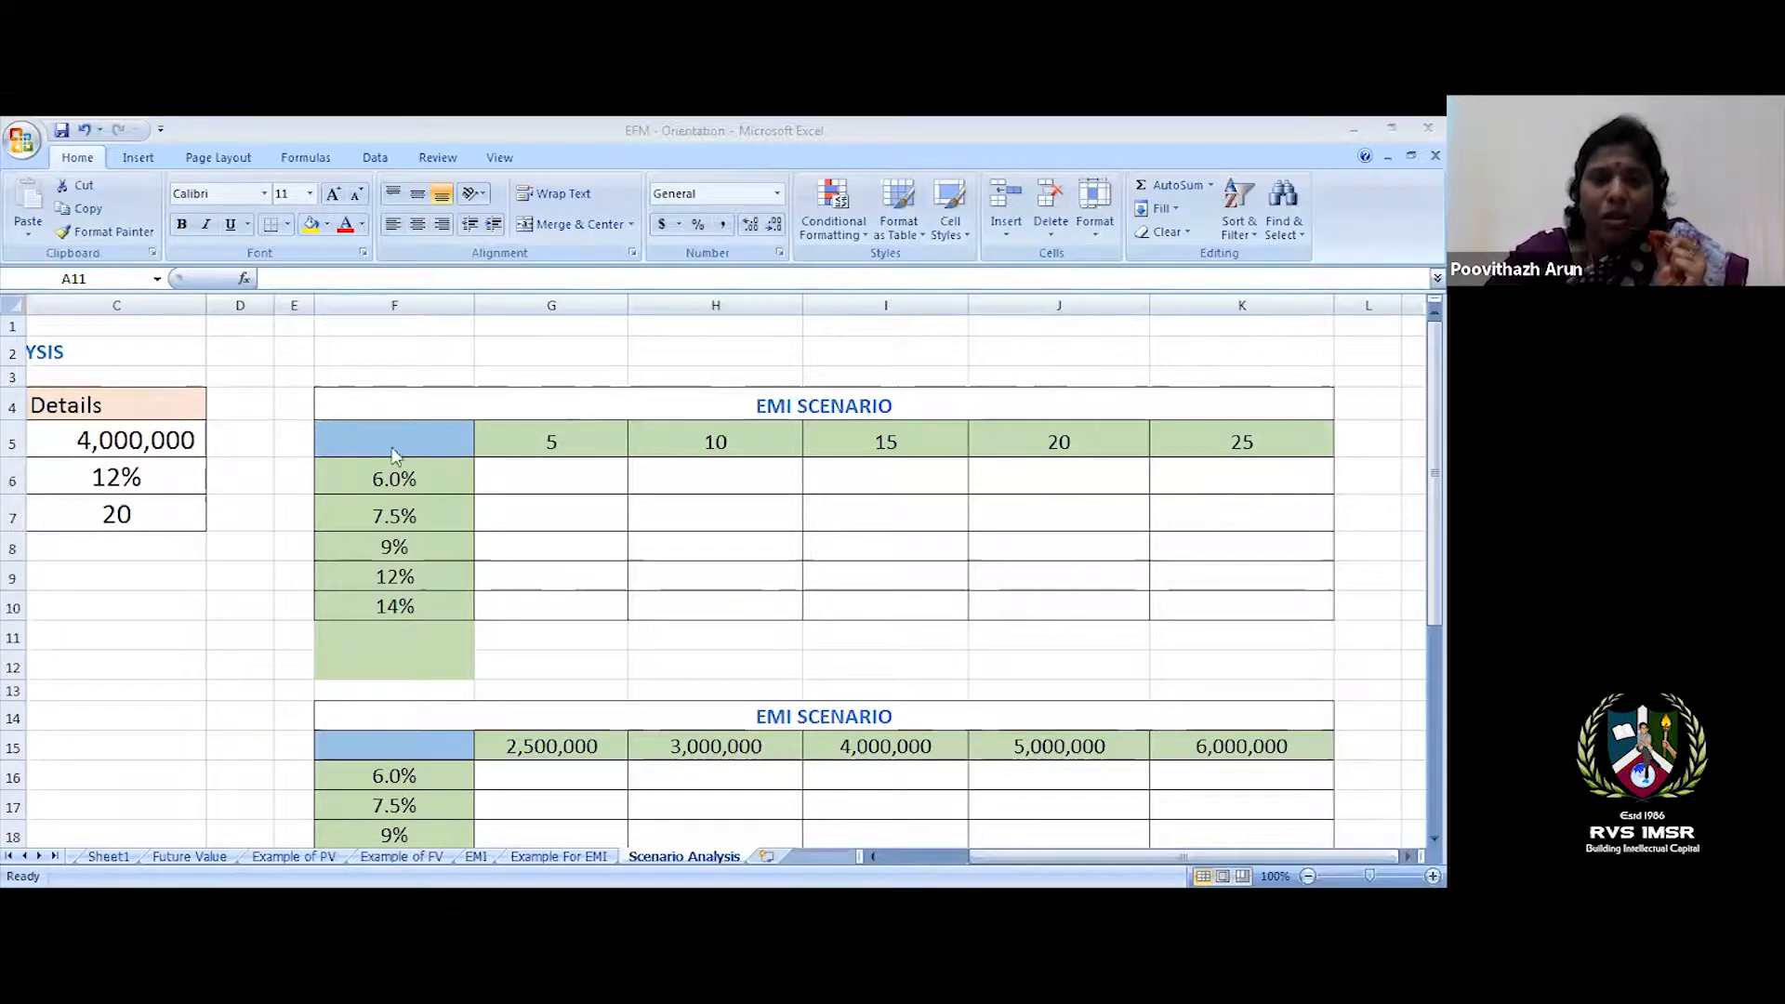
- On the Scenario Analysis sheet, enter a PMT formula in F5 with rate C6/12, periods C7*12 and present value -C5
{"action": "key", "text": "shift+space"}
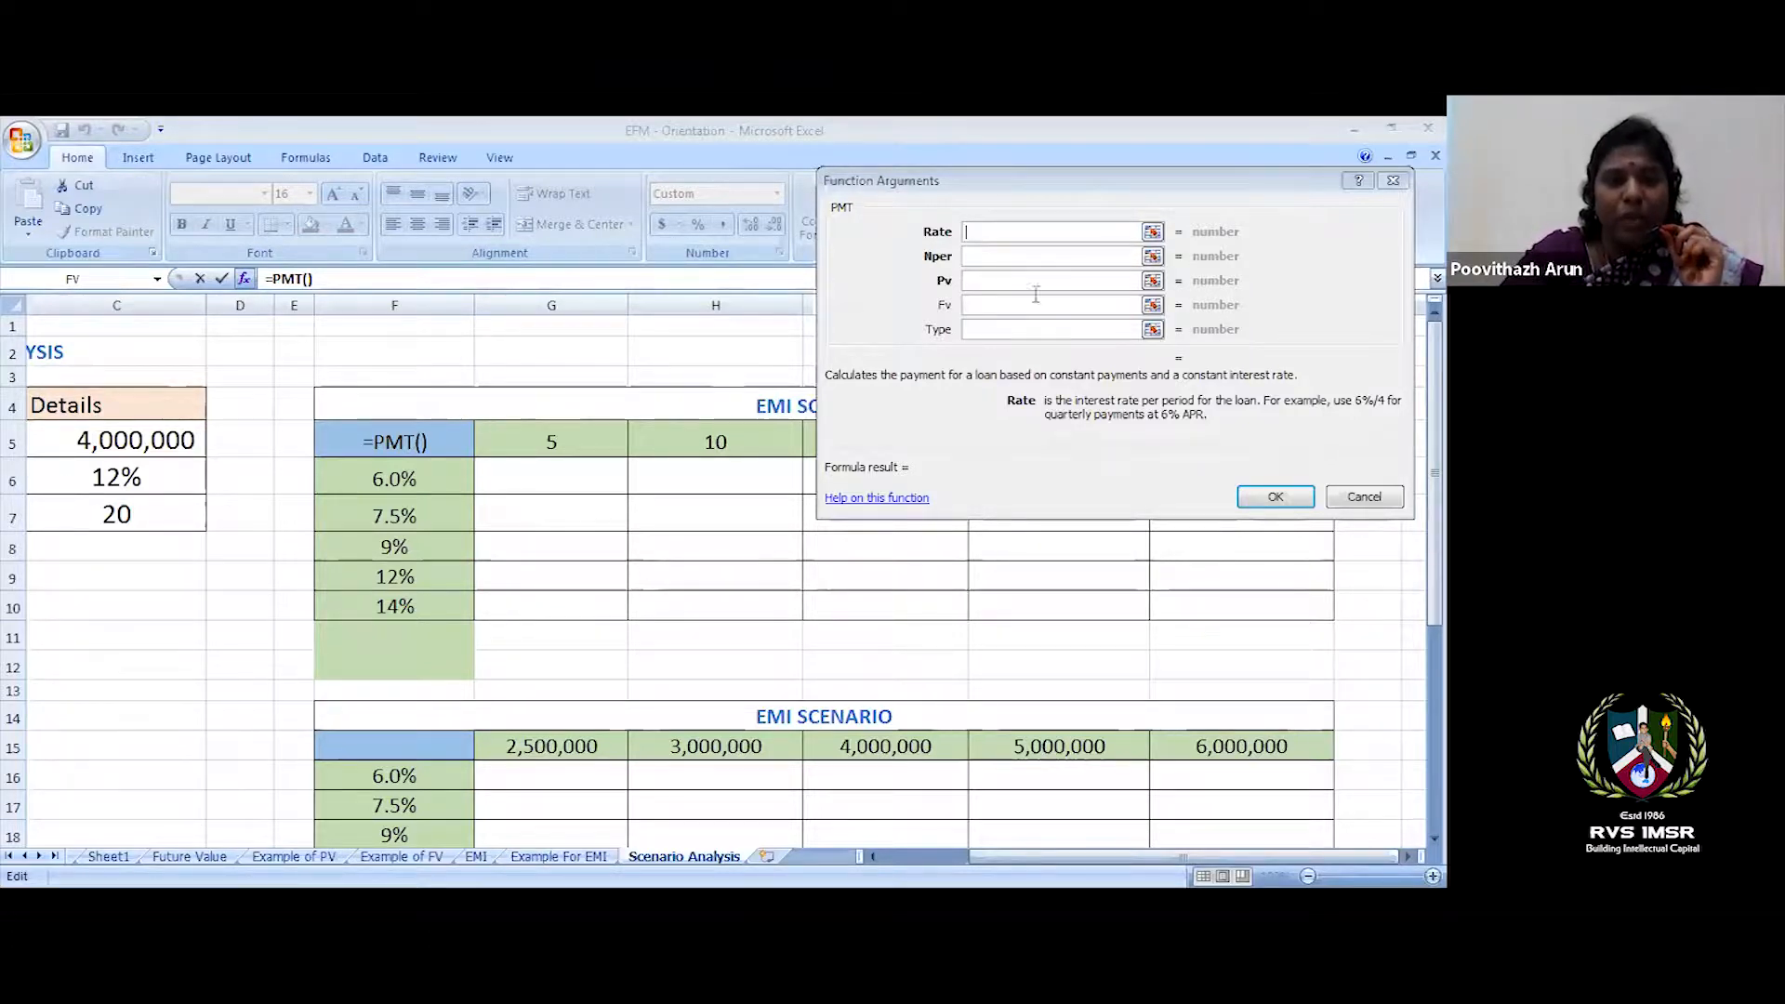
{"action": "left_click", "coordinate": [1002, 230]}
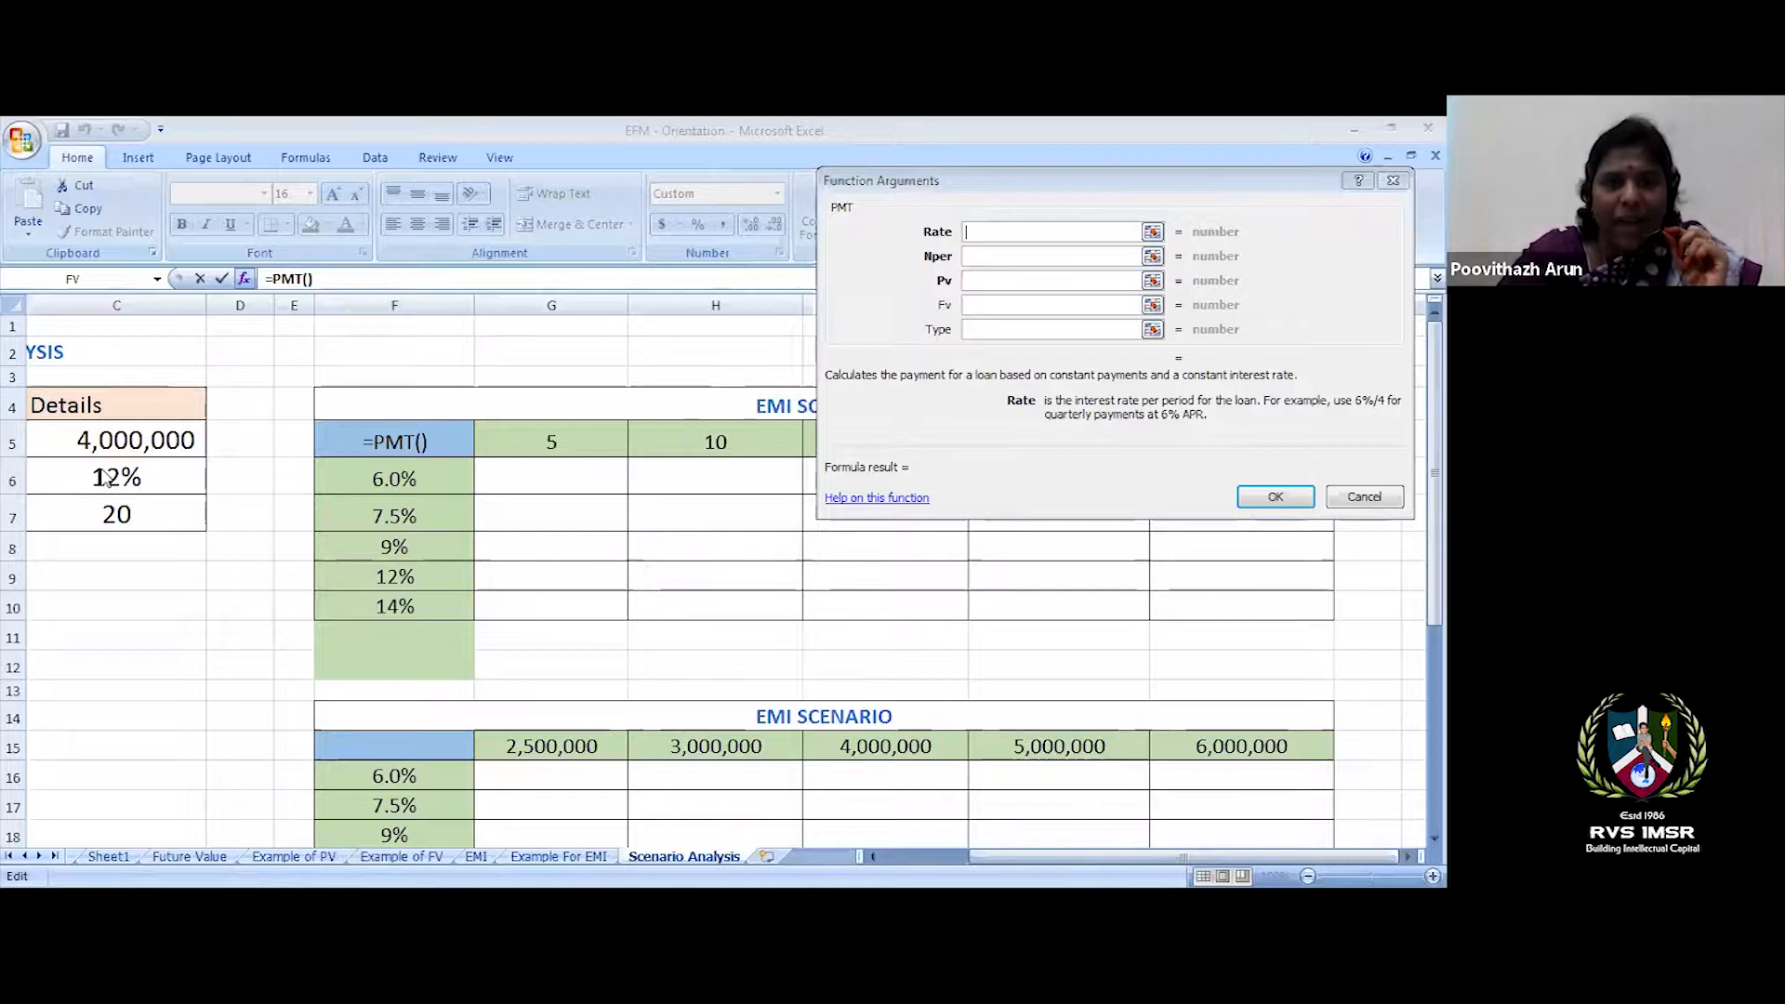
{"action": "left_click", "coordinate": [102, 472]}
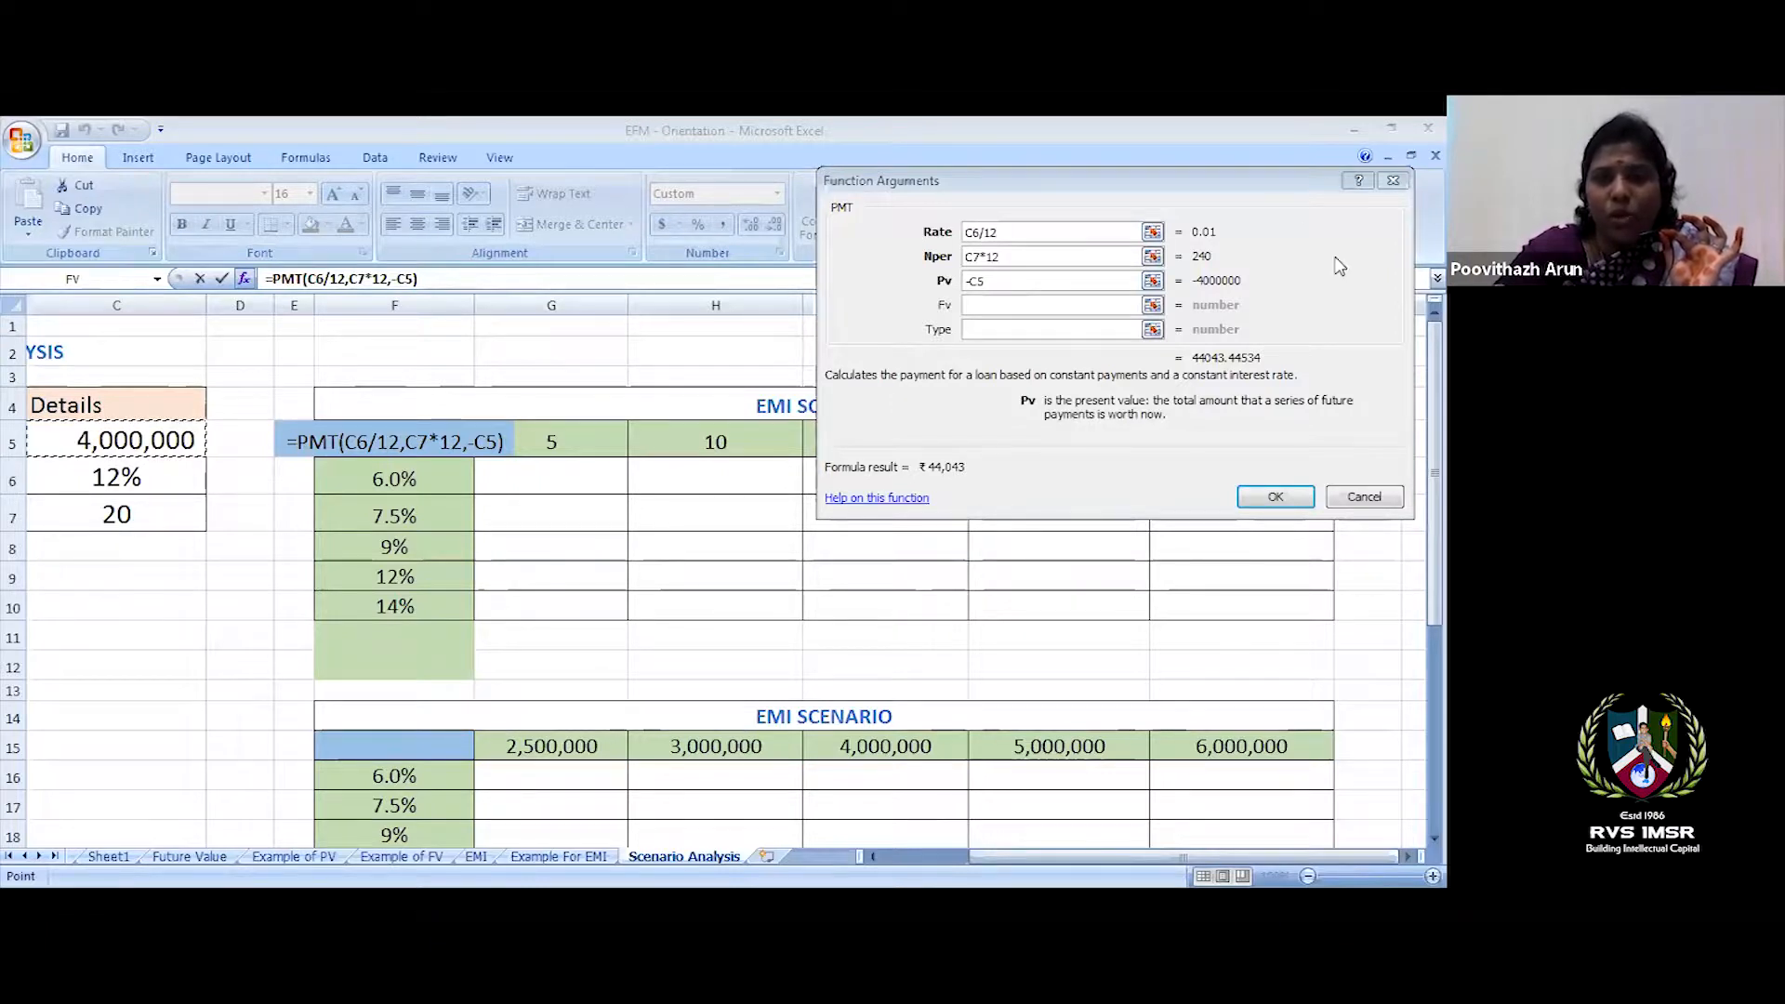
{"action": "left_click", "coordinate": [1278, 499]}
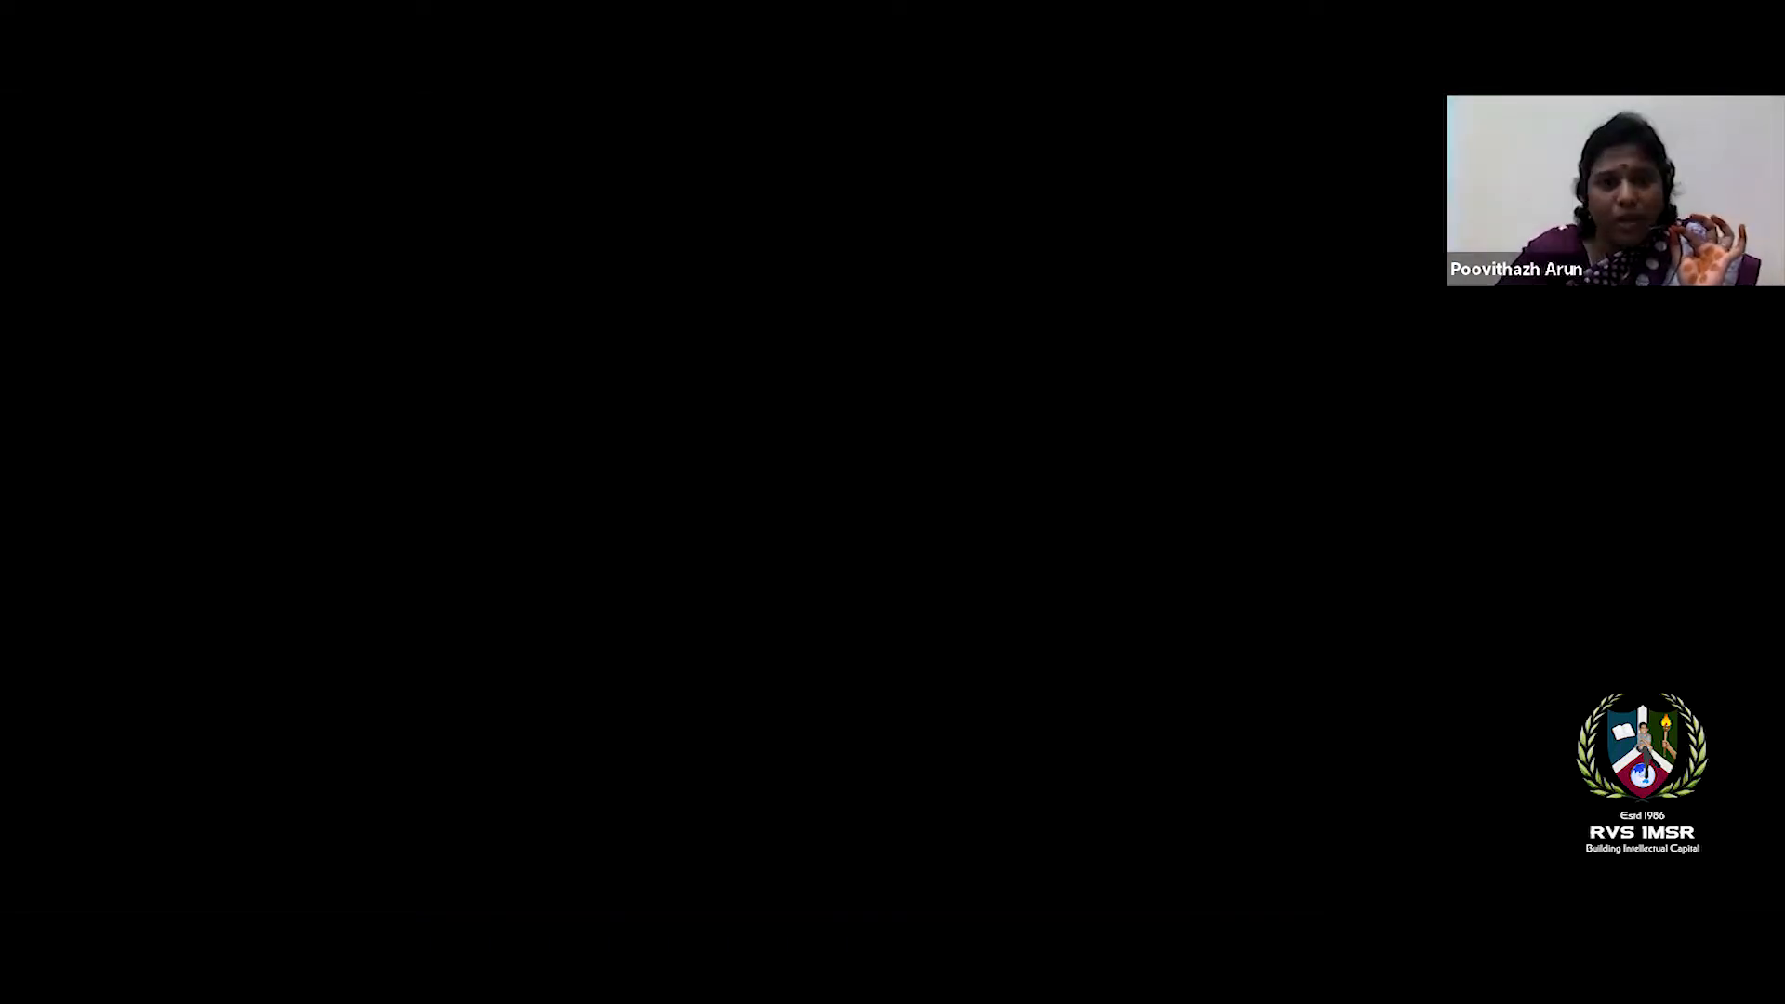
- Create a What-If data table over F5:K10 with row input cell C7 for tenure and column input cell C6 for the interest rate
{"action": "left_click", "coordinate": [374, 159]}
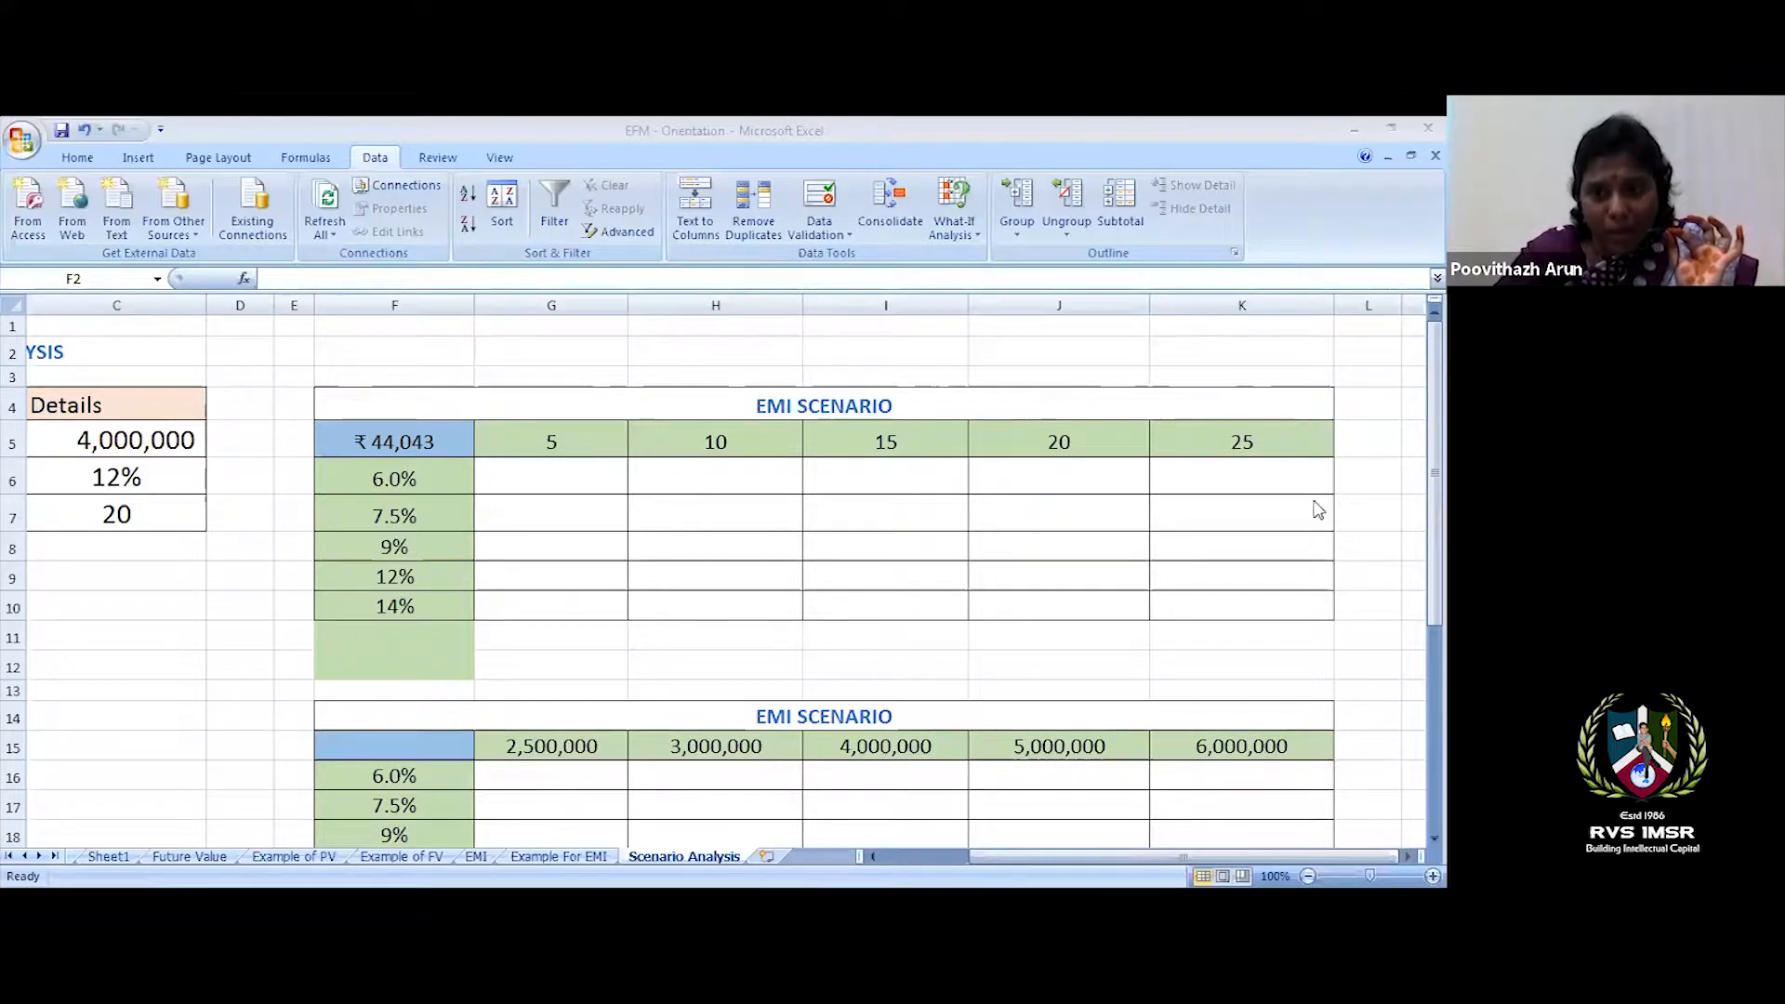
{"action": "left_click_drag", "start_coordinate": [776, 409], "coordinate": [976, 605]}
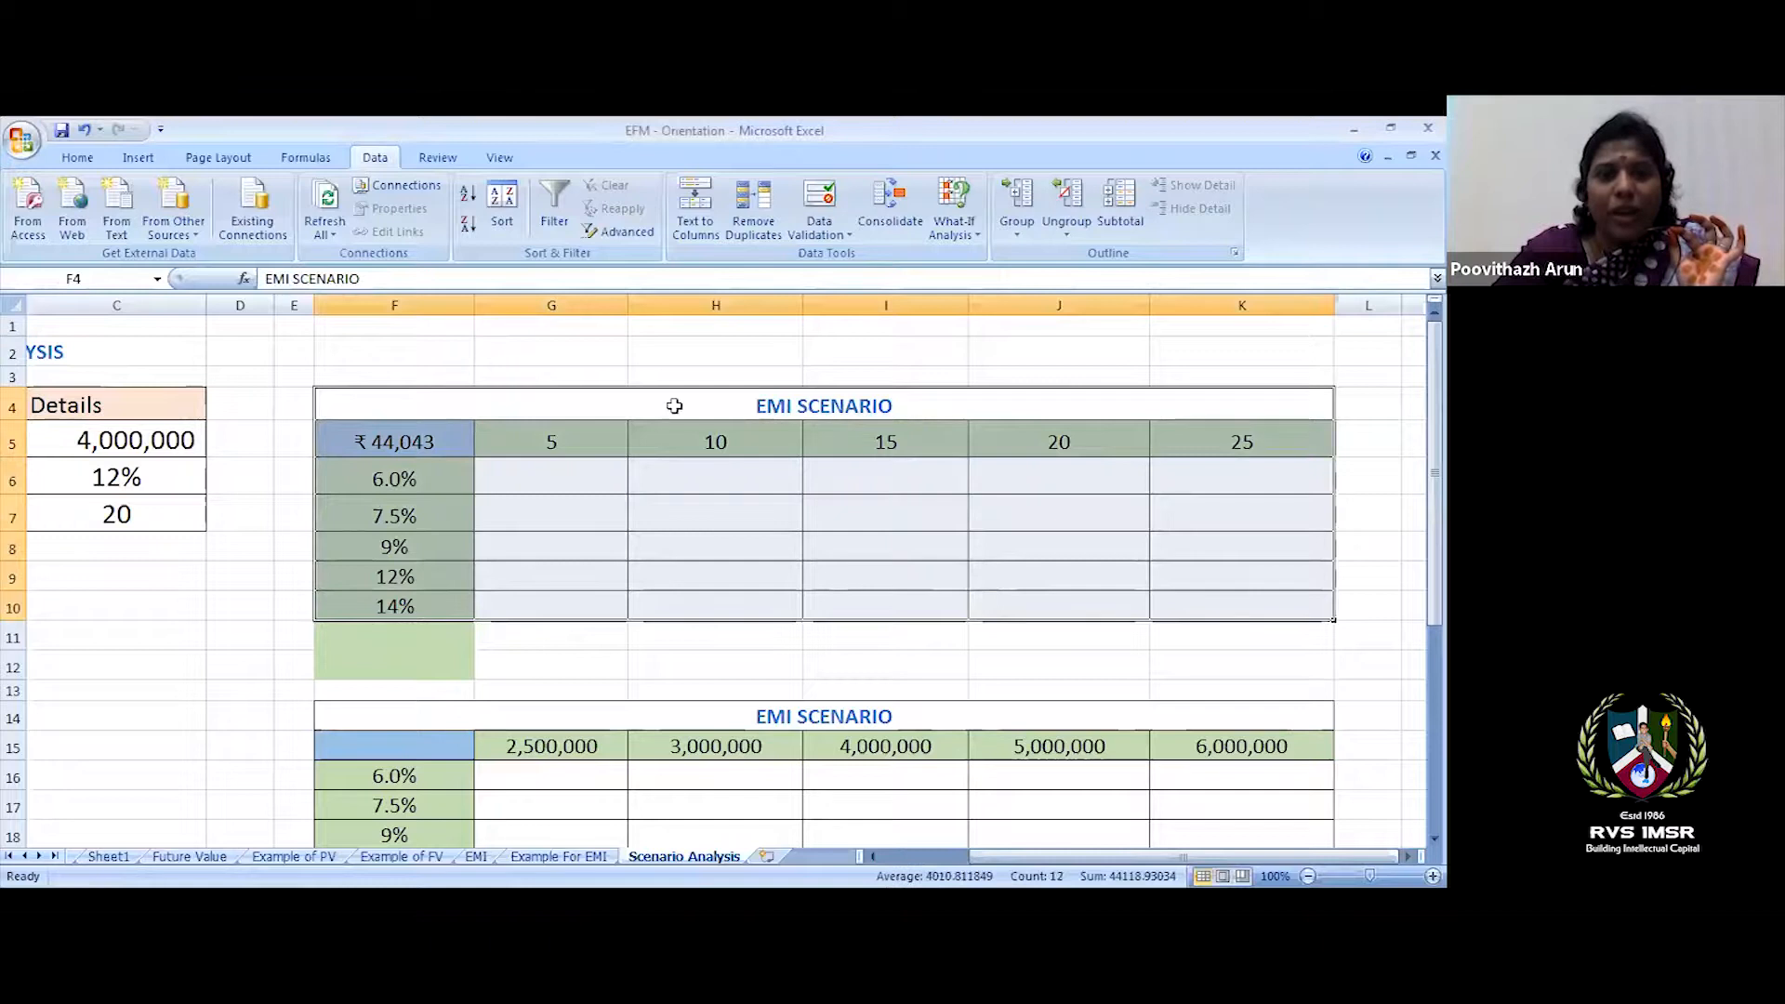
{"action": "left_click_drag", "start_coordinate": [405, 429], "coordinate": [1258, 605]}
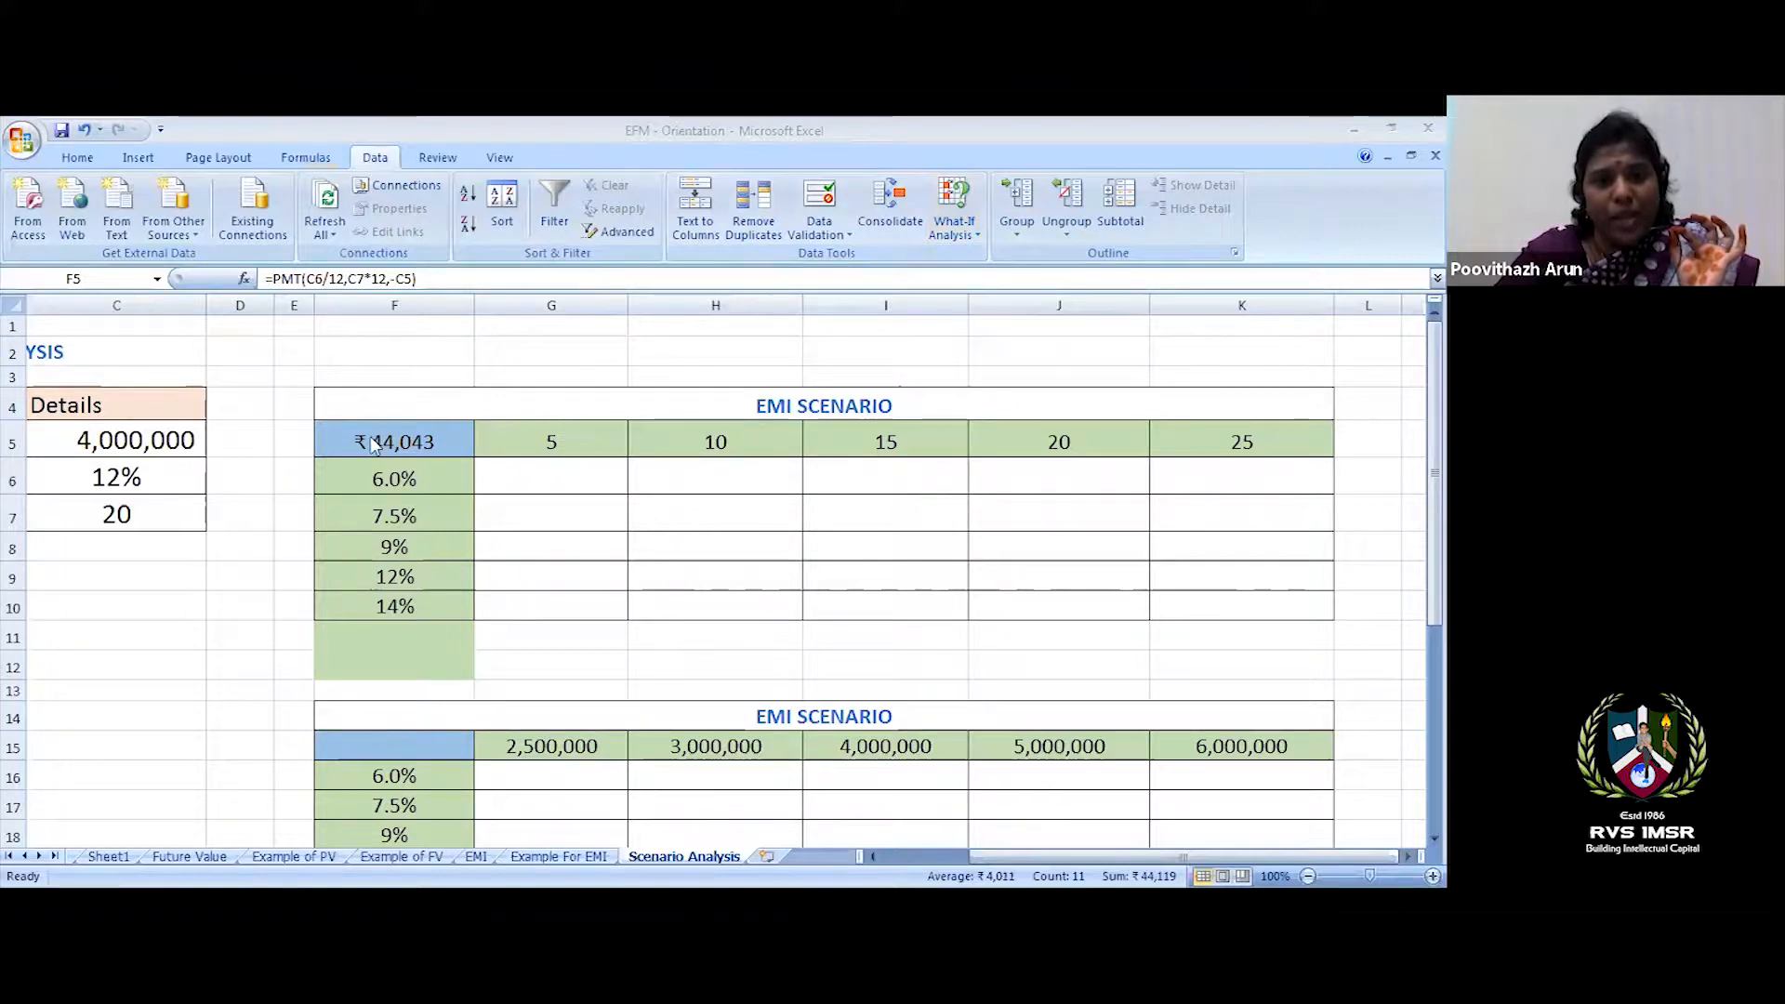
{"action": "left_click", "coordinate": [978, 302]}
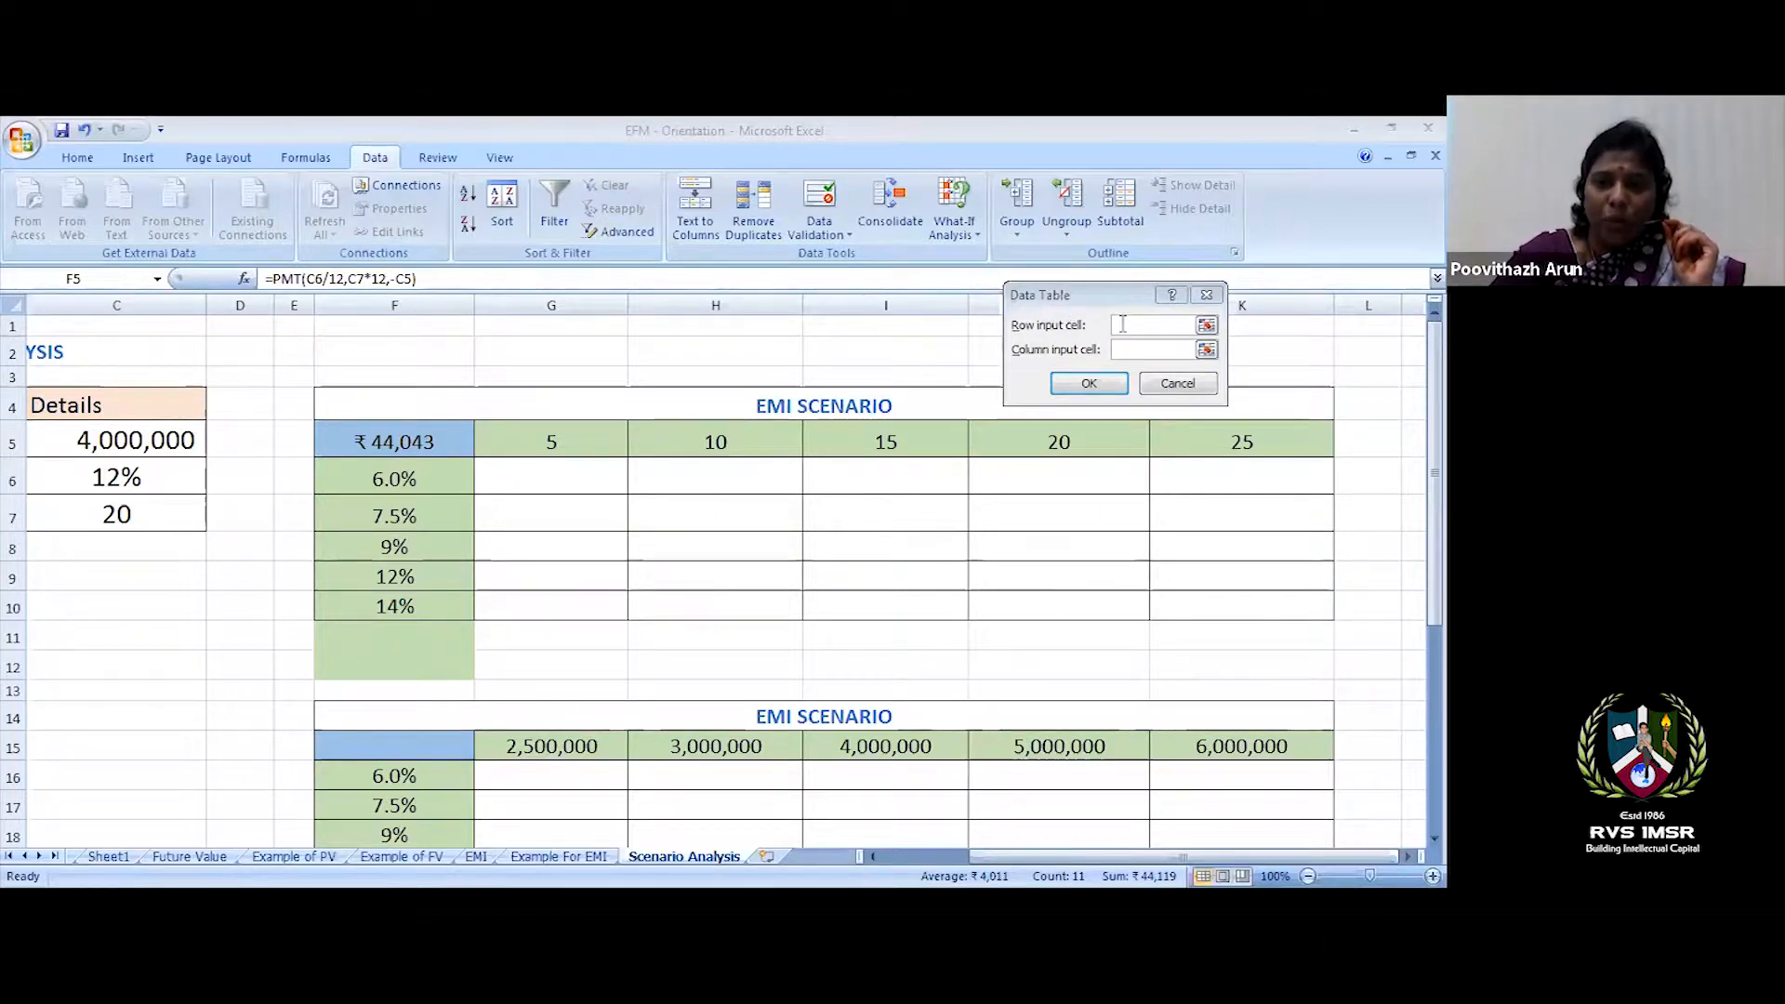
{"action": "left_click", "coordinate": [1128, 351]}
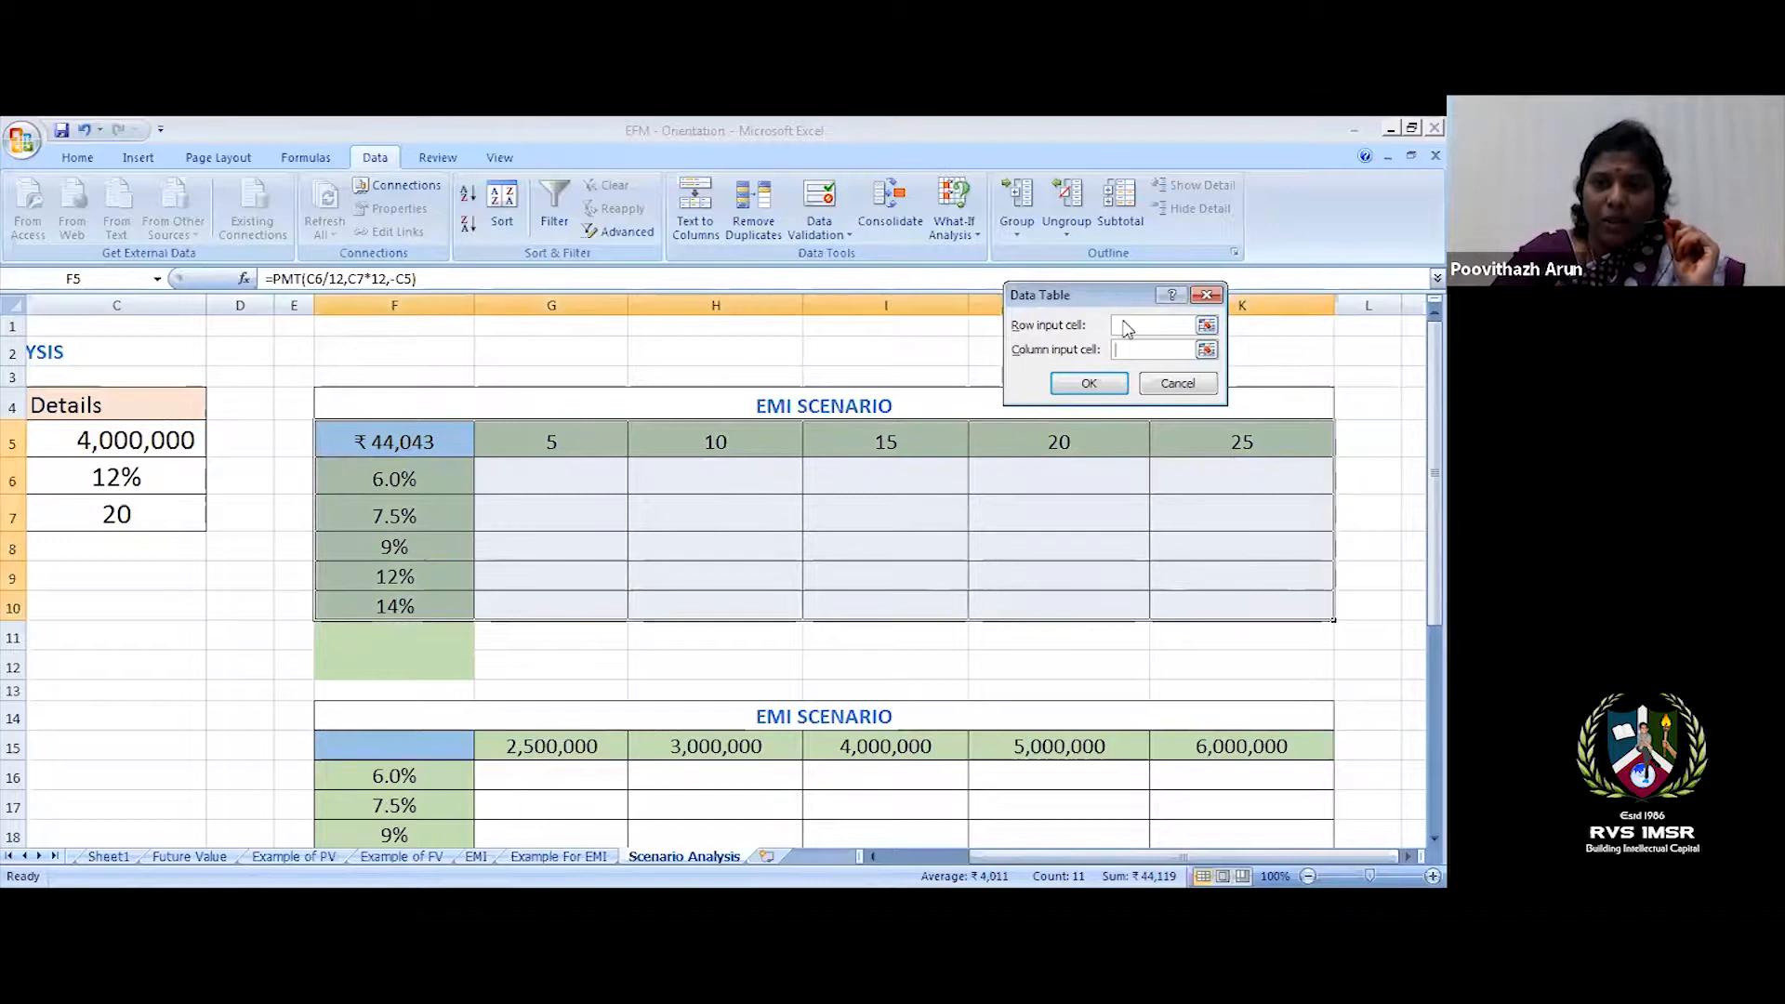
{"action": "left_click", "coordinate": [1126, 328]}
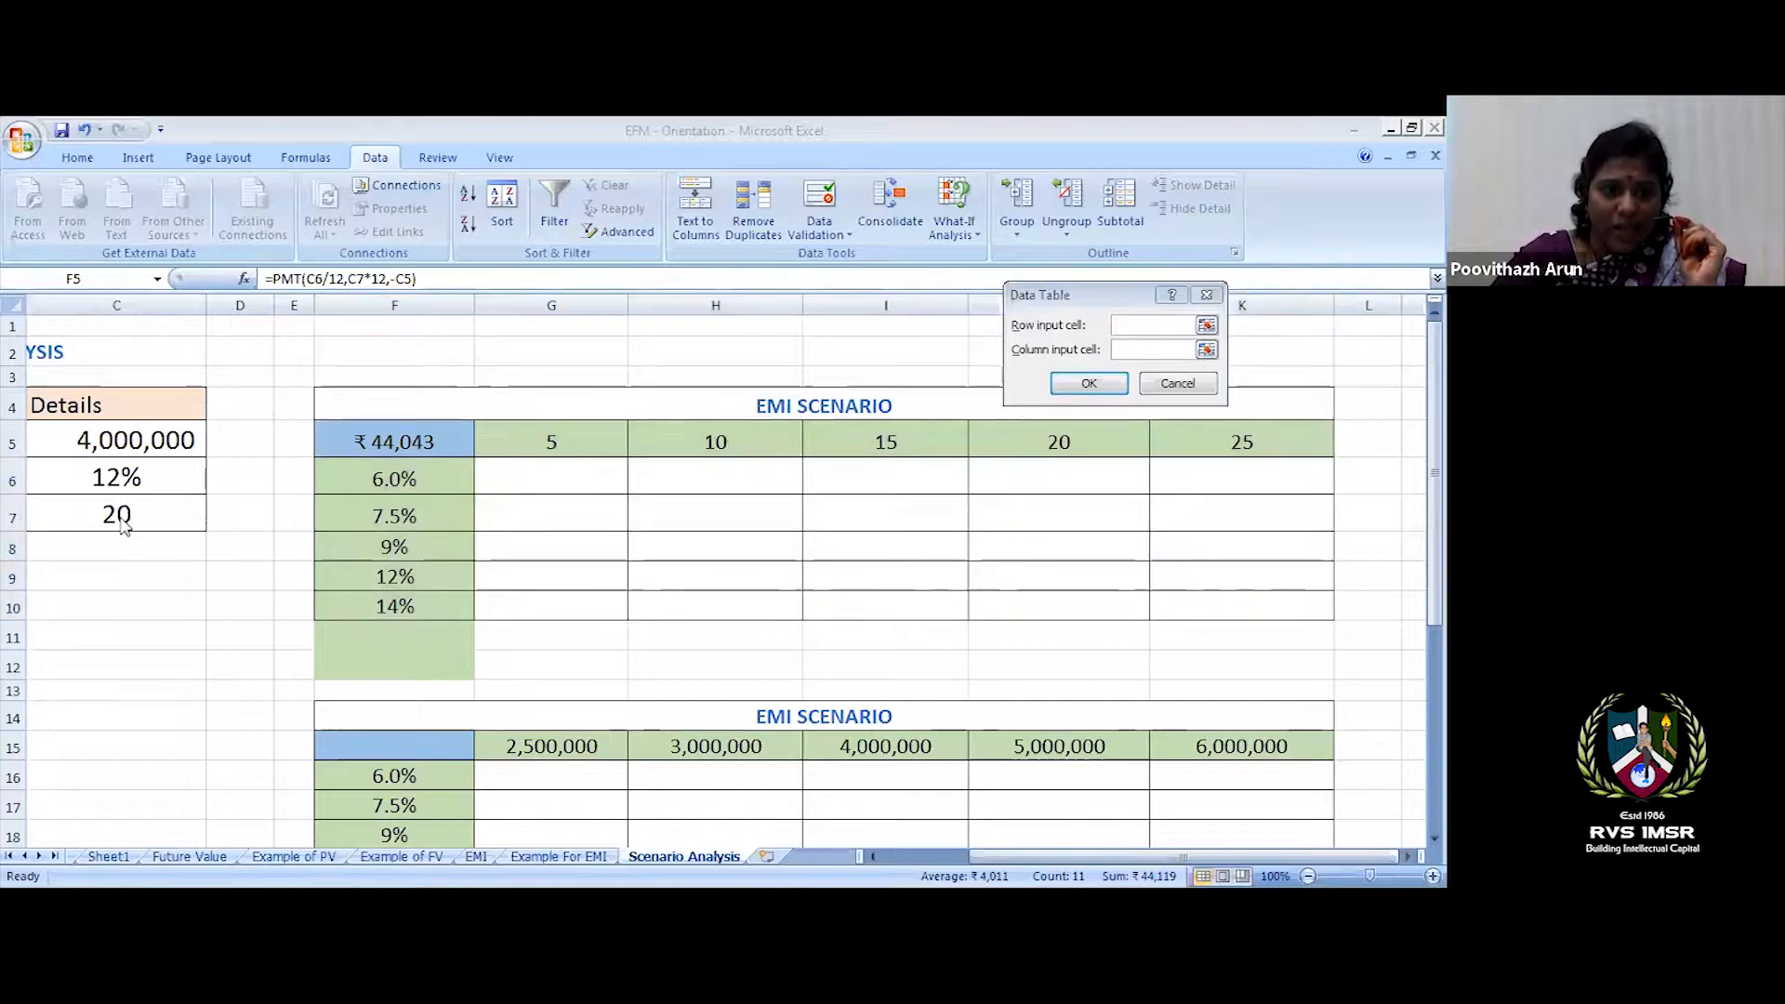
{"action": "left_click", "coordinate": [1162, 349]}
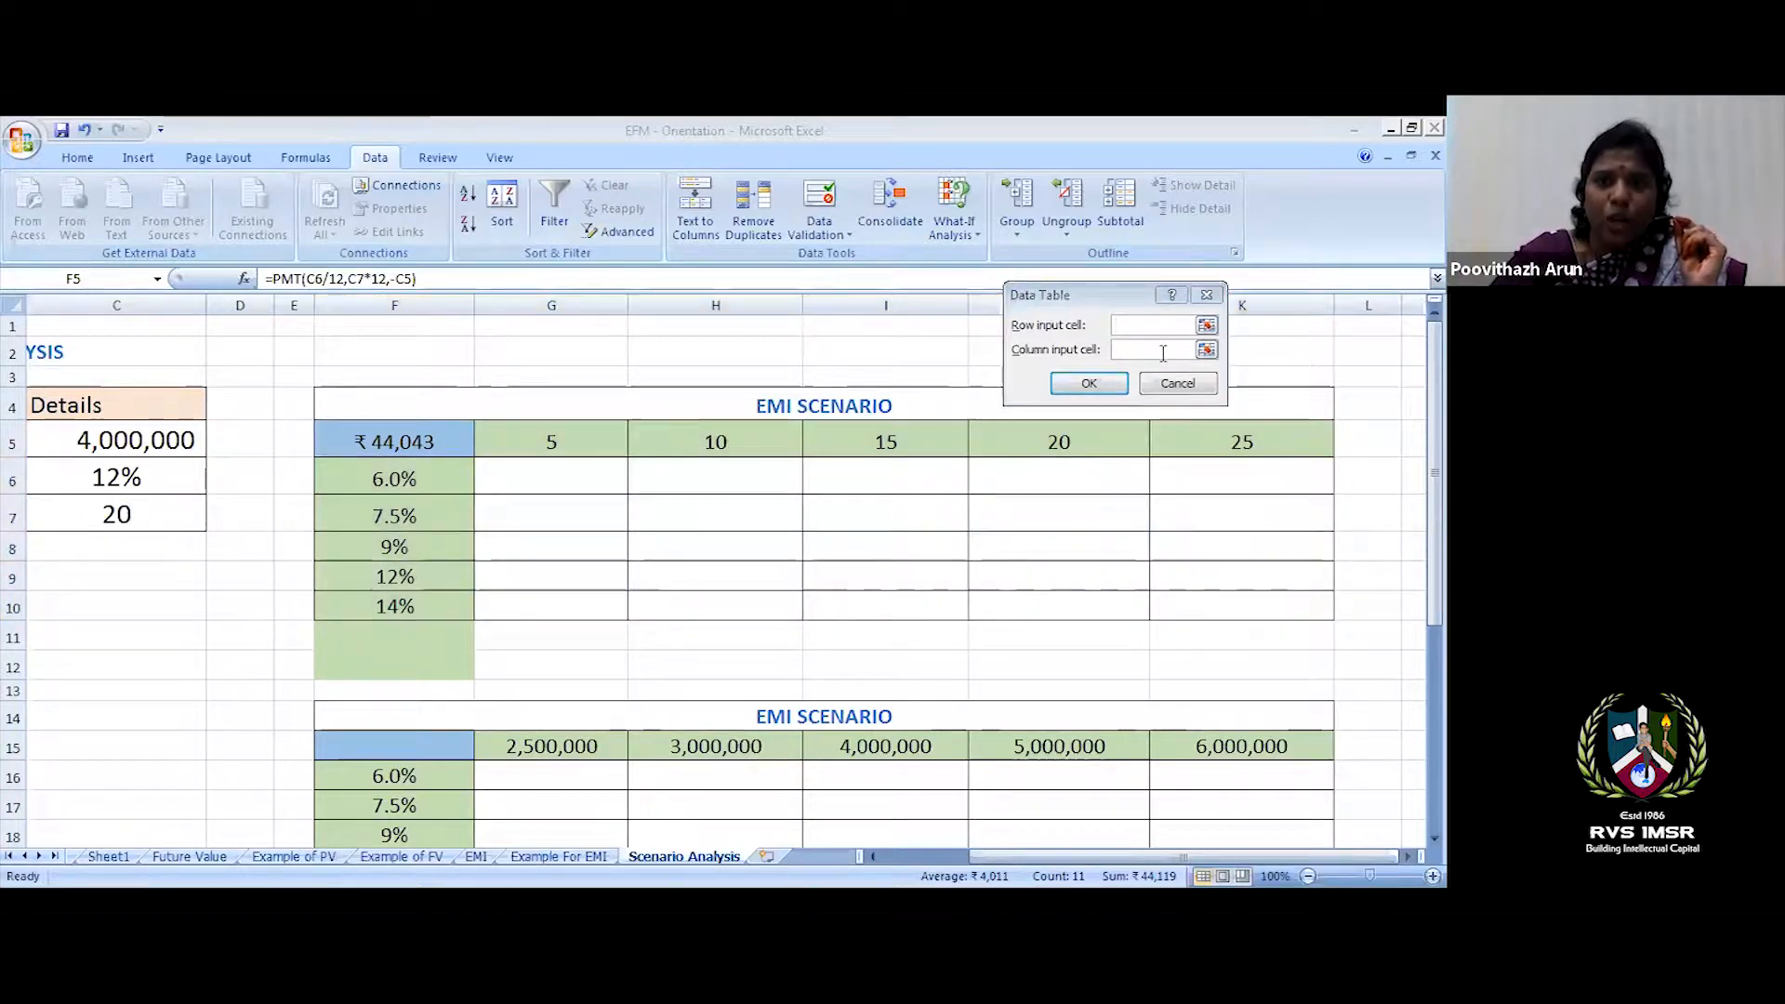
{"action": "left_click", "coordinate": [122, 487]}
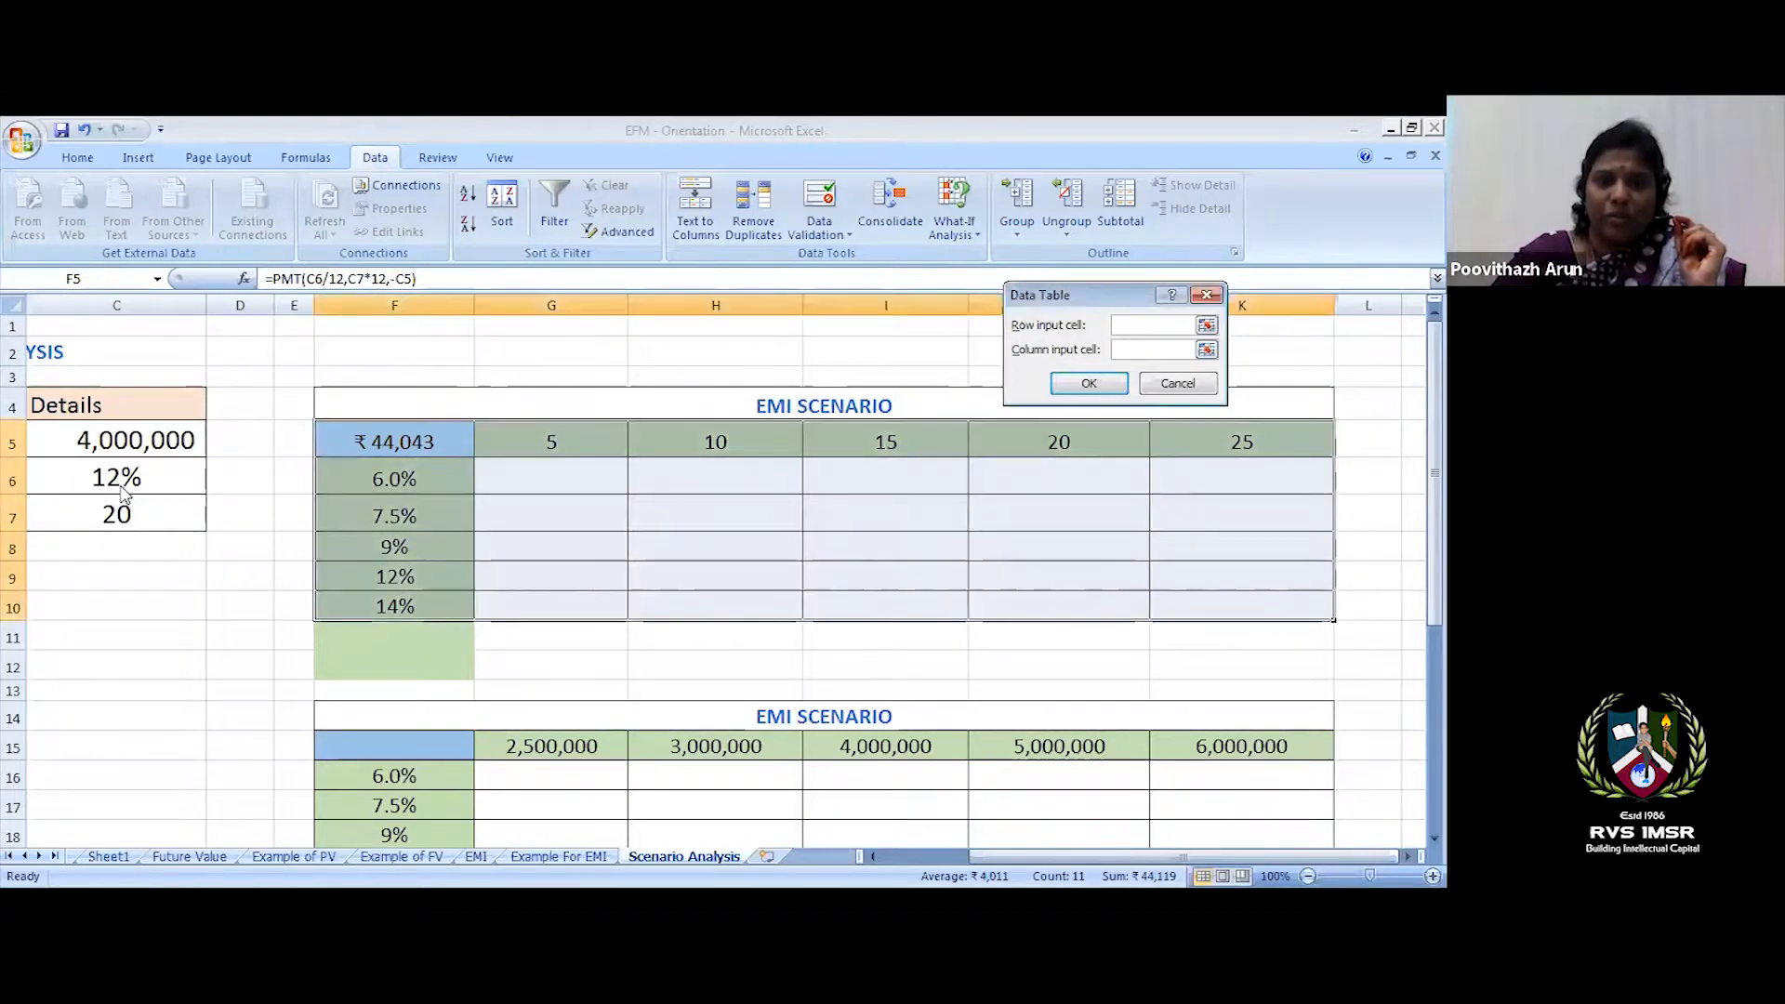
{"action": "left_click", "coordinate": [125, 479]}
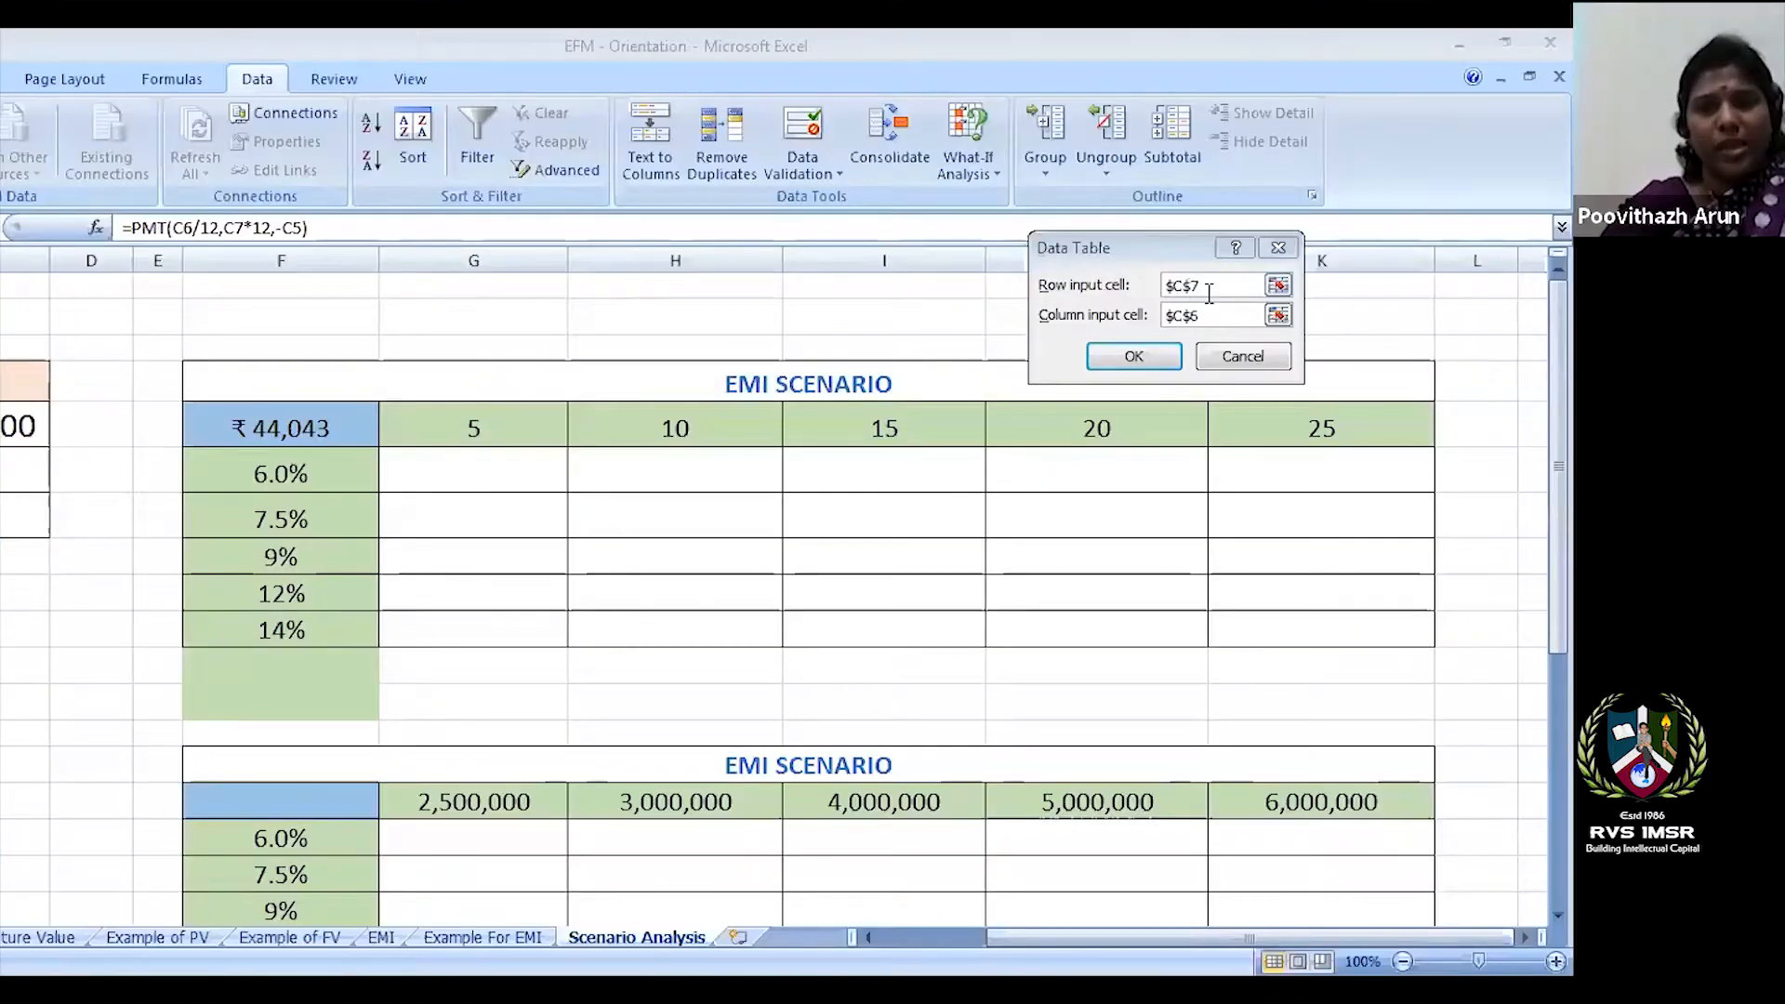
{"action": "left_click", "coordinate": [1194, 285]}
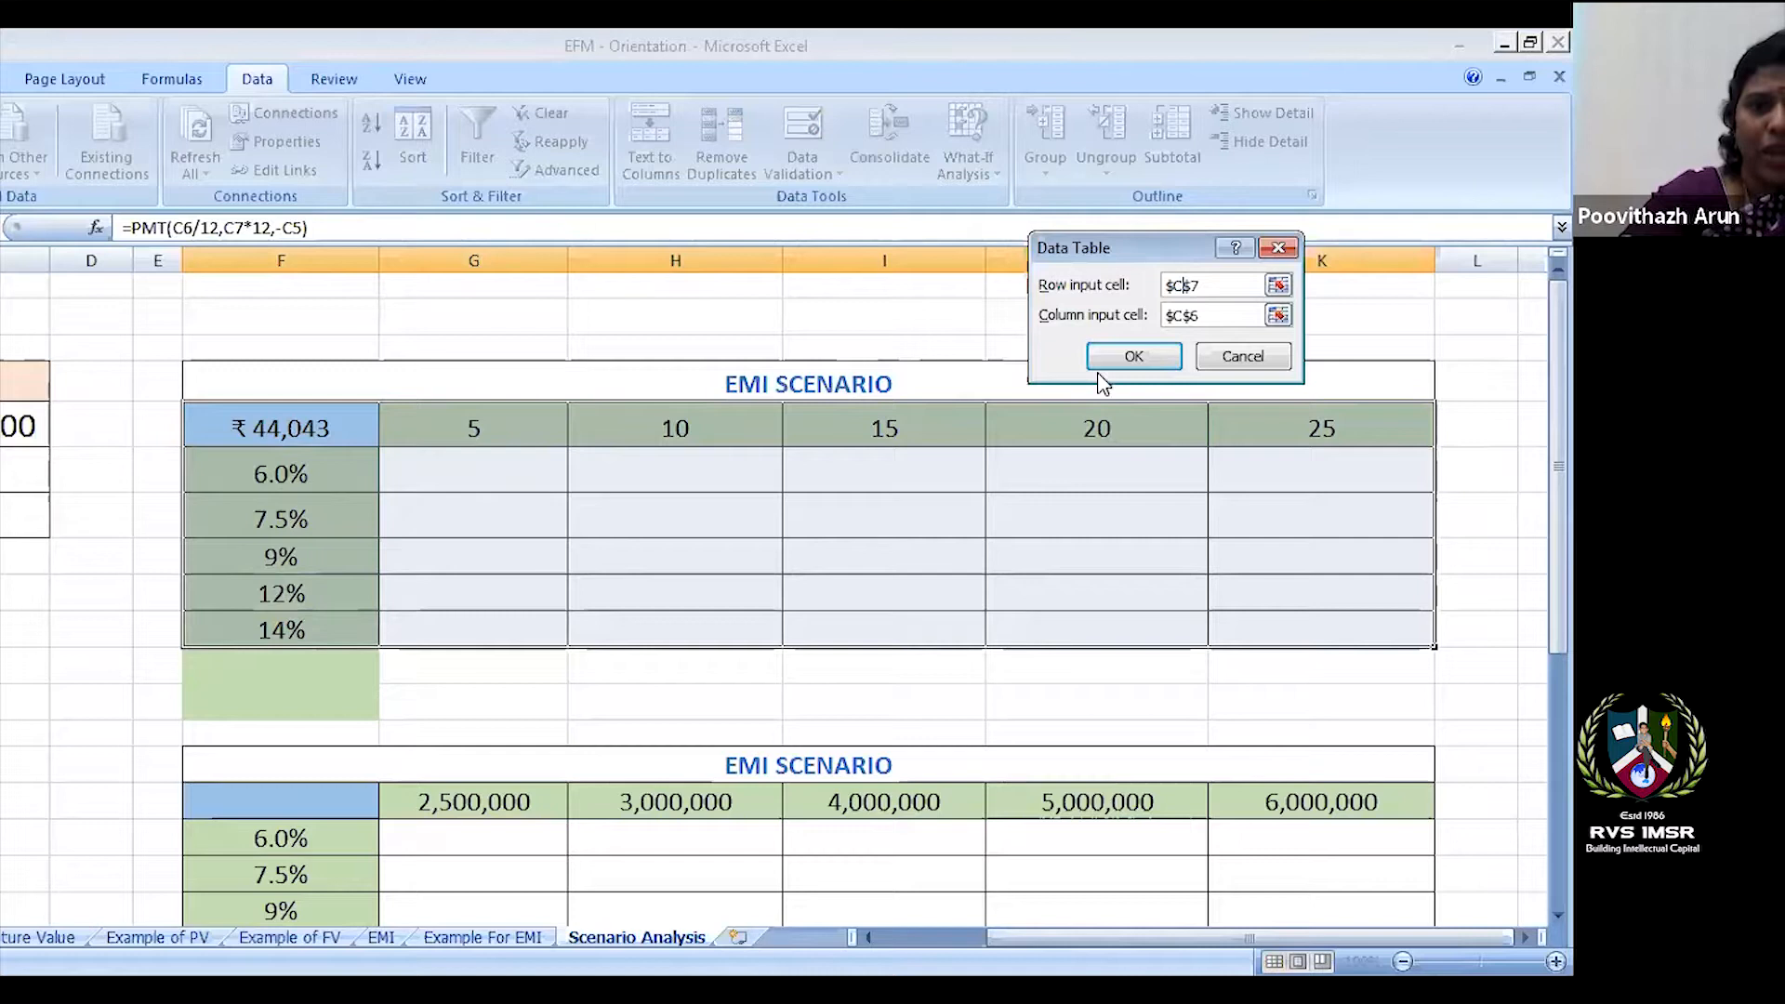
{"action": "left_click", "coordinate": [1139, 360]}
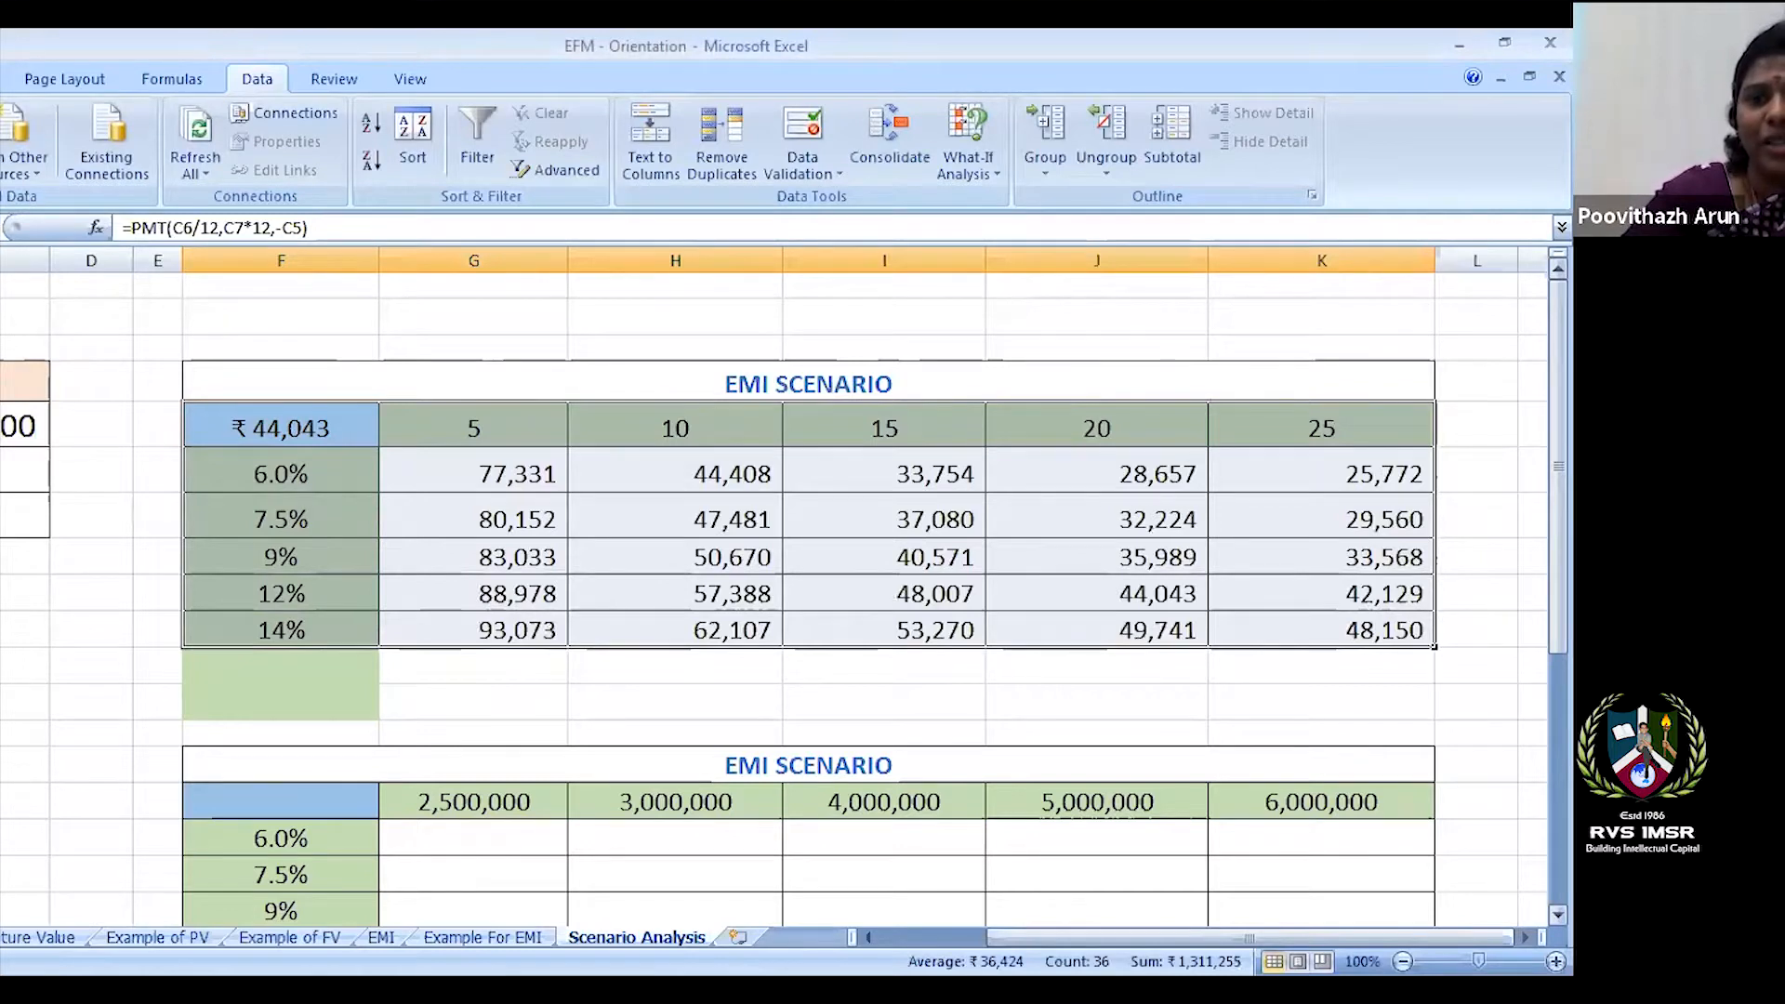
- Start a PMT formula in F15, the blue corner cell of the second EMI scenario table
{"action": "scroll", "coordinate": [786, 595], "scroll_direction": "down", "scroll_amount": 6}
{"action": "scroll", "coordinate": [786, 595], "scroll_direction": "up", "scroll_amount": 4}
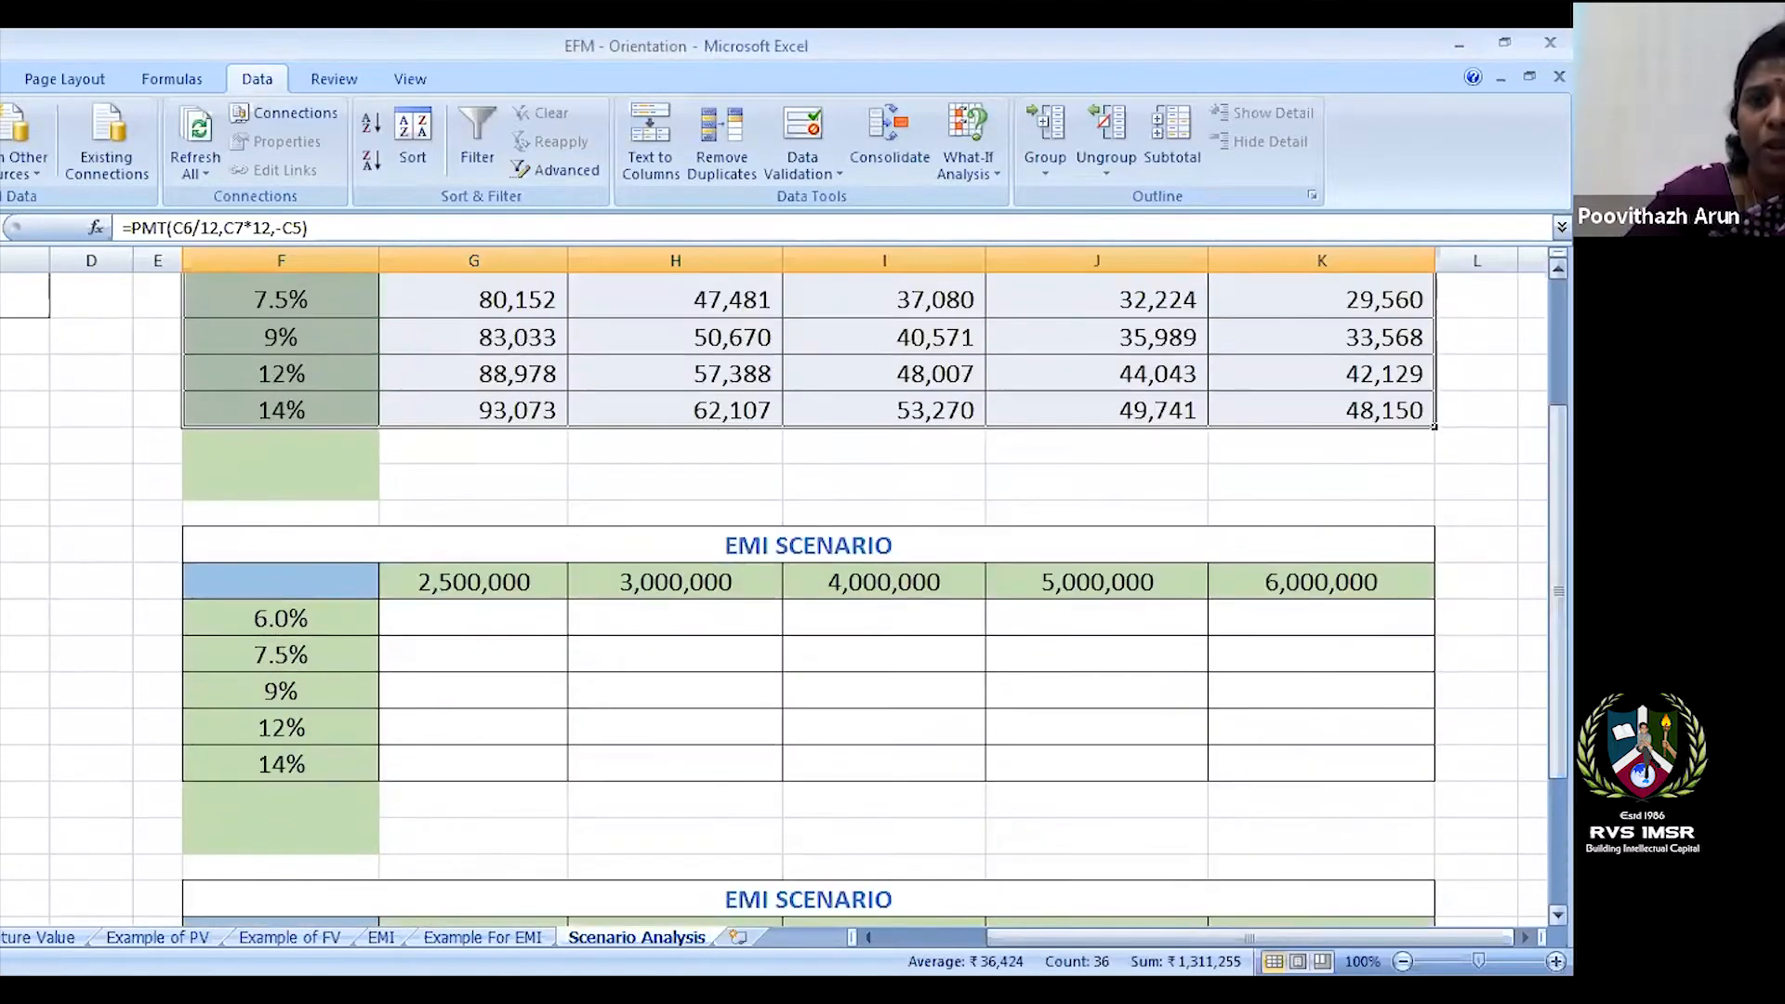
{"action": "left_click_drag", "start_coordinate": [1558, 493], "coordinate": [1558, 410]}
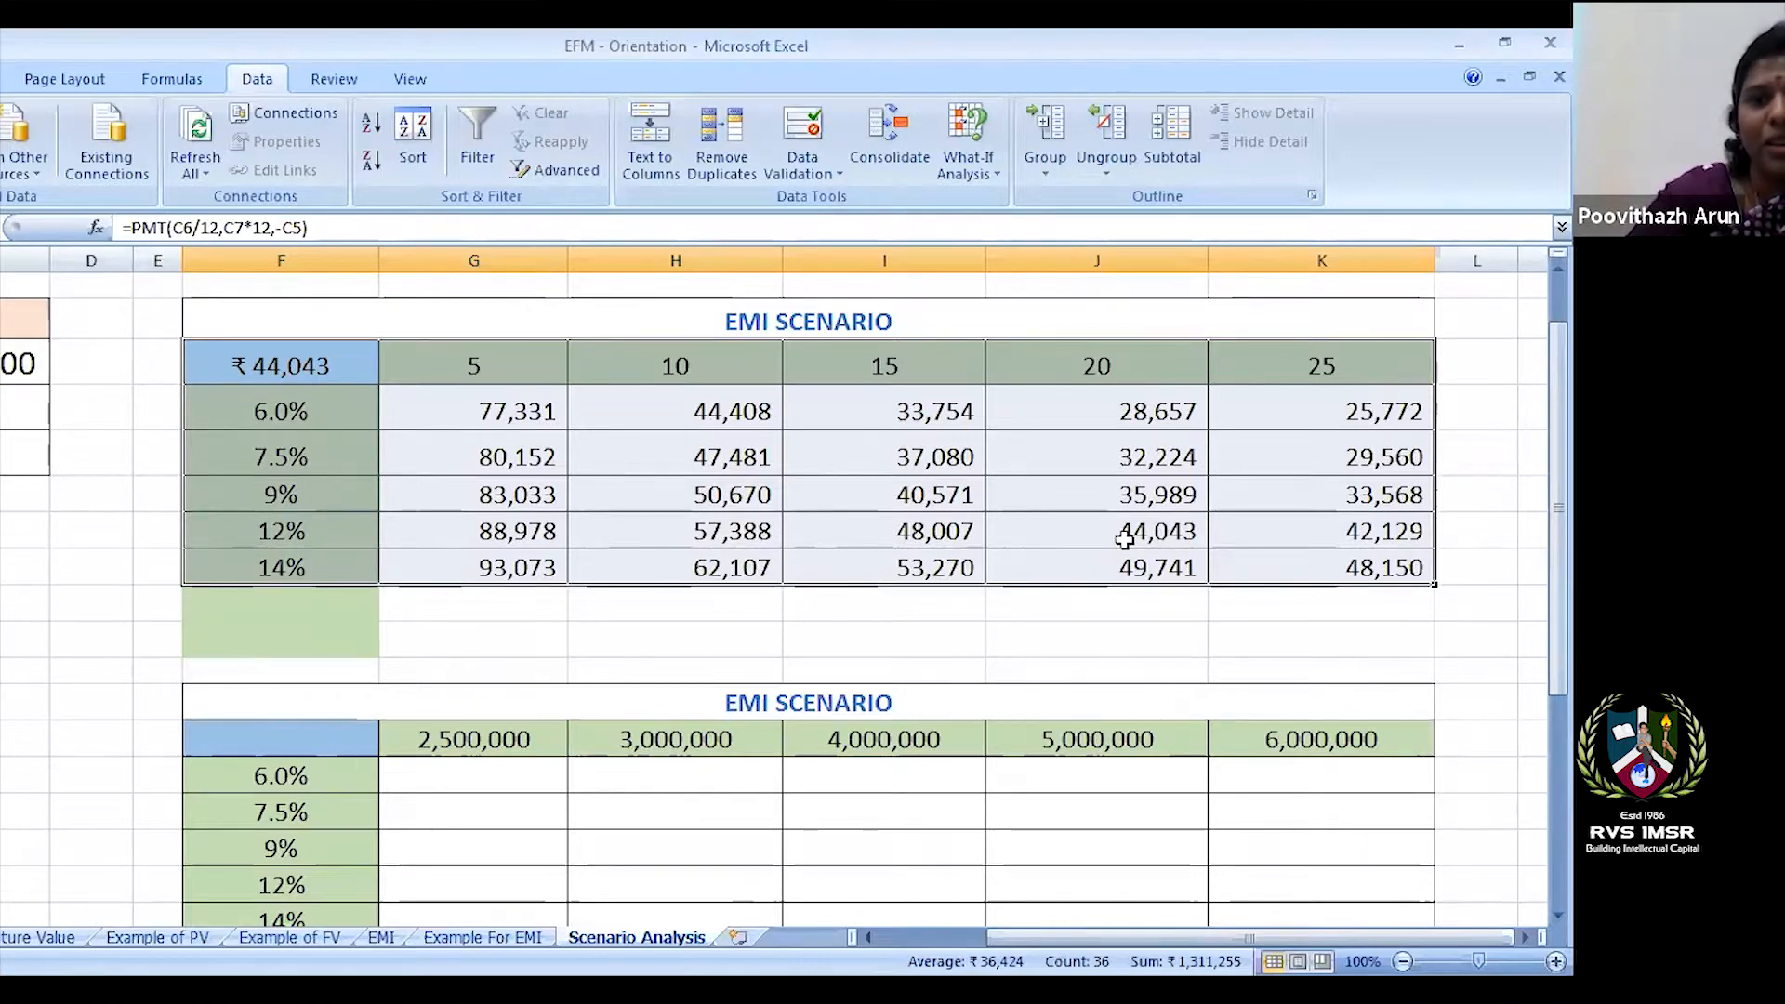
{"action": "left_click_drag", "start_coordinate": [1558, 374], "coordinate": [1558, 439]}
{"action": "left_click", "coordinate": [229, 628]}
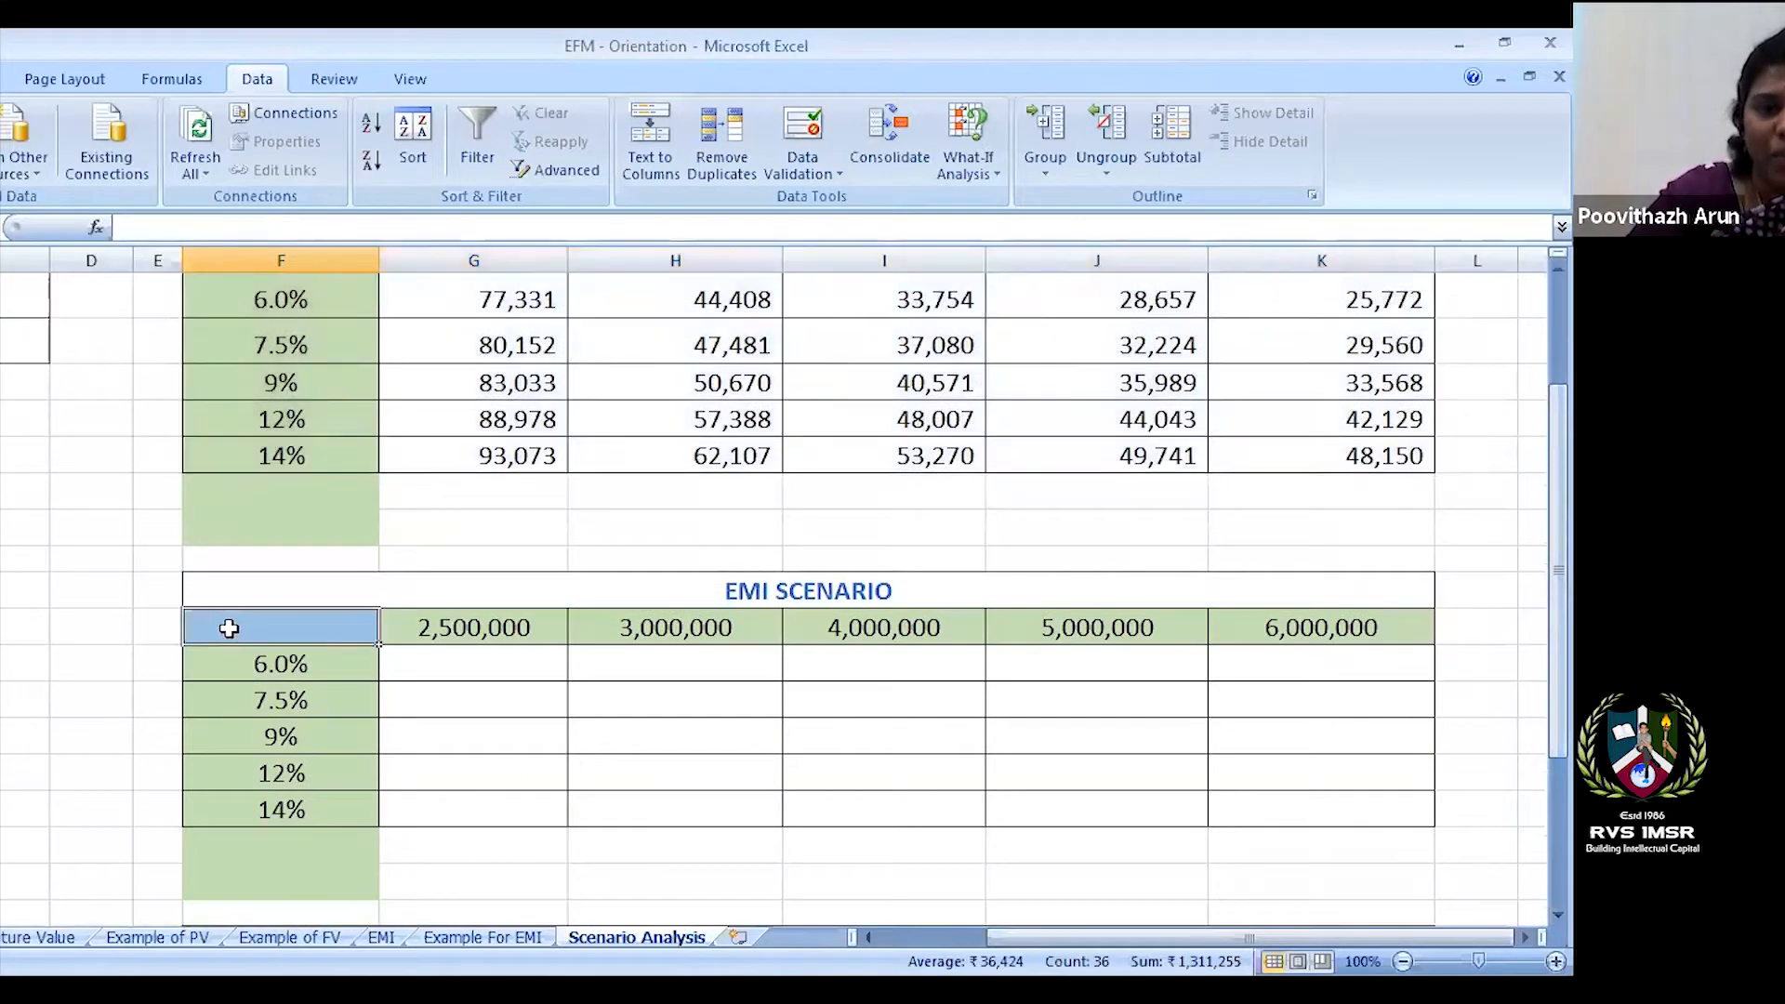
{"action": "type", "text": "="}
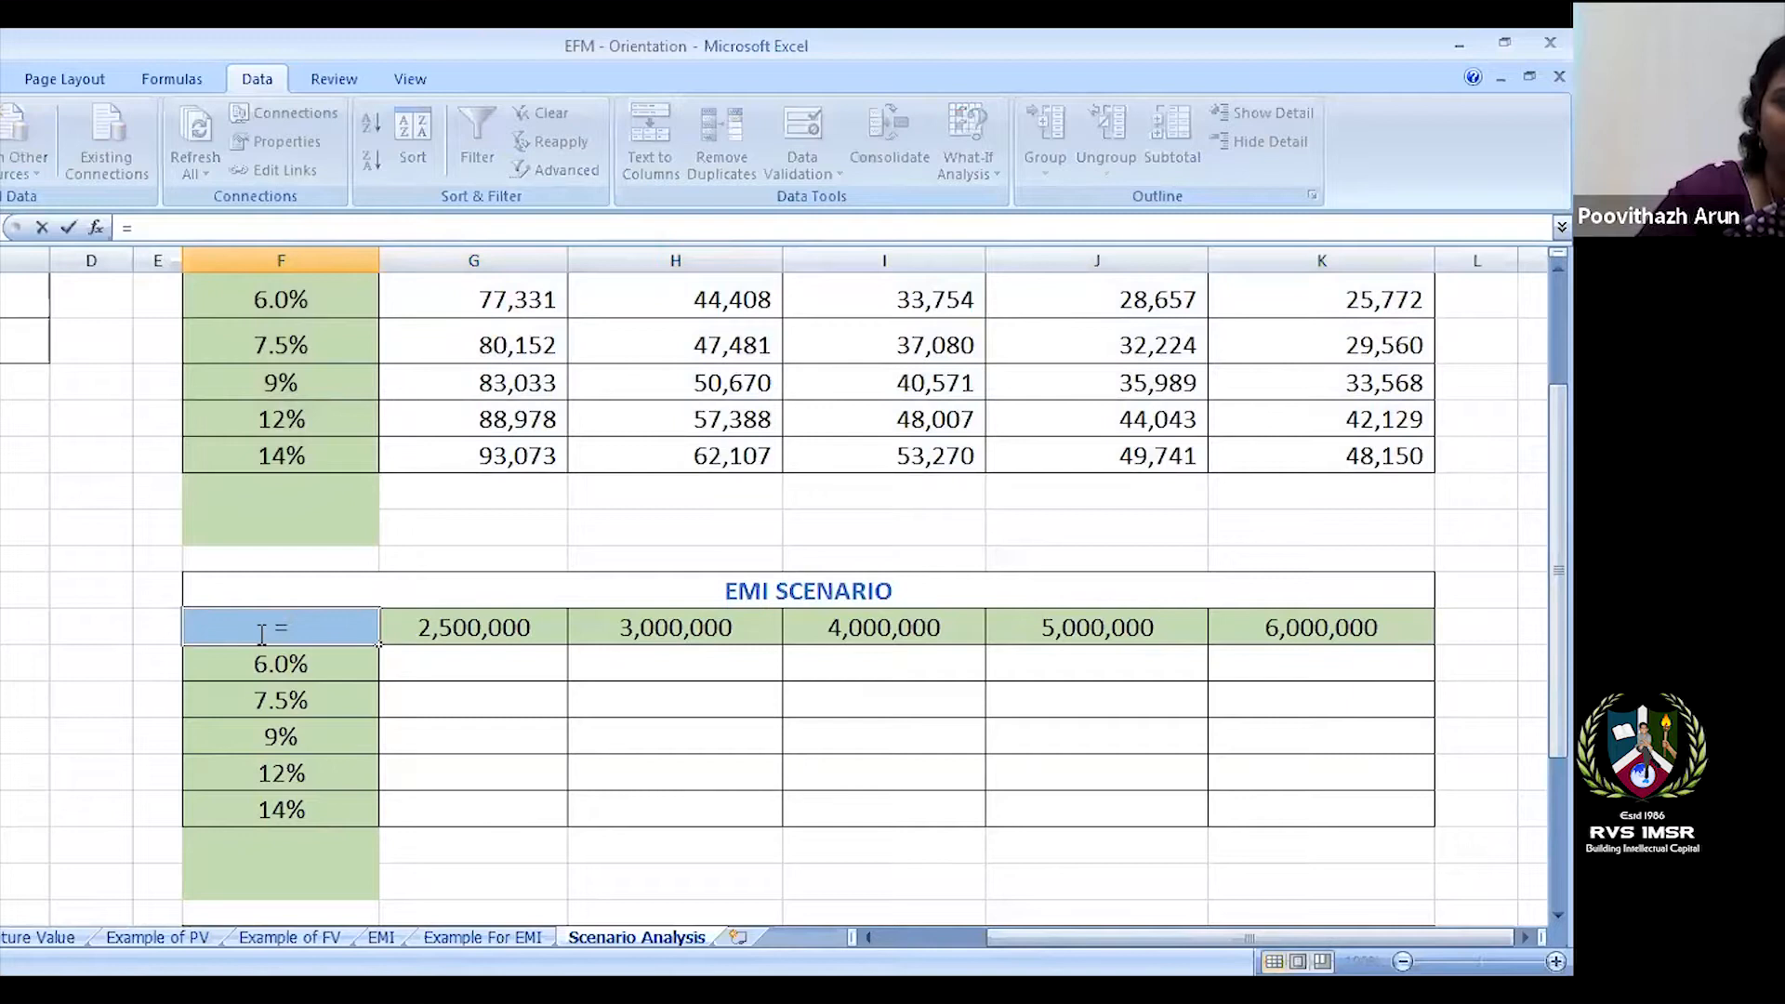
{"action": "type", "text": "pmt"}
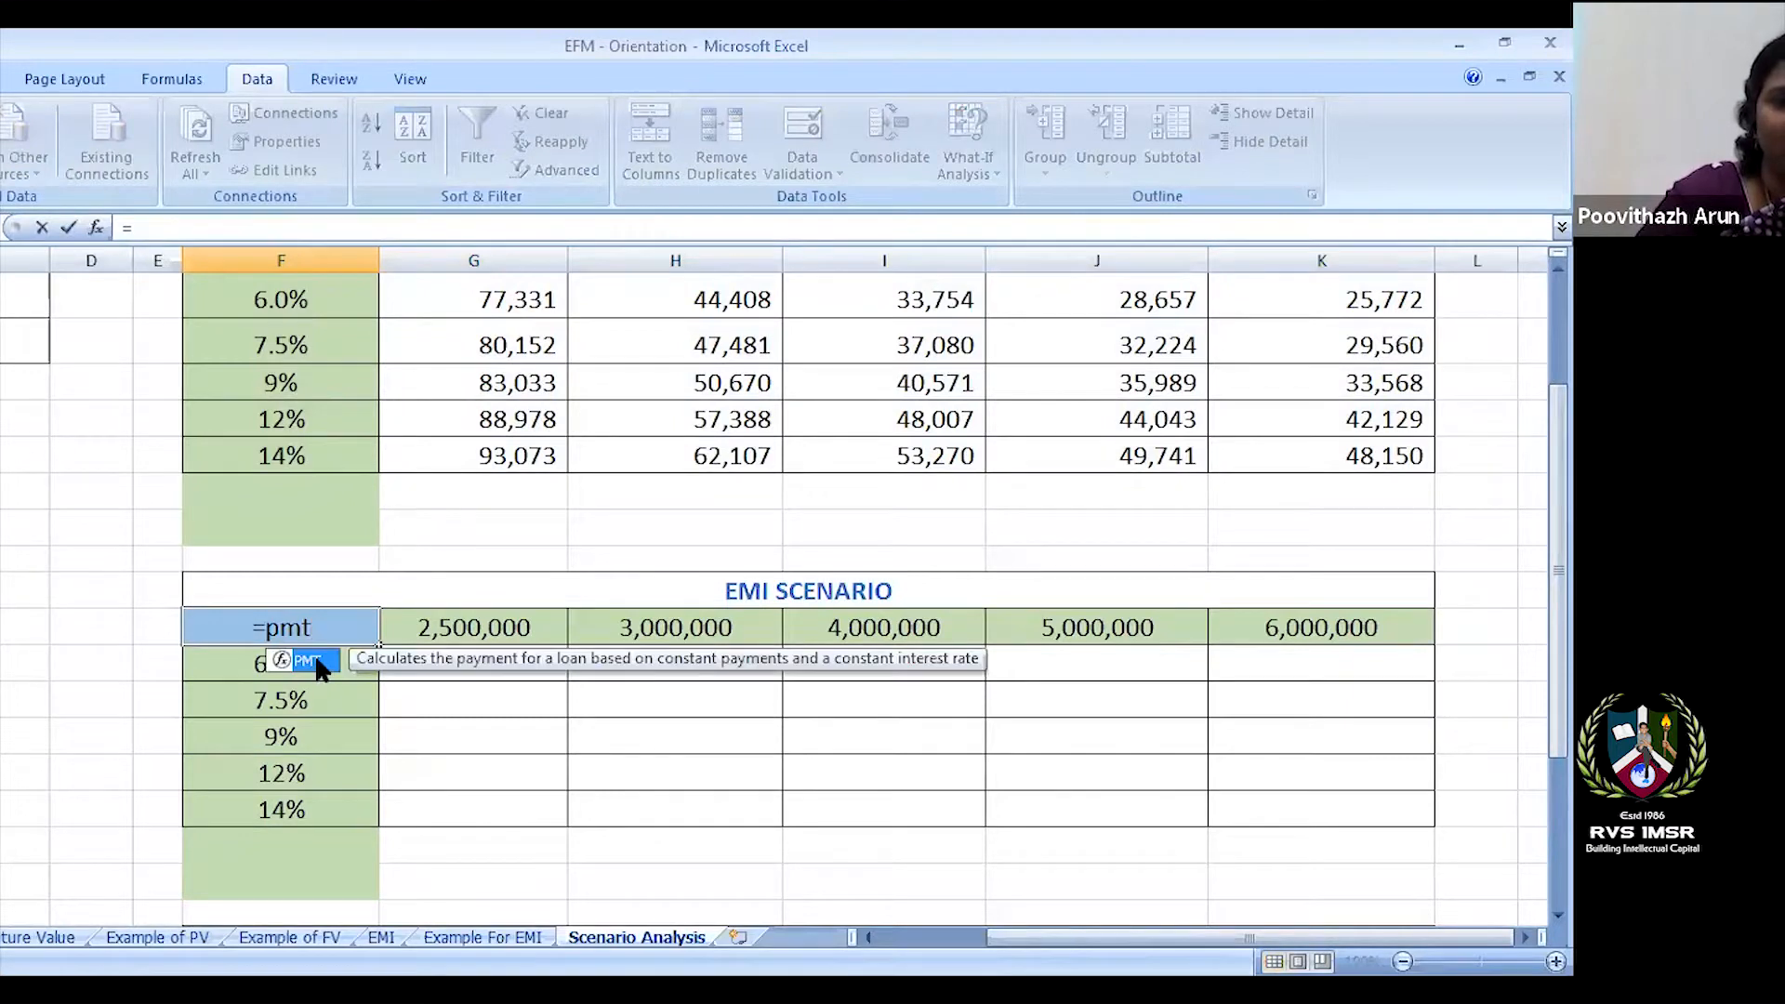
{"action": "left_click", "coordinate": [93, 227]}
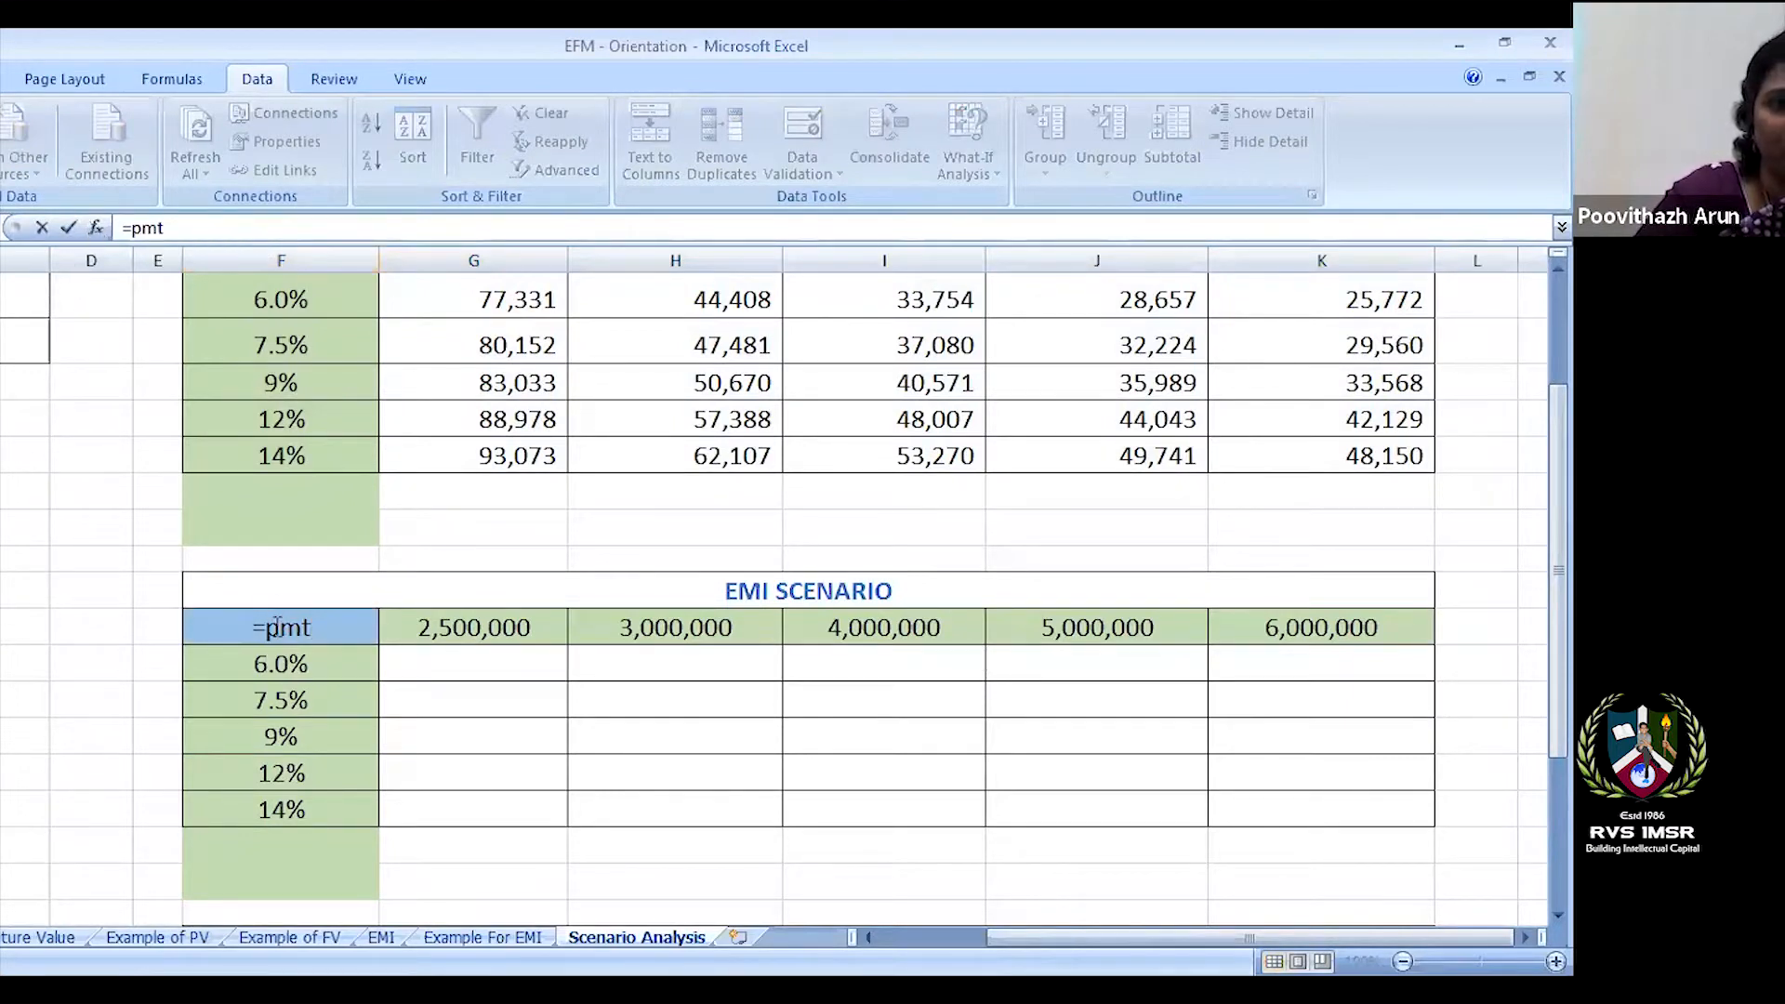